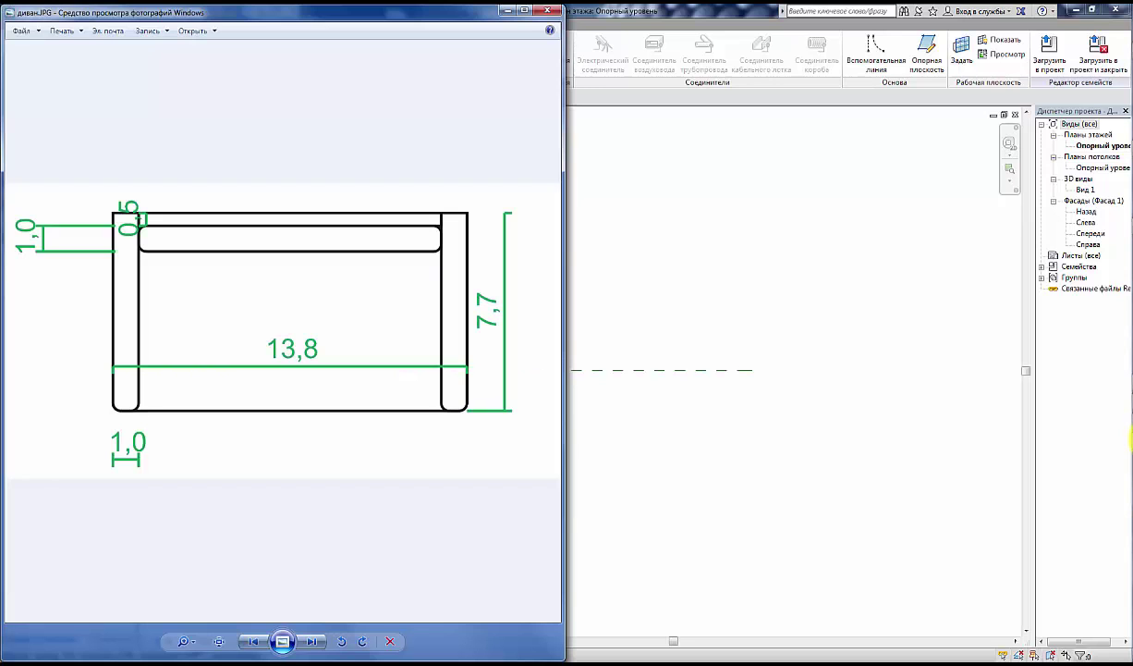
# Step: Close the диван.JPG sofa sketch in Photo Viewer to bring the Revit reference-level plan forward
pyautogui.click(1130, 439)
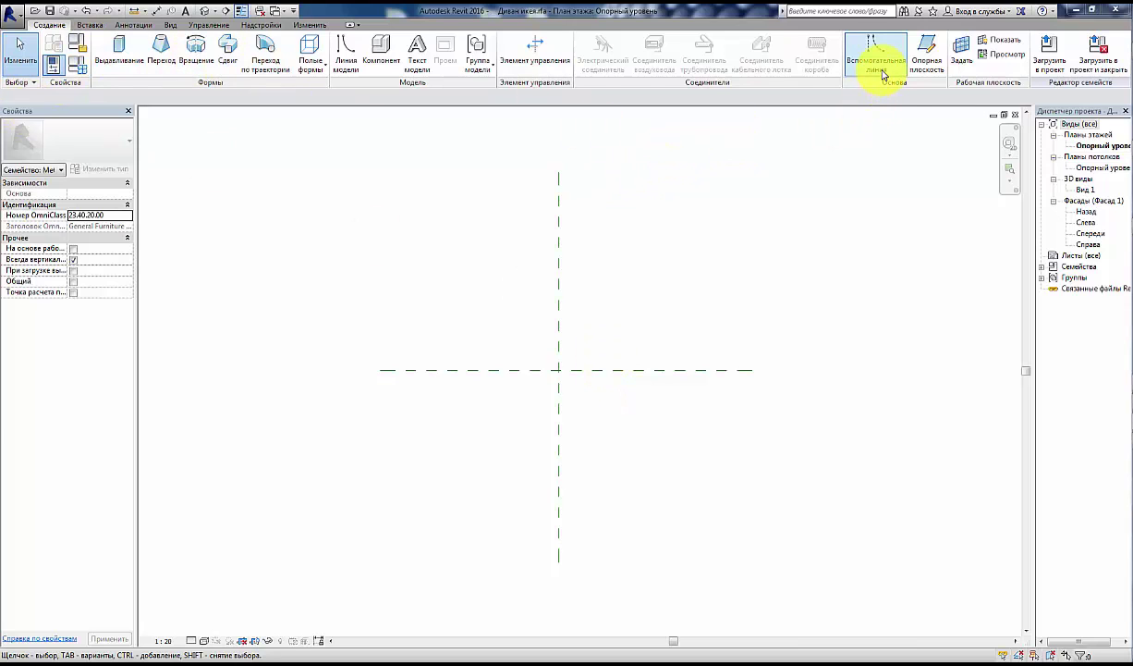
# Step: Draw a horizontal reference plane 385 above the centre front-to-back plane
pyautogui.click(920, 58)
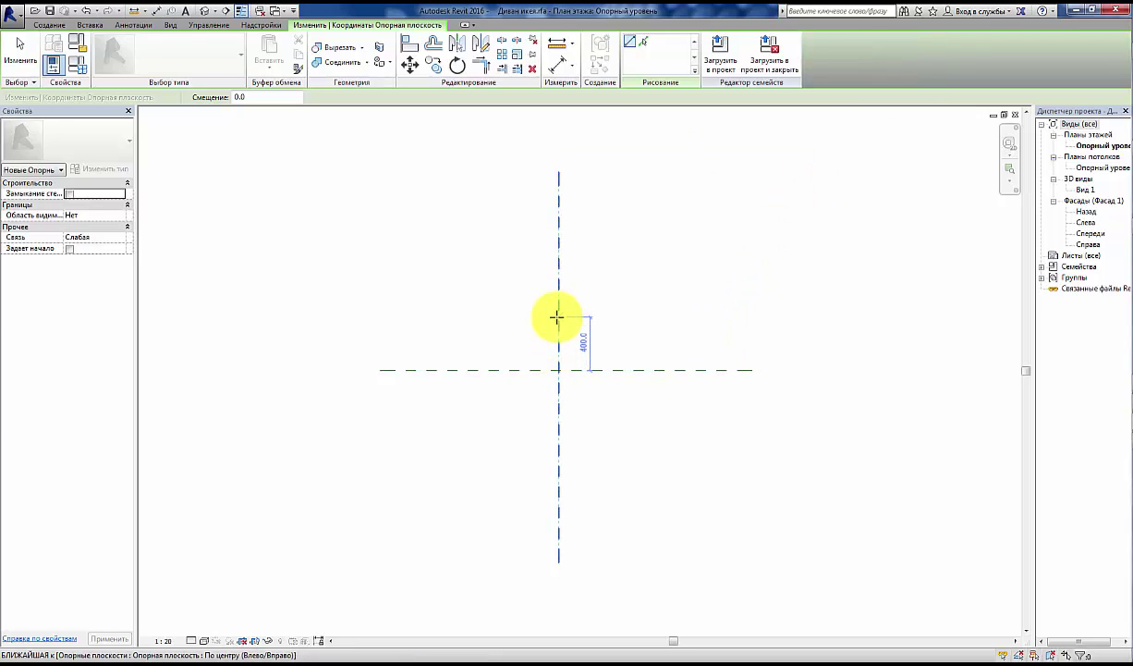
pyautogui.click(556, 318)
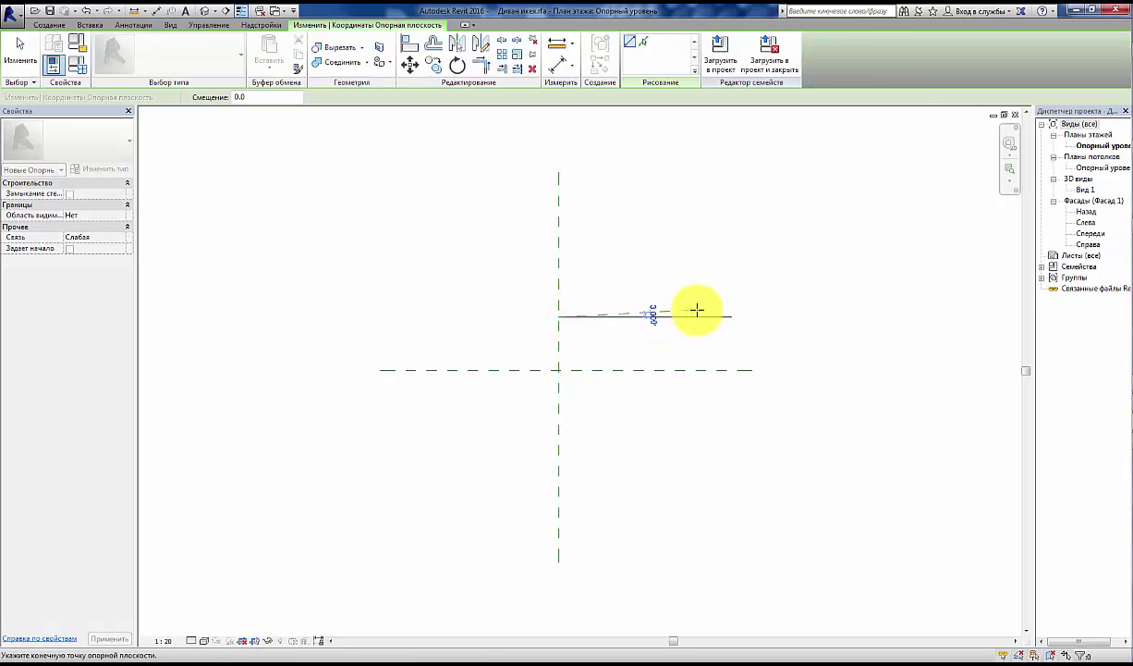
pyautogui.click(729, 314)
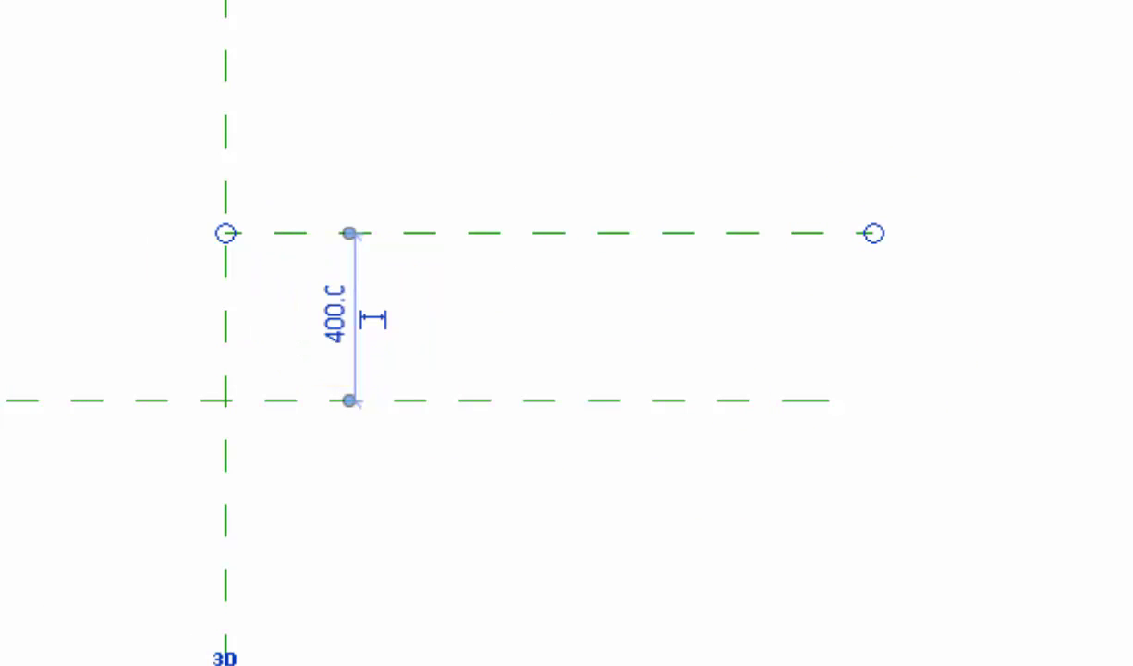
pyautogui.click(333, 317)
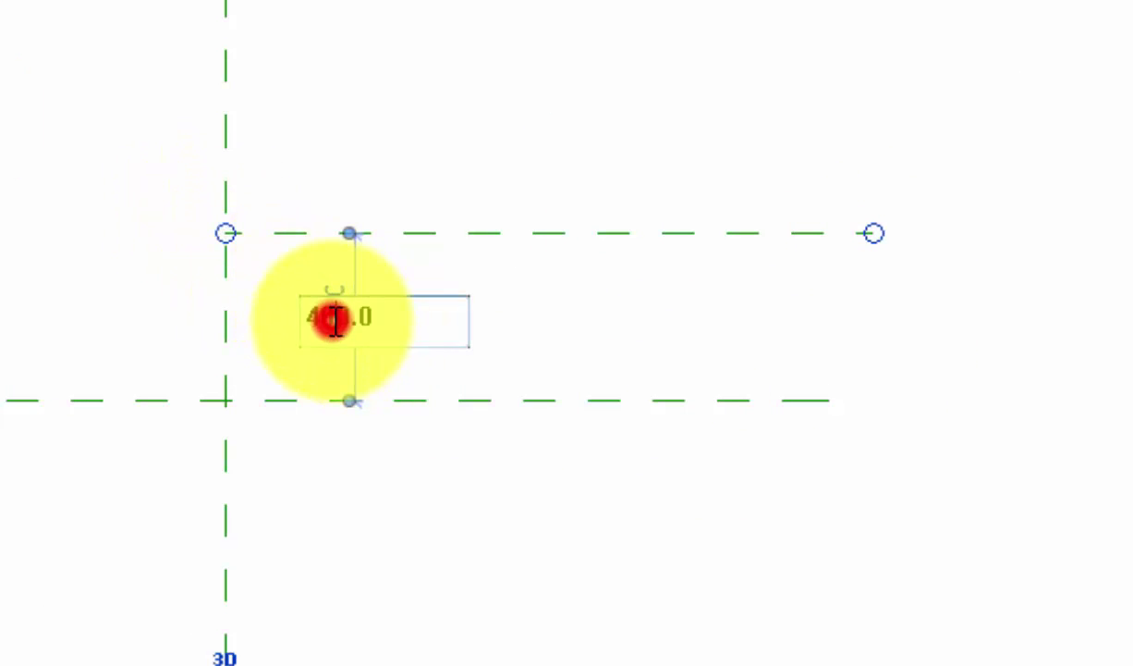
pyautogui.doubleClick(411, 322)
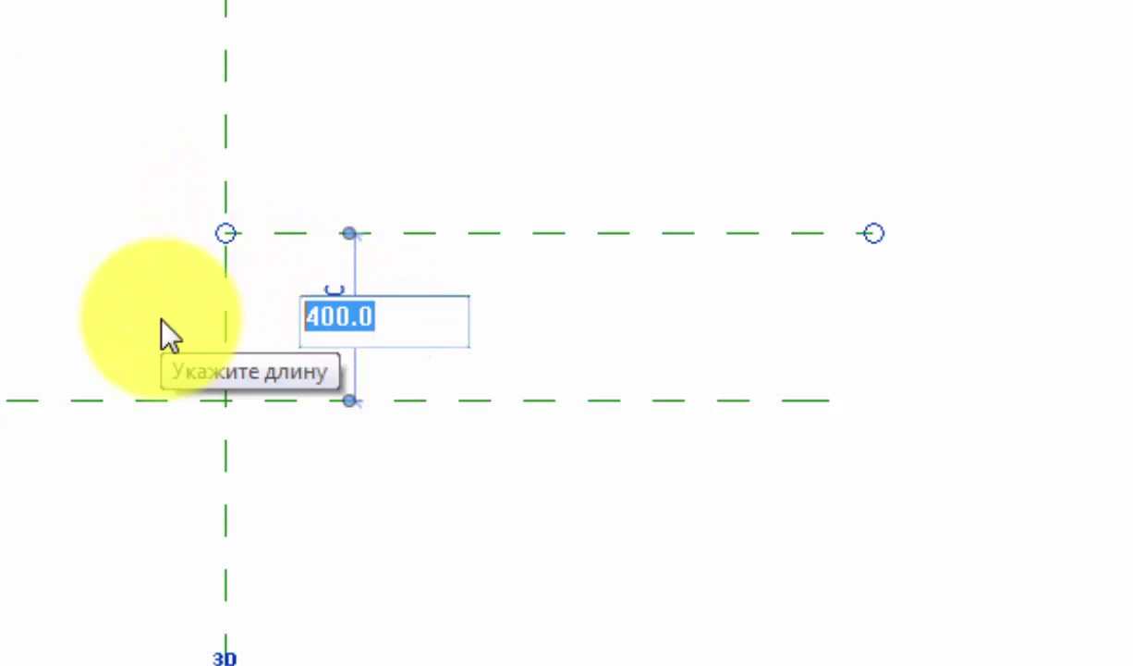
pyautogui.write('385')
pyautogui.press('Return')
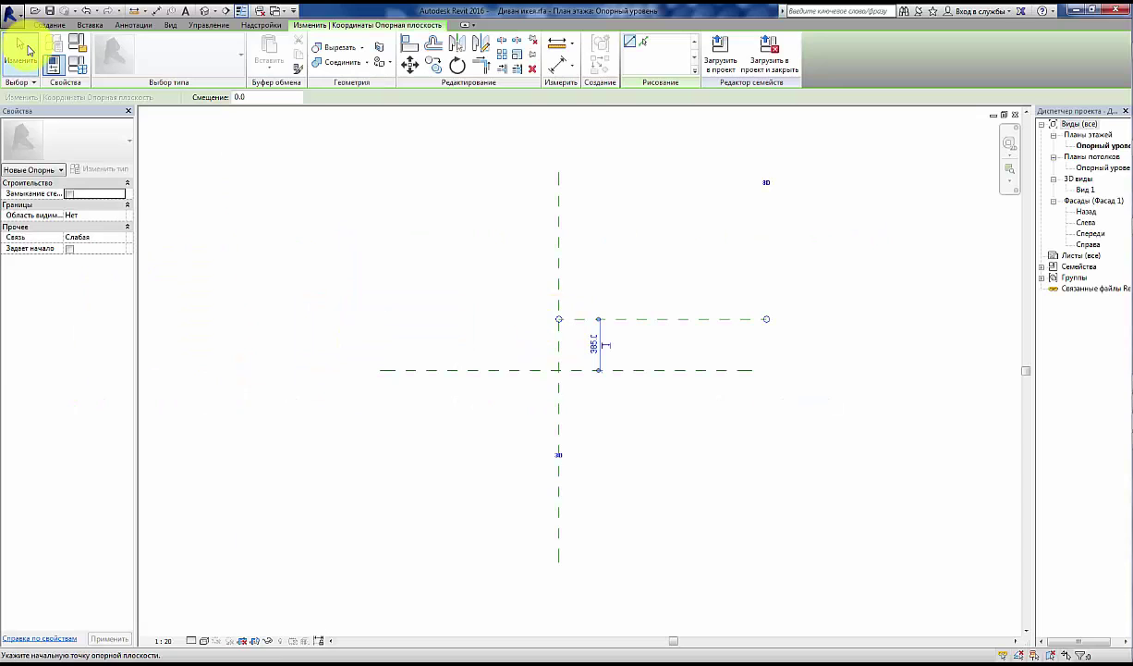
pyautogui.click(20, 51)
# Step: Stretch the new plane's left end so it spans the same width as the centre plane
pyautogui.click(590, 321)
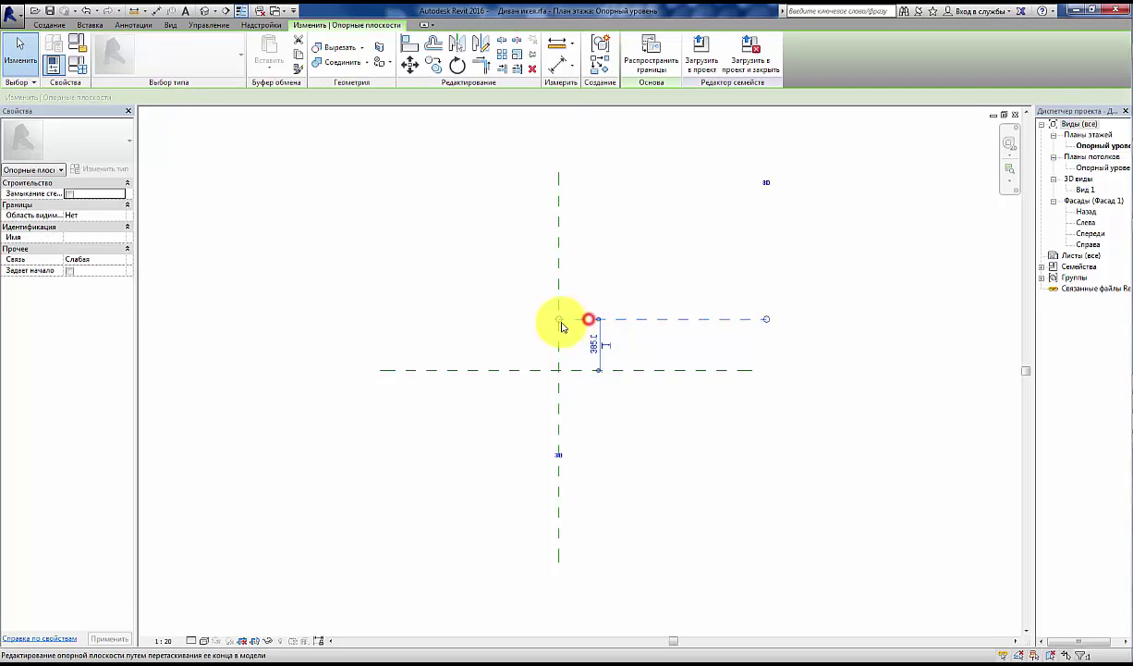
pyautogui.moveTo(558, 321); pyautogui.dragTo(379, 318)
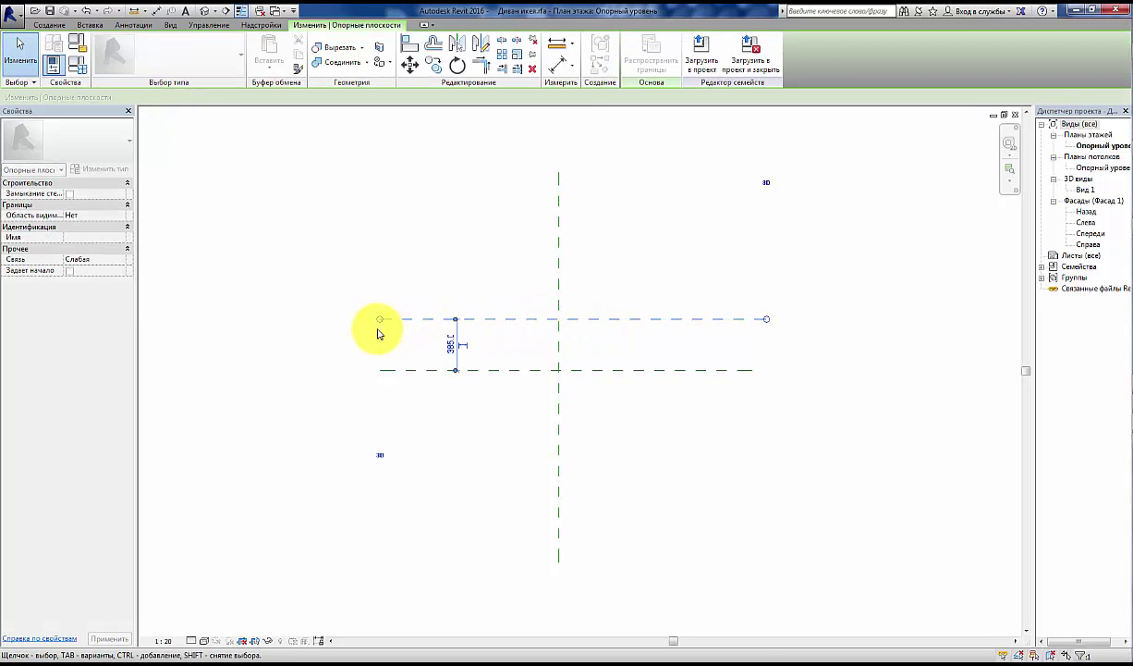
pyautogui.click(399, 263)
pyautogui.click(407, 240)
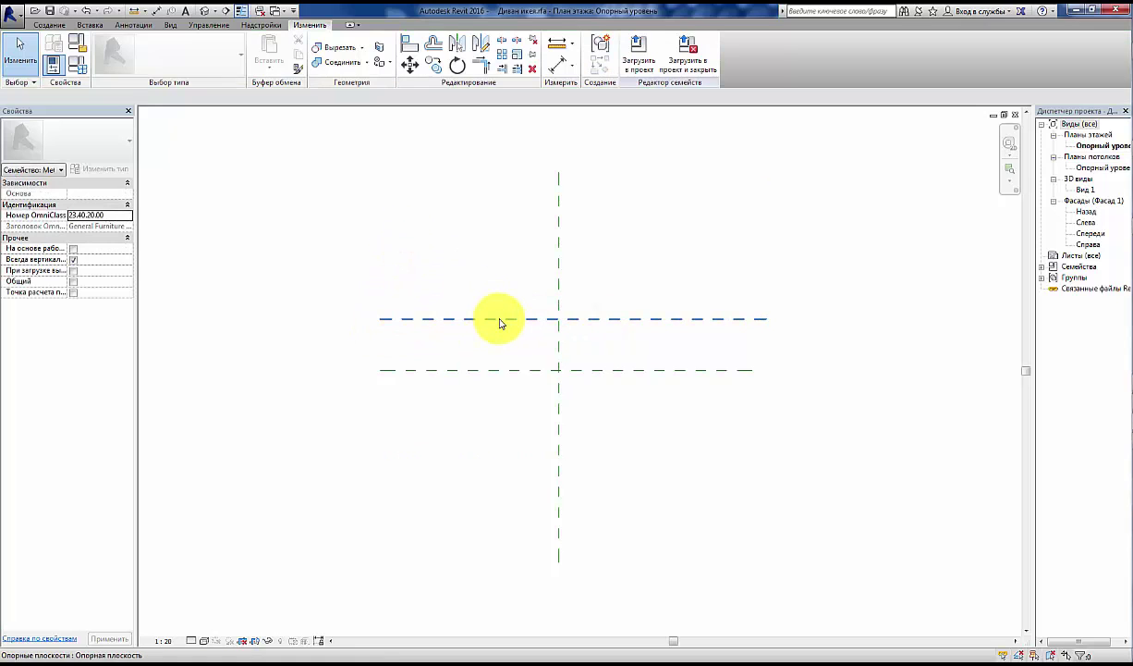
pyautogui.click(500, 320)
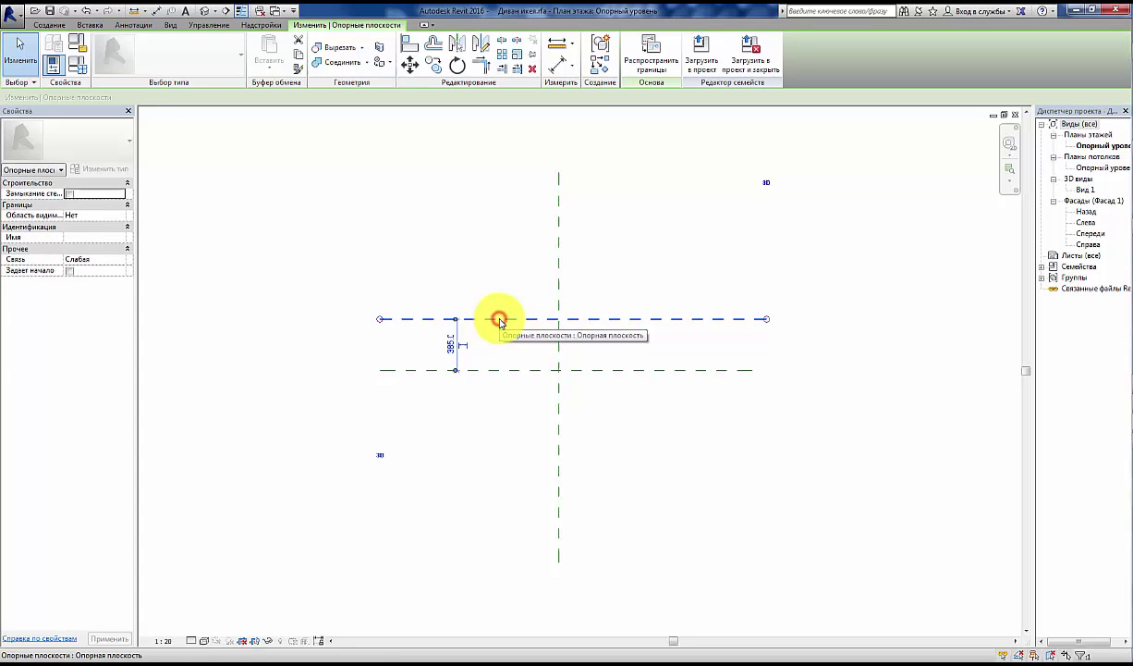
pyautogui.click(508, 375)
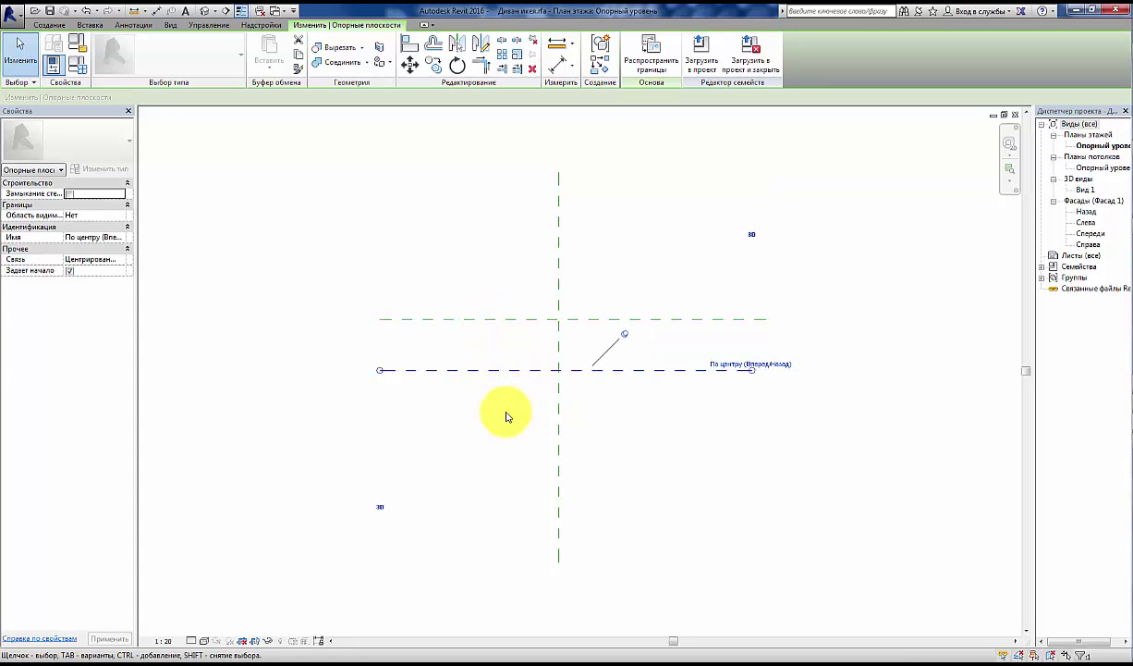
pyautogui.click(505, 413)
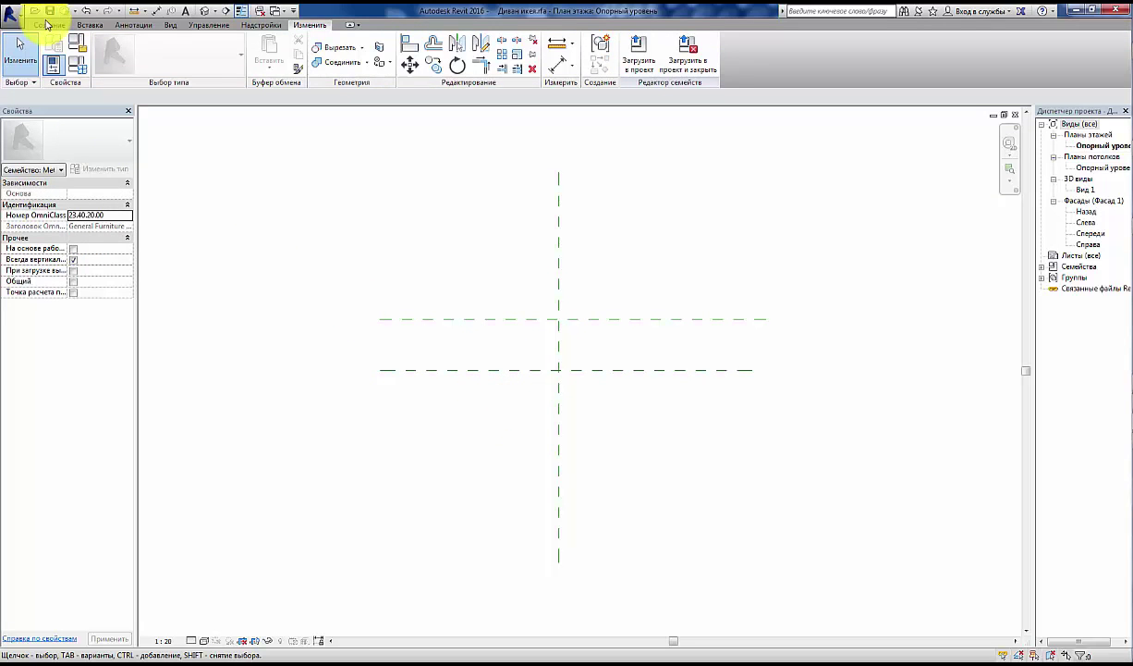
pyautogui.click(46, 24)
# Step: Using a -385 offset, draw a horizontal plane along the centre plane's full length below it
pyautogui.click(922, 71)
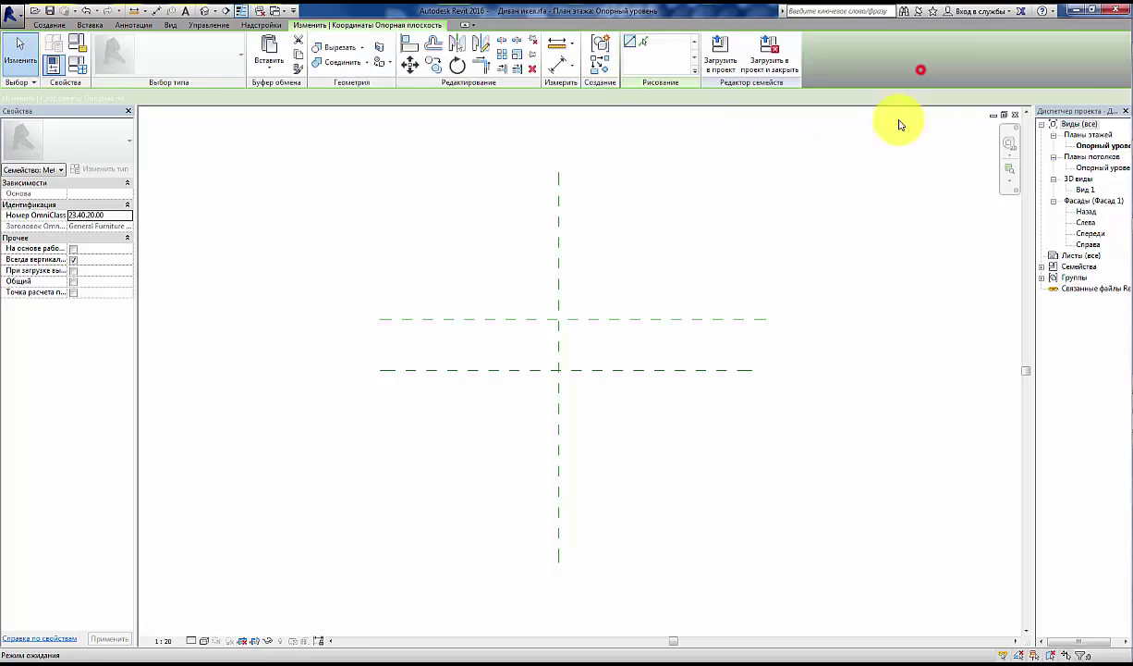
pyautogui.moveTo(291, 99); pyautogui.dragTo(237, 105)
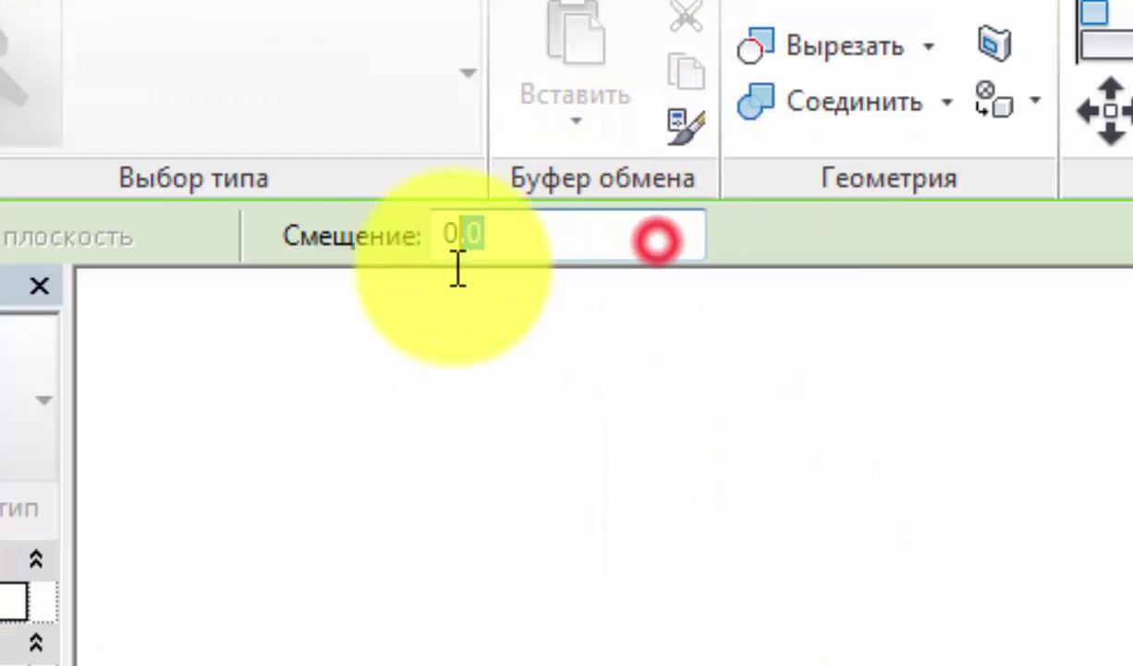
pyautogui.moveTo(457, 268); pyautogui.dragTo(397, 282)
pyautogui.write('385')
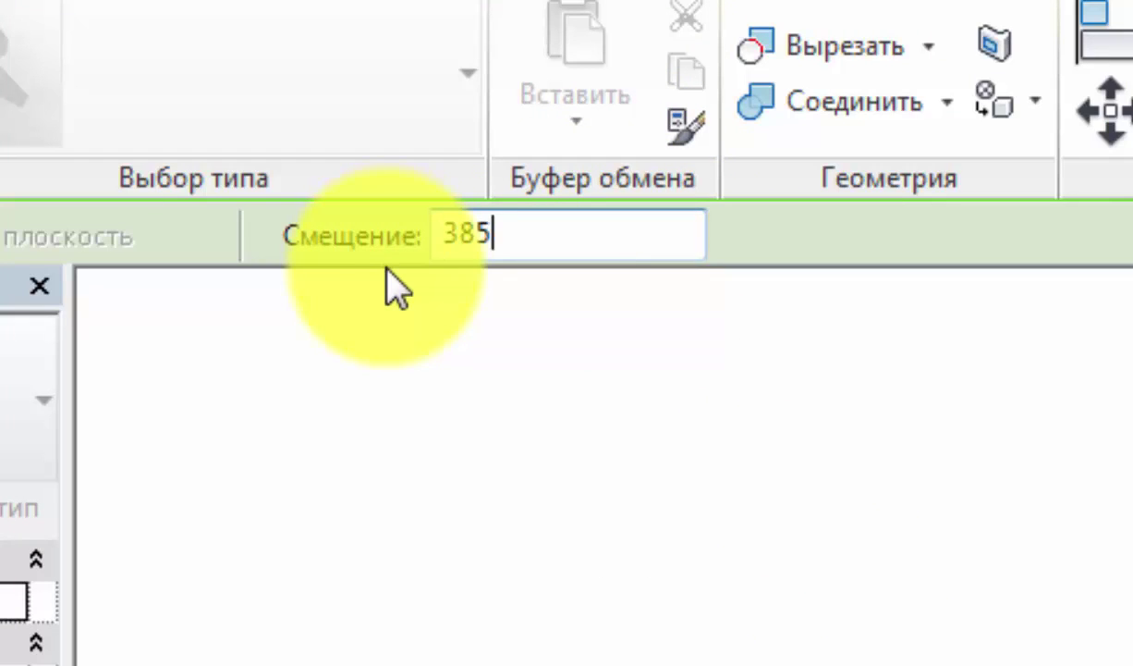
pyautogui.press('Return')
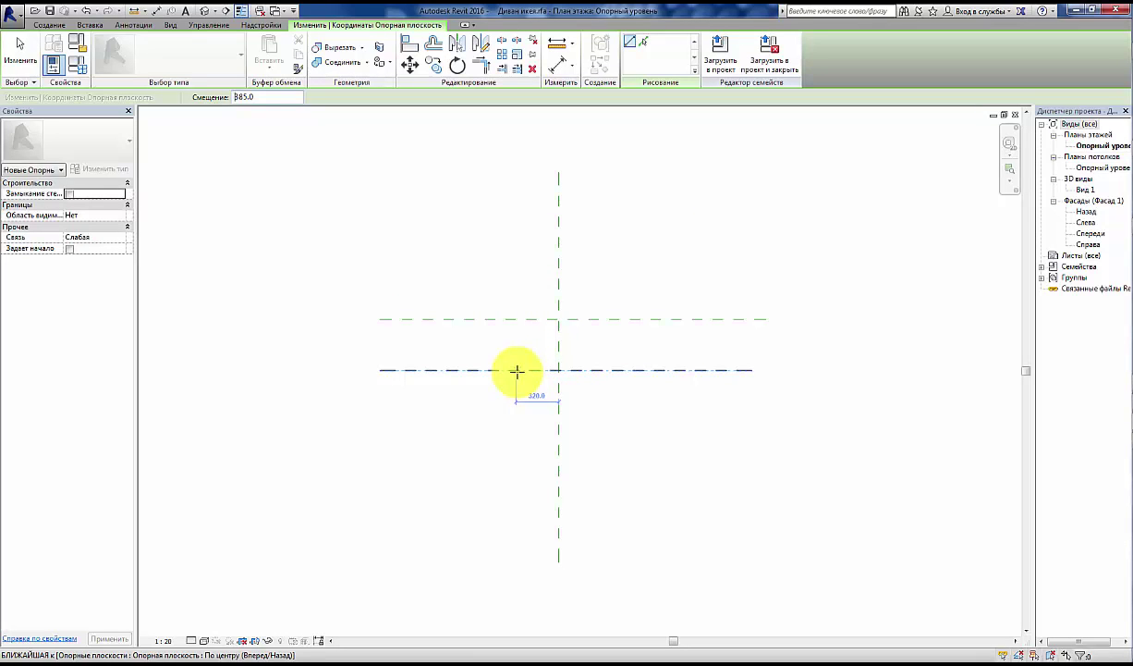
pyautogui.click(379, 370)
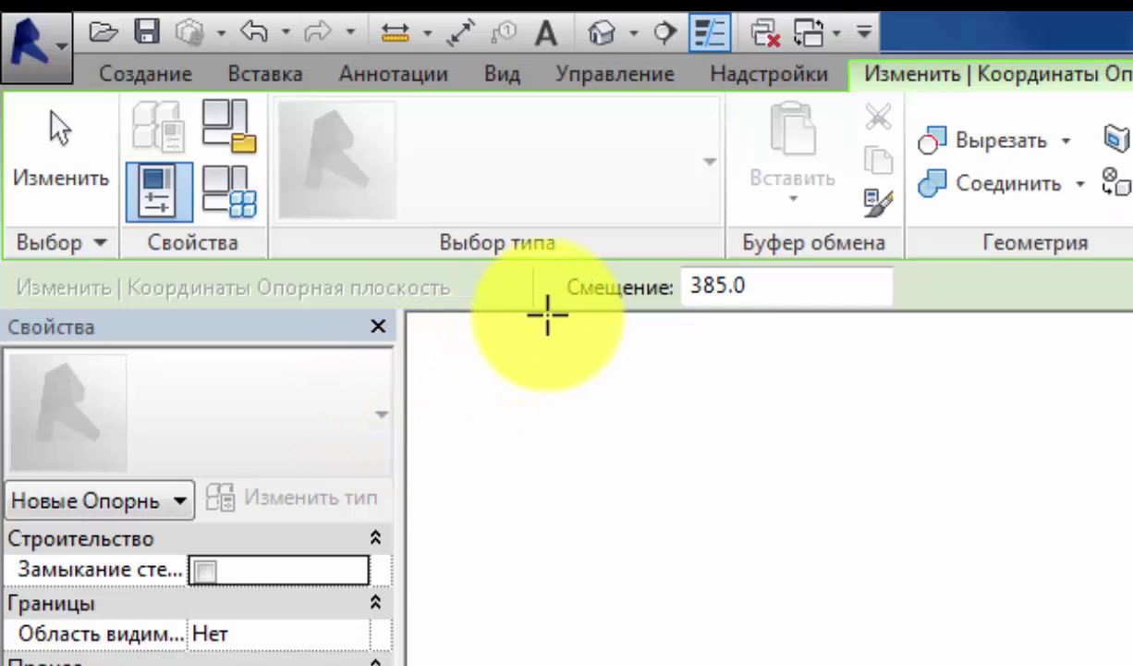
pyautogui.click(689, 289)
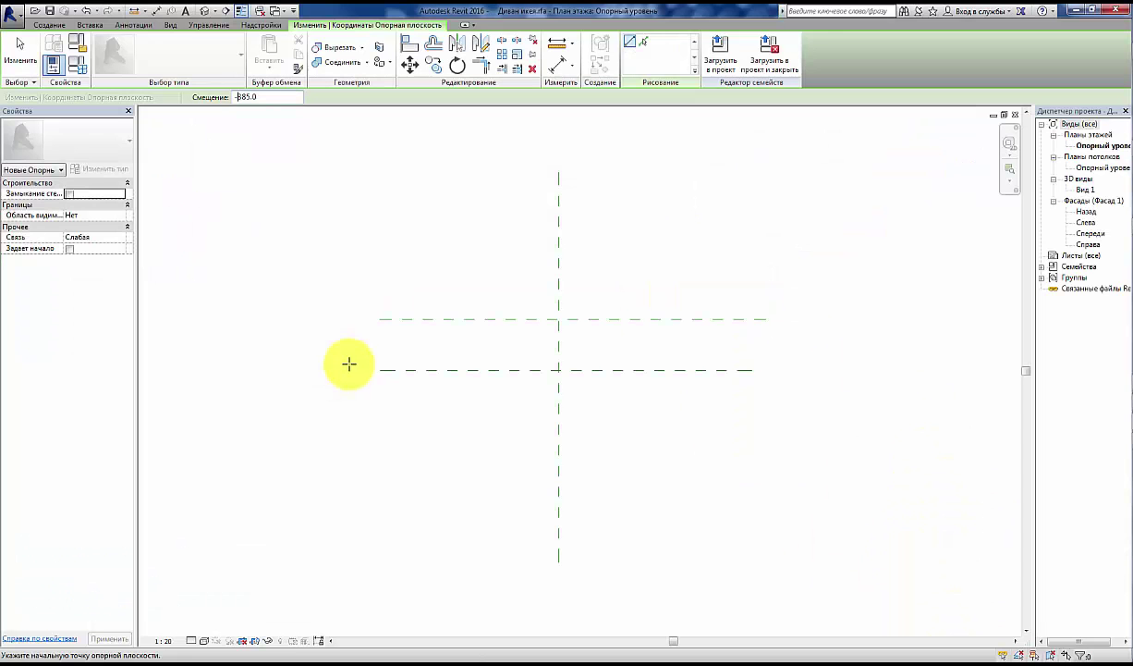
pyautogui.click(377, 371)
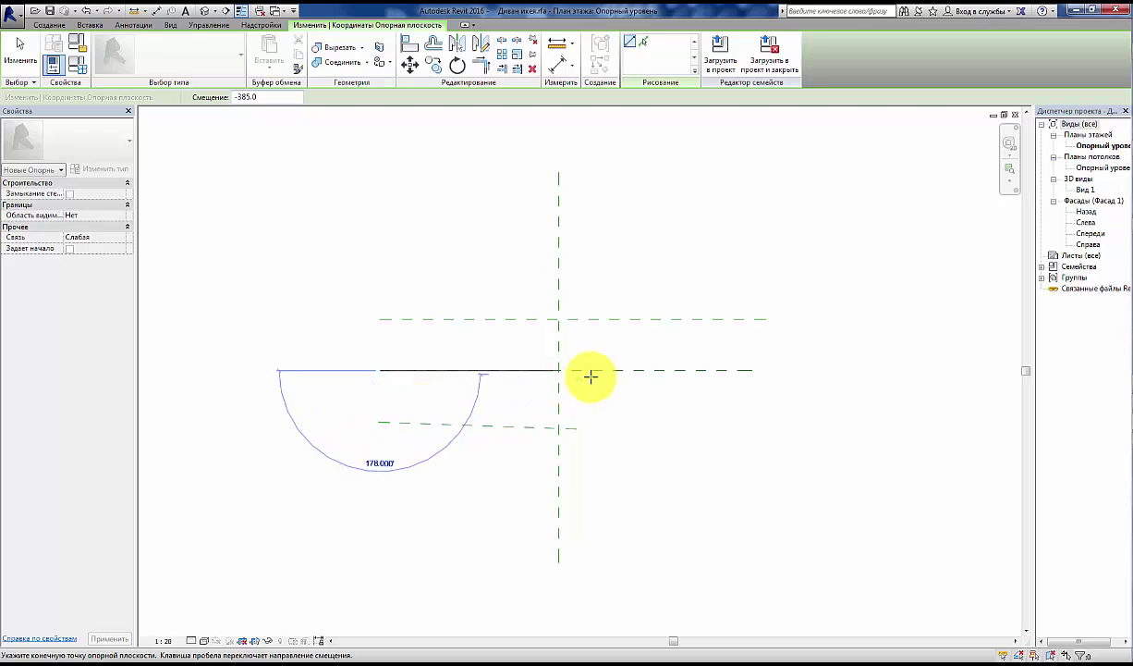
pyautogui.click(735, 370)
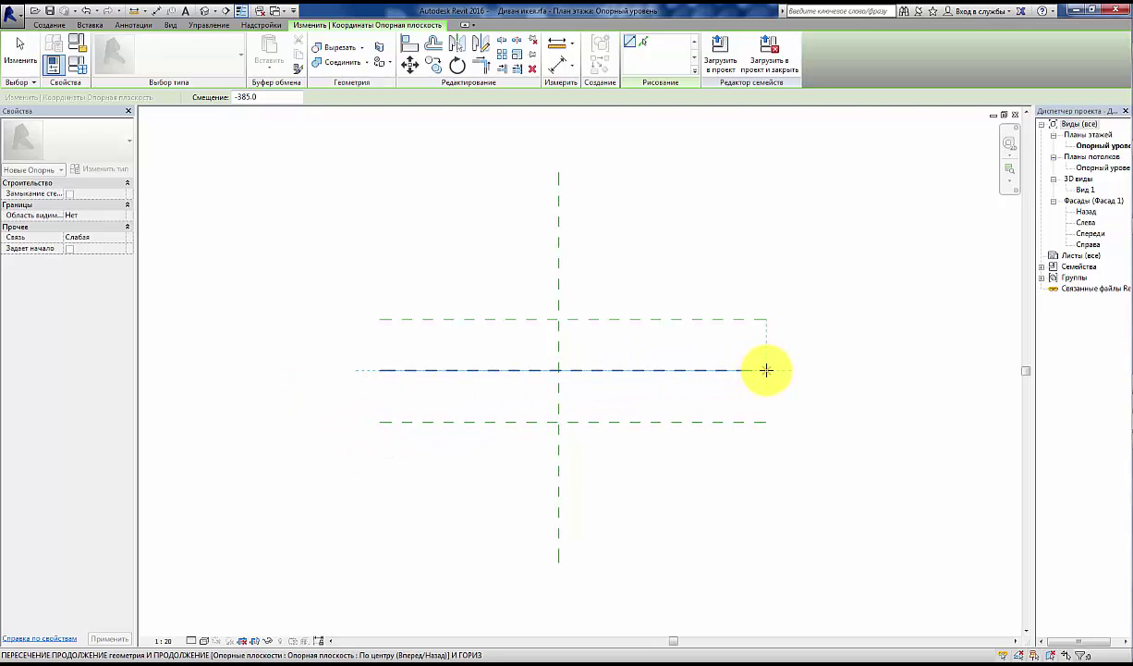
pyautogui.click(768, 371)
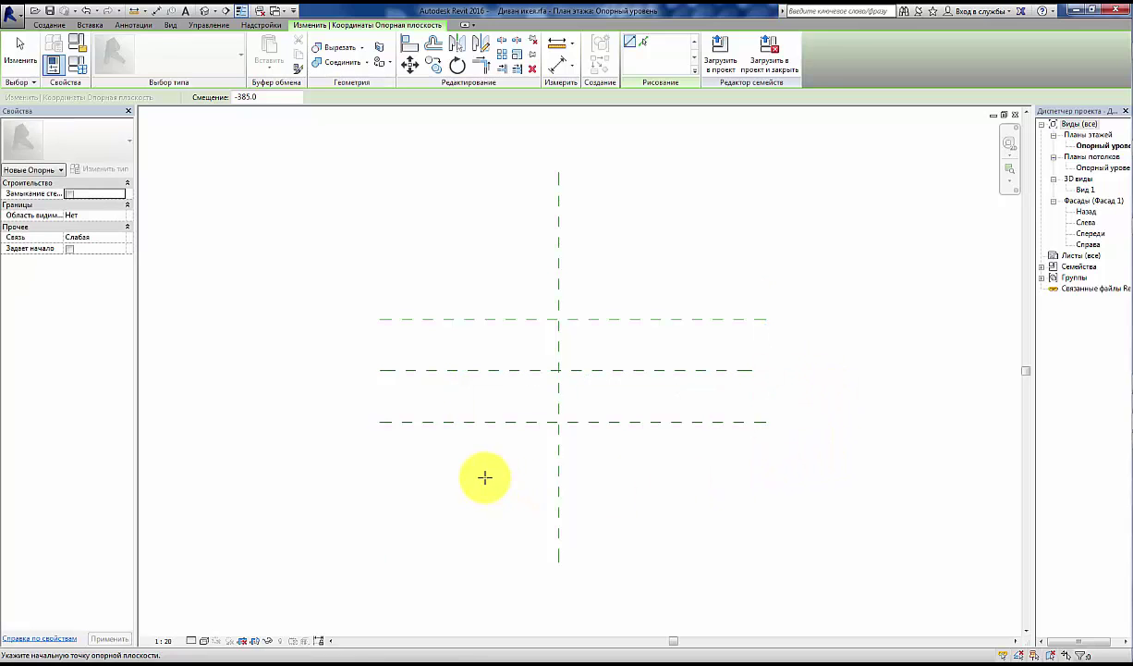
pyautogui.click(16, 50)
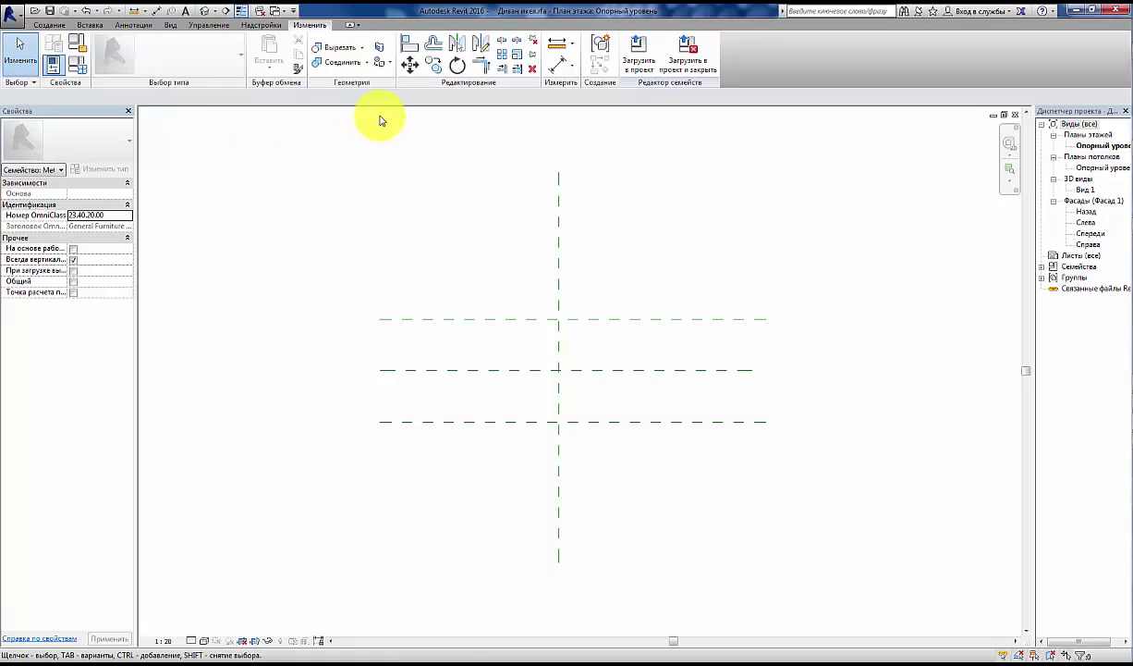
# Step: Draw a vertical reference plane 690 to one side of the centre left/right plane
pyautogui.click(49, 25)
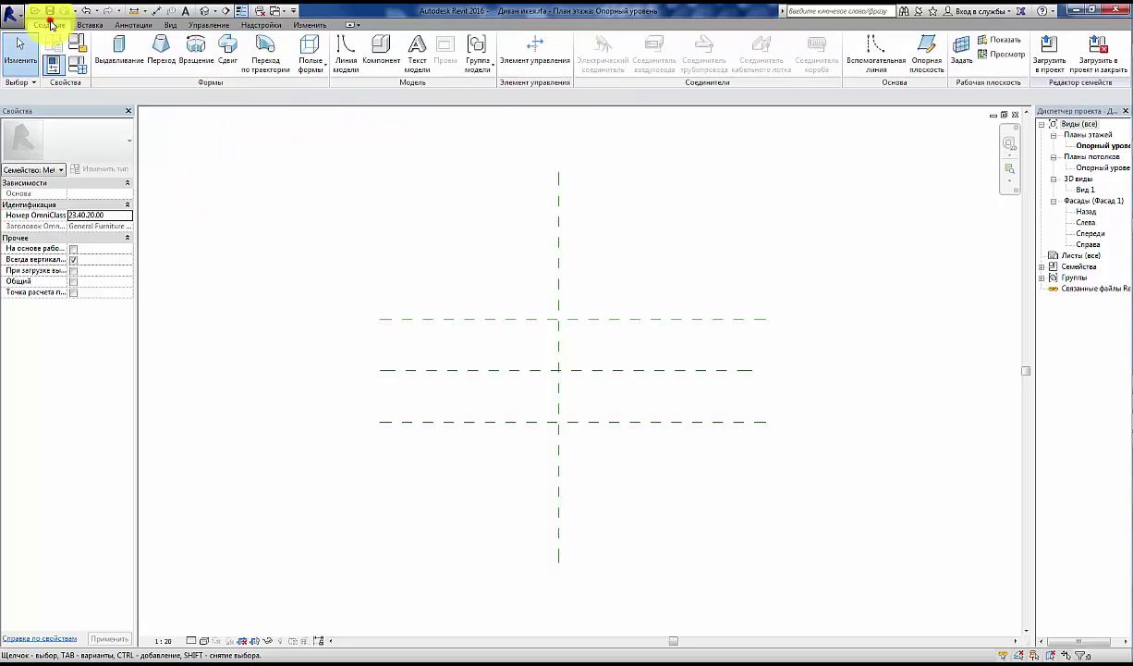
pyautogui.click(939, 70)
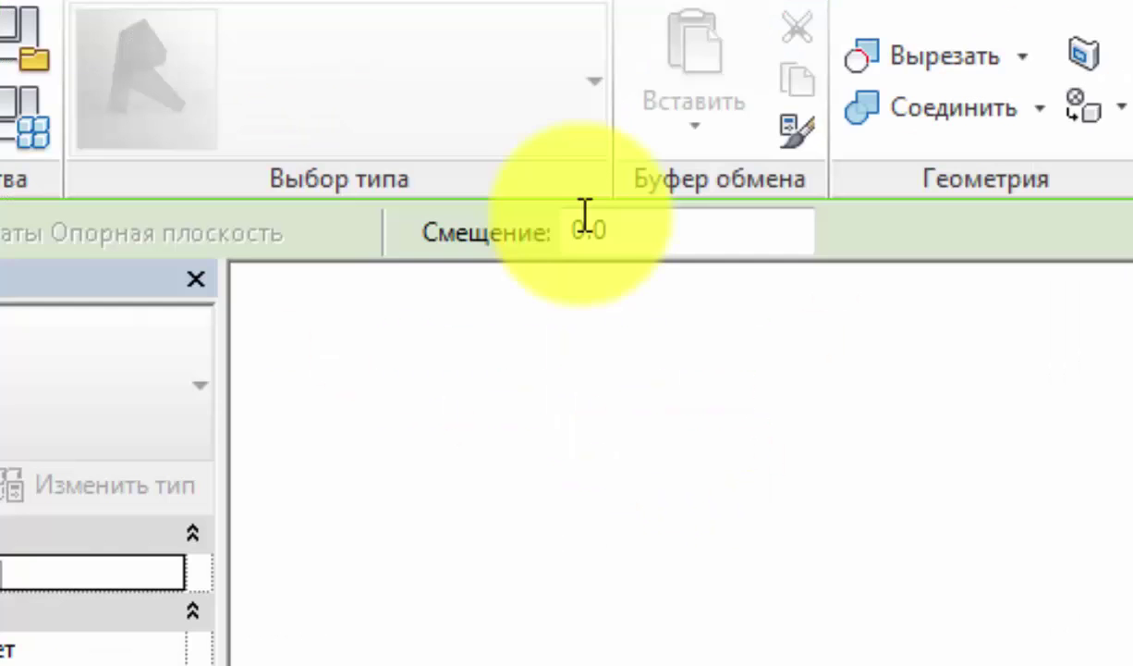
pyautogui.click(244, 98)
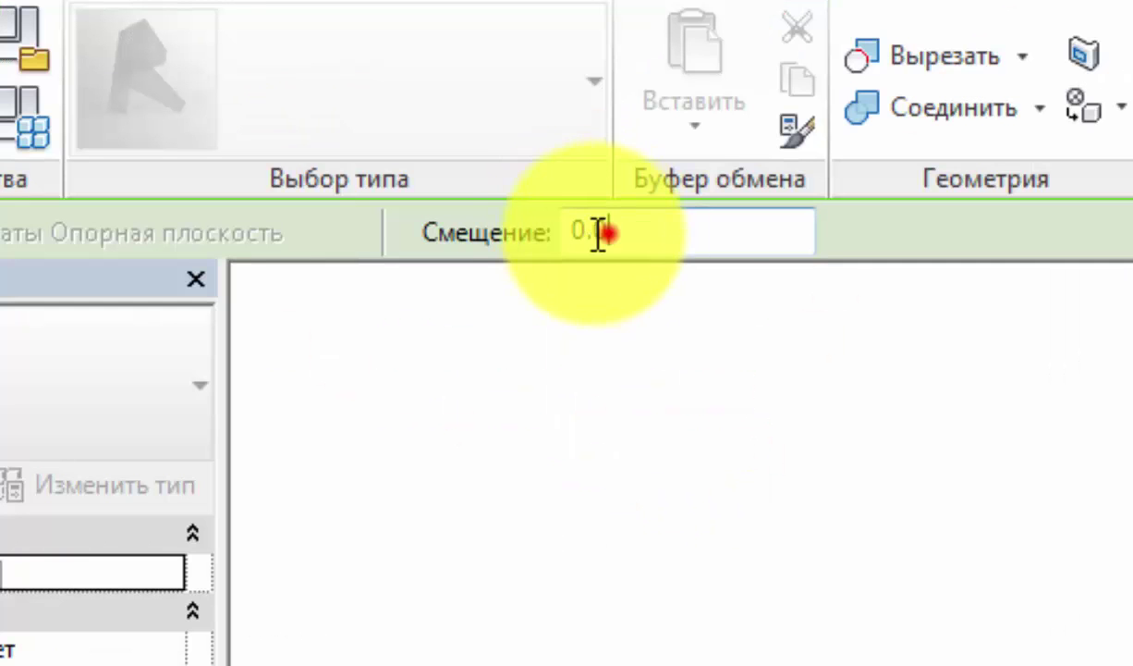
pyautogui.doubleClick(599, 233)
pyautogui.write('6')
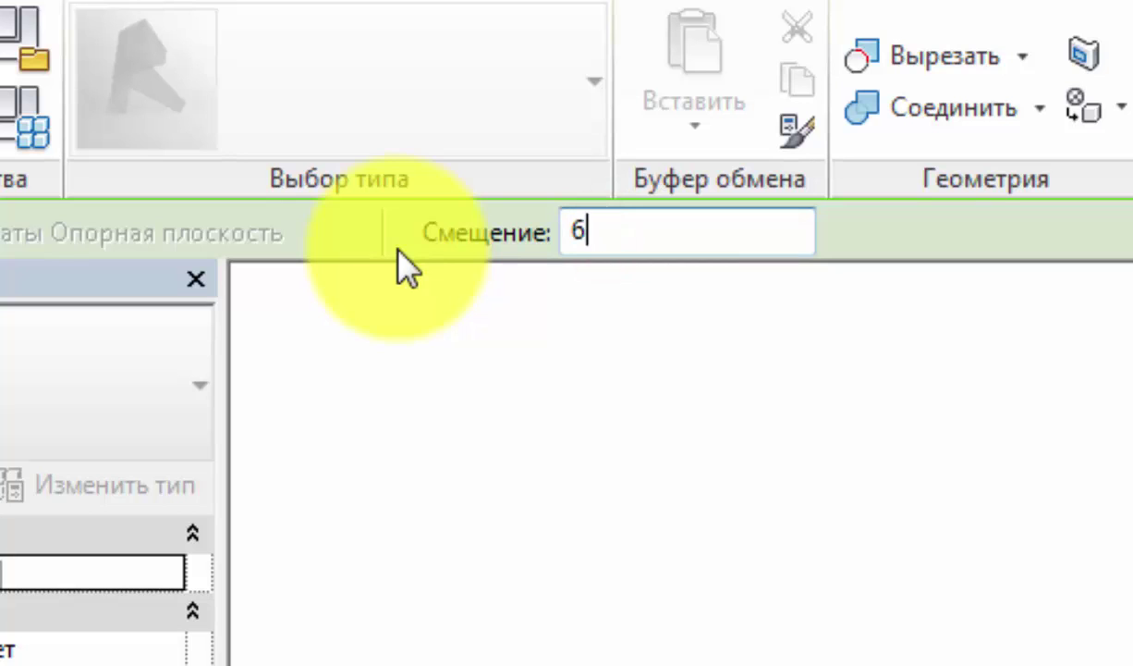
pyautogui.write('90')
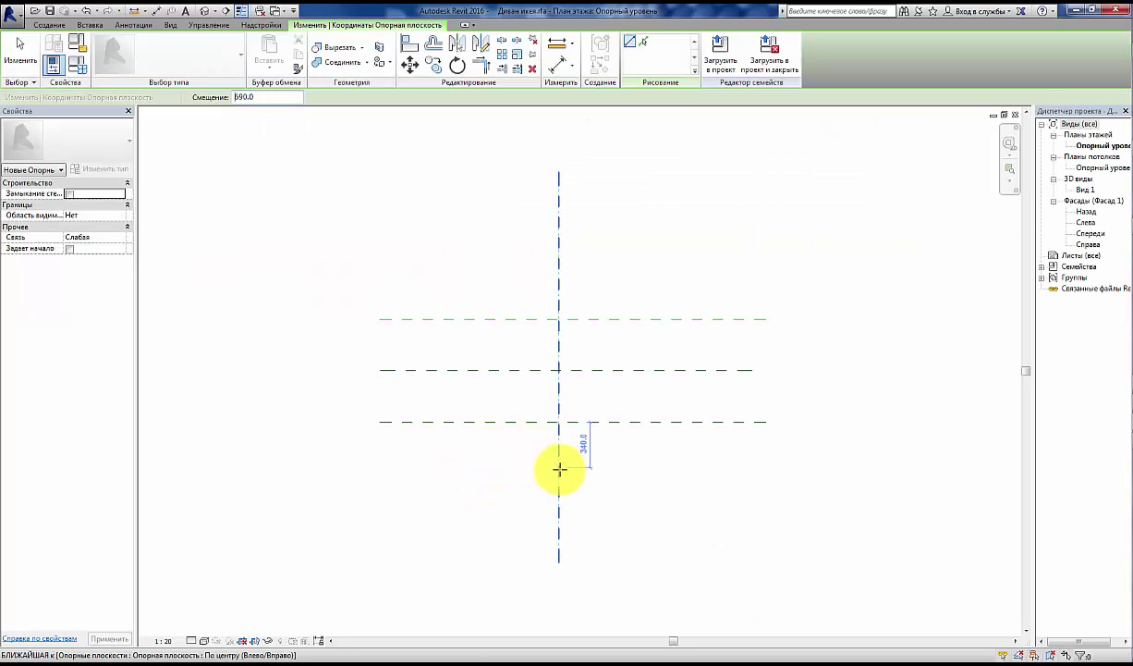
pyautogui.click(562, 533)
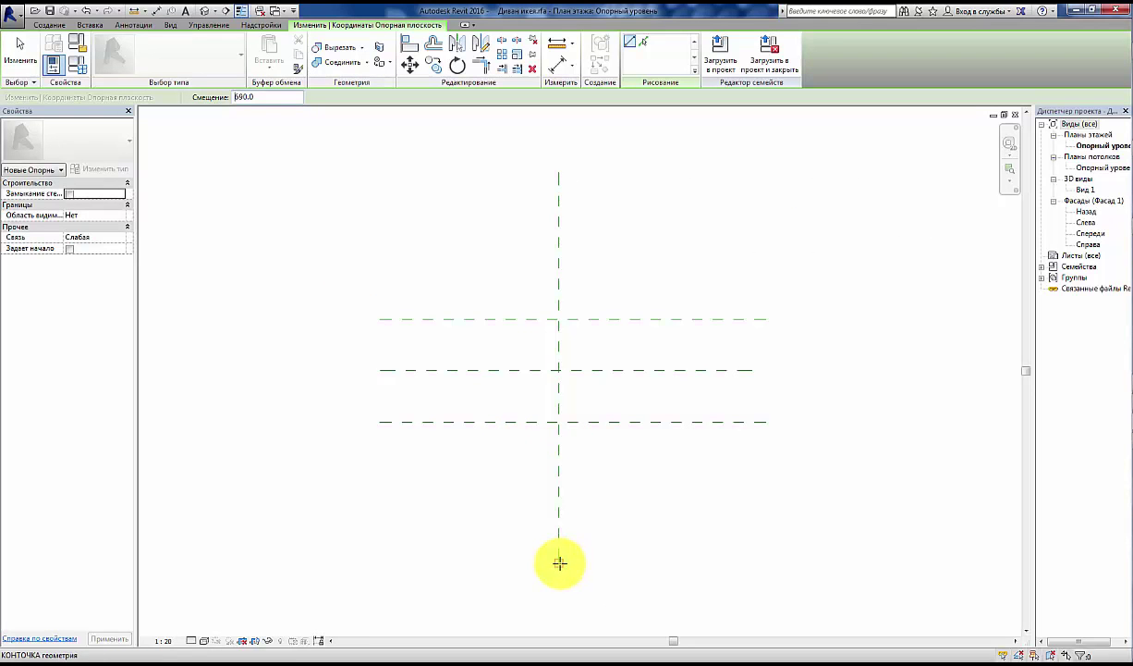
pyautogui.click(560, 561)
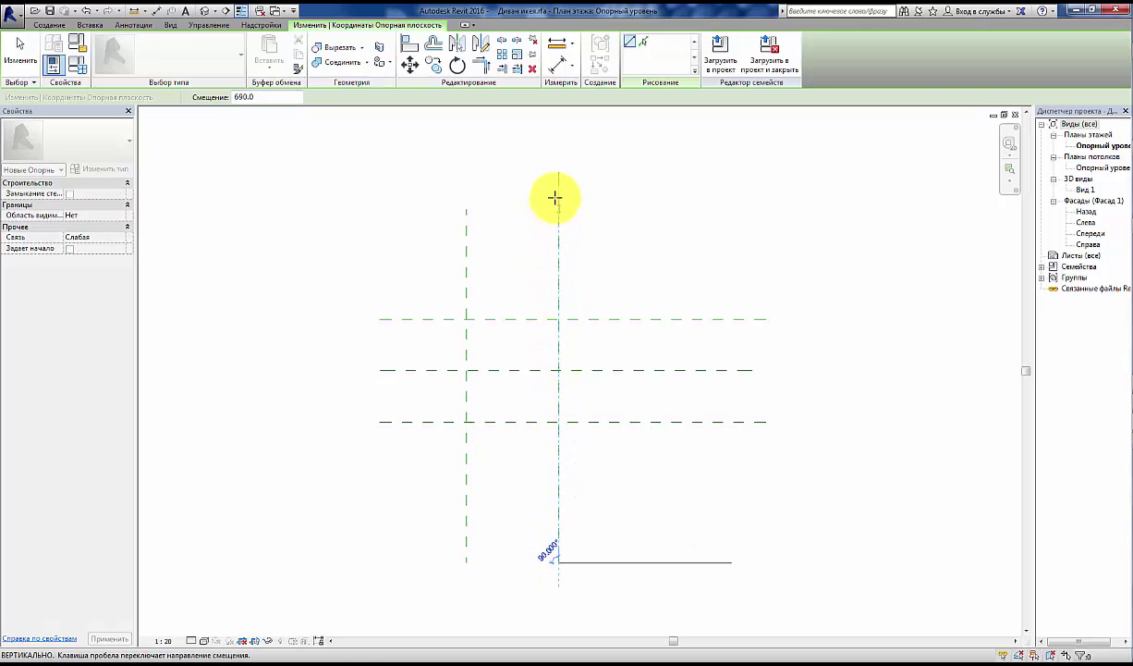
pyautogui.click(558, 239)
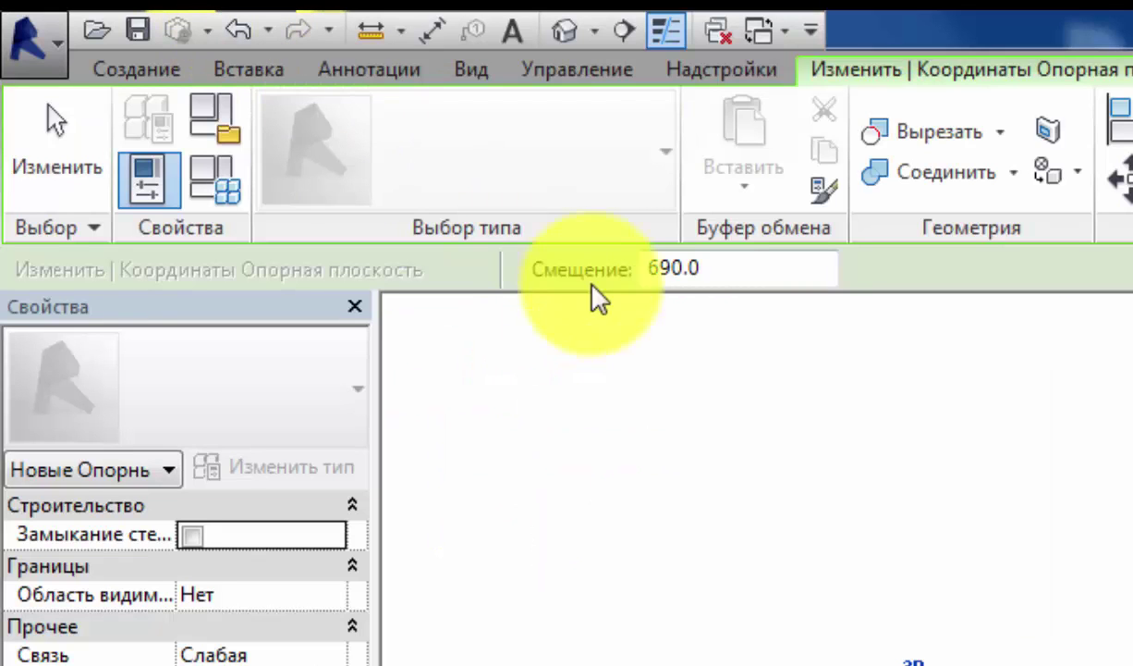
# Step: Switch the offset to -690 and add the matching vertical plane on the other side
pyautogui.click(647, 269)
pyautogui.write('-')
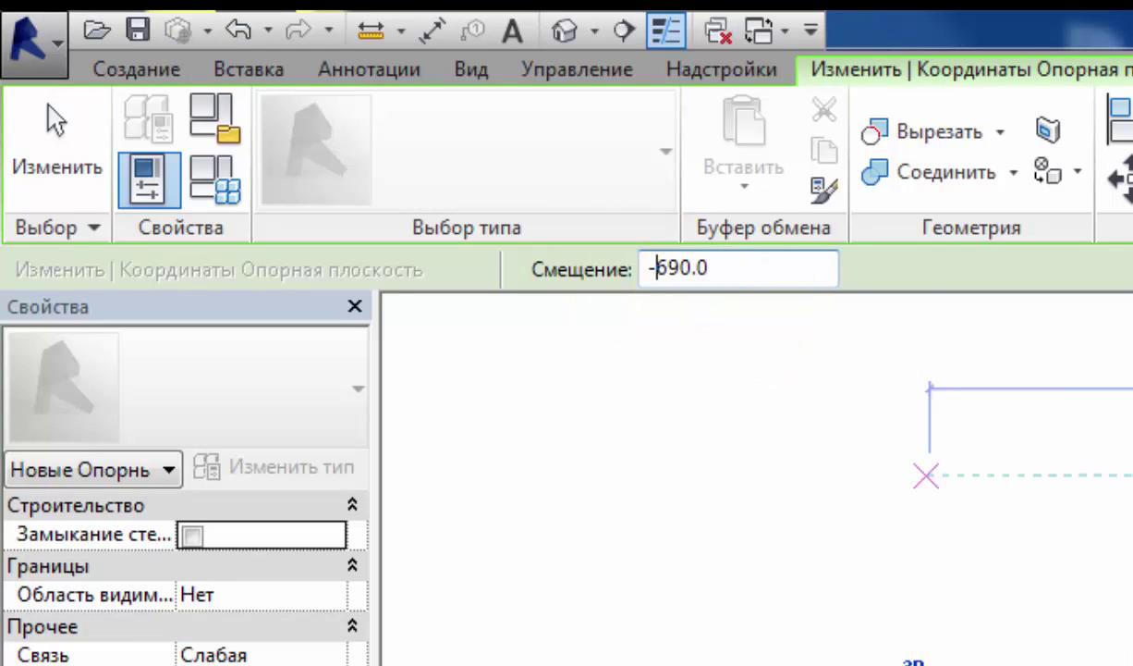
pyautogui.click(561, 562)
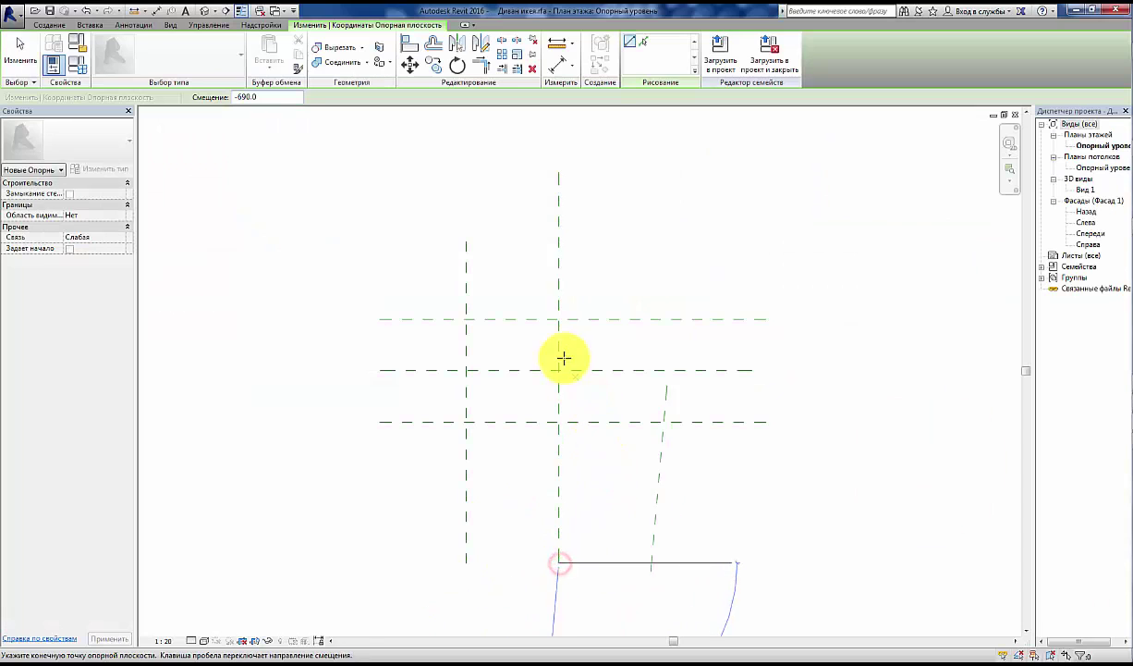
pyautogui.click(555, 242)
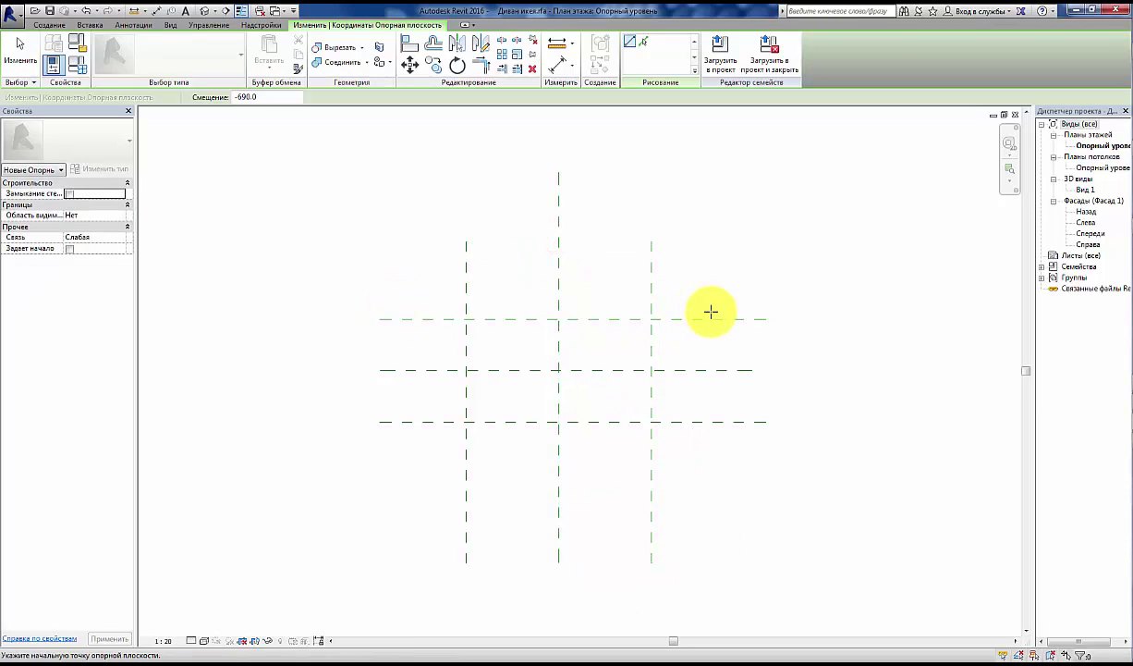
pyautogui.press('Escape')
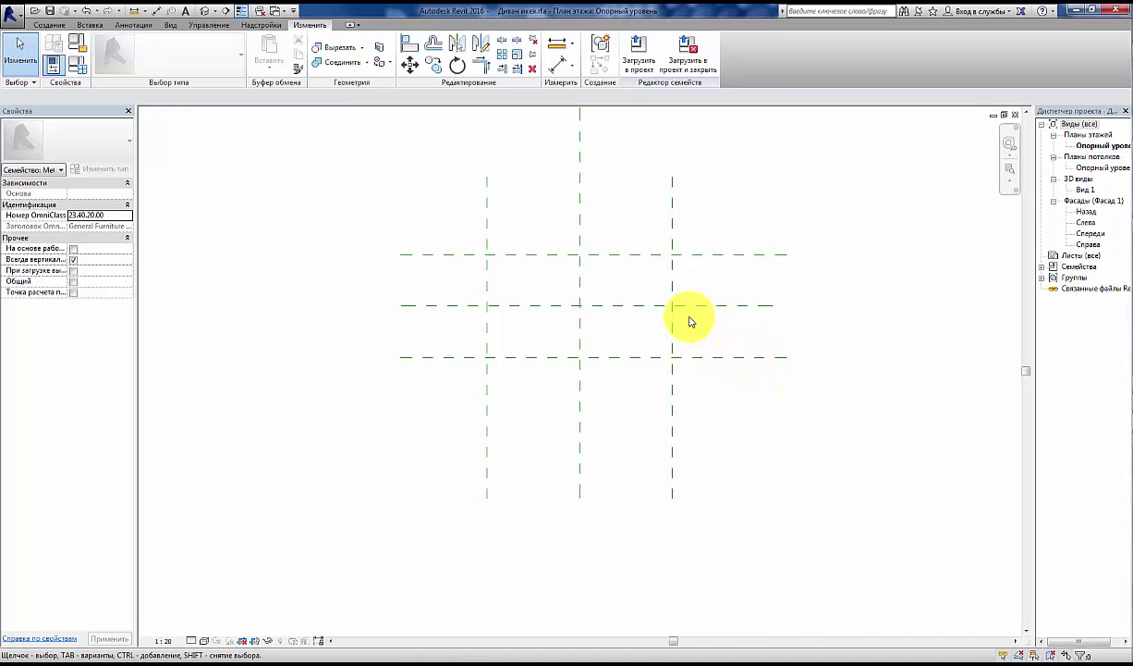
# Step: Draw a shorter horizontal reference plane offset -50 from the top plane, 335 above centre
pyautogui.scroll(2, 500, 337)
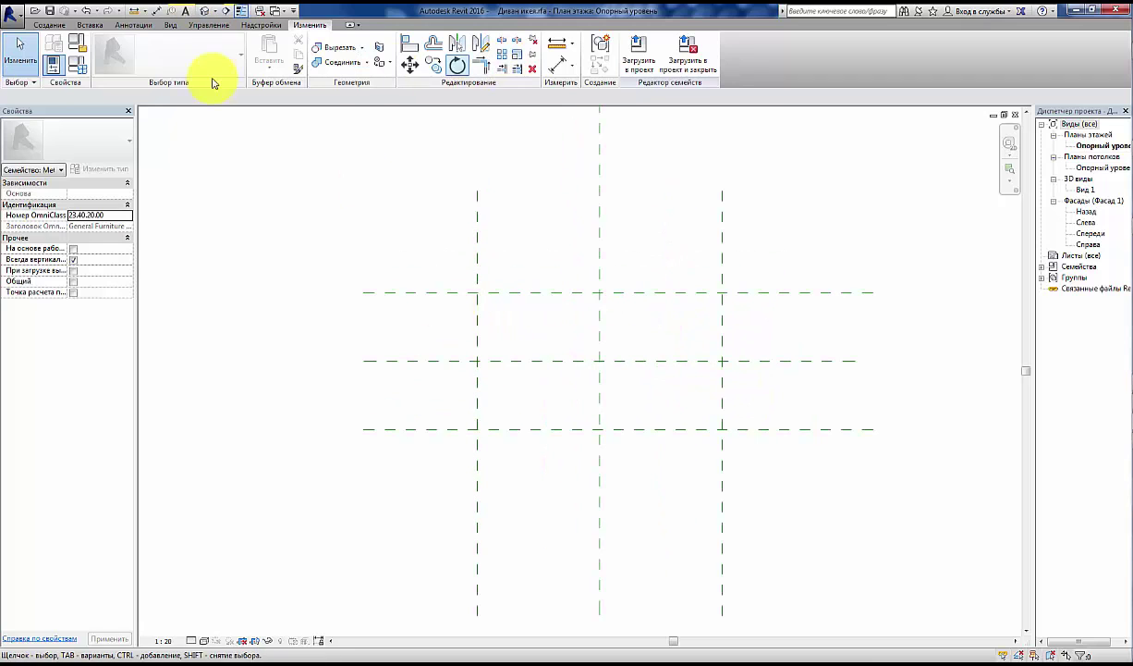
pyautogui.click(42, 25)
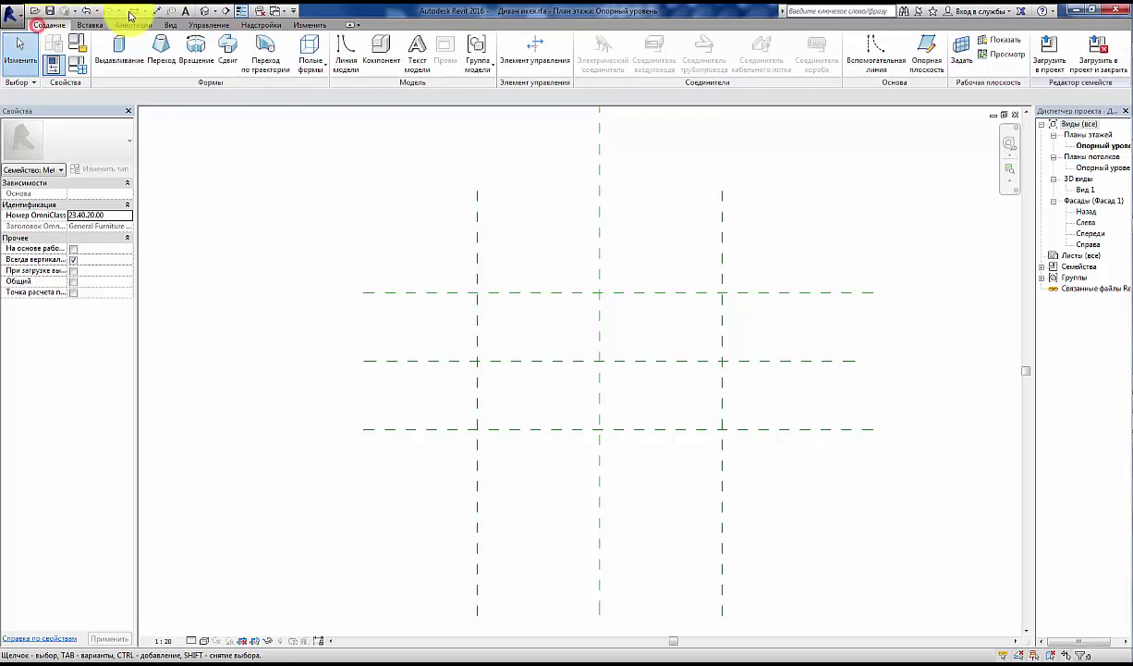
pyautogui.click(923, 67)
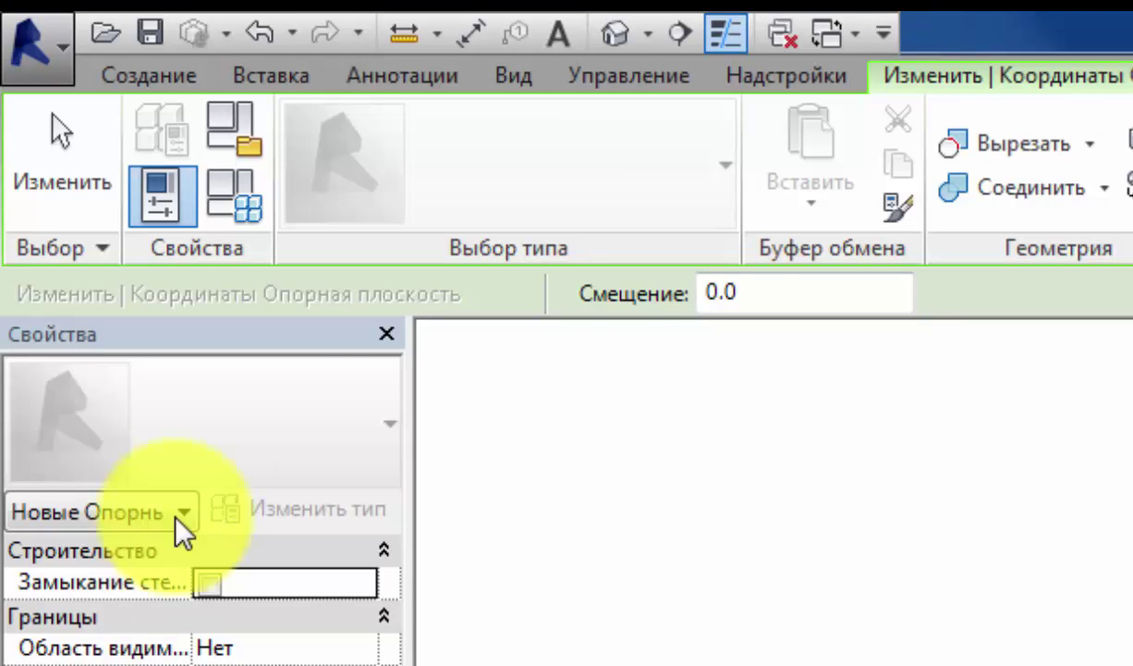
pyautogui.click(749, 292)
pyautogui.write('-50')
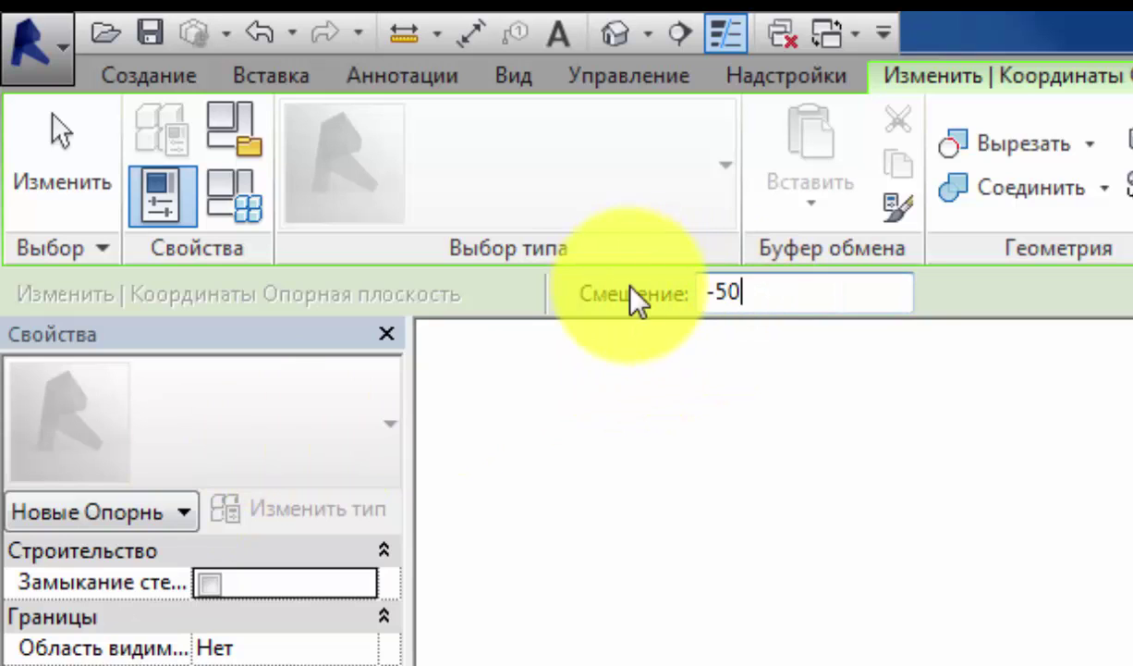
pyautogui.press('Return')
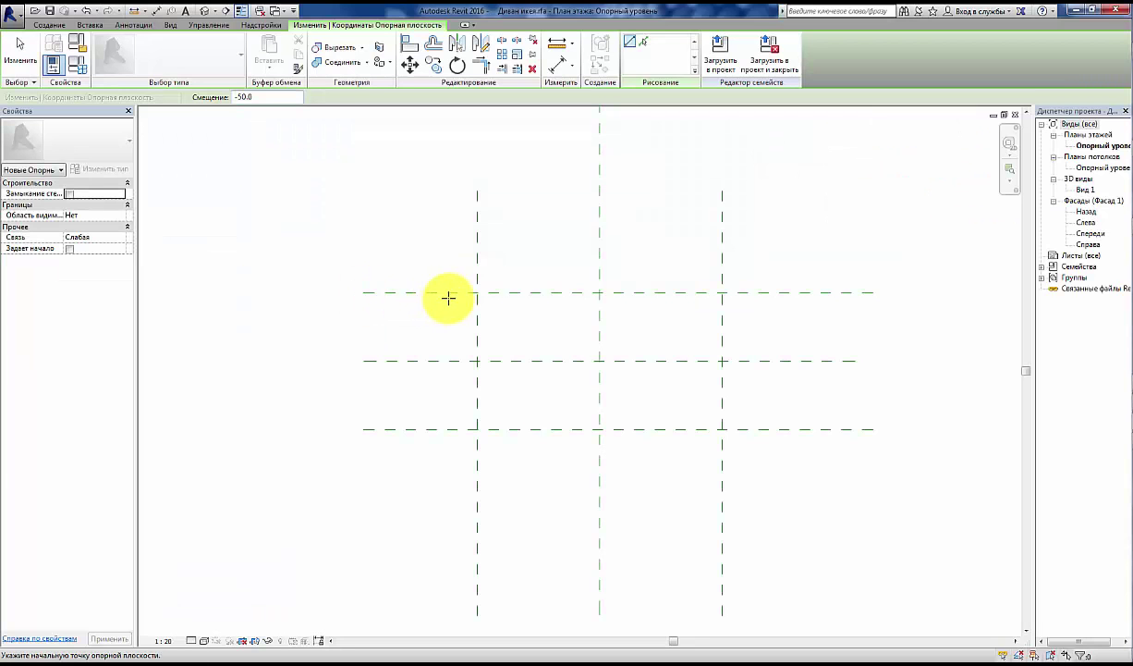
pyautogui.click(457, 293)
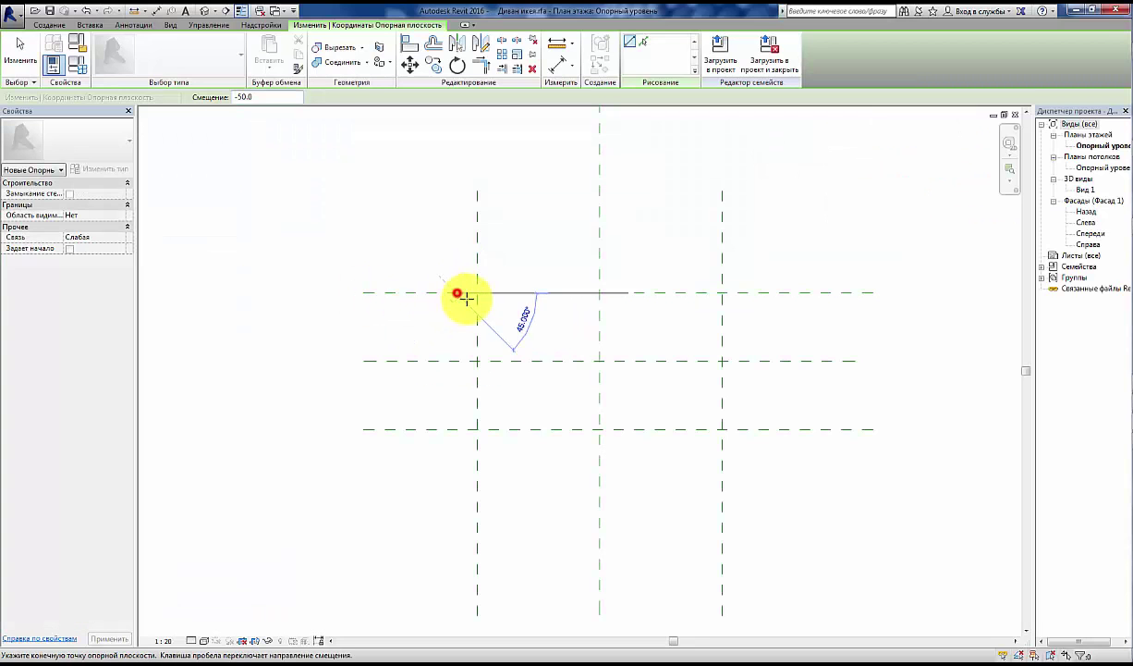
pyautogui.click(768, 293)
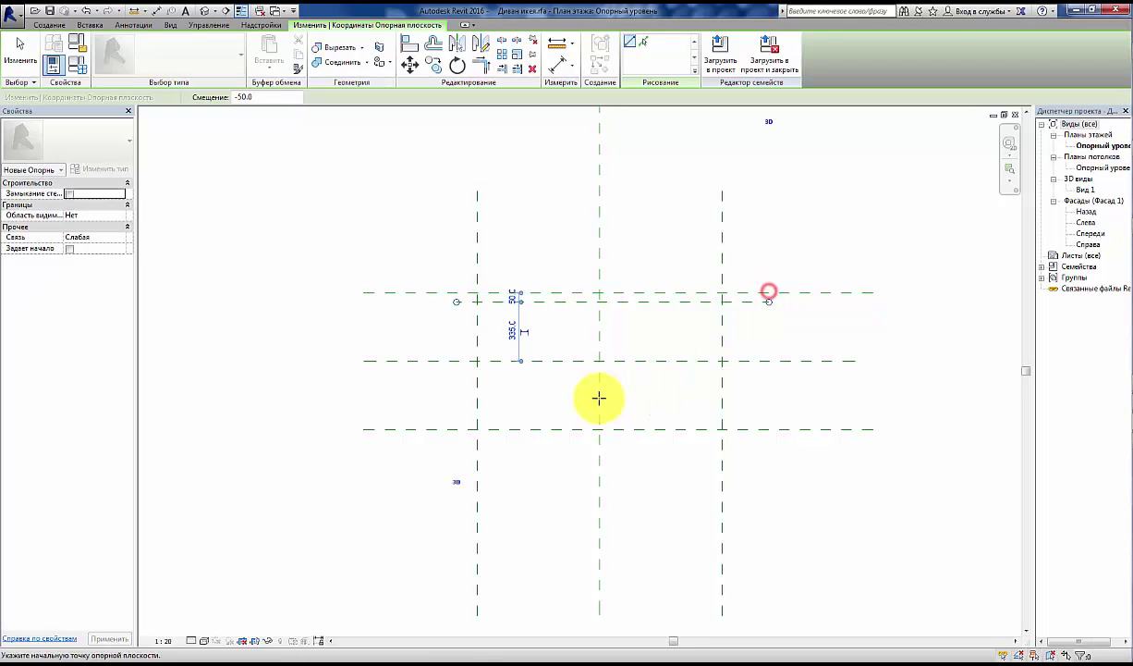
pyautogui.scroll(2, 544, 377)
pyautogui.scroll(1, 484, 376)
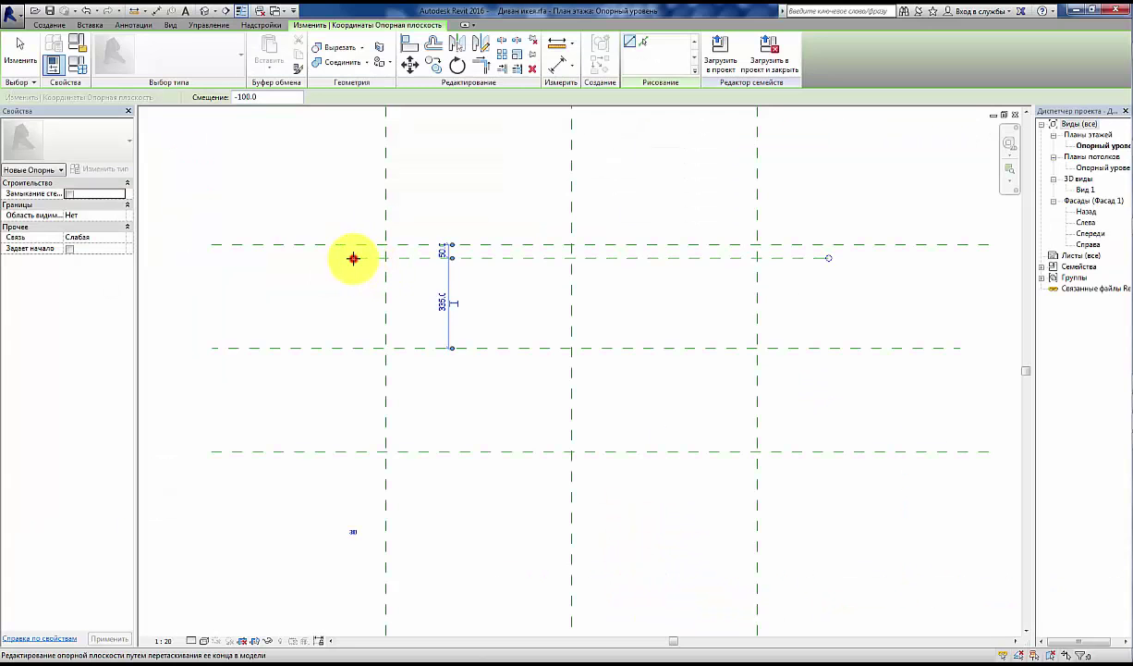
pyautogui.click(353, 258)
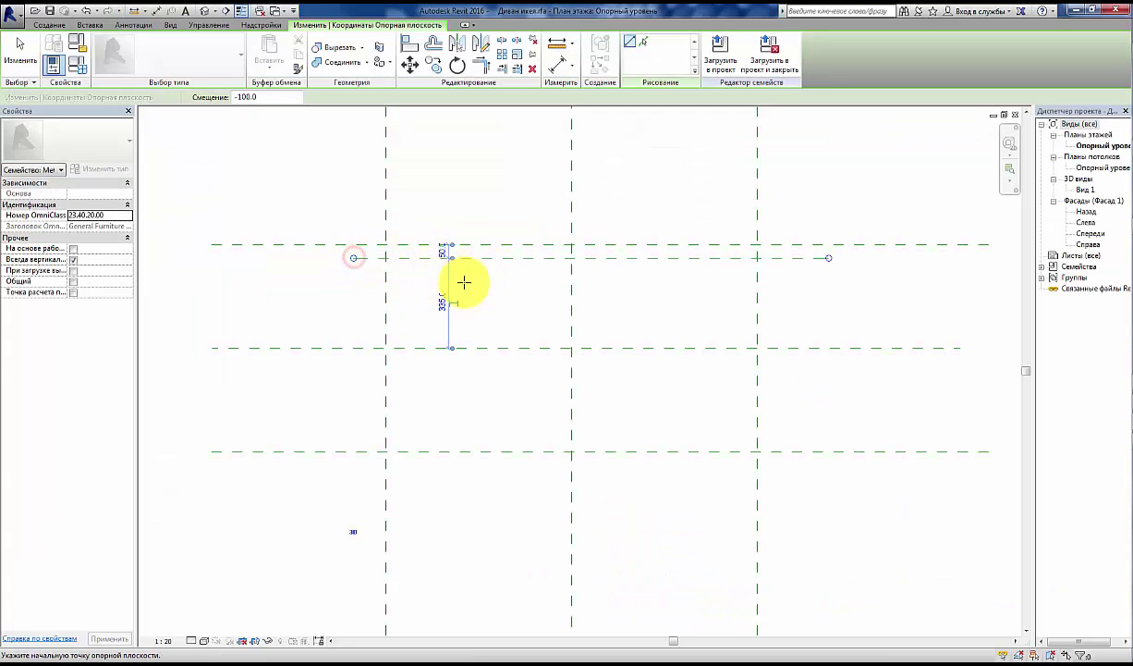
pyautogui.press('Escape')
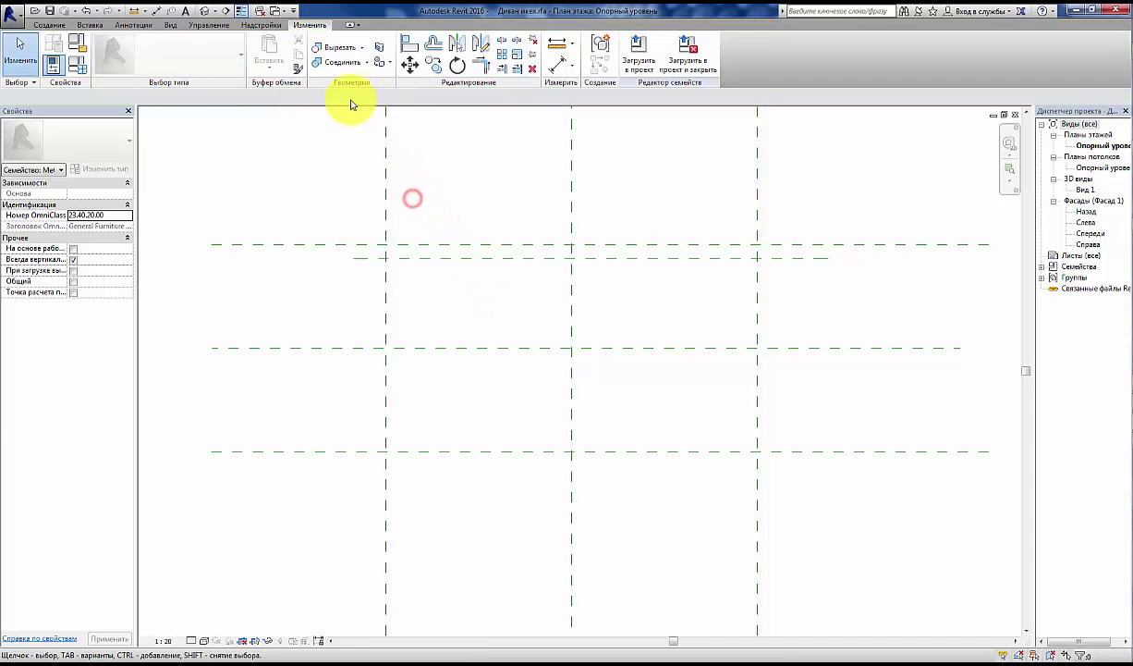
# Step: With offset -100, draw a short horizontal plane below the first short plane, matching its width
pyautogui.click(55, 26)
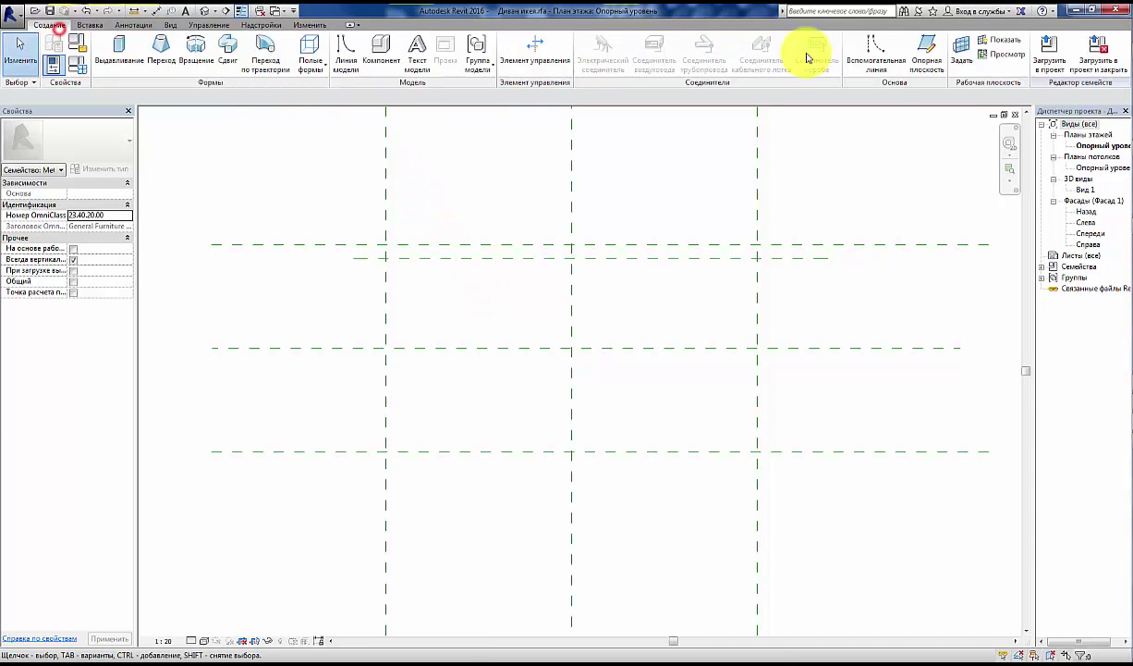
pyautogui.click(918, 60)
pyautogui.click(257, 98)
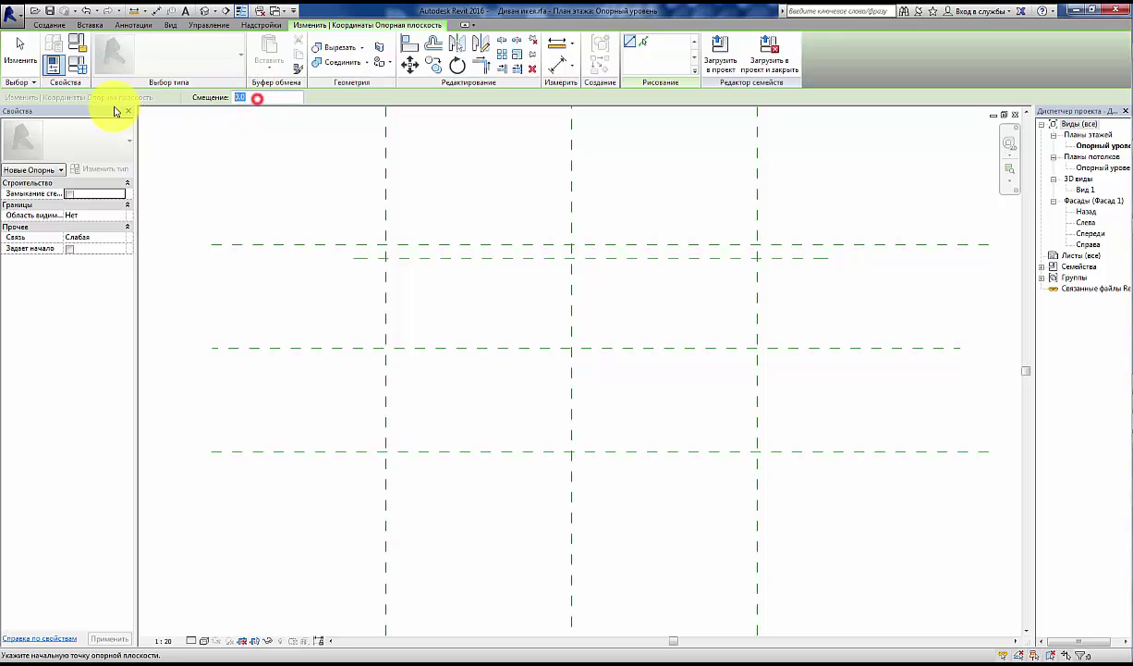
pyautogui.write('00')
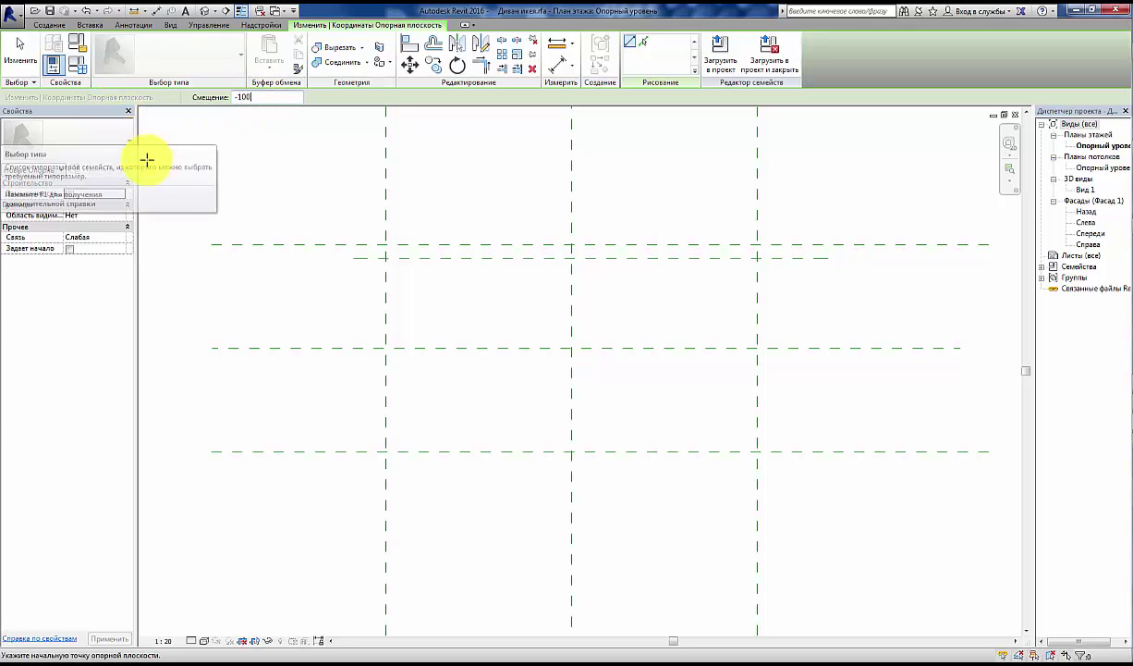
pyautogui.click(351, 258)
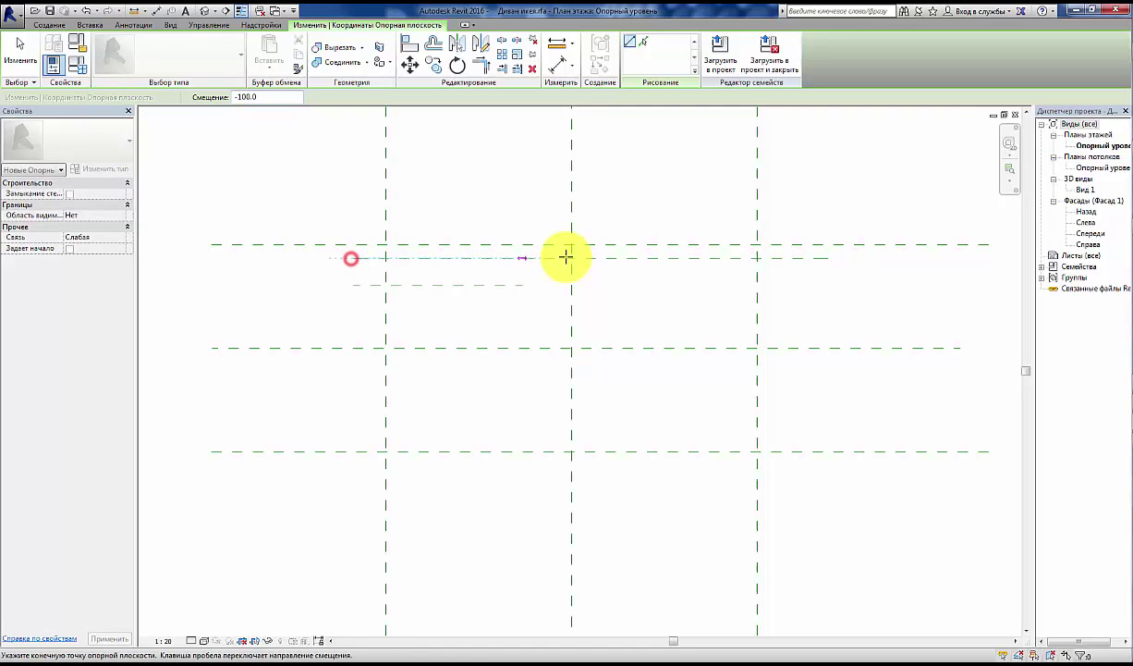
pyautogui.click(815, 261)
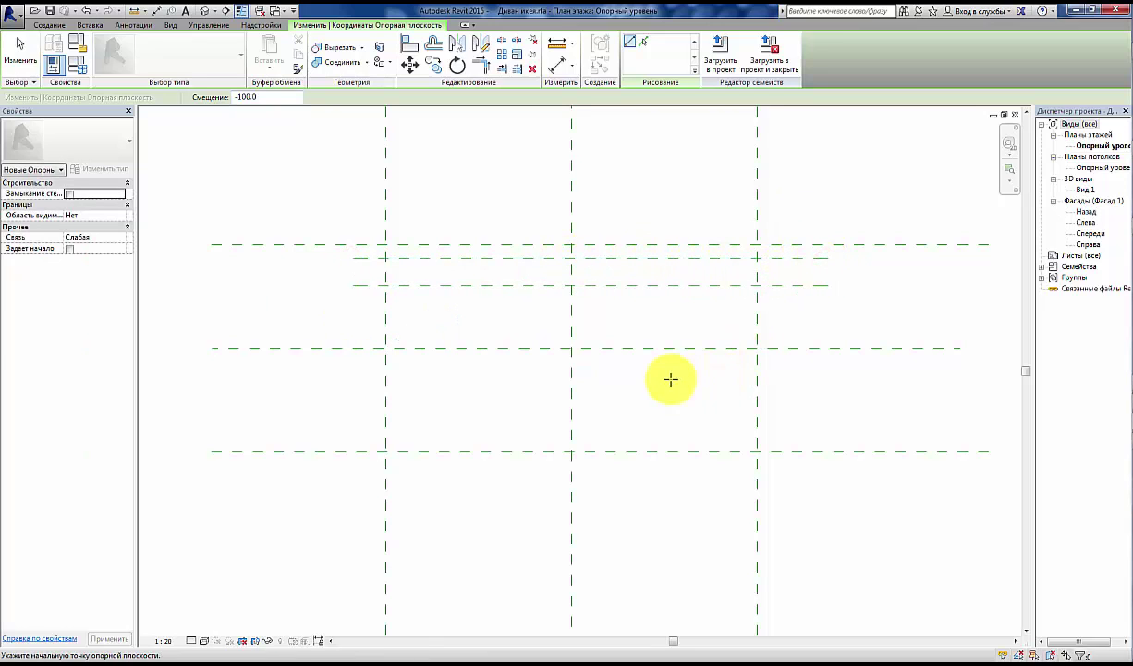
pyautogui.moveTo(636, 363); pyautogui.dragTo(642, 320, button='middle')
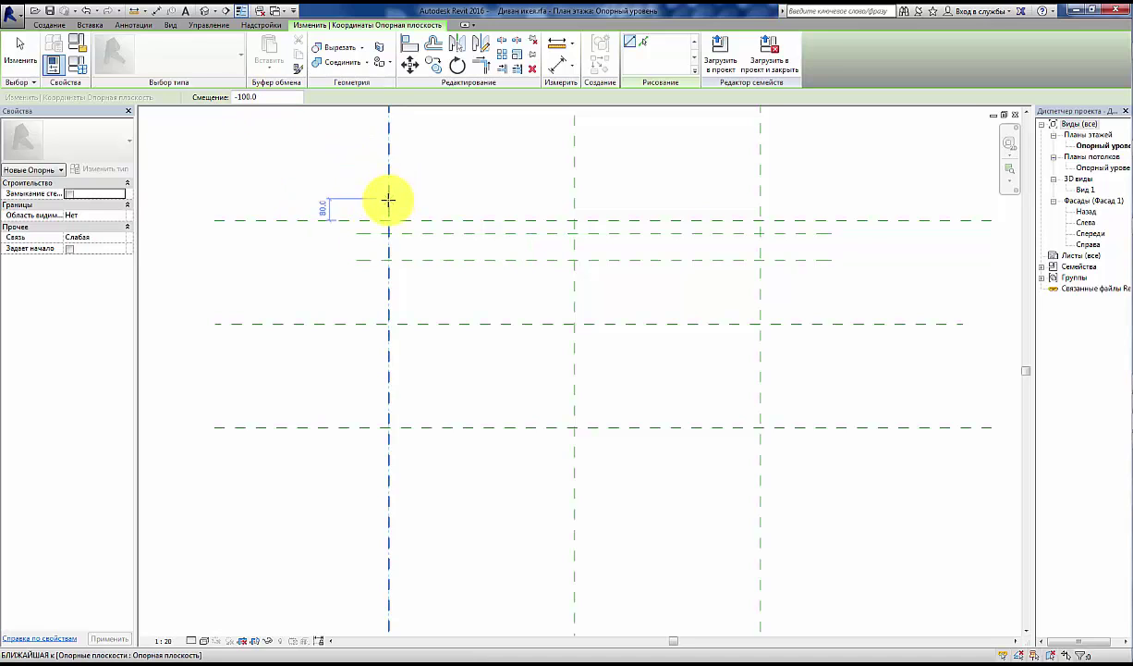
# Step: Add vertical reference planes 100 inside both the left and right outer planes, 590 from centre
pyautogui.click(388, 197)
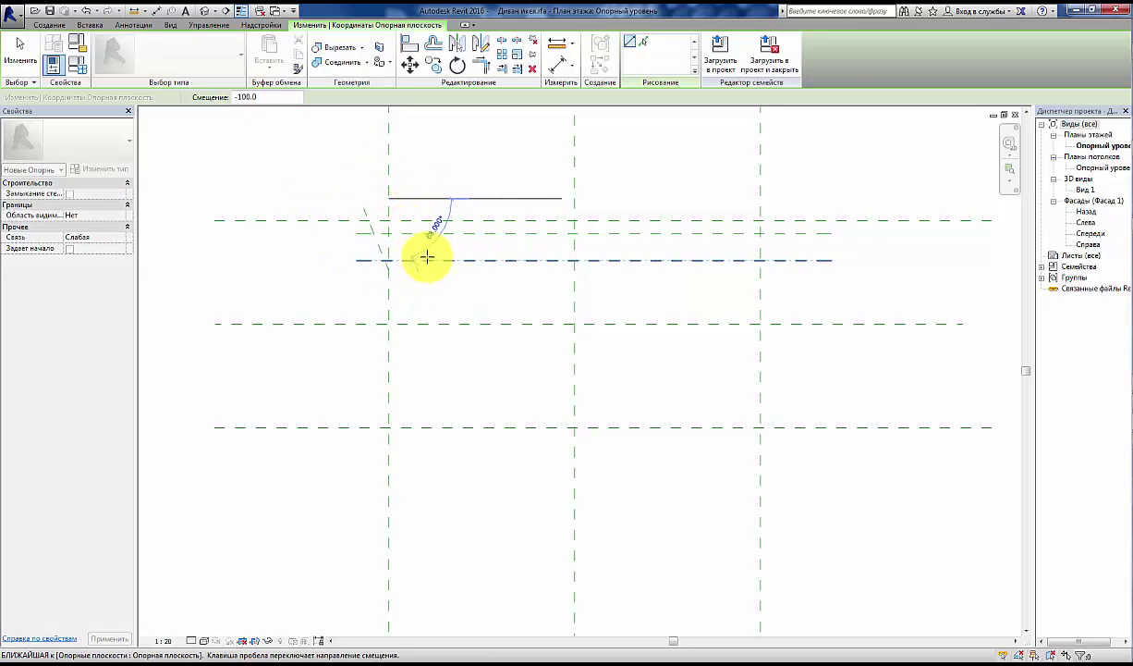
pyautogui.press('Escape')
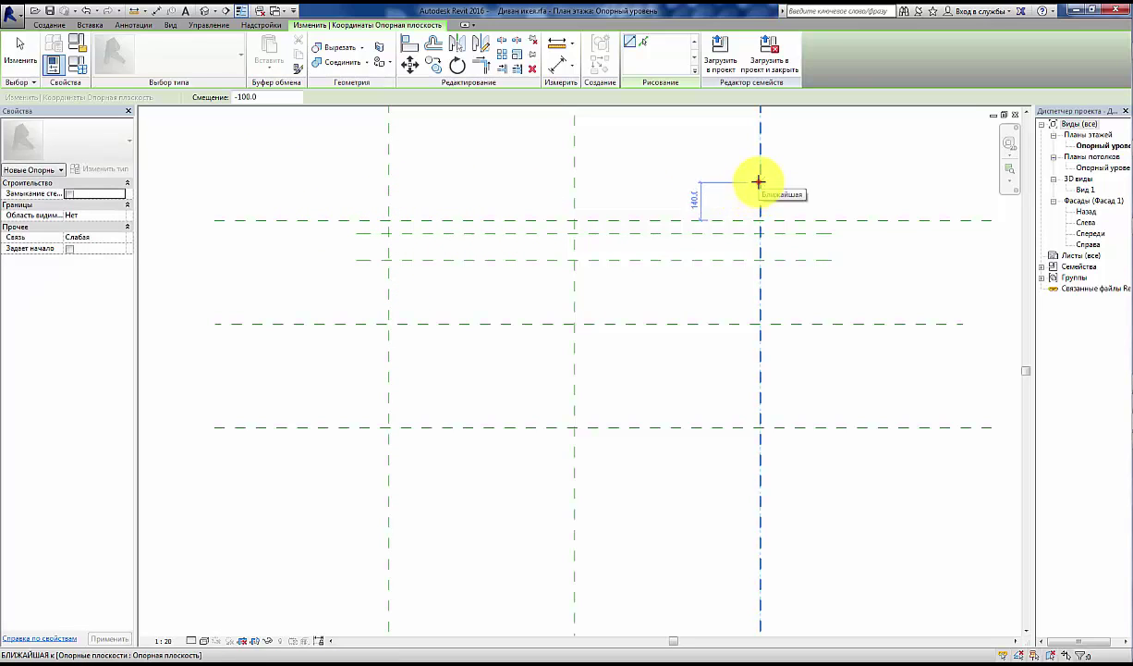
pyautogui.click(758, 182)
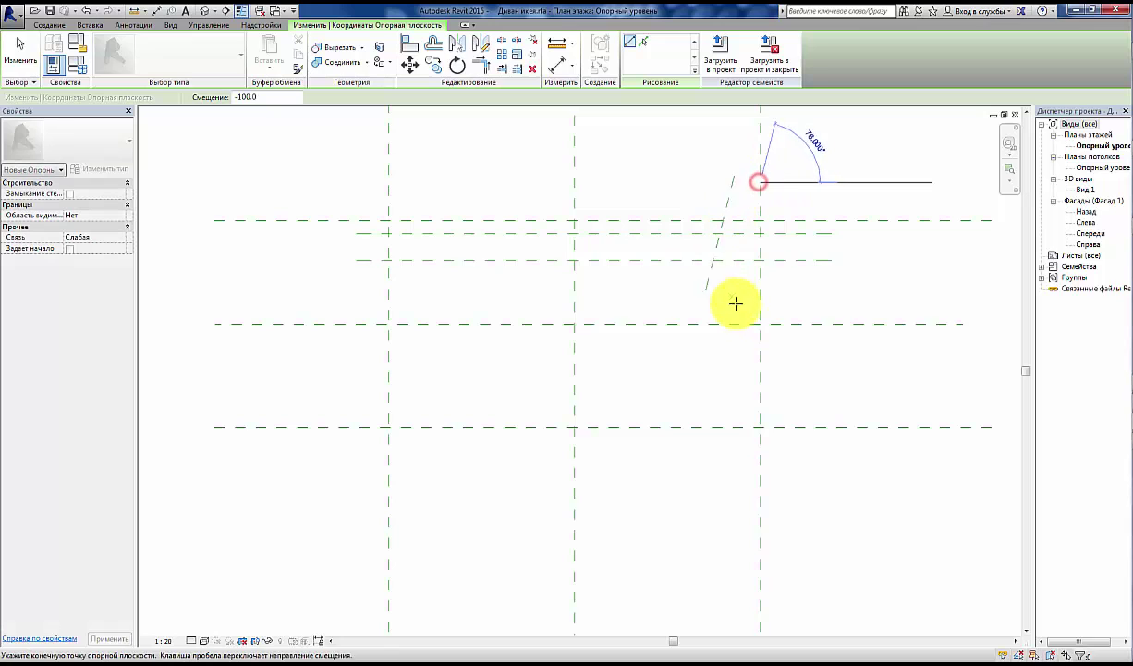
pyautogui.click(757, 480)
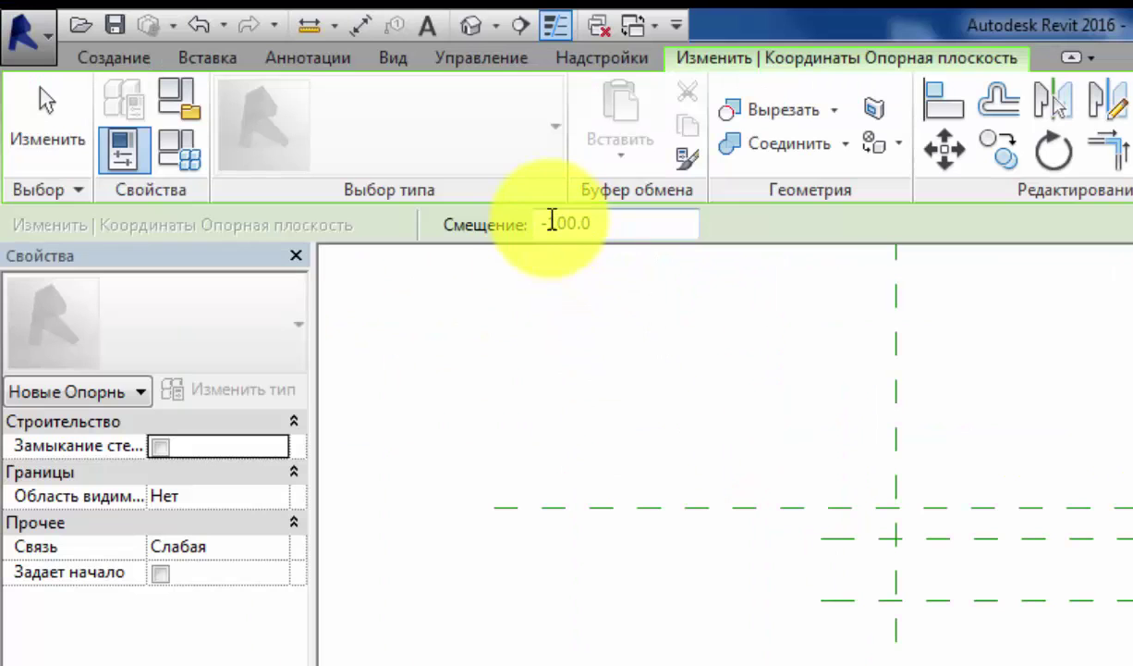
pyautogui.click(551, 220)
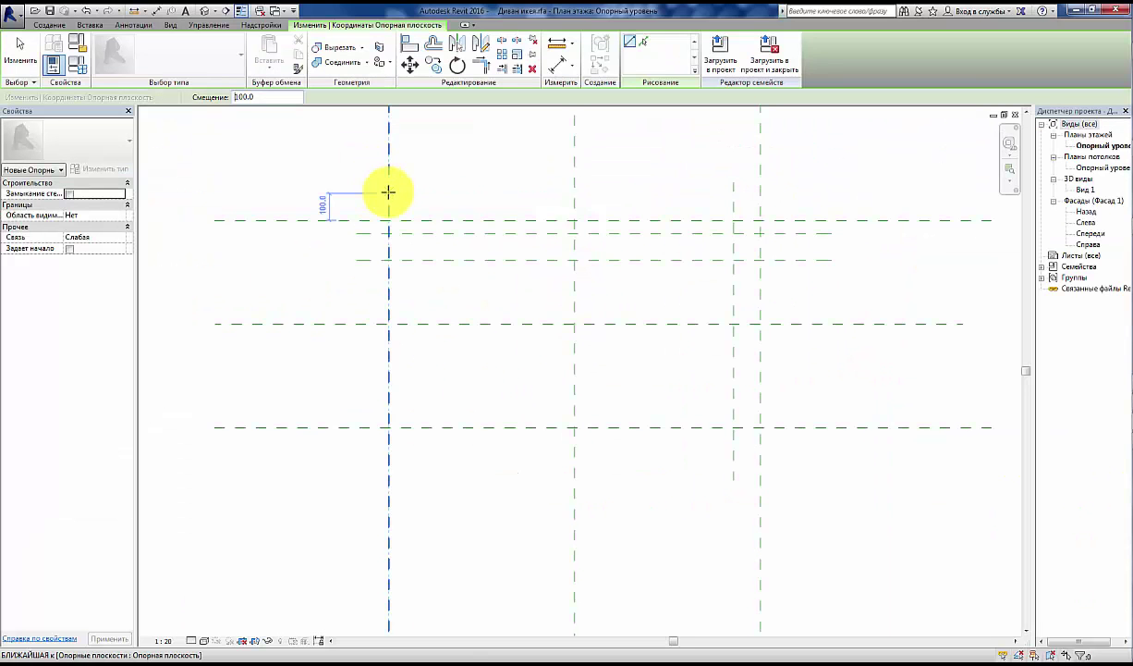
pyautogui.click(387, 180)
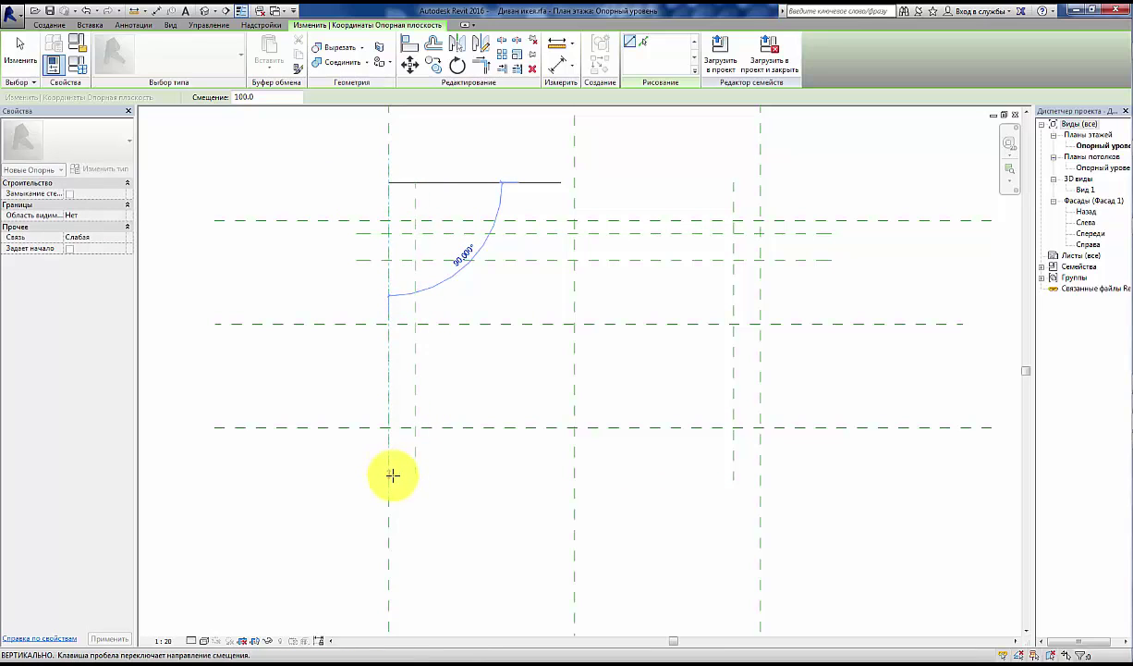
pyautogui.click(394, 482)
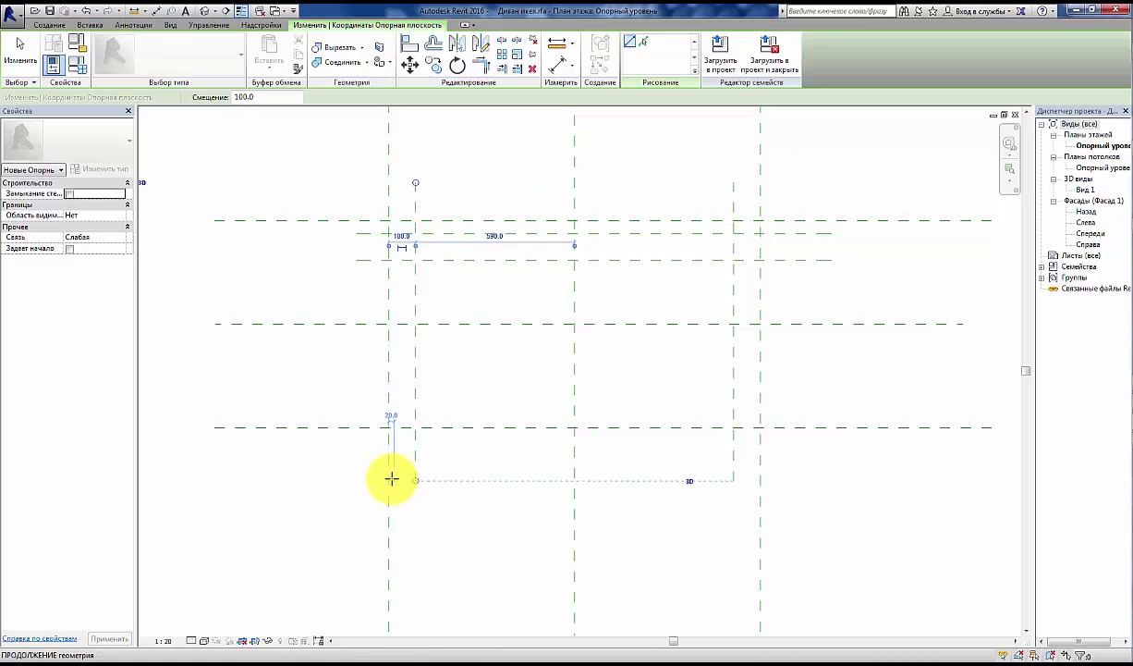
pyautogui.press('Escape')
pyautogui.press('Escape')
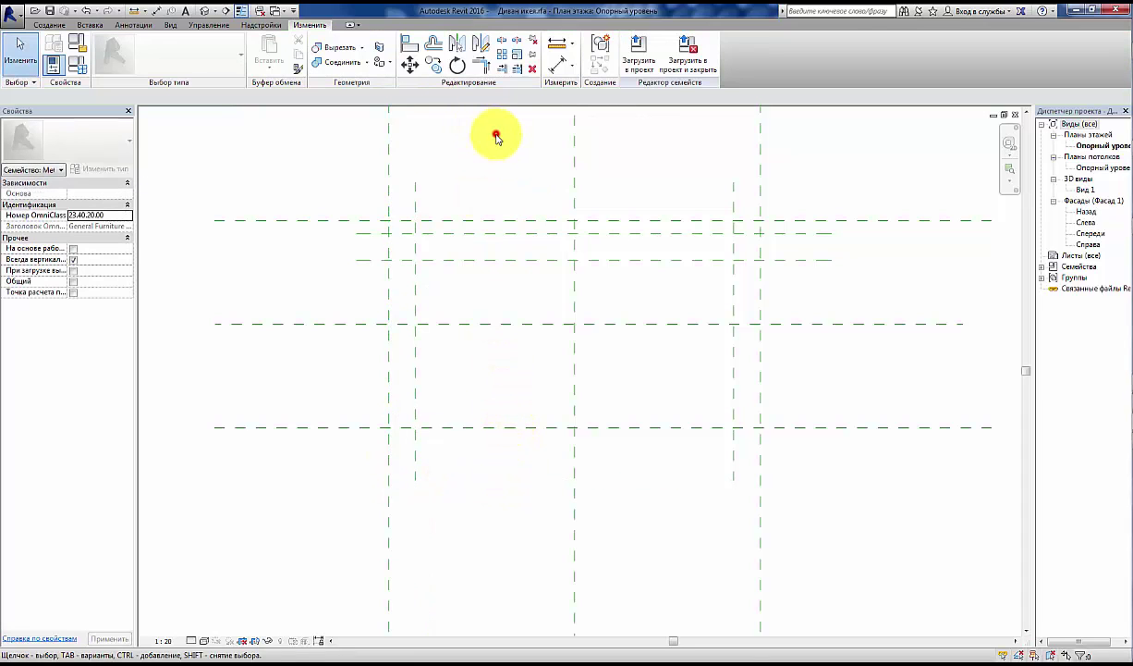
pyautogui.click(496, 136)
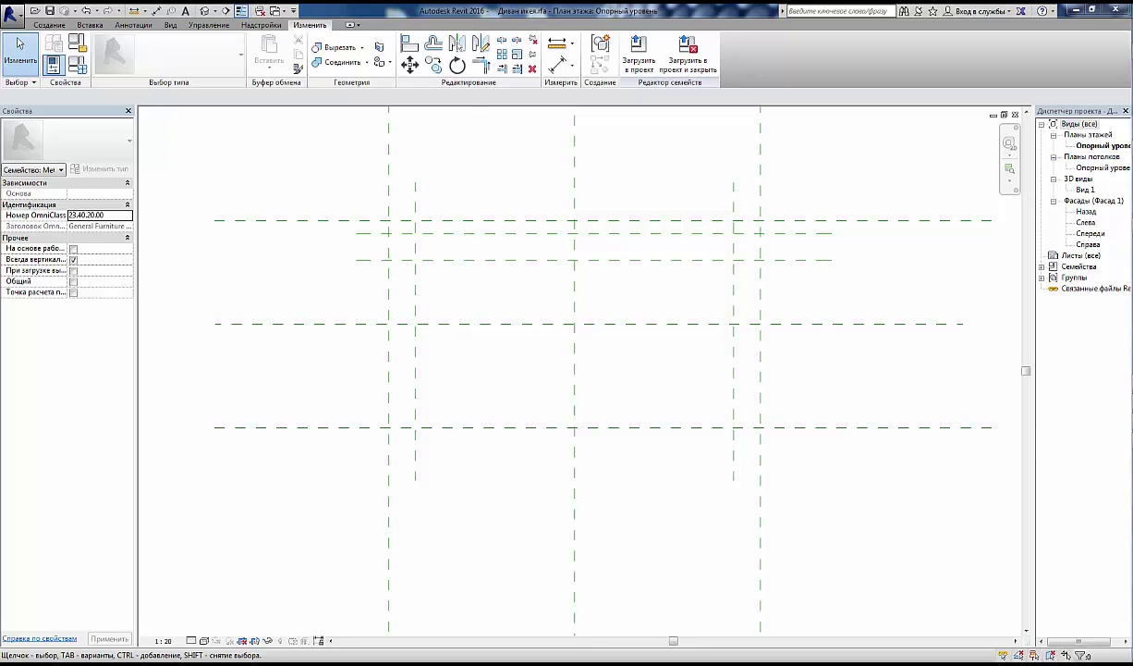
# Step: Compare the plane layout against the диван.JPG sketch, then return to the Revit plan
pyautogui.hotkey('alt', 'Tab')
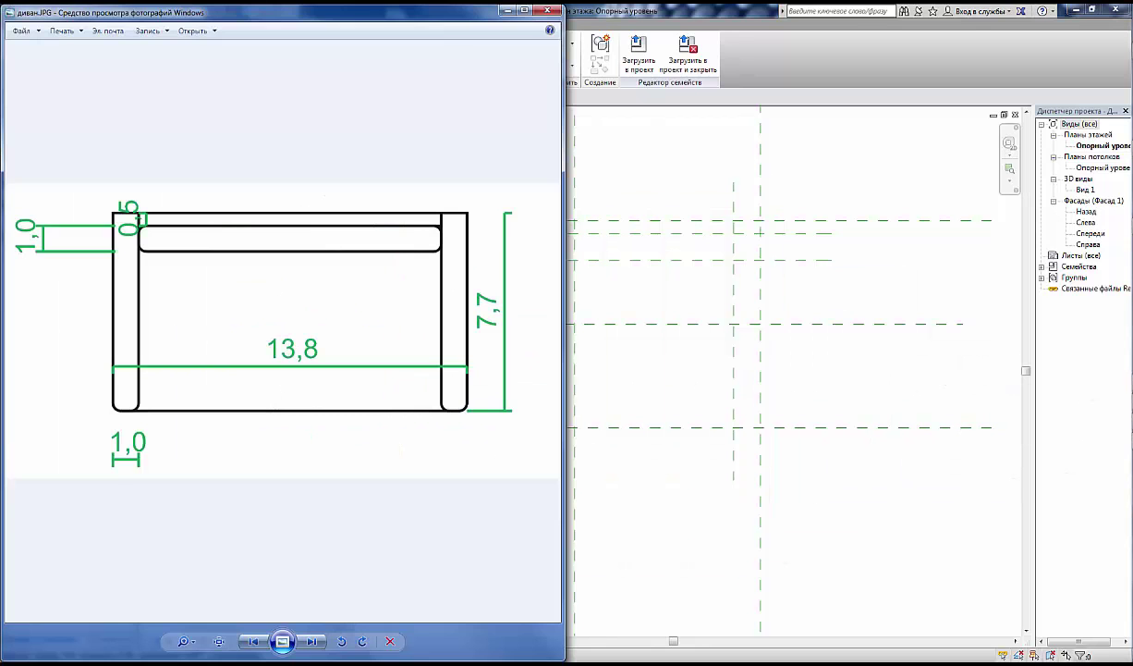
pyautogui.click(680, 533)
pyautogui.moveTo(600, 446)
pyautogui.mouseDown(button='middle')
pyautogui.moveTo(541, 368)
pyautogui.moveTo(544, 430)
pyautogui.mouseUp(button='middle')
# Step: Check the inner left plane's spacing and delete the stray reference plane
pyautogui.click(450, 384)
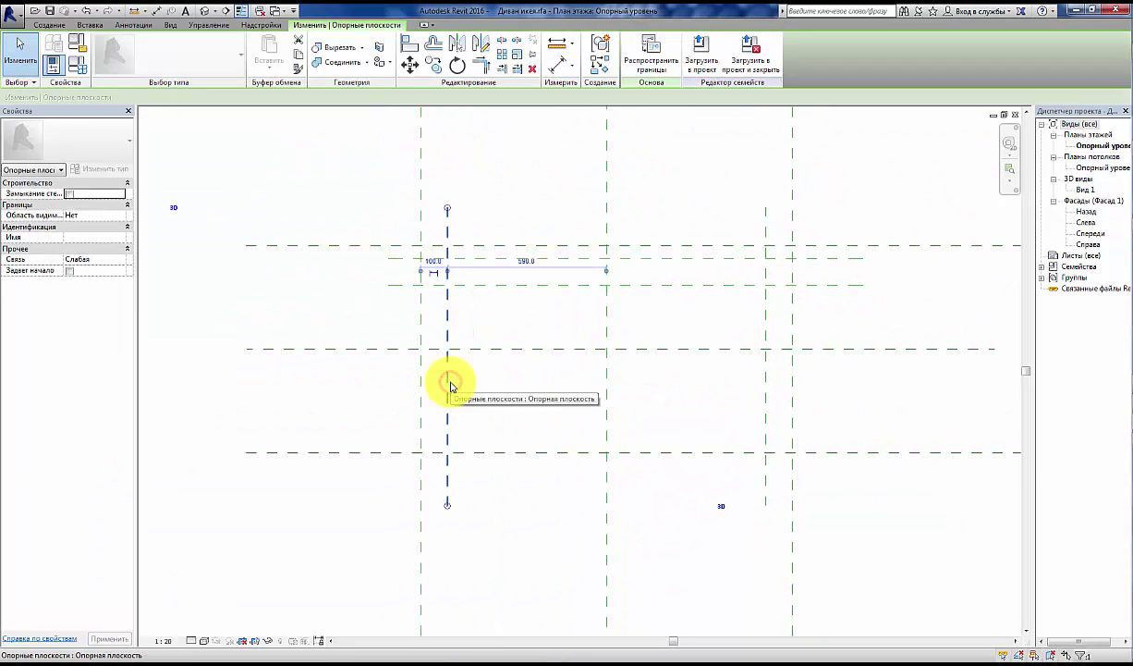
pyautogui.click(198, 389)
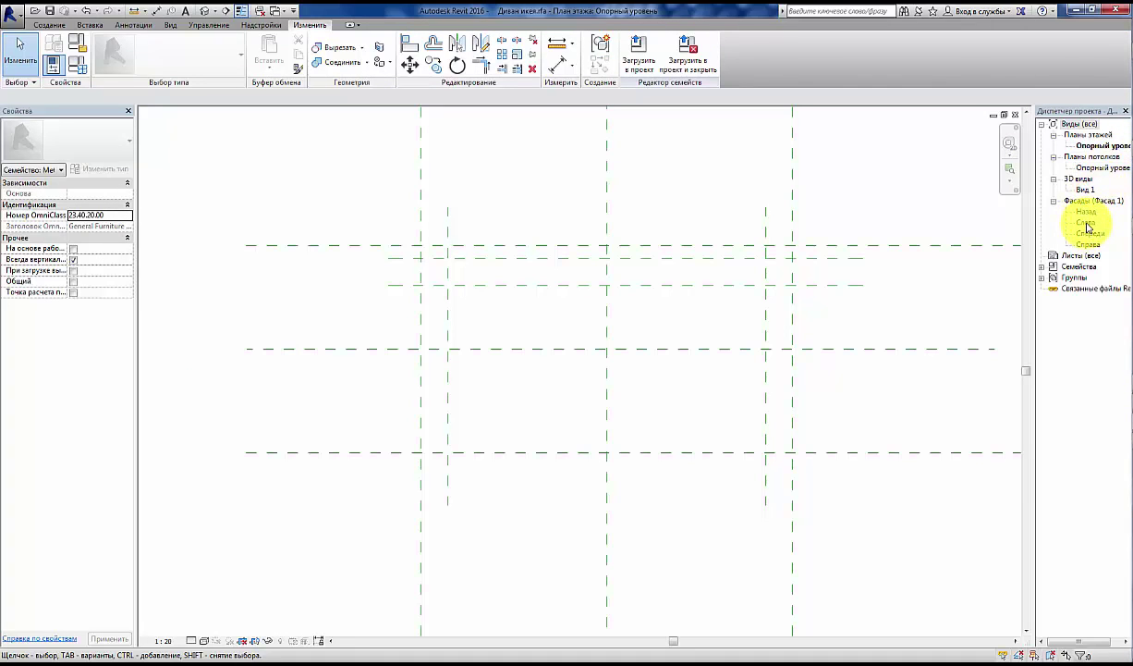
pyautogui.doubleClick(1090, 234)
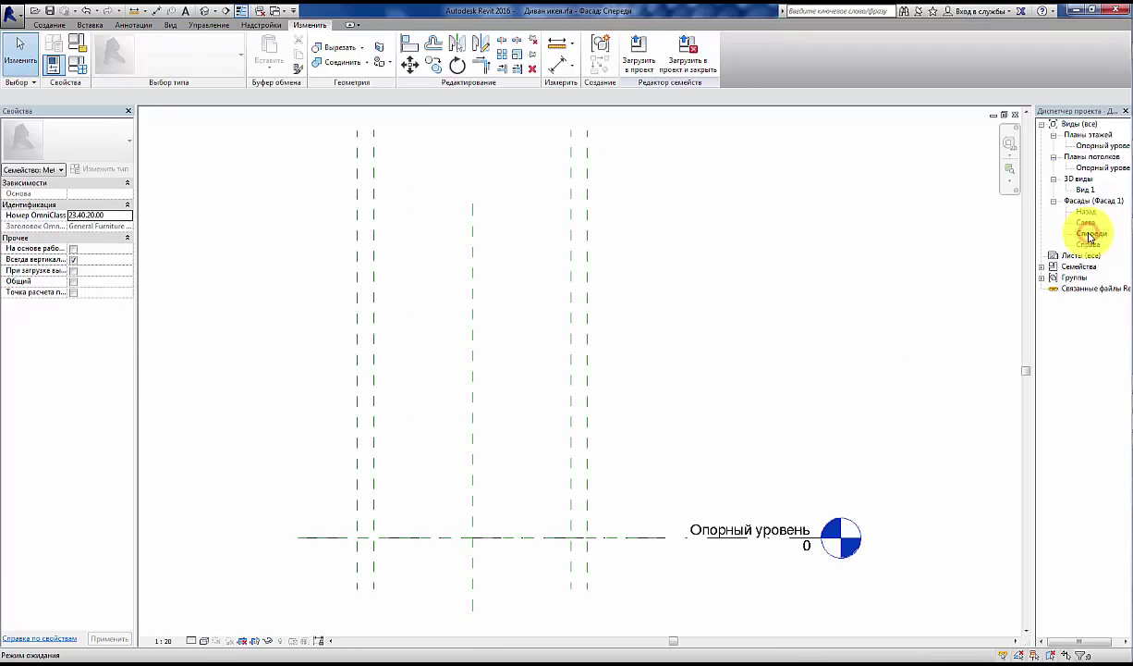
pyautogui.doubleClick(1095, 145)
pyautogui.press('Delete')
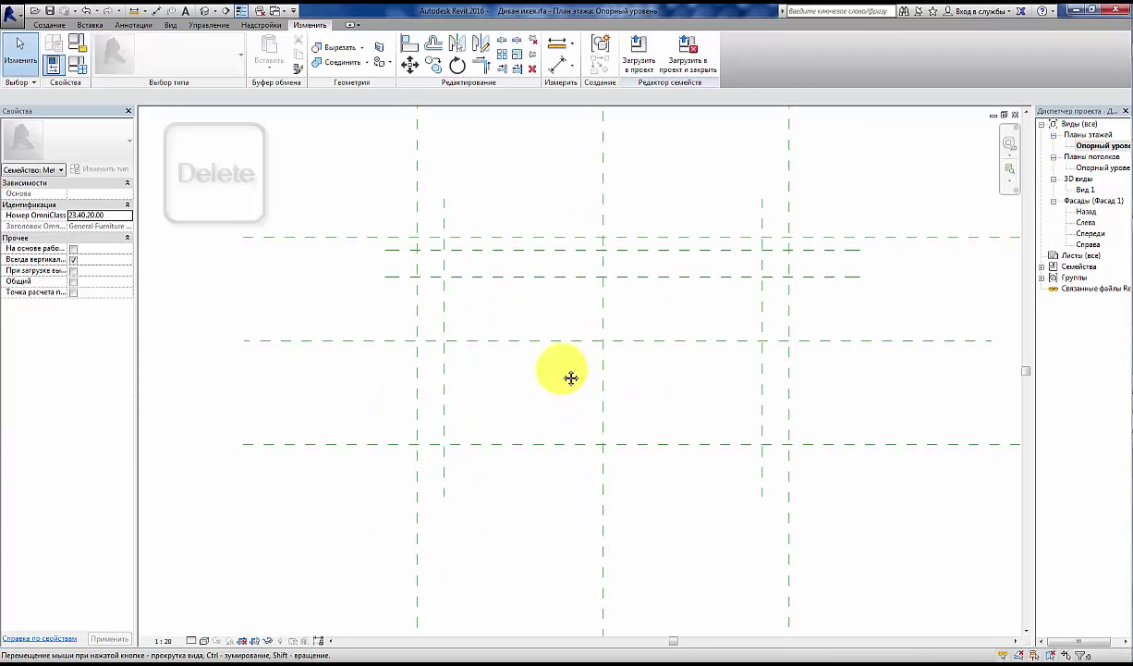
pyautogui.click(457, 442)
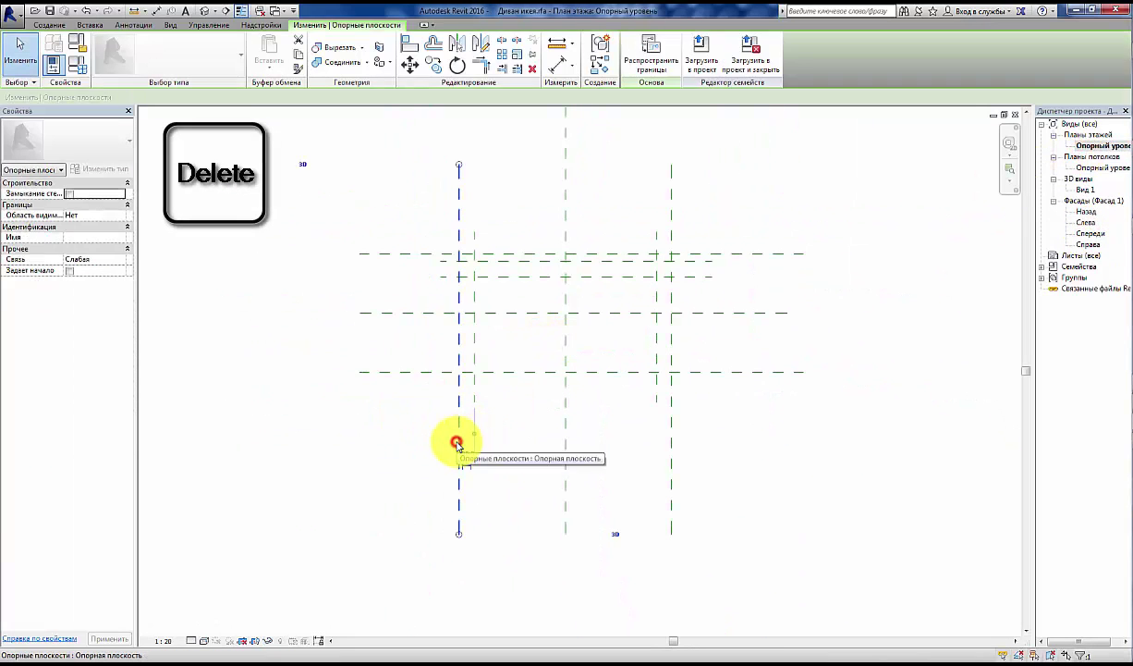
pyautogui.press('Delete')
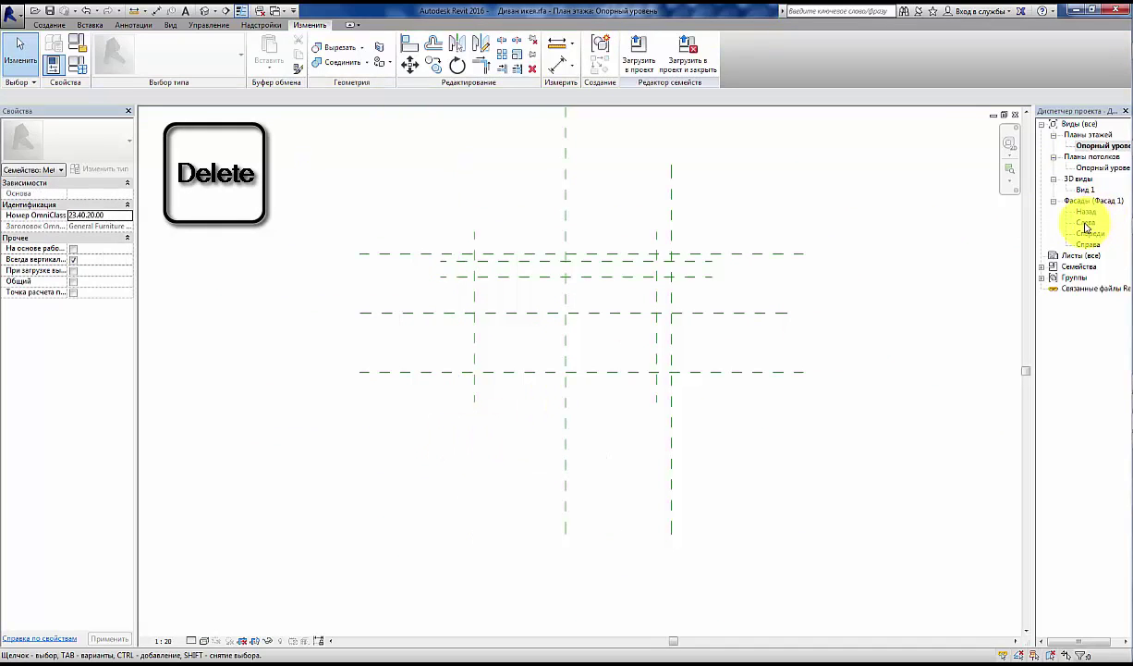
# Step: Undo the accidental deletion of the left vertical plane and reopen the Опорный уровень plan
pyautogui.doubleClick(1088, 232)
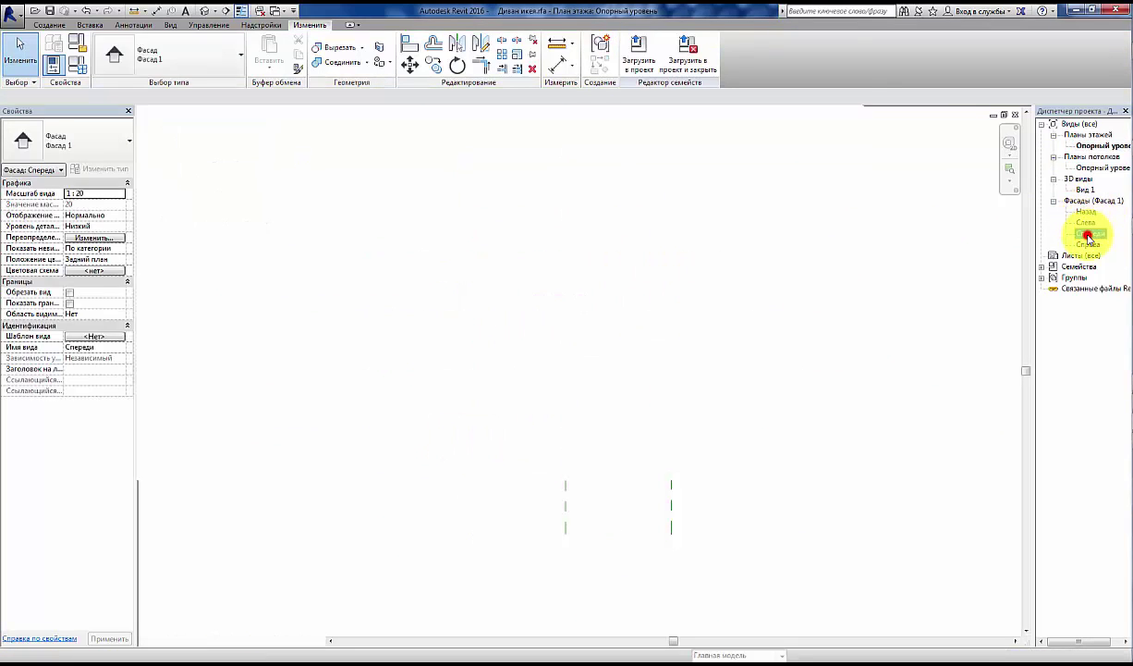
pyautogui.hotkey('ctrl', 'z')
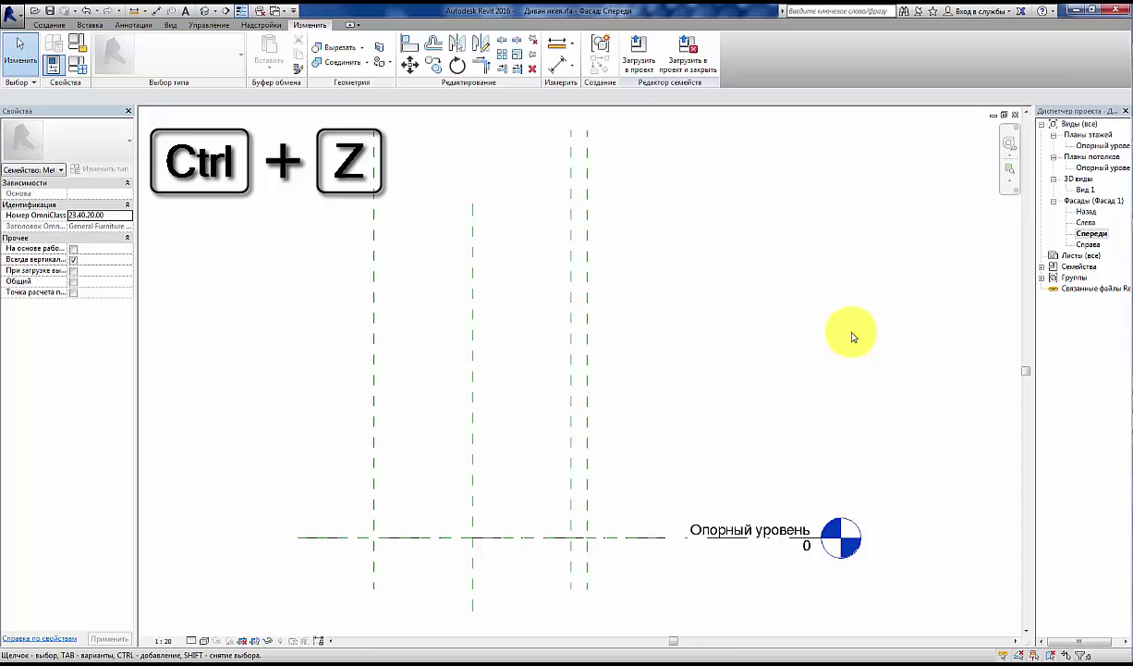
pyautogui.moveTo(764, 420); pyautogui.dragTo(786, 379, button='middle')
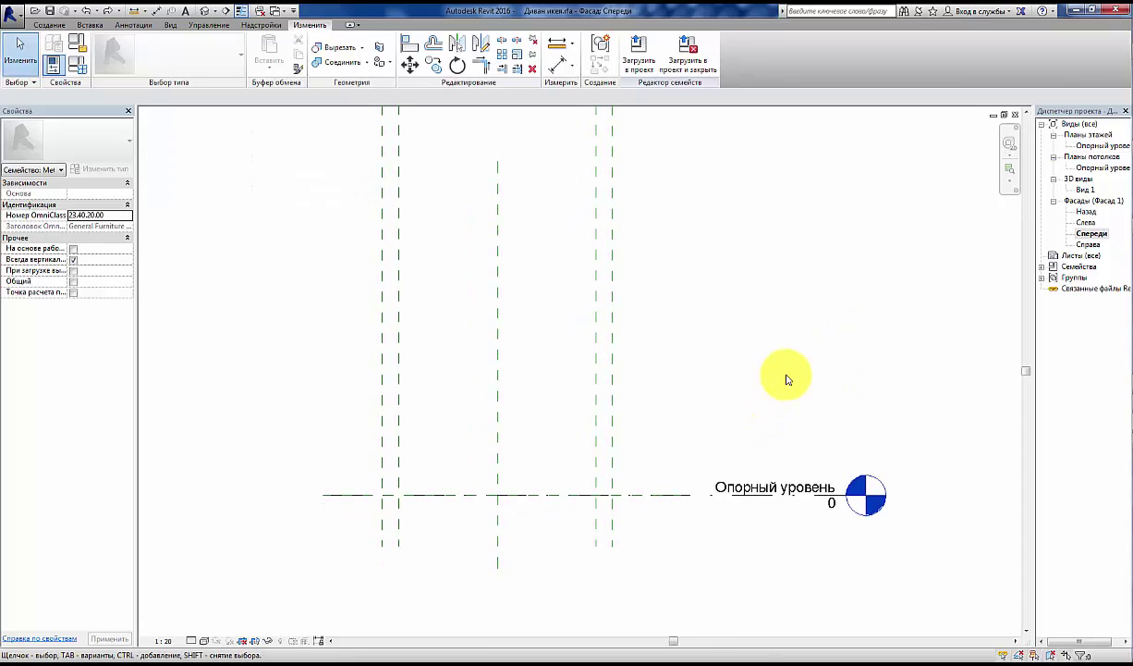
pyautogui.moveTo(778, 437); pyautogui.dragTo(781, 398, button='middle')
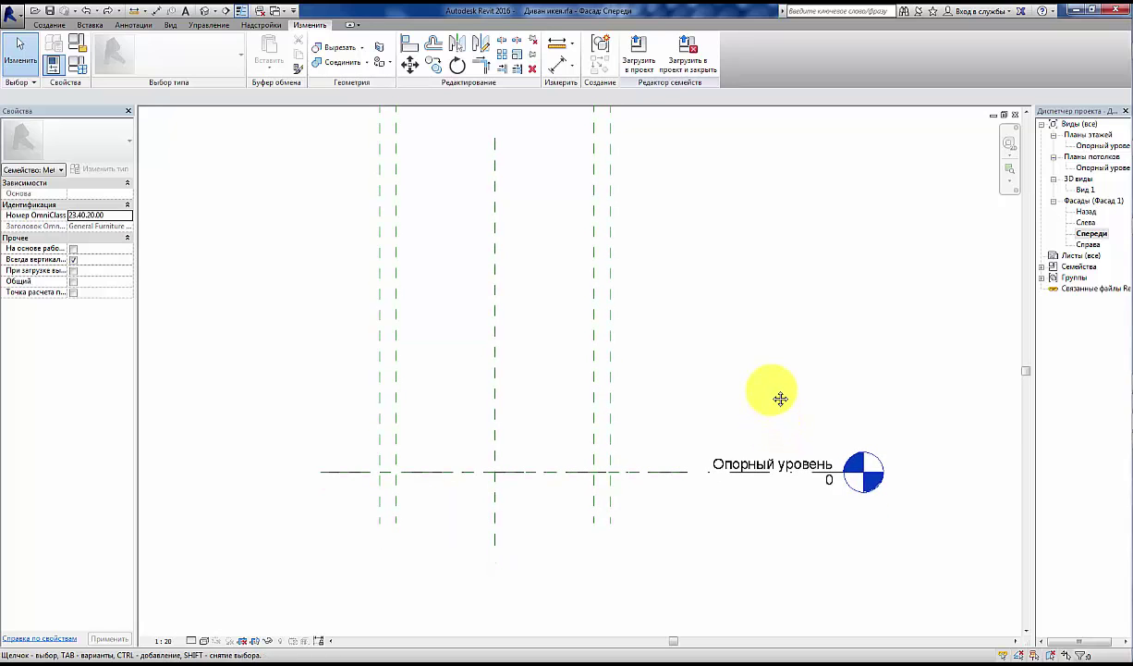
pyautogui.doubleClick(1093, 146)
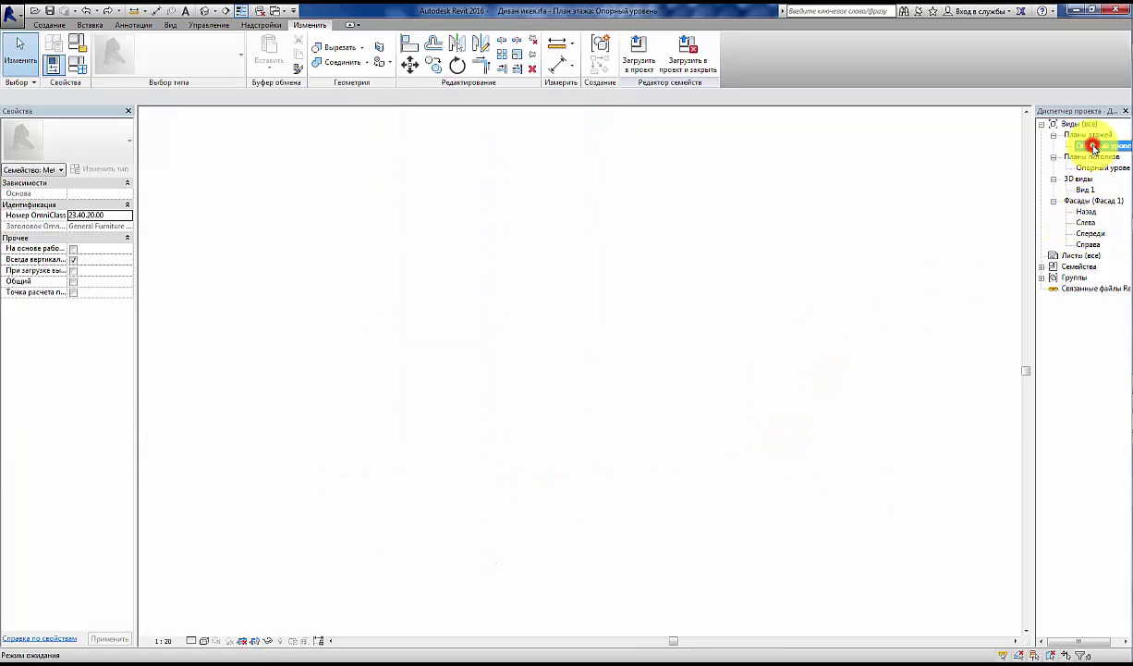
# Step: Open the Спереди elevation and zoom in where the vertical planes cross the reference level line
pyautogui.doubleClick(1087, 236)
pyautogui.scroll(1, 462, 457)
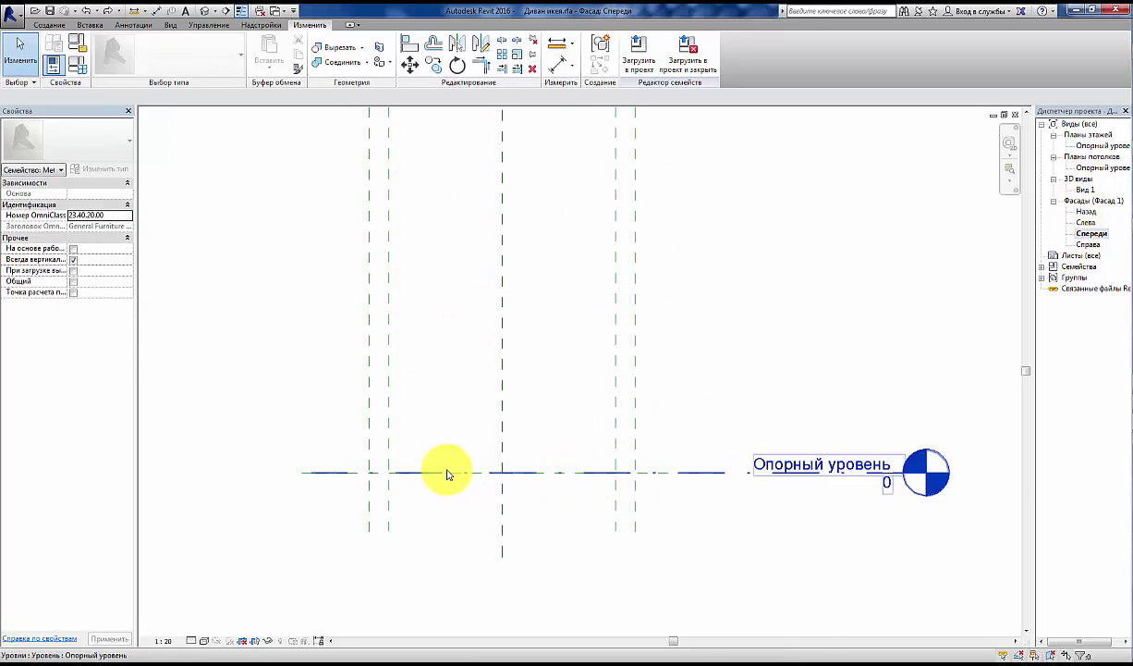
pyautogui.scroll(2, 435, 444)
pyautogui.moveTo(386, 407); pyautogui.dragTo(404, 460, button='middle')
pyautogui.scroll(1, 648, 416)
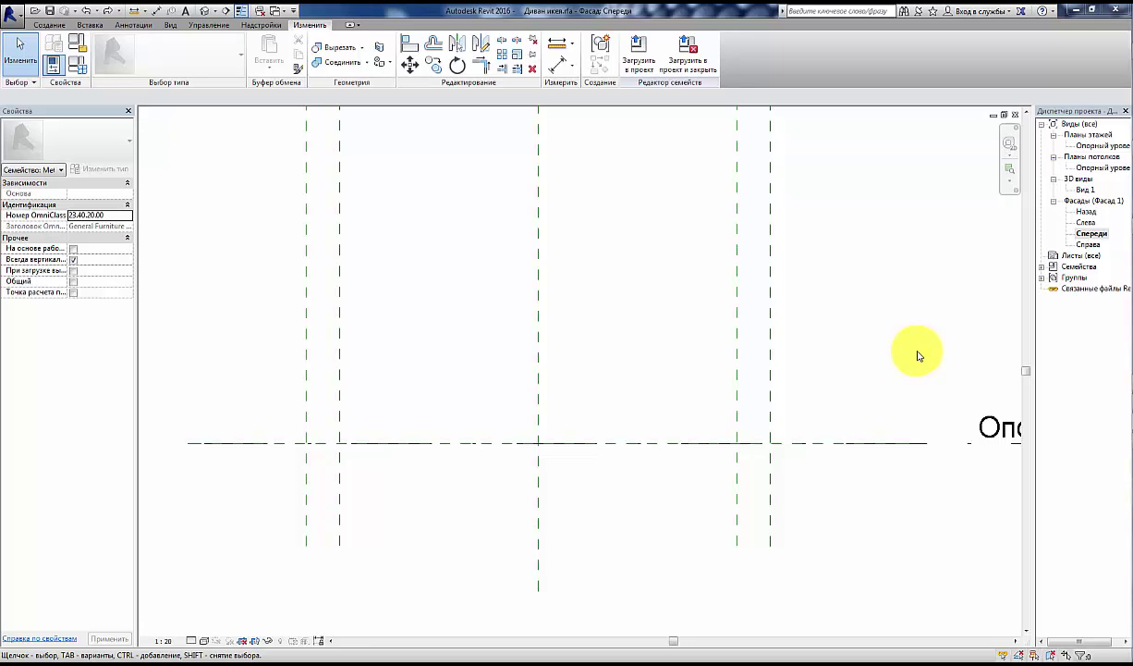
pyautogui.moveTo(703, 362); pyautogui.dragTo(791, 348, button='middle')
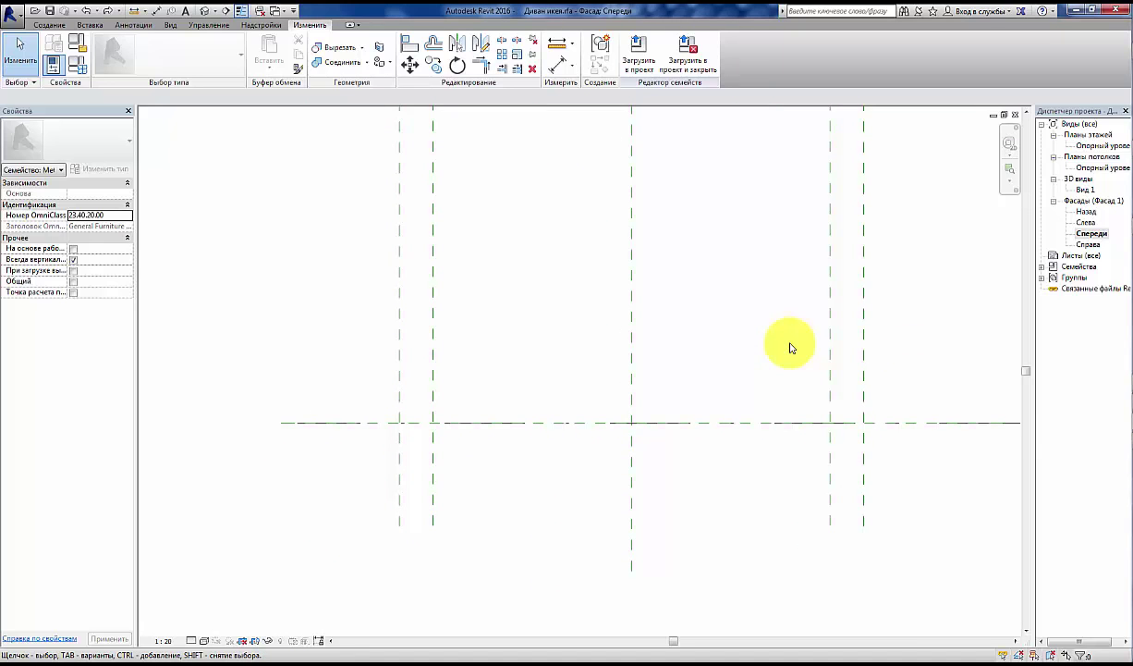
pyautogui.click(587, 425)
pyautogui.click(562, 465)
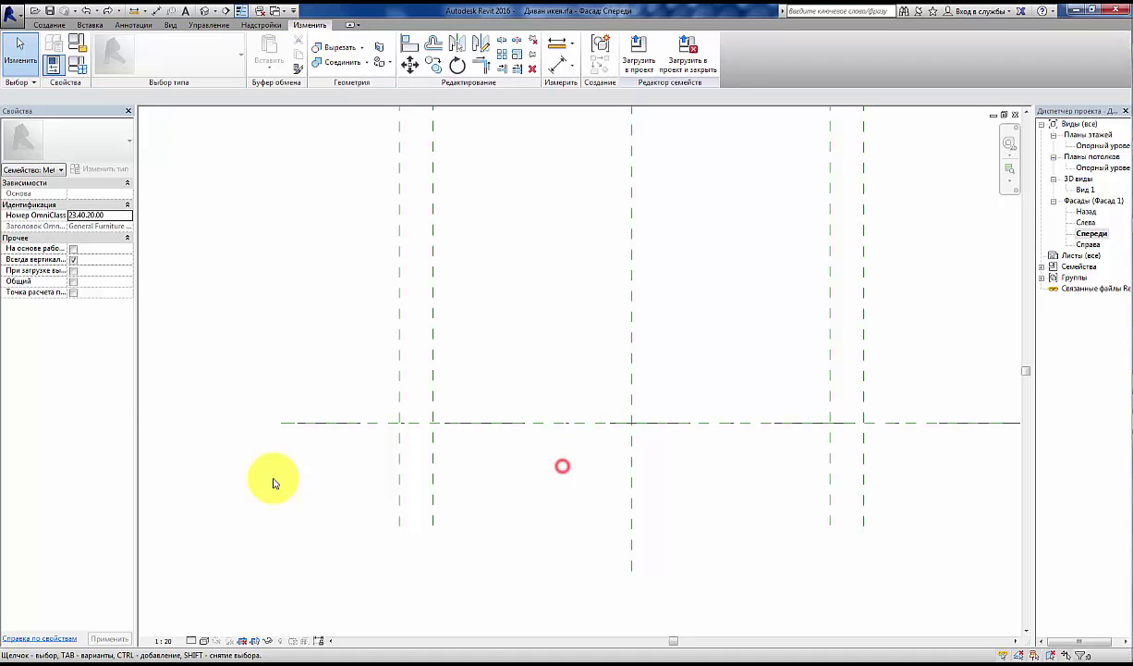
pyautogui.click(283, 424)
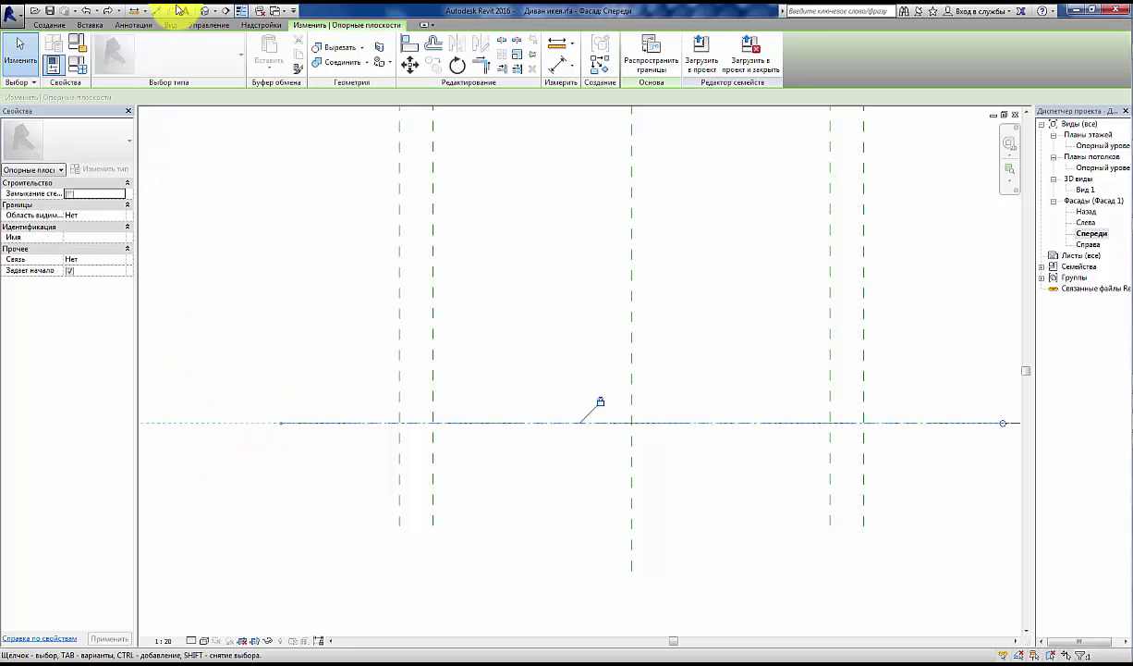
# Step: Draw a horizontal reference plane 50 above the reference level line
pyautogui.click(220, 159)
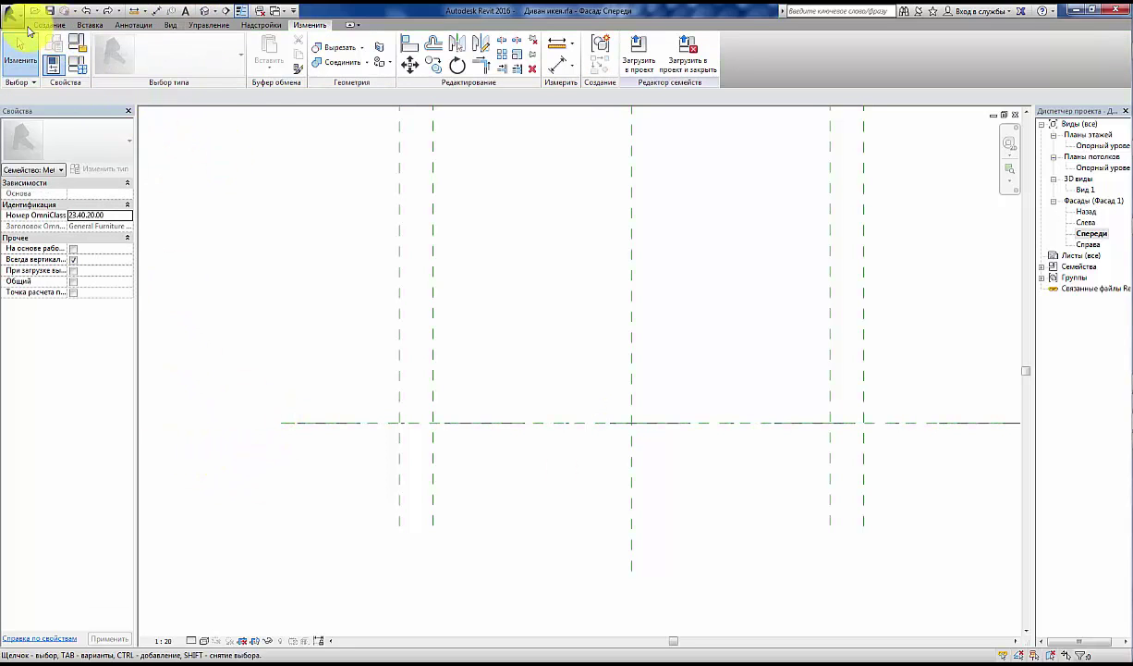
pyautogui.click(49, 25)
pyautogui.click(916, 52)
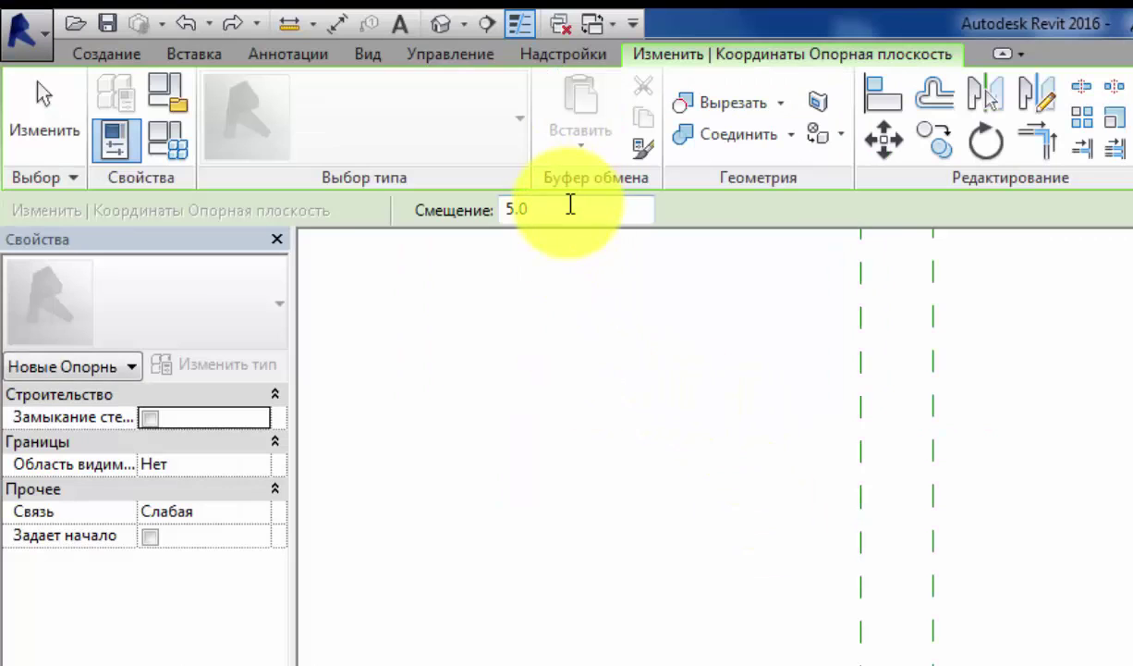
pyautogui.doubleClick(263, 95)
pyautogui.write('50')
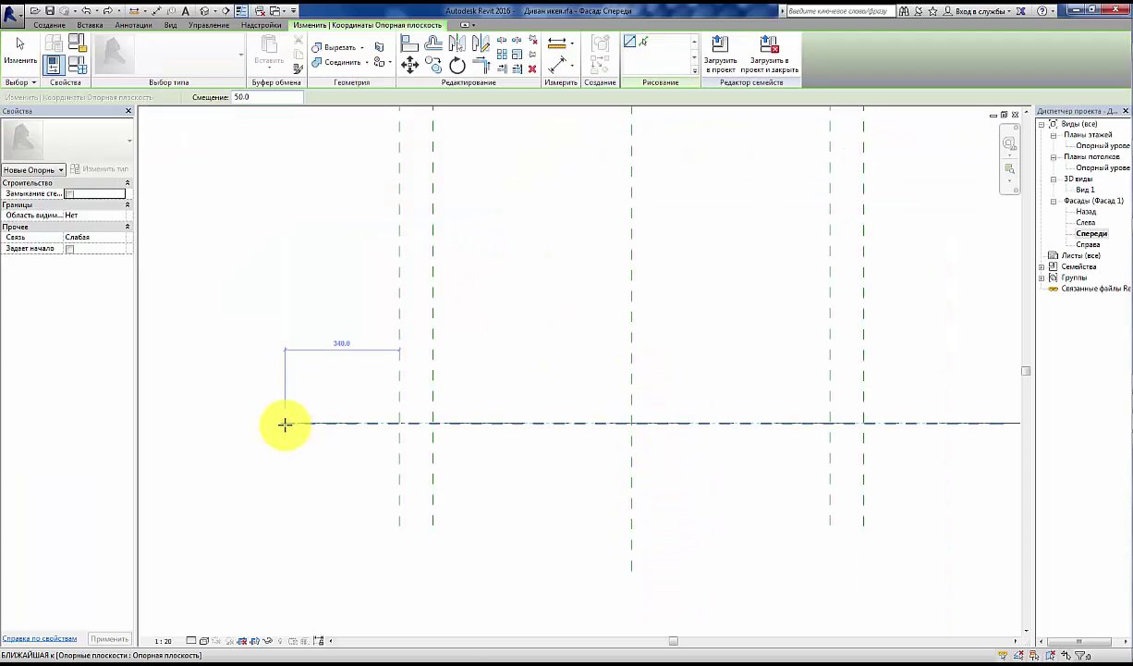
pyautogui.click(314, 423)
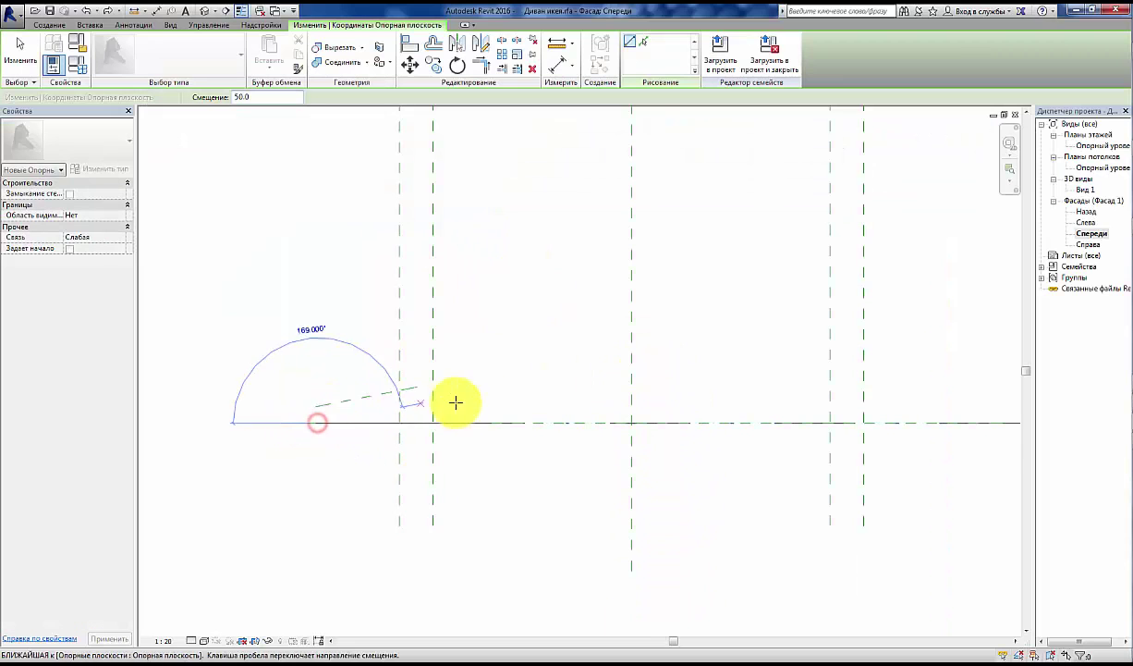
pyautogui.click(908, 422)
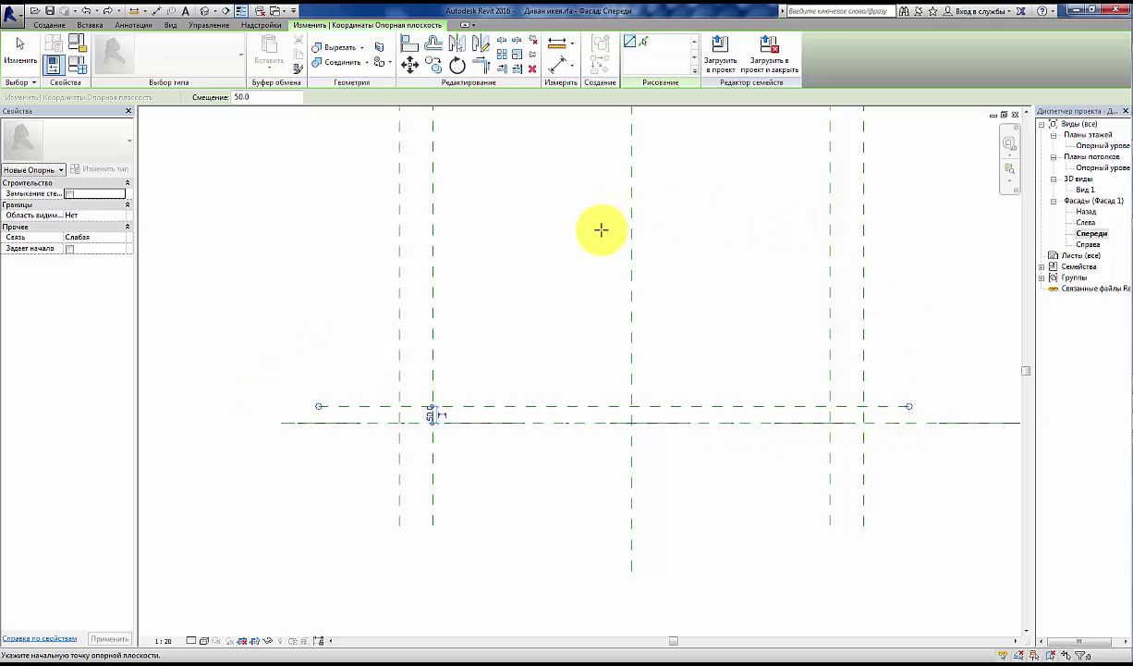
pyautogui.press('Escape')
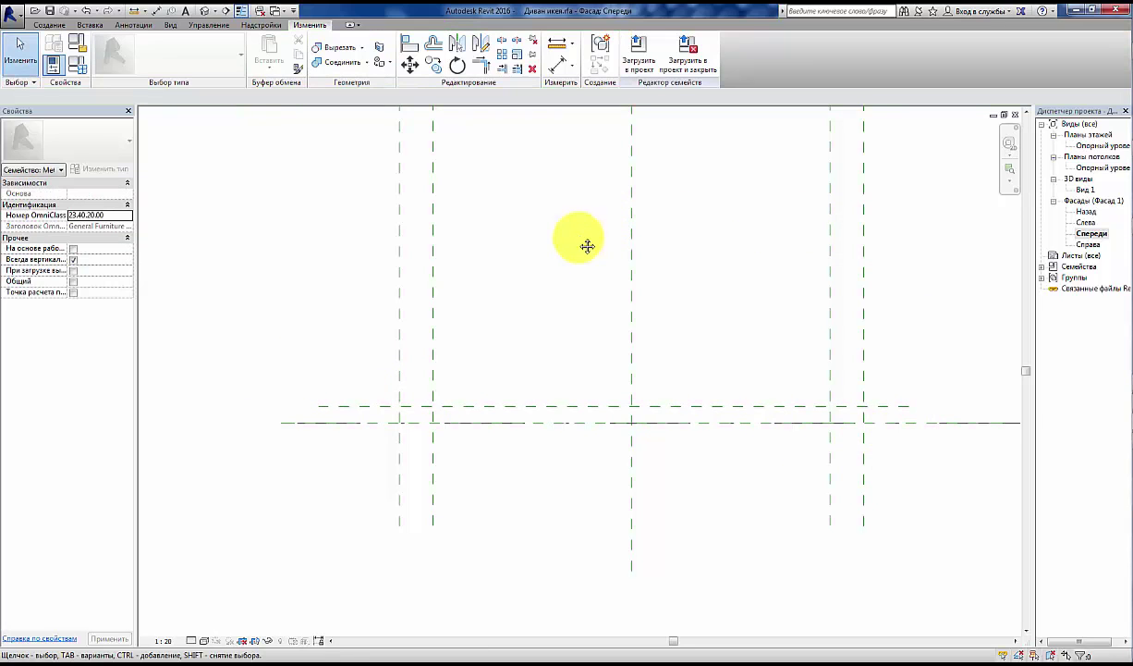
pyautogui.moveTo(587, 245); pyautogui.dragTo(521, 265, button='middle')
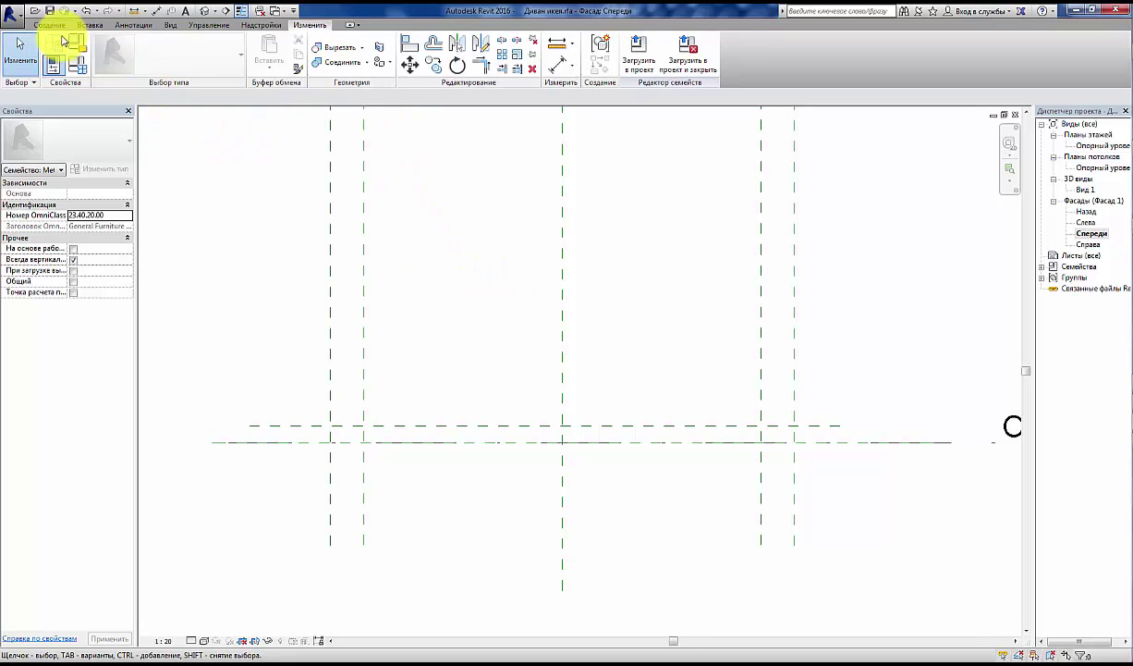
# Step: Add a horizontal reference plane 145 above the 50 plane
pyautogui.click(51, 25)
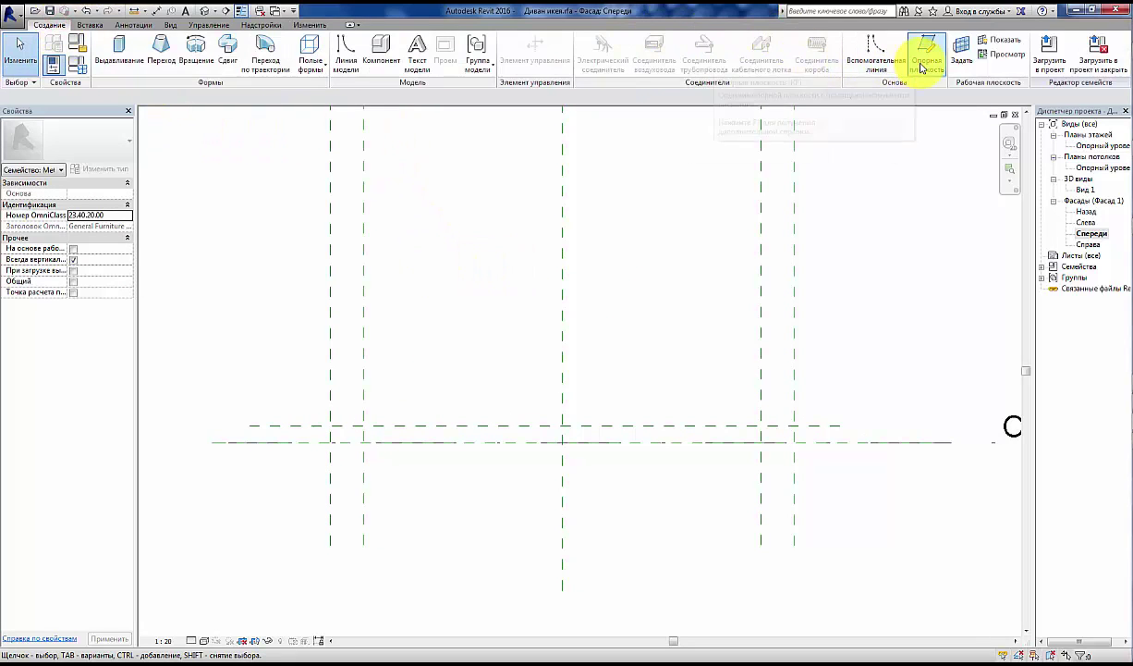
pyautogui.click(924, 51)
pyautogui.click(564, 233)
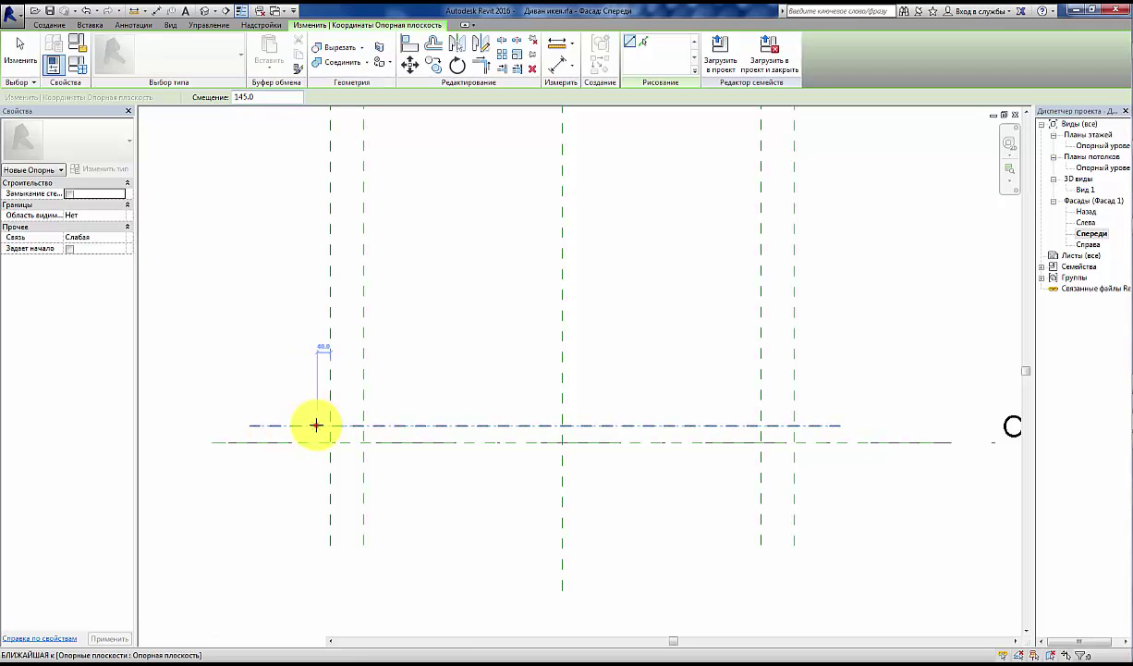
pyautogui.click(316, 425)
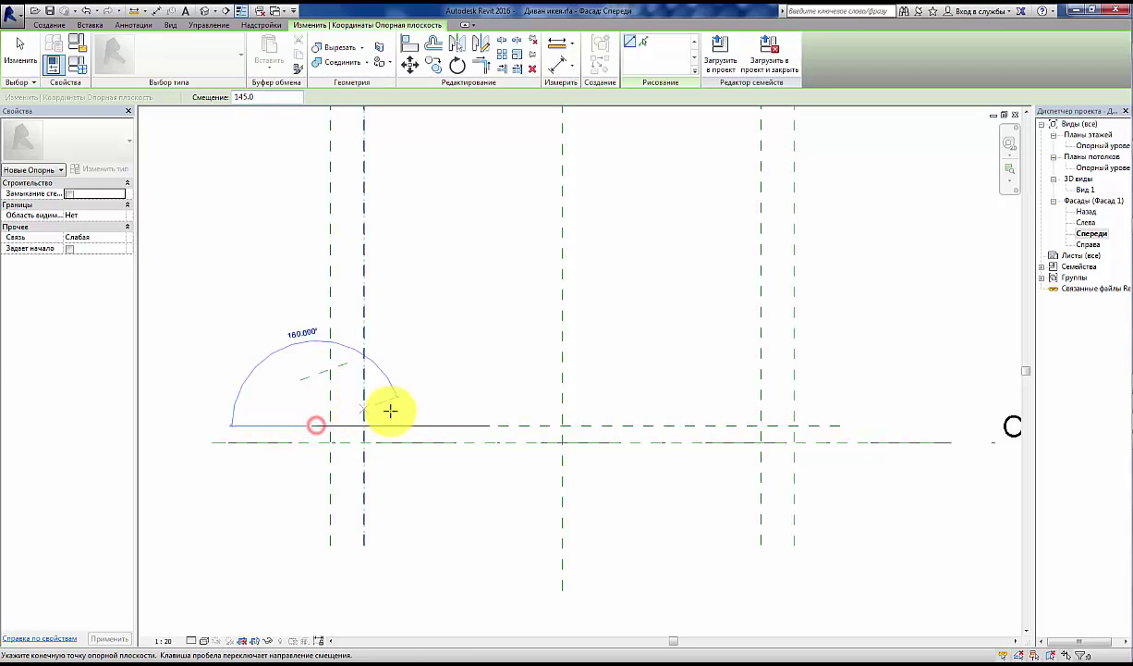
pyautogui.click(814, 425)
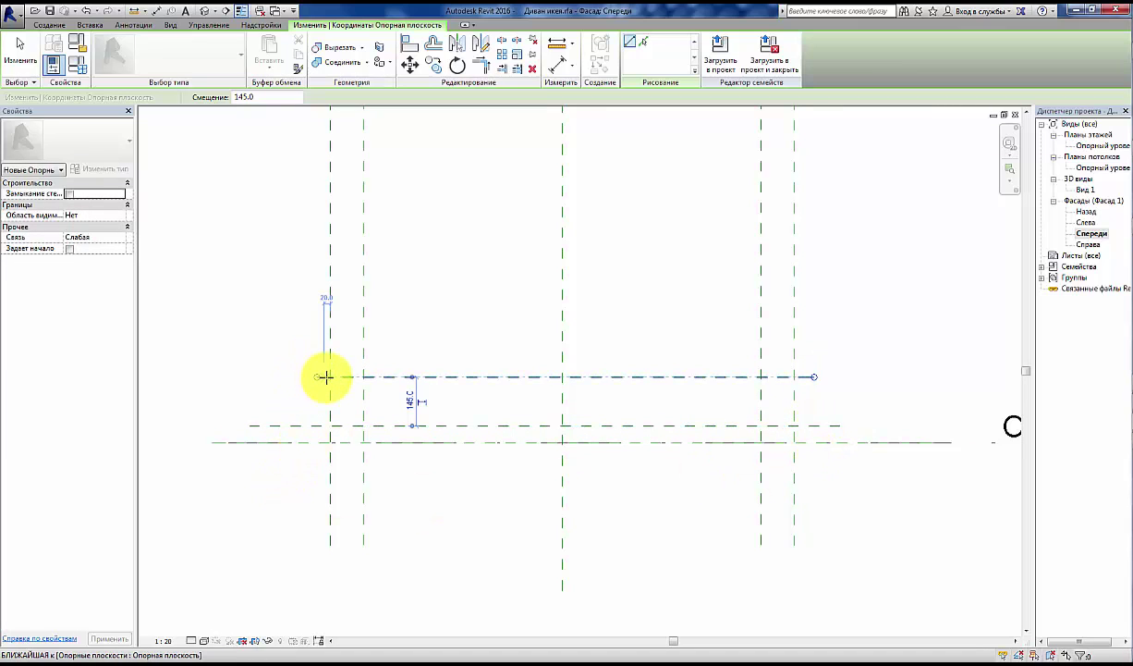
pyautogui.press('Escape')
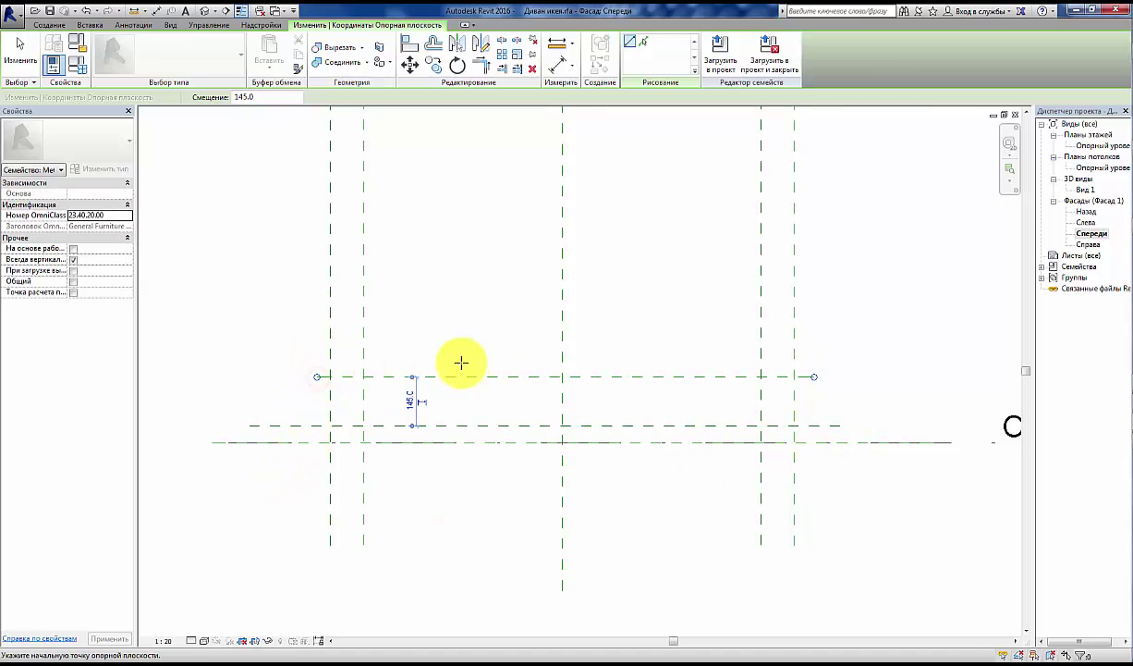
pyautogui.press('Escape')
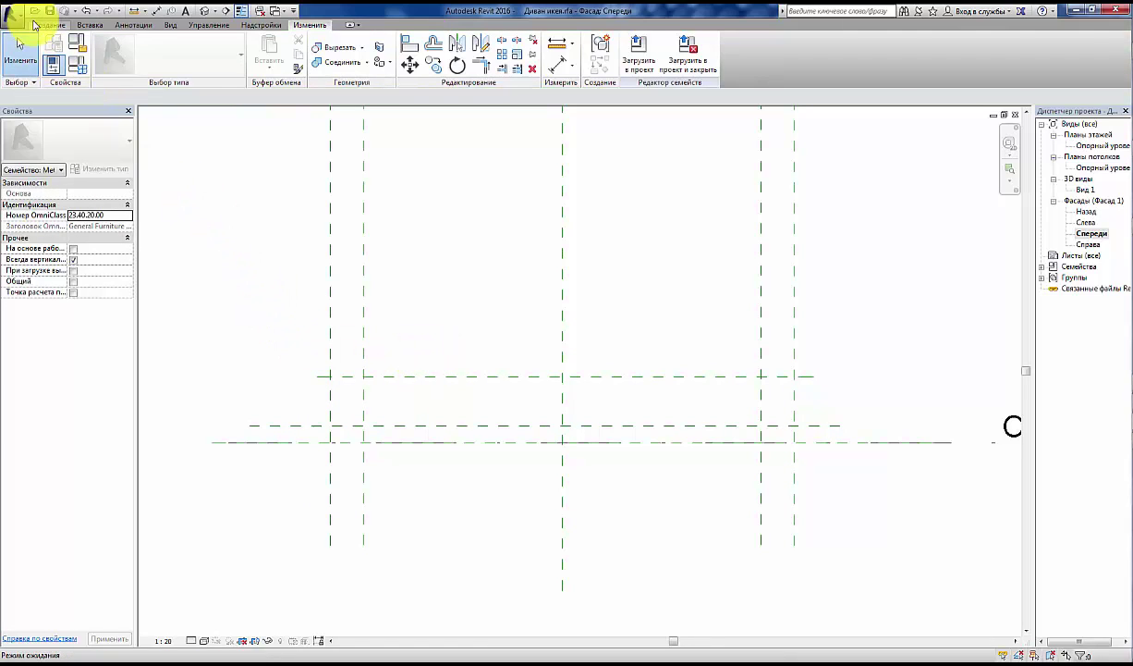
# Step: Add one more horizontal reference plane a further 145 higher
pyautogui.click(49, 25)
pyautogui.click(924, 47)
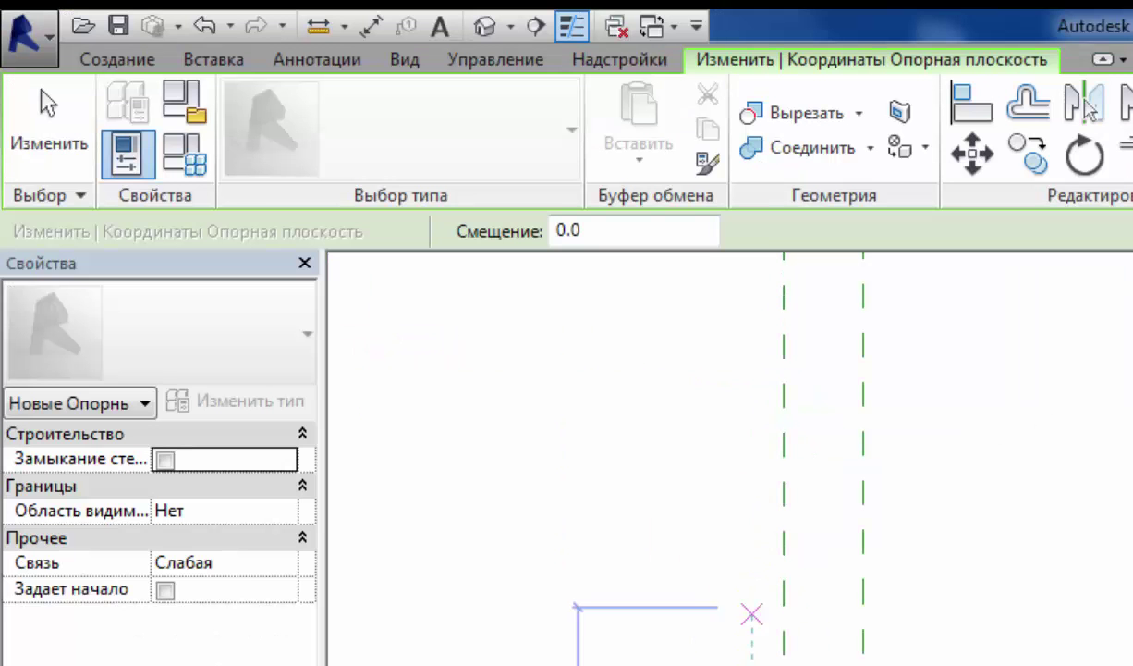
pyautogui.click(564, 388)
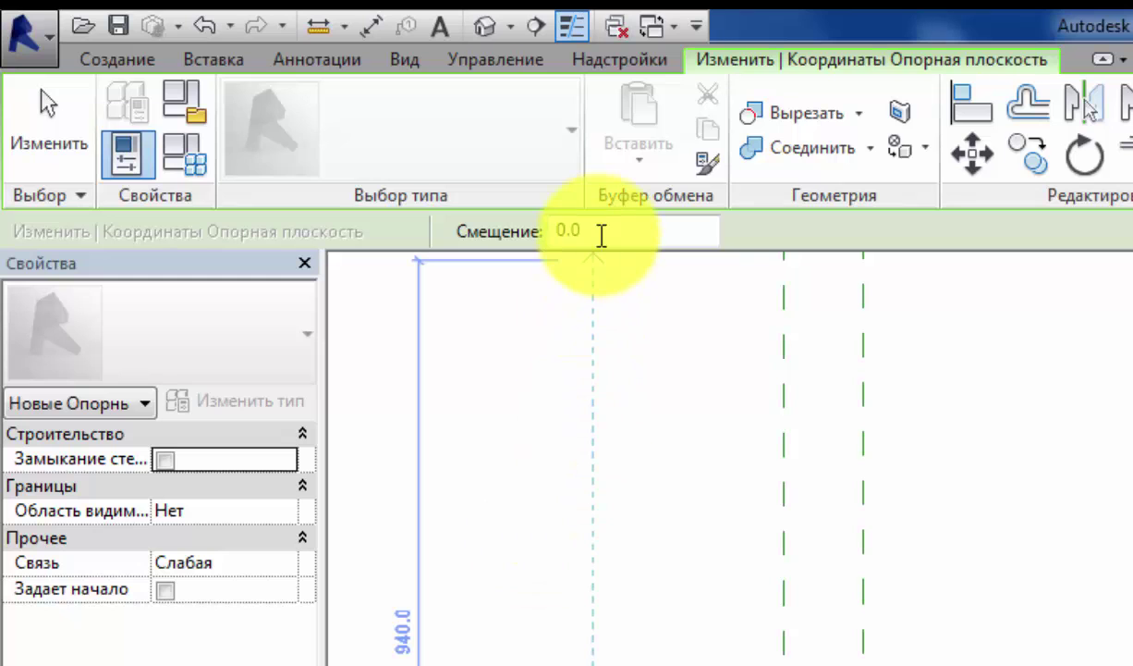
pyautogui.doubleClick(599, 228)
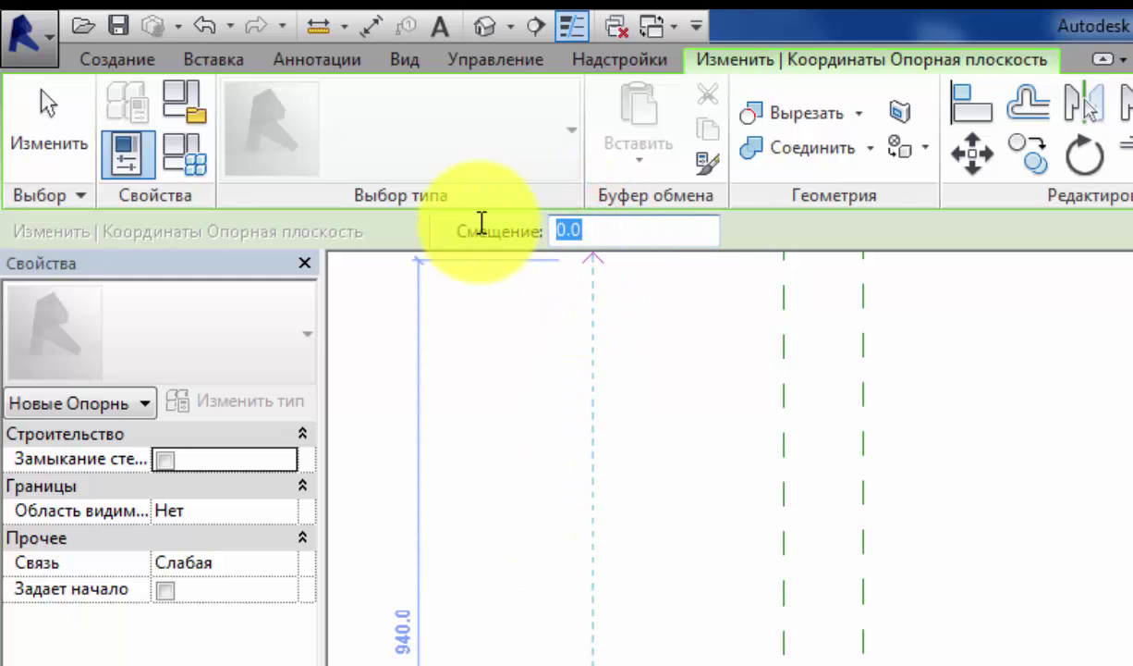
pyautogui.write('145')
pyautogui.press('Return')
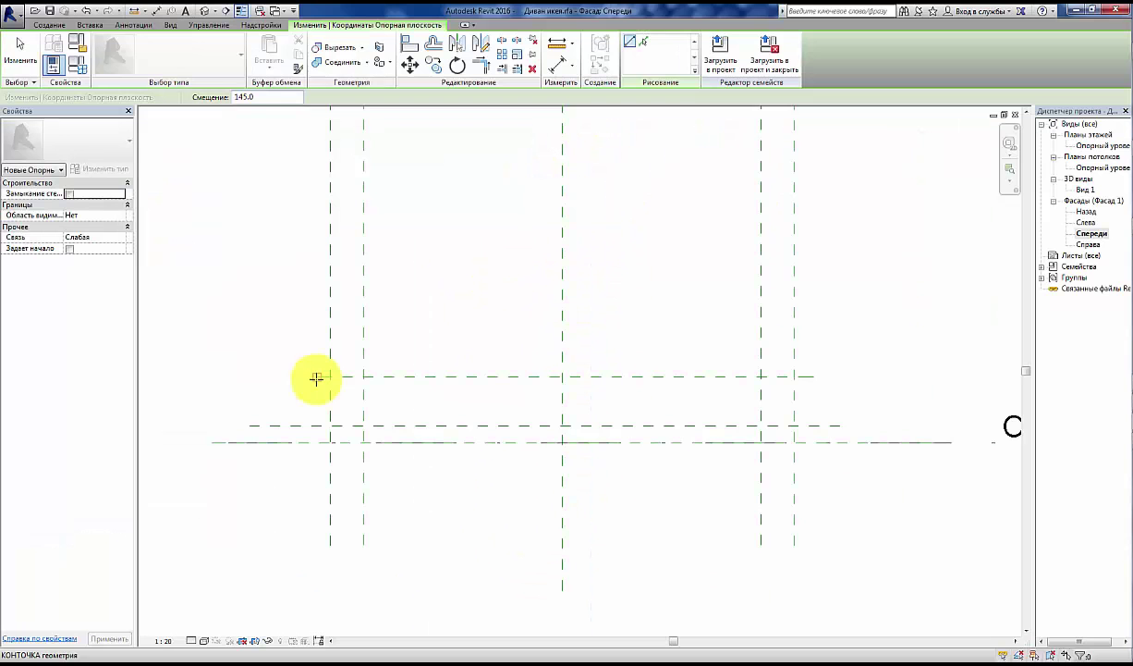
pyautogui.click(314, 377)
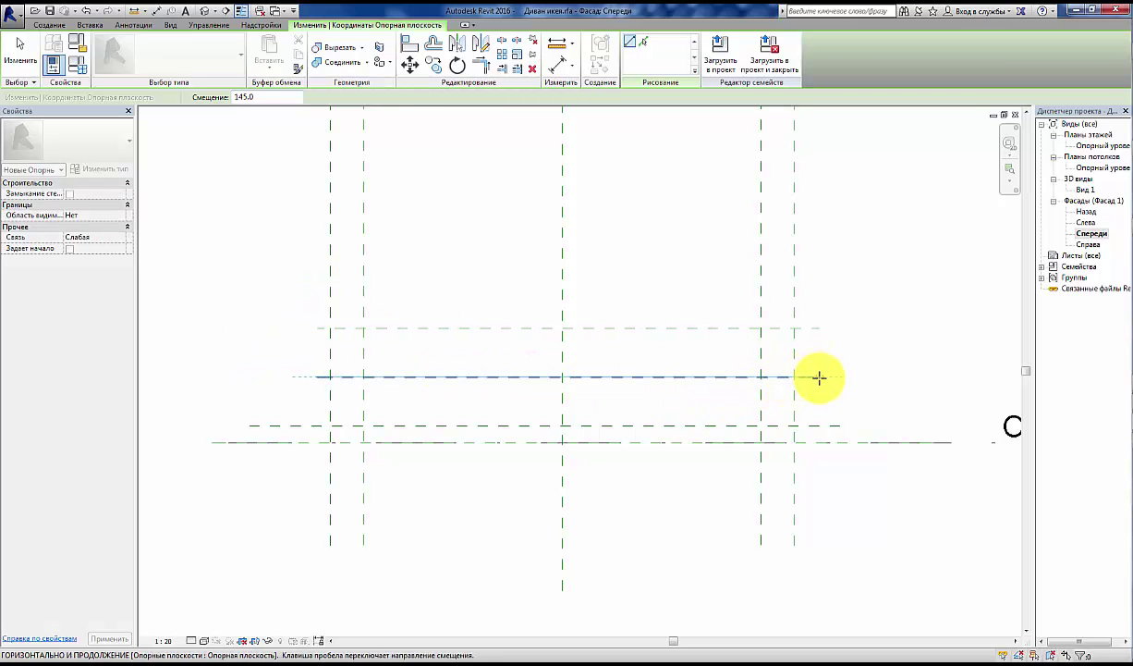
pyautogui.click(813, 375)
pyautogui.moveTo(732, 326)
pyautogui.mouseDown(button='middle')
pyautogui.moveTo(746, 446)
pyautogui.moveTo(737, 412)
pyautogui.mouseUp(button='middle')
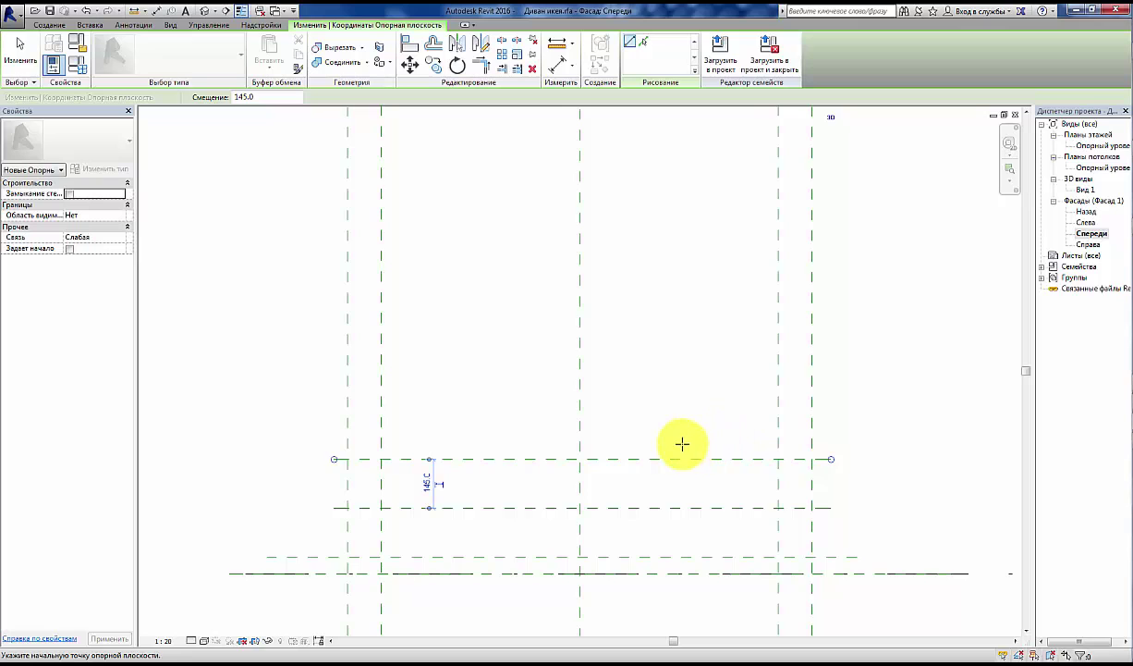
pyautogui.moveTo(681, 446); pyautogui.dragTo(682, 418, button='middle')
# Step: Draw a new horizontal reference plane offset 350 above the upper seat plane
pyautogui.press('Escape')
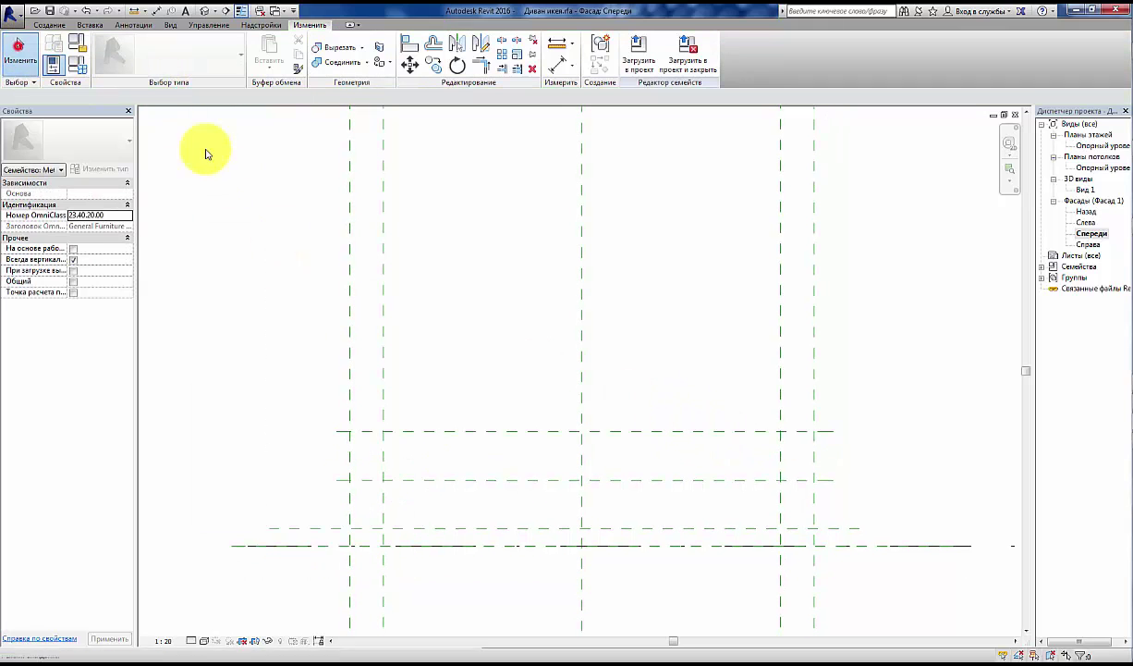
pyautogui.click(226, 180)
pyautogui.click(65, 24)
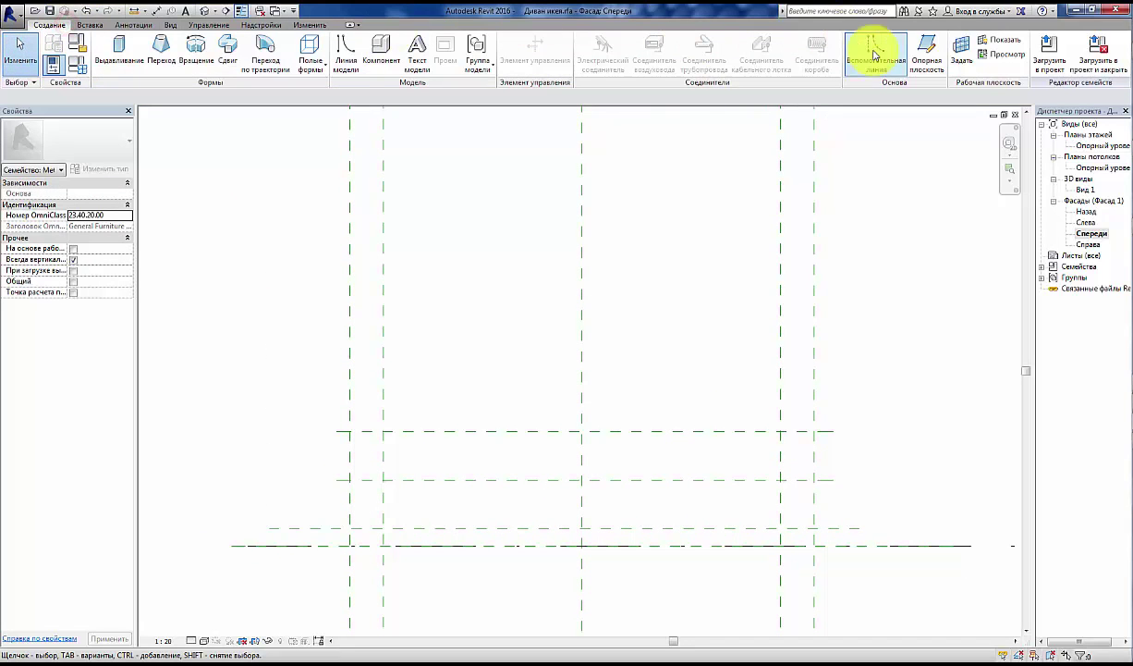
pyautogui.click(926, 51)
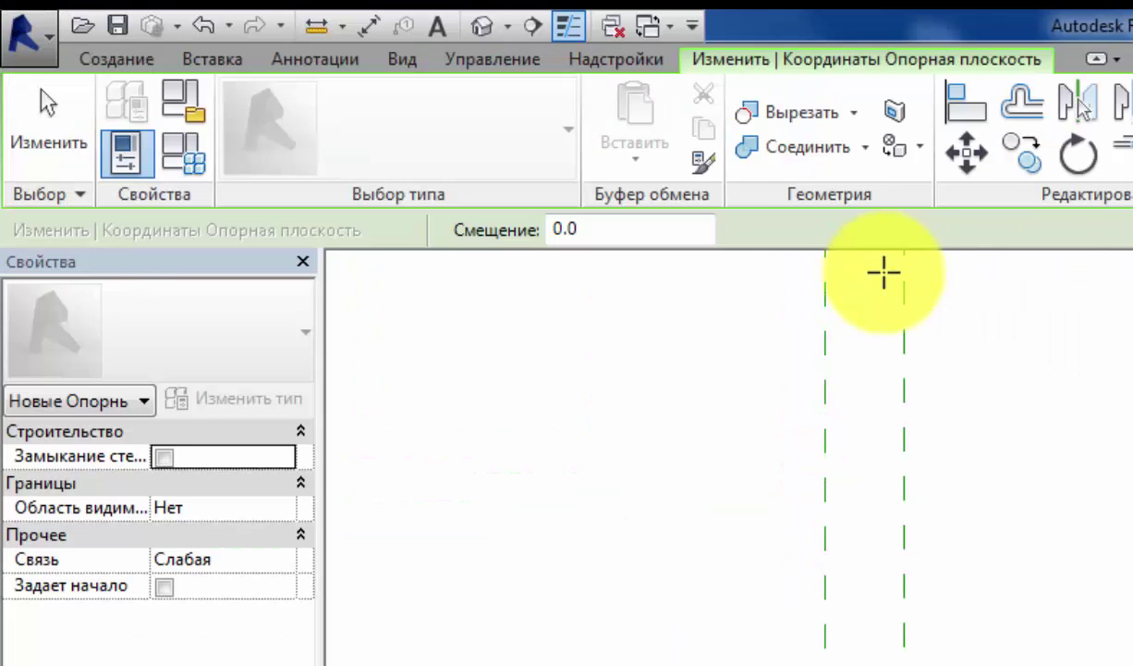
pyautogui.click(656, 233)
pyautogui.write('350')
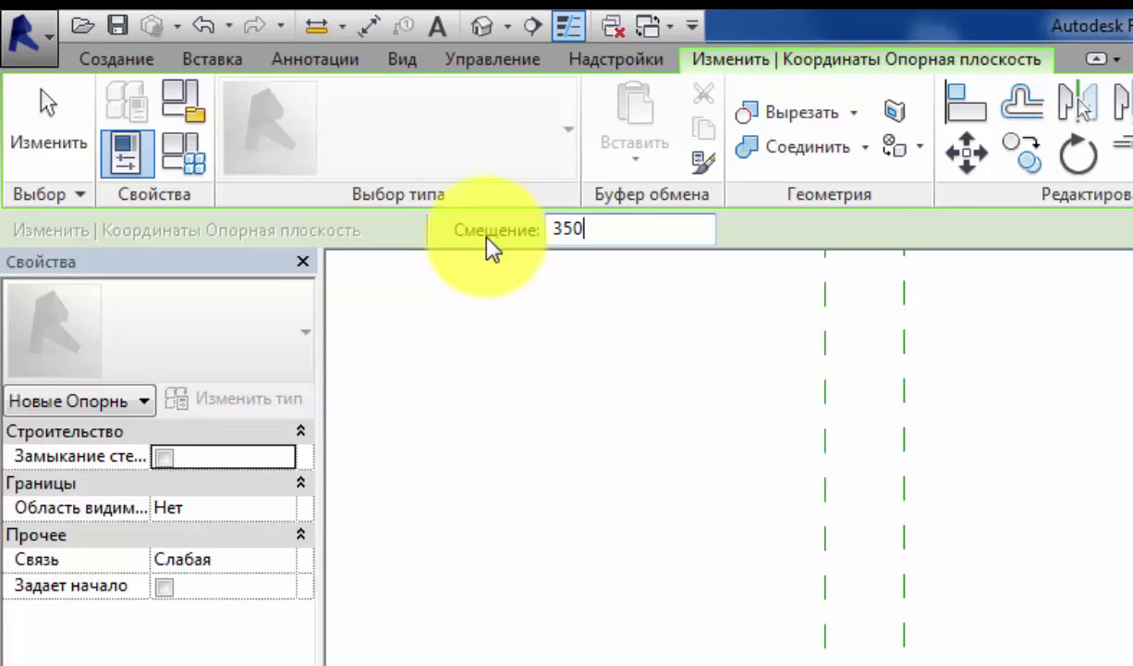
pyautogui.press('Return')
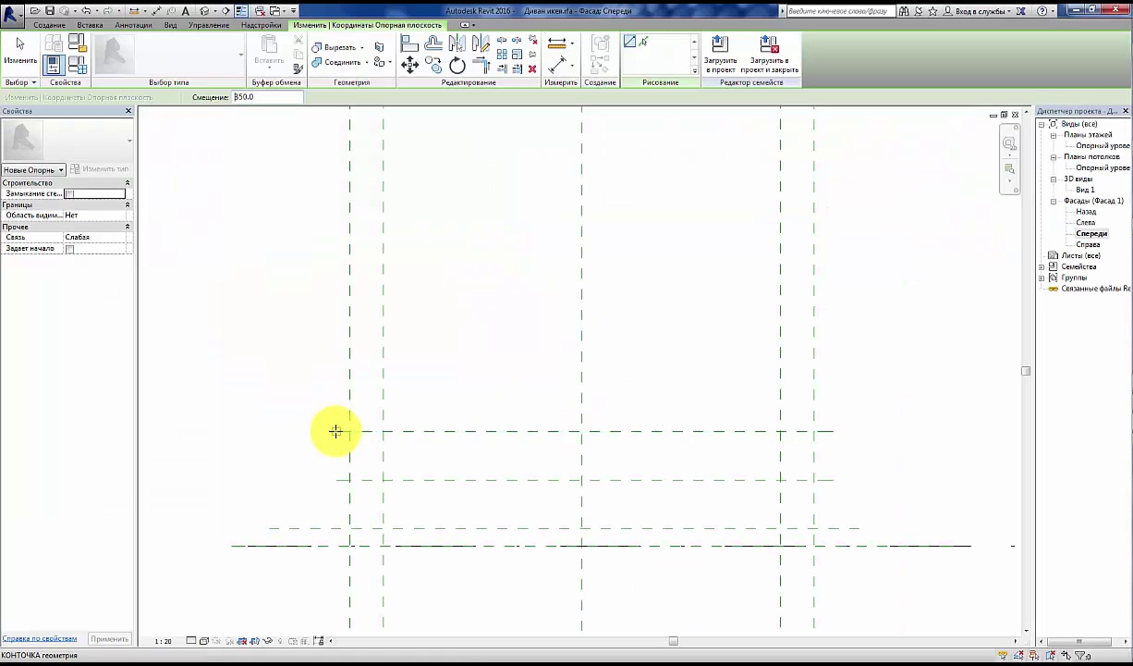
pyautogui.click(337, 430)
pyautogui.click(814, 436)
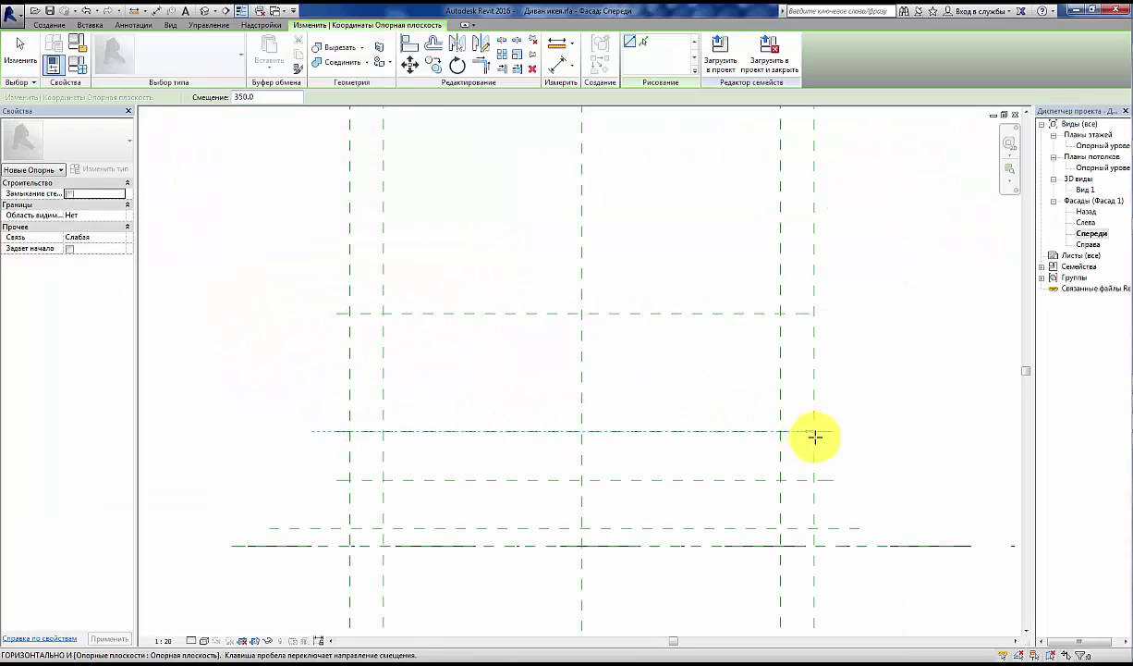
pyautogui.click(833, 433)
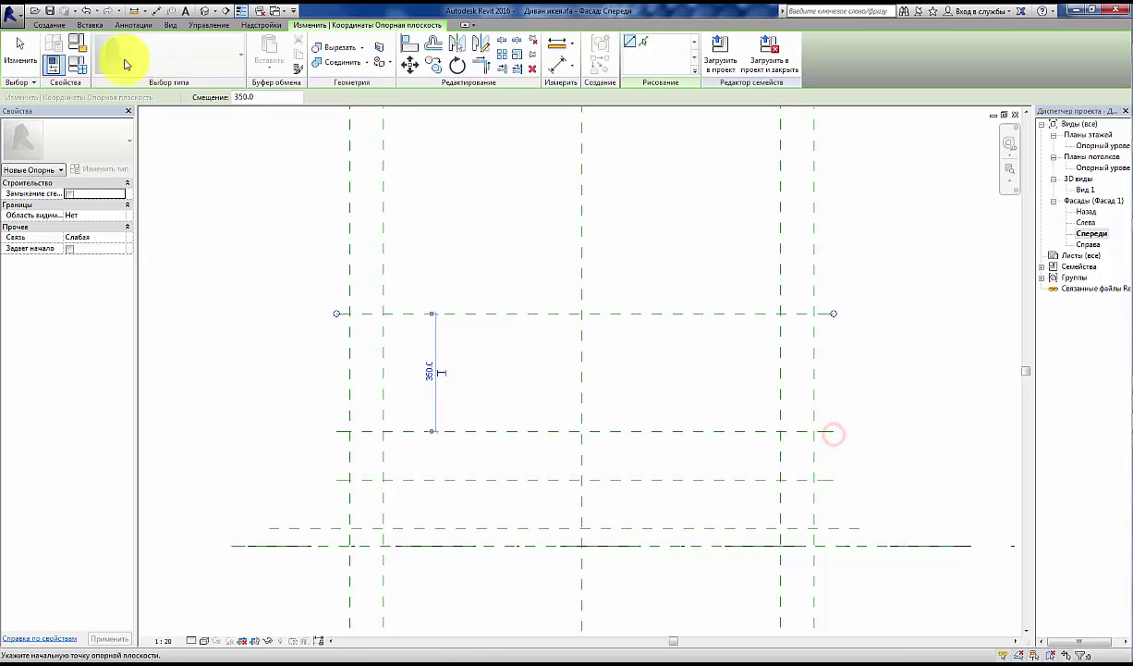
pyautogui.click(18, 51)
# Step: Stretch the new reference plane's left and right ends outward across the full width
pyautogui.click(340, 315)
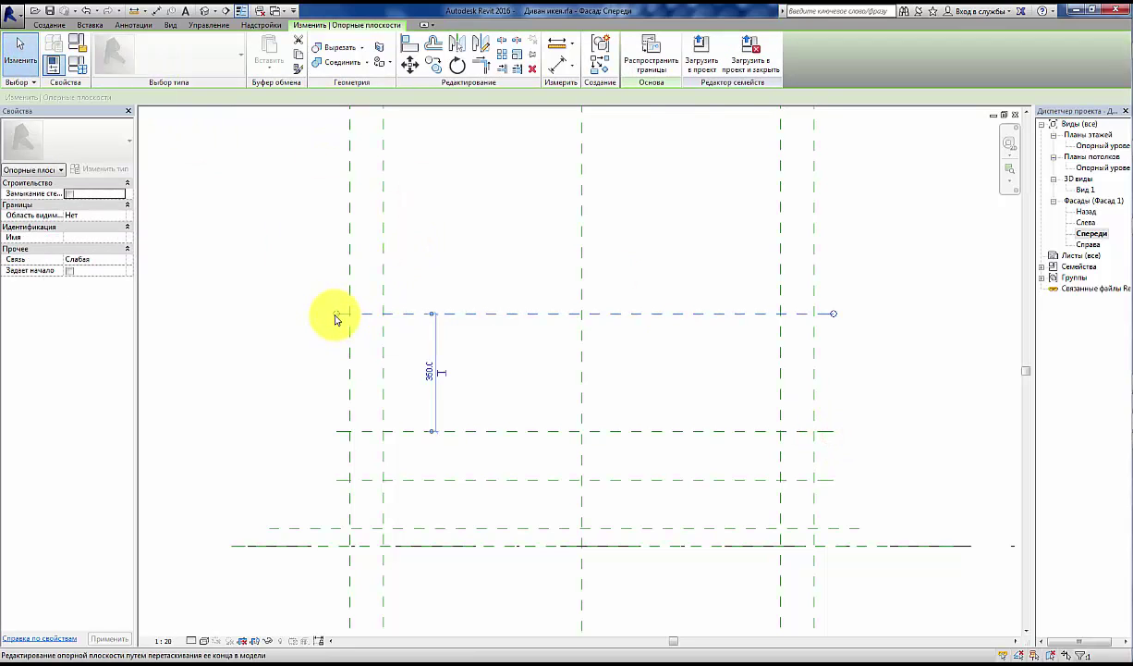
pyautogui.moveTo(336, 314); pyautogui.dragTo(231, 314)
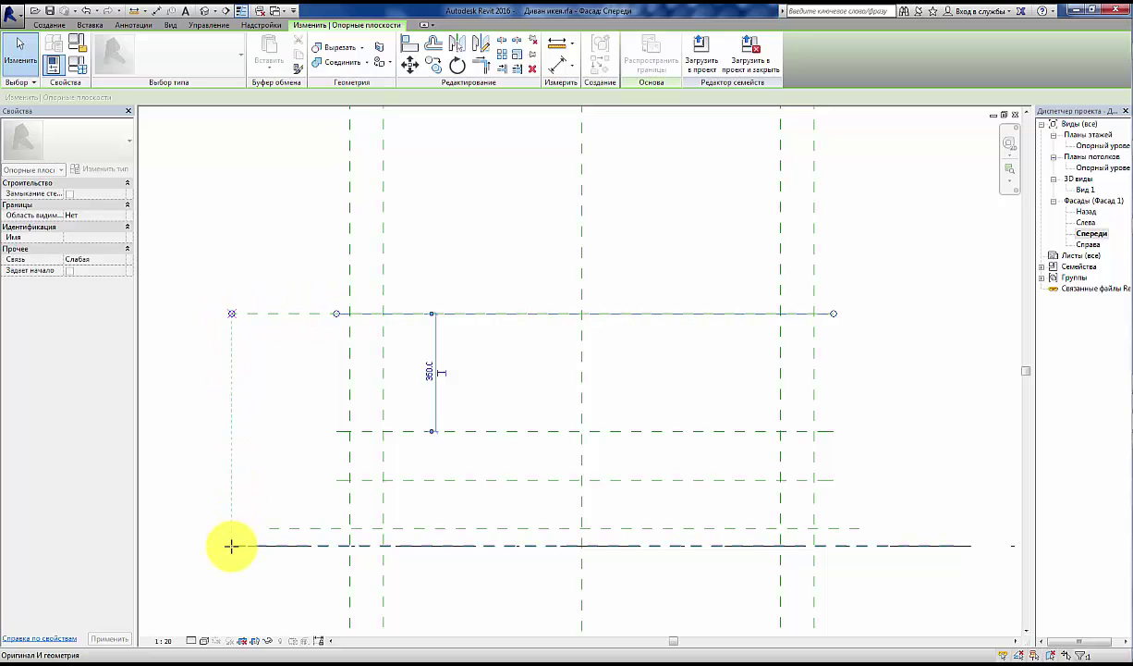
pyautogui.moveTo(231, 546); pyautogui.dragTo(231, 545)
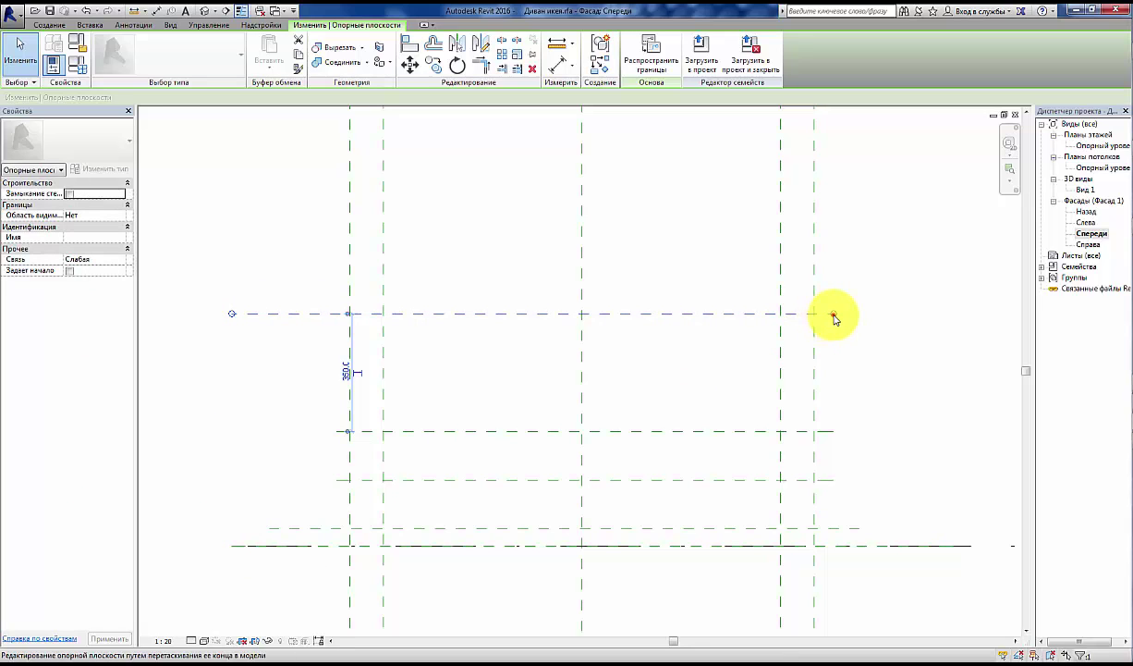
pyautogui.moveTo(834, 313)
pyautogui.mouseDown()
pyautogui.moveTo(951, 388)
pyautogui.moveTo(951, 545)
pyautogui.mouseUp()
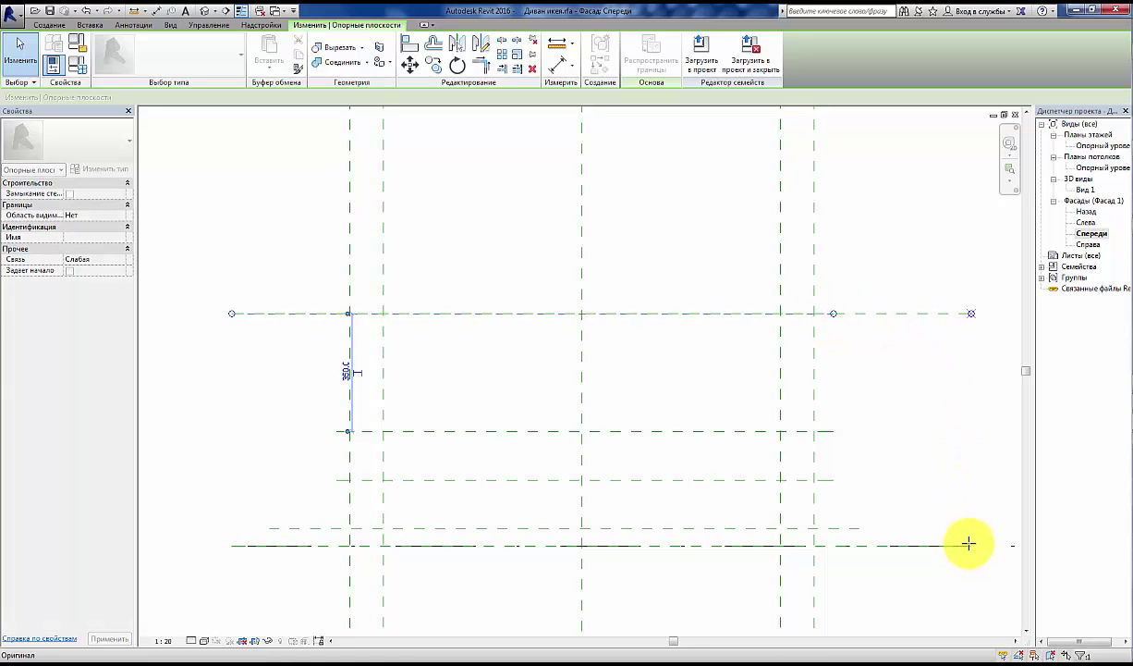
pyautogui.click(949, 527)
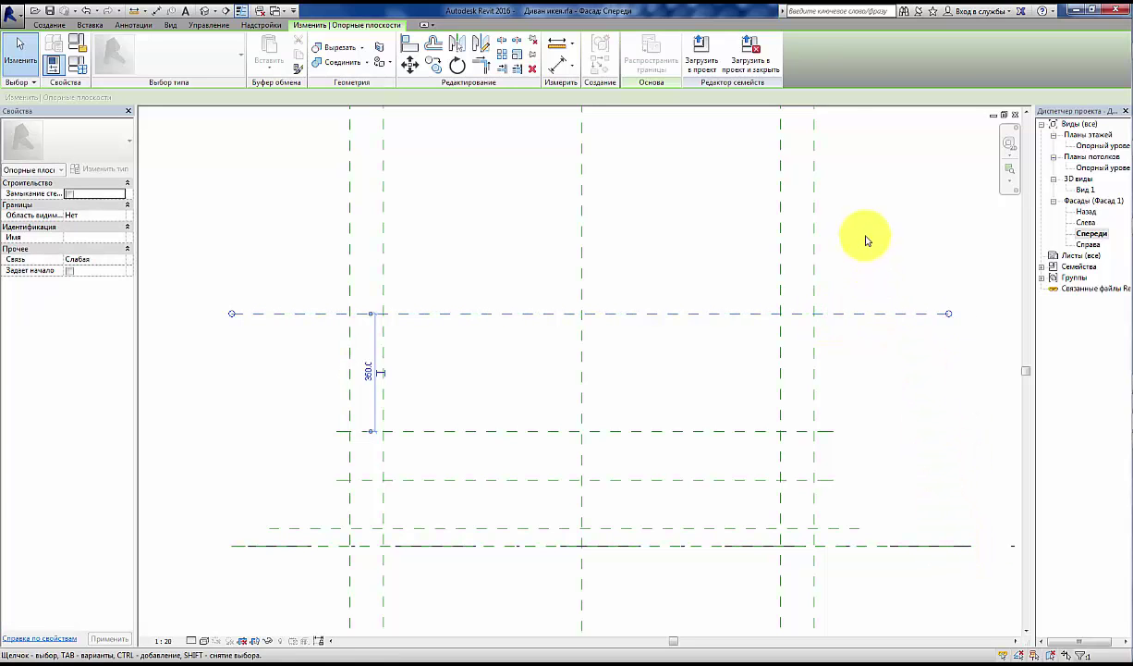
pyautogui.moveTo(875, 305); pyautogui.dragTo(849, 255, button='middle')
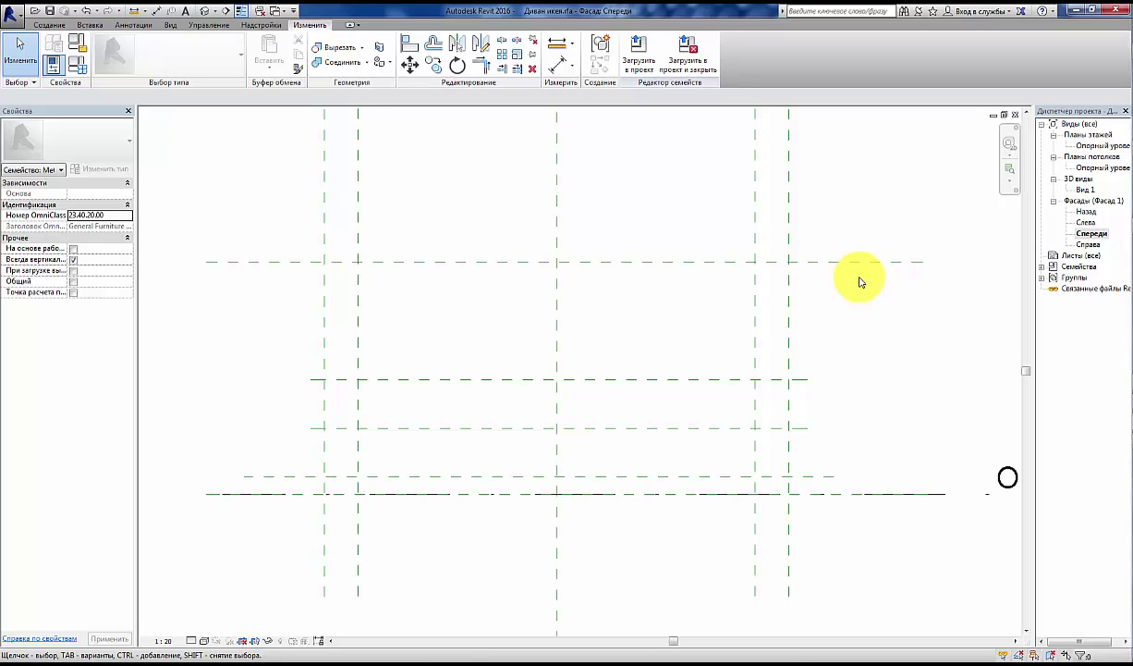
# Step: Draw a horizontal reference plane at a 500 offset from the lower plane, below the top plane
pyautogui.click(42, 25)
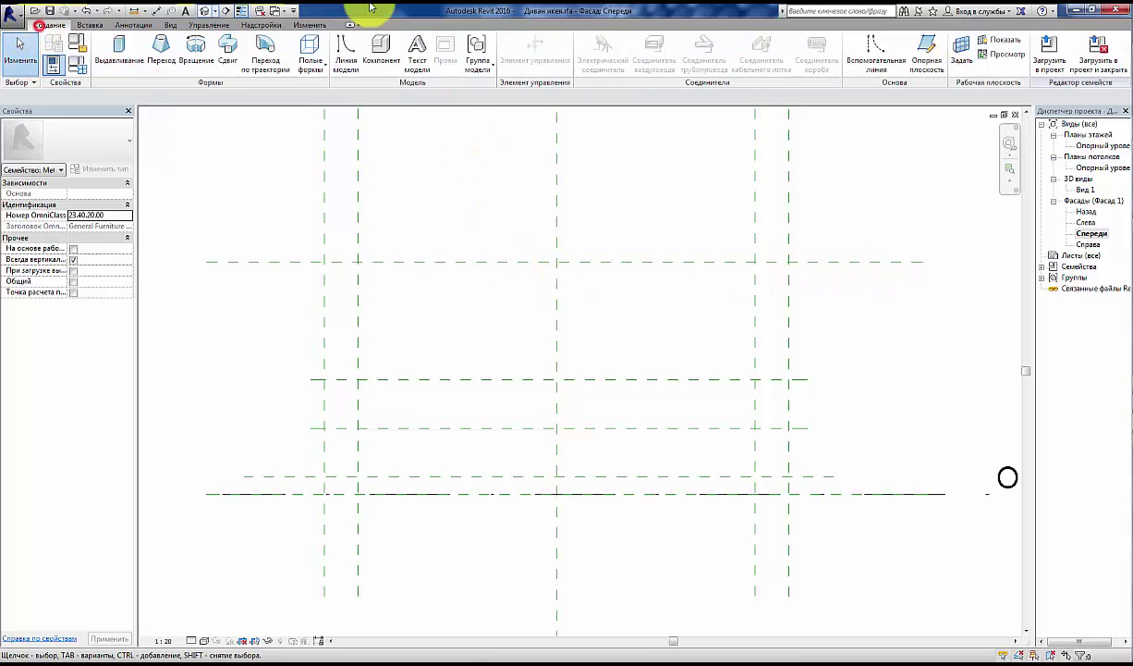
pyautogui.click(925, 62)
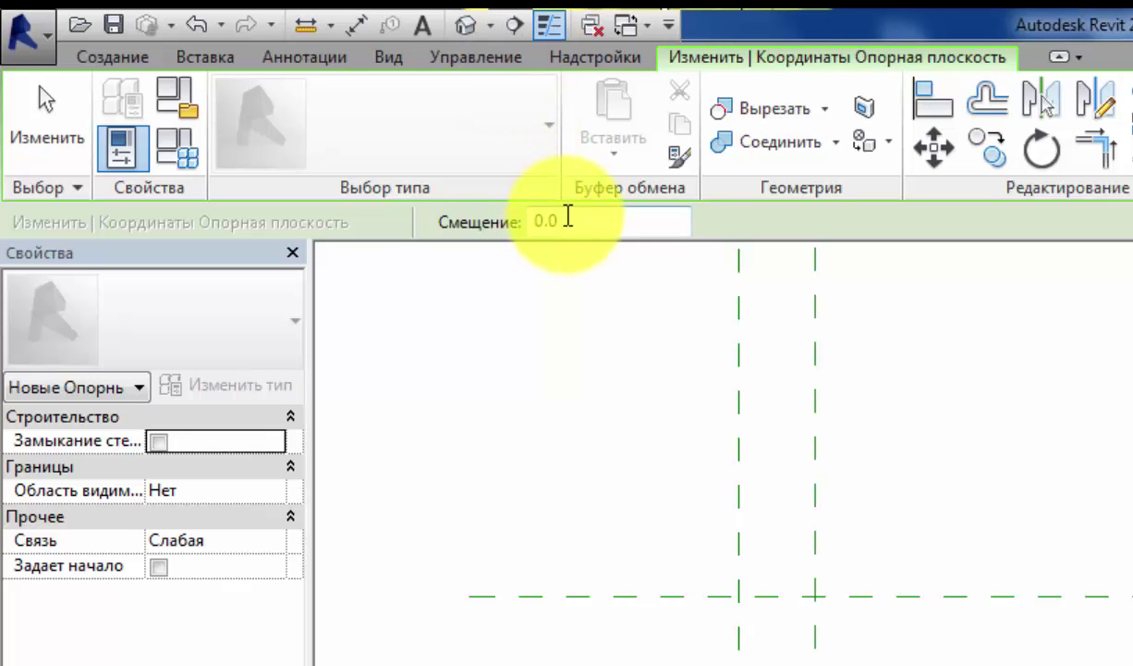
pyautogui.click(566, 220)
pyautogui.write('500')
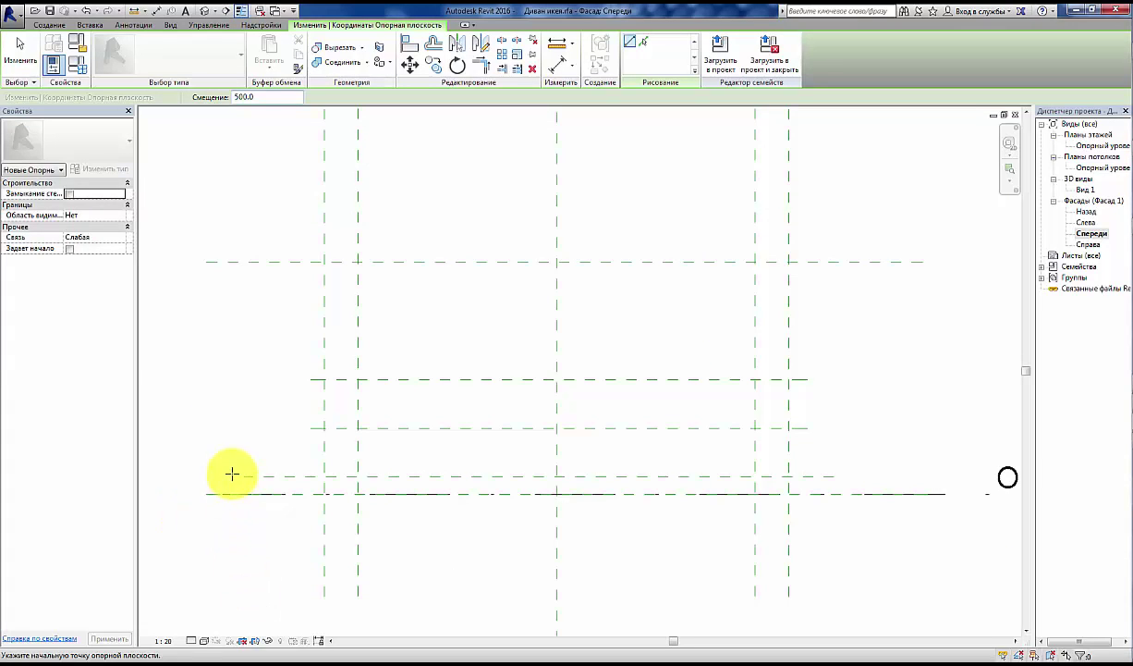
pyautogui.click(313, 473)
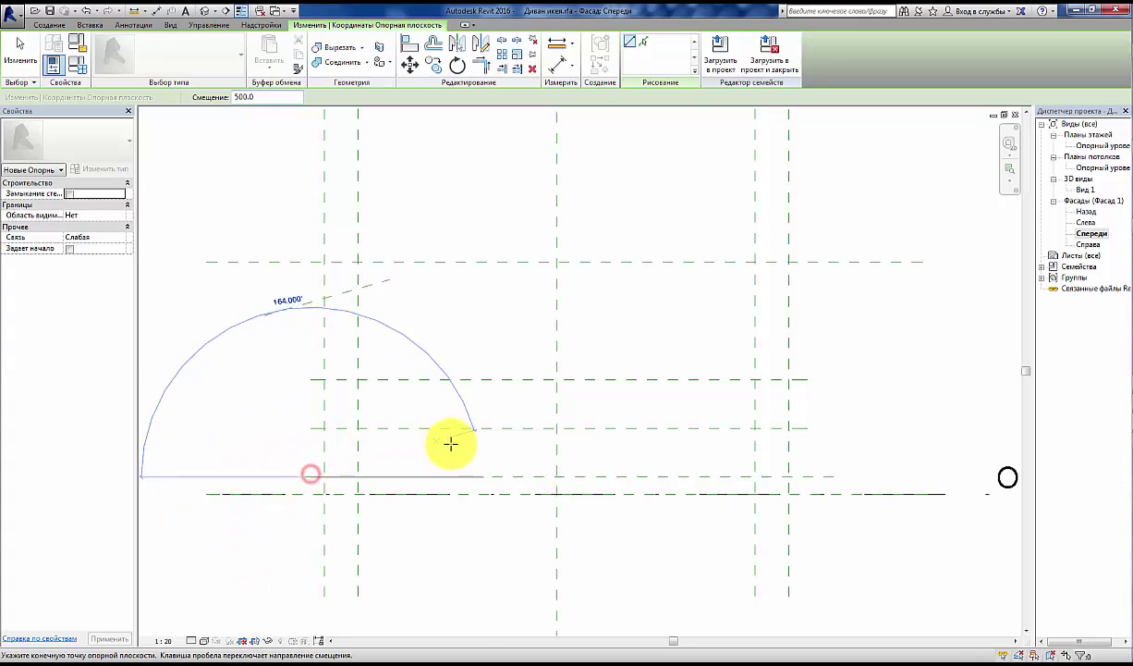
pyautogui.click(810, 481)
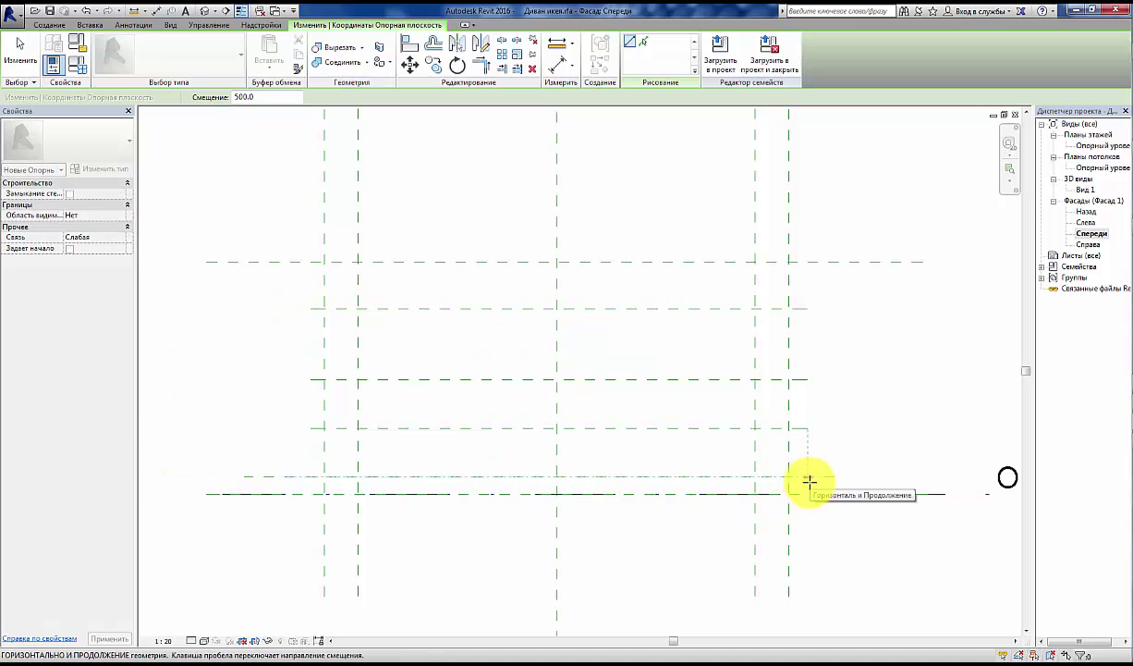
pyautogui.click(20, 48)
pyautogui.click(153, 164)
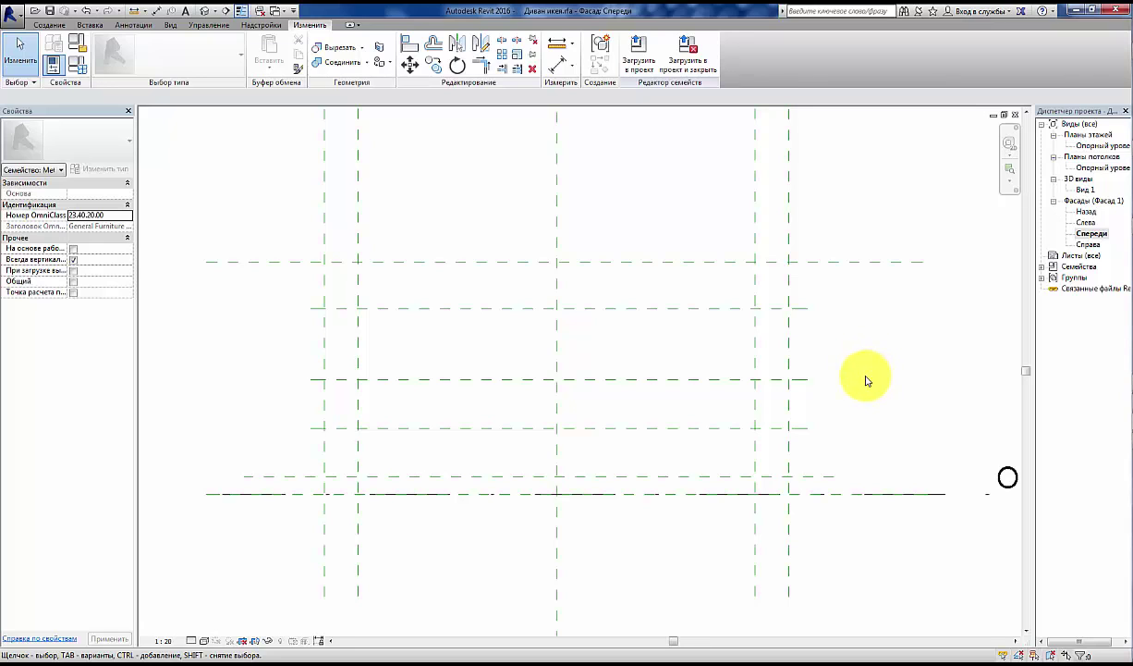
pyautogui.moveTo(862, 443); pyautogui.dragTo(851, 392, button='middle')
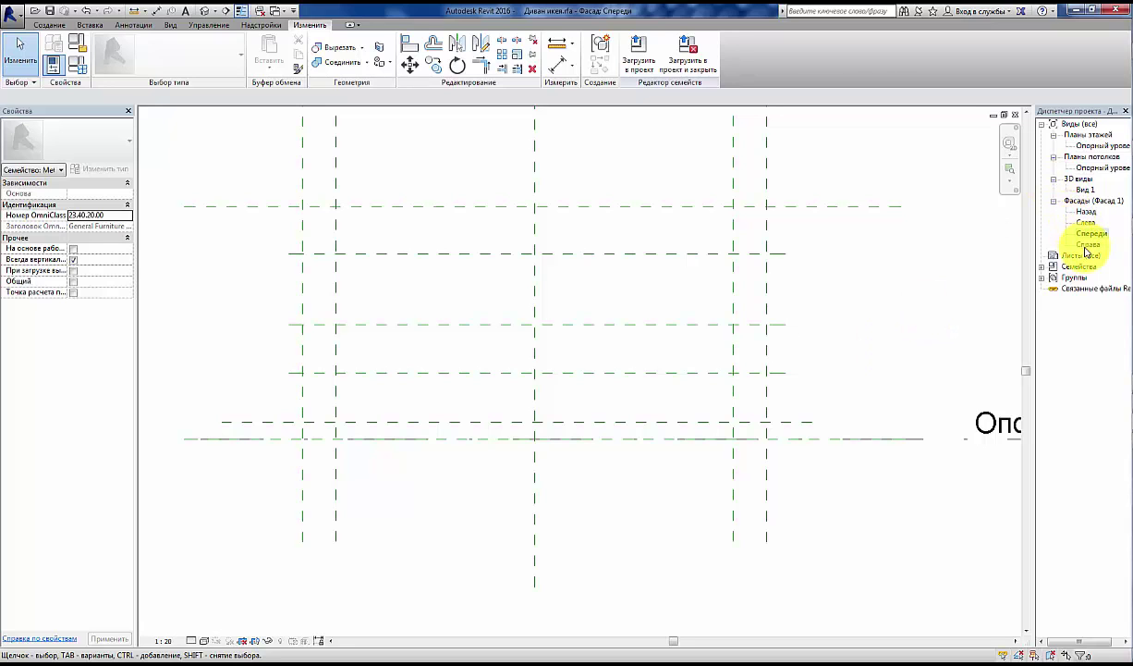
# Step: In the reference level plan, change the horizontal reference plane's distance from 100 to 130
pyautogui.doubleClick(1086, 246)
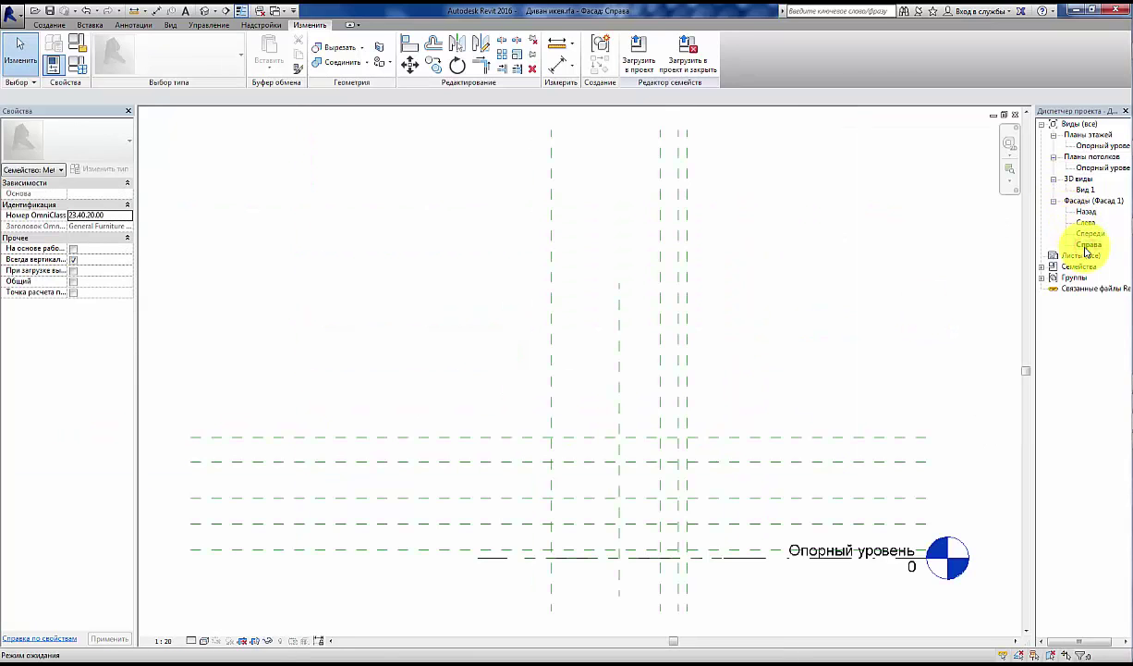
pyautogui.scroll(3, 730, 325)
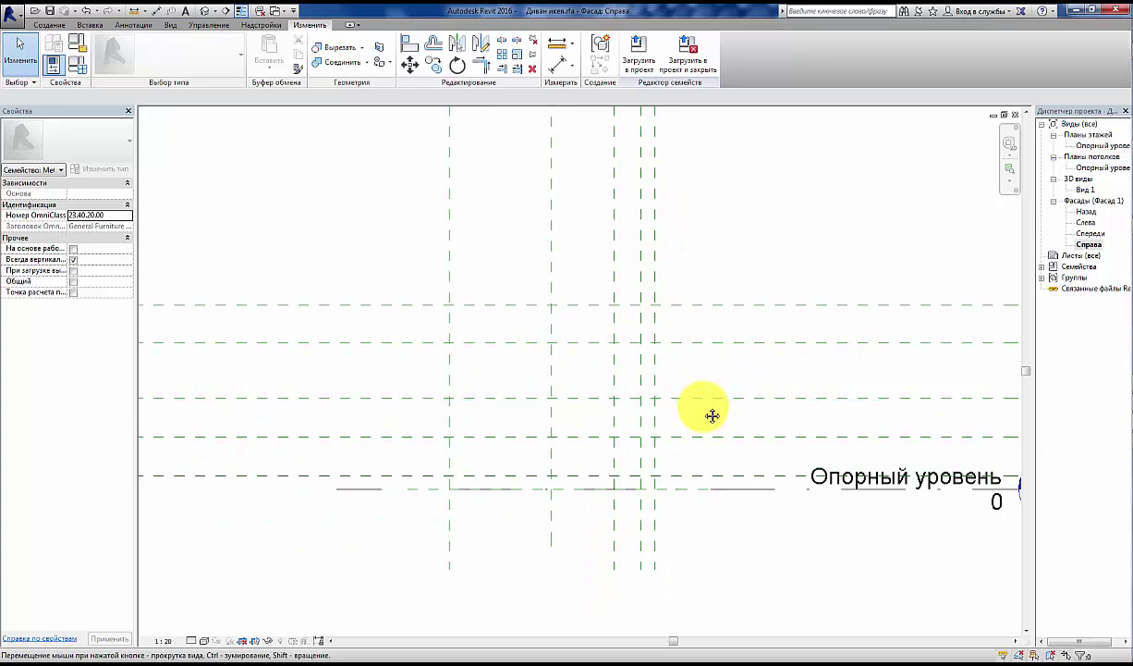
pyautogui.moveTo(714, 412); pyautogui.dragTo(700, 351, button='middle')
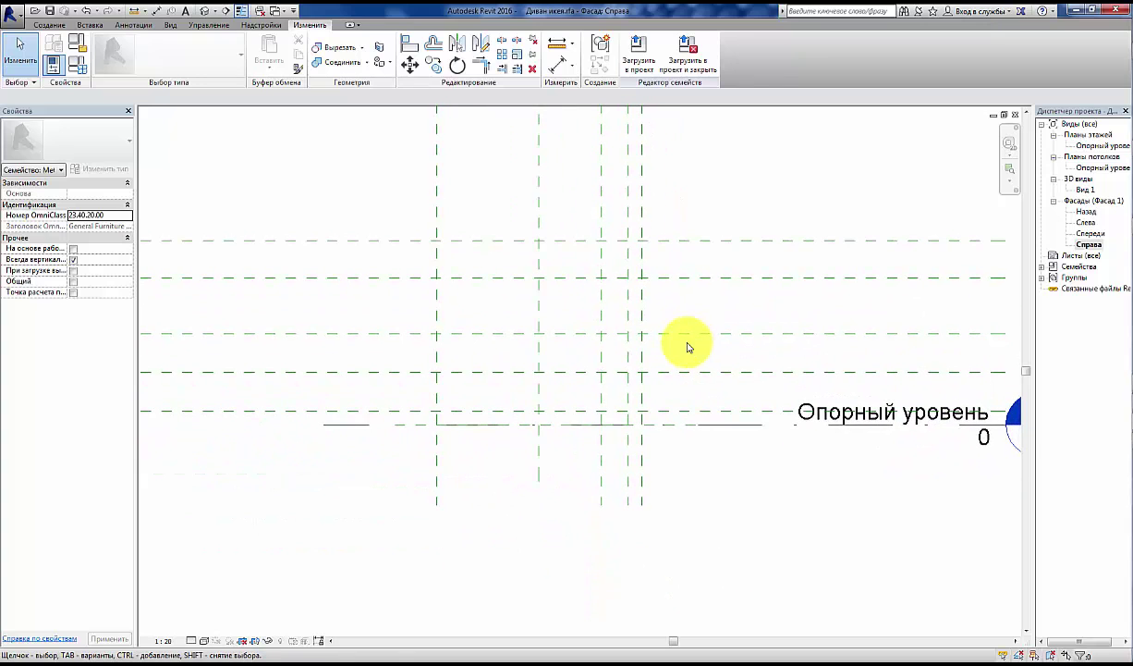
pyautogui.doubleClick(1096, 146)
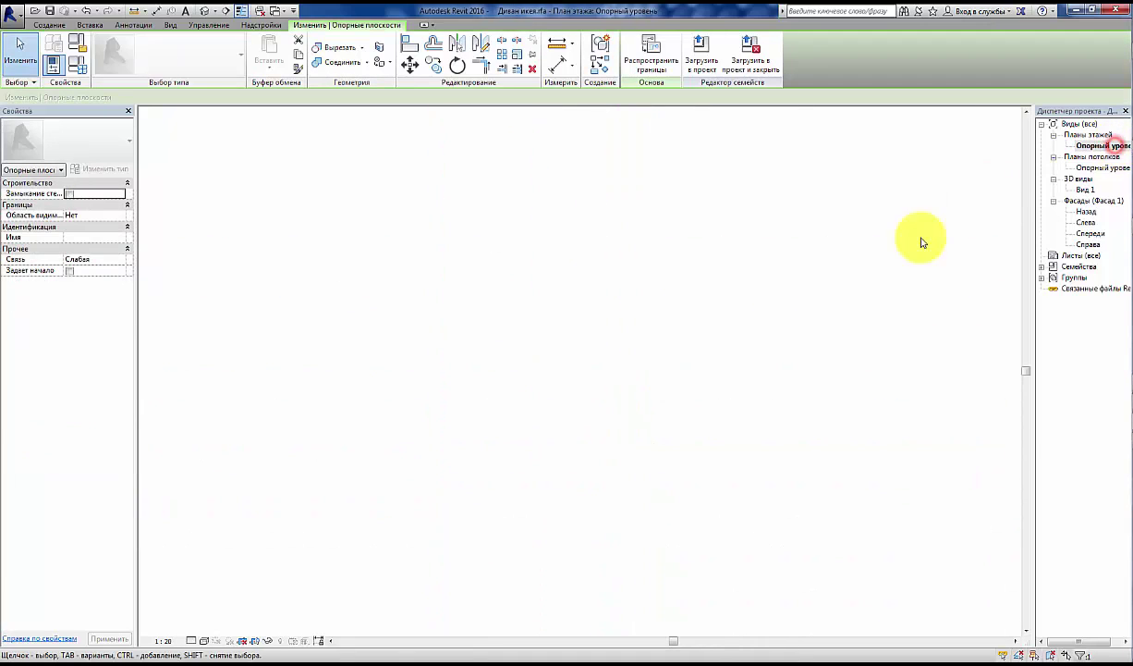
pyautogui.click(662, 303)
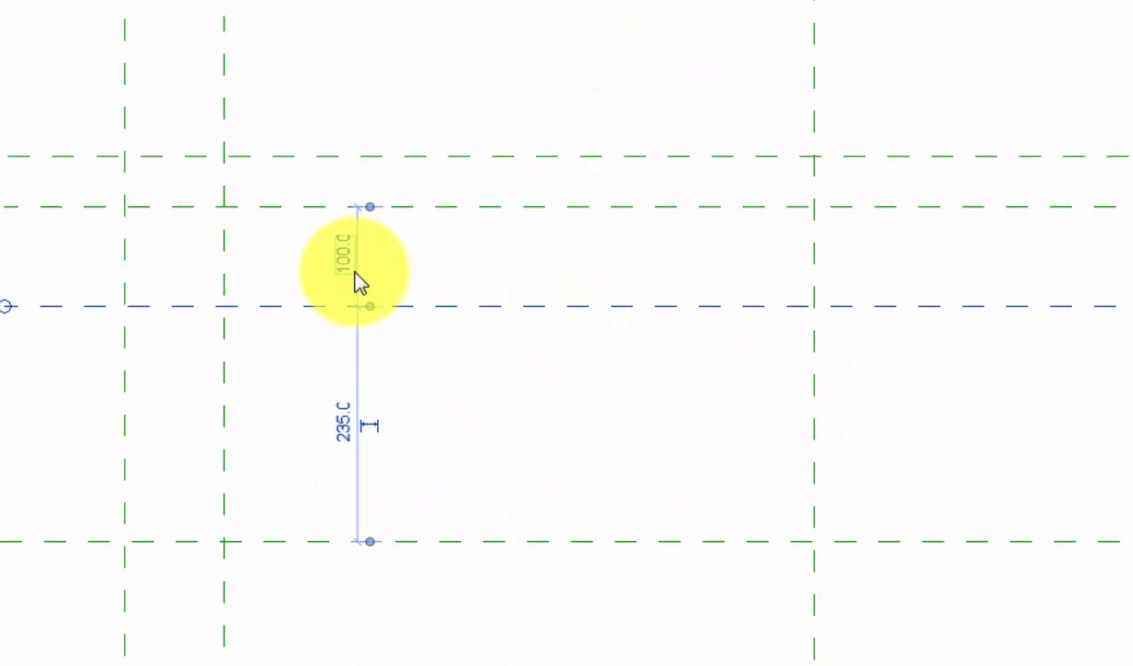
pyautogui.click(353, 268)
pyautogui.write('13')
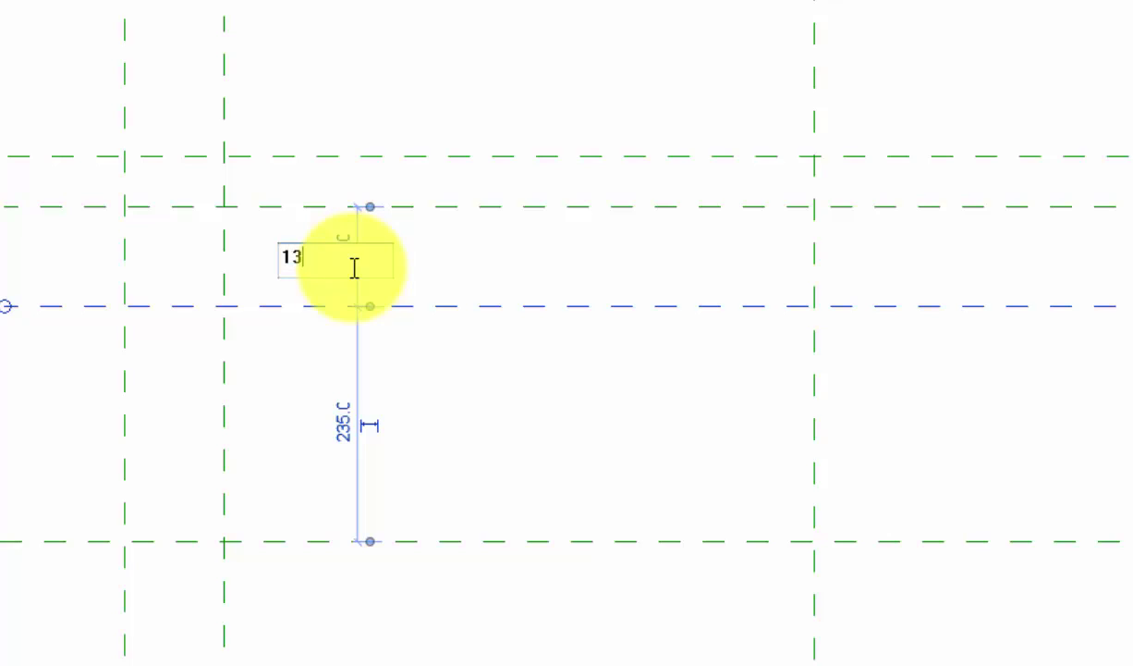
pyautogui.write('0')
pyautogui.press('Return')
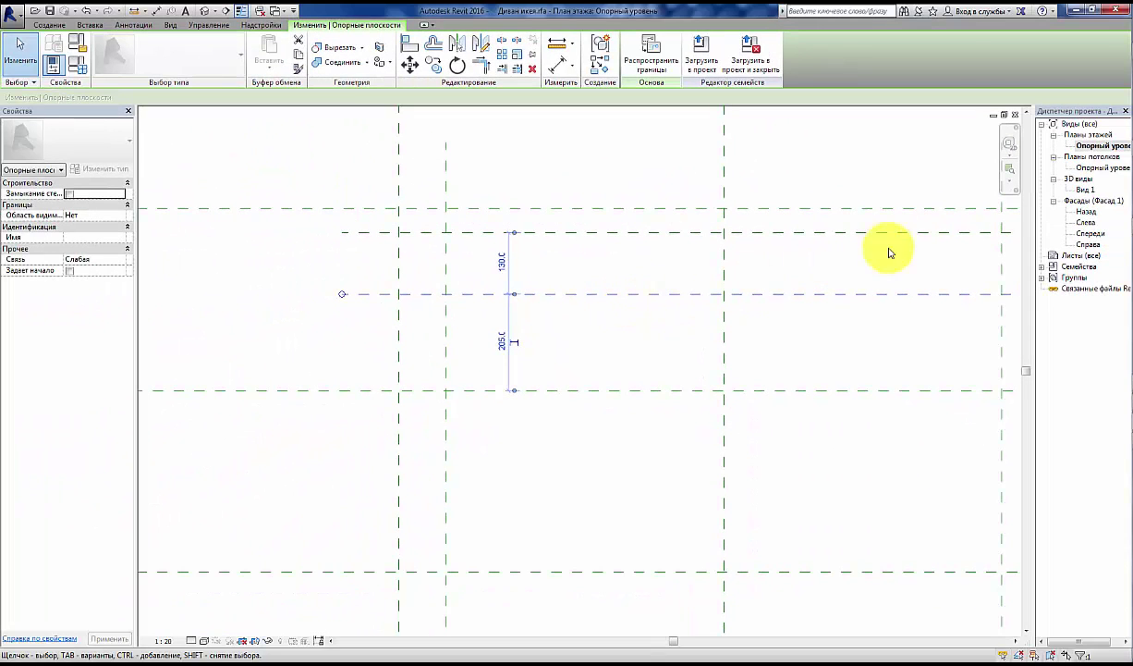
# Step: Review the horizontal reference planes in the right elevation and reframe the view
pyautogui.doubleClick(1090, 245)
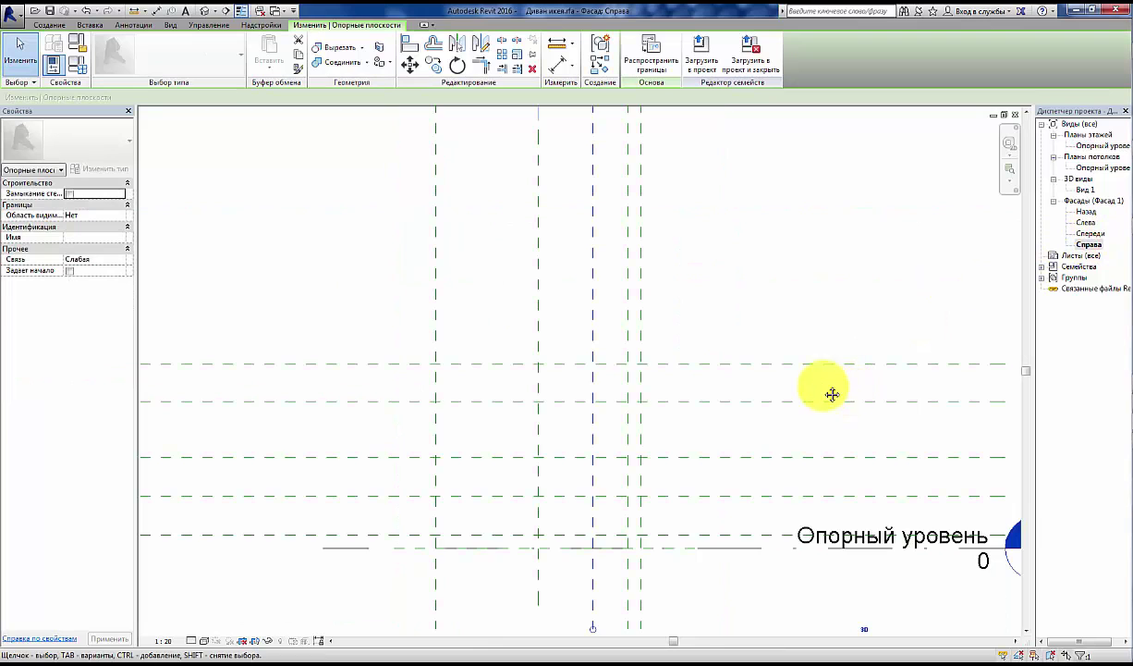
pyautogui.click(816, 329)
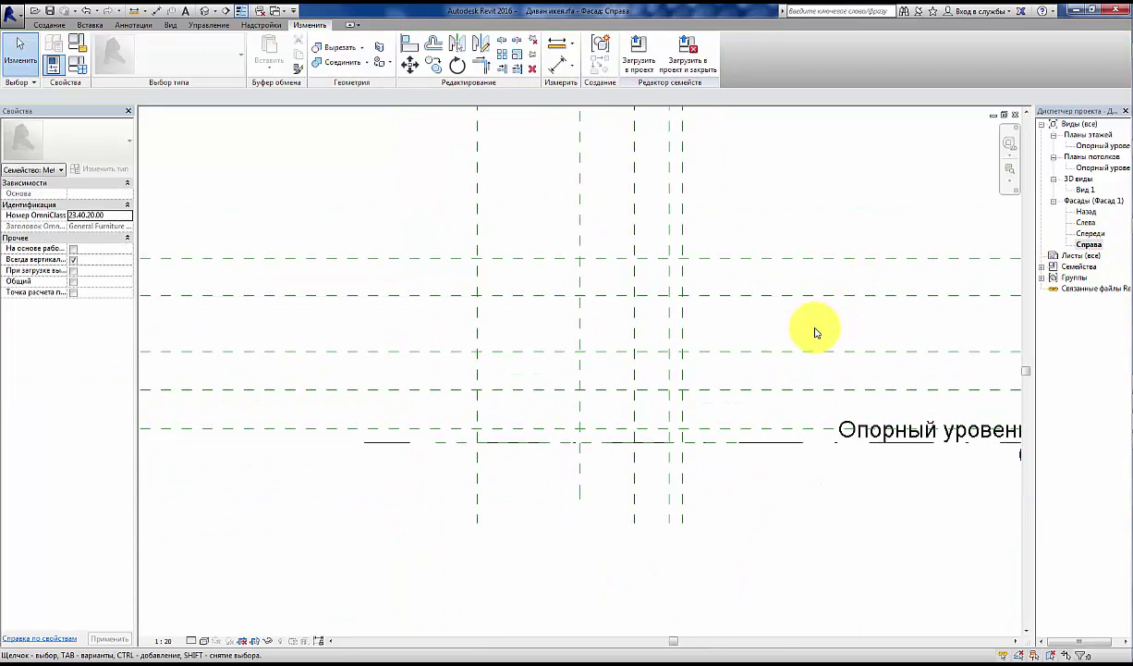
pyautogui.moveTo(650, 364); pyautogui.dragTo(738, 332, button='middle')
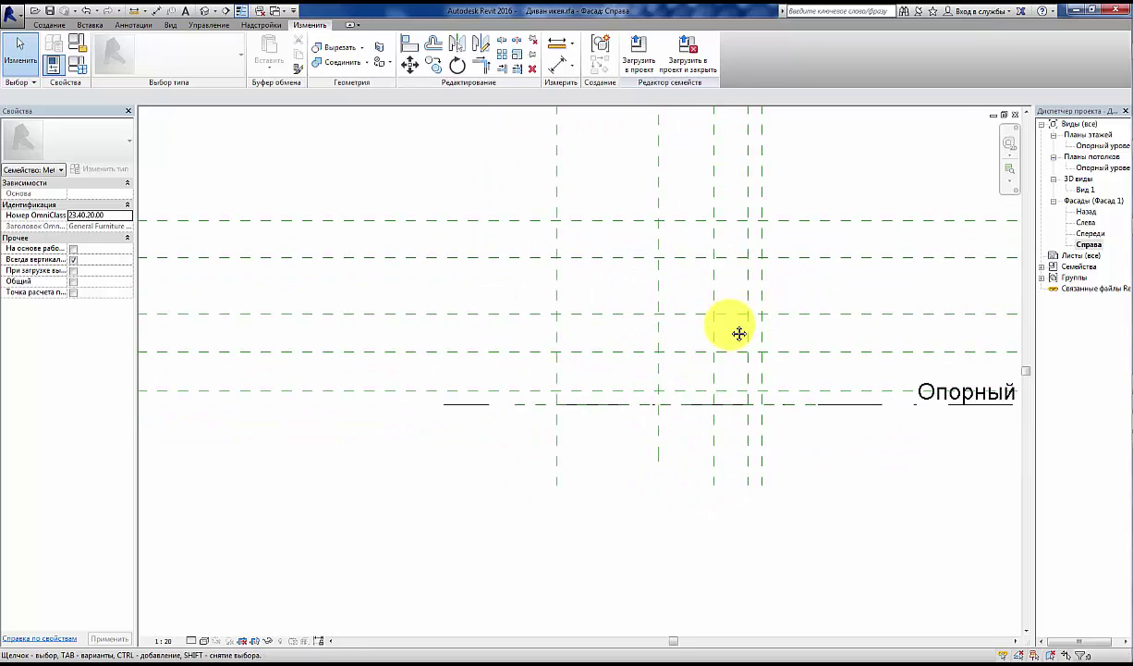
pyautogui.click(594, 391)
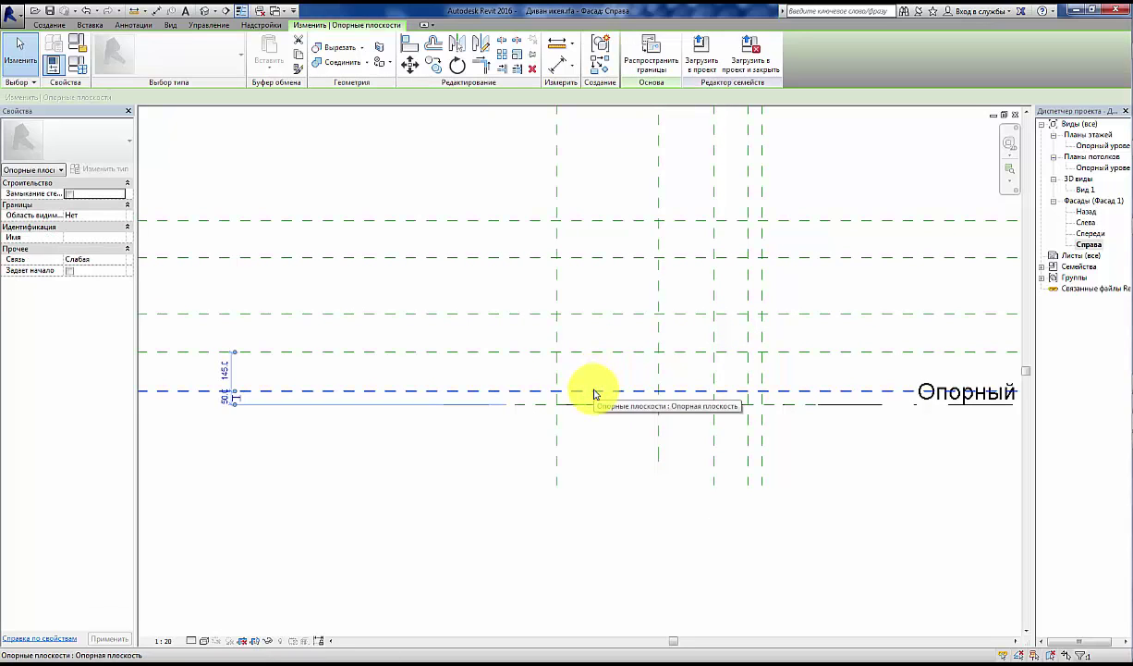
pyautogui.click(577, 315)
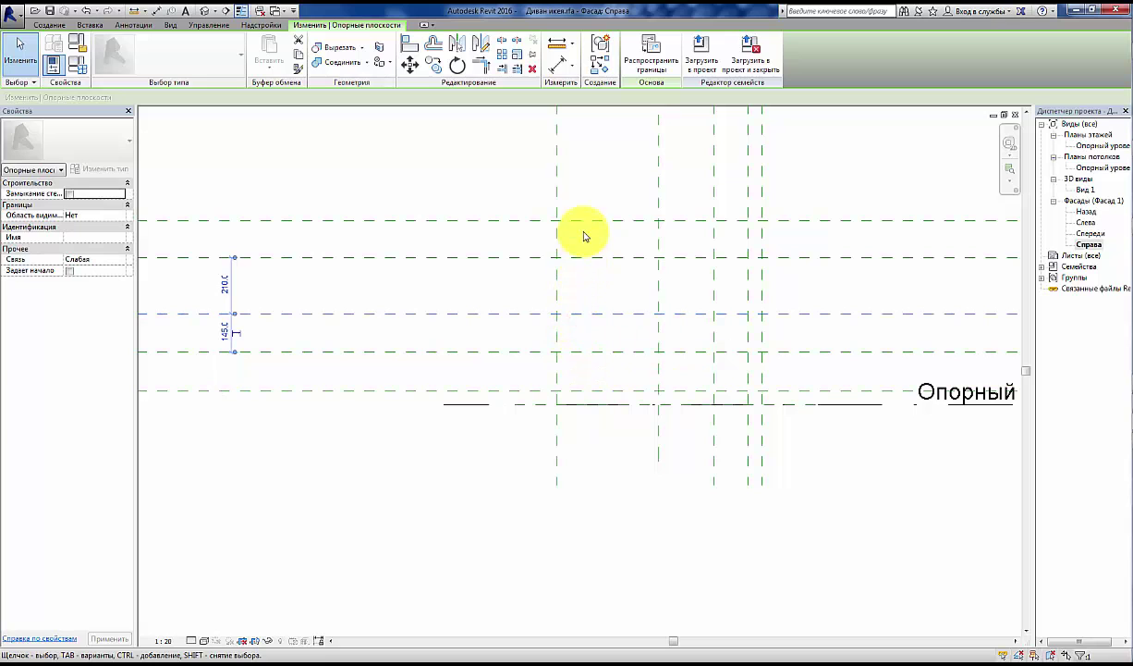
pyautogui.moveTo(595, 159); pyautogui.dragTo(594, 194, button='middle')
pyautogui.click(594, 194)
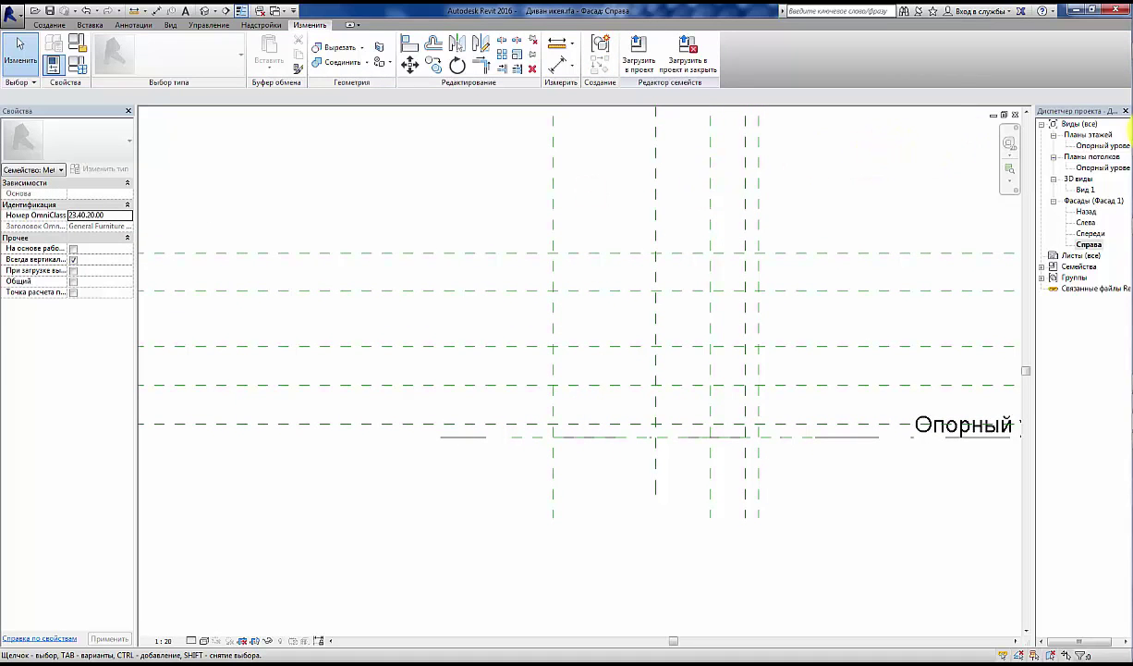
pyautogui.moveTo(794, 267); pyautogui.dragTo(759, 280, button='middle')
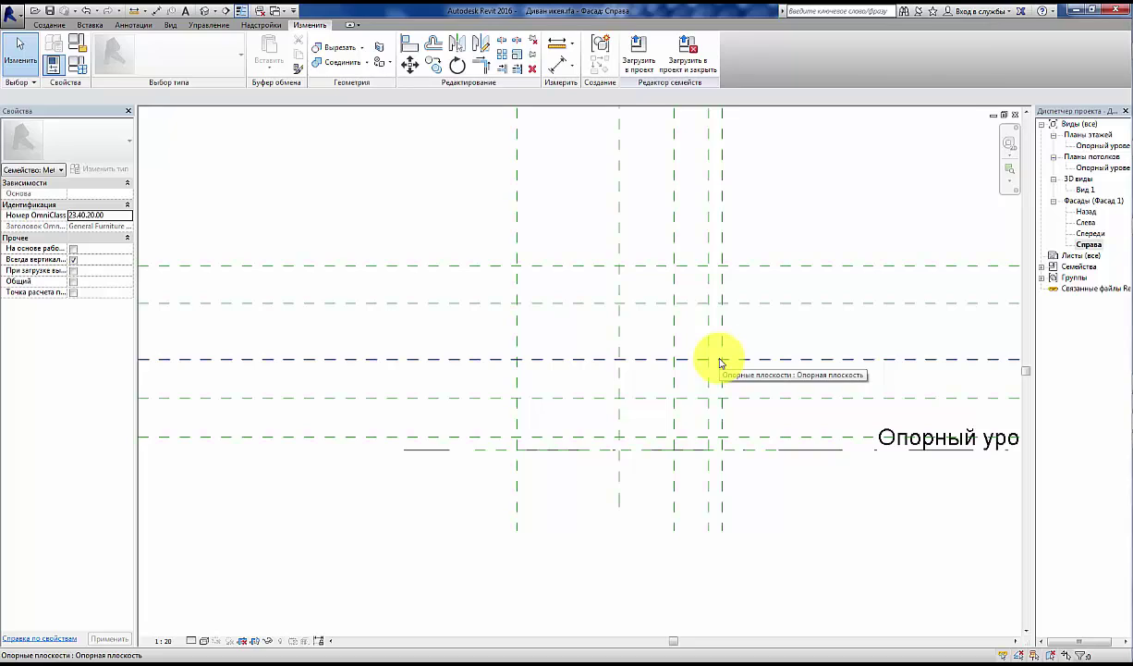
pyautogui.scroll(2, 665, 420)
pyautogui.scroll(1, 666, 430)
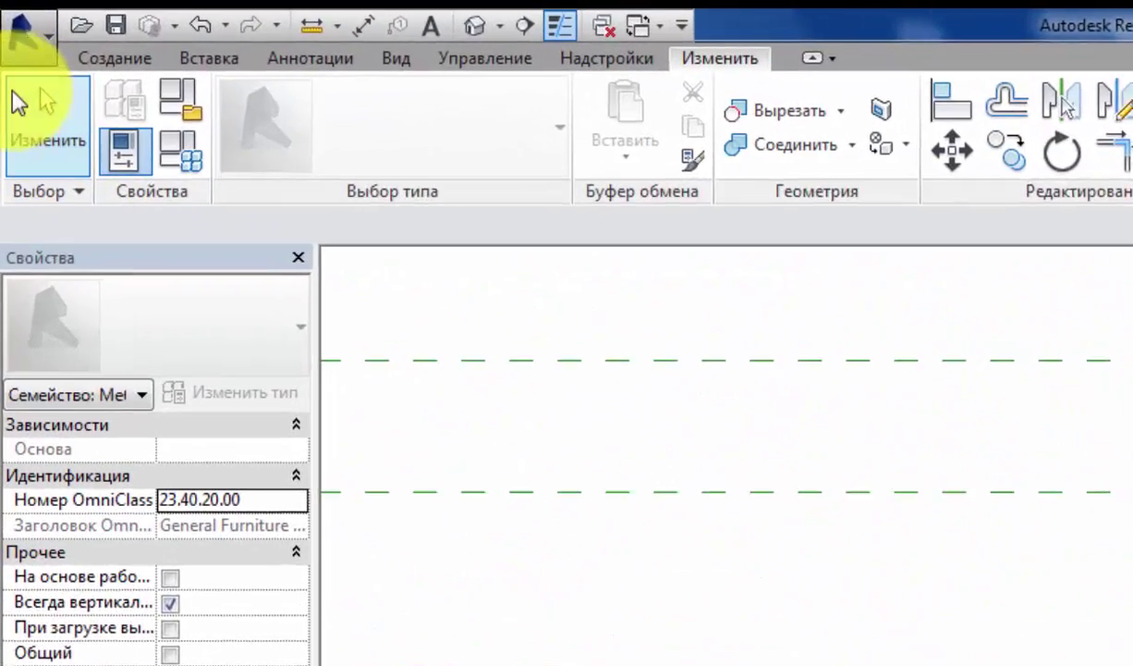
pyautogui.click(125, 60)
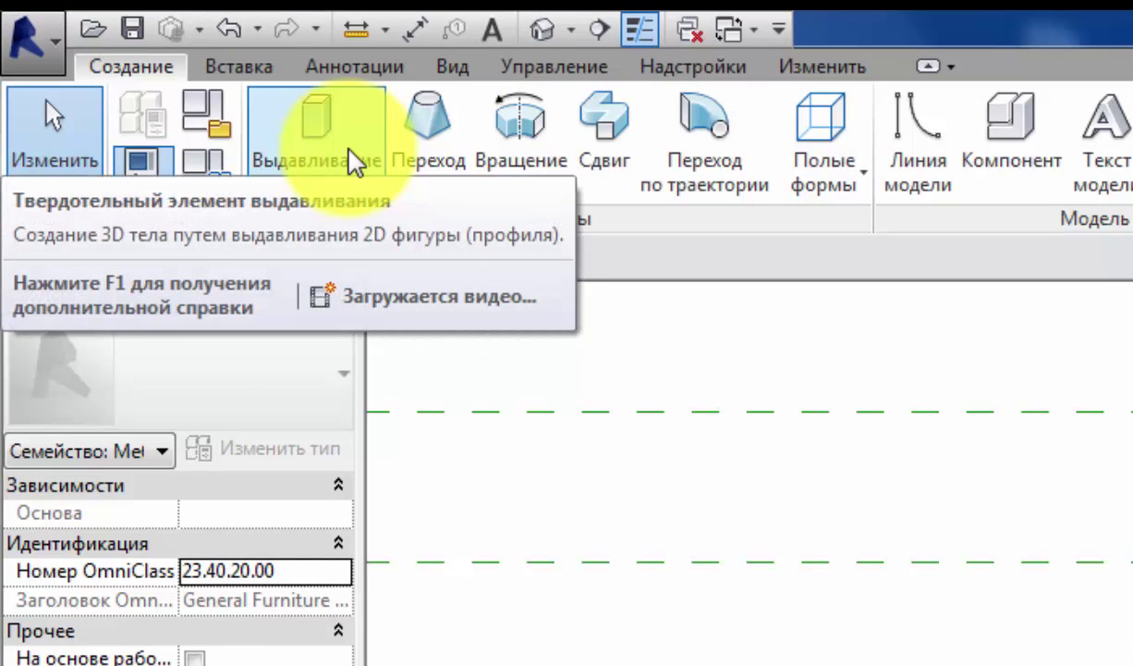
pyautogui.moveTo(231, 97)
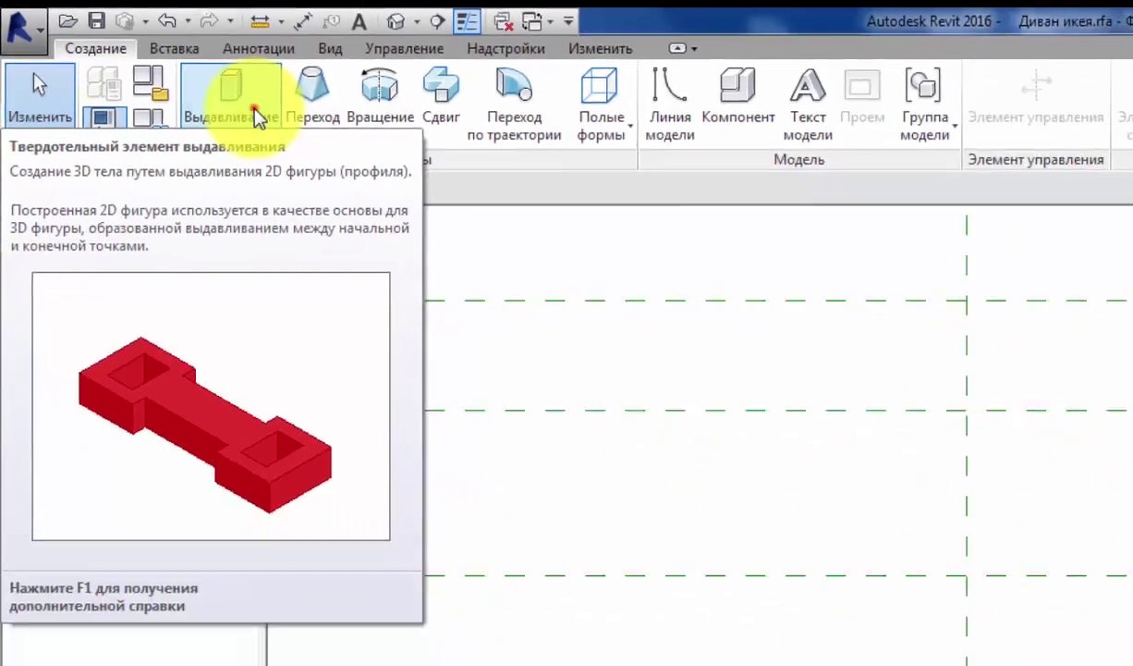
# Step: Sketch a 720 by 145 rectangular extrusion profile between the lower reference plane intersections
pyautogui.click(132, 61)
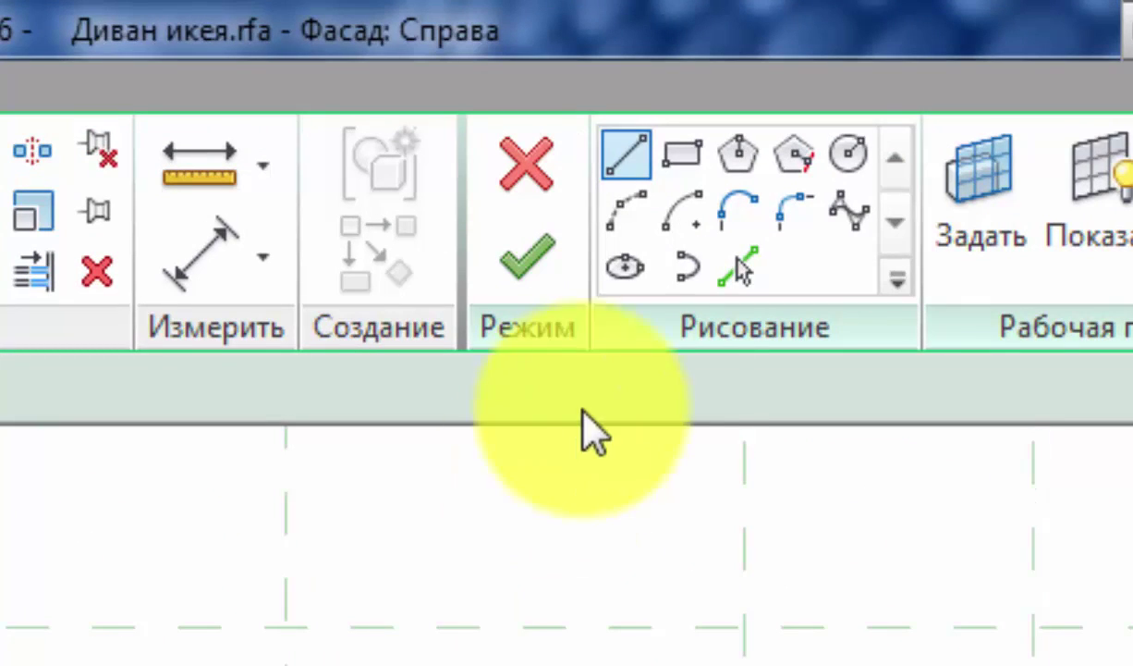
pyautogui.click(684, 156)
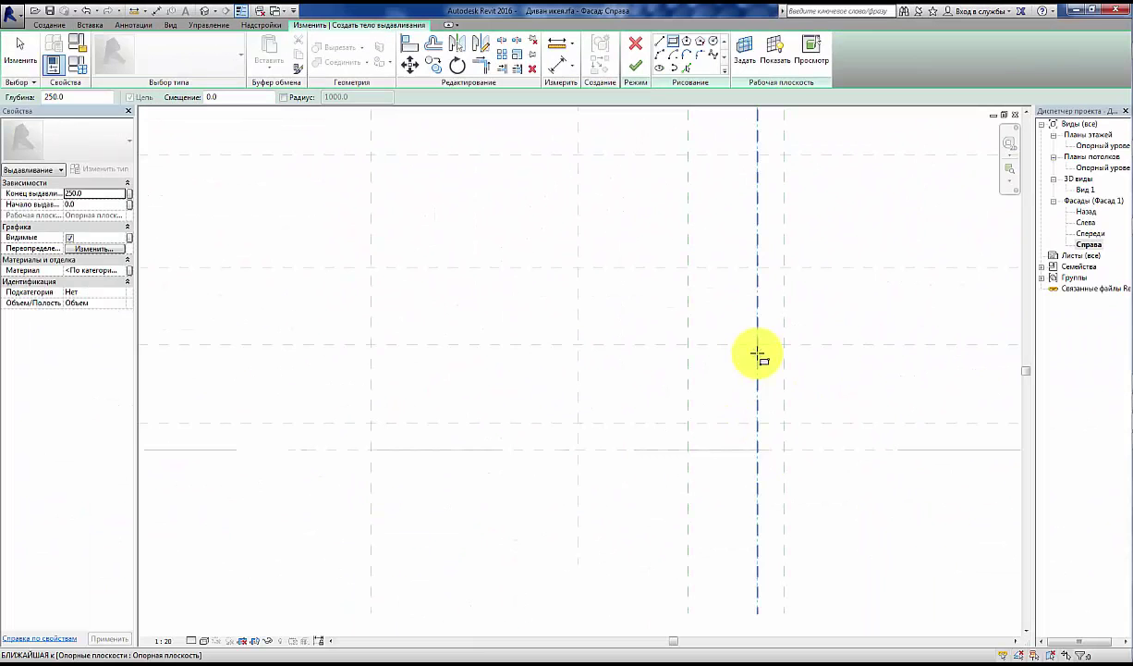
pyautogui.click(757, 345)
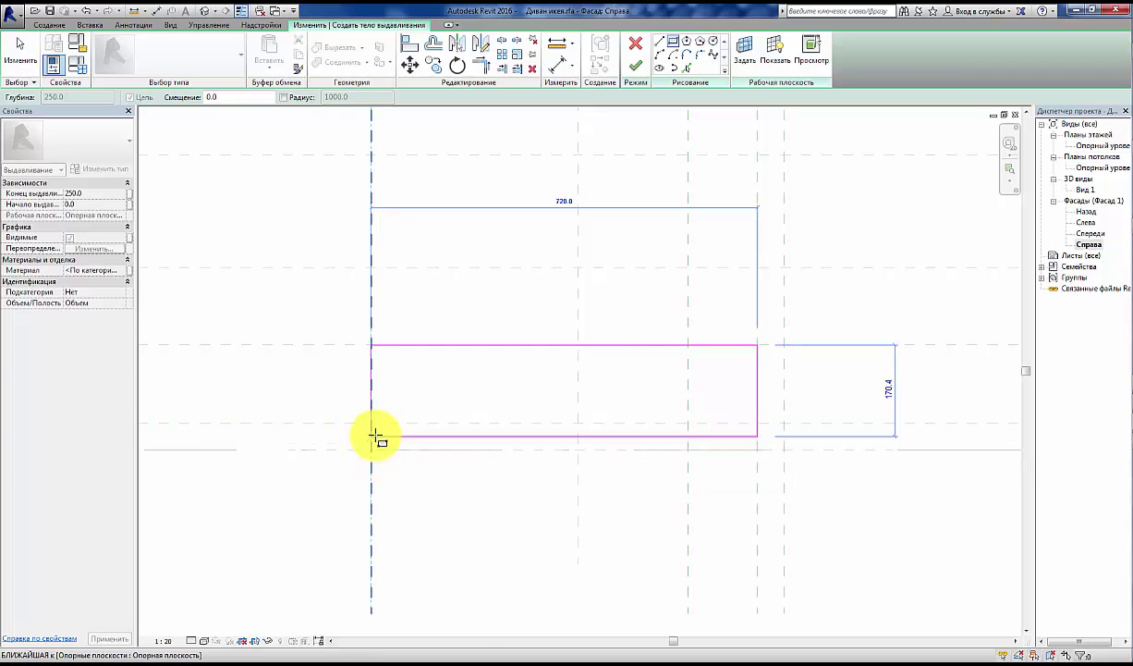
pyautogui.click(370, 423)
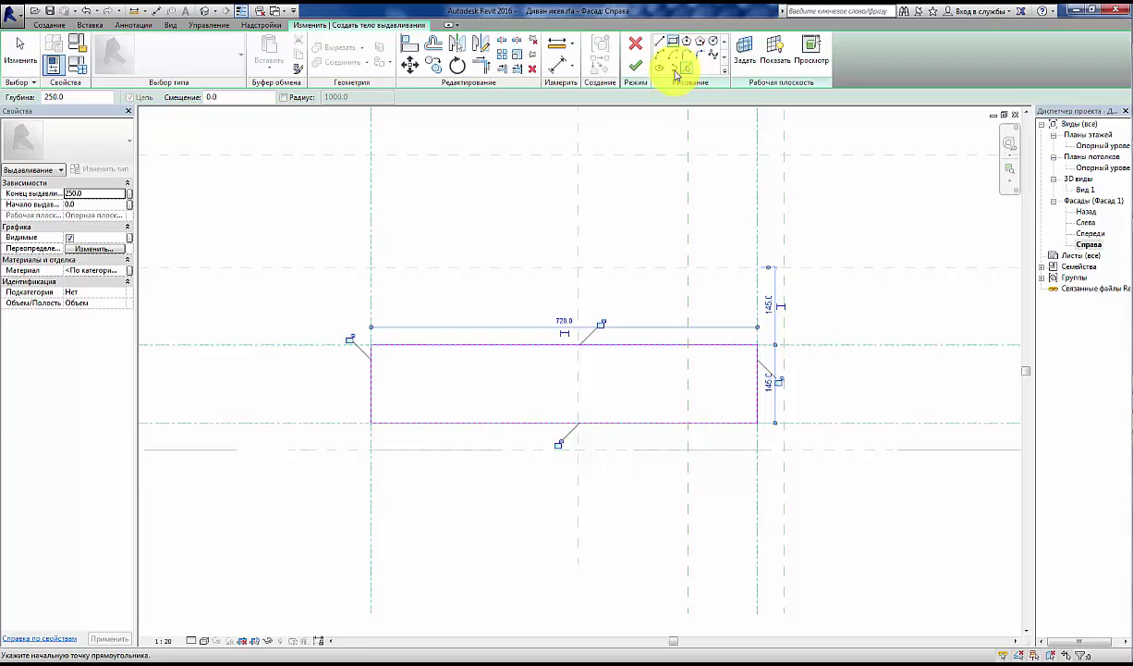
pyautogui.scroll(1, 671, 64)
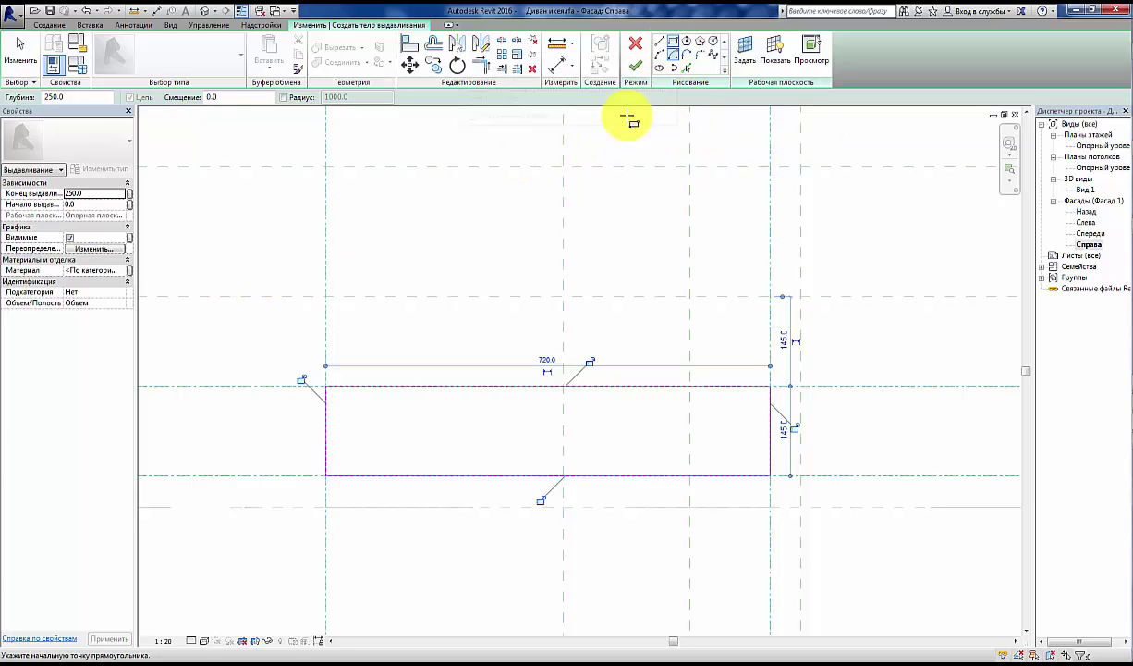
pyautogui.click(20, 51)
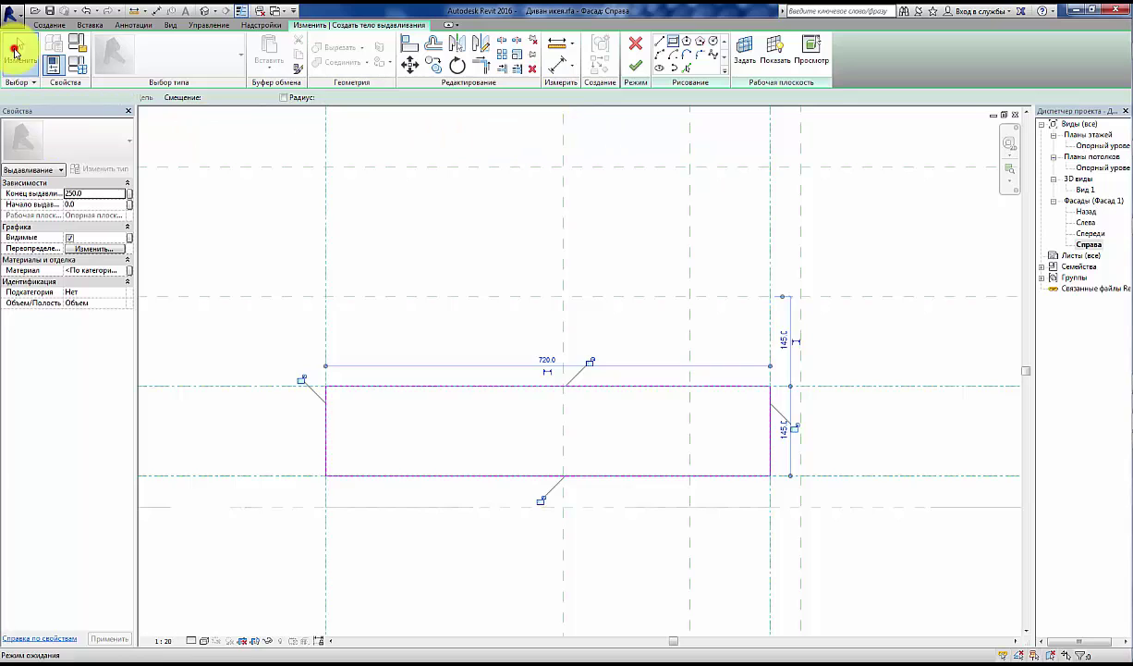
# Step: Round the rectangle's top-left corner with a 25-radius fillet arc between the top and left edges
pyautogui.click(327, 389)
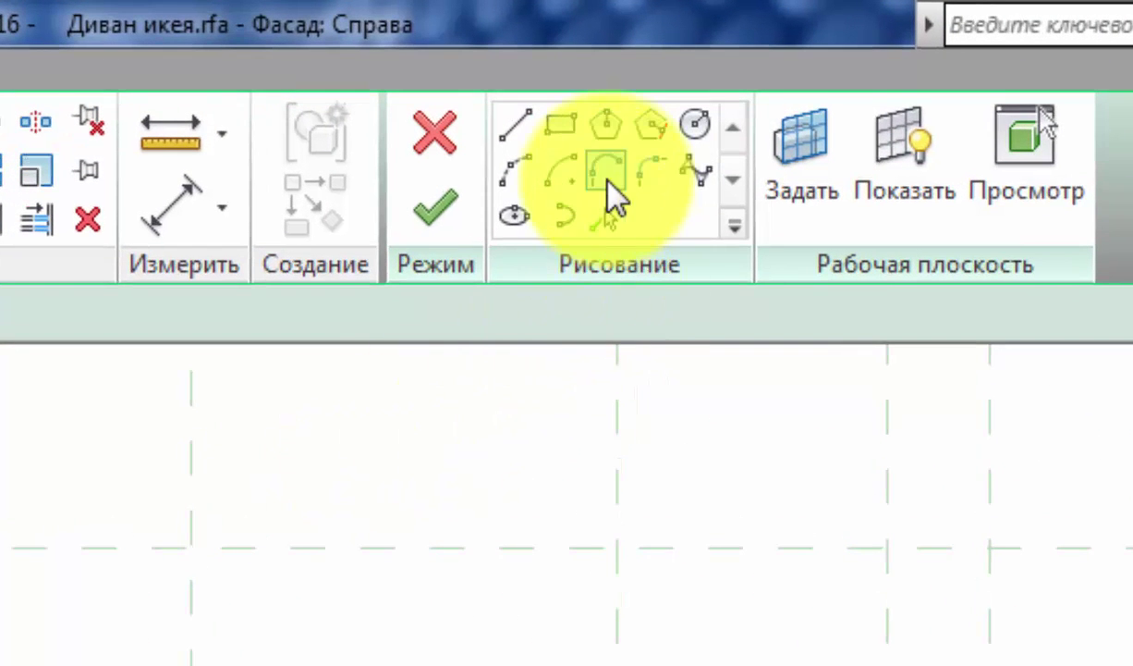
pyautogui.click(652, 169)
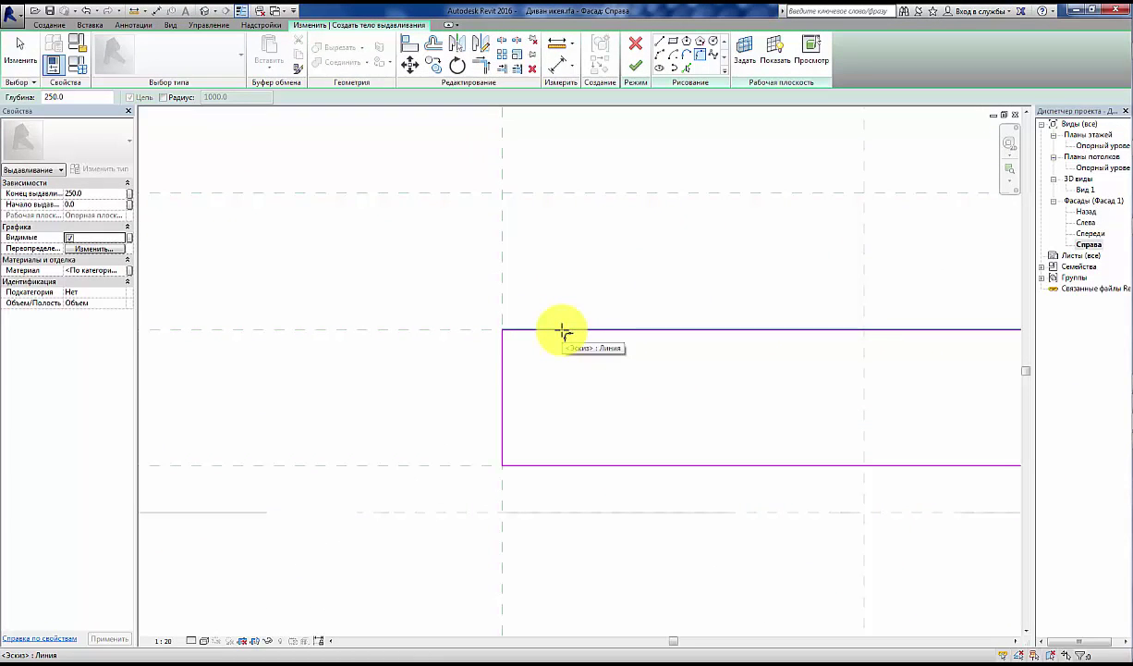
pyautogui.click(563, 330)
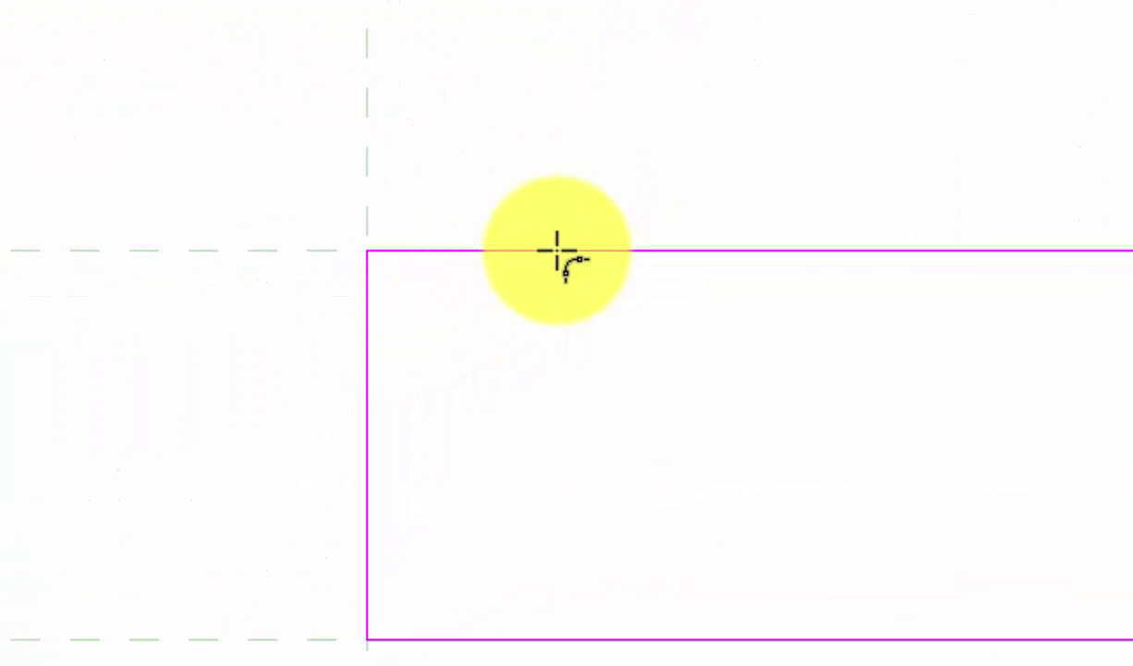
pyautogui.click(368, 381)
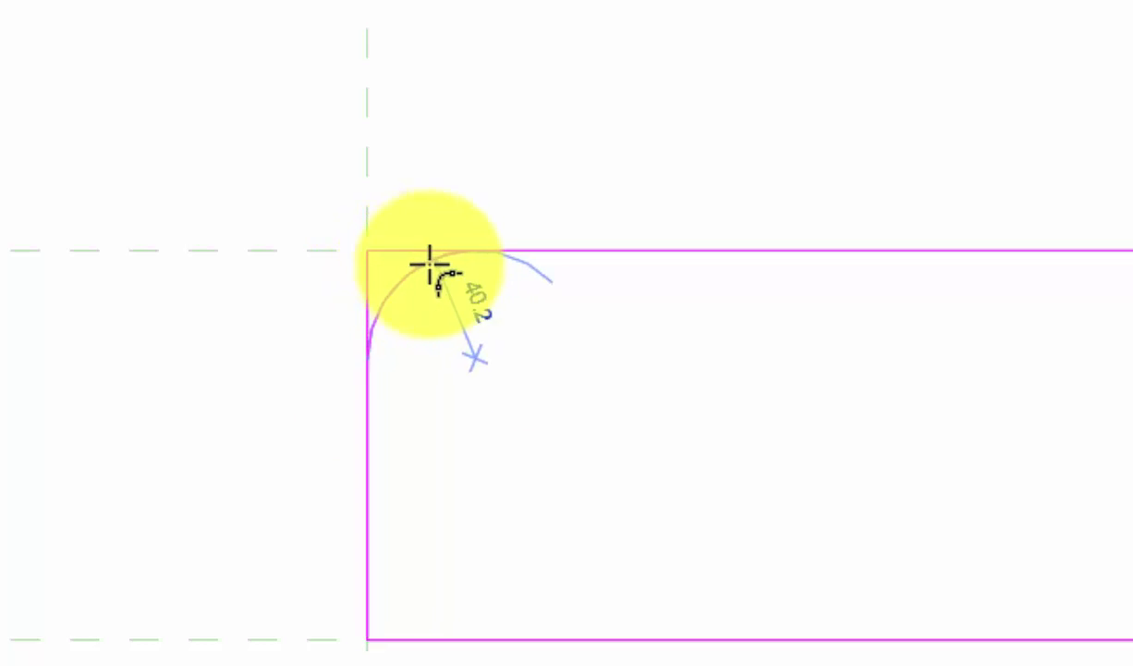
pyautogui.click(395, 265)
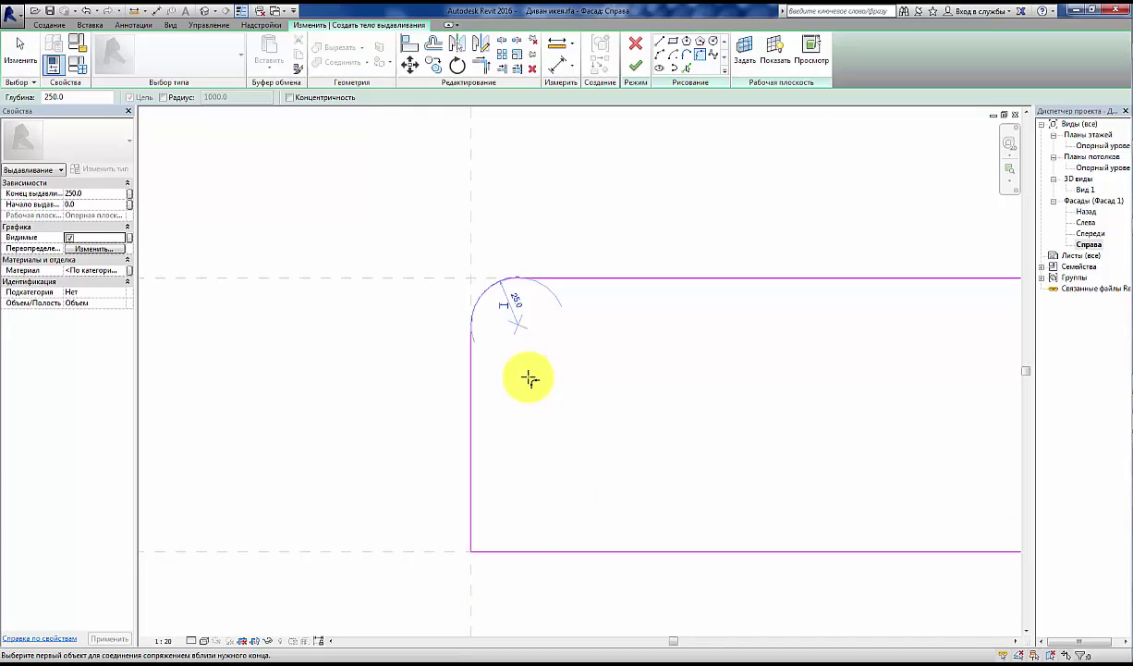
pyautogui.scroll(2, 527, 377)
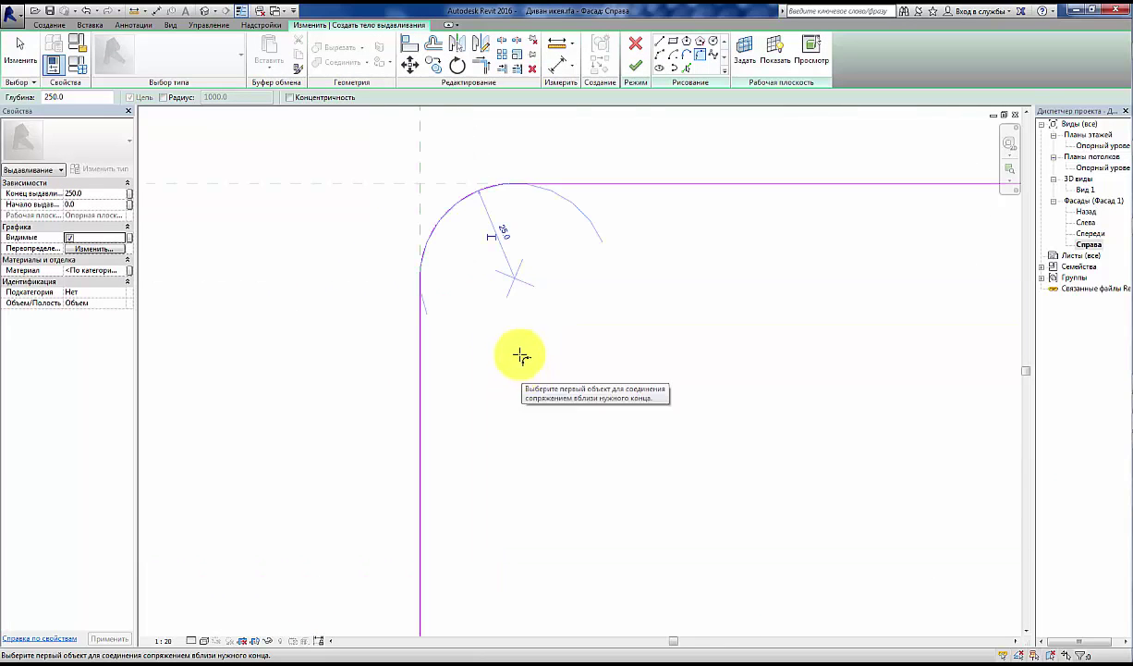
pyautogui.scroll(-2, 552, 319)
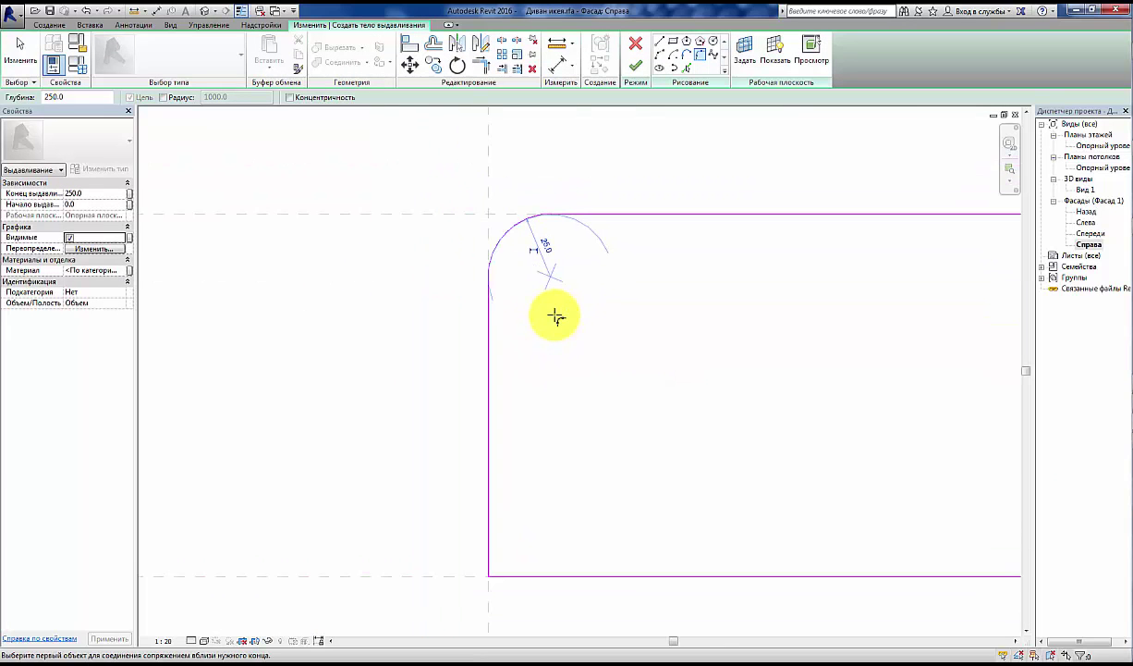
pyautogui.click(20, 54)
pyautogui.click(519, 227)
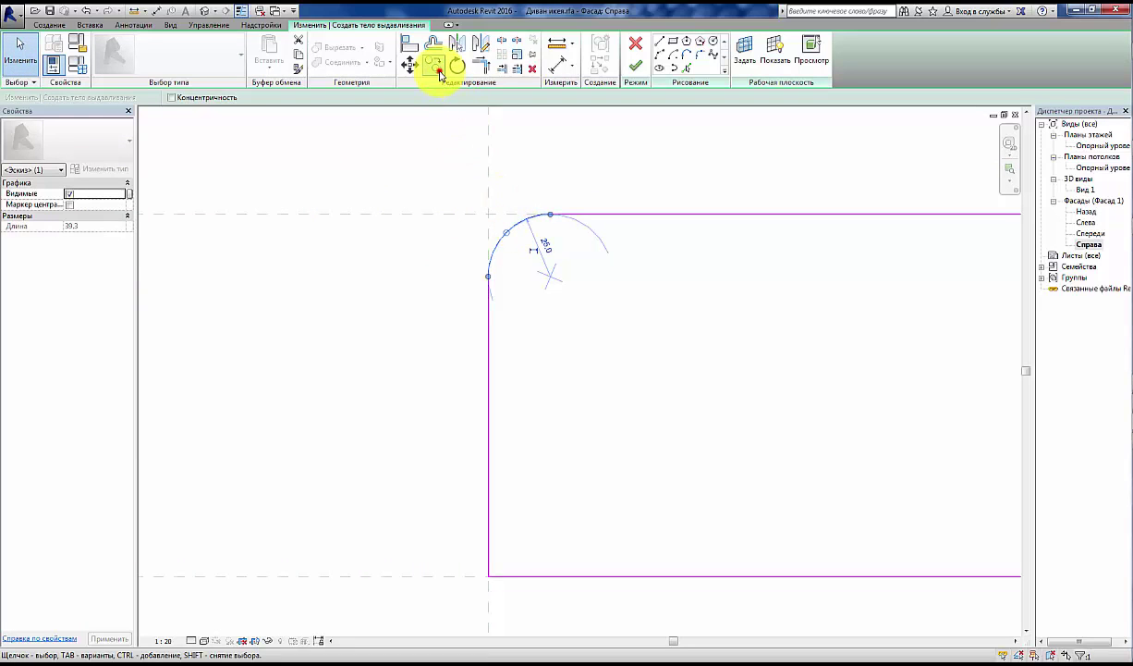
# Step: Move the fillet arc down and mirror it to form the lower-left rounded corner
pyautogui.click(434, 67)
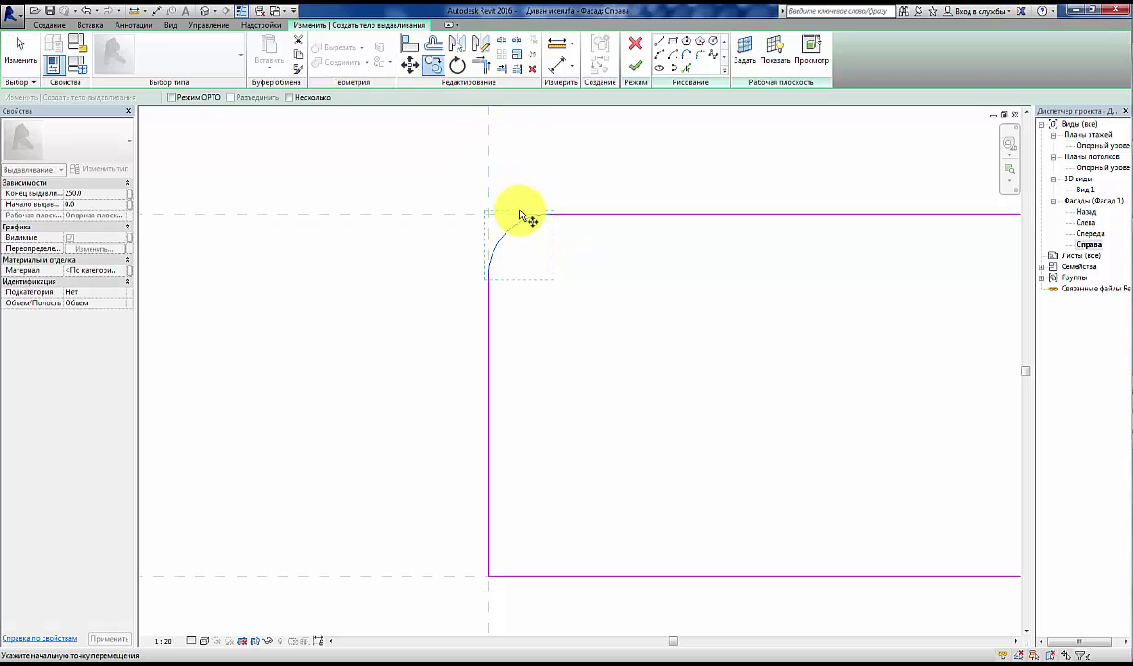
pyautogui.click(551, 215)
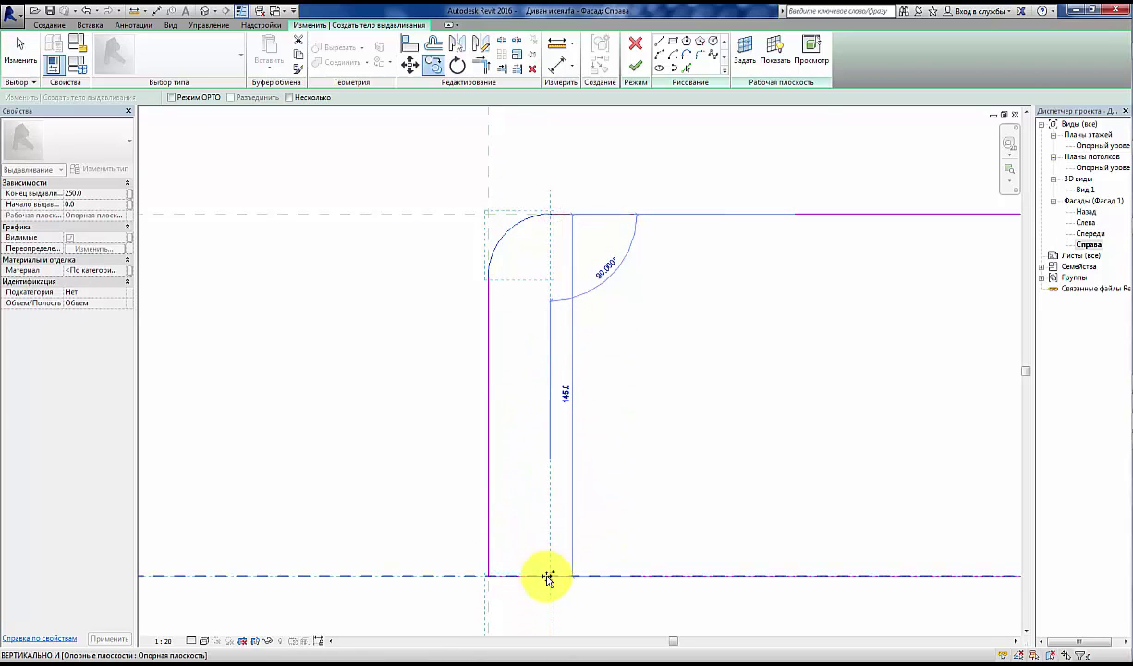
pyautogui.click(549, 577)
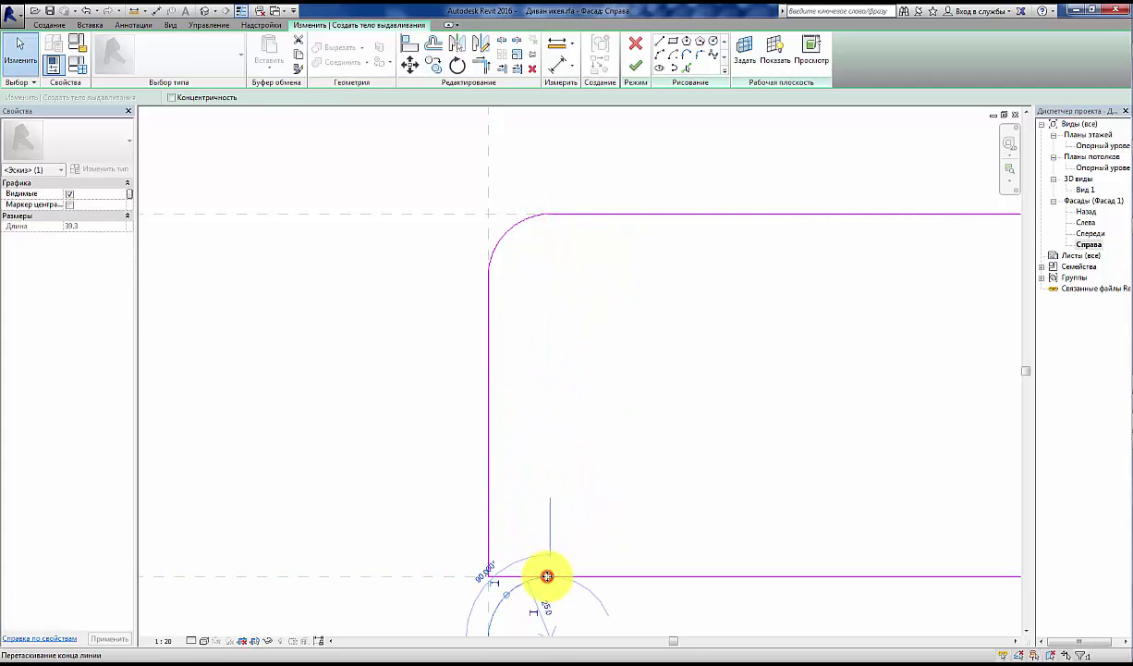
pyautogui.moveTo(549, 577); pyautogui.dragTo(555, 463, button='middle')
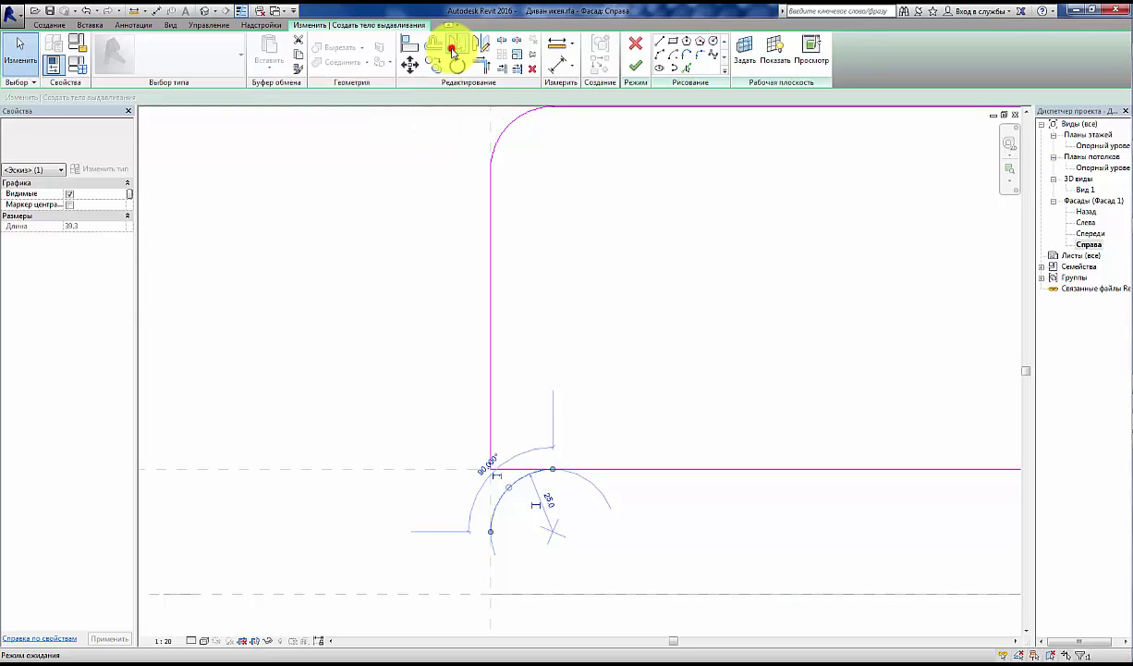
pyautogui.click(453, 48)
pyautogui.click(563, 474)
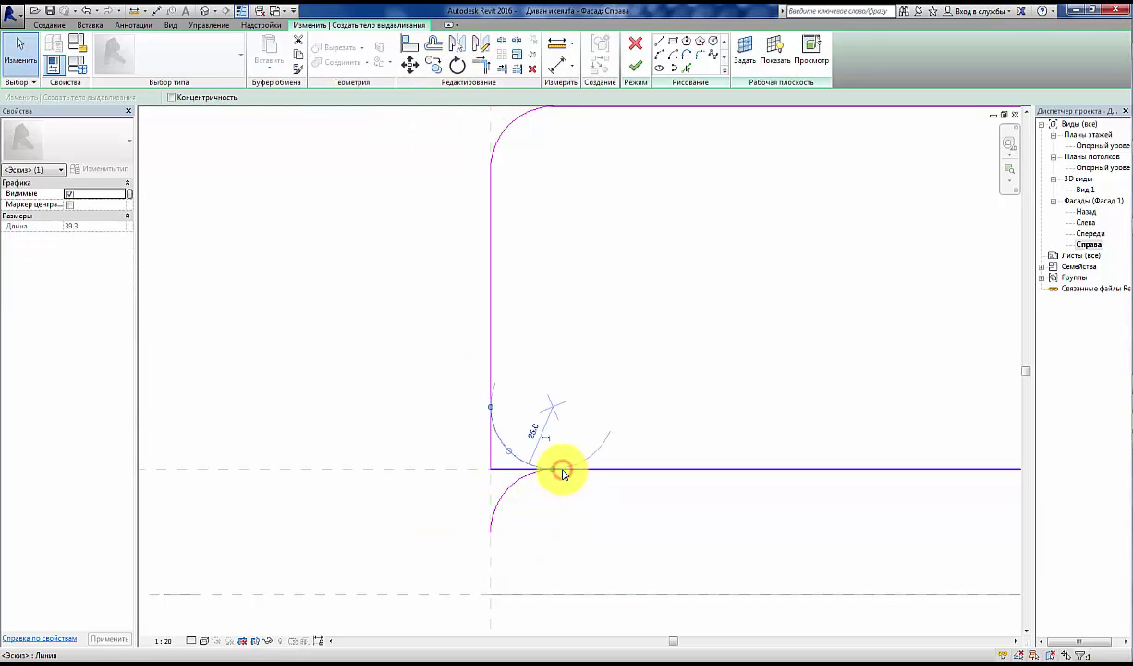
pyautogui.click(376, 205)
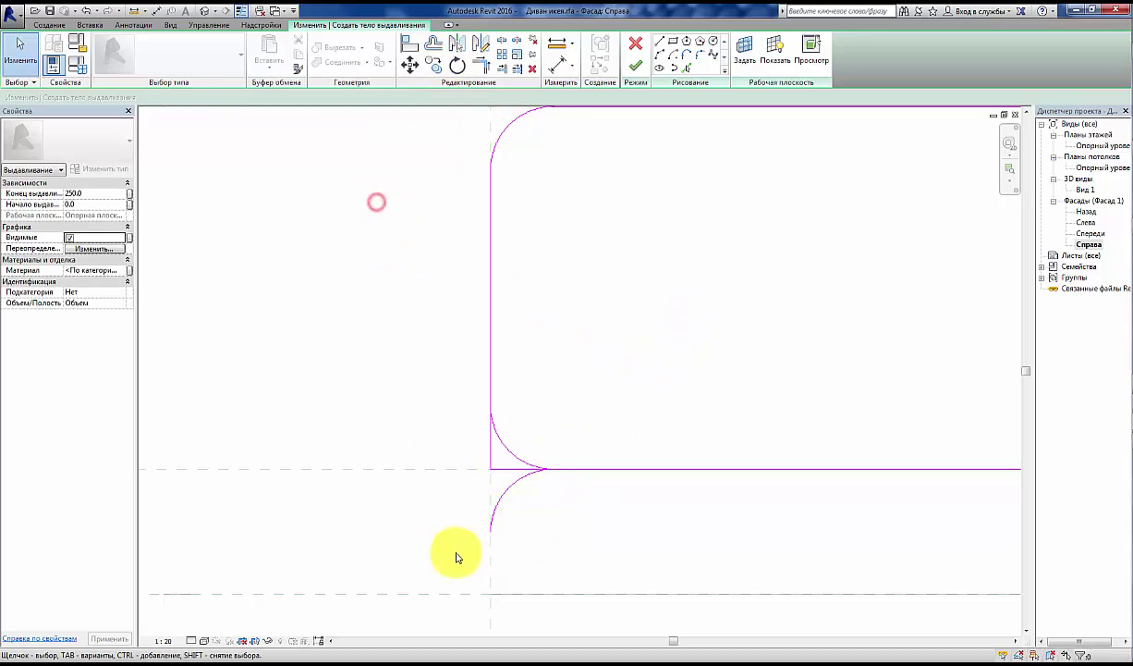
pyautogui.click(502, 499)
pyautogui.press('Delete')
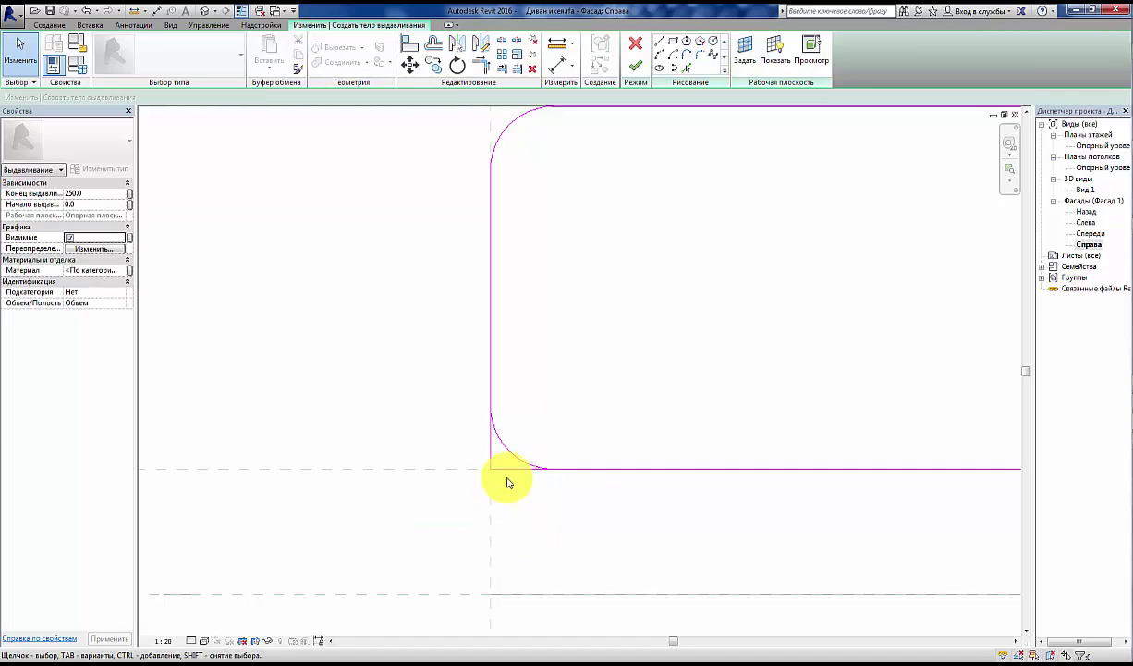
pyautogui.click(514, 453)
pyautogui.moveTo(519, 418); pyautogui.dragTo(526, 427, button='middle')
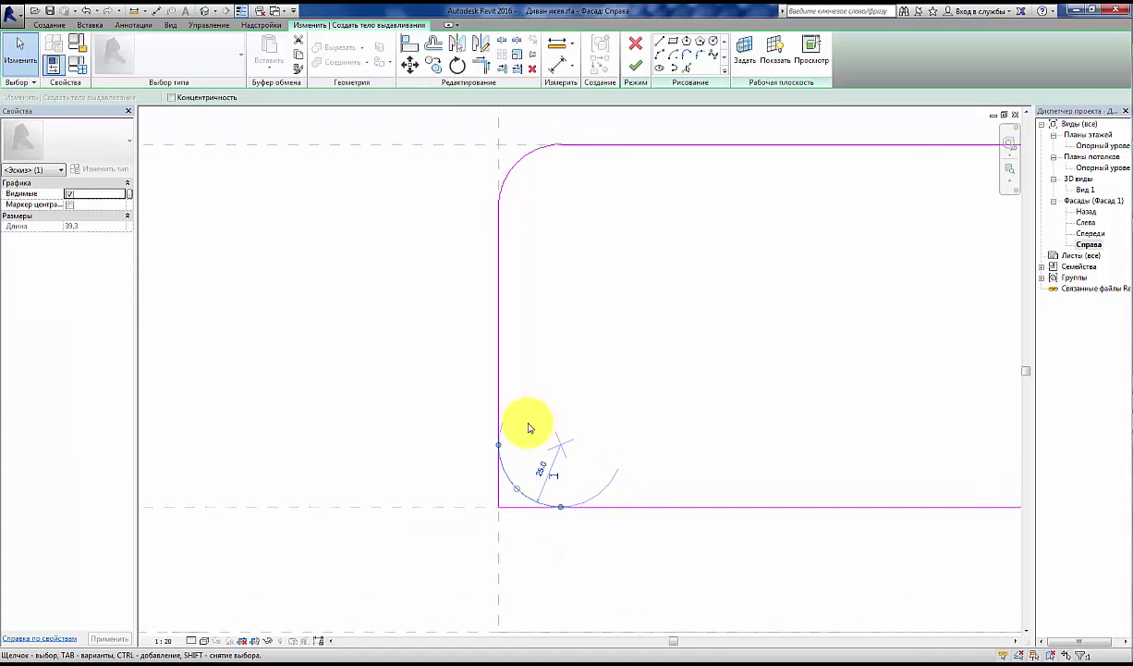
pyautogui.click(441, 245)
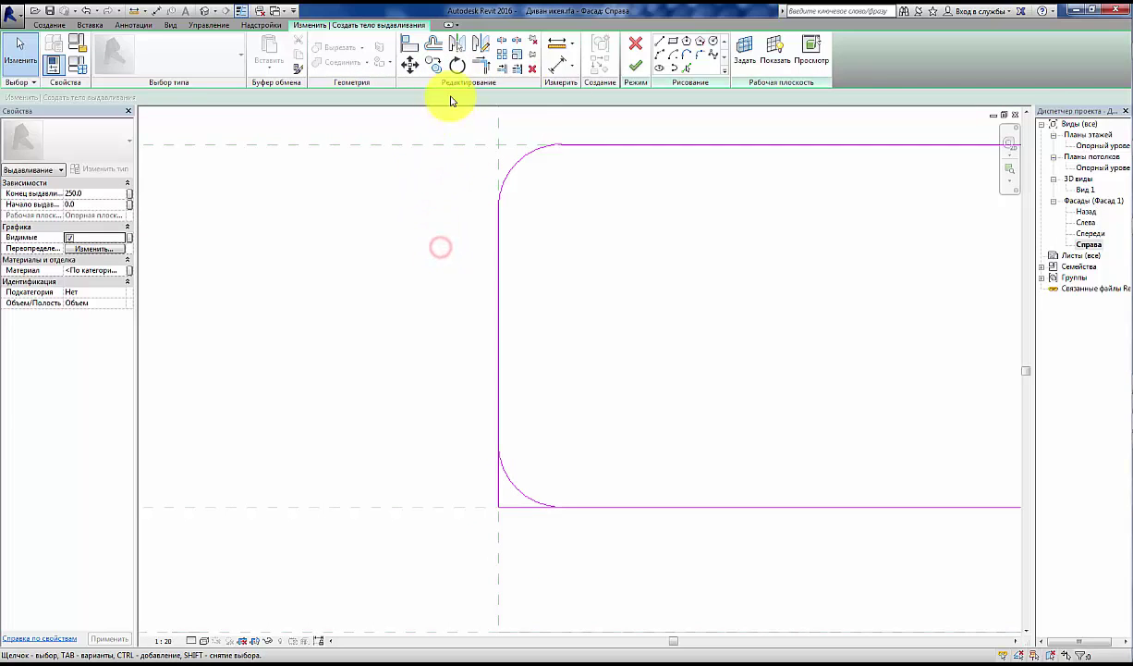
# Step: Trim the left vertical line to meet the lower corner arc
pyautogui.click(478, 67)
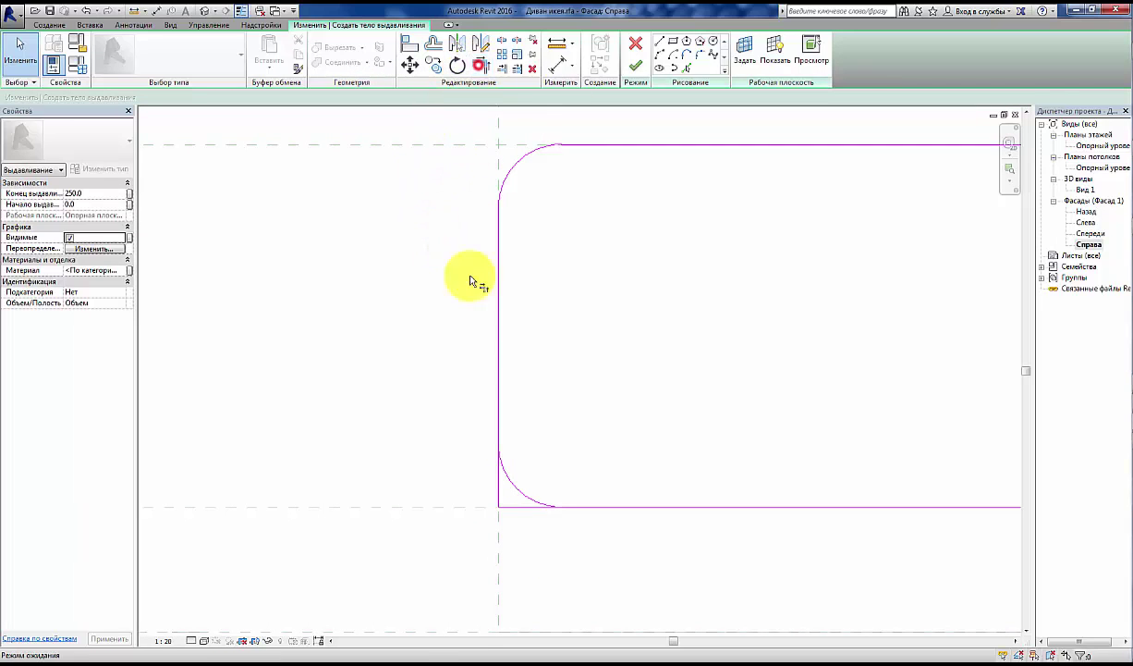
pyautogui.click(500, 435)
pyautogui.click(506, 477)
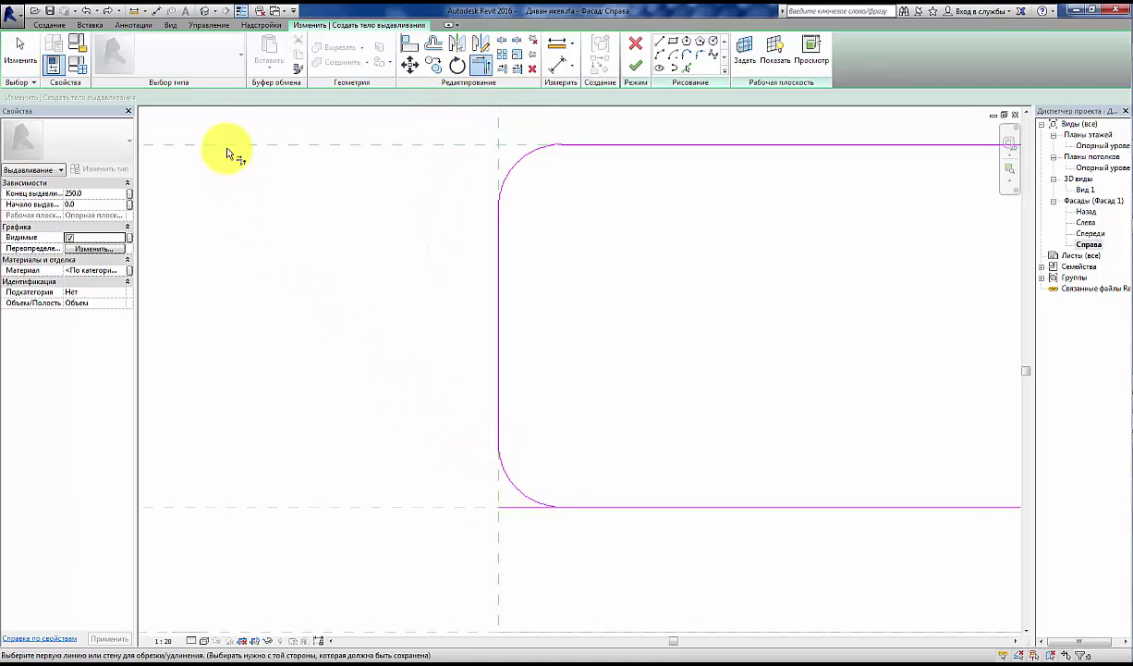
pyautogui.click(20, 53)
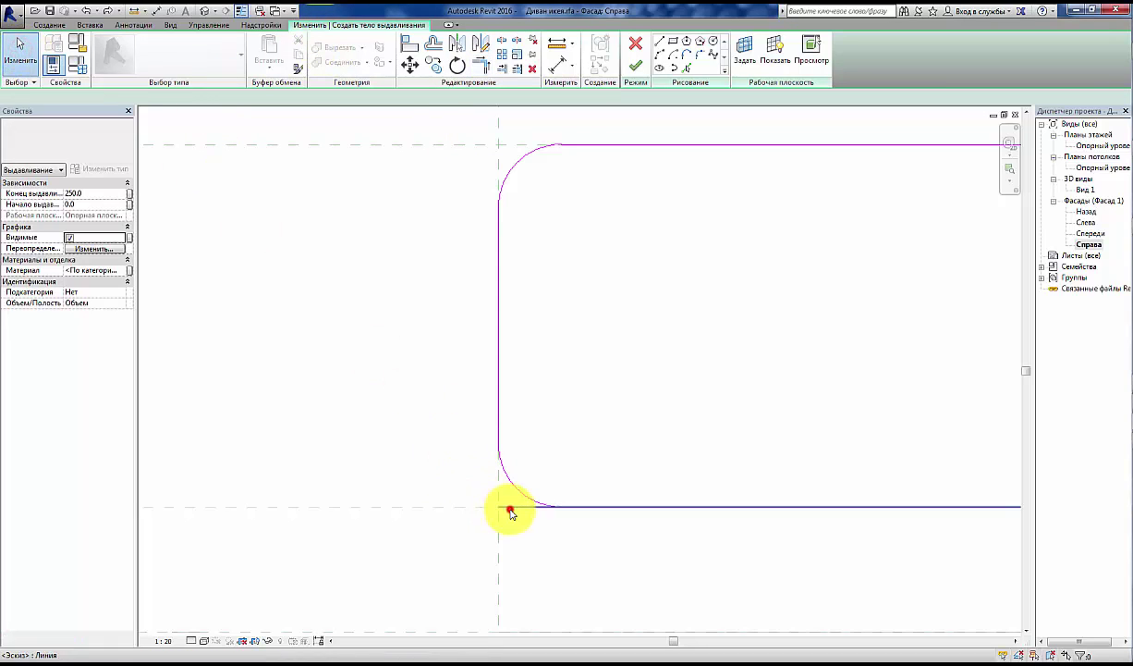
pyautogui.click(506, 511)
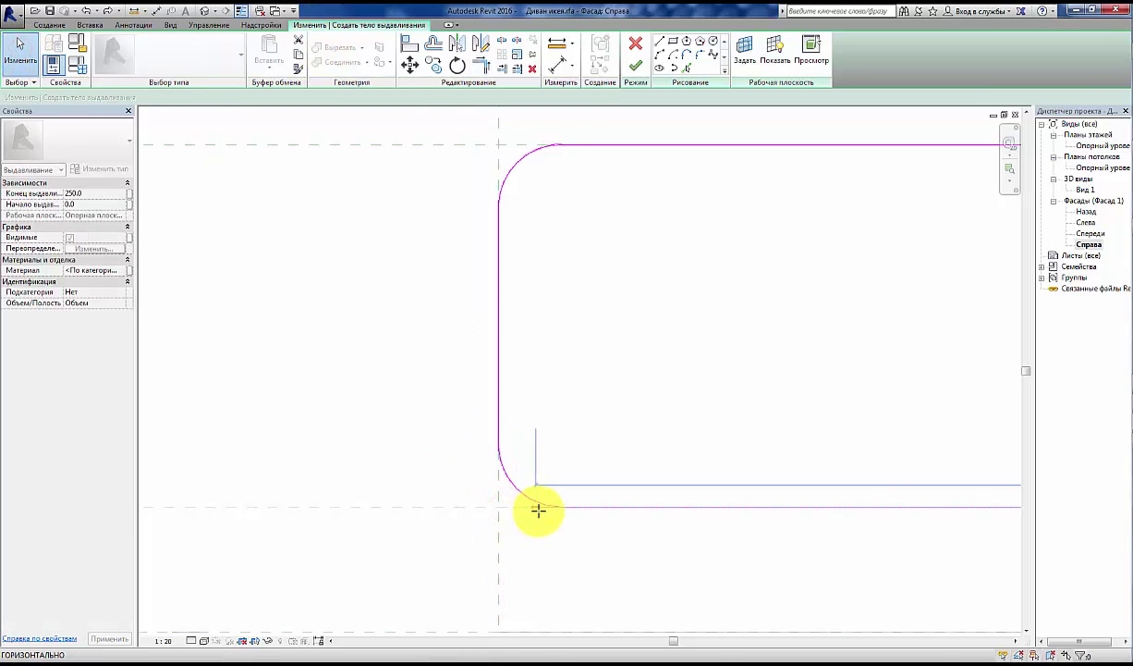
pyautogui.click(538, 510)
pyautogui.click(443, 480)
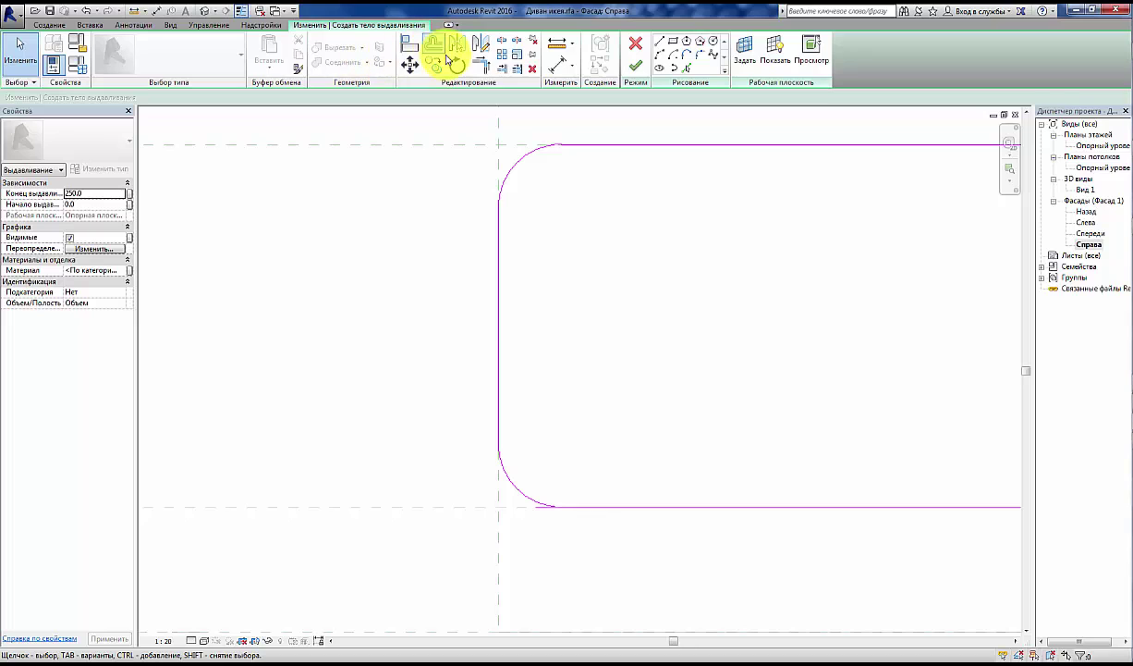
# Step: Join the bottom line to the lower arc and zoom out to check the closed profile
pyautogui.click(480, 65)
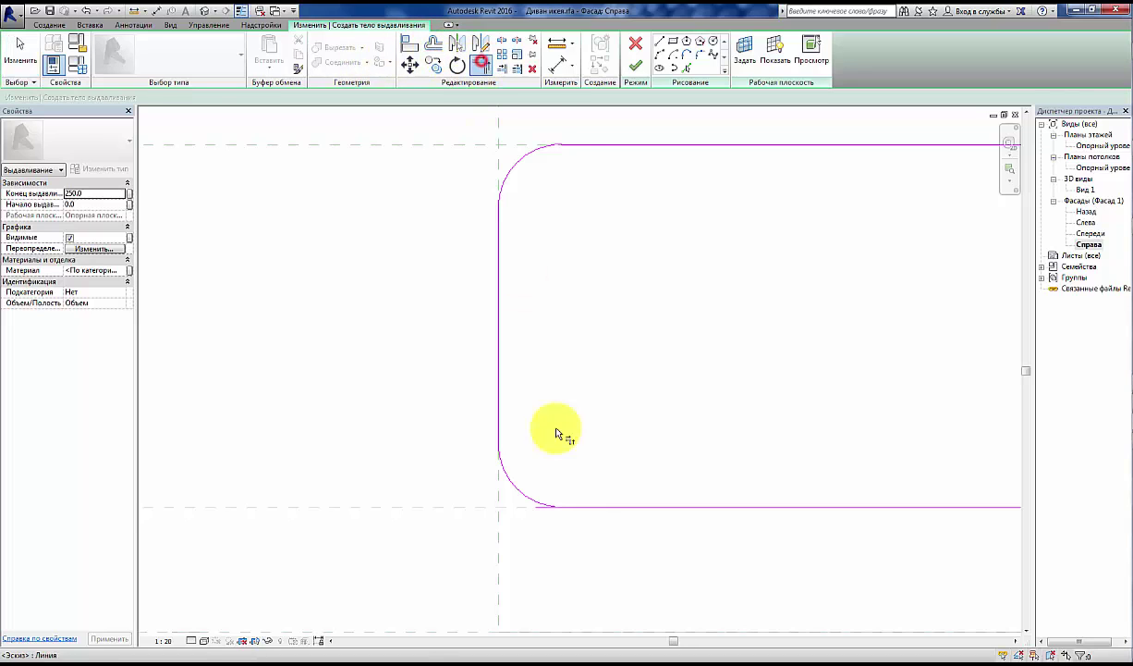
pyautogui.click(543, 507)
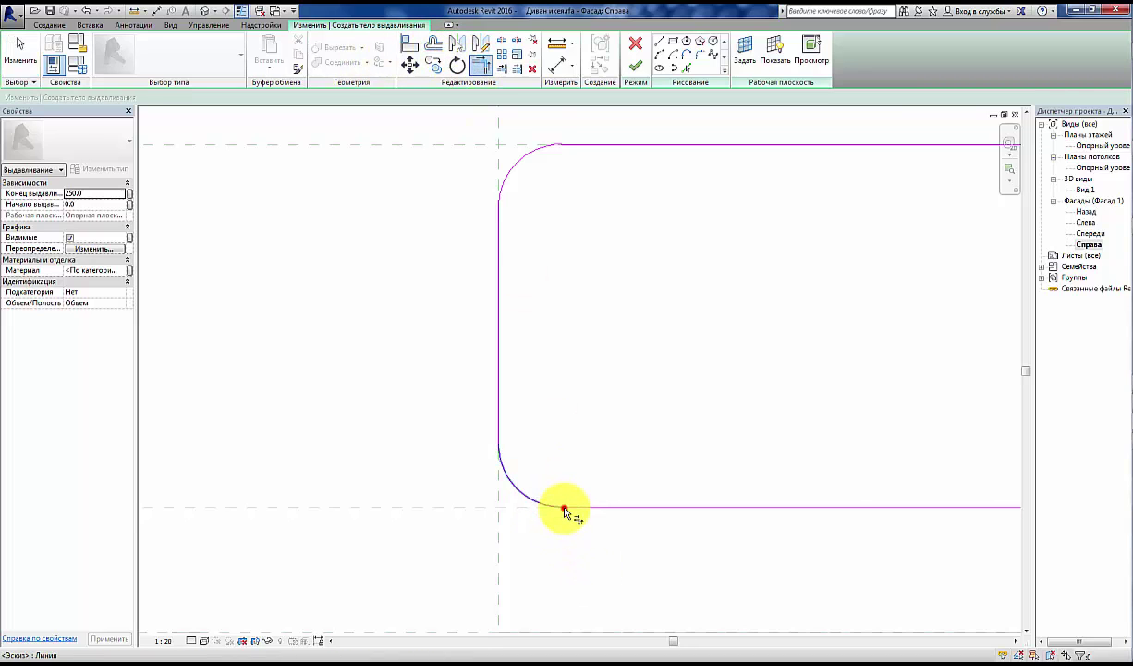
pyautogui.click(565, 510)
pyautogui.scroll(-2, 480, 296)
pyautogui.scroll(-2, 499, 324)
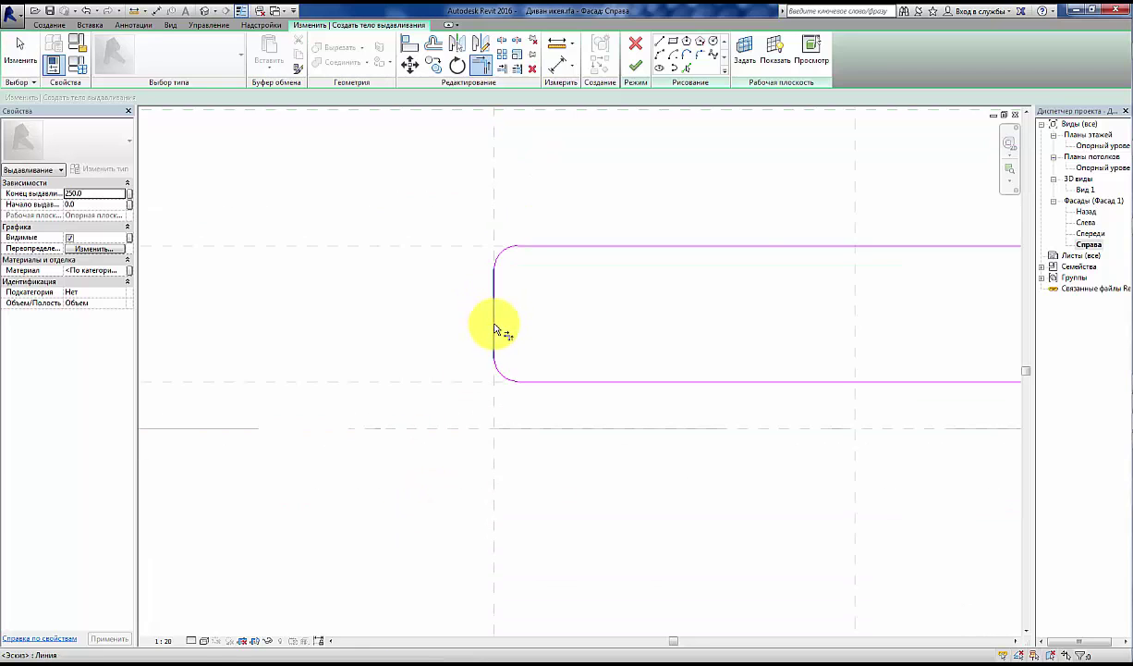
pyautogui.moveTo(498, 324); pyautogui.dragTo(556, 399, button='middle')
pyautogui.scroll(-1, 533, 398)
pyautogui.click(27, 50)
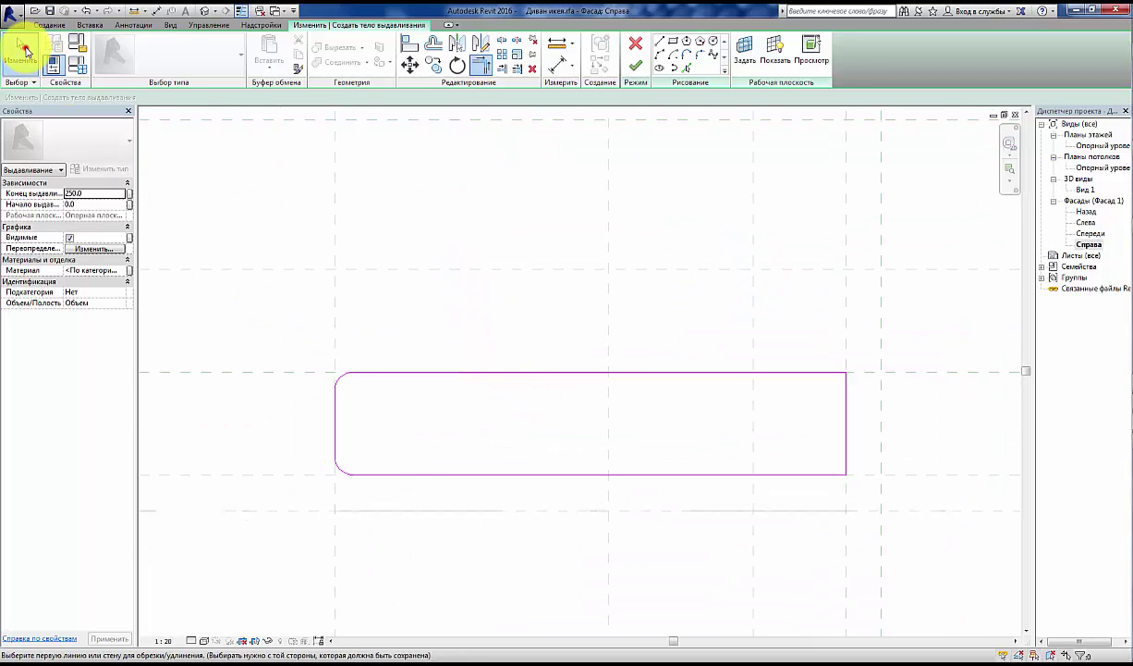
pyautogui.click(222, 395)
pyautogui.moveTo(299, 450); pyautogui.dragTo(377, 445, button='middle')
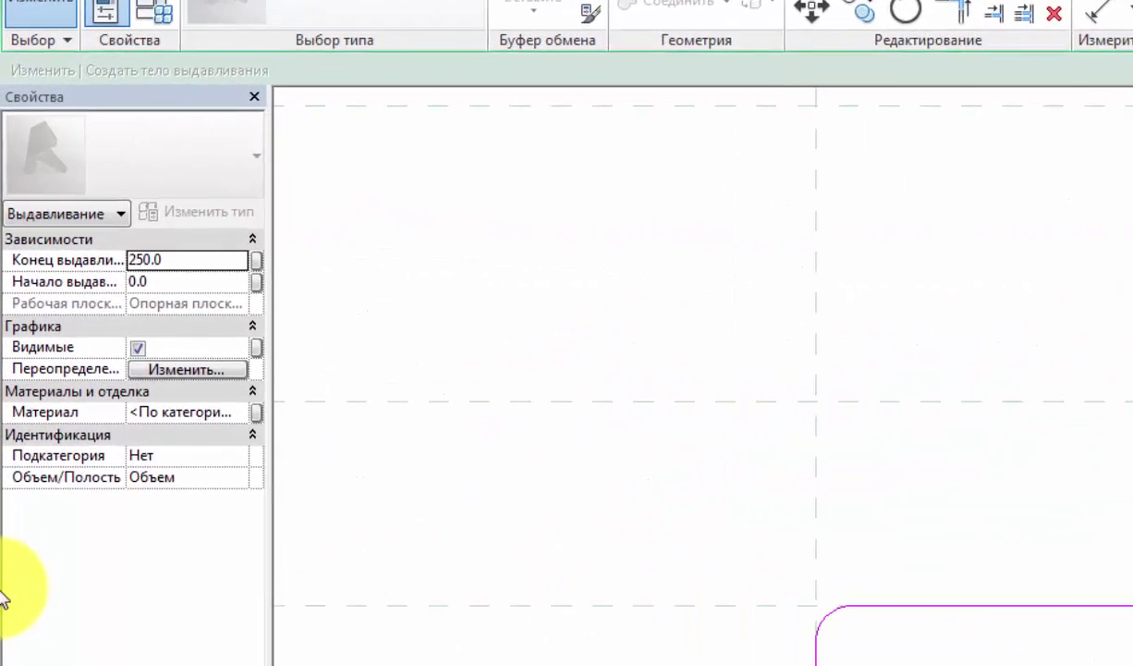
# Step: Extrude the seat profile from −590 to 590, finish it, and orbit the slab in 3D
pyautogui.doubleClick(222, 291)
pyautogui.write('-59')
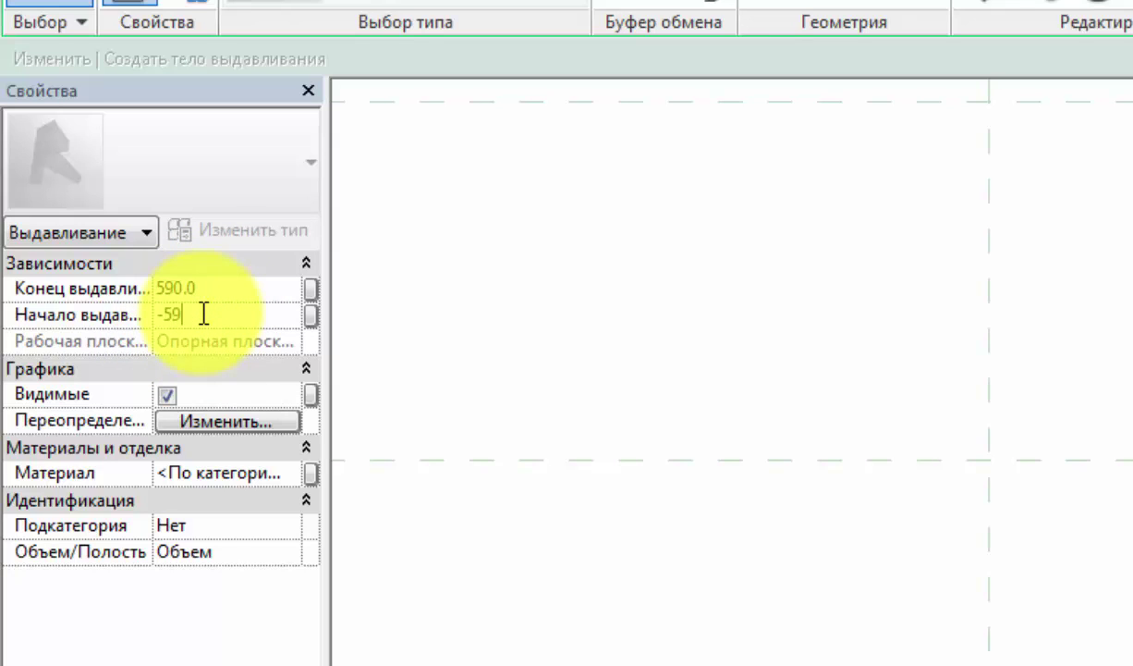
pyautogui.write('0')
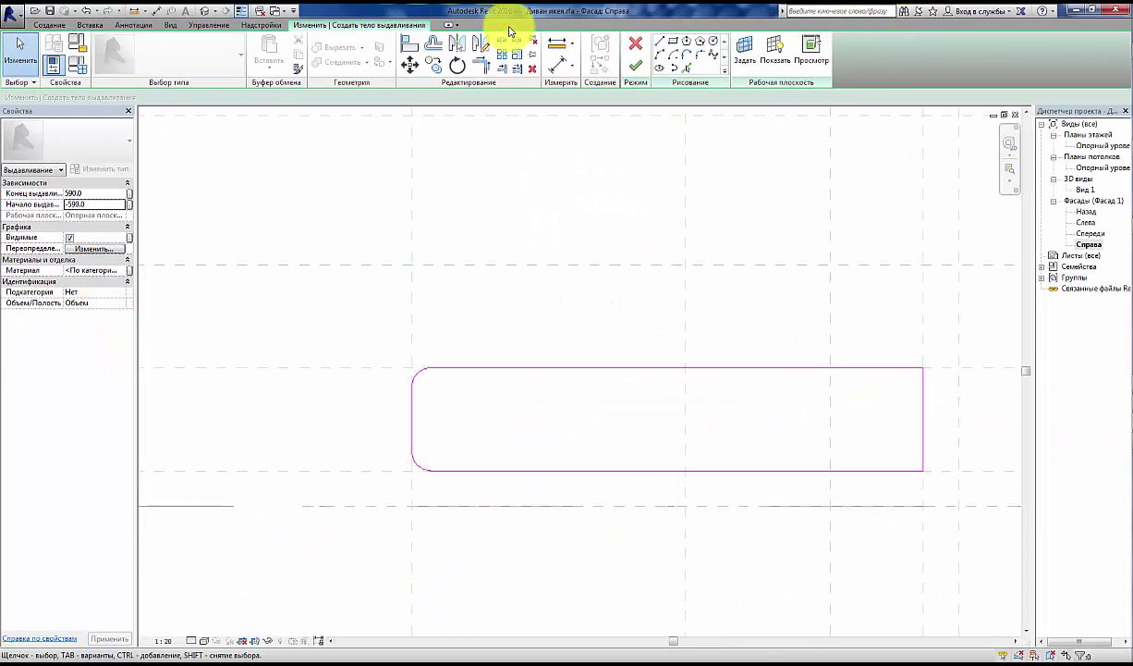
pyautogui.click(637, 70)
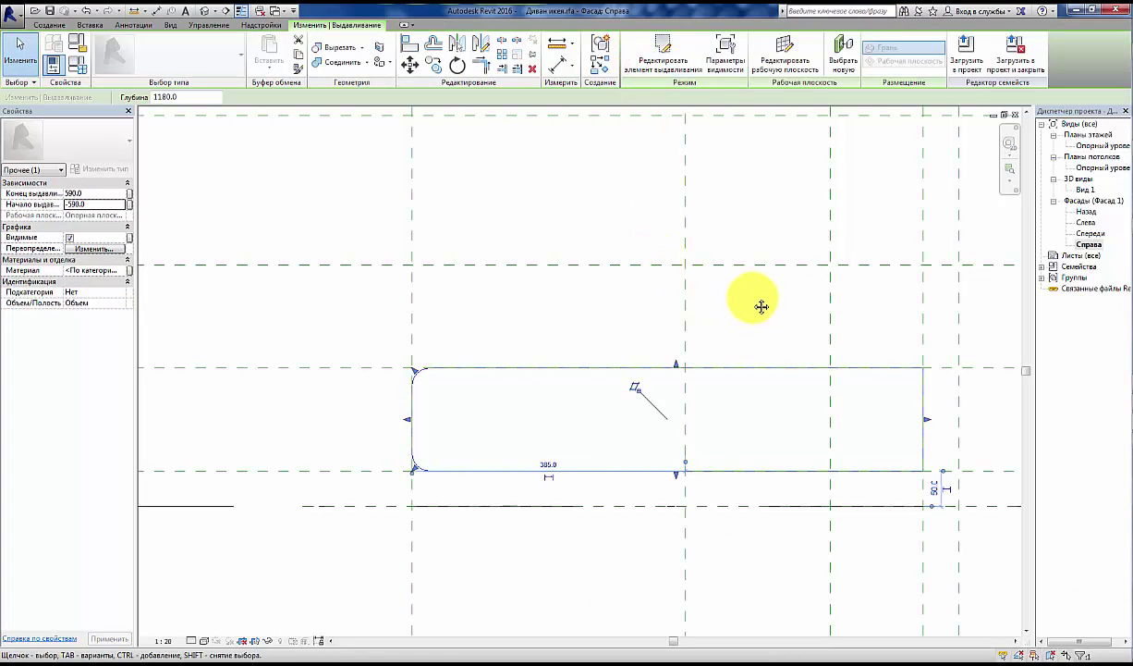
pyautogui.doubleClick(1086, 185)
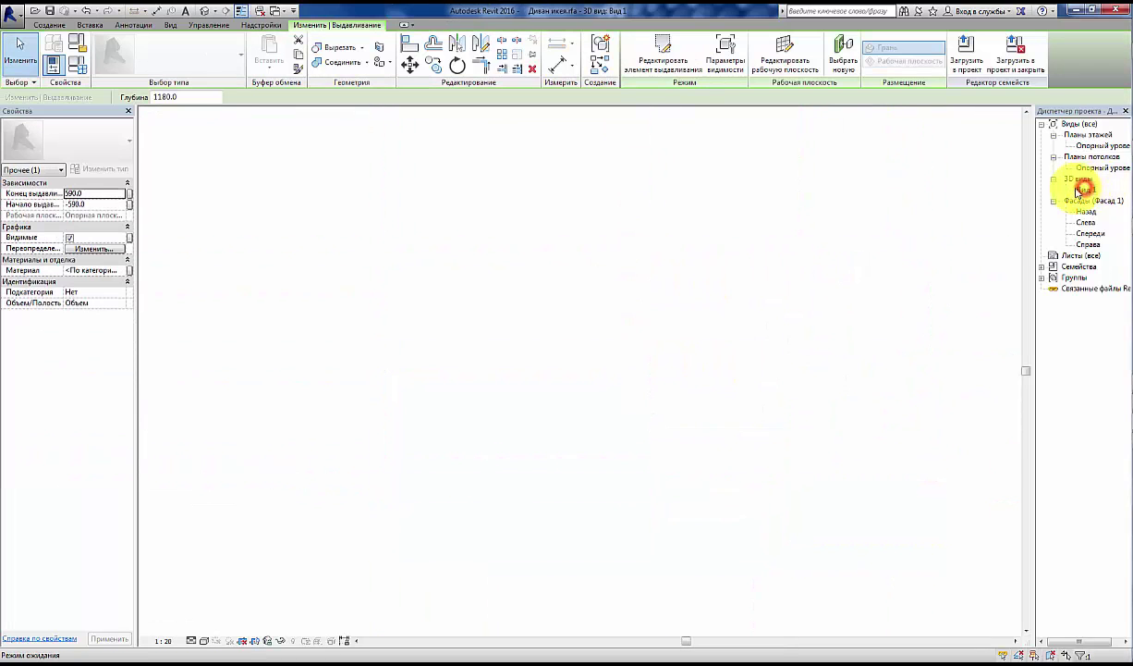
pyautogui.moveTo(805, 425); pyautogui.dragTo(753, 321, button='middle')
pyautogui.click(781, 393)
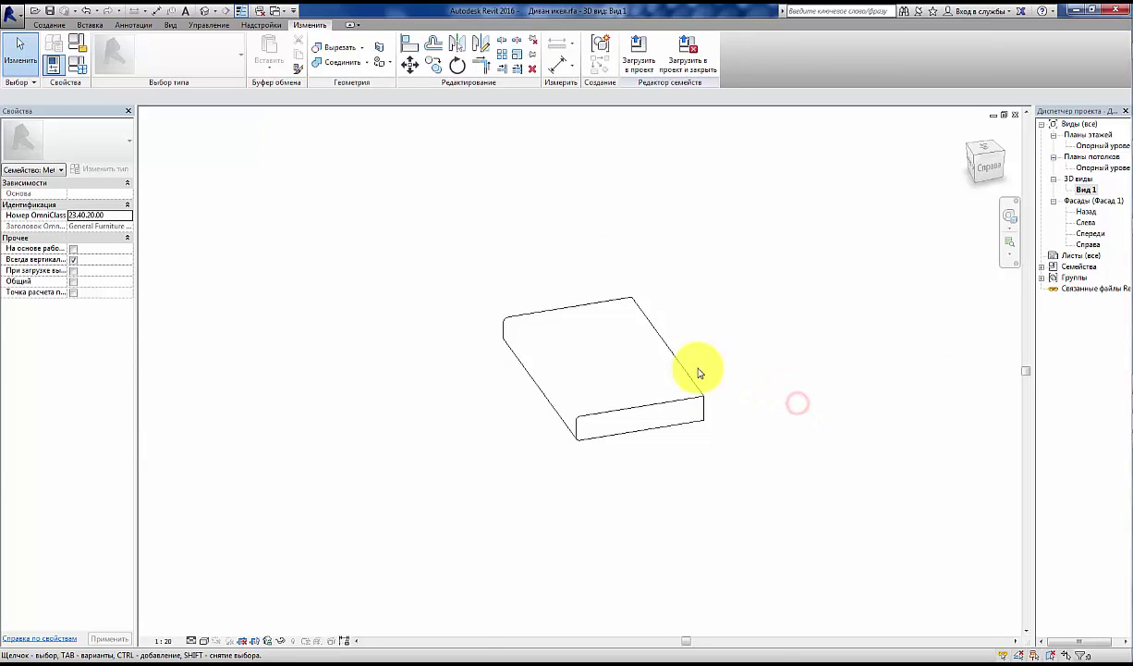
pyautogui.moveTo(610, 426)
pyautogui.keyDown('shift'); pyautogui.mouseDown(button='middle')
pyautogui.moveTo(711, 430)
pyautogui.moveTo(818, 357)
pyautogui.moveTo(775, 304)
pyautogui.moveTo(519, 260)
pyautogui.moveTo(523, 207)
pyautogui.moveTo(552, 342)
pyautogui.moveTo(669, 481)
pyautogui.moveTo(906, 458)
pyautogui.moveTo(988, 413)
pyautogui.moveTo(721, 458)
pyautogui.moveTo(585, 382)
pyautogui.moveTo(706, 398)
pyautogui.mouseUp(button='middle'); pyautogui.keyUp('shift')
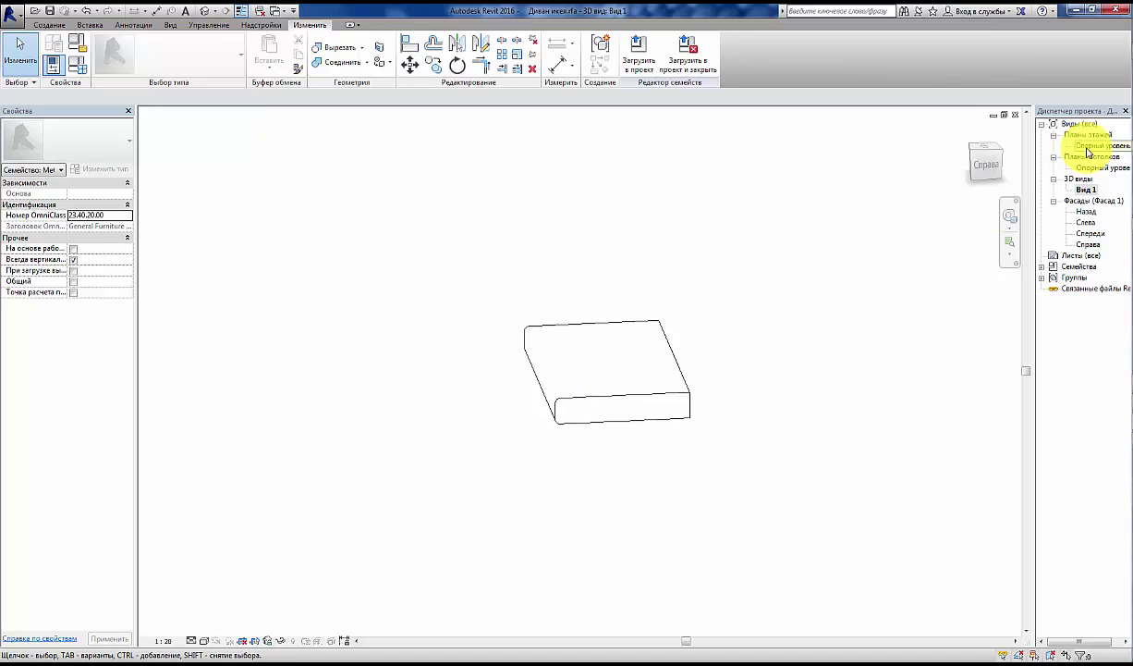
# Step: Copy the seat slab from its bottom-left to top-left corner, stacking it 145 higher
pyautogui.doubleClick(1092, 234)
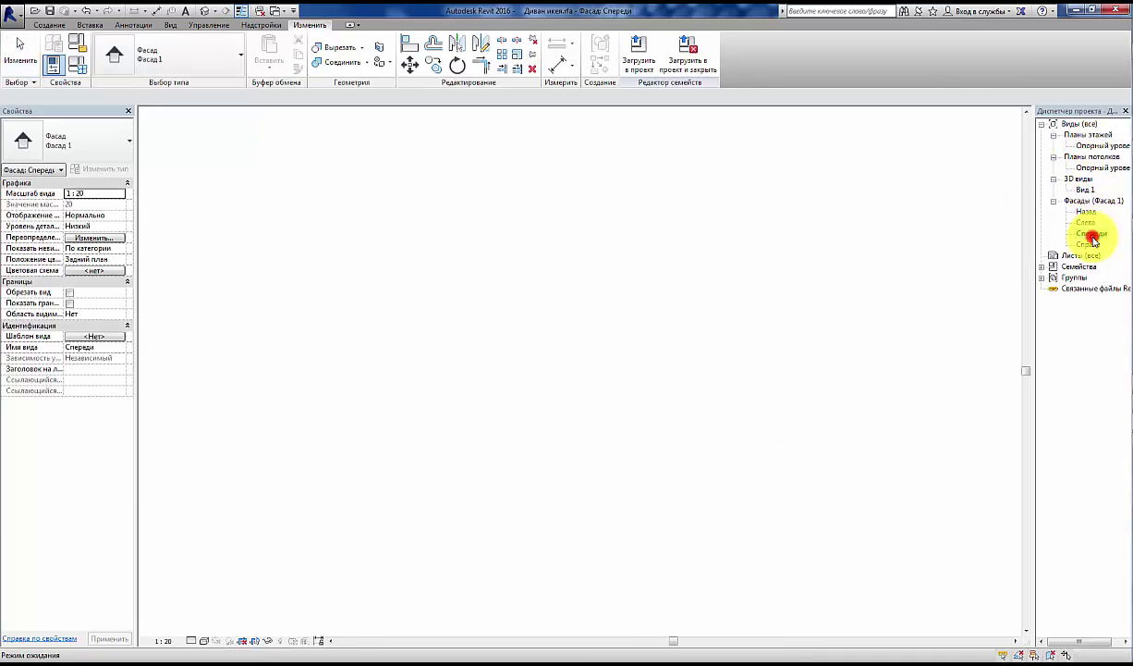
pyautogui.moveTo(749, 466); pyautogui.dragTo(764, 418, button='middle')
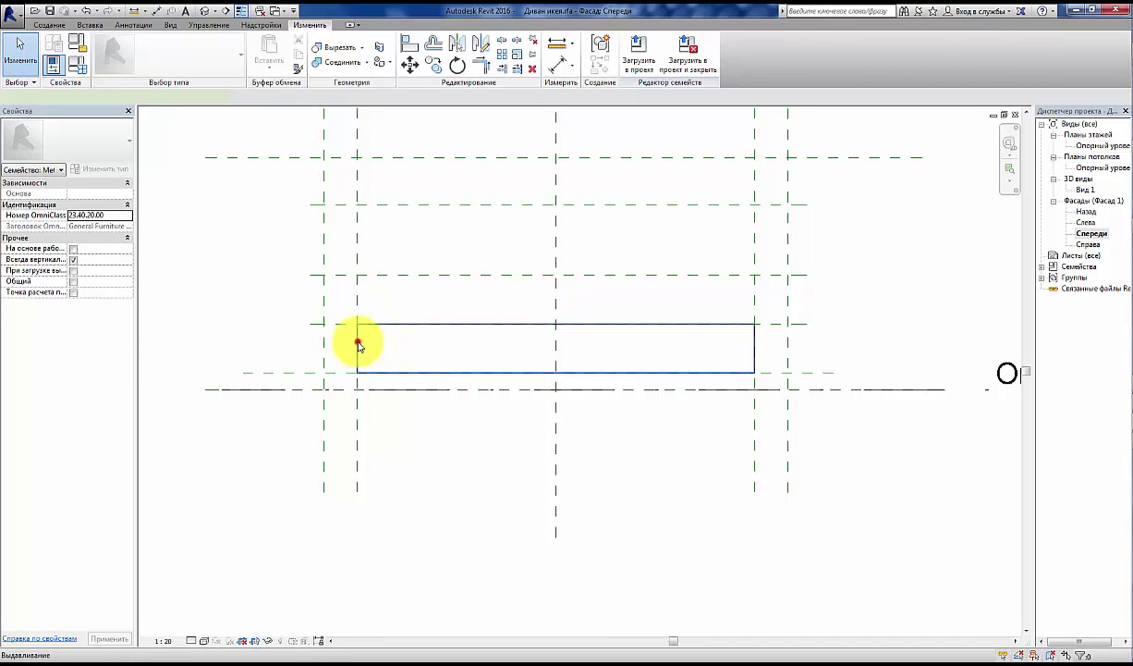
pyautogui.click(359, 344)
pyautogui.scroll(2, 435, 331)
pyautogui.scroll(1, 444, 319)
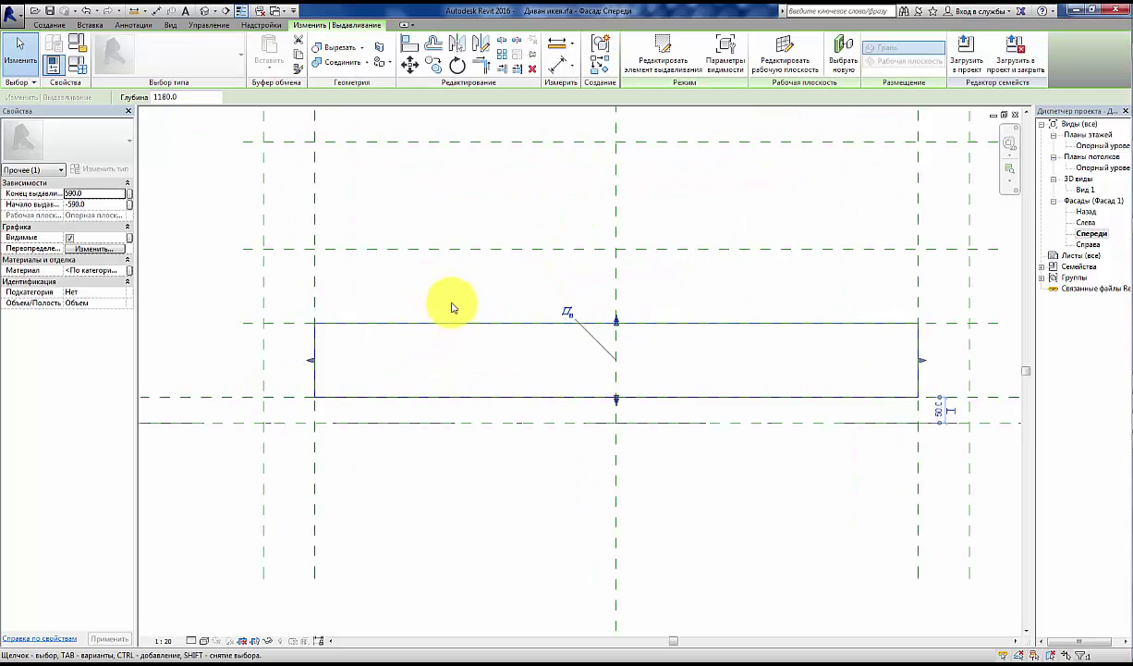
pyautogui.click(432, 63)
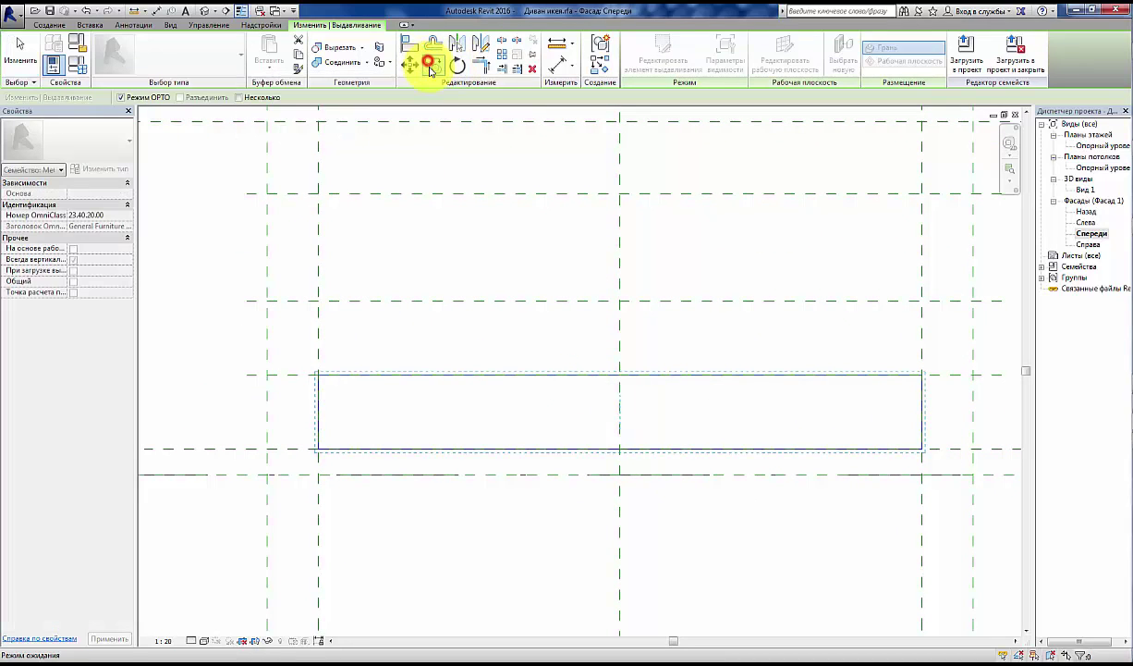
pyautogui.click(319, 452)
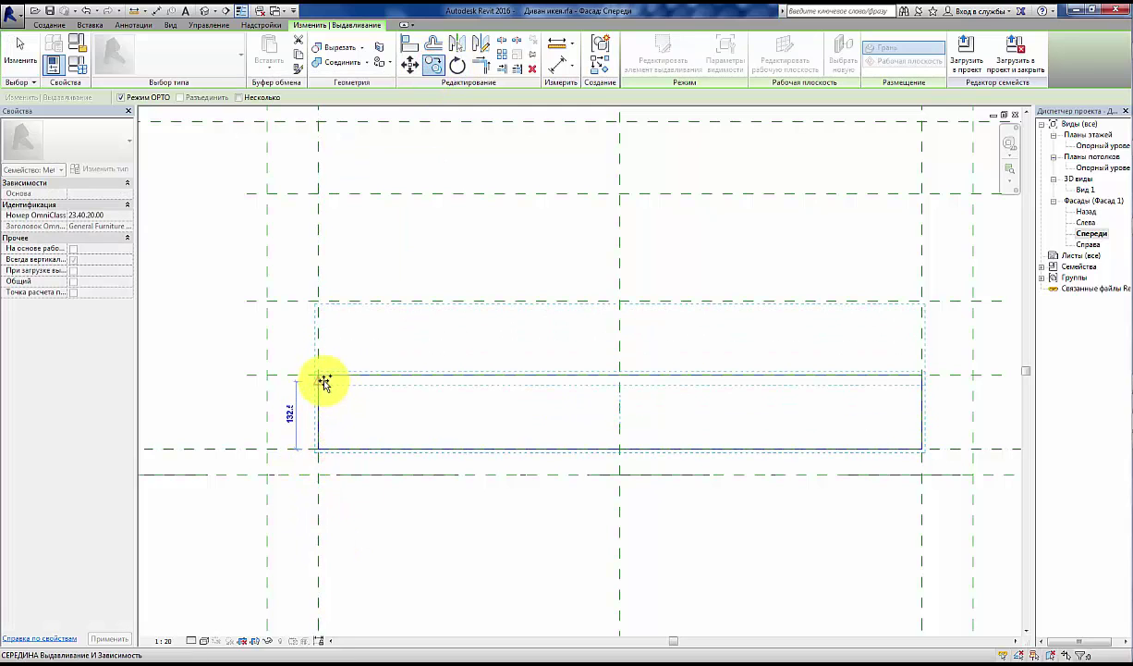
pyautogui.scroll(2, 321, 375)
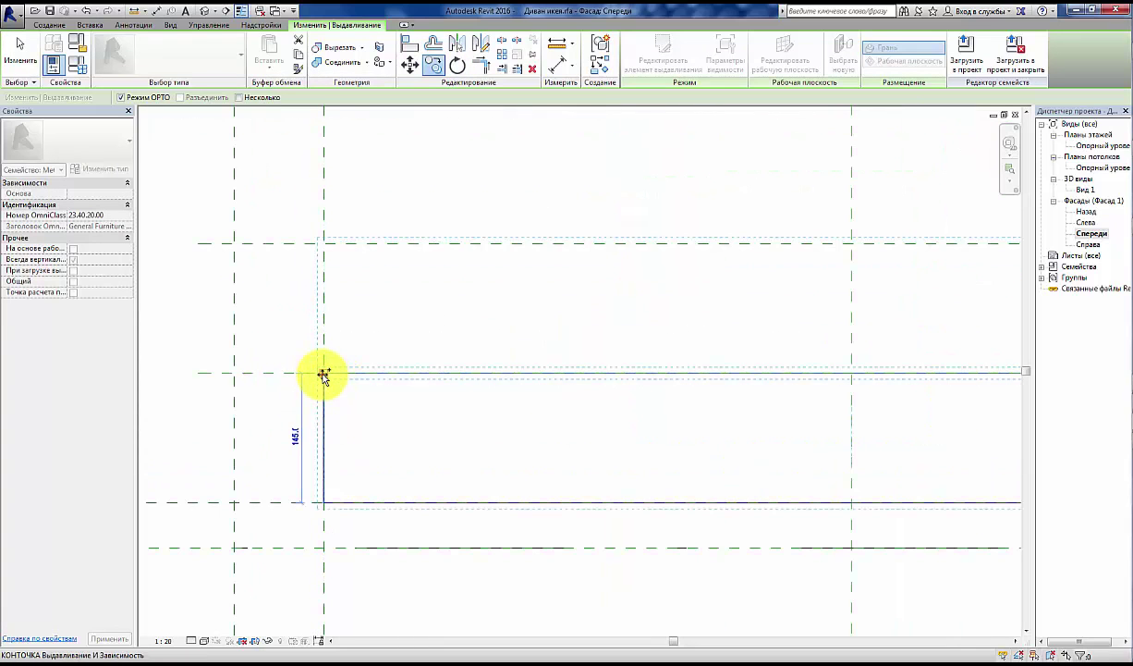
pyautogui.click(323, 375)
pyautogui.scroll(-2, 236, 421)
pyautogui.scroll(-1, 215, 430)
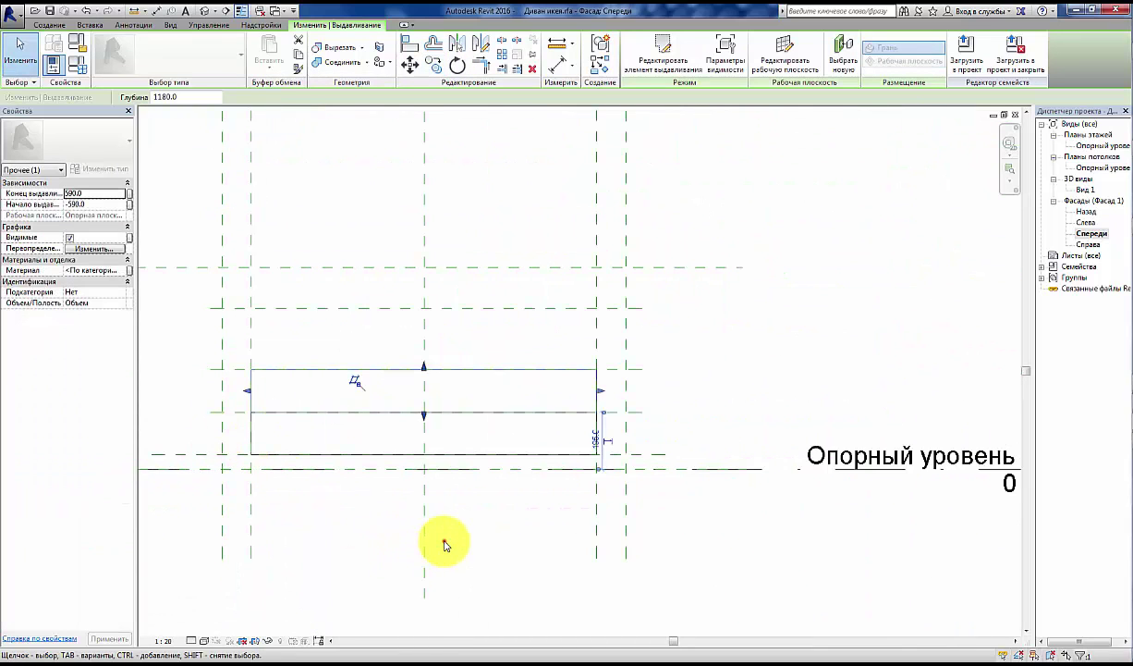
pyautogui.click(444, 545)
pyautogui.moveTo(443, 539); pyautogui.dragTo(516, 496, button='middle')
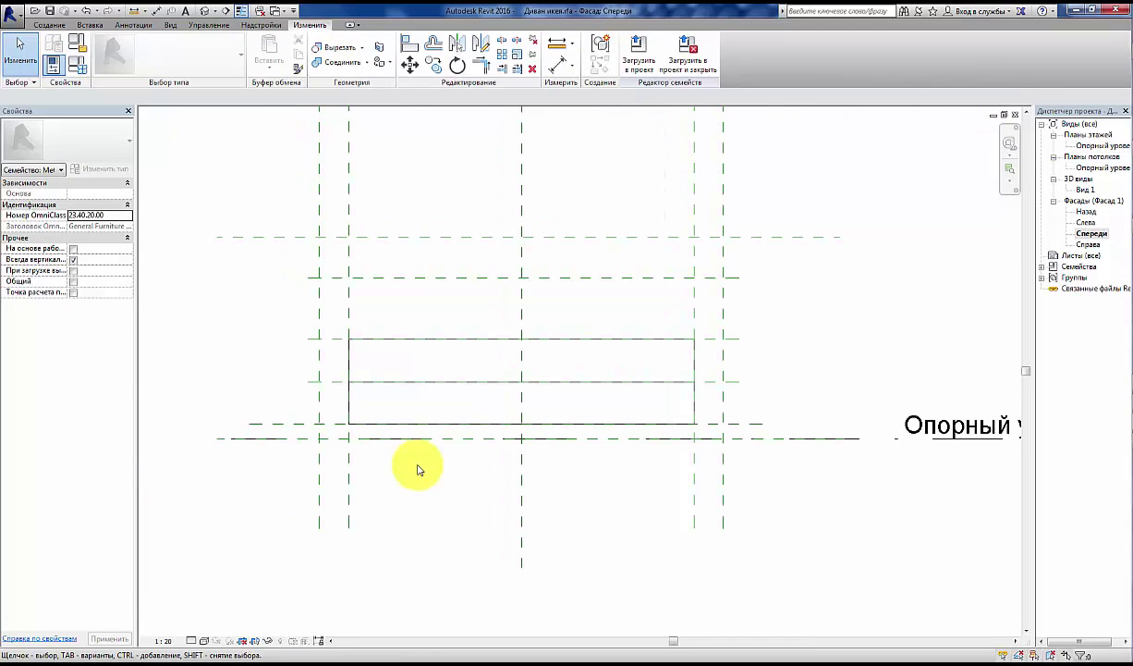
pyautogui.moveTo(393, 336); pyautogui.dragTo(405, 349, button='middle')
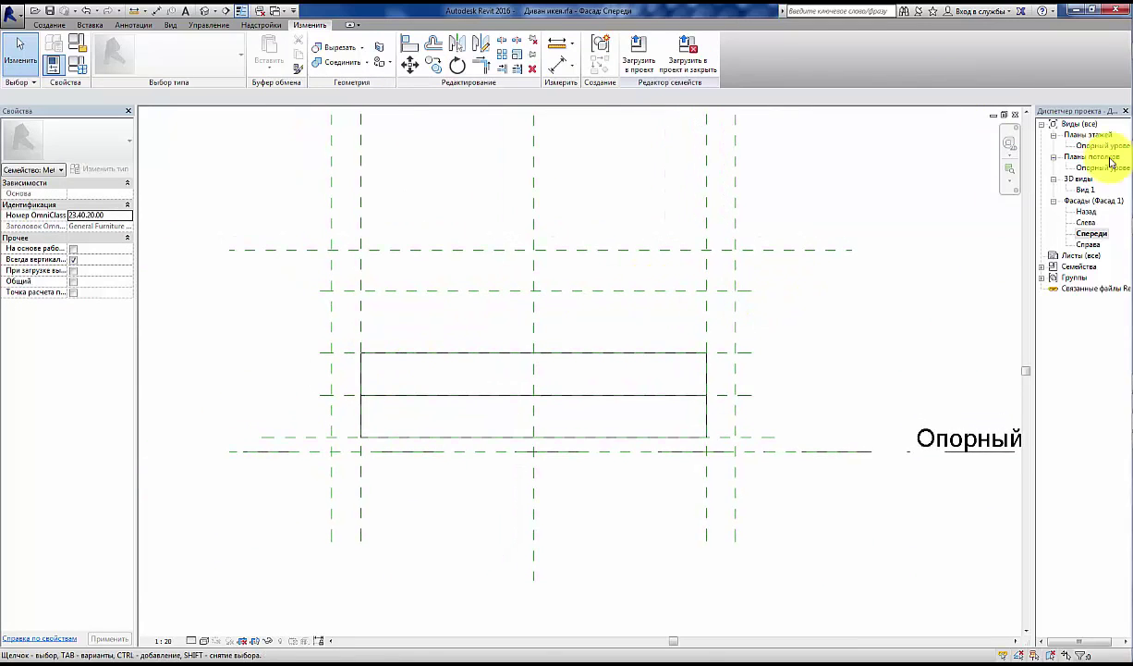
# Step: In the right elevation, start an extrusion and draw a rectangle enclosing the stacked seat
pyautogui.doubleClick(1088, 244)
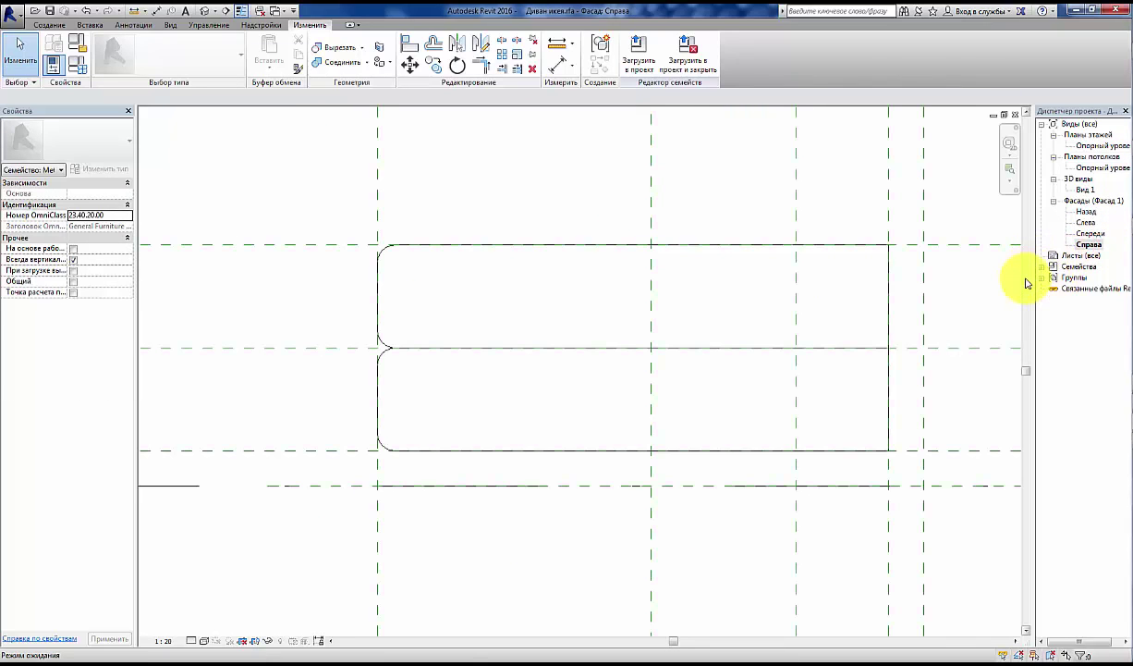
pyautogui.moveTo(721, 351); pyautogui.dragTo(610, 337, button='middle')
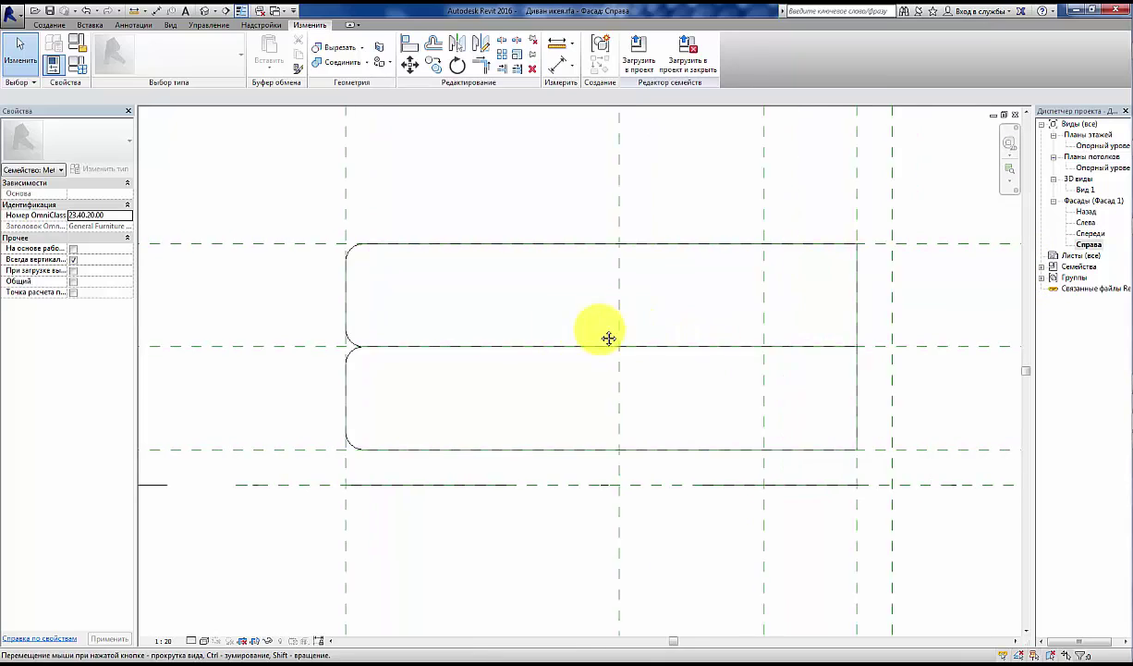
pyautogui.scroll(-3, 552, 380)
pyautogui.moveTo(552, 380); pyautogui.dragTo(602, 452, button='middle')
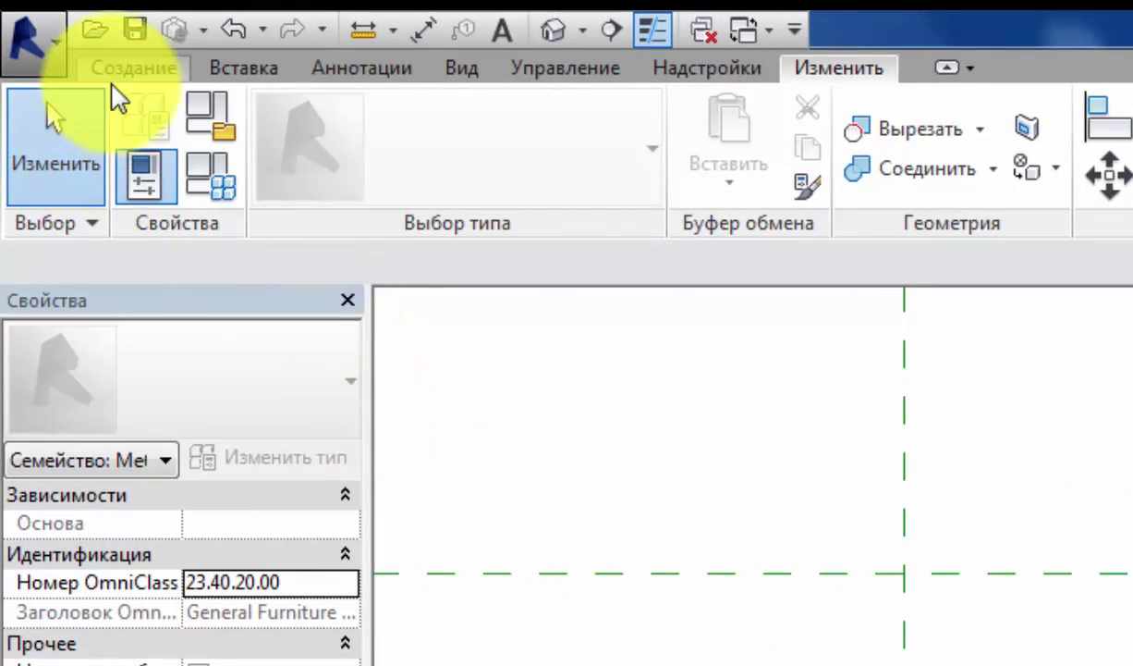
pyautogui.click(134, 67)
pyautogui.click(323, 118)
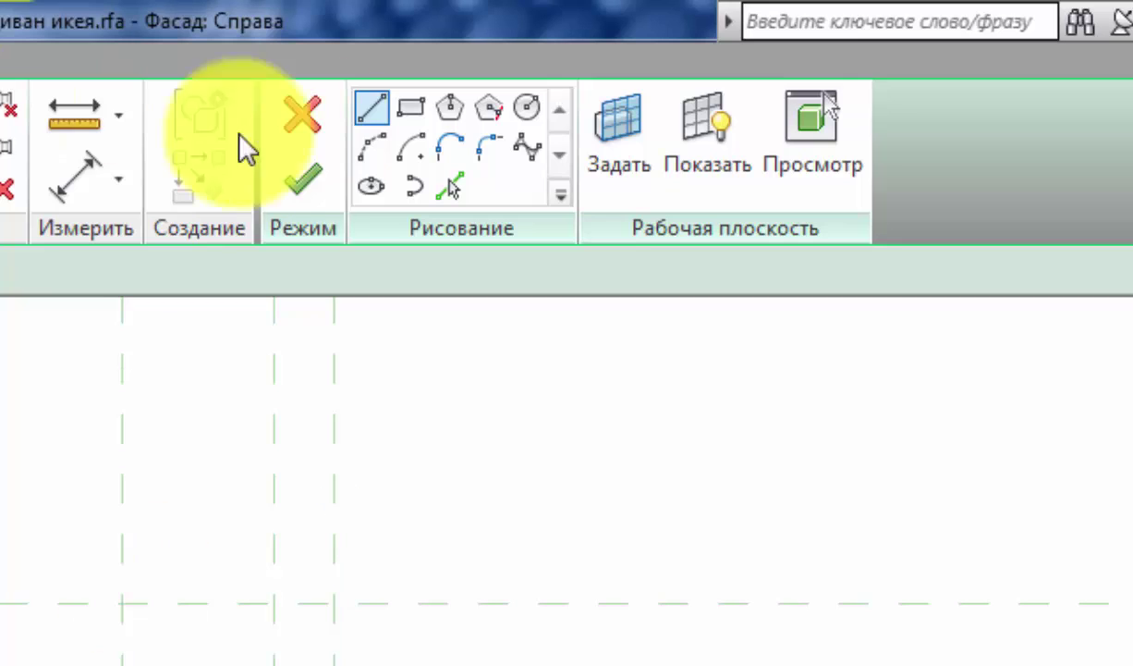
pyautogui.click(506, 83)
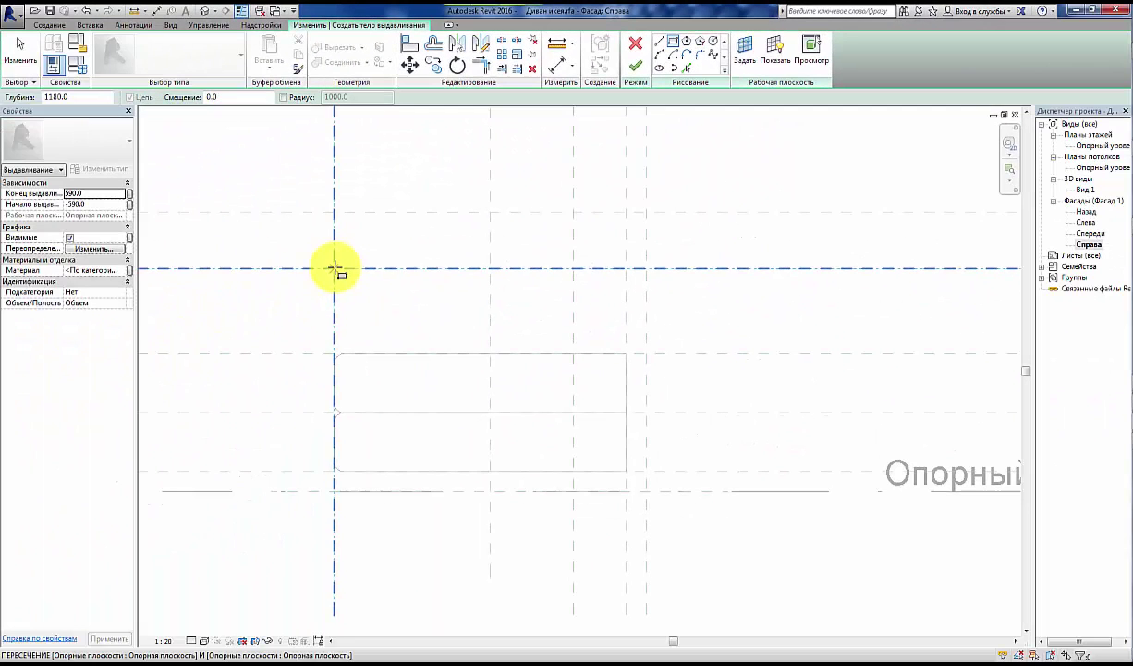
pyautogui.click(334, 268)
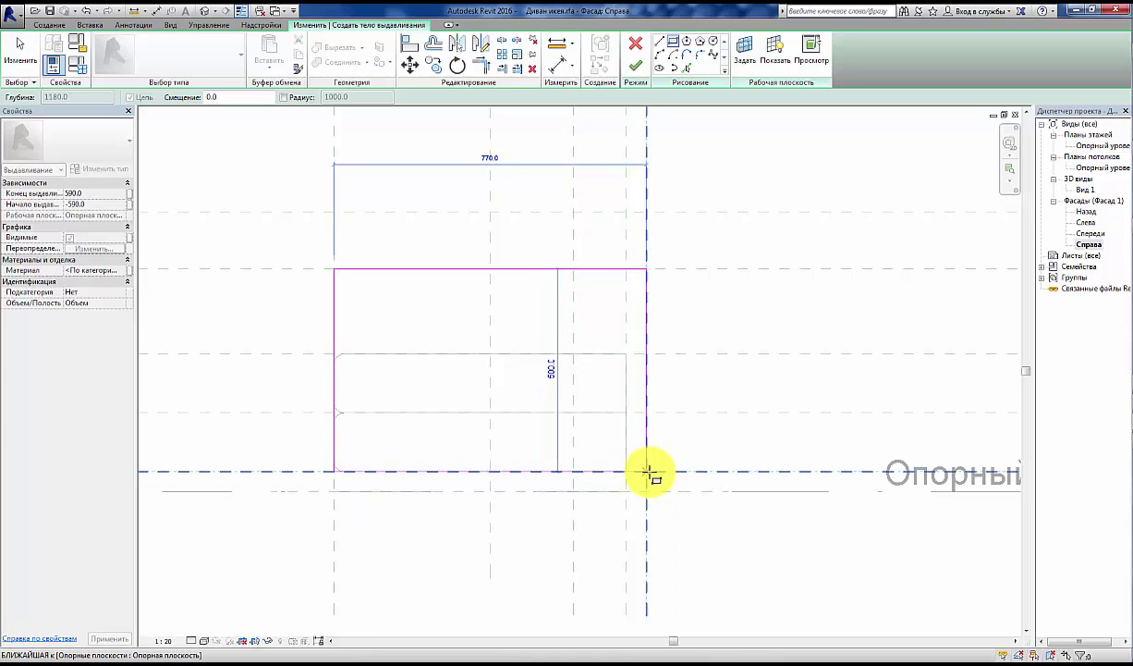
pyautogui.click(648, 473)
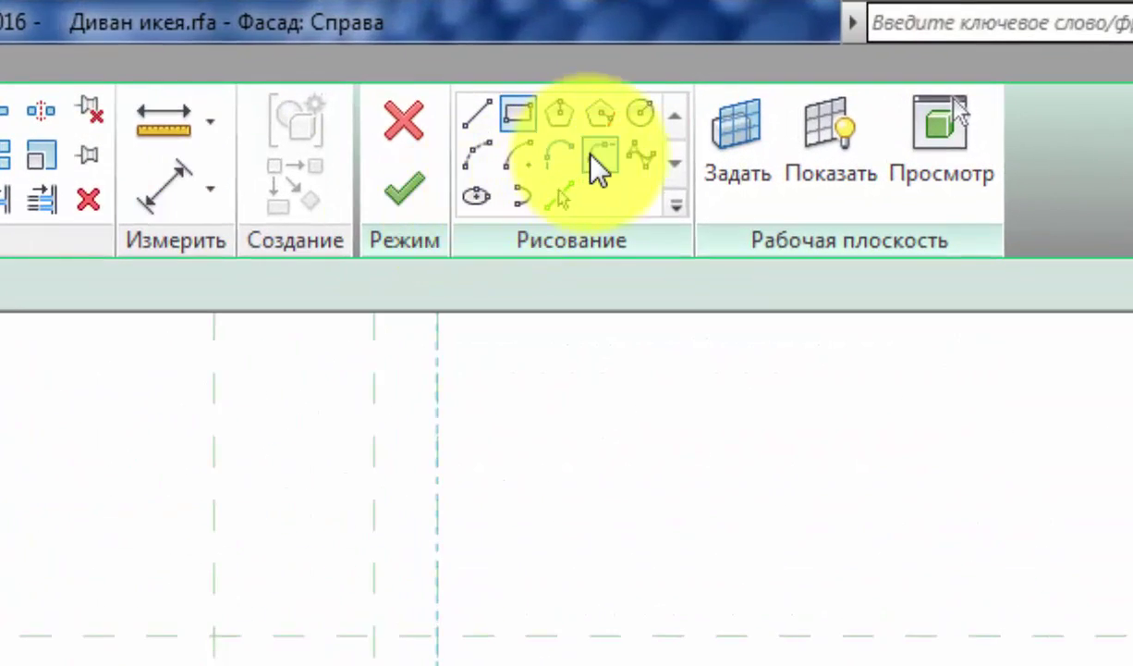
# Step: Round the armrest rectangle's top-left corner with a fillet arc
pyautogui.click(644, 112)
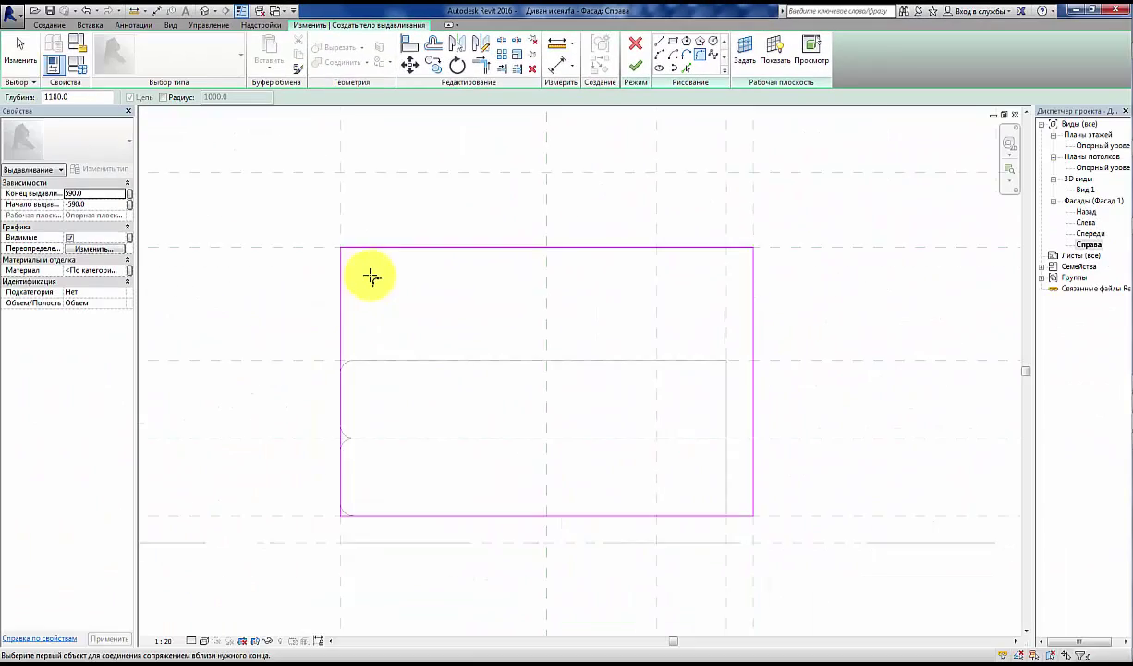
pyautogui.scroll(3, 355, 254)
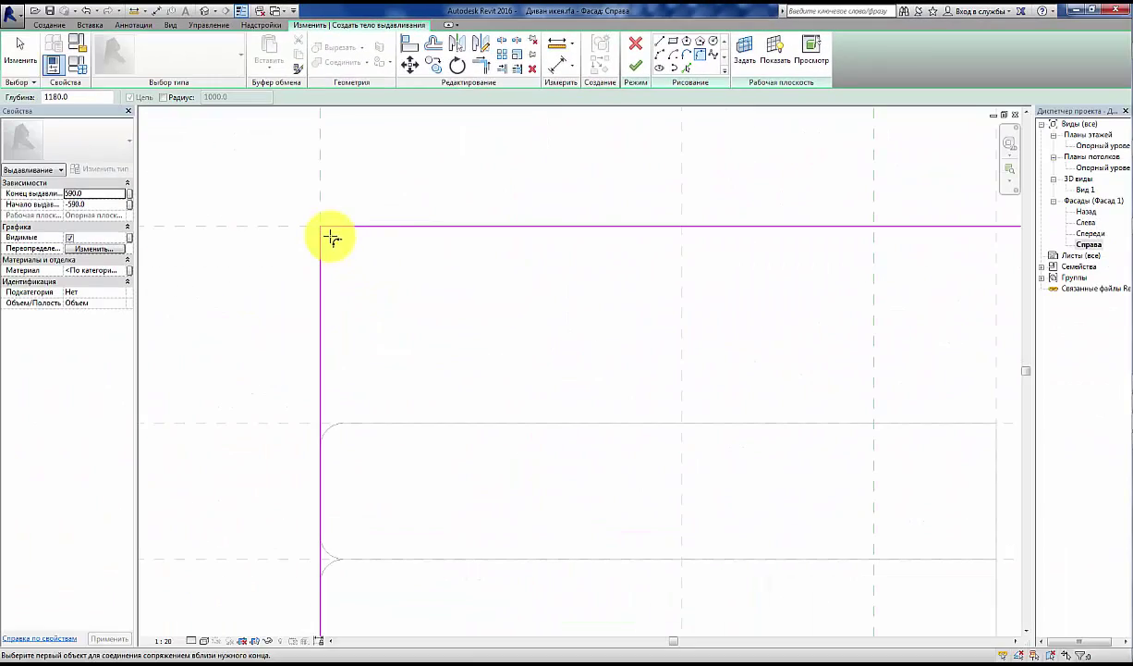
pyautogui.click(361, 226)
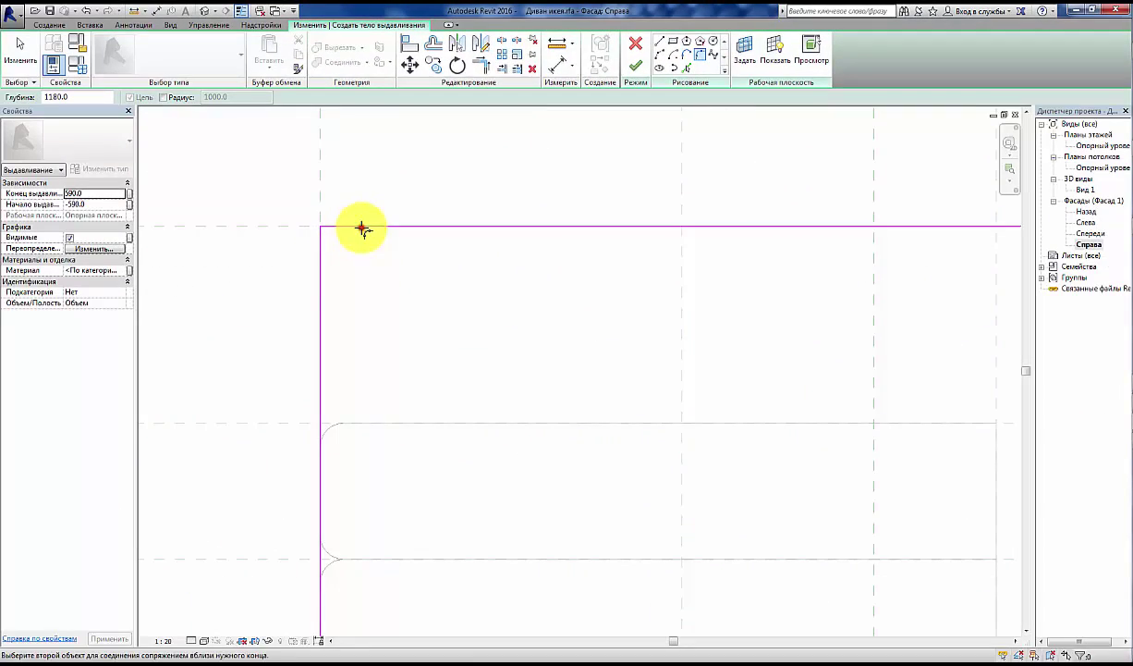
pyautogui.click(322, 275)
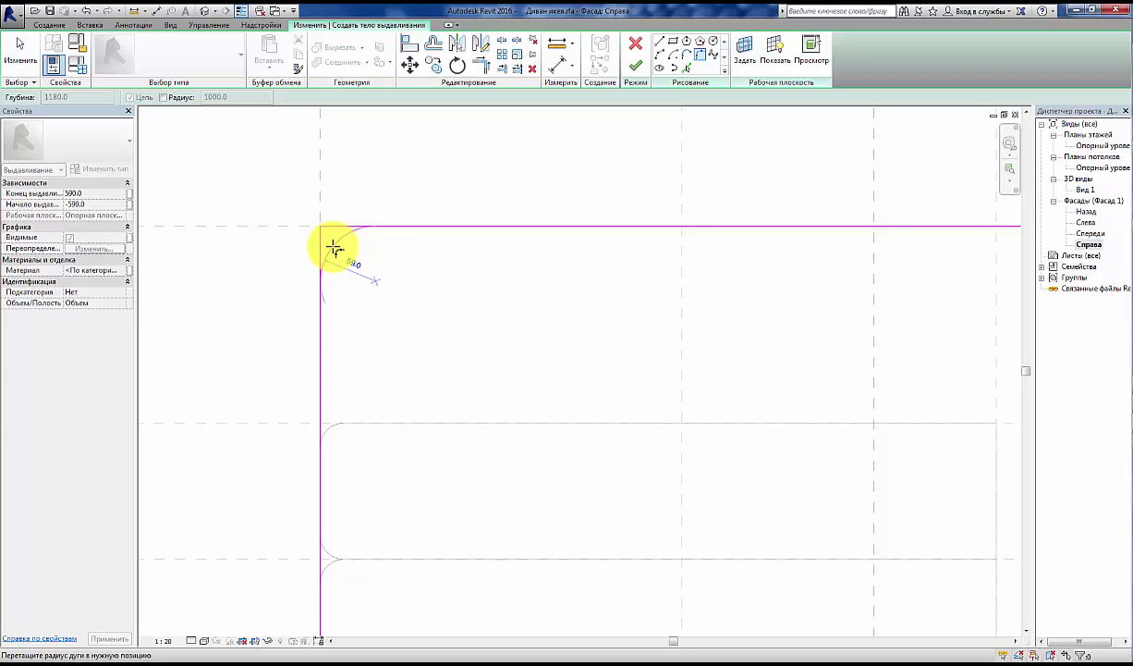
pyautogui.click(333, 248)
pyautogui.scroll(-2, 338, 296)
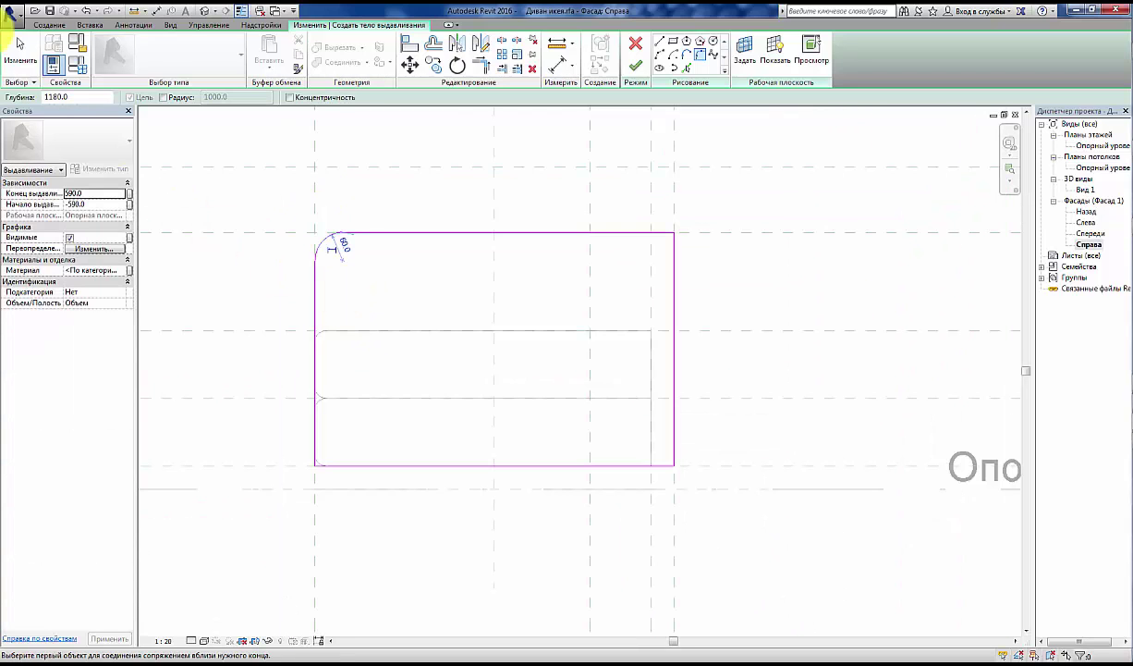
pyautogui.click(17, 44)
pyautogui.click(239, 216)
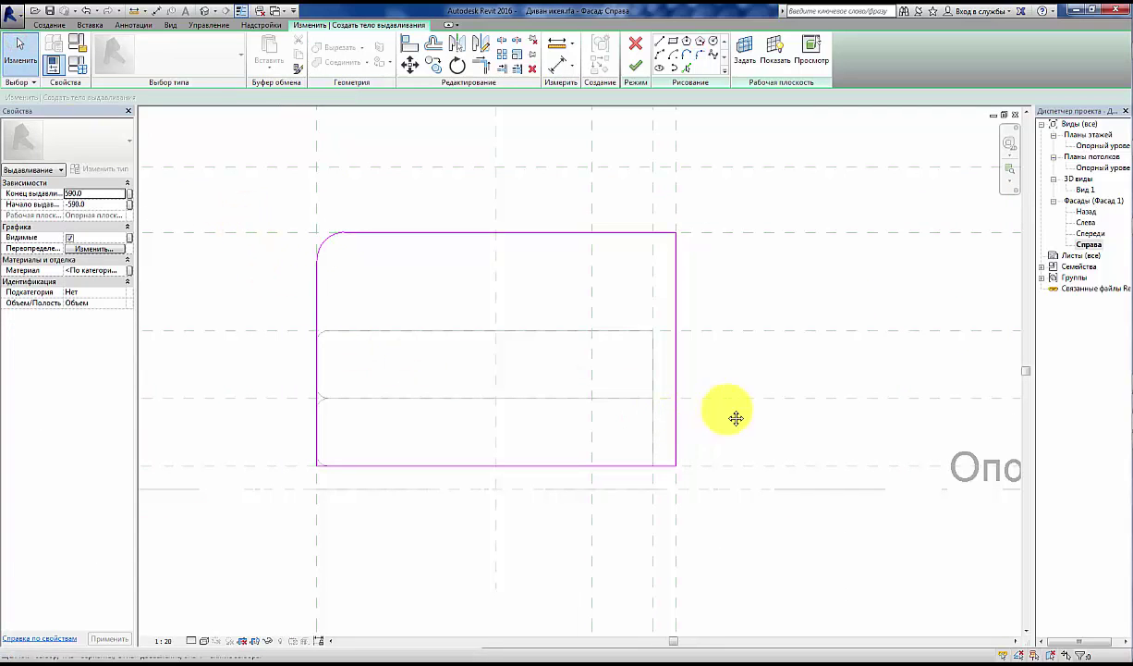
# Step: Set the armrest extrusion to run from 590 to 690 and finish it as a solid
pyautogui.moveTo(617, 388); pyautogui.dragTo(648, 391, button='middle')
pyautogui.write('590')
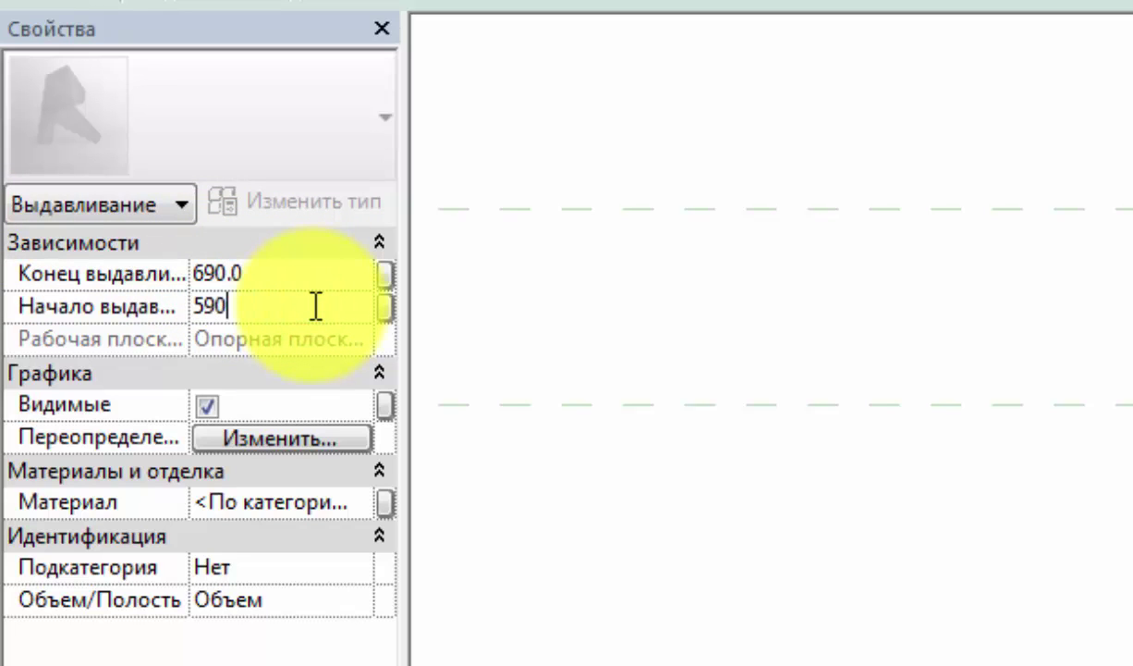
pyautogui.press('Return')
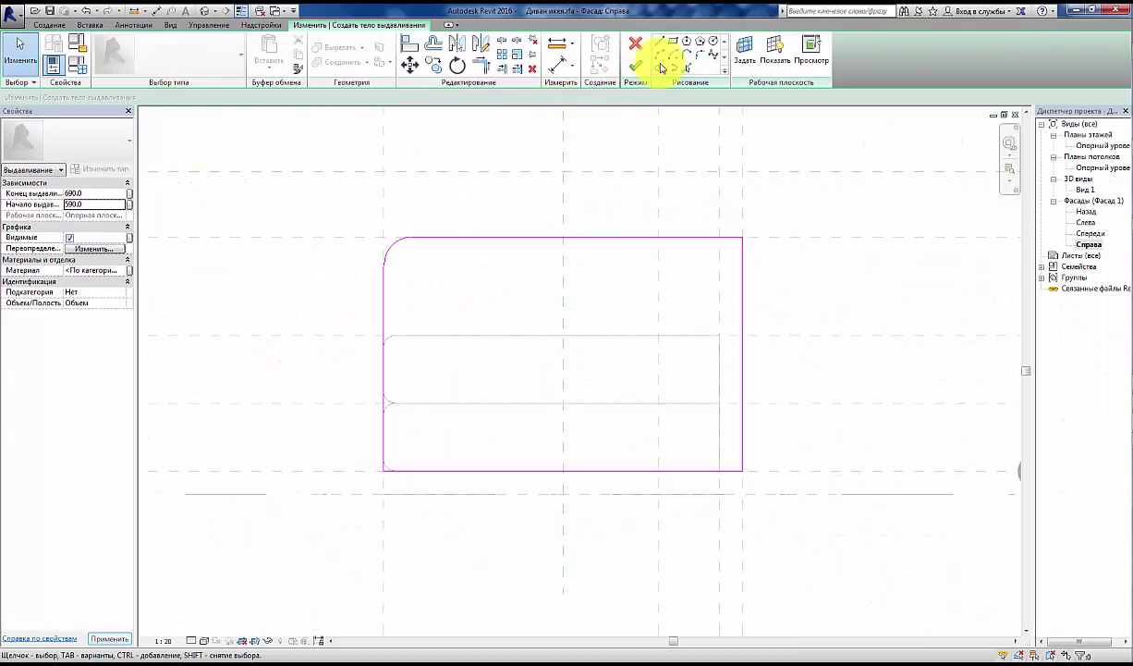
pyautogui.click(633, 65)
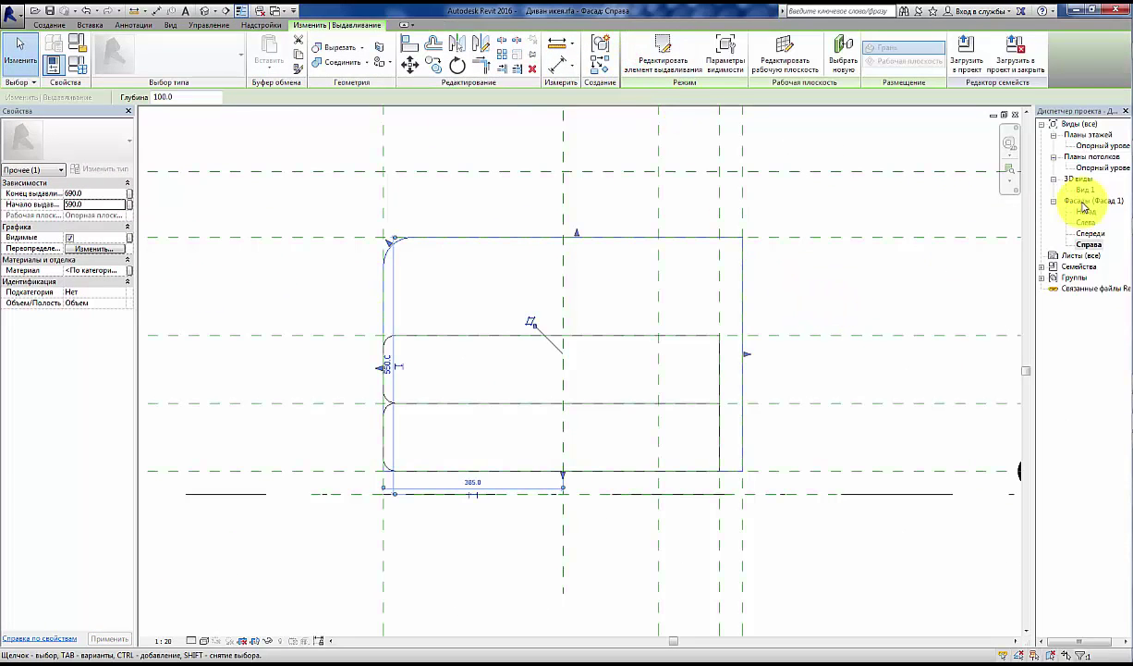
# Step: Open the Опорный уровень plan, recentre it, and select the narrow armrest extrusion
pyautogui.doubleClick(1088, 148)
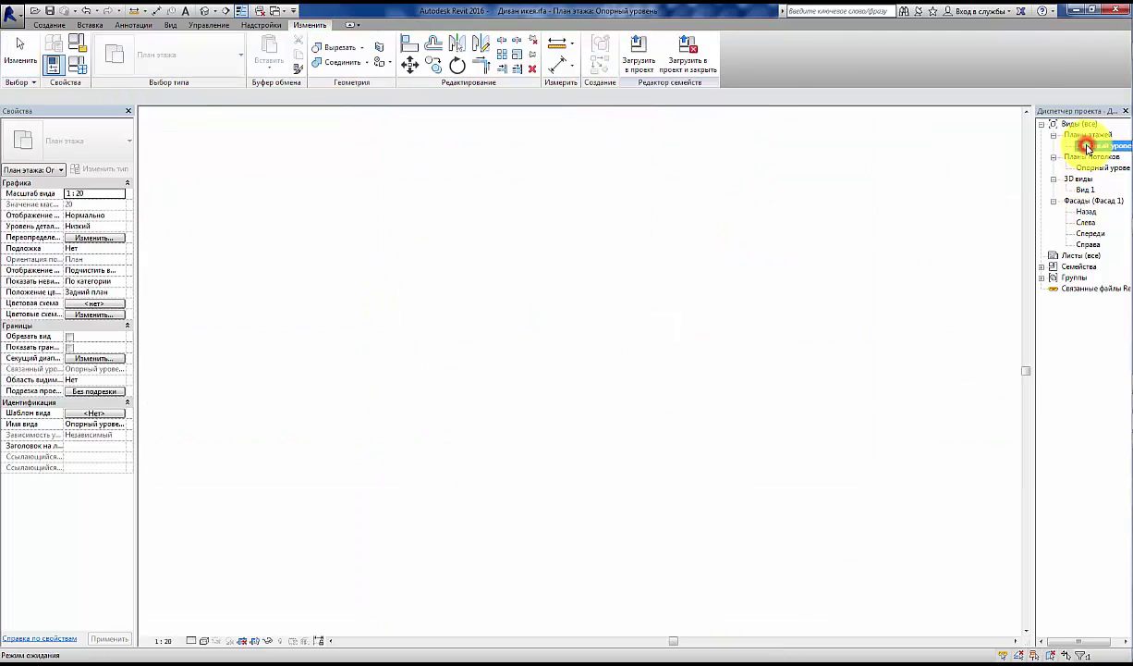
pyautogui.moveTo(610, 370); pyautogui.dragTo(510, 342, button='middle')
pyautogui.scroll(-2, 510, 343)
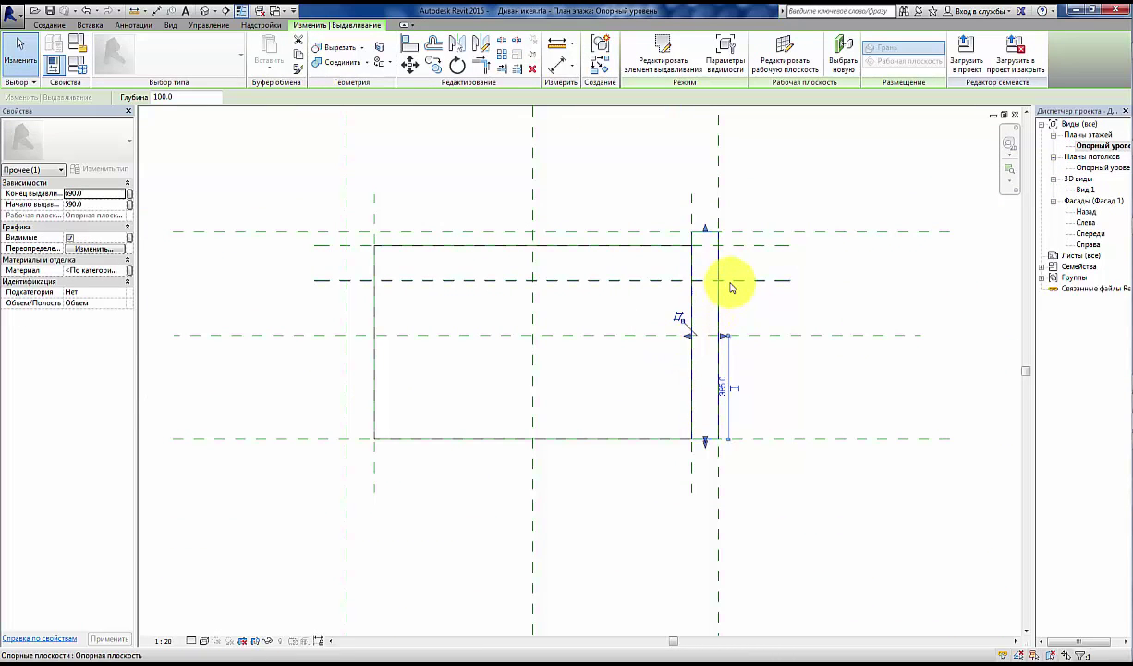
pyautogui.moveTo(764, 308); pyautogui.dragTo(719, 261, button='middle')
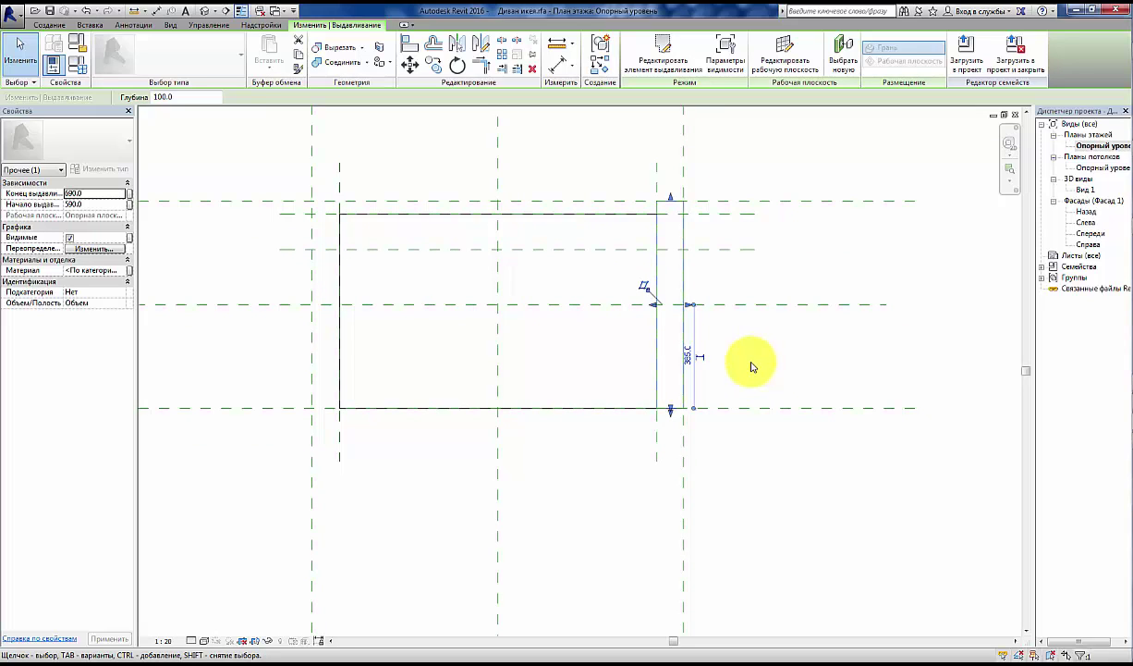
pyautogui.click(750, 367)
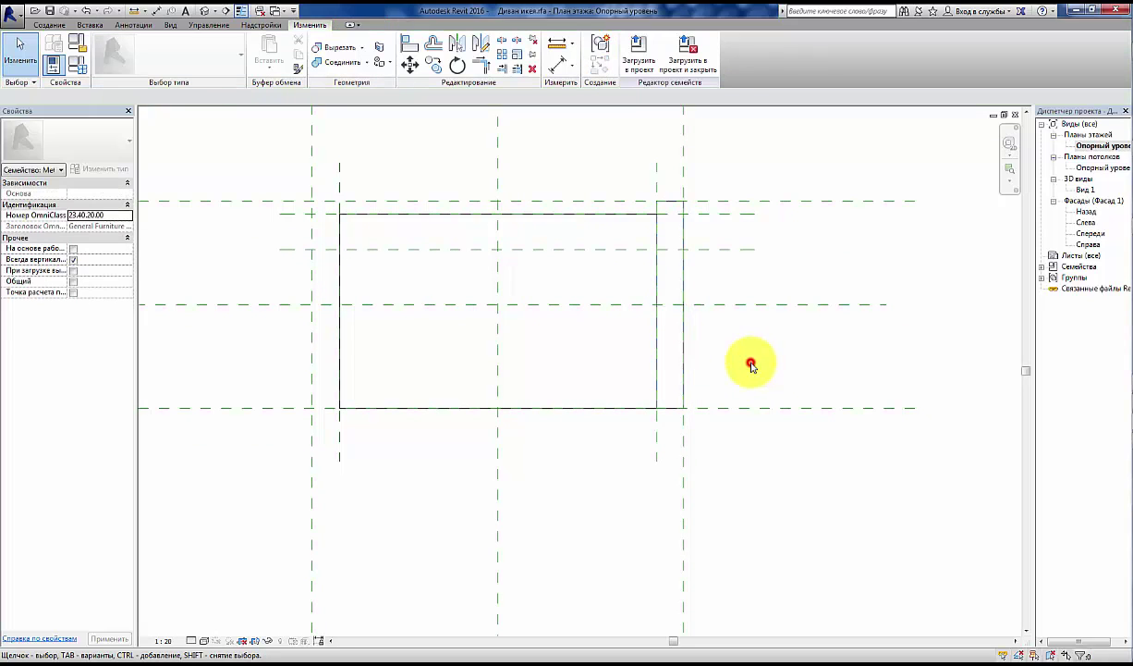
pyautogui.click(662, 205)
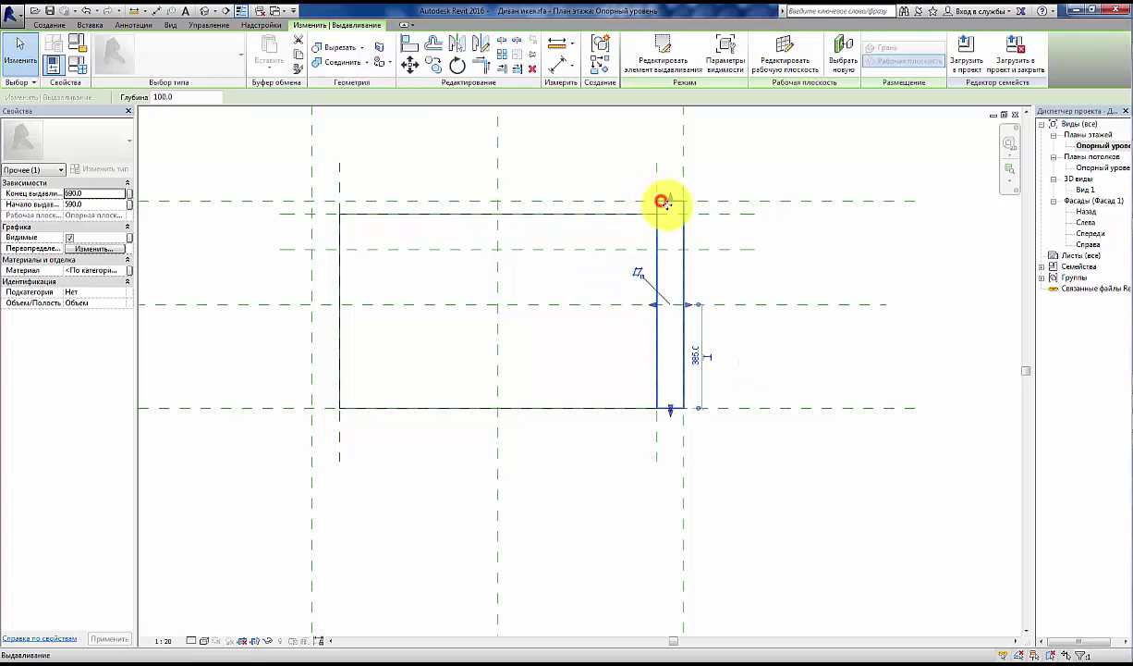
# Step: Orbit around the new armrest beside the seat base in 3D view Вид 1
pyautogui.doubleClick(1081, 189)
pyautogui.click(795, 365)
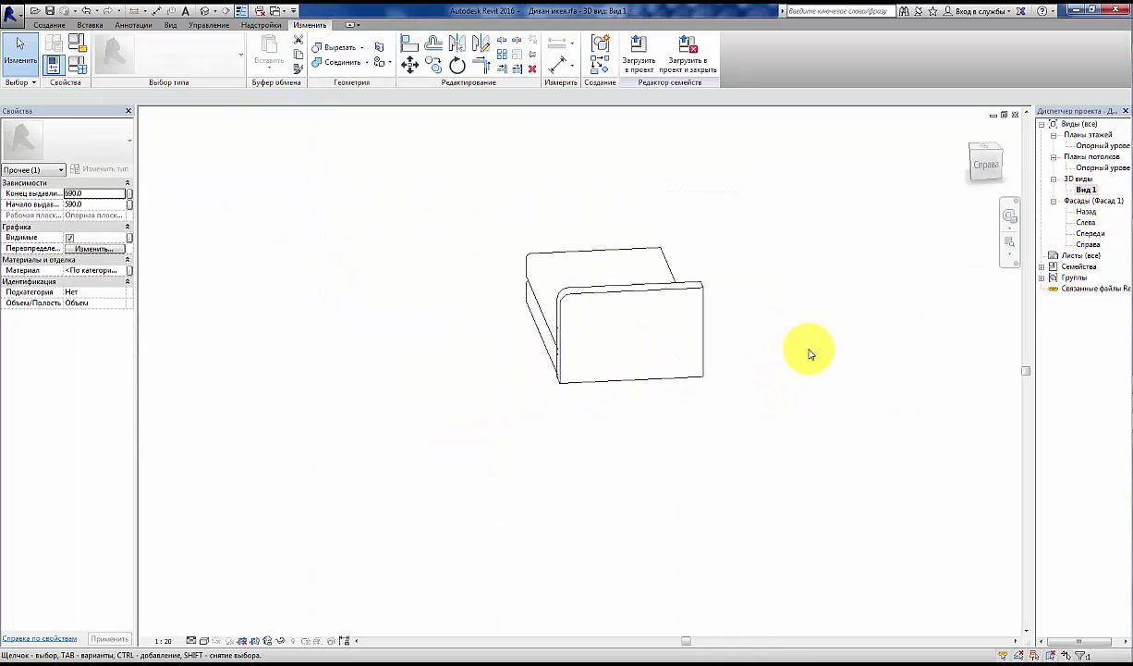
pyautogui.moveTo(585, 347)
pyautogui.keyDown('shift'); pyautogui.mouseDown(button='middle')
pyautogui.moveTo(819, 404)
pyautogui.moveTo(784, 349)
pyautogui.moveTo(705, 303)
pyautogui.moveTo(731, 303)
pyautogui.moveTo(769, 429)
pyautogui.moveTo(862, 391)
pyautogui.mouseUp(button='middle'); pyautogui.keyUp('shift')
pyautogui.keyDown('shift'); pyautogui.moveTo(802, 372); pyautogui.dragTo(833, 364, button='middle'); pyautogui.keyUp('shift')
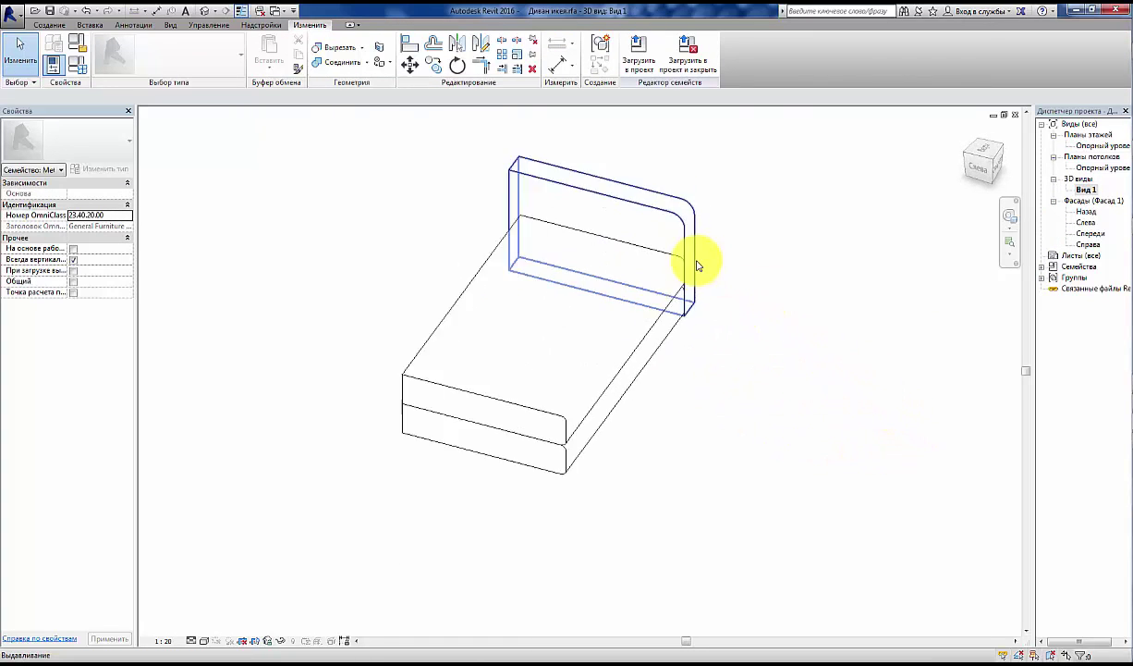
pyautogui.scroll(5, 698, 265)
pyautogui.moveTo(734, 346)
pyautogui.keyDown('shift'); pyautogui.mouseDown(button='middle')
pyautogui.moveTo(796, 307)
pyautogui.moveTo(794, 344)
pyautogui.moveTo(741, 360)
pyautogui.moveTo(504, 313)
pyautogui.mouseUp(button='middle'); pyautogui.keyUp('shift')
pyautogui.scroll(-5, 527, 333)
pyautogui.scroll(-2, 574, 369)
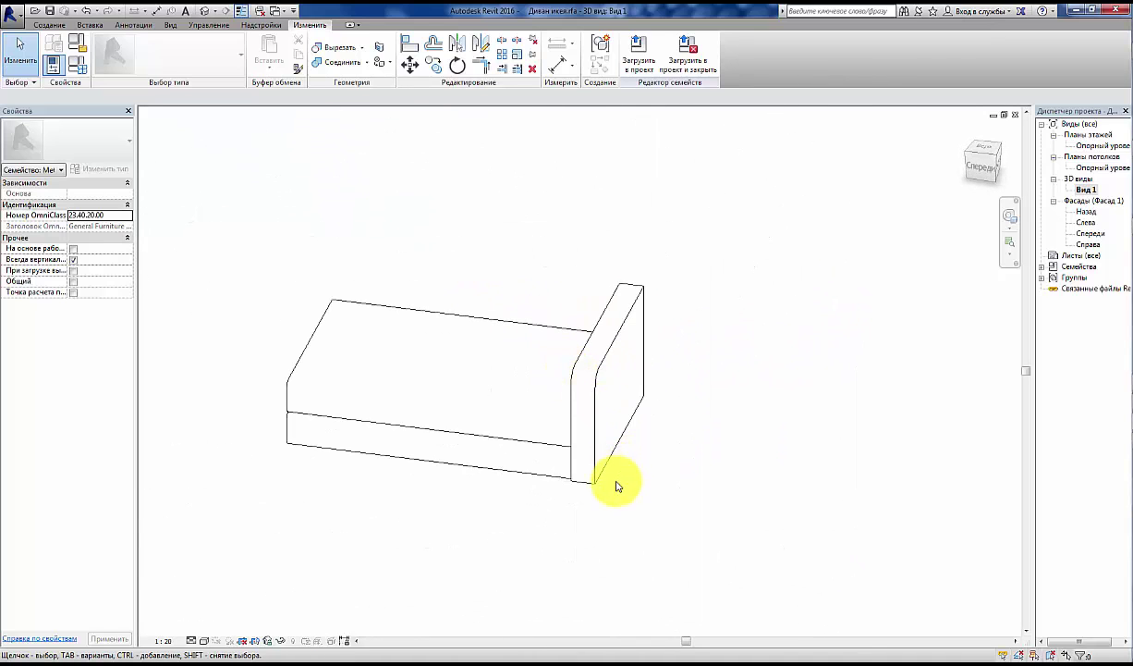
# Step: Nudge the armrest extrusion slightly sideways, orbit to a side-on angle, and return to Опорный уровень
pyautogui.click(593, 435)
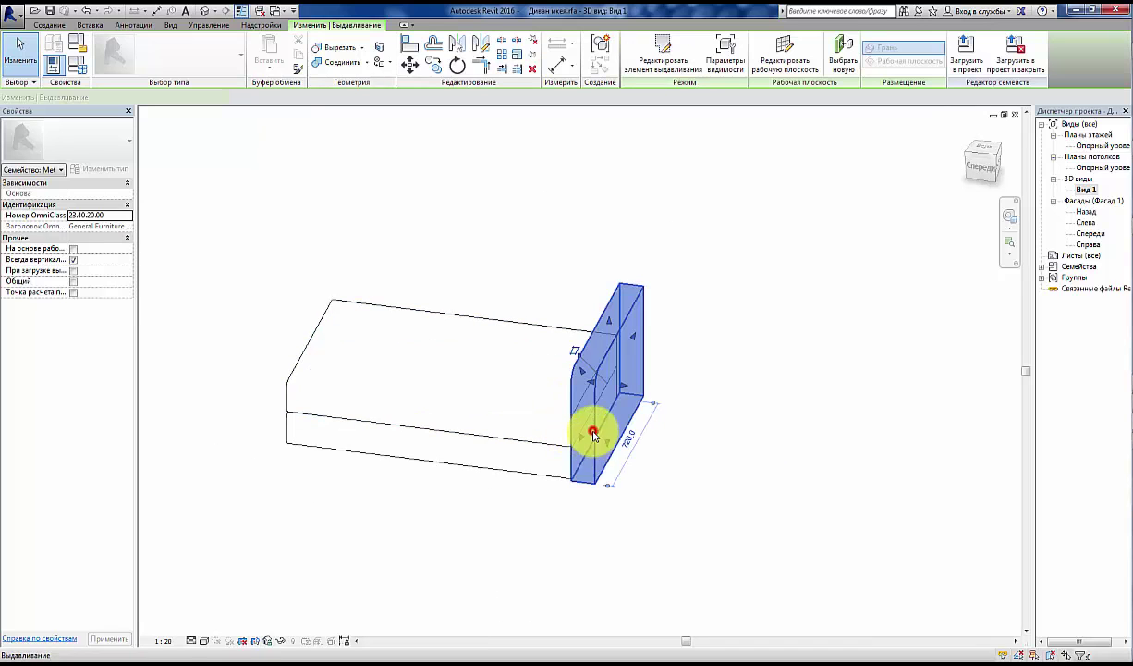
pyautogui.scroll(2, 592, 480)
pyautogui.scroll(1, 592, 480)
pyautogui.moveTo(595, 480); pyautogui.dragTo(610, 480)
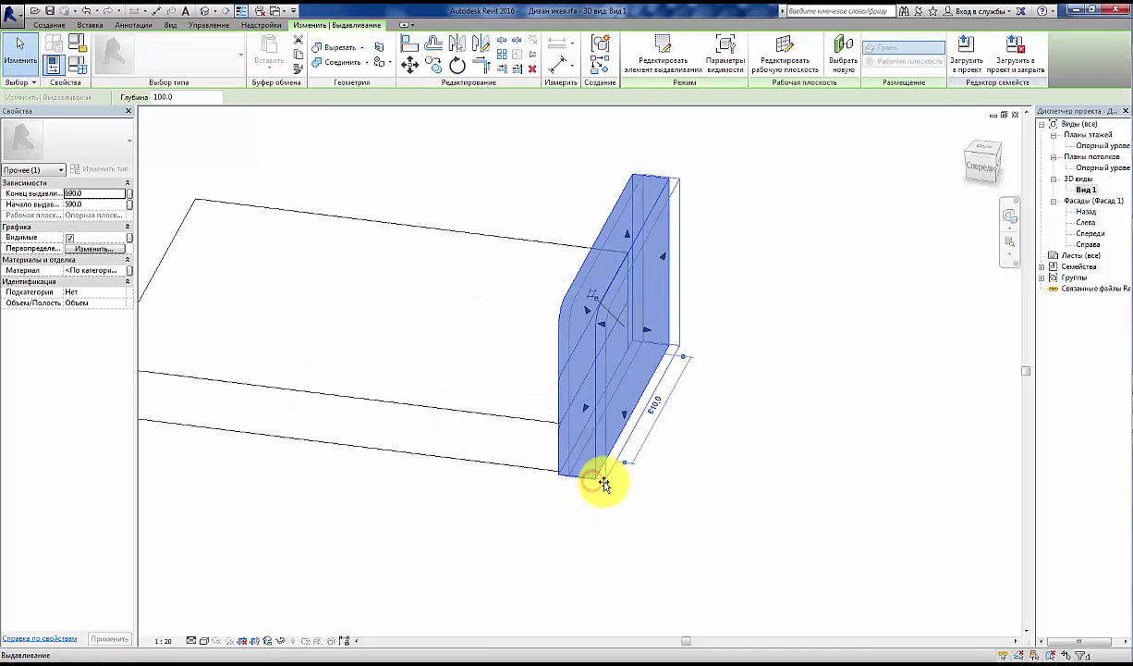
pyautogui.click(700, 515)
pyautogui.moveTo(700, 515)
pyautogui.keyDown('shift'); pyautogui.mouseDown(button='middle')
pyautogui.moveTo(650, 450)
pyautogui.moveTo(561, 418)
pyautogui.moveTo(571, 415)
pyautogui.mouseUp(button='middle'); pyautogui.keyUp('shift')
pyautogui.keyDown('shift'); pyautogui.moveTo(591, 515); pyautogui.dragTo(502, 585, button='middle'); pyautogui.keyUp('shift')
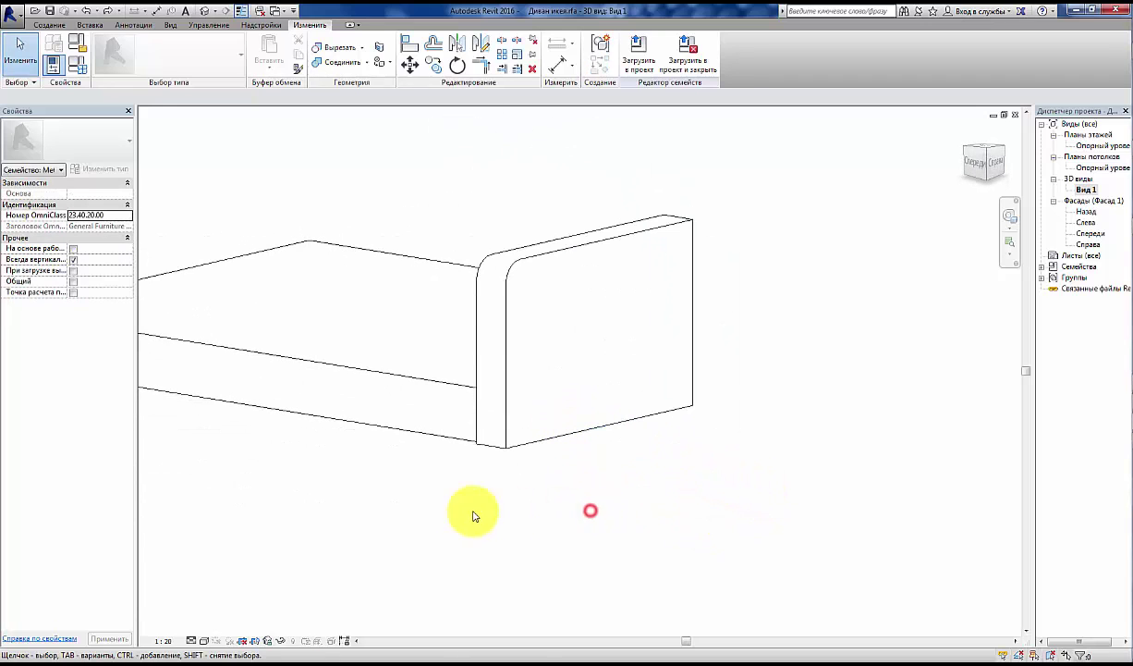
pyautogui.press('alt')
pyautogui.doubleClick(1108, 146)
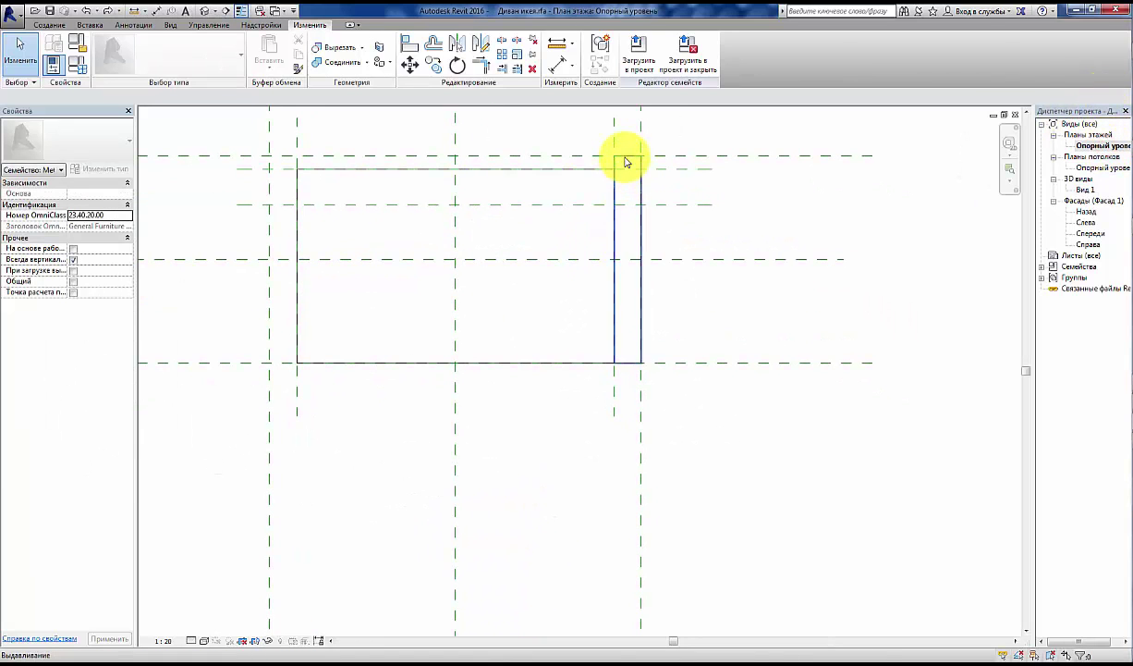
# Step: After a trial drag, reselect the narrow armrest extrusion in plan and choose Edit Extrusion
pyautogui.click(625, 161)
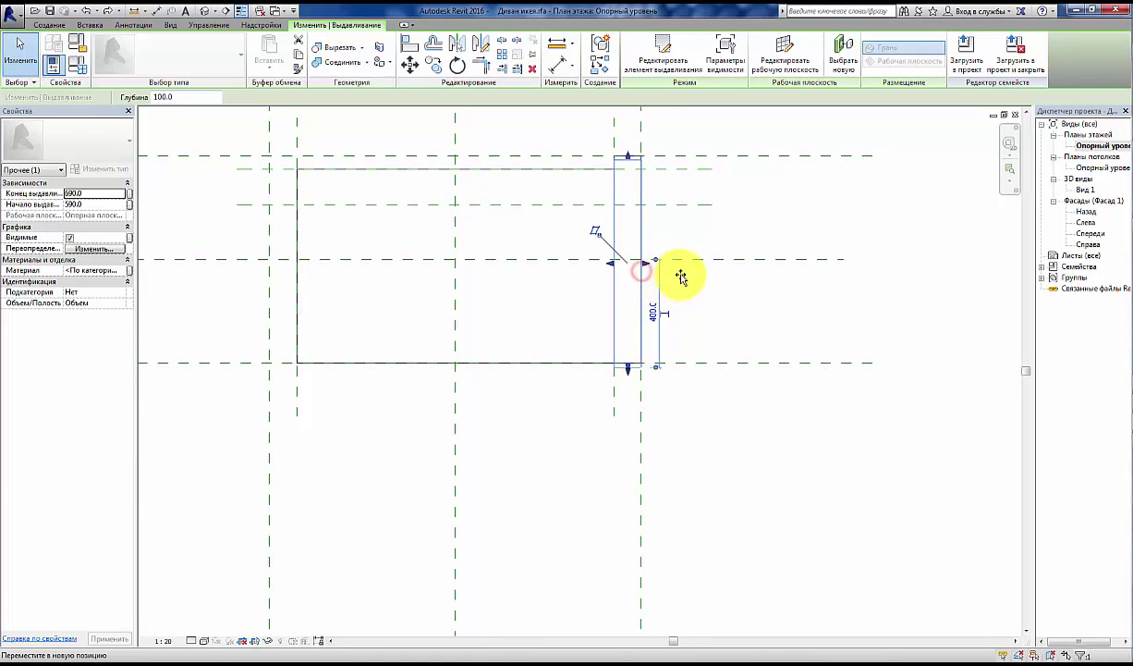
pyautogui.moveTo(680, 277)
pyautogui.mouseDown()
pyautogui.moveTo(708, 249)
pyautogui.moveTo(670, 222)
pyautogui.moveTo(717, 456)
pyautogui.mouseUp()
pyautogui.click(715, 457)
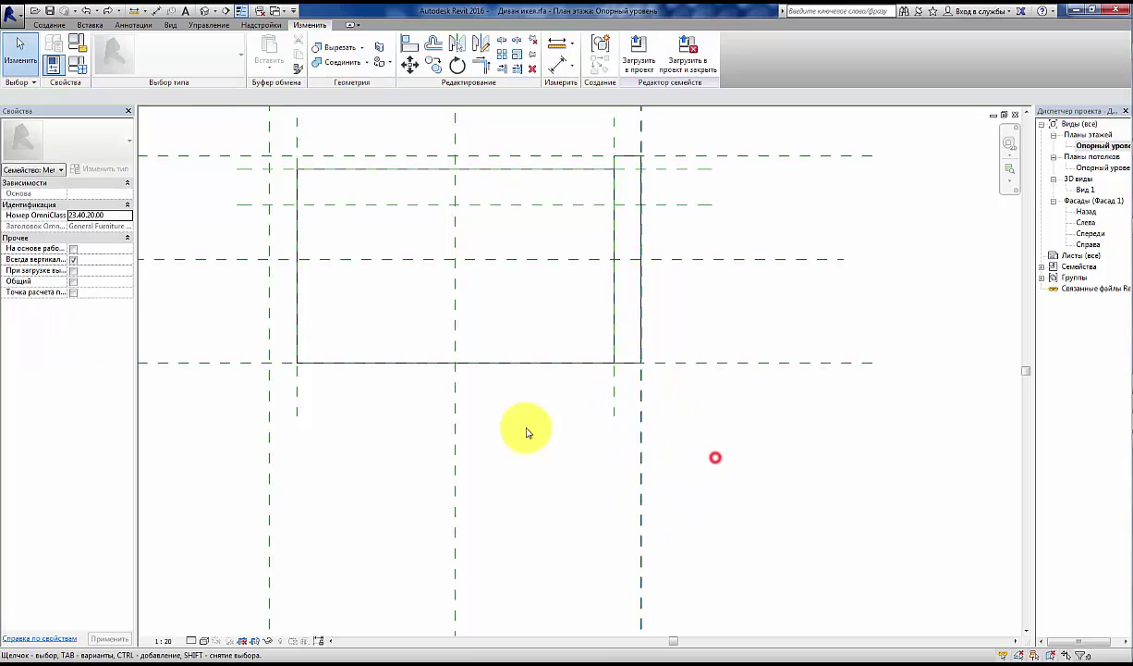
pyautogui.moveTo(527, 432); pyautogui.dragTo(638, 461, button='middle')
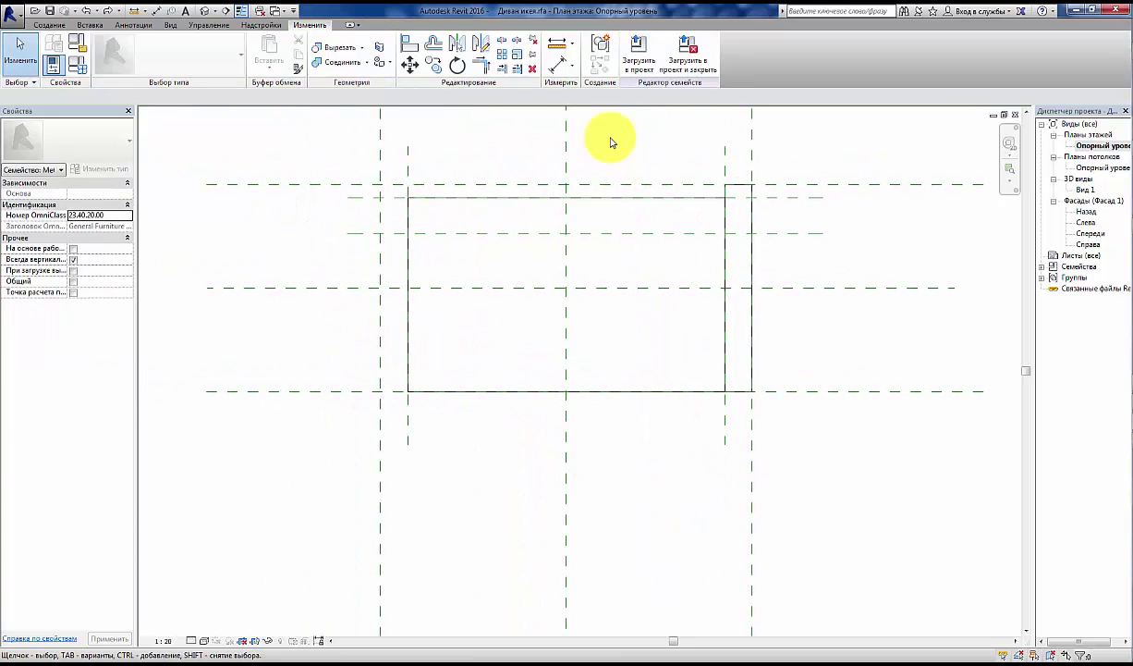
pyautogui.click(737, 189)
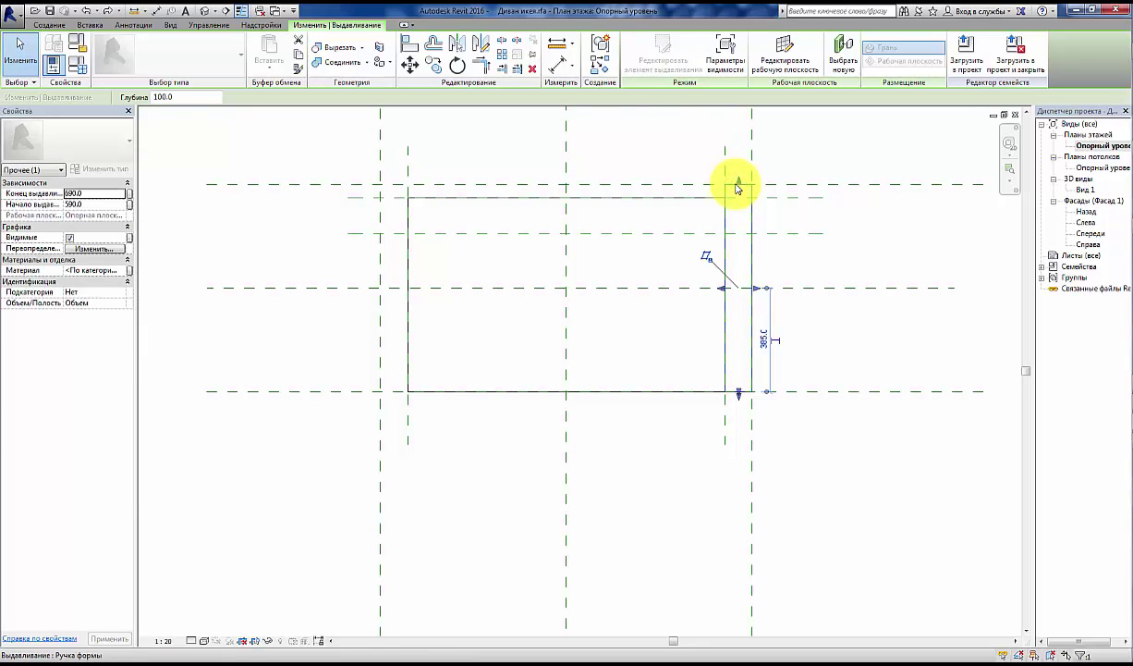
pyautogui.click(692, 74)
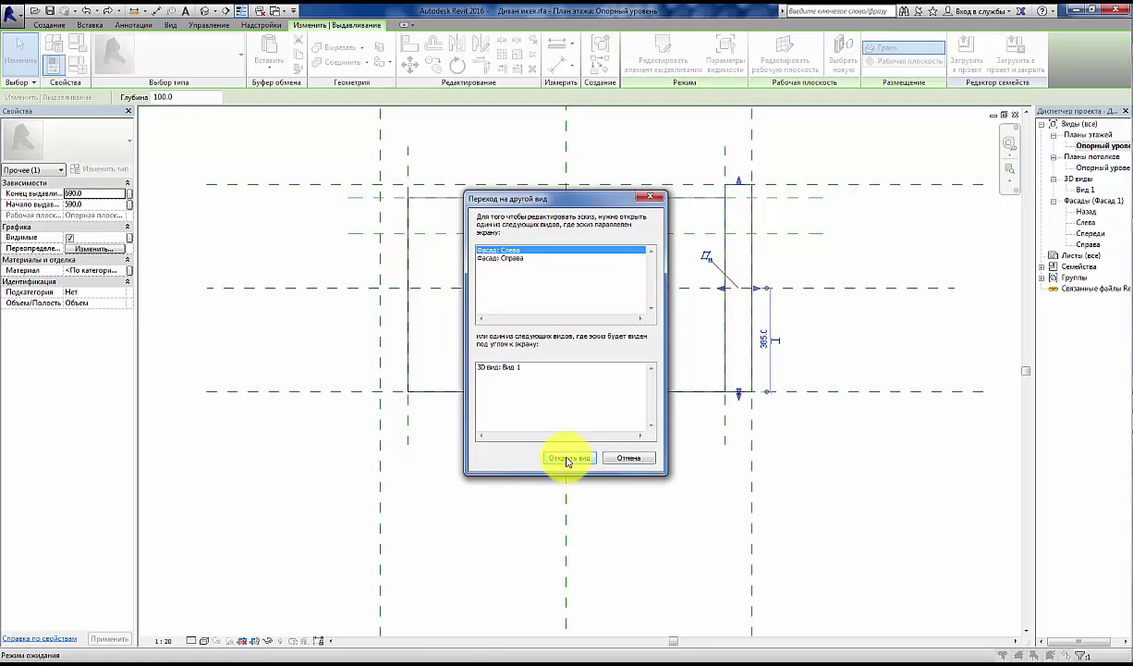
# Step: In the left elevation Фасад: Слева, set the armrest's Extrusion Start to 591 and finish editing
pyautogui.click(567, 458)
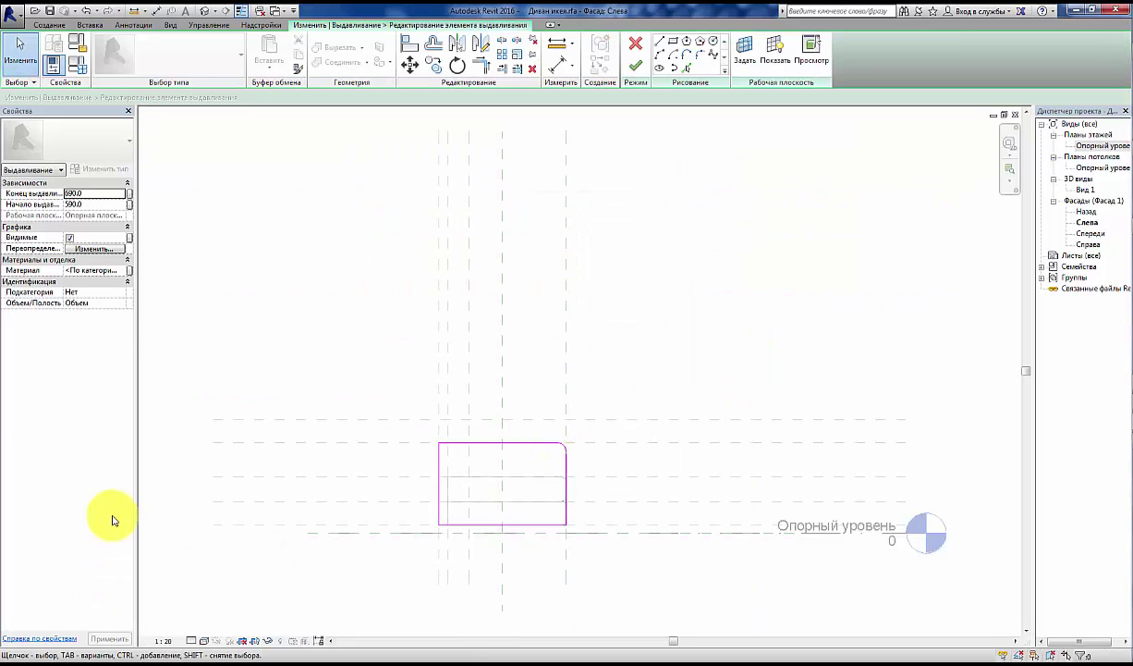
pyautogui.click(85, 203)
pyautogui.write('591')
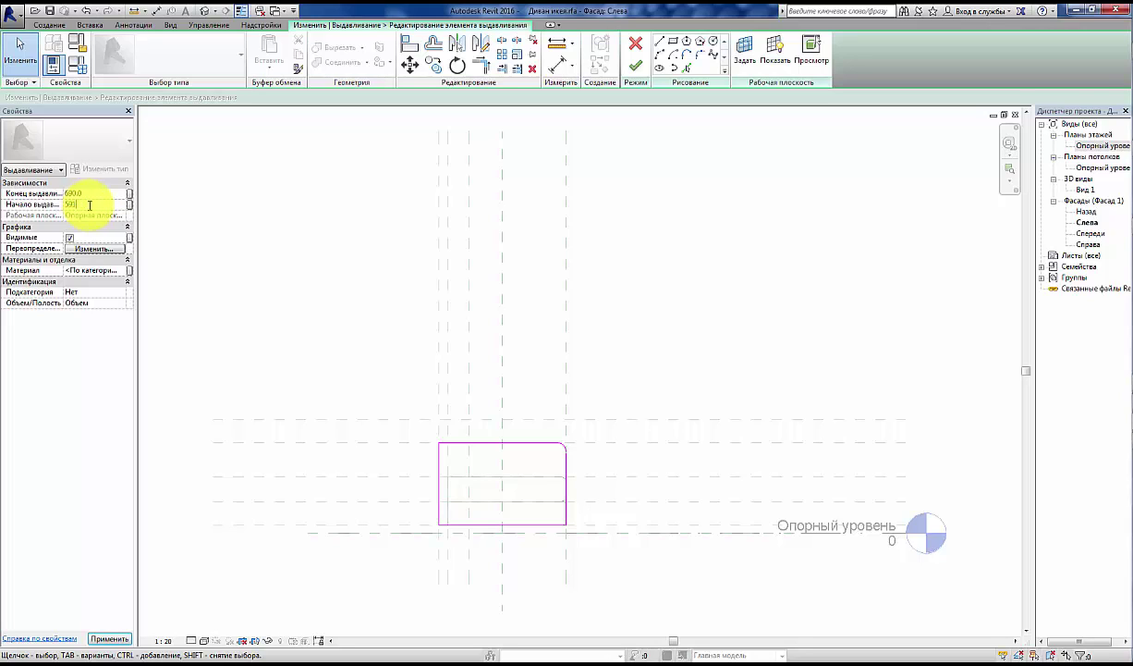
pyautogui.click(217, 235)
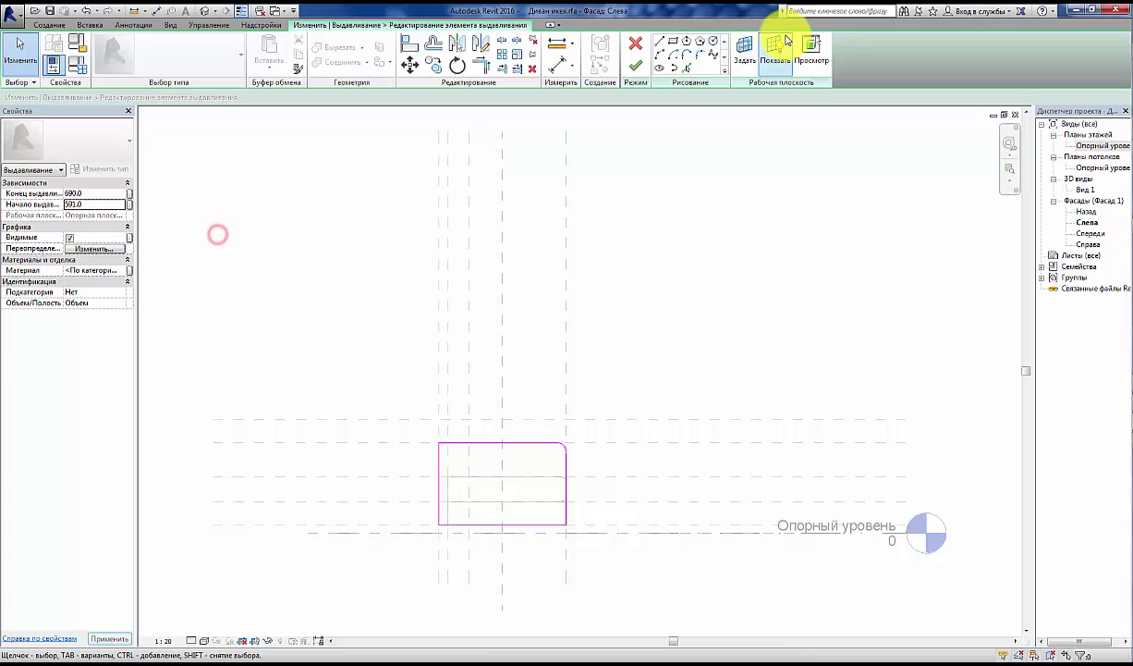
pyautogui.click(639, 72)
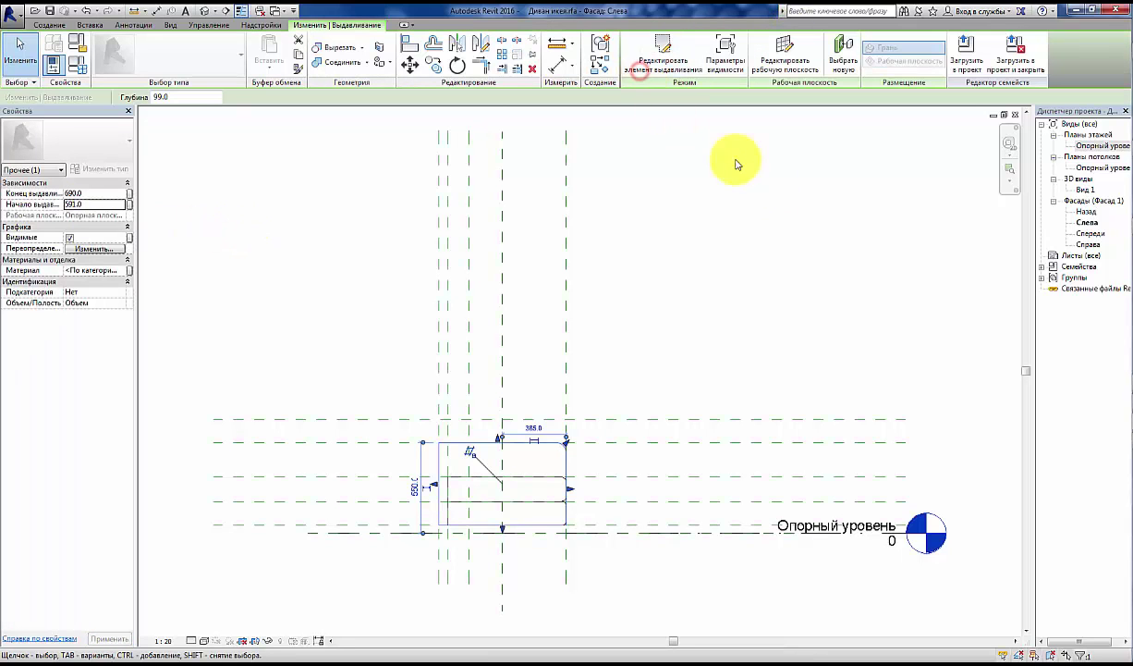
# Step: Select the armrest extrusion in 3D view Вид 1
pyautogui.doubleClick(1084, 189)
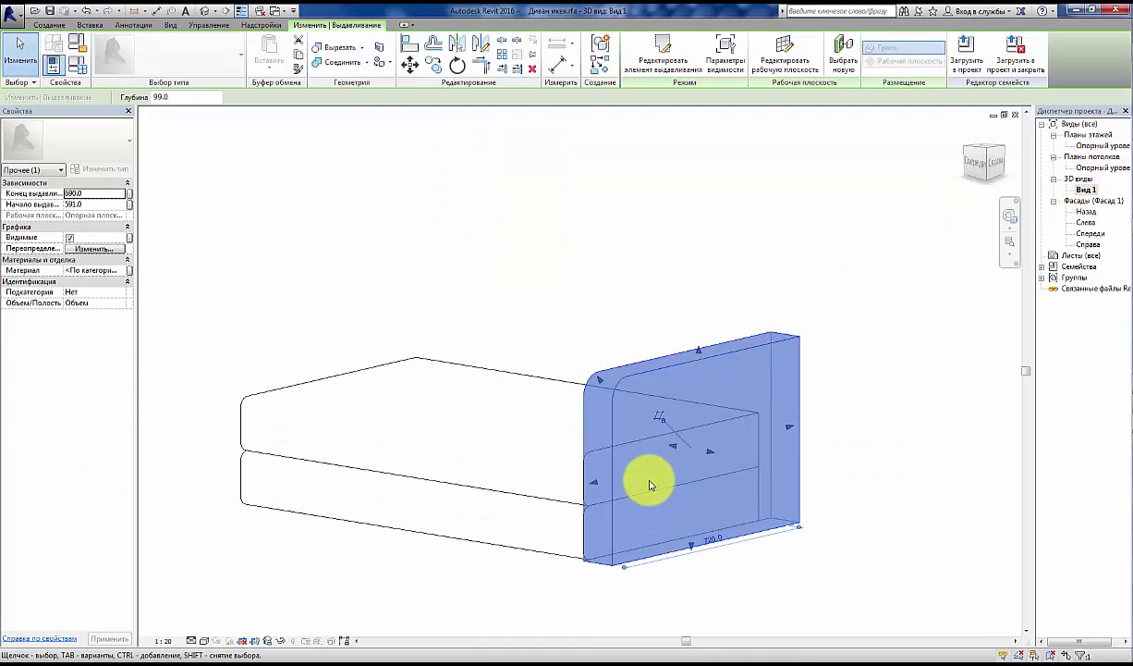
pyautogui.moveTo(650, 485)
pyautogui.keyDown('shift'); pyautogui.mouseDown(button='middle')
pyautogui.moveTo(670, 524)
pyautogui.moveTo(835, 524)
pyautogui.moveTo(832, 473)
pyautogui.moveTo(955, 526)
pyautogui.moveTo(956, 570)
pyautogui.mouseUp(button='middle'); pyautogui.keyUp('shift')
pyautogui.click(850, 525)
pyautogui.scroll(5, 838, 529)
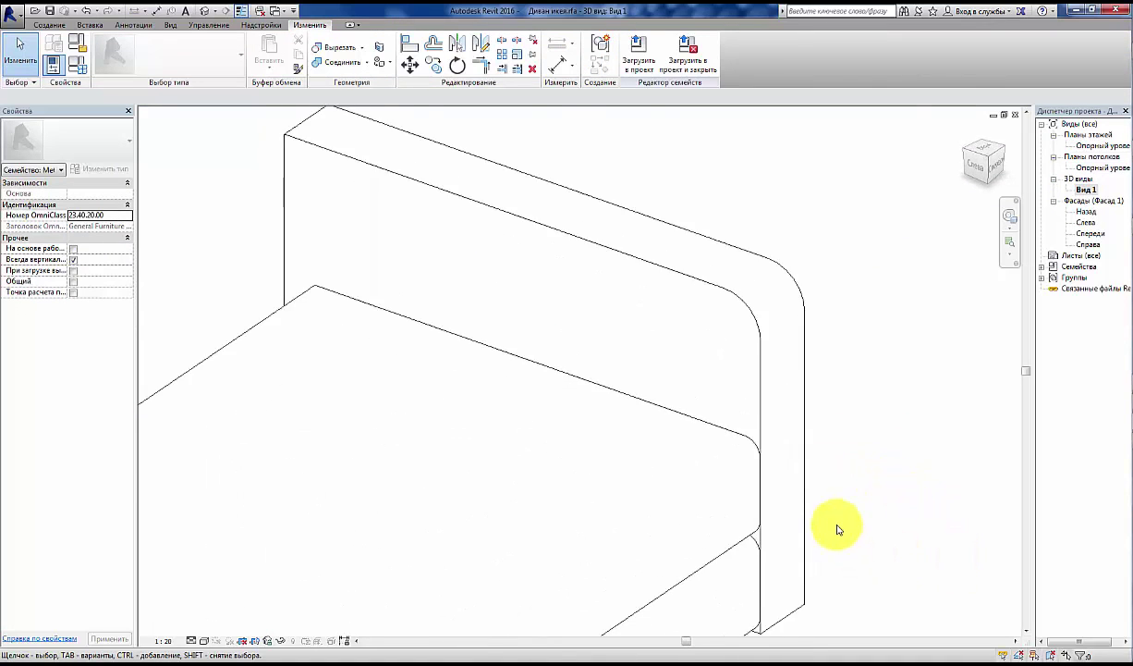
pyautogui.scroll(2, 838, 528)
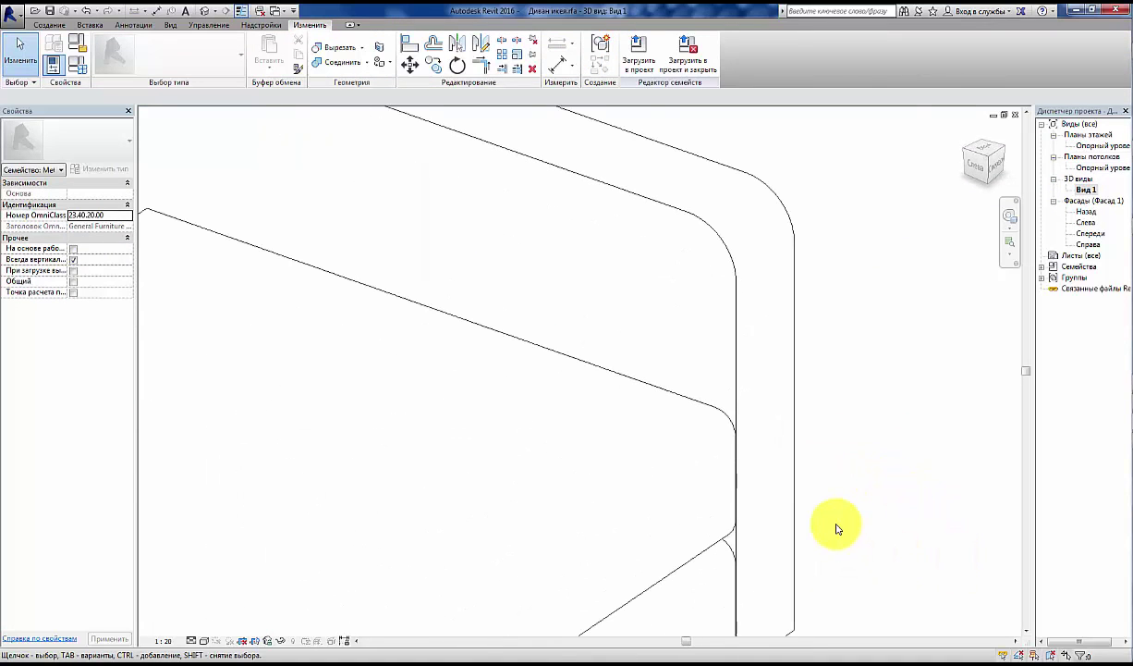
pyautogui.click(793, 349)
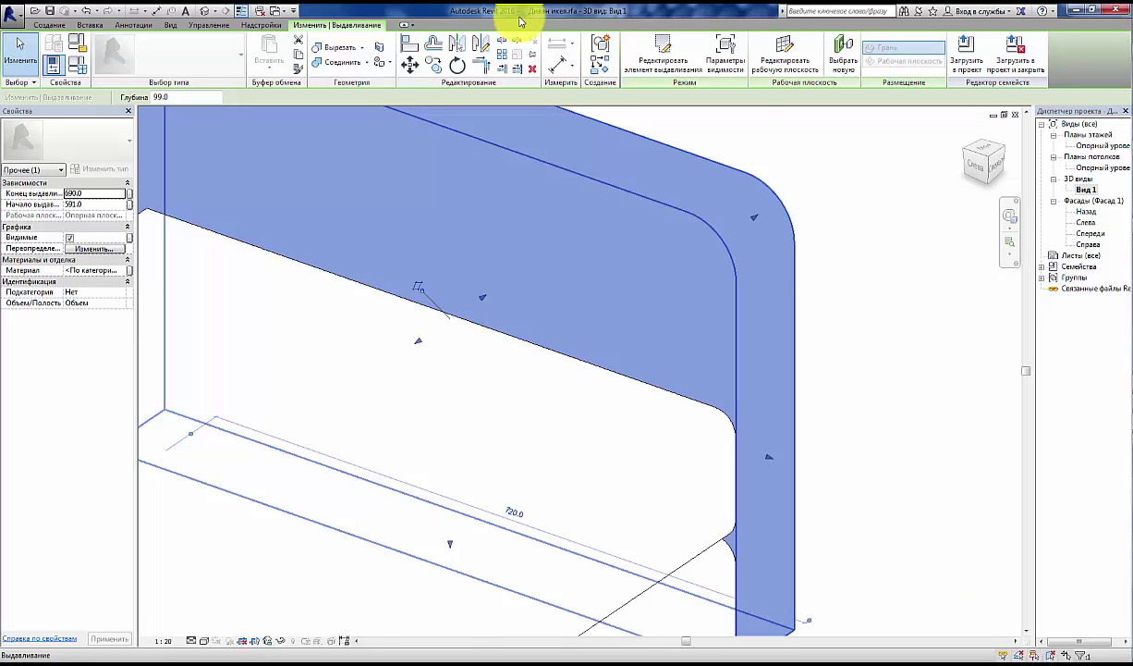
# Step: Change the armrest's Extrusion Start to 592, finish the edit, and go back to Опорный уровень
pyautogui.click(667, 61)
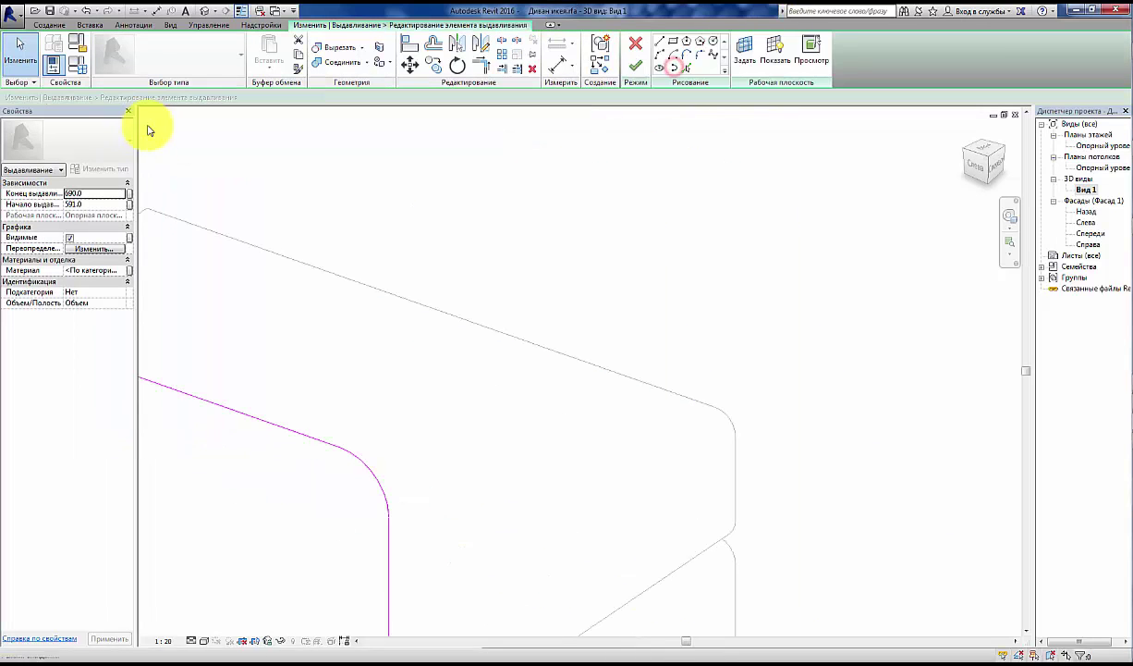
pyautogui.click(88, 206)
pyautogui.write('592')
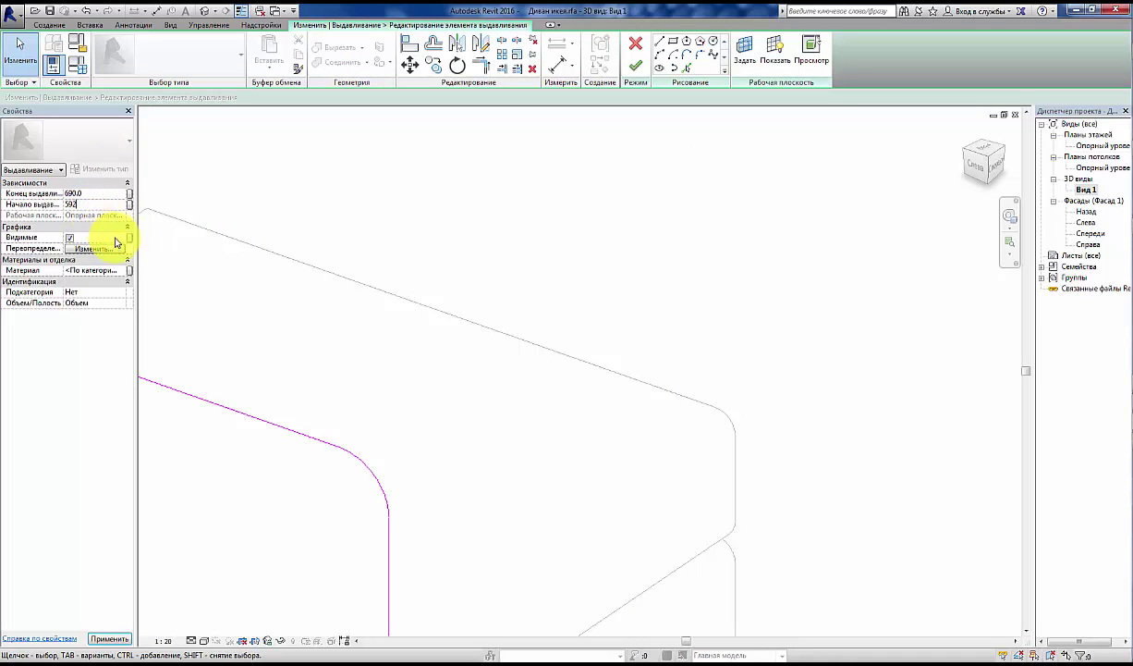
pyautogui.click(356, 204)
pyautogui.scroll(-3, 777, 158)
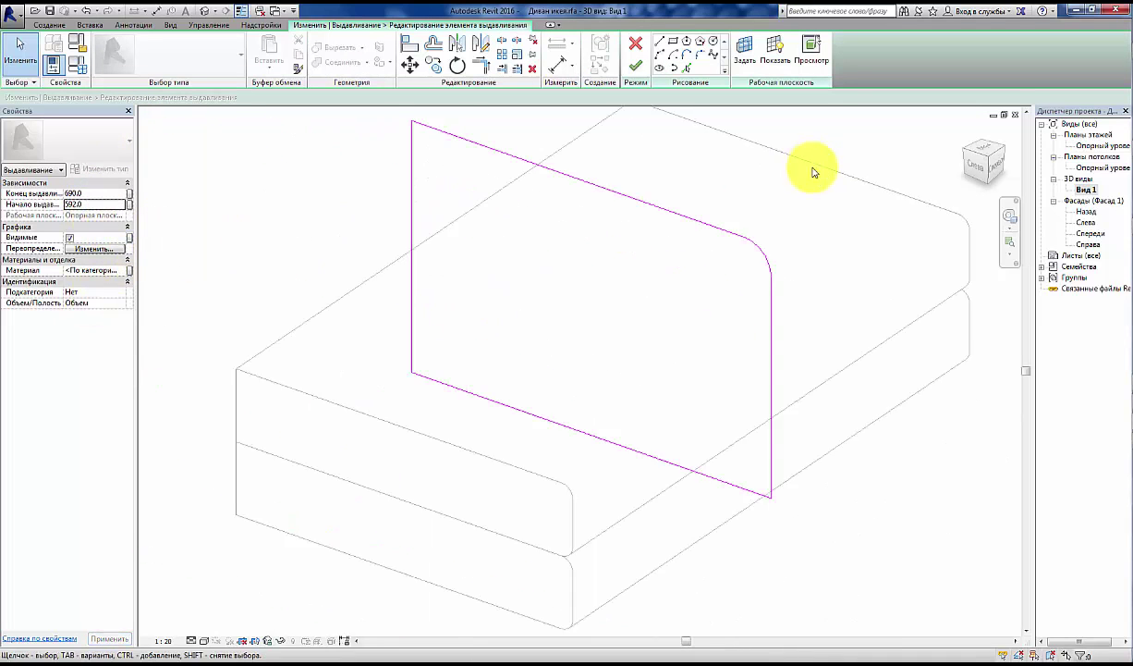
pyautogui.click(636, 72)
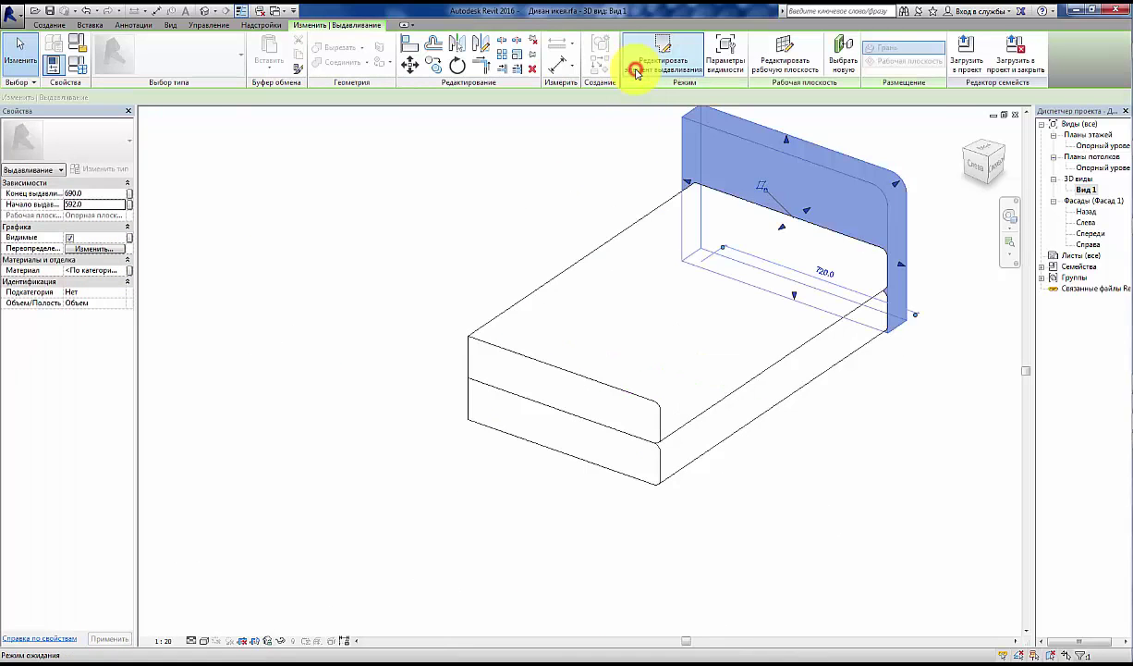
pyautogui.scroll(2, 948, 311)
pyautogui.scroll(2, 947, 312)
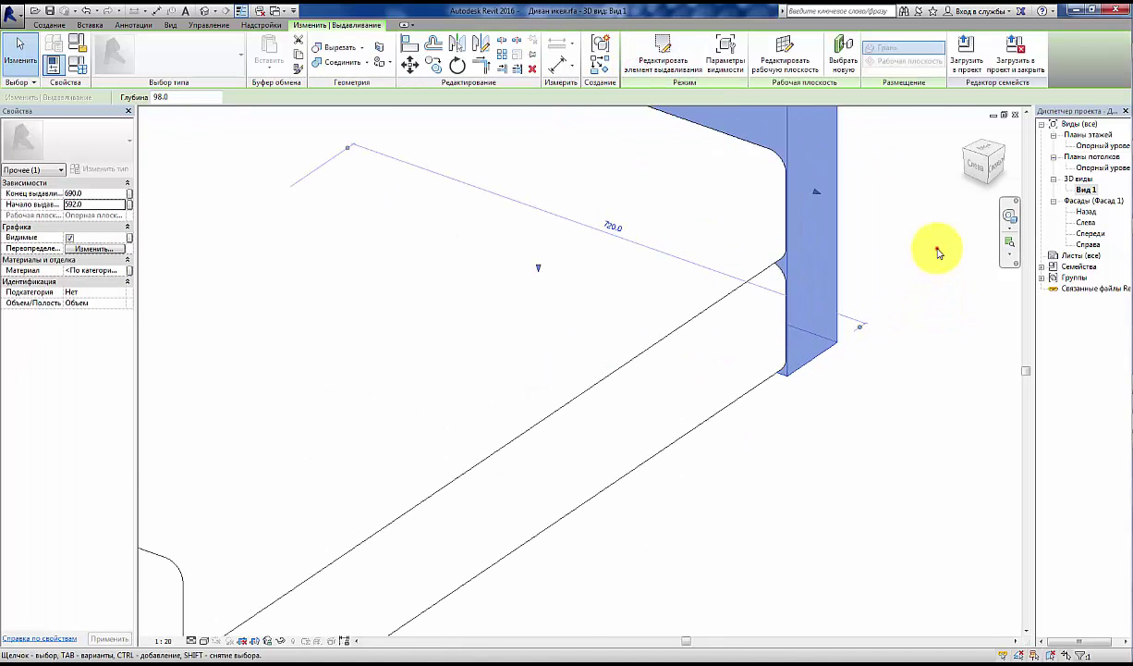
pyautogui.click(937, 248)
pyautogui.moveTo(855, 344)
pyautogui.keyDown('shift'); pyautogui.mouseDown(button='middle')
pyautogui.moveTo(835, 392)
pyautogui.moveTo(817, 399)
pyautogui.mouseUp(button='middle'); pyautogui.keyUp('shift')
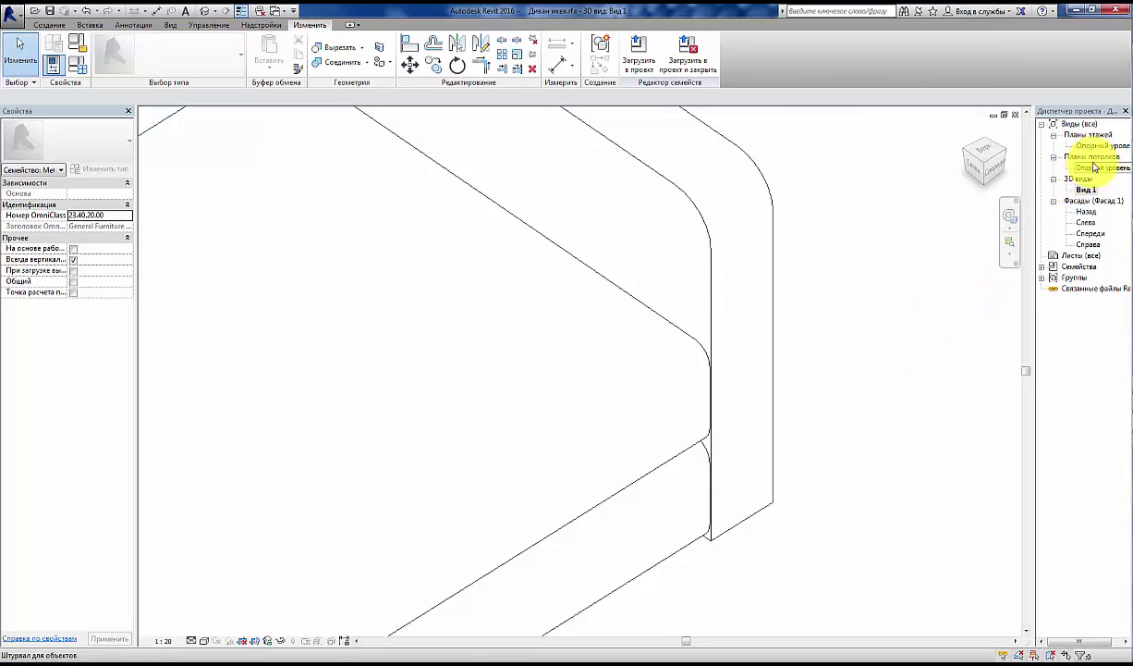
pyautogui.doubleClick(1097, 146)
# Step: Start copying the right armrest from its top-right corner, then cancel the copy
pyautogui.scroll(2, 715, 231)
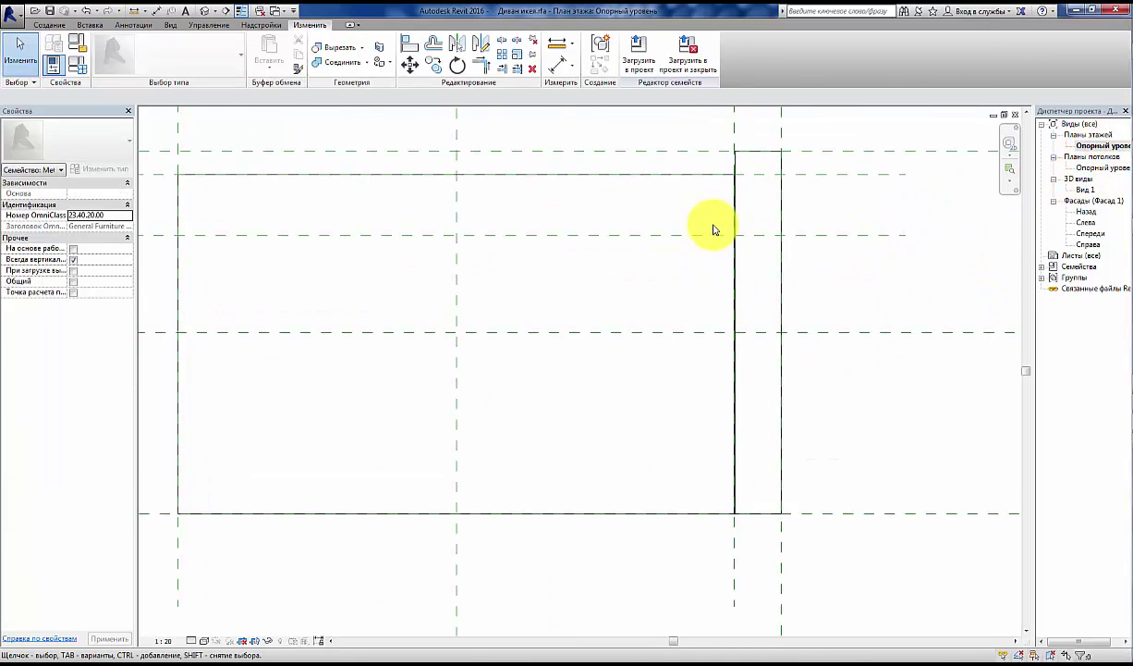
pyautogui.scroll(2, 740, 235)
pyautogui.scroll(2, 739, 235)
pyautogui.scroll(2, 750, 250)
pyautogui.scroll(-3, 735, 271)
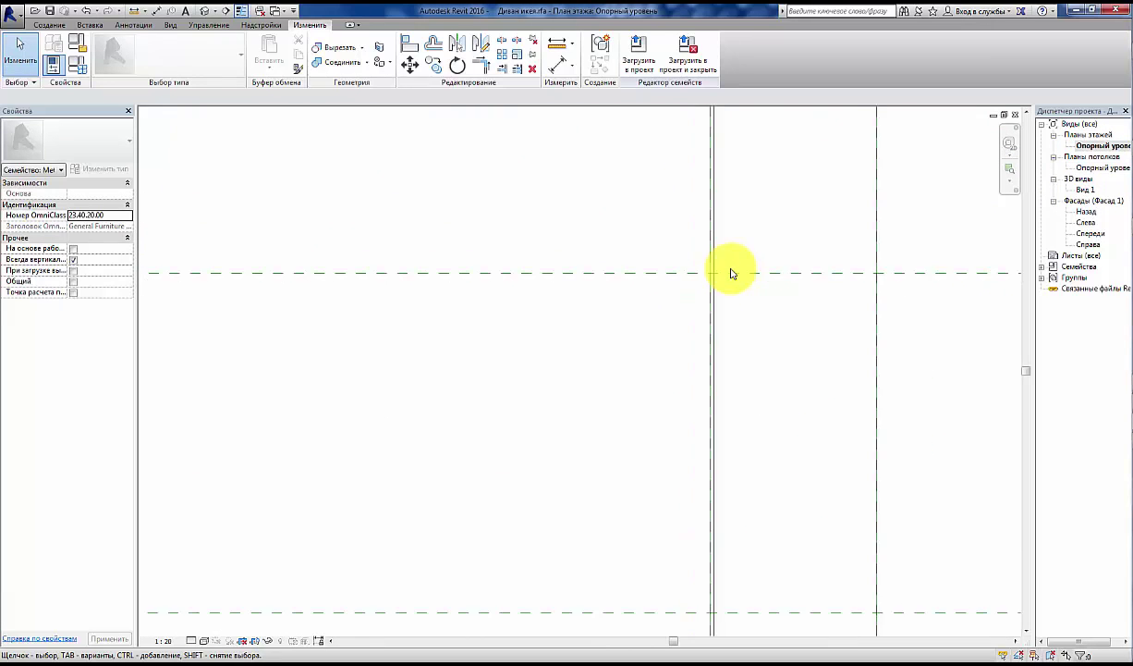
pyautogui.scroll(-2, 732, 271)
pyautogui.scroll(-2, 731, 270)
pyautogui.click(739, 203)
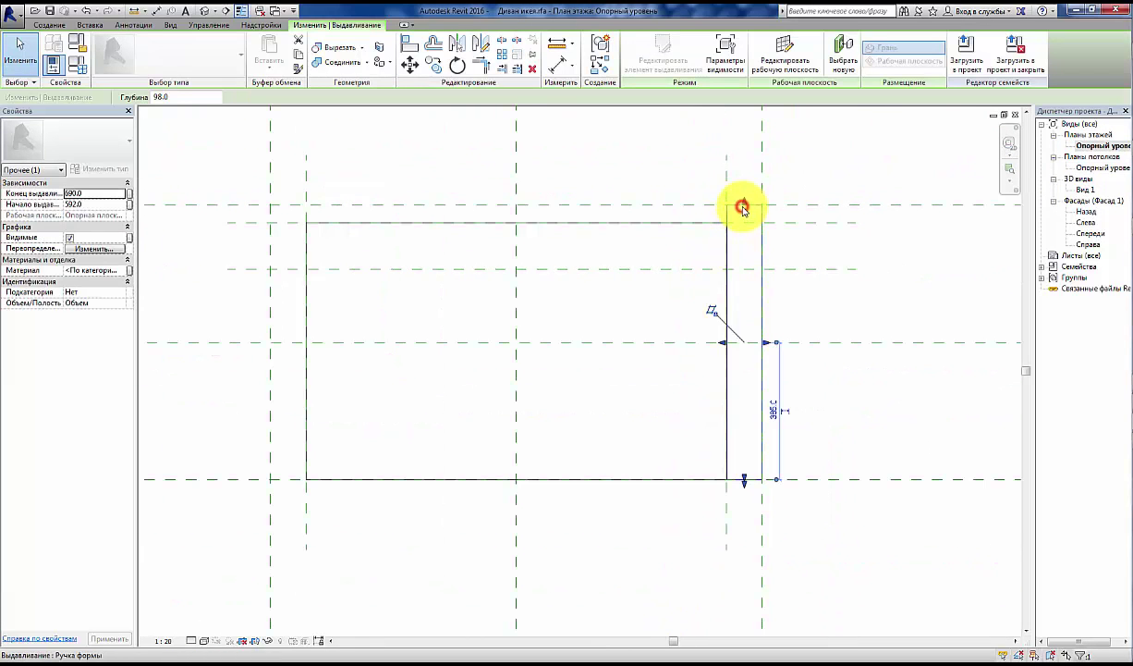
pyautogui.click(433, 65)
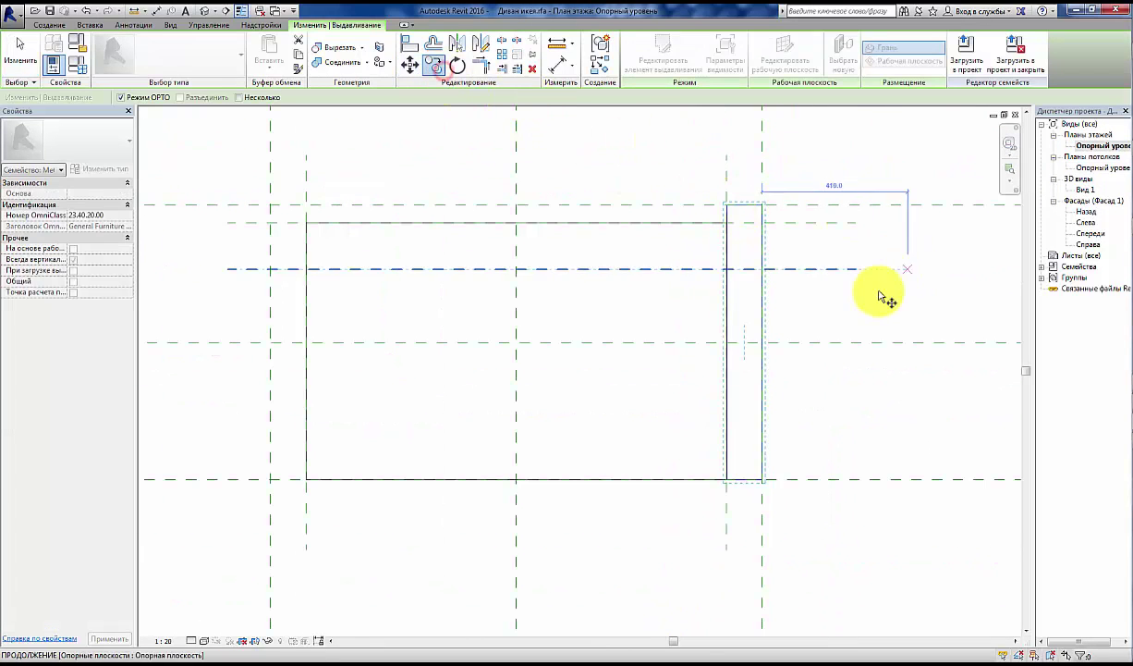
pyautogui.click(762, 207)
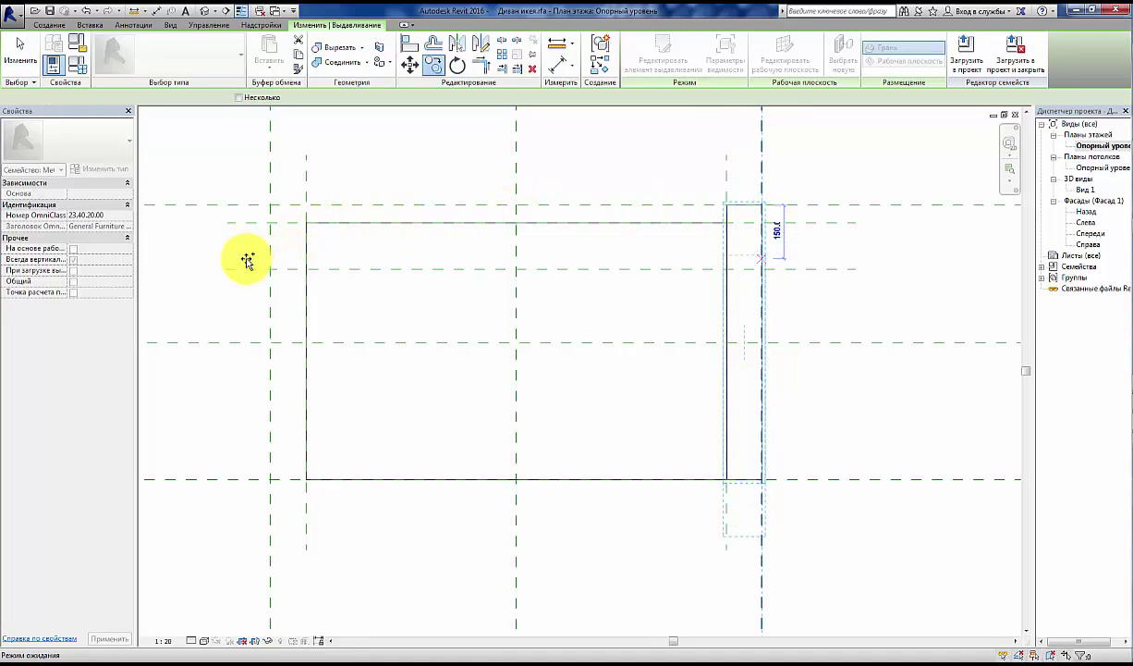
pyautogui.press('Escape')
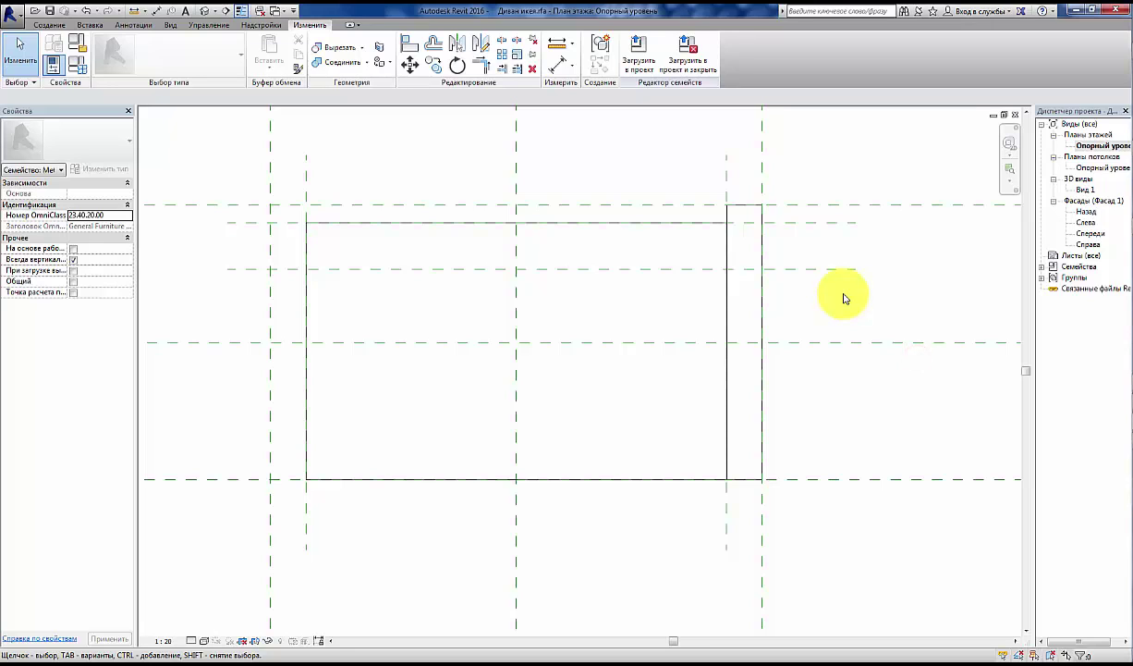
# Step: Copy the right armrest from its top-right corner to below the sofa and select the copy
pyautogui.click(734, 208)
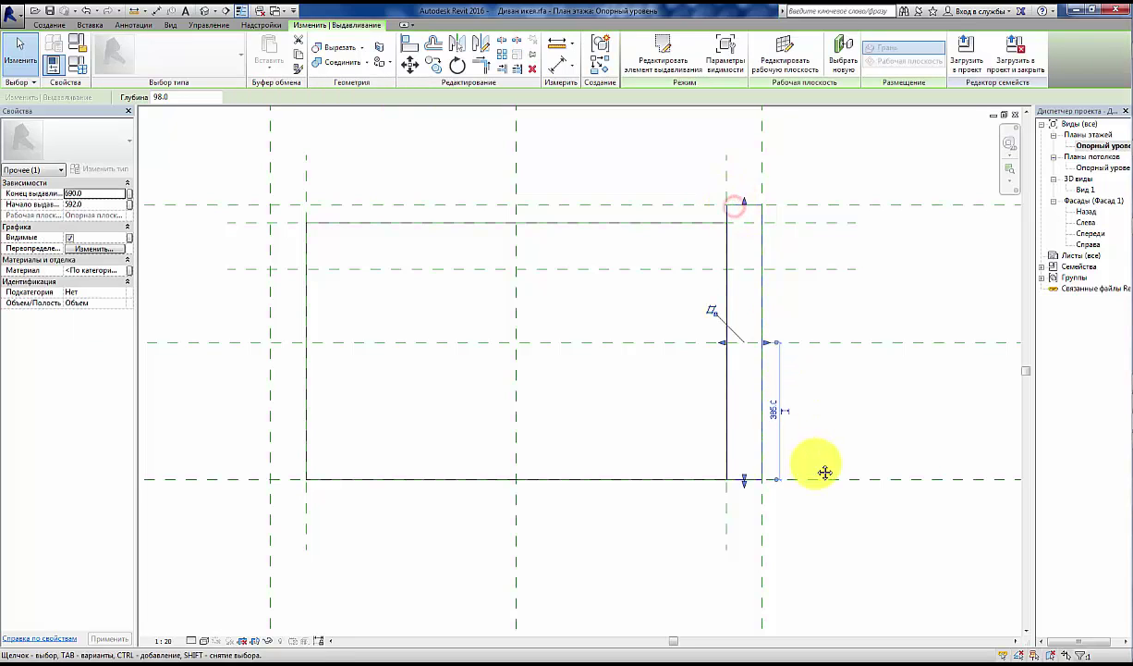
pyautogui.moveTo(825, 470)
pyautogui.mouseDown(button='middle')
pyautogui.moveTo(896, 415)
pyautogui.moveTo(857, 387)
pyautogui.mouseUp(button='middle')
pyautogui.scroll(-3, 885, 410)
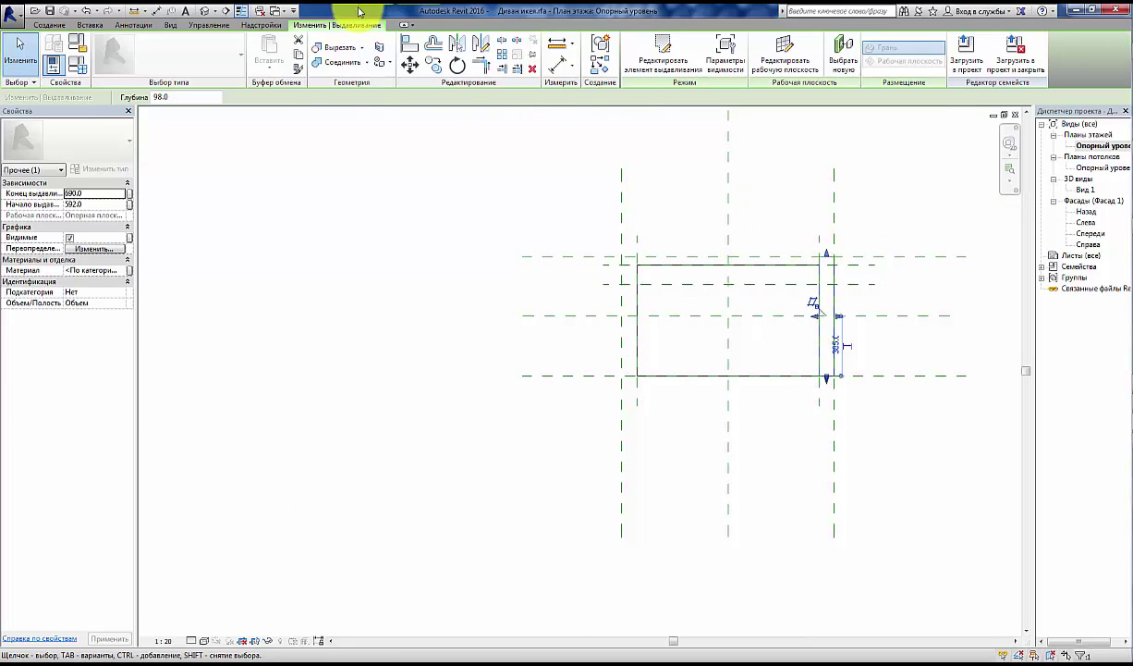
pyautogui.click(432, 67)
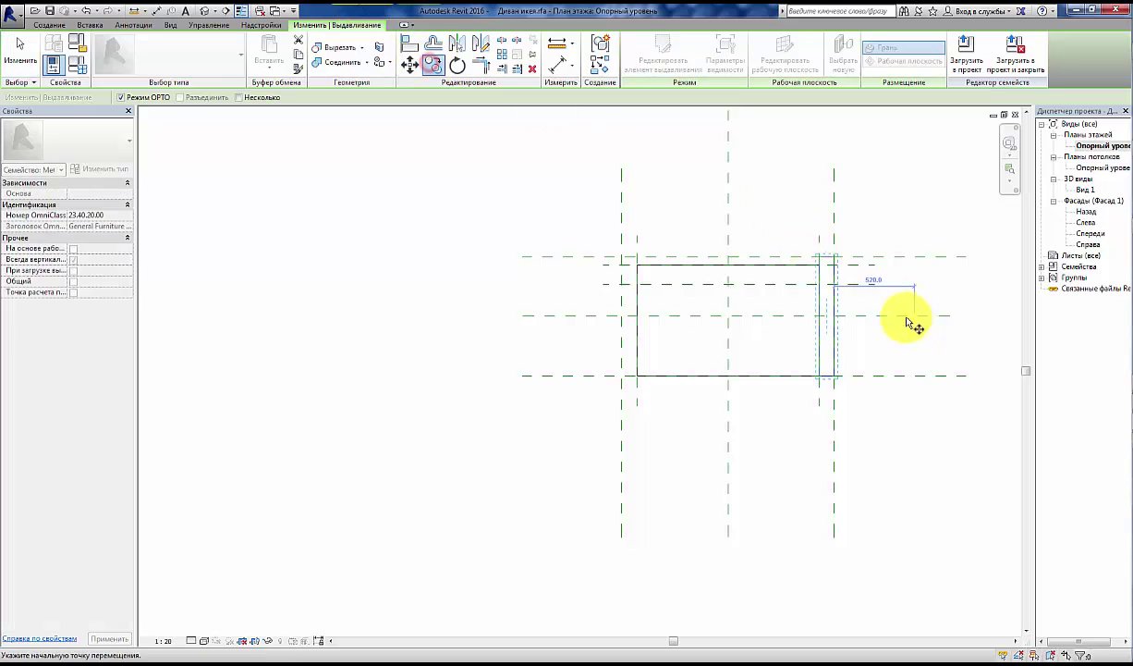
pyautogui.click(835, 258)
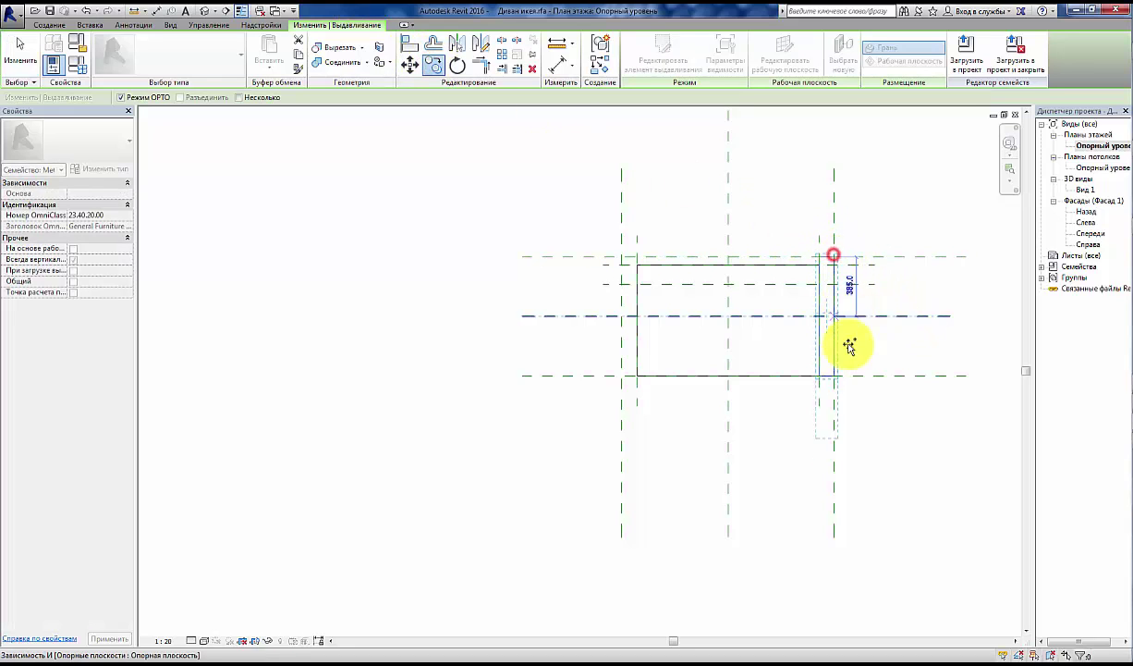
pyautogui.click(837, 406)
pyautogui.scroll(2, 893, 459)
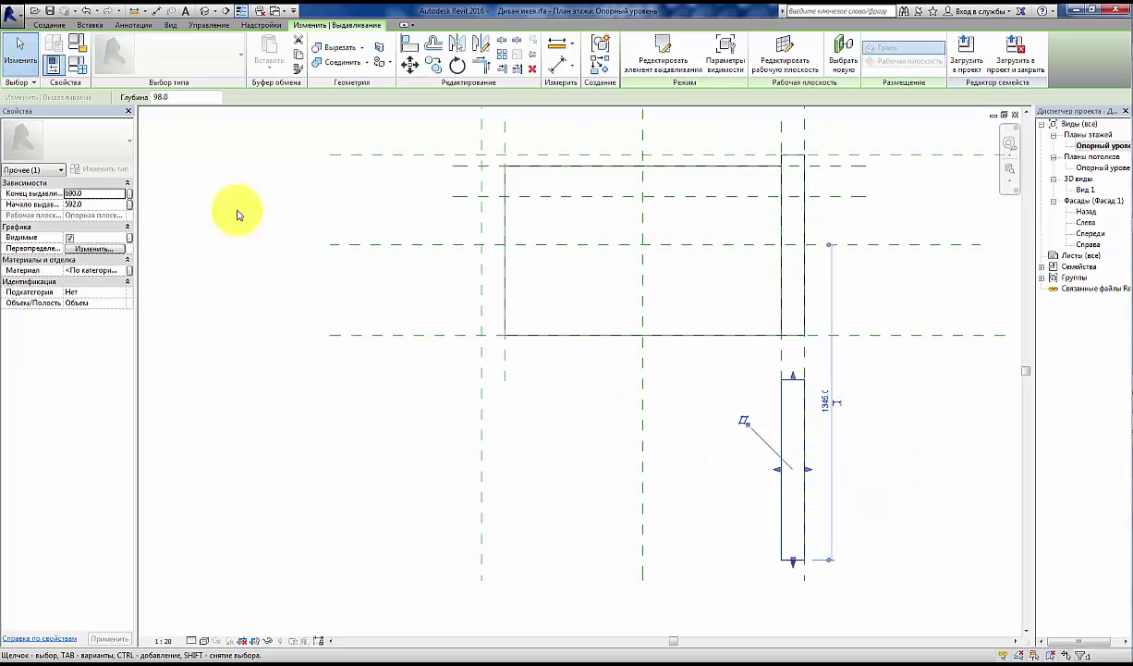
pyautogui.click(872, 478)
pyautogui.click(800, 382)
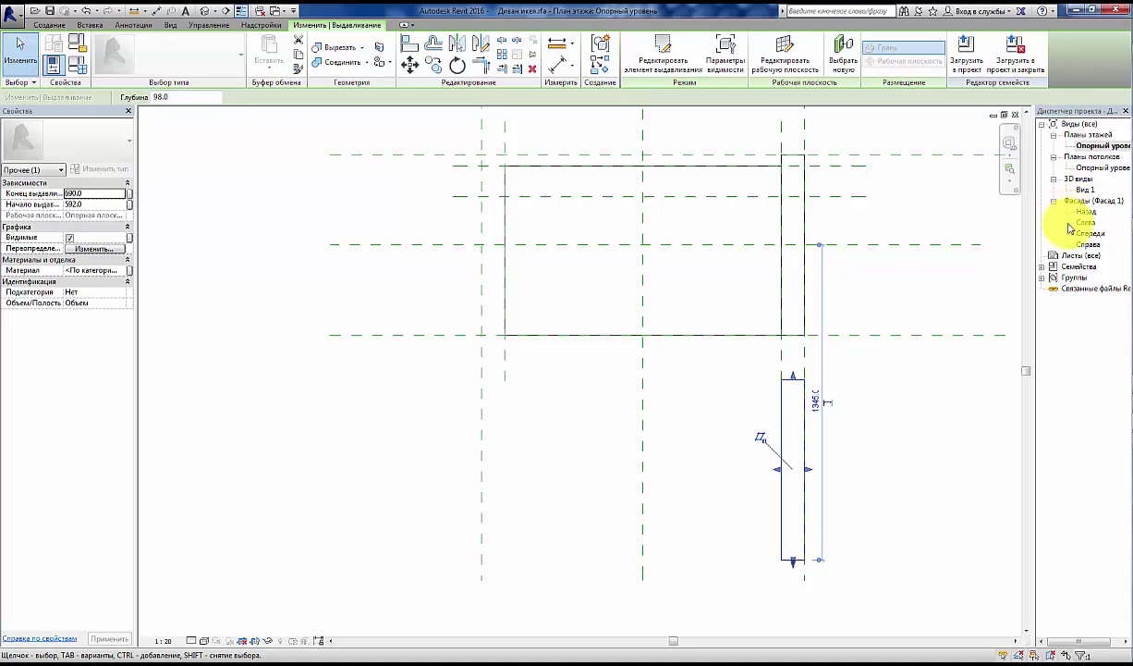
# Step: Make the copy's extrusion end -690 and start -592, then return to Опорный уровень
pyautogui.doubleClick(1087, 189)
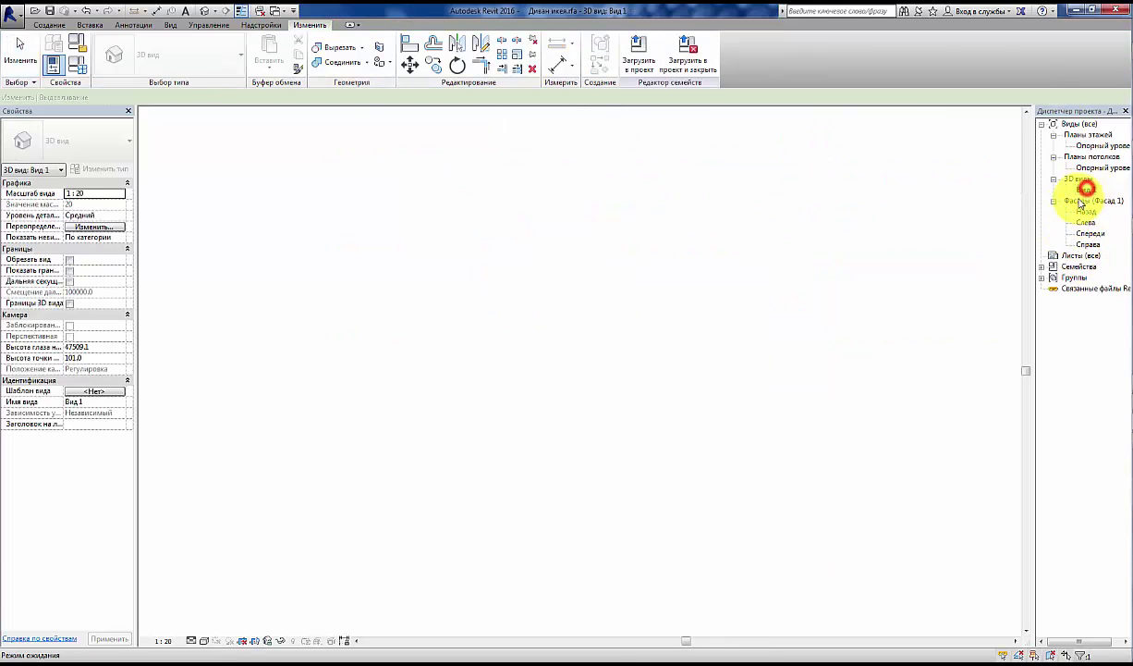
pyautogui.scroll(-3, 671, 298)
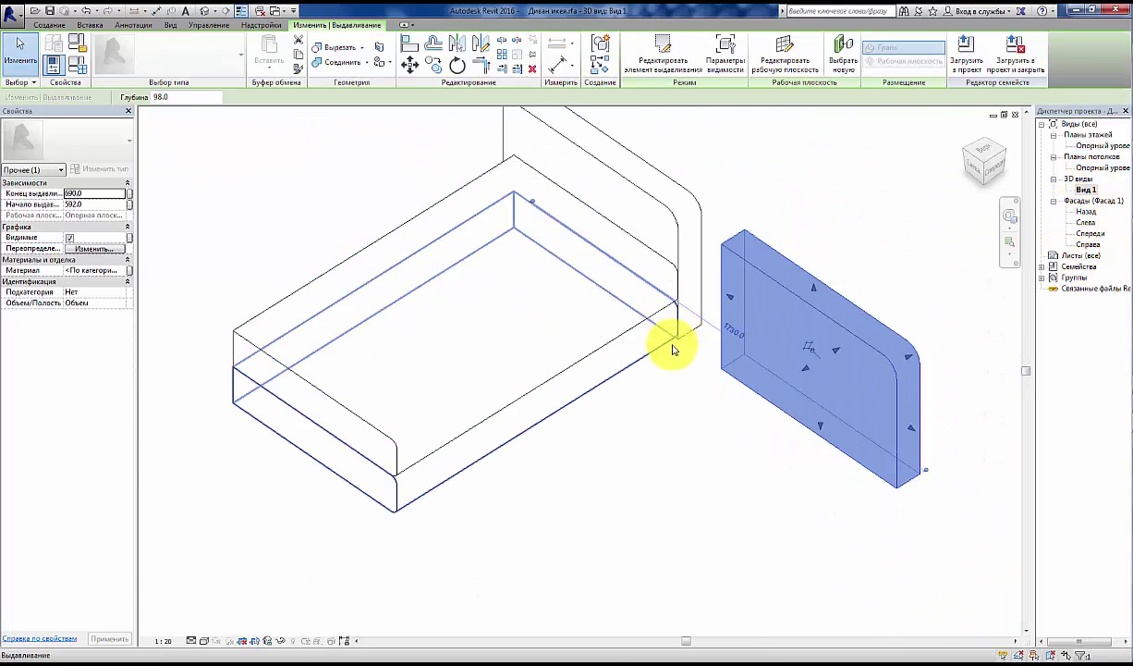
pyautogui.scroll(-2, 670, 341)
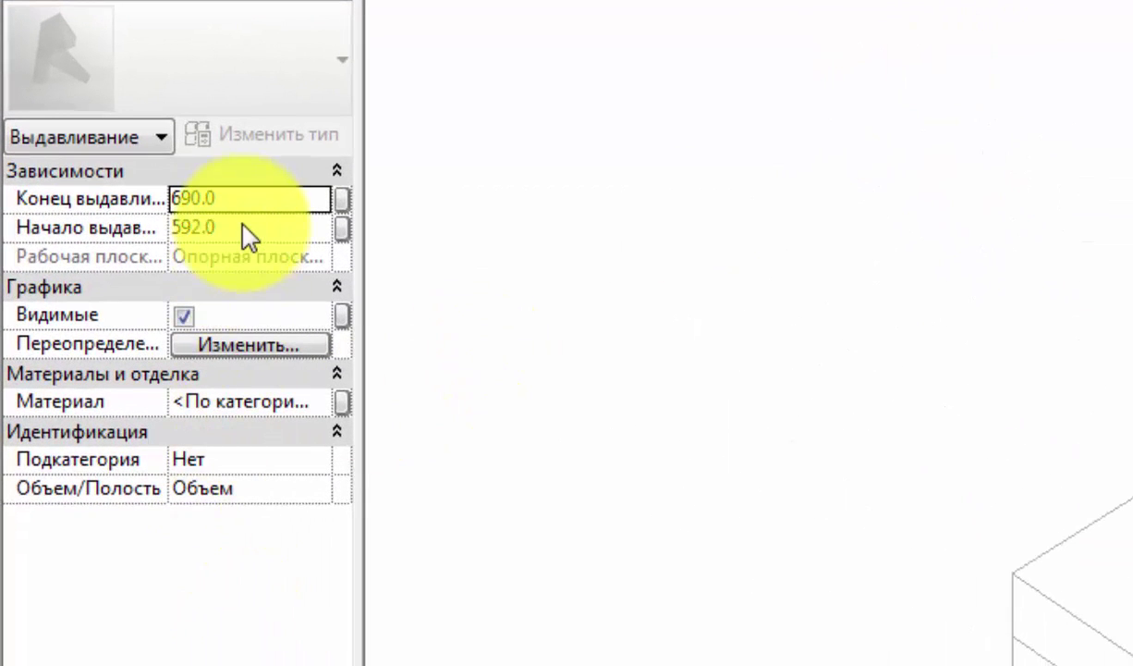
pyautogui.moveTo(168, 197); pyautogui.dragTo(172, 196)
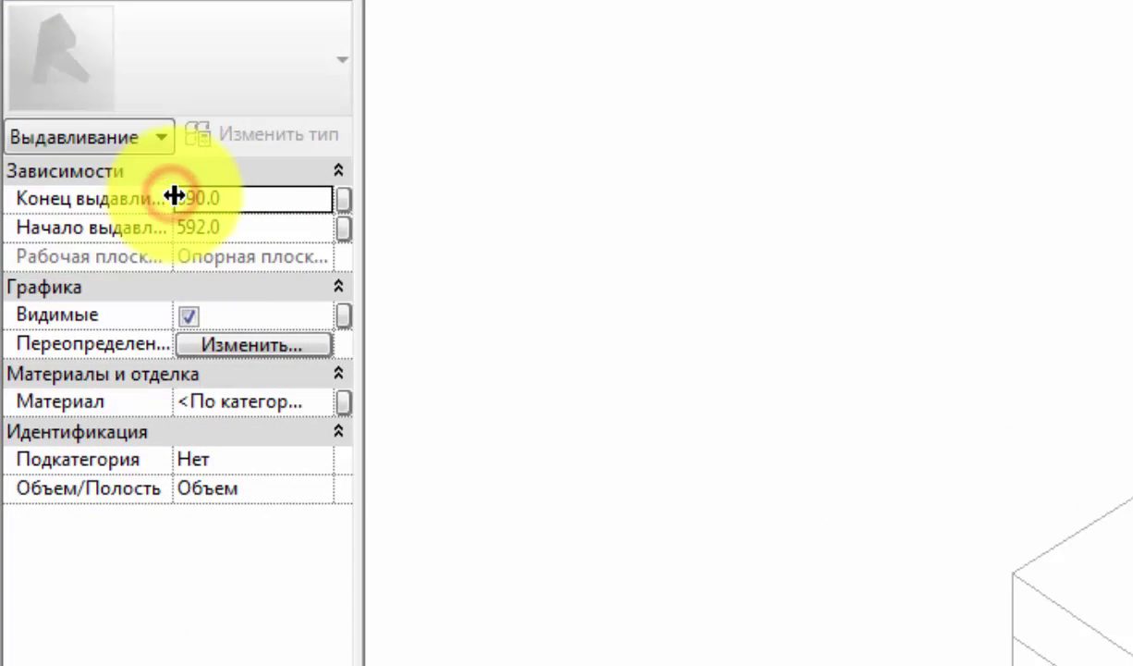
pyautogui.click(187, 196)
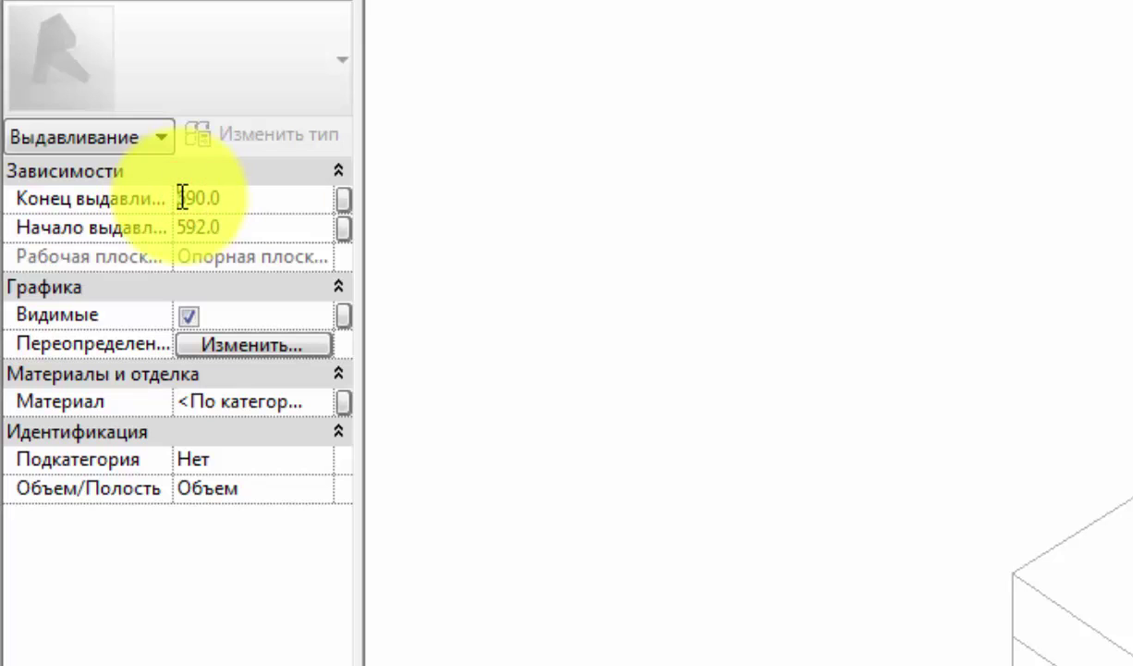
pyautogui.write('-')
pyautogui.click(185, 227)
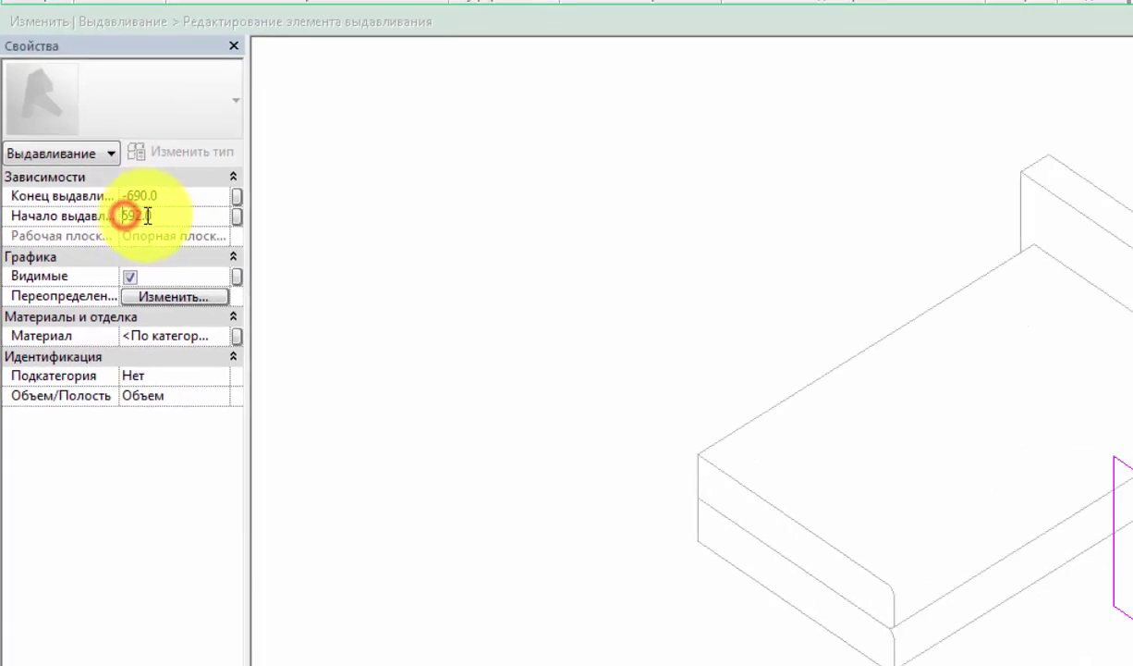
pyautogui.write('-')
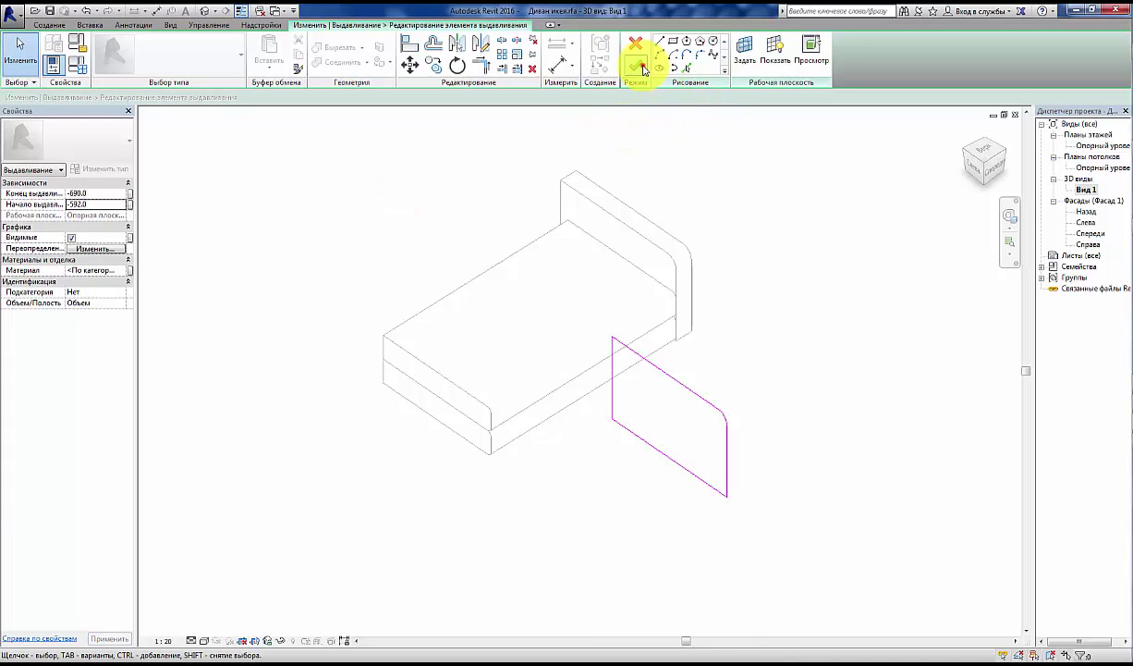
pyautogui.click(645, 70)
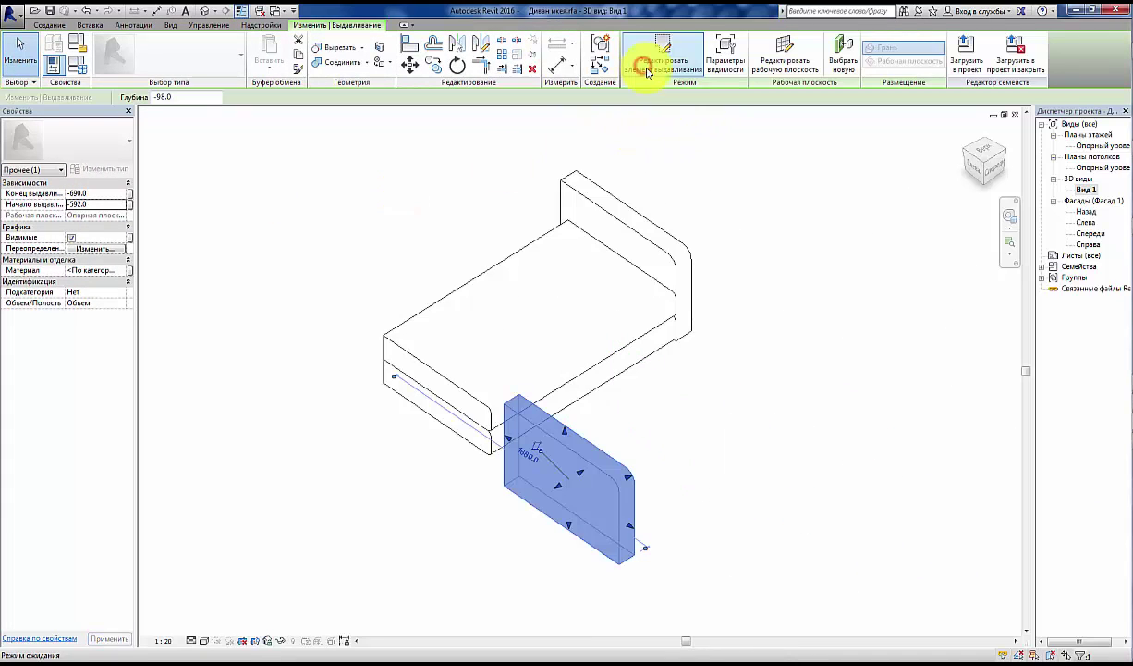
pyautogui.doubleClick(1096, 145)
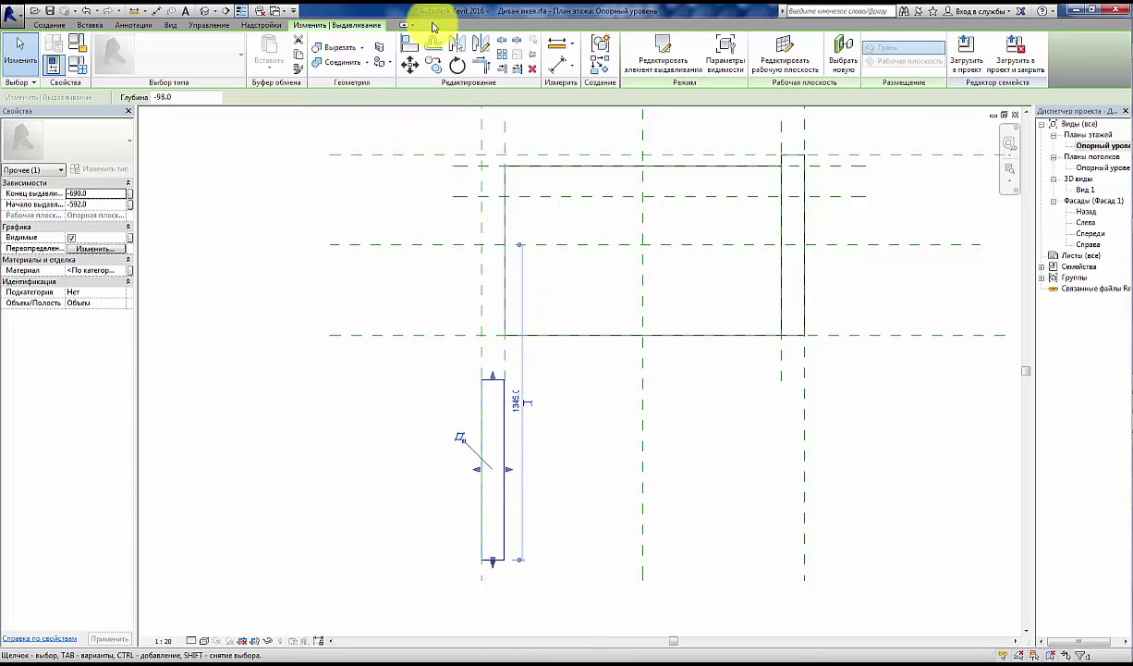
# Step: Move the copied armrest from its top corner to the seat's left side
pyautogui.click(420, 65)
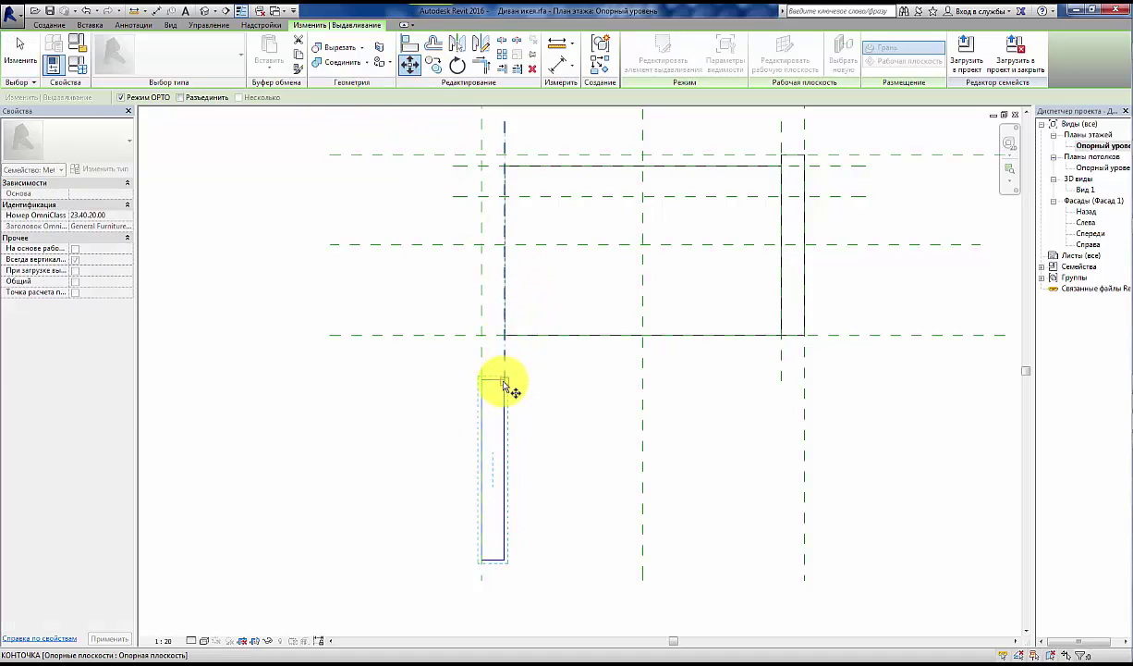
pyautogui.click(503, 380)
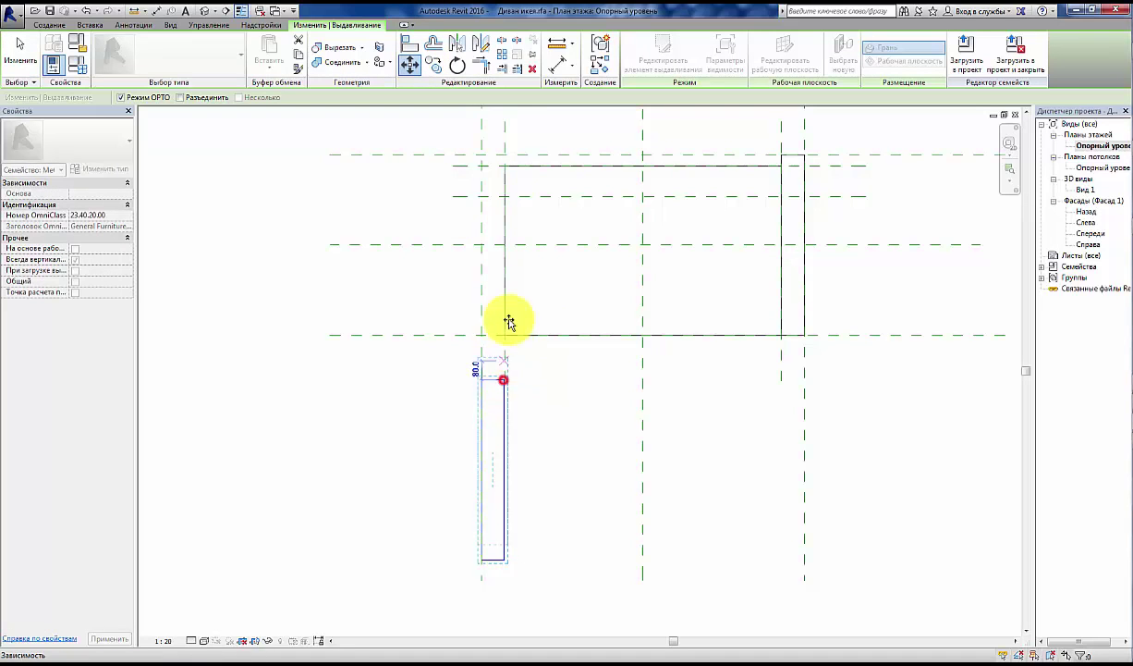
pyautogui.click(503, 157)
pyautogui.scroll(2, 554, 175)
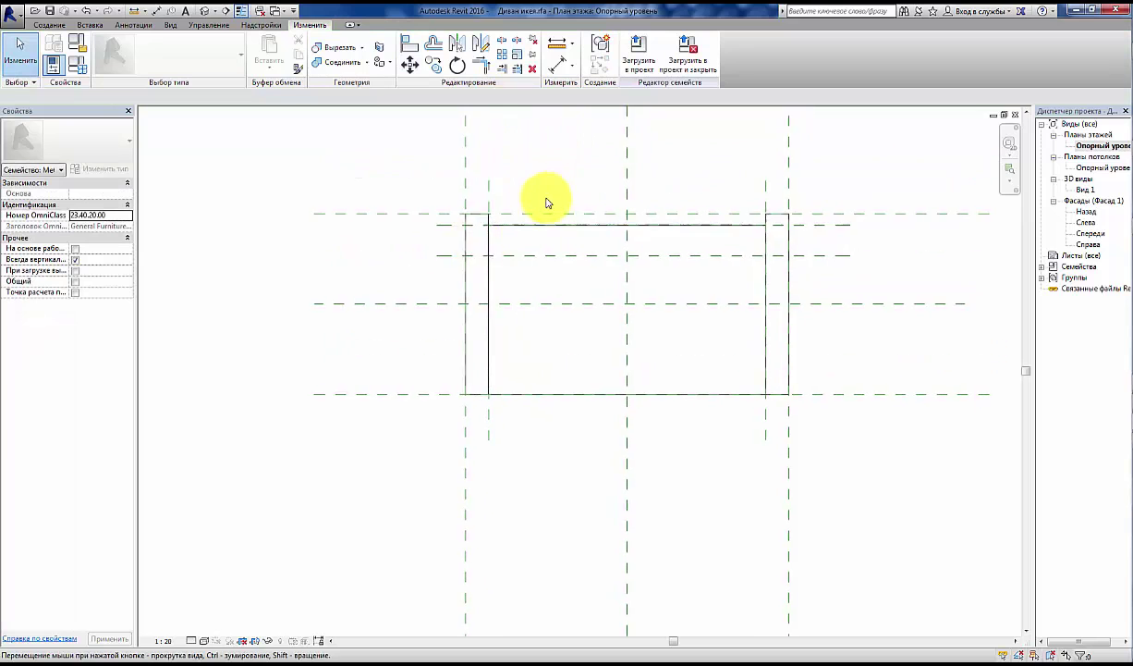
pyautogui.scroll(2, 480, 240)
pyautogui.scroll(-2, 388, 259)
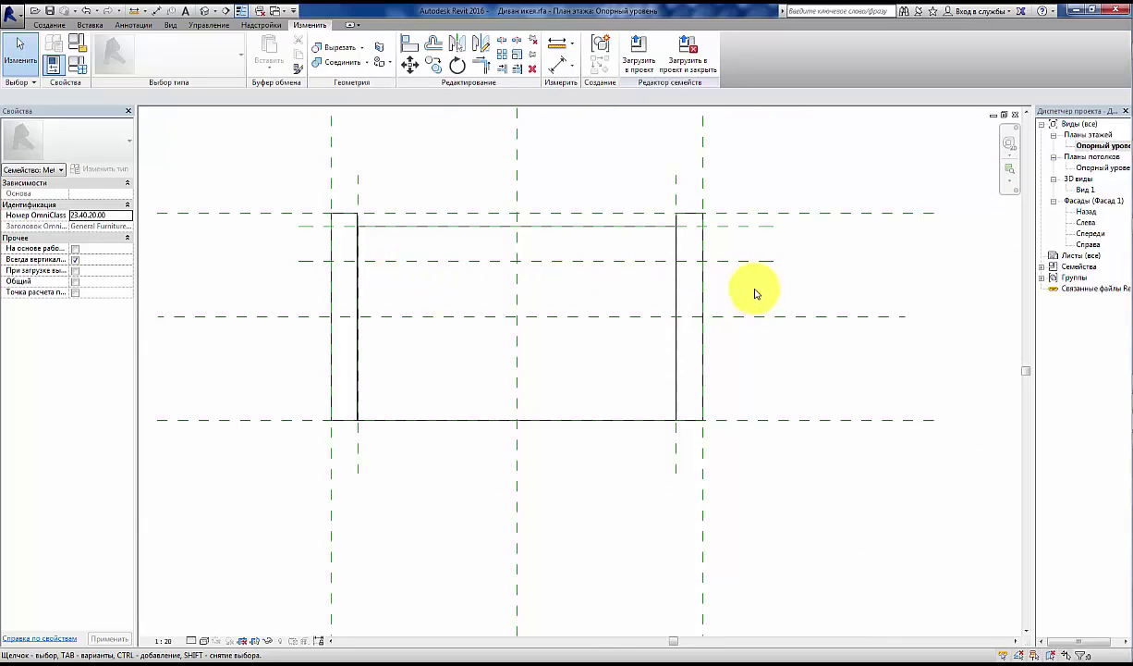
pyautogui.scroll(3, 716, 279)
pyautogui.scroll(-2, 704, 282)
pyautogui.scroll(-2, 772, 351)
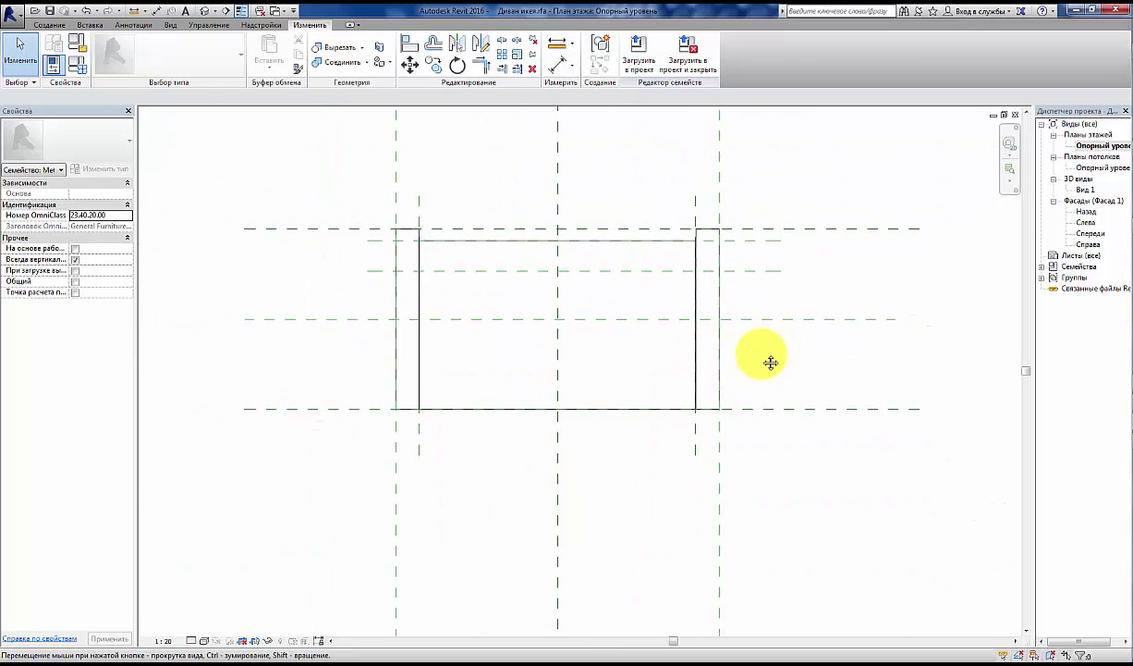
# Step: Orbit 3D view Вид 1 to see the sofa from the front with both armrests
pyautogui.moveTo(769, 361); pyautogui.dragTo(777, 344, button='middle')
pyautogui.click(803, 436)
pyautogui.doubleClick(1089, 189)
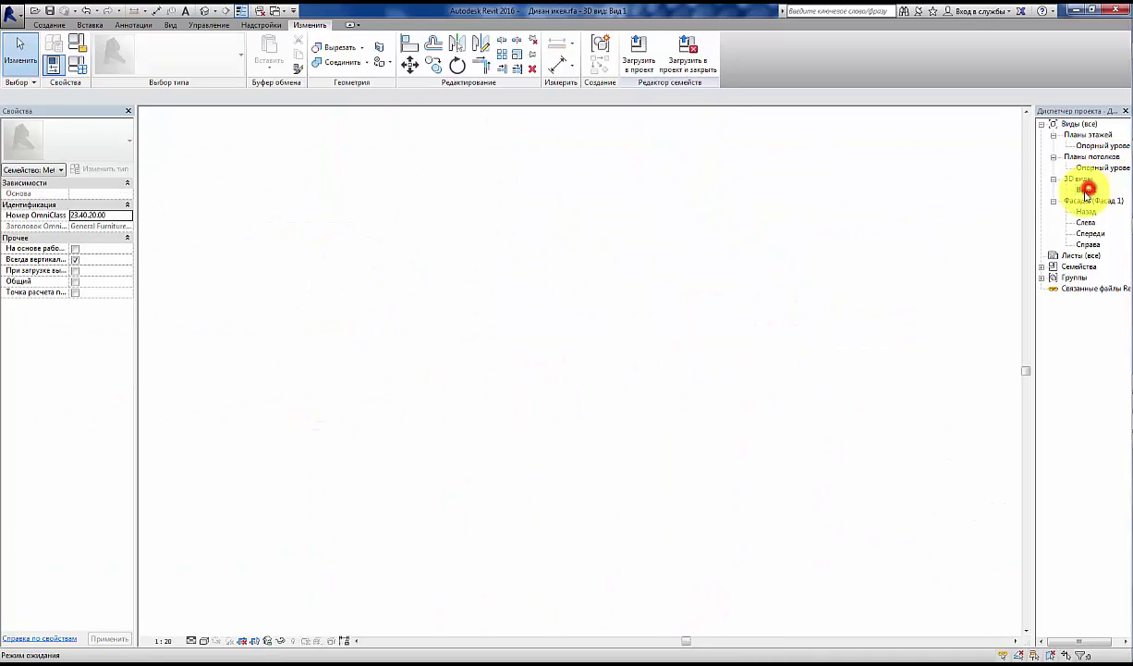
pyautogui.moveTo(780, 400)
pyautogui.keyDown('shift'); pyautogui.mouseDown(button='middle')
pyautogui.moveTo(759, 430)
pyautogui.moveTo(600, 332)
pyautogui.moveTo(497, 250)
pyautogui.moveTo(612, 329)
pyautogui.moveTo(509, 243)
pyautogui.moveTo(599, 407)
pyautogui.mouseUp(button='middle'); pyautogui.keyUp('shift')
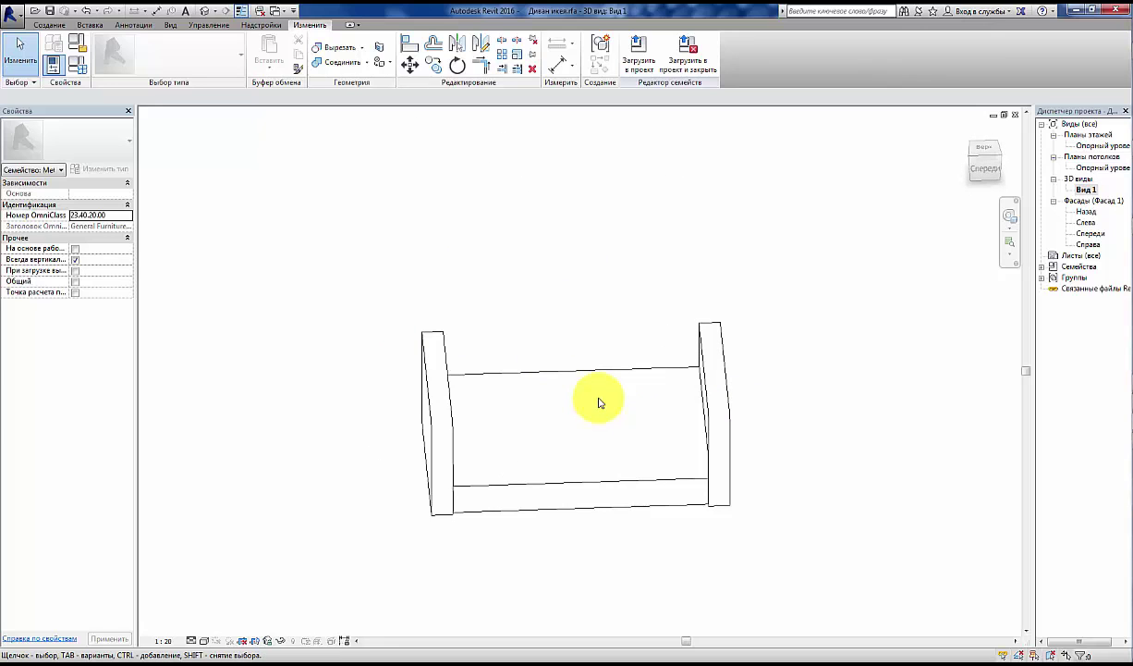
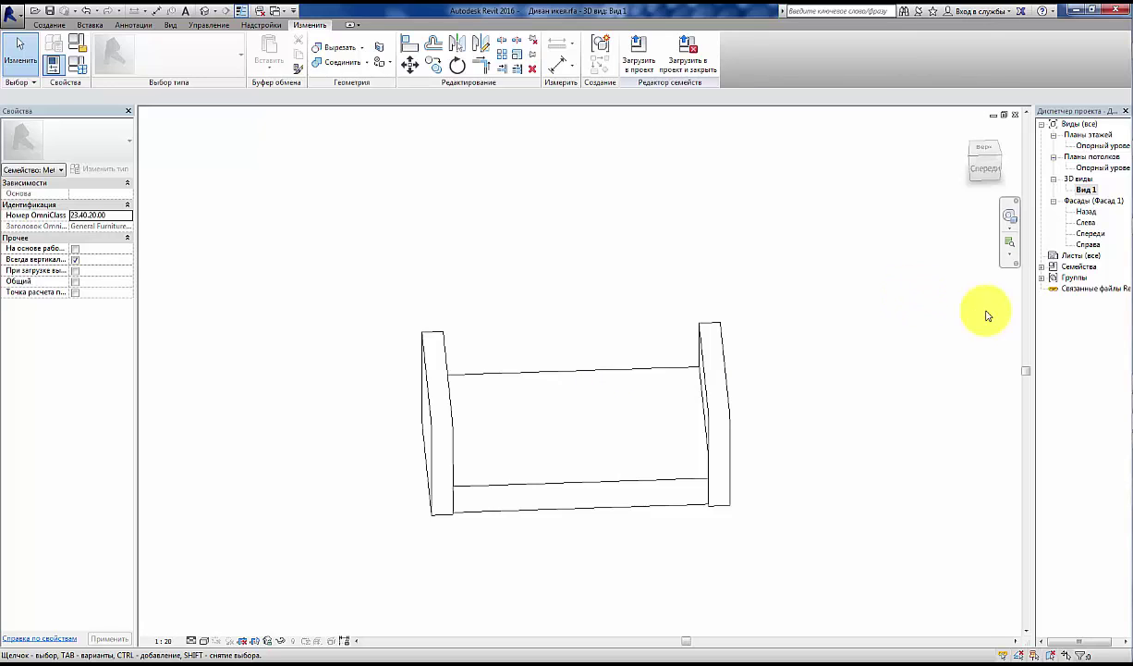
# Step: Open the Front elevation and start a new extrusion with the Rectangle draw tool
pyautogui.doubleClick(1091, 234)
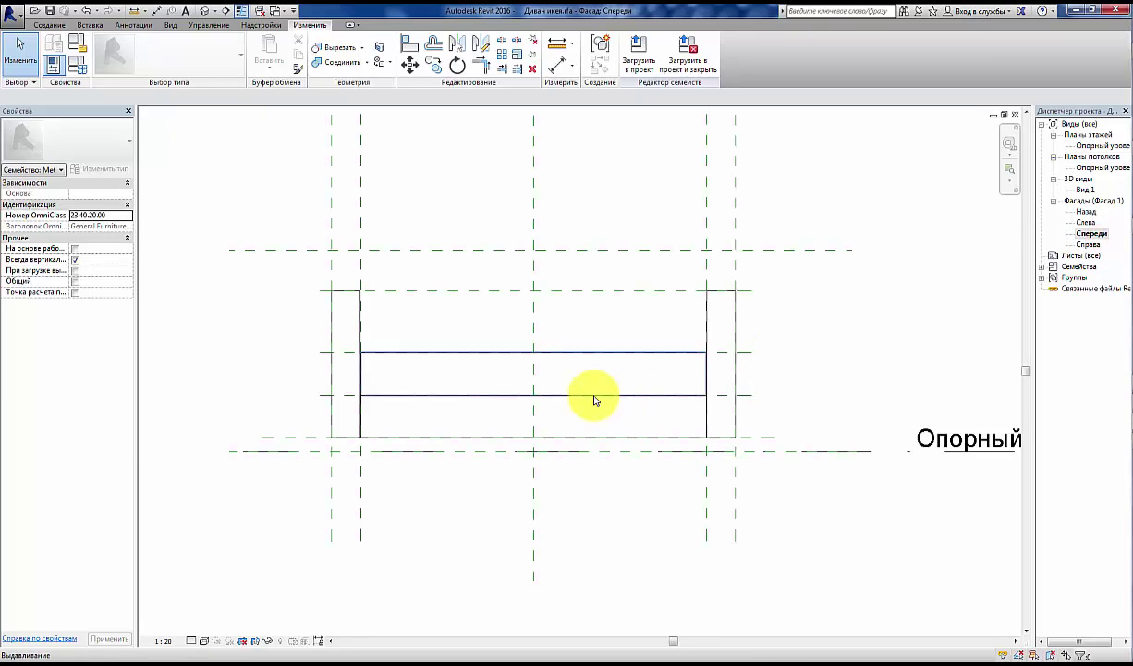
pyautogui.moveTo(458, 357); pyautogui.dragTo(454, 387, button='middle')
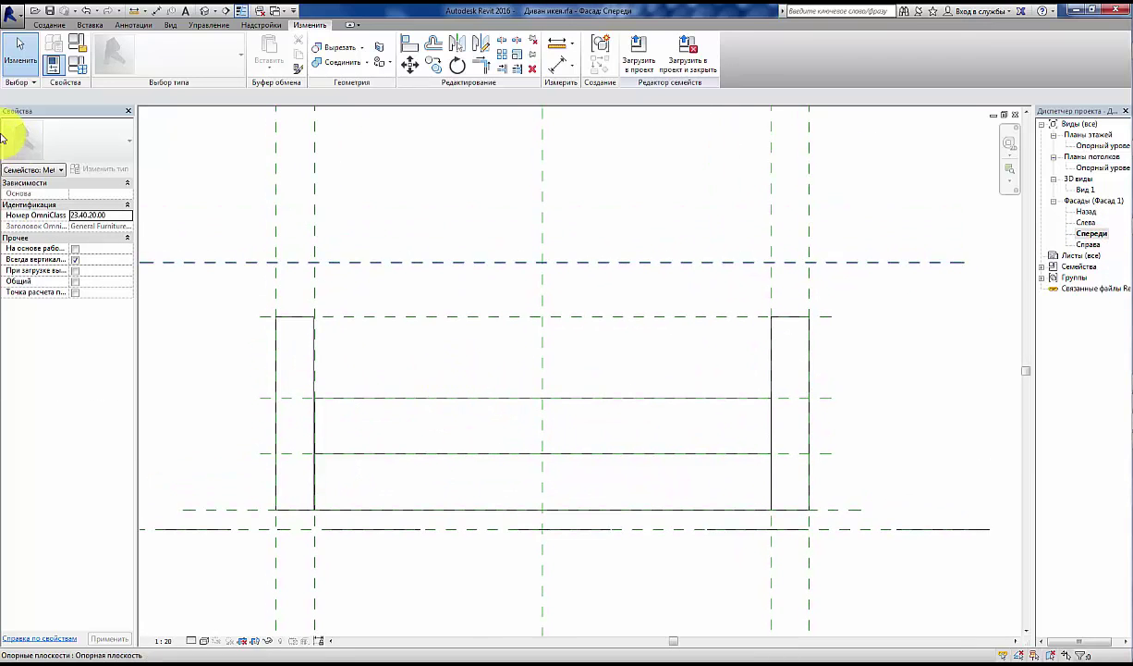
pyautogui.click(56, 26)
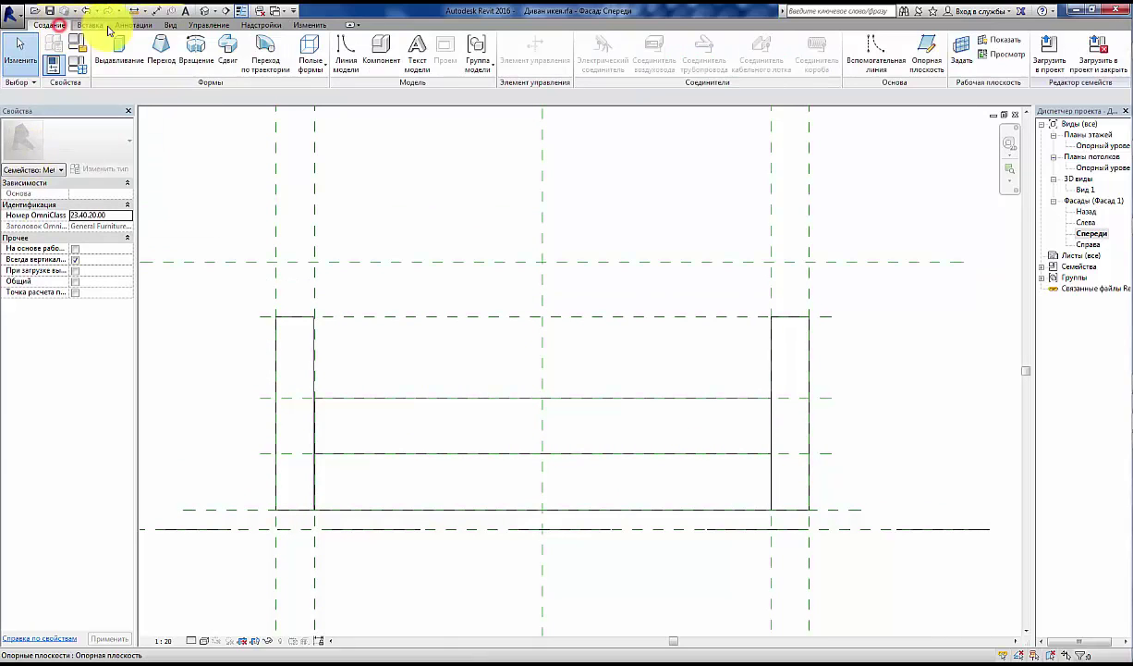
pyautogui.click(118, 45)
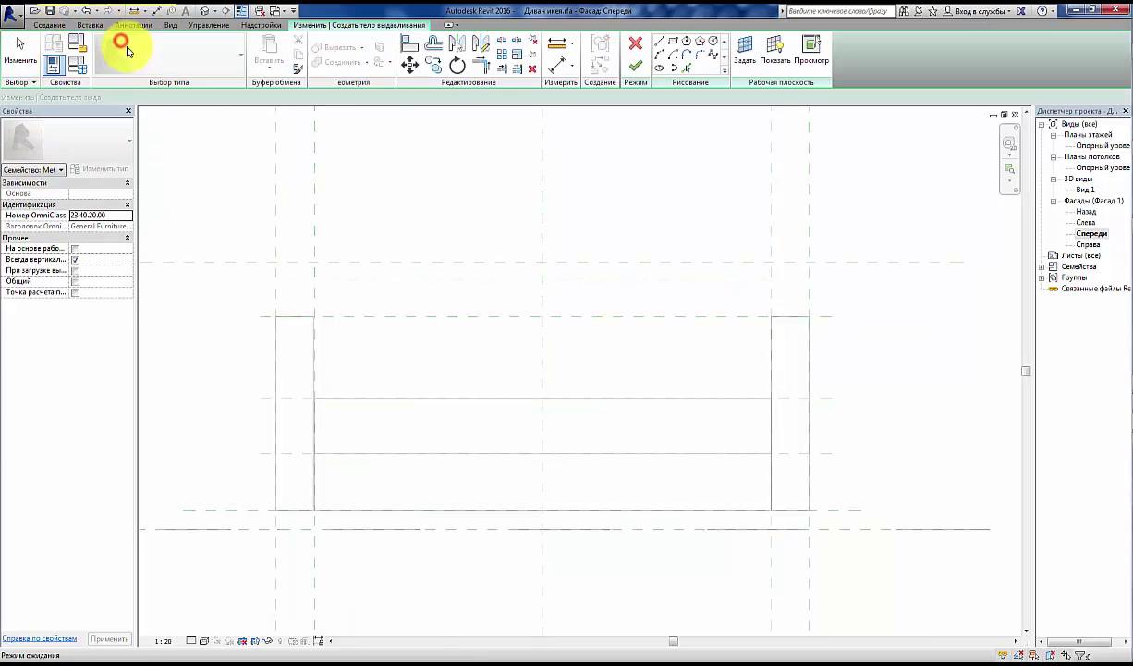
pyautogui.click(673, 42)
# Step: Draw the rectangular profile between the armrest reference planes
pyautogui.moveTo(446, 261); pyautogui.dragTo(434, 211, button='middle')
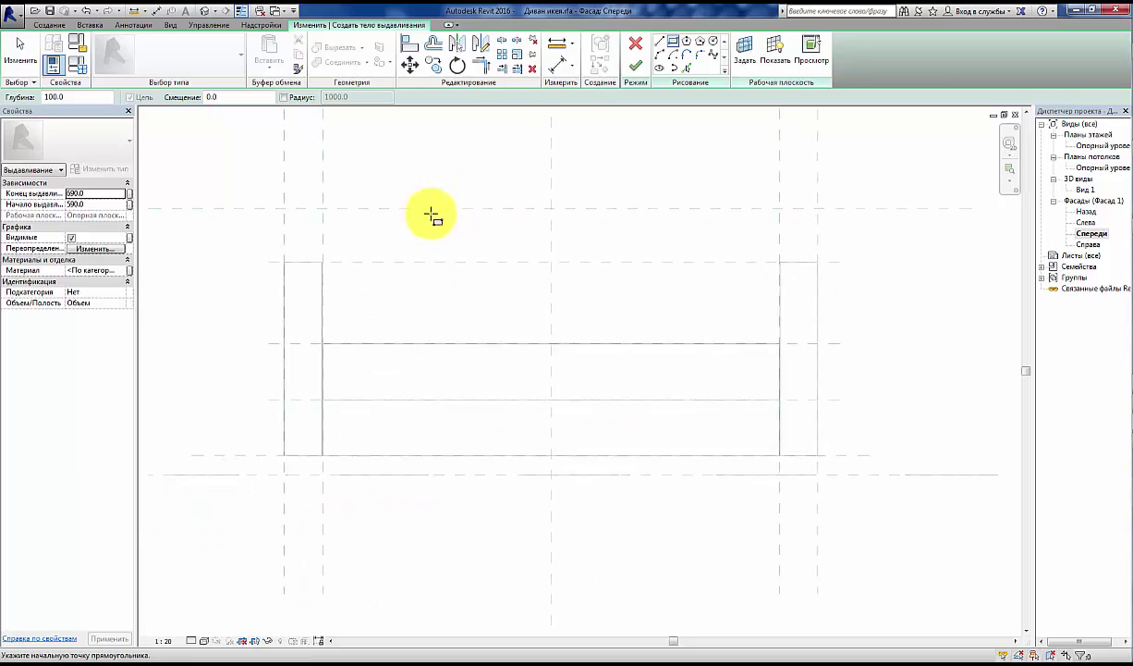
pyautogui.scroll(2, 336, 267)
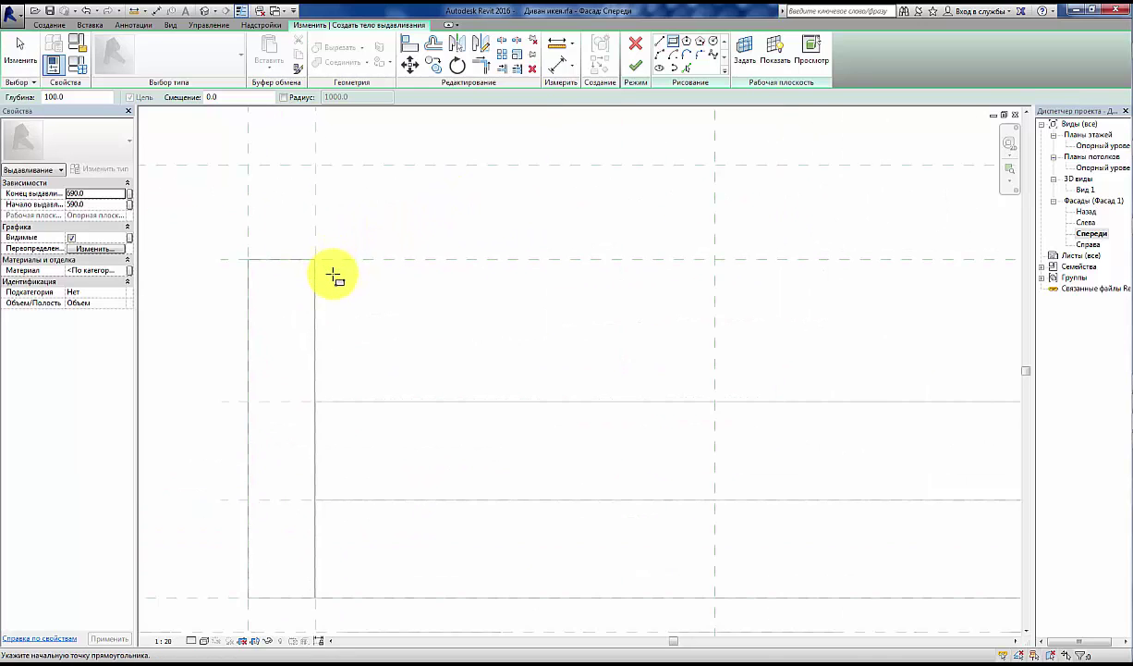
pyautogui.moveTo(337, 270); pyautogui.dragTo(263, 217, button='middle')
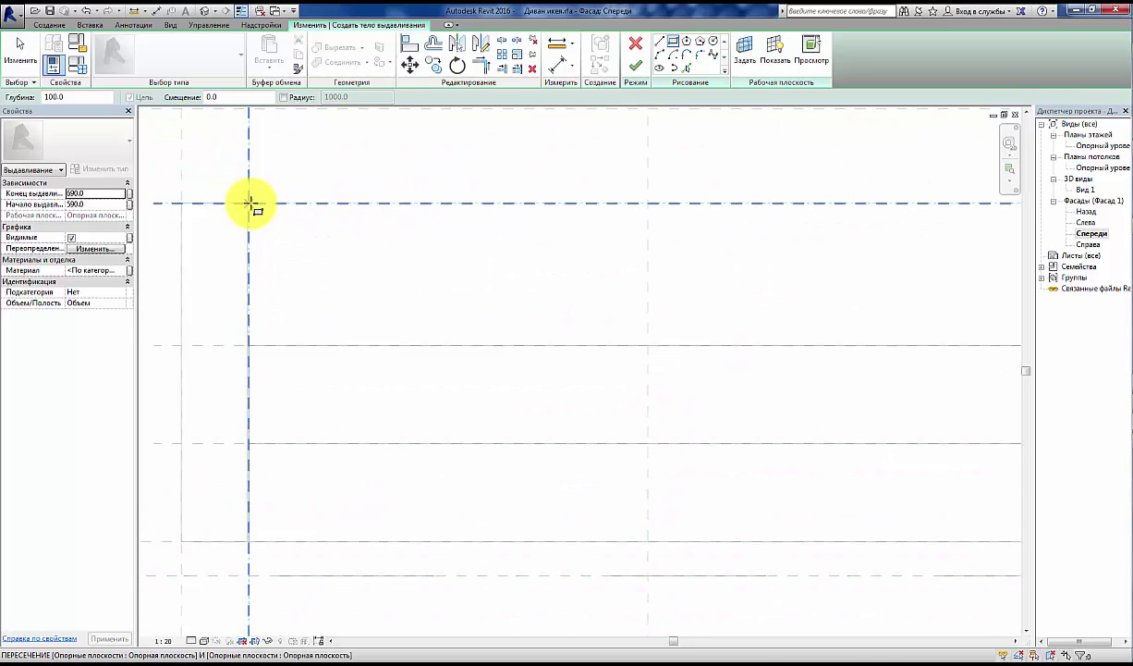
pyautogui.click(250, 201)
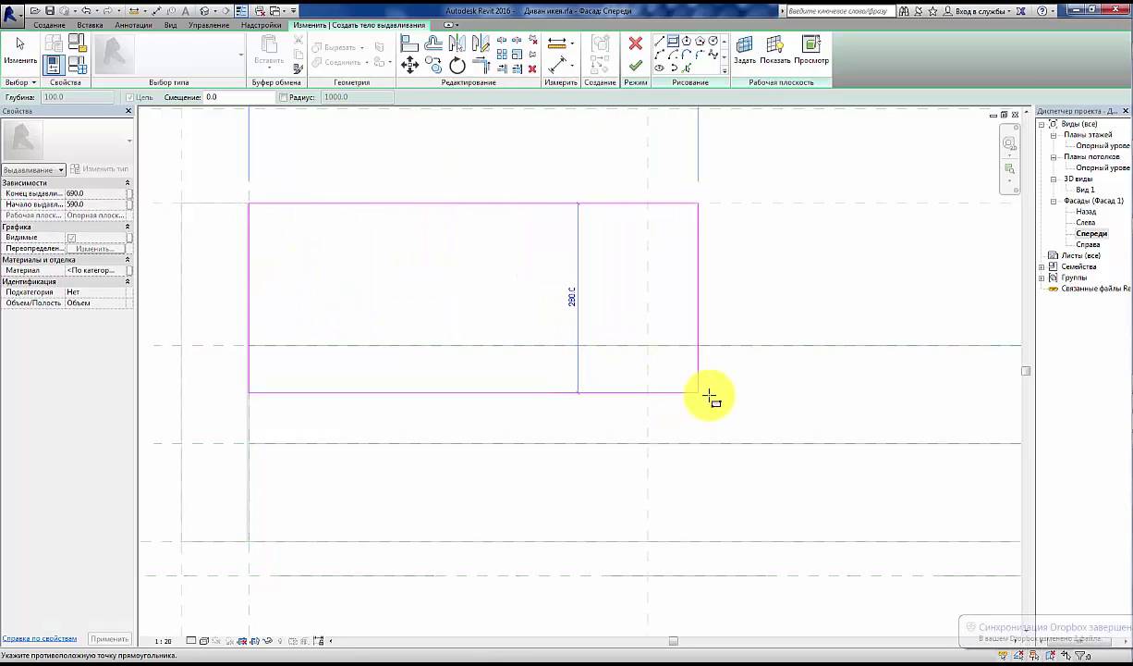
pyautogui.scroll(-3, 544, 375)
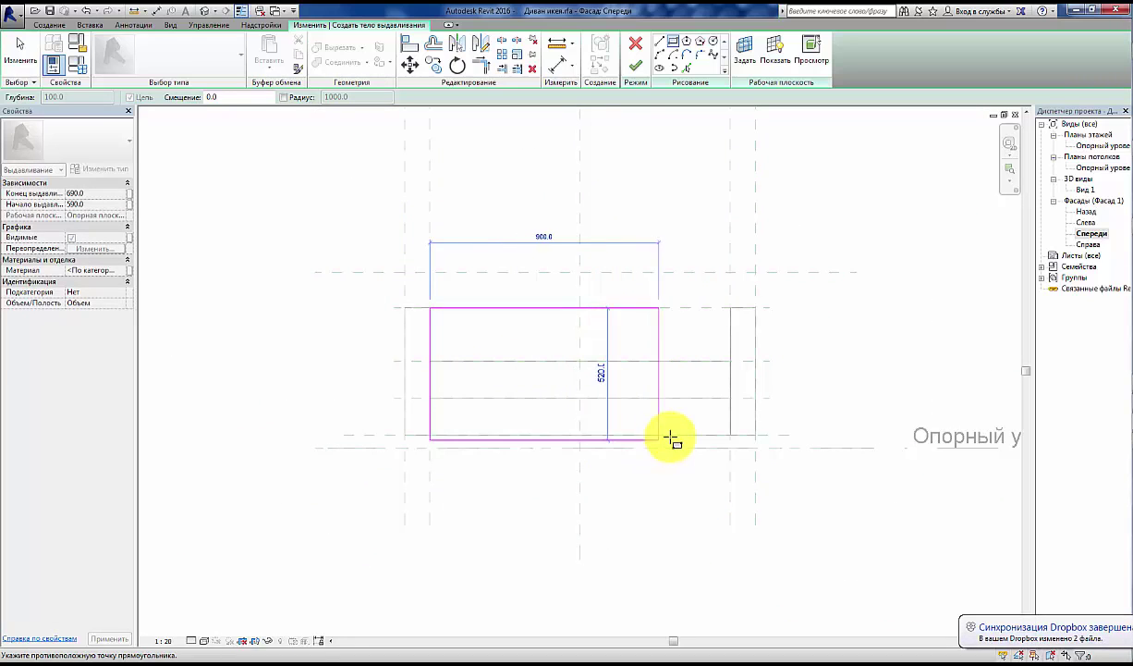
pyautogui.click(723, 433)
pyautogui.scroll(2, 935, 375)
pyautogui.moveTo(936, 375); pyautogui.dragTo(809, 367, button='middle')
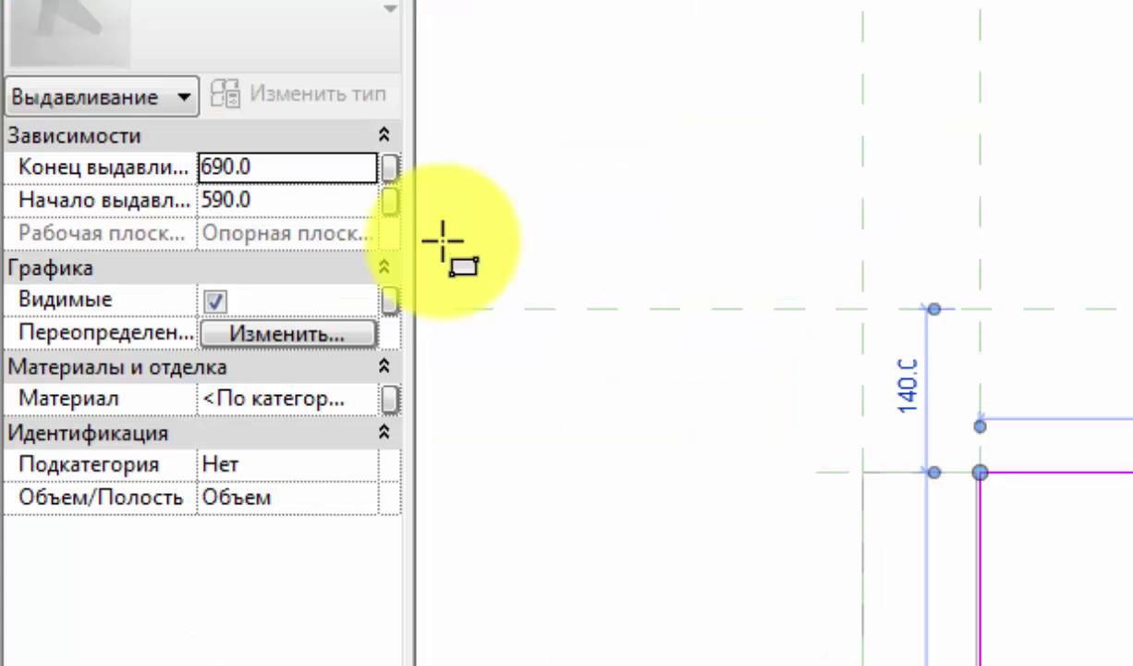
# Step: Set the extrusion end to 385 and re-enter the start value of 335
pyautogui.click(317, 169)
pyautogui.write('38')
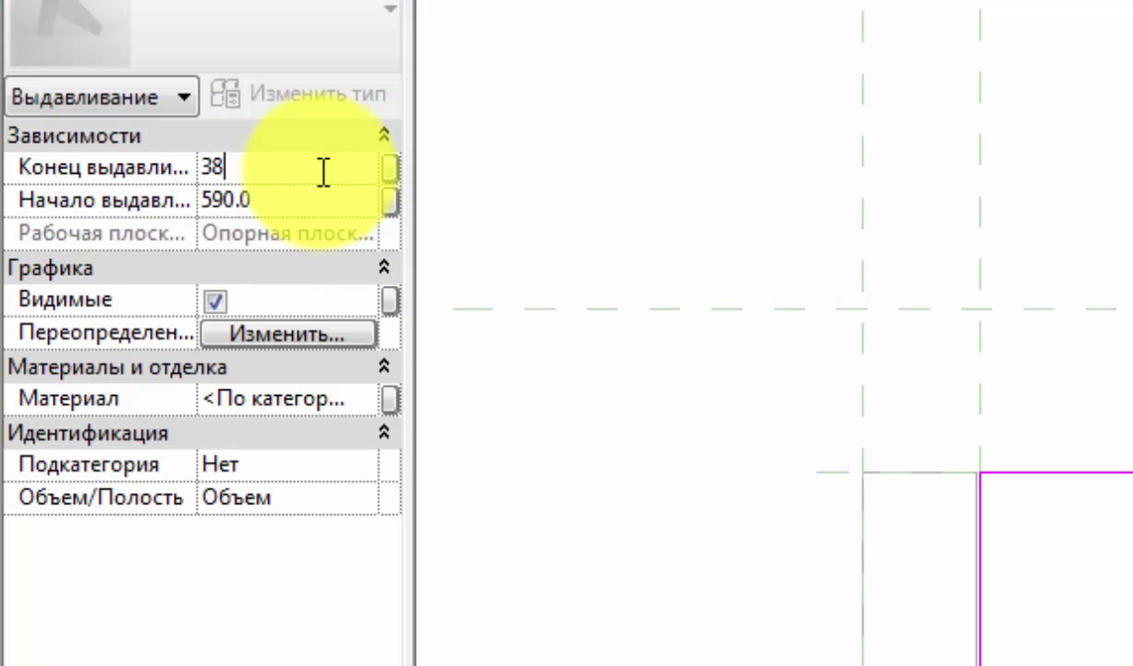
pyautogui.write('5')
pyautogui.click(260, 194)
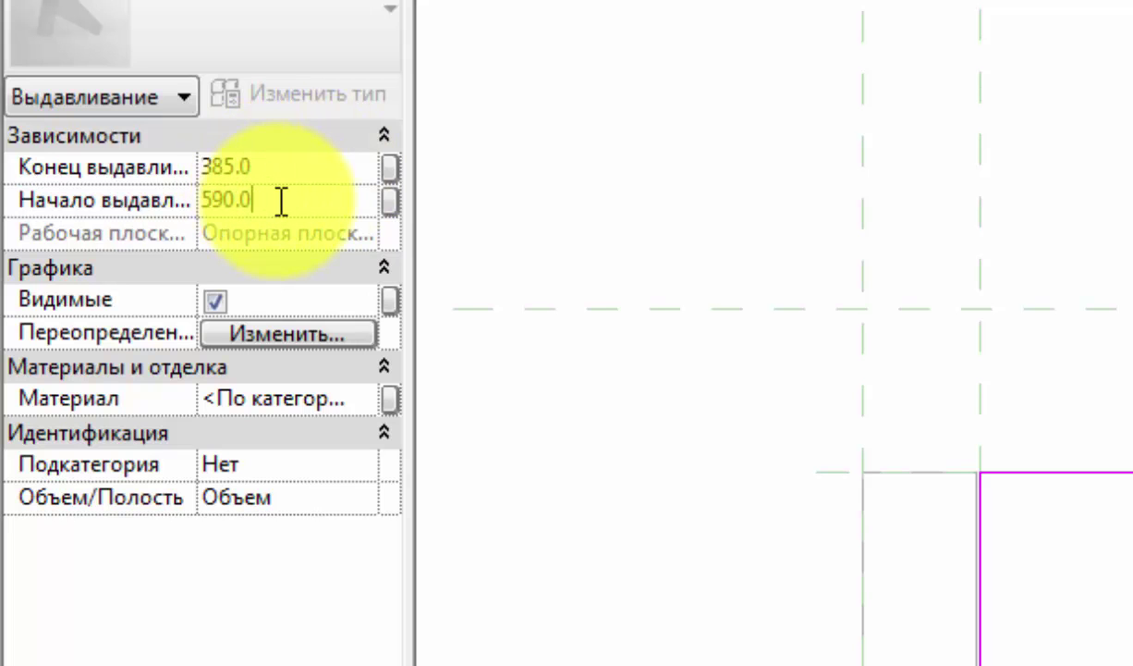
pyautogui.doubleClick(281, 201)
pyautogui.write('335')
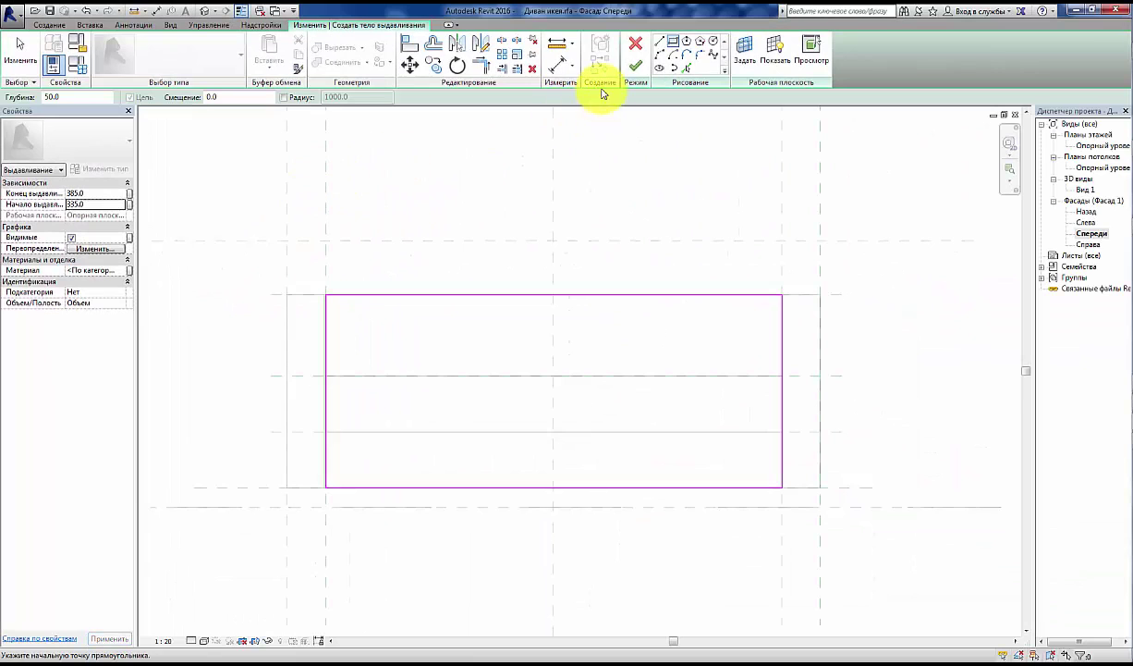
pyautogui.click(13, 59)
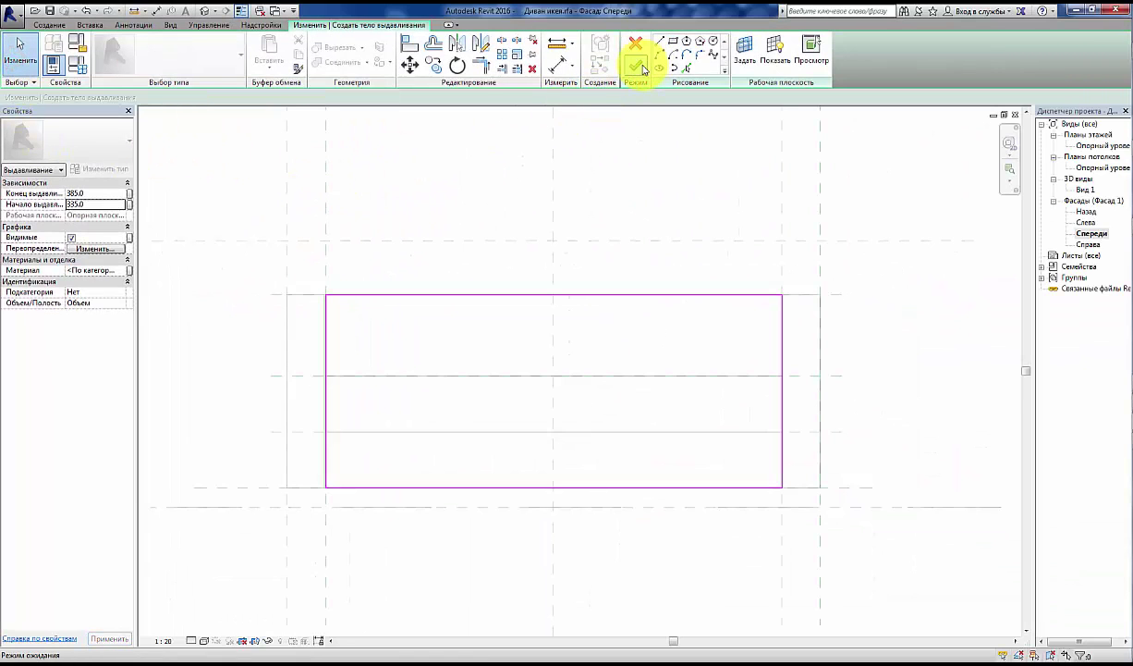
# Step: Finish the extrusion sketch, then reopen it for editing in the Back elevation
pyautogui.click(644, 69)
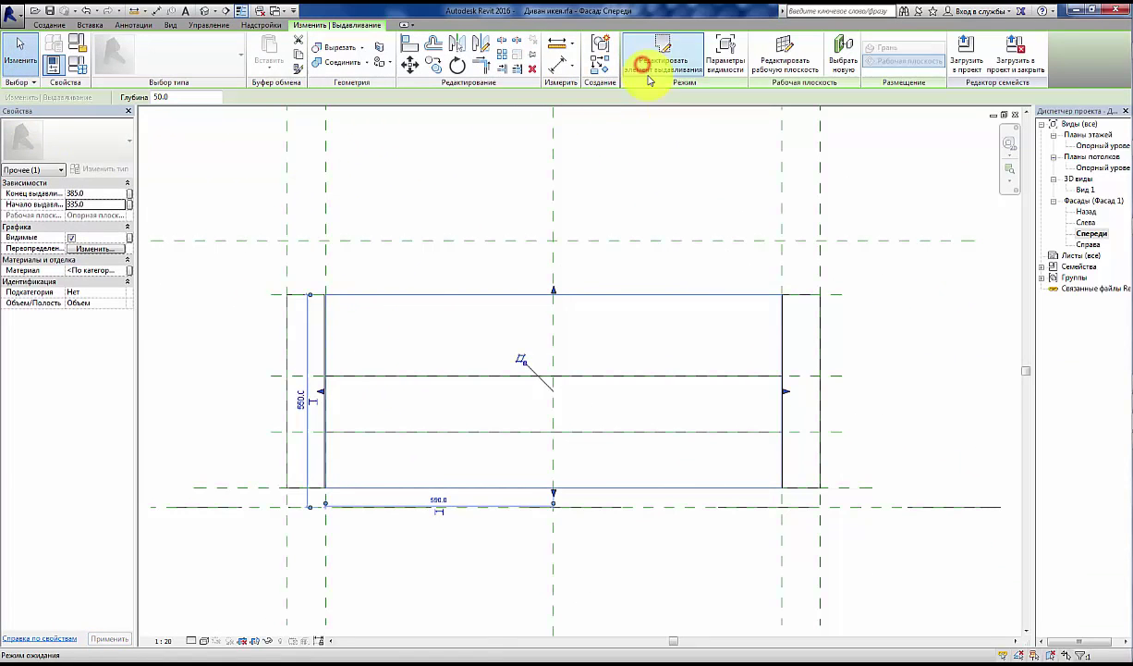
pyautogui.doubleClick(1083, 148)
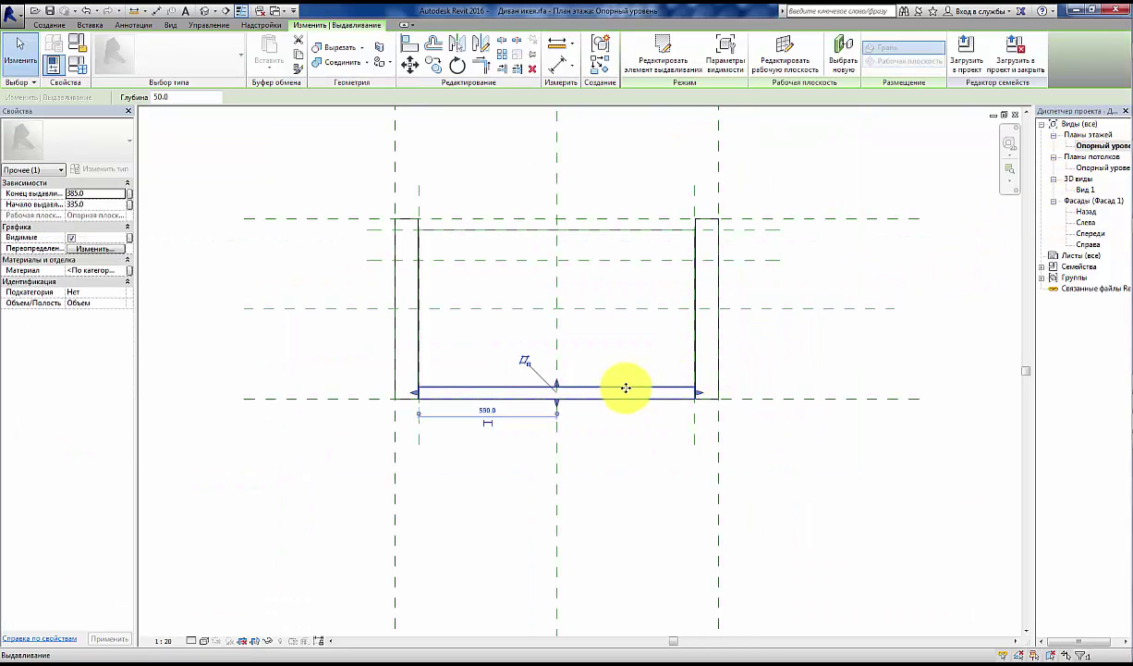
pyautogui.click(664, 44)
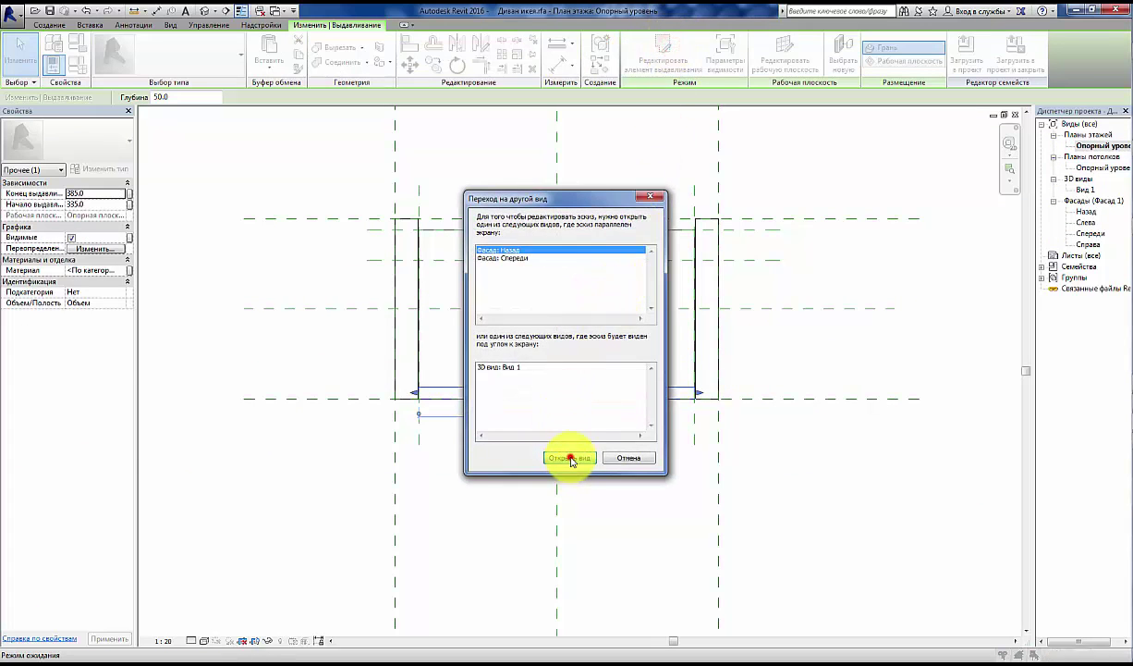
pyautogui.click(571, 459)
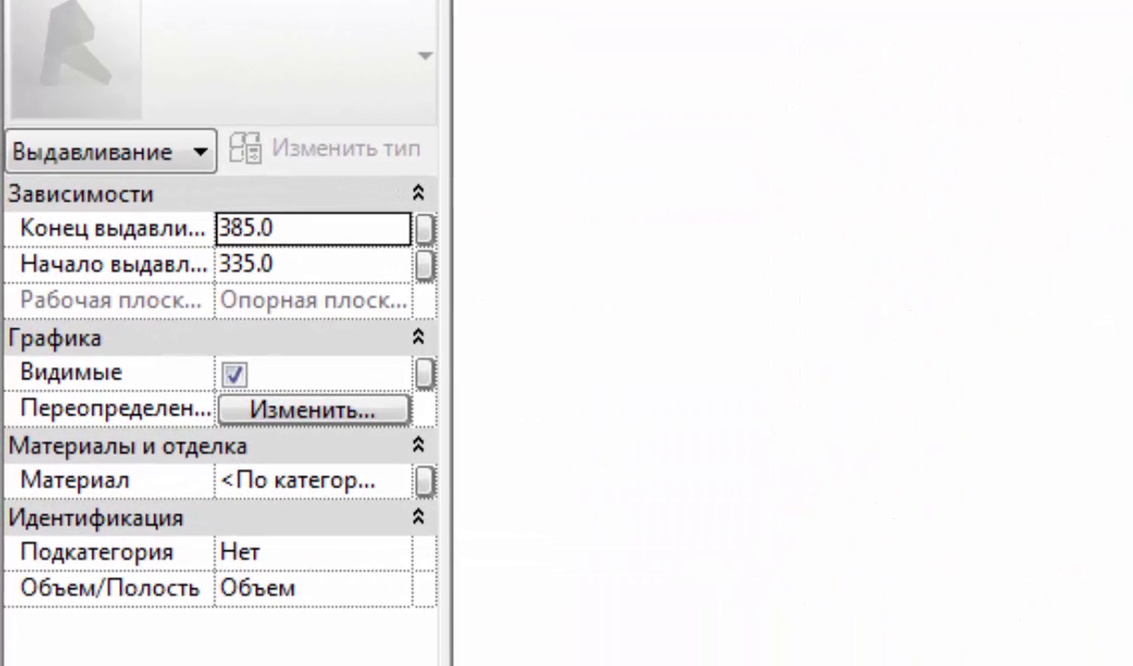
# Step: Negate the extrusion values to end -385 and start -335, then finish editing
pyautogui.click(223, 227)
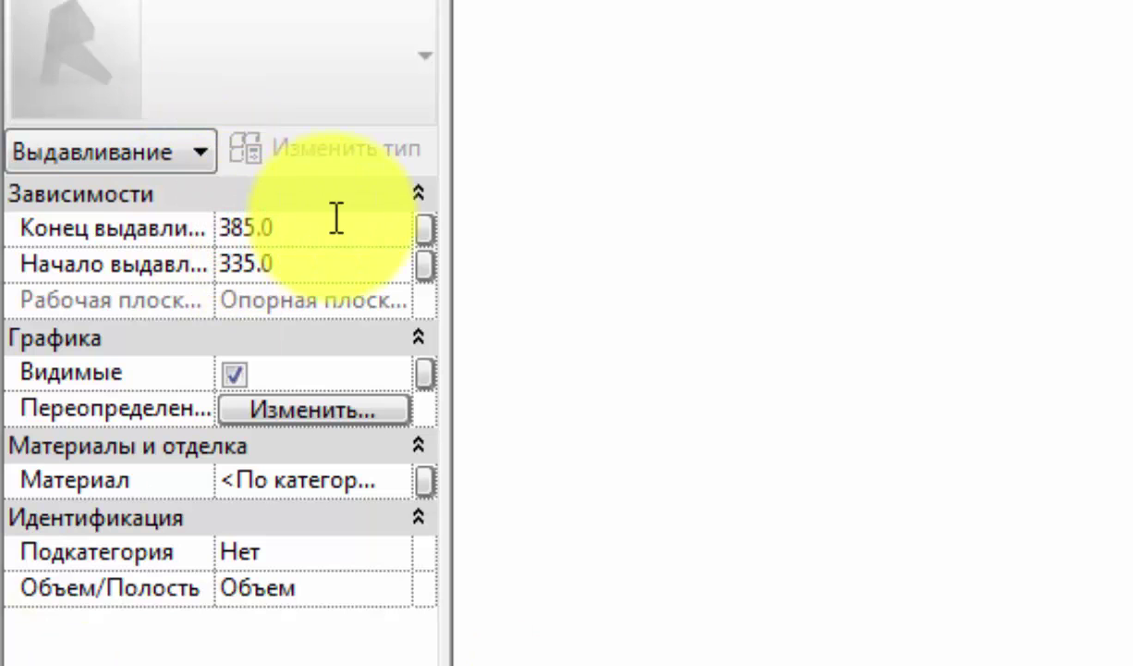
pyautogui.write('-')
pyautogui.click(219, 264)
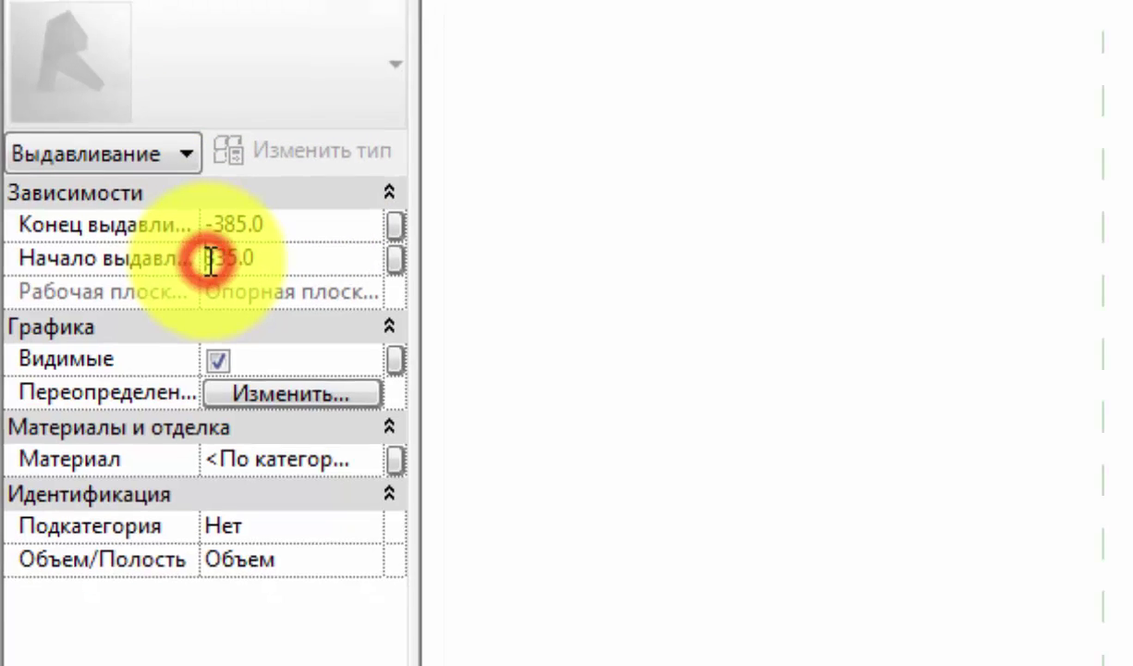
pyautogui.write('-')
pyautogui.click(171, 200)
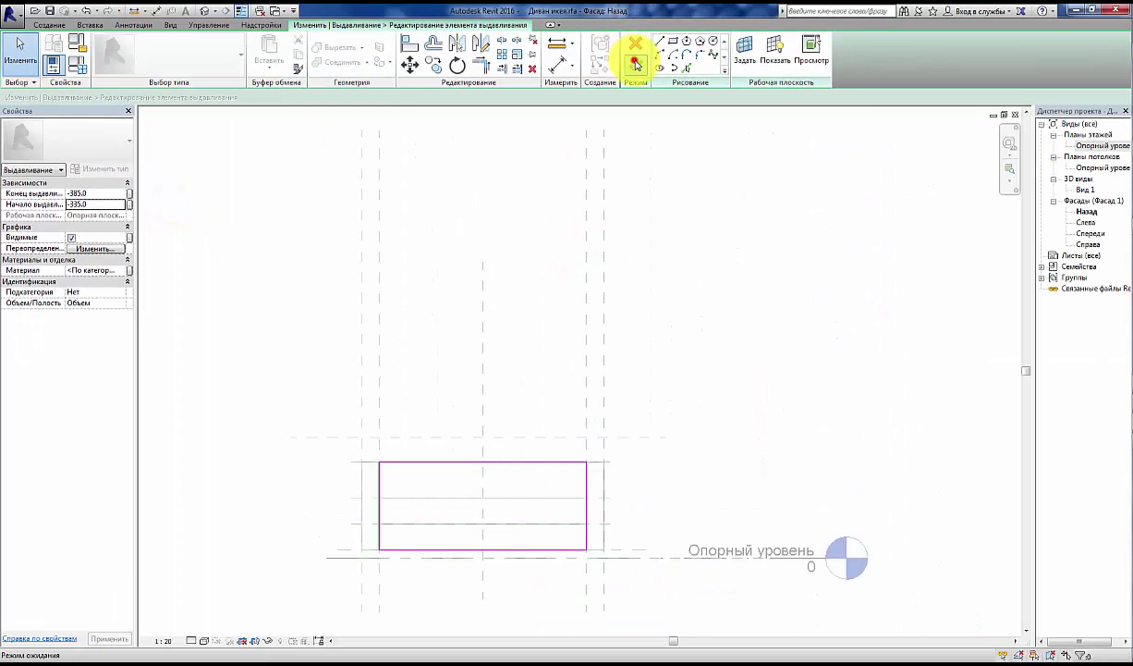
pyautogui.click(636, 63)
# Step: Open the 3D view and orbit around the sofa to inspect the backrest
pyautogui.doubleClick(1086, 190)
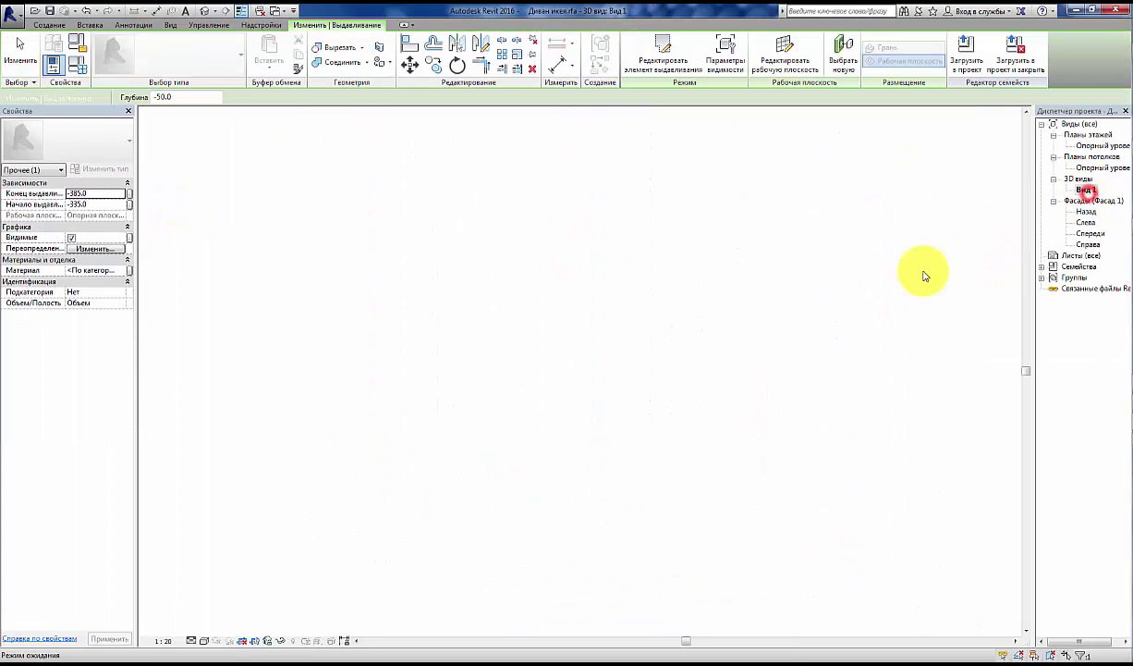
pyautogui.keyDown('shift'); pyautogui.moveTo(794, 394); pyautogui.dragTo(630, 460, button='middle'); pyautogui.keyUp('shift')
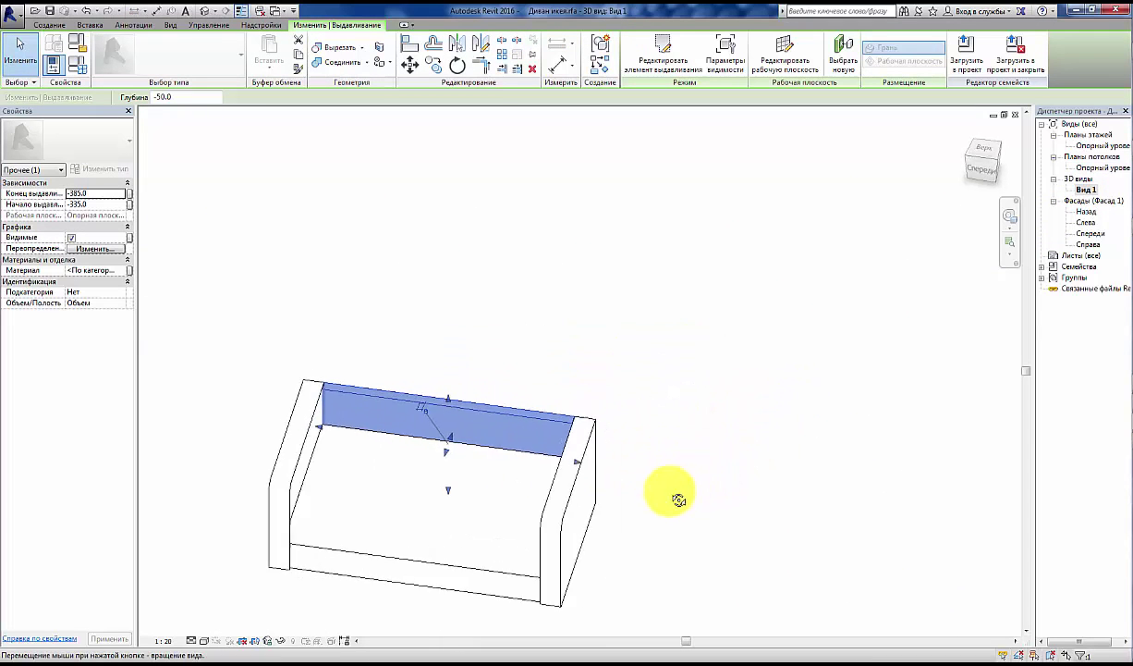
pyautogui.click(744, 442)
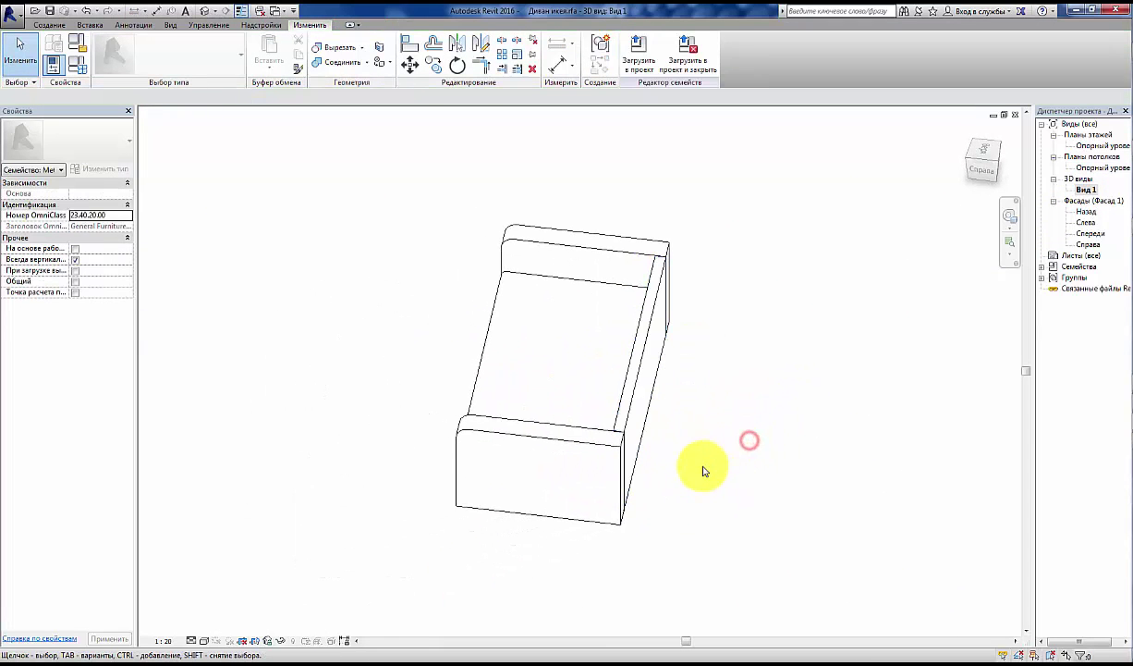
pyautogui.moveTo(703, 465)
pyautogui.keyDown('shift'); pyautogui.mouseDown(button='middle')
pyautogui.moveTo(652, 401)
pyautogui.moveTo(640, 358)
pyautogui.moveTo(906, 342)
pyautogui.moveTo(906, 359)
pyautogui.moveTo(803, 424)
pyautogui.mouseUp(button='middle'); pyautogui.keyUp('shift')
pyautogui.scroll(2, 716, 354)
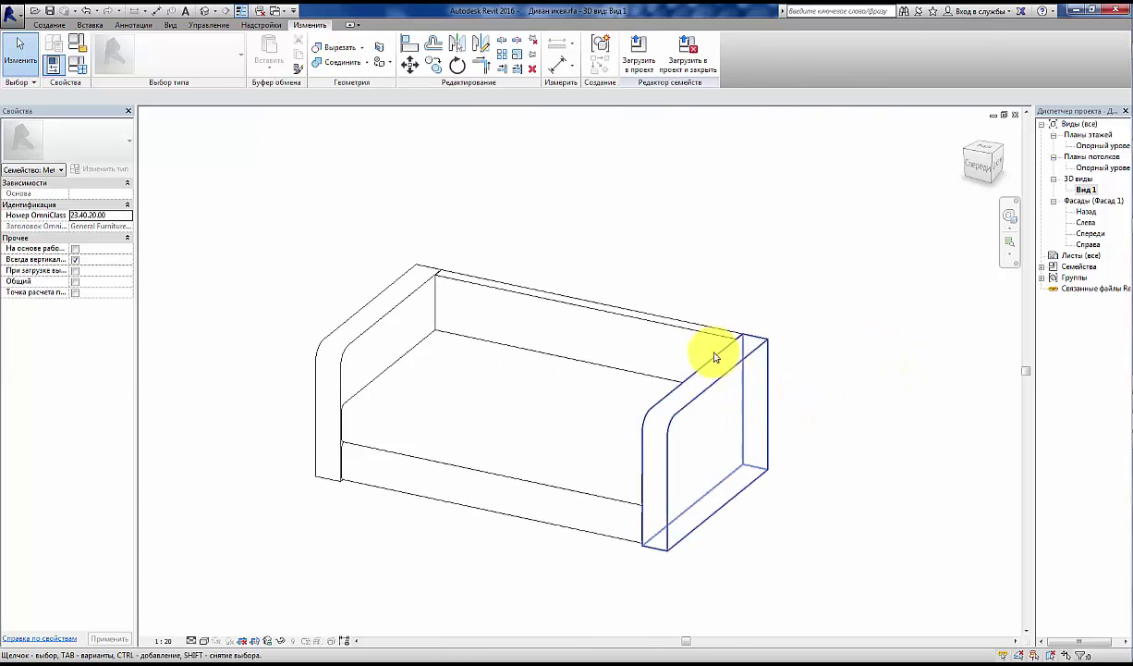
pyautogui.scroll(3, 726, 351)
pyautogui.moveTo(725, 352)
pyautogui.keyDown('shift'); pyautogui.mouseDown(button='middle')
pyautogui.moveTo(728, 412)
pyautogui.moveTo(792, 549)
pyautogui.moveTo(776, 554)
pyautogui.moveTo(291, 331)
pyautogui.moveTo(306, 282)
pyautogui.moveTo(299, 93)
pyautogui.moveTo(298, 126)
pyautogui.moveTo(481, 274)
pyautogui.moveTo(577, 446)
pyautogui.moveTo(678, 438)
pyautogui.moveTo(624, 434)
pyautogui.mouseUp(button='middle'); pyautogui.keyUp('shift')
pyautogui.scroll(-5, 624, 435)
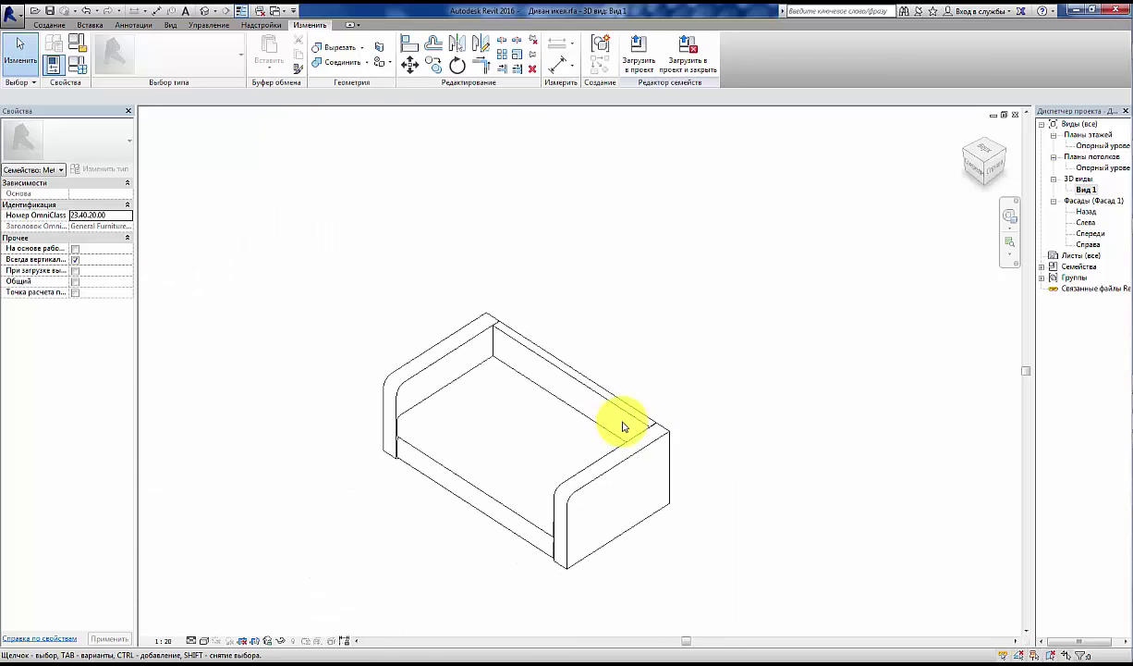
# Step: Select the backrest extrusion and change its start value to -337
pyautogui.click(606, 399)
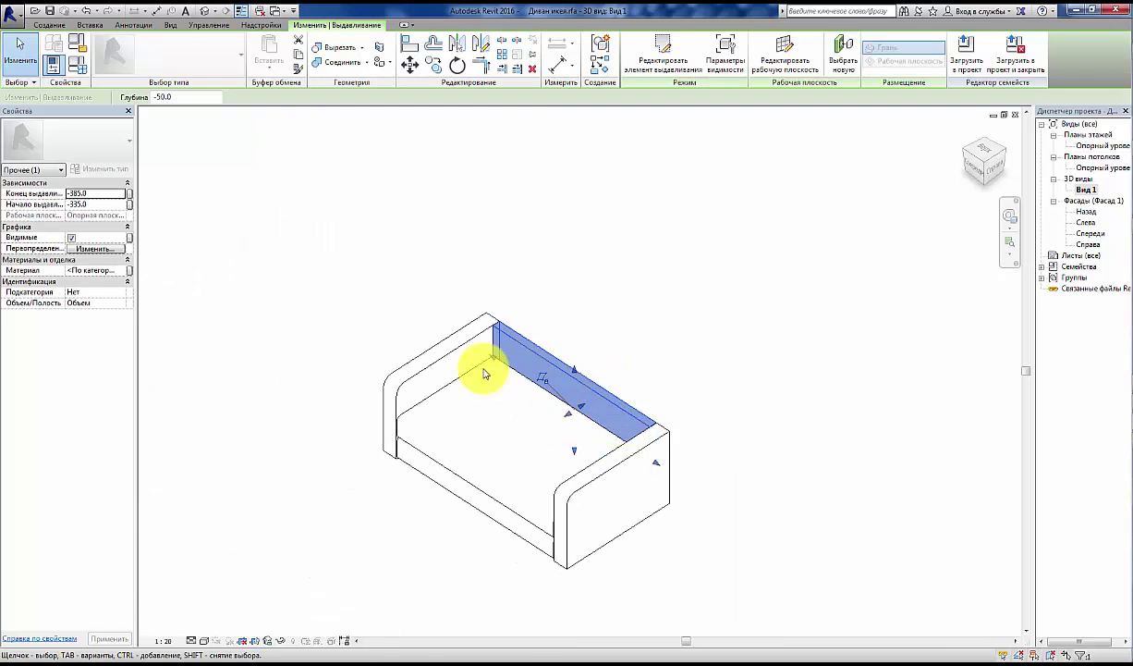
pyautogui.click(80, 204)
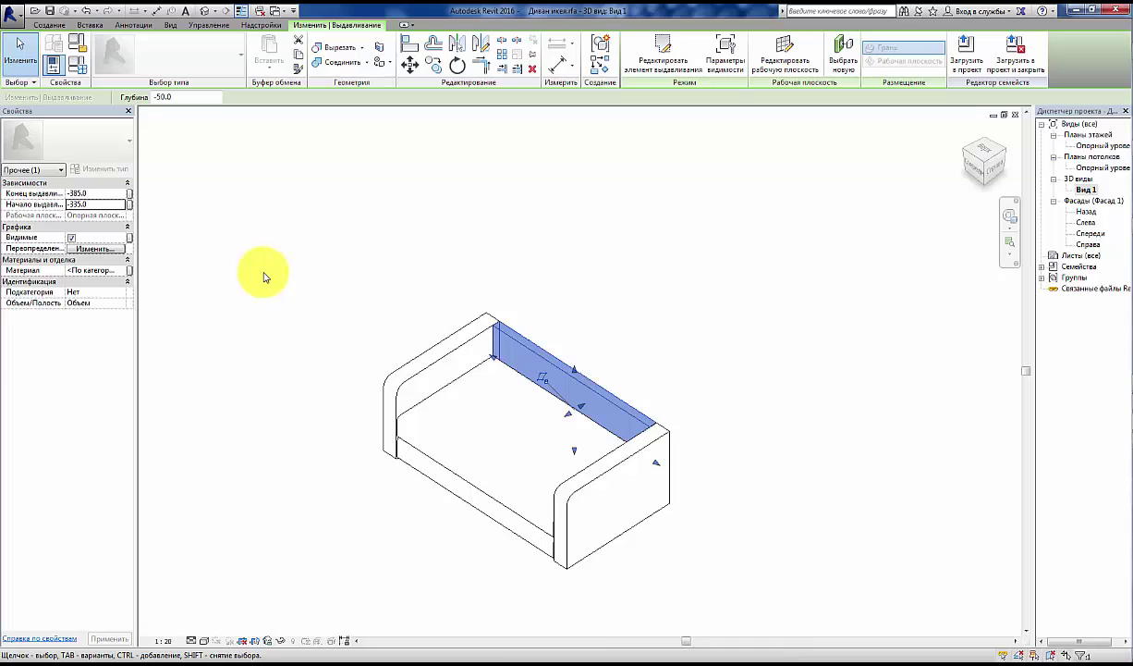
pyautogui.click(81, 204)
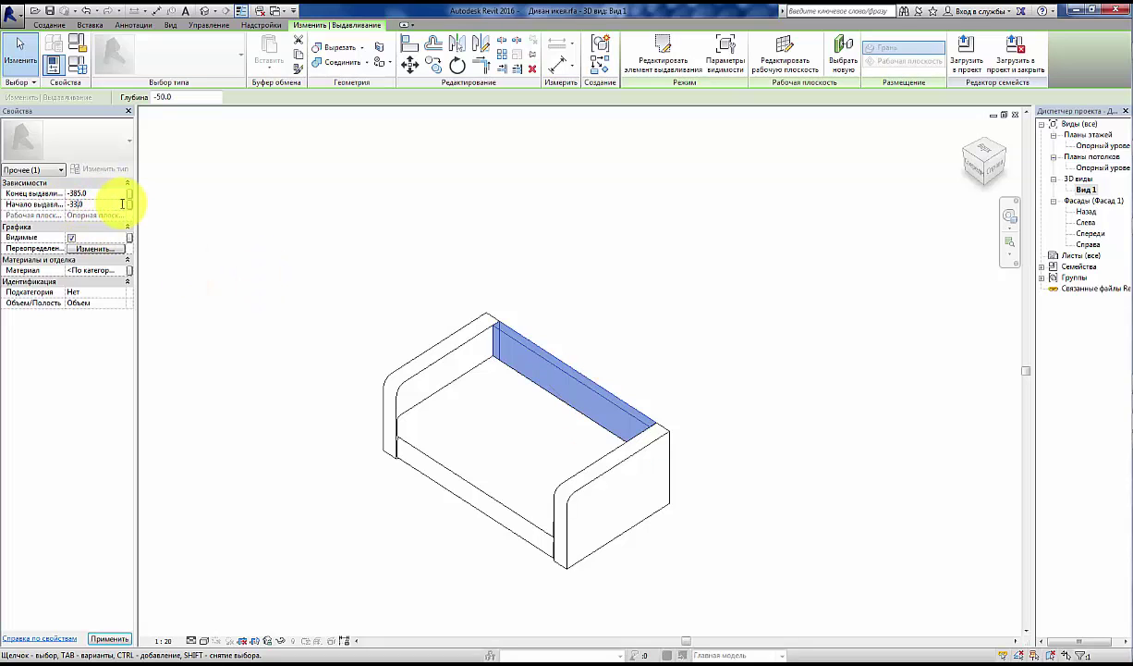
pyautogui.scroll(2, 605, 382)
pyautogui.scroll(2, 601, 374)
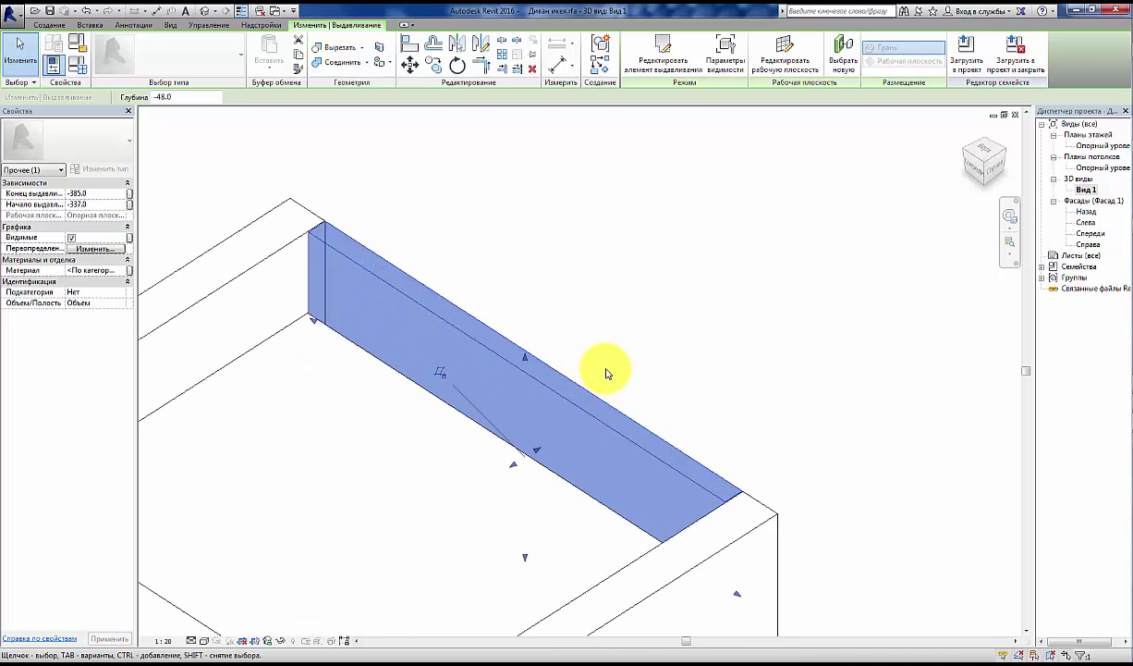
pyautogui.scroll(2, 614, 402)
# Step: Orbit and pan the 3D view to see the whole sofa from above-front
pyautogui.moveTo(640, 387)
pyautogui.keyDown('shift'); pyautogui.mouseDown(button='middle')
pyautogui.moveTo(602, 463)
pyautogui.moveTo(600, 498)
pyautogui.moveTo(619, 479)
pyautogui.moveTo(519, 101)
pyautogui.moveTo(583, 518)
pyautogui.moveTo(516, 299)
pyautogui.moveTo(550, 398)
pyautogui.mouseUp(button='middle'); pyautogui.keyUp('shift')
pyautogui.click(619, 479)
pyautogui.scroll(2, 552, 437)
pyautogui.scroll(2, 555, 442)
pyautogui.scroll(-3, 550, 399)
pyautogui.scroll(-1, 539, 354)
pyautogui.moveTo(539, 354)
pyautogui.keyDown('shift'); pyautogui.mouseDown(button='middle')
pyautogui.moveTo(430, 367)
pyautogui.moveTo(514, 577)
pyautogui.moveTo(469, 420)
pyautogui.moveTo(519, 561)
pyautogui.moveTo(446, 514)
pyautogui.moveTo(804, 475)
pyautogui.mouseUp(button='middle'); pyautogui.keyUp('shift')
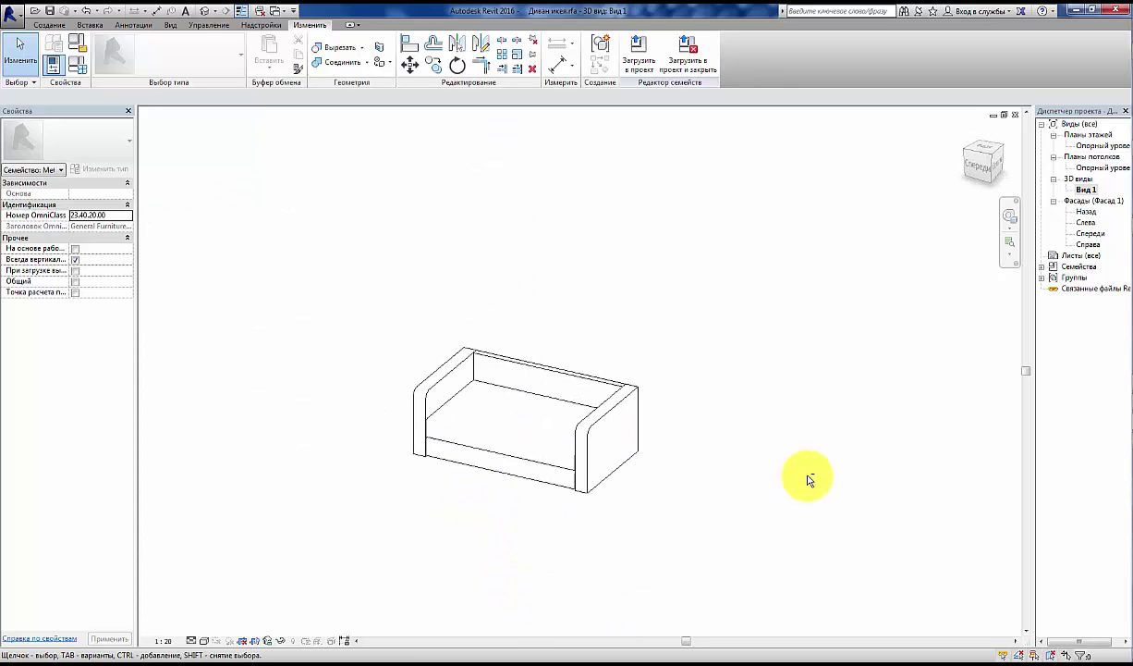
pyautogui.moveTo(694, 451); pyautogui.dragTo(759, 458, button='middle')
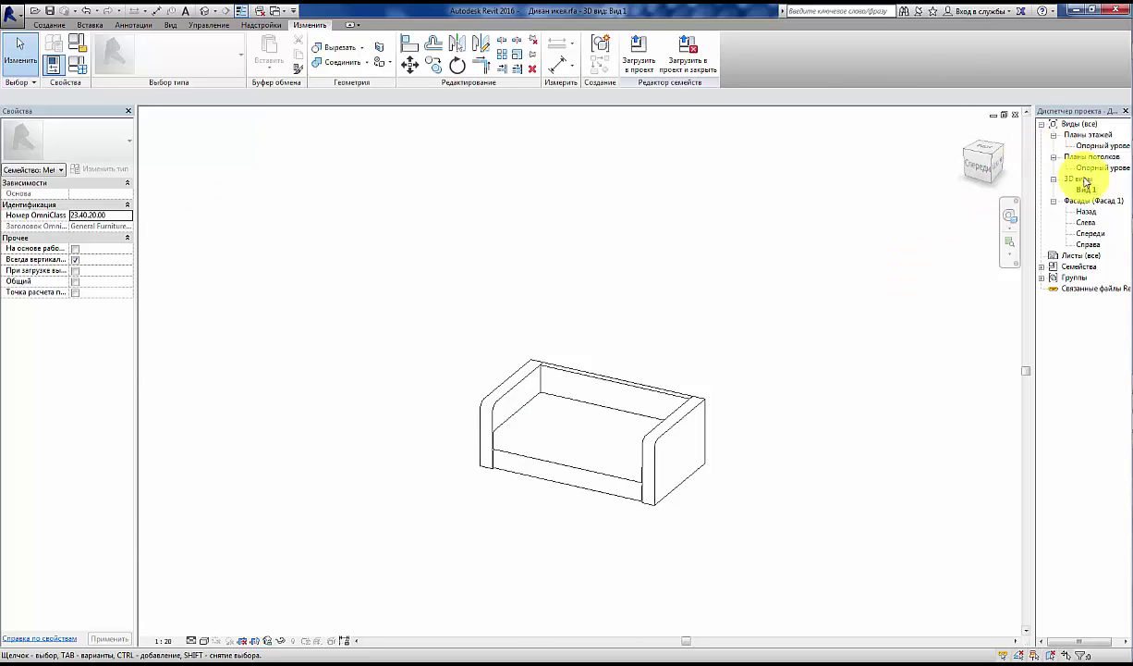
# Step: Open the right elevation (Справа) and start a new extrusion sketch
pyautogui.doubleClick(1091, 244)
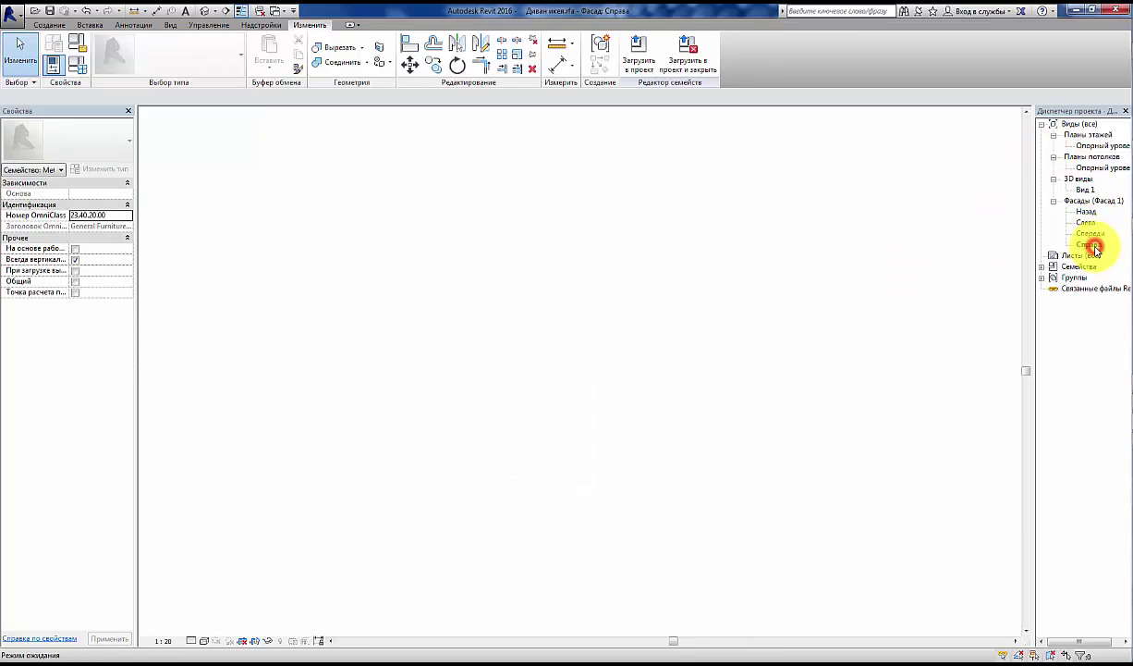
pyautogui.moveTo(842, 323); pyautogui.dragTo(800, 362, button='middle')
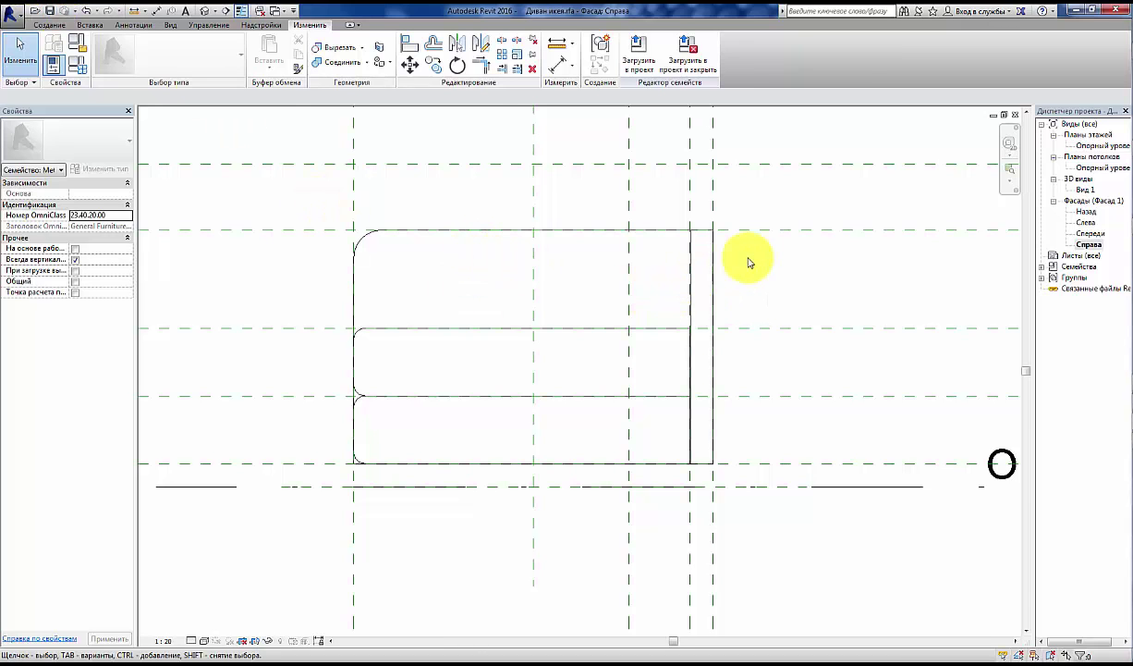
pyautogui.scroll(1, 749, 257)
pyautogui.moveTo(752, 258)
pyautogui.mouseDown(button='middle')
pyautogui.moveTo(757, 298)
pyautogui.moveTo(665, 333)
pyautogui.moveTo(654, 328)
pyautogui.mouseUp(button='middle')
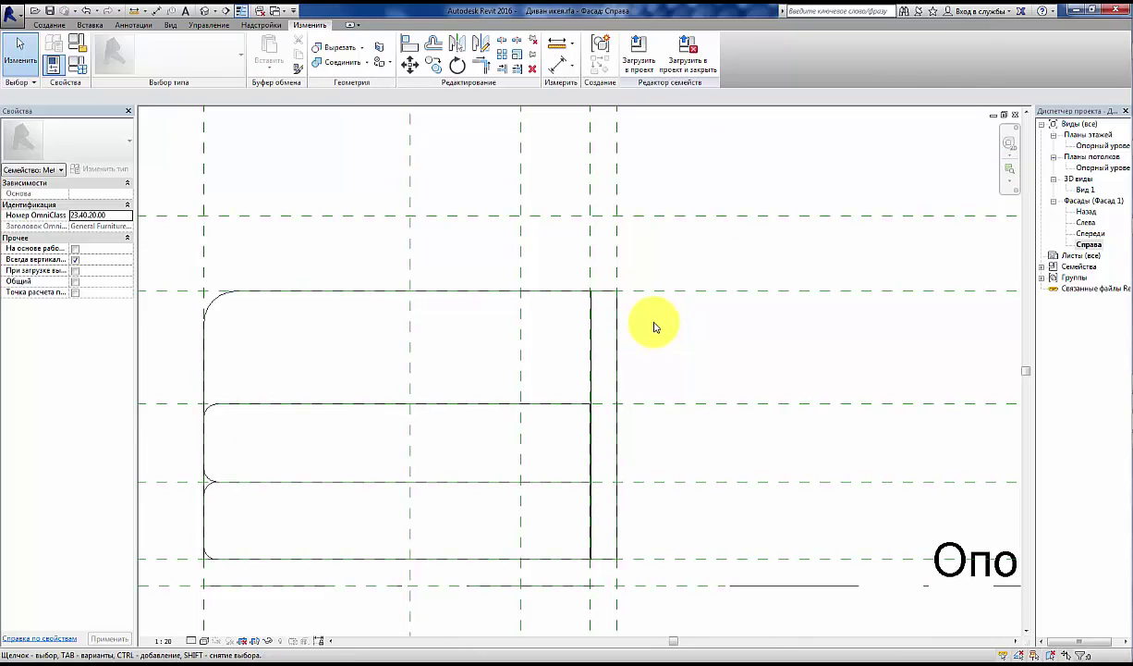
pyautogui.click(52, 26)
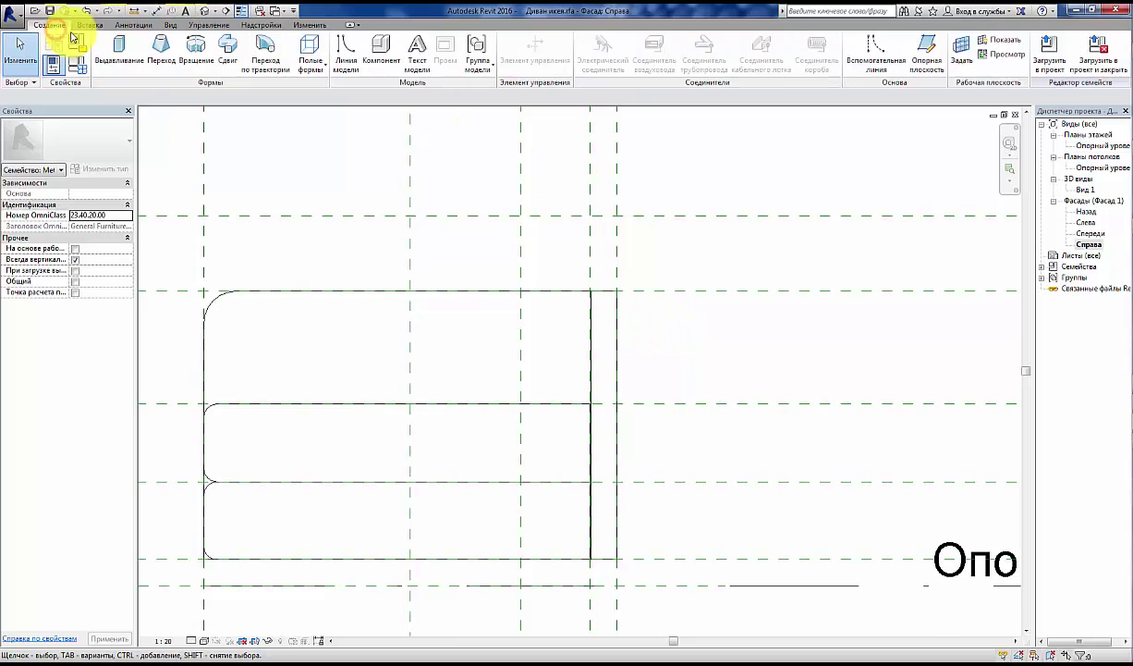
pyautogui.click(118, 48)
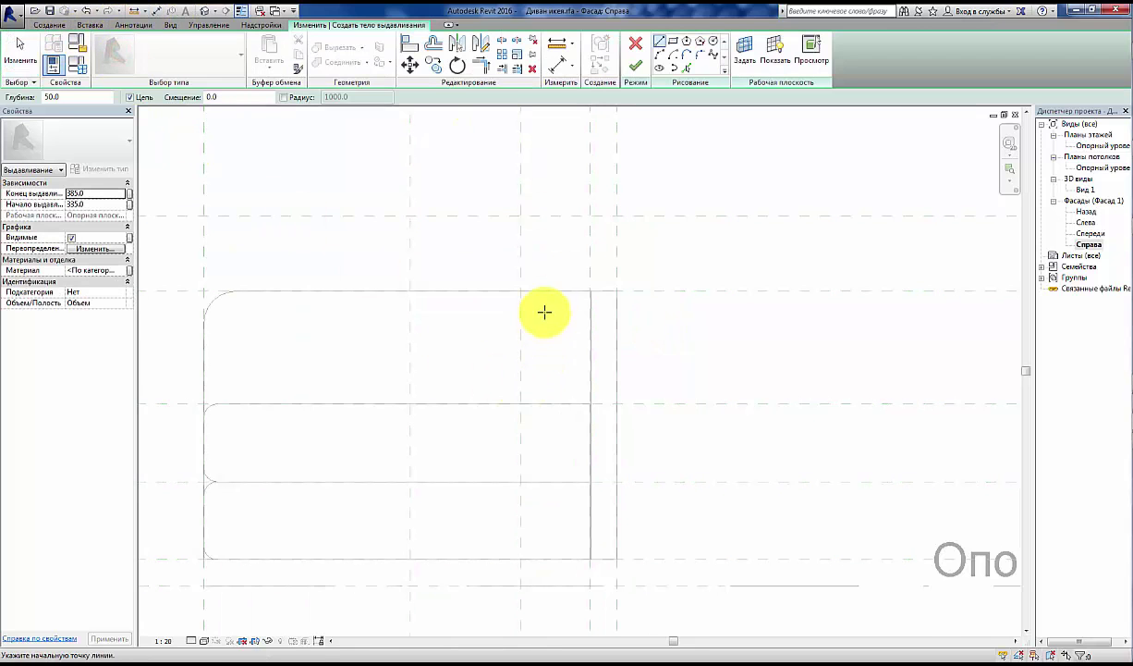
# Step: Draw a 130×350 rectangle plus a smaller rectangle at its top-right corner
pyautogui.moveTo(544, 311); pyautogui.dragTo(584, 372, button='middle')
pyautogui.scroll(1, 584, 372)
pyautogui.scroll(2, 592, 374)
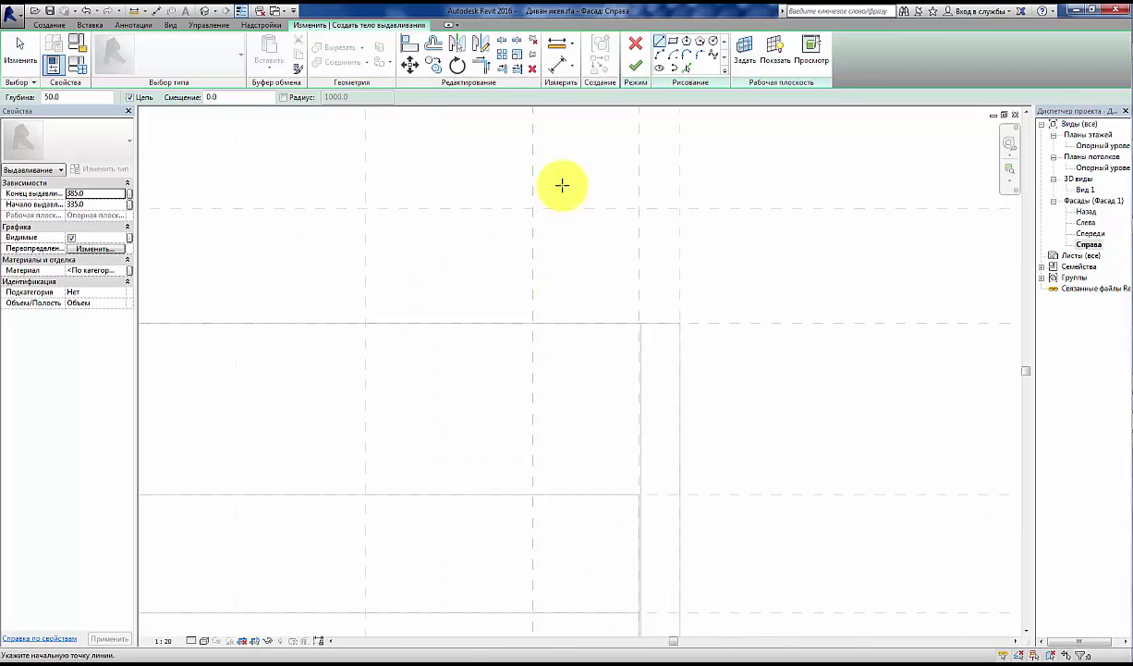
pyautogui.click(672, 43)
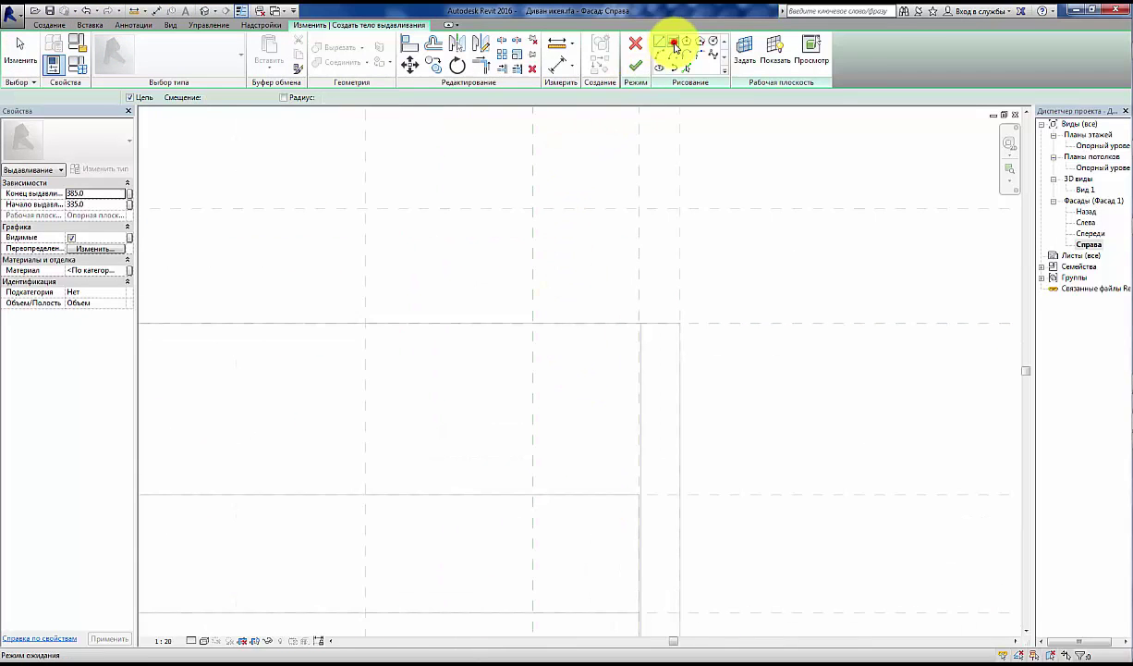
pyautogui.click(533, 496)
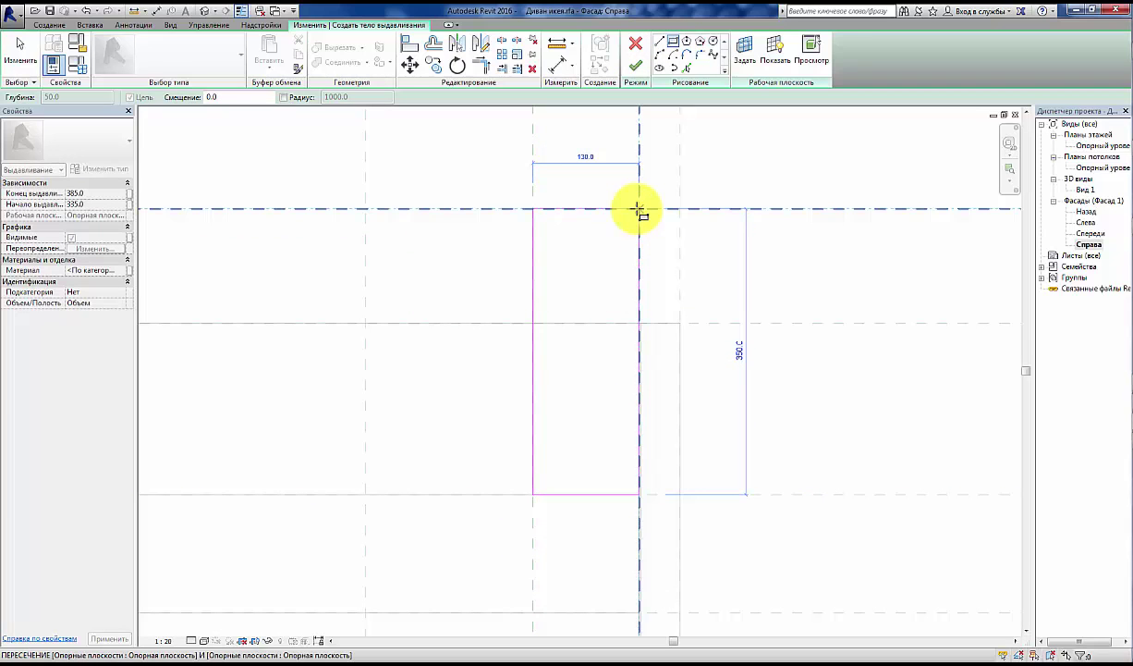
pyautogui.click(638, 209)
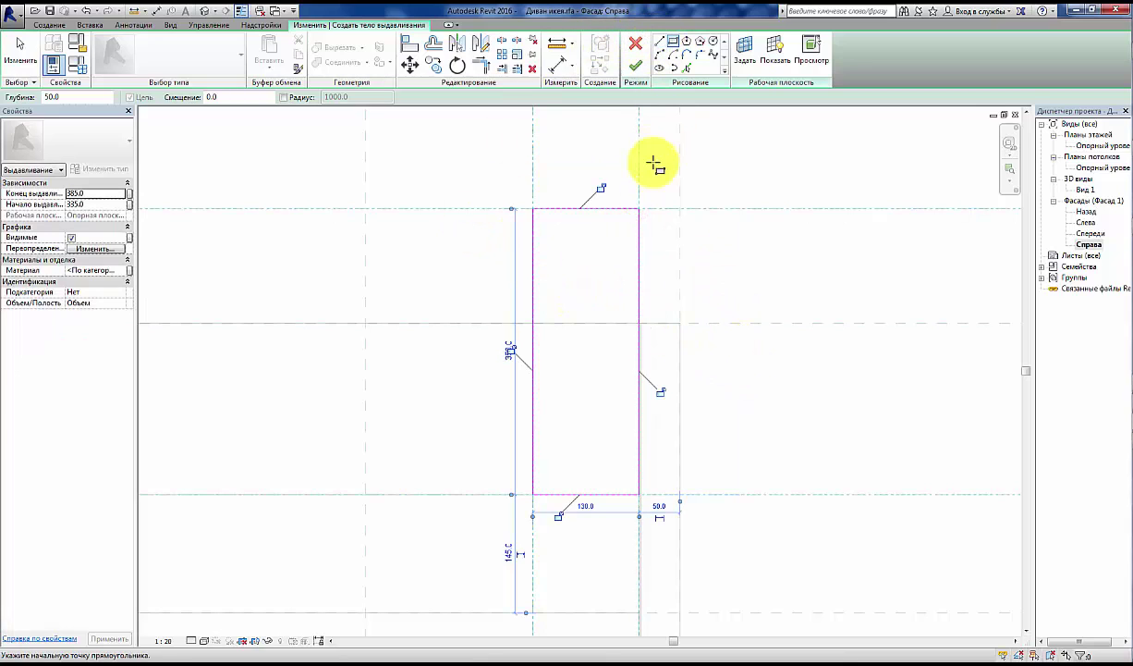
pyautogui.click(638, 209)
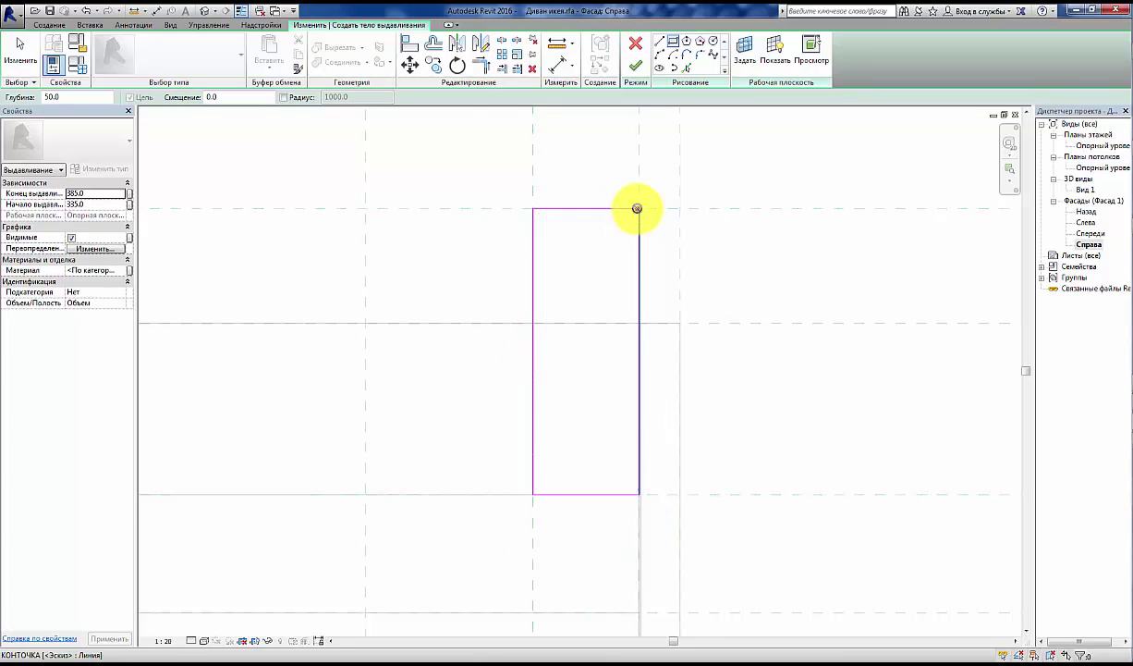
pyautogui.click(581, 282)
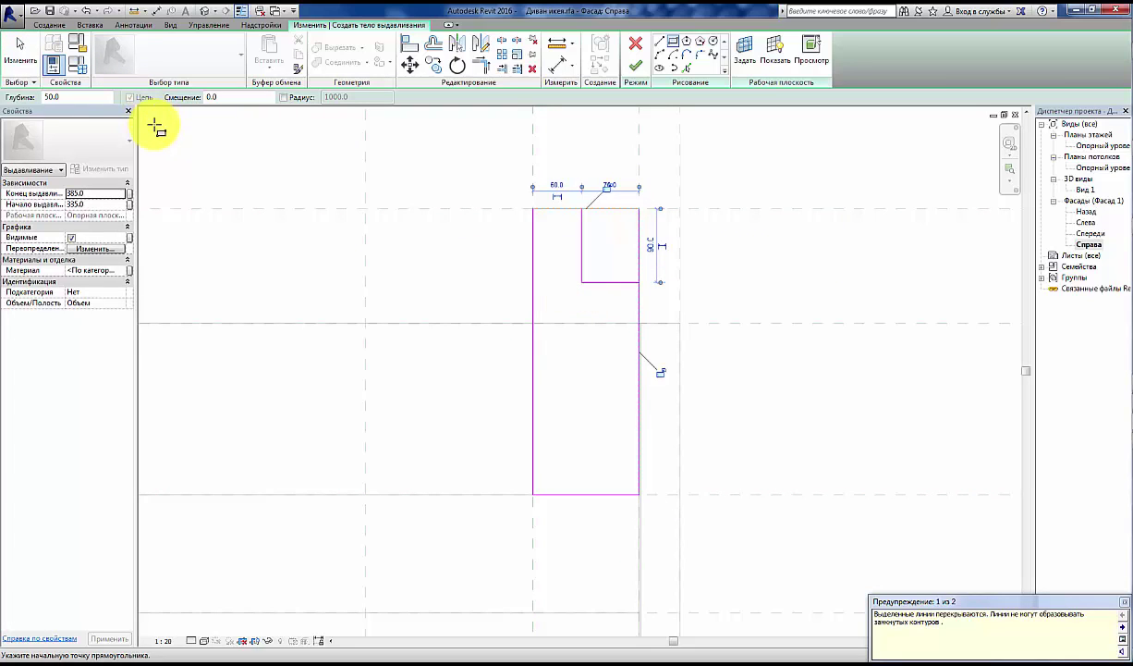
# Step: Set the small rectangle's width dimension to 80
pyautogui.click(20, 51)
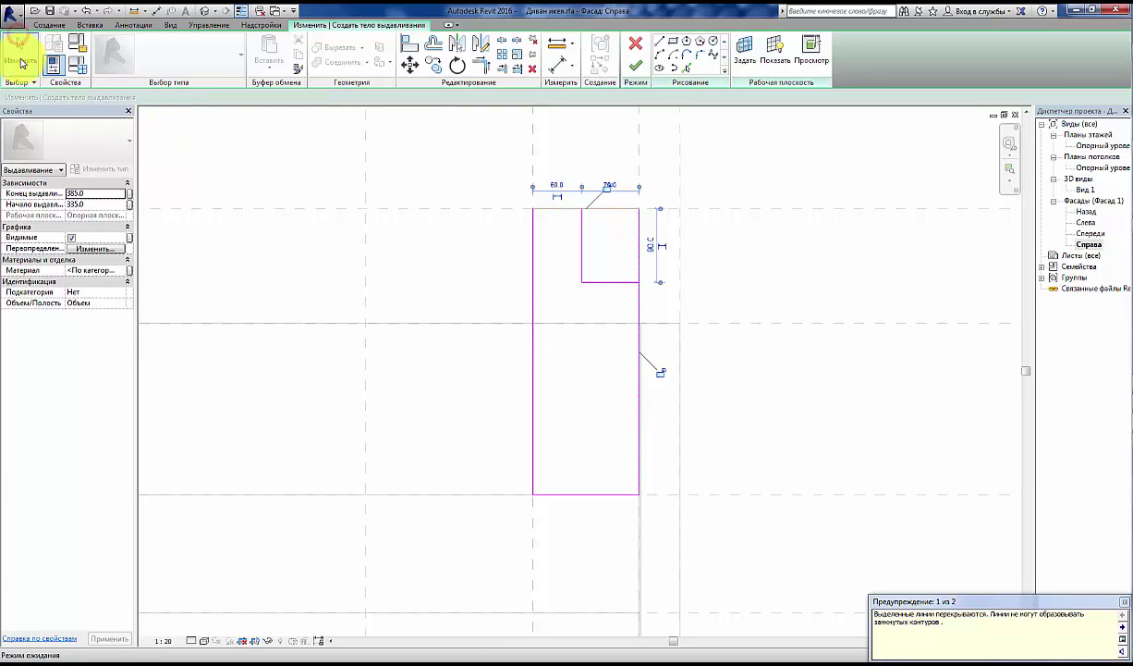
pyautogui.click(626, 286)
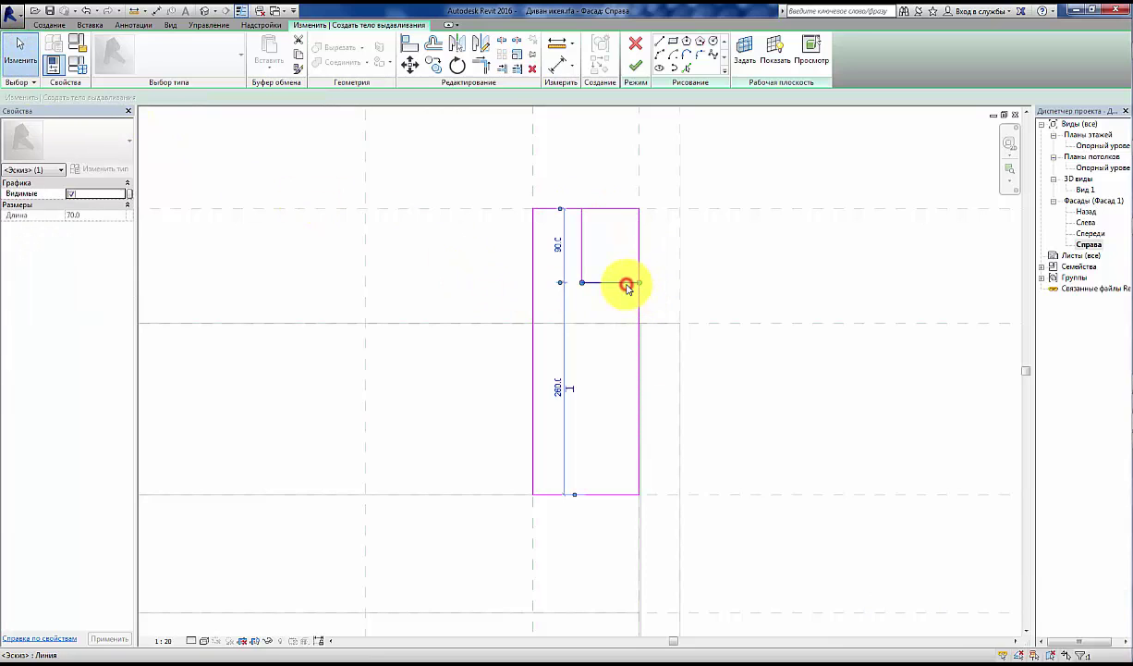
pyautogui.click(581, 250)
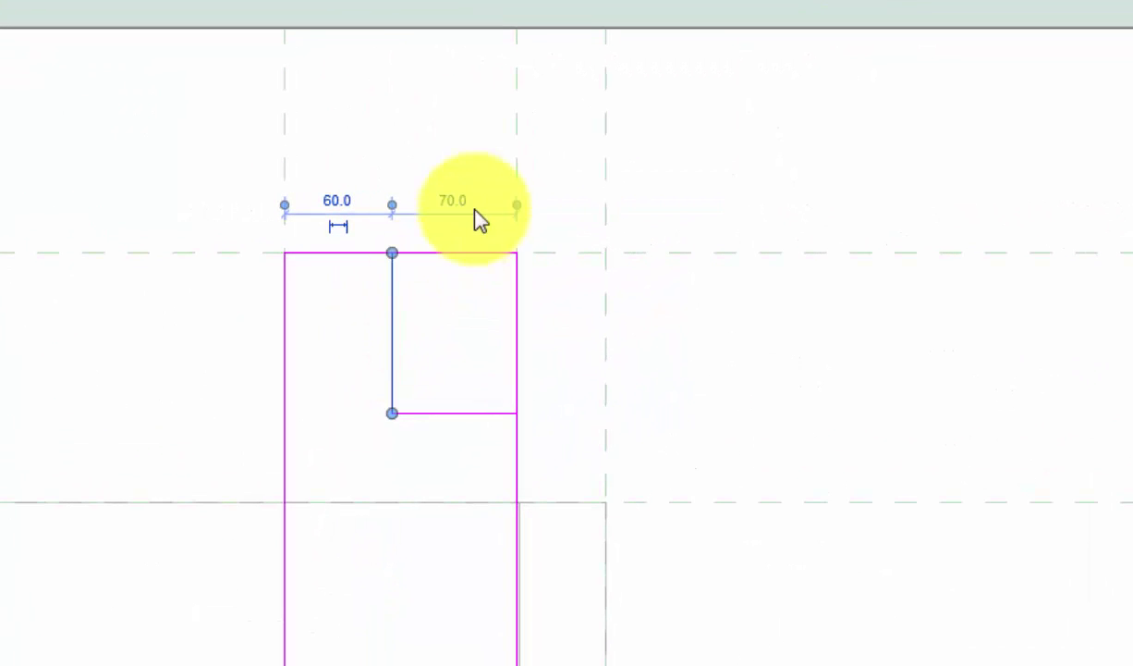
pyautogui.write('80')
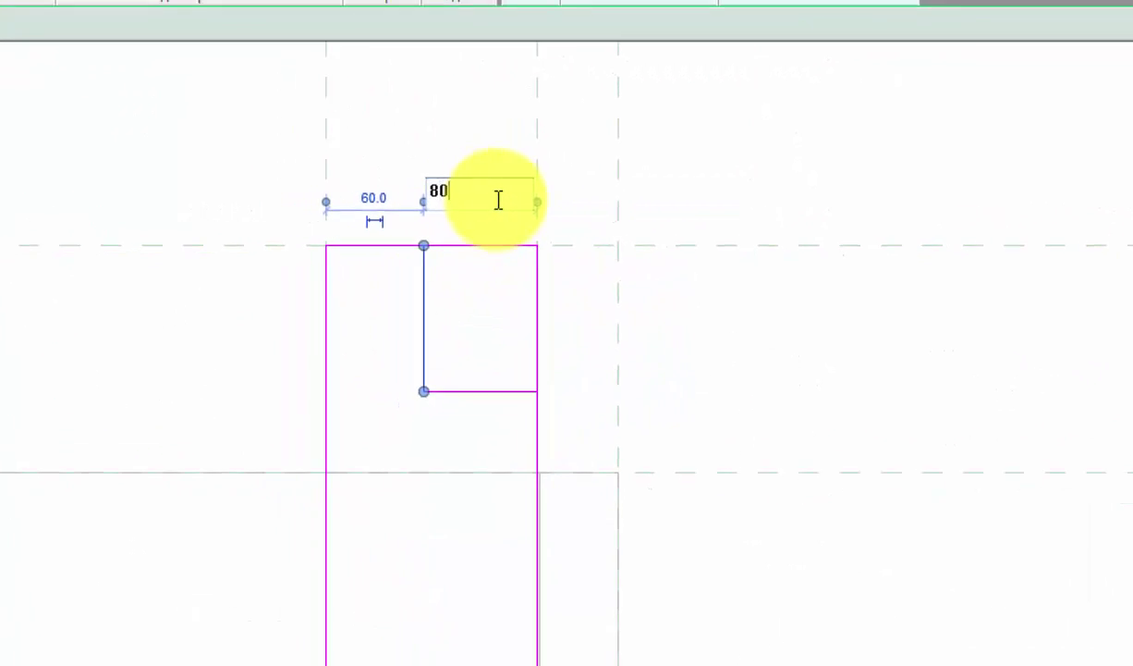
pyautogui.press('Return')
# Step: Reframe the sketch and switch to the Line draw tool
pyautogui.click(731, 249)
pyautogui.moveTo(646, 268); pyautogui.dragTo(677, 309, button='middle')
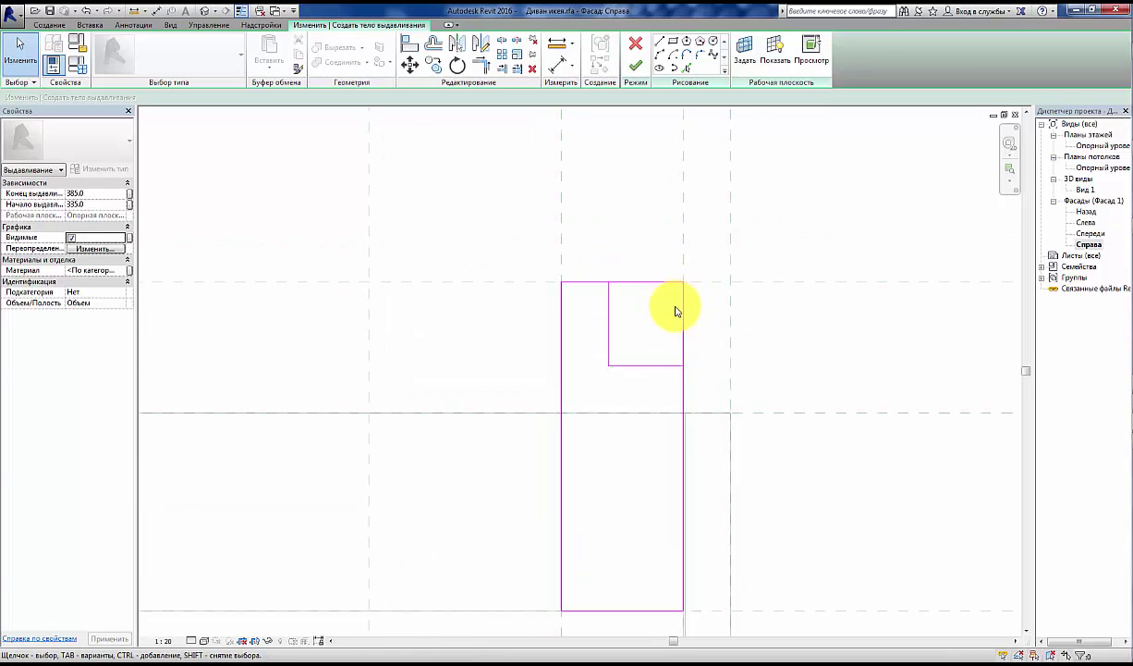
pyautogui.scroll(2, 677, 309)
pyautogui.moveTo(671, 354); pyautogui.dragTo(631, 230, button='middle')
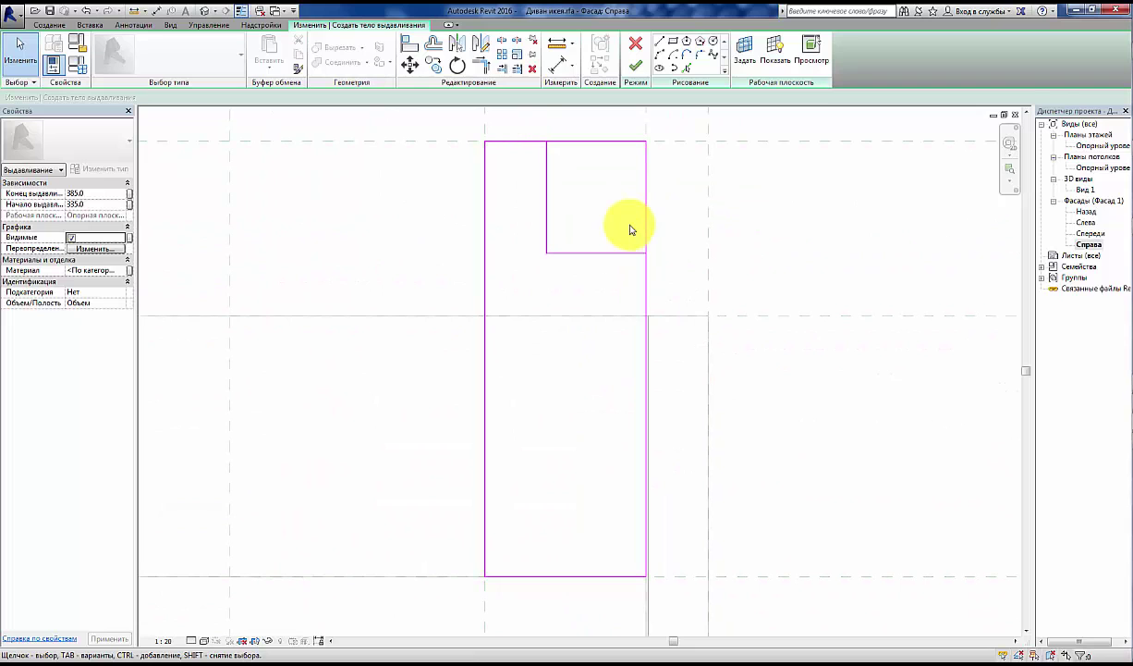
pyautogui.moveTo(572, 188); pyautogui.dragTo(587, 164, button='middle')
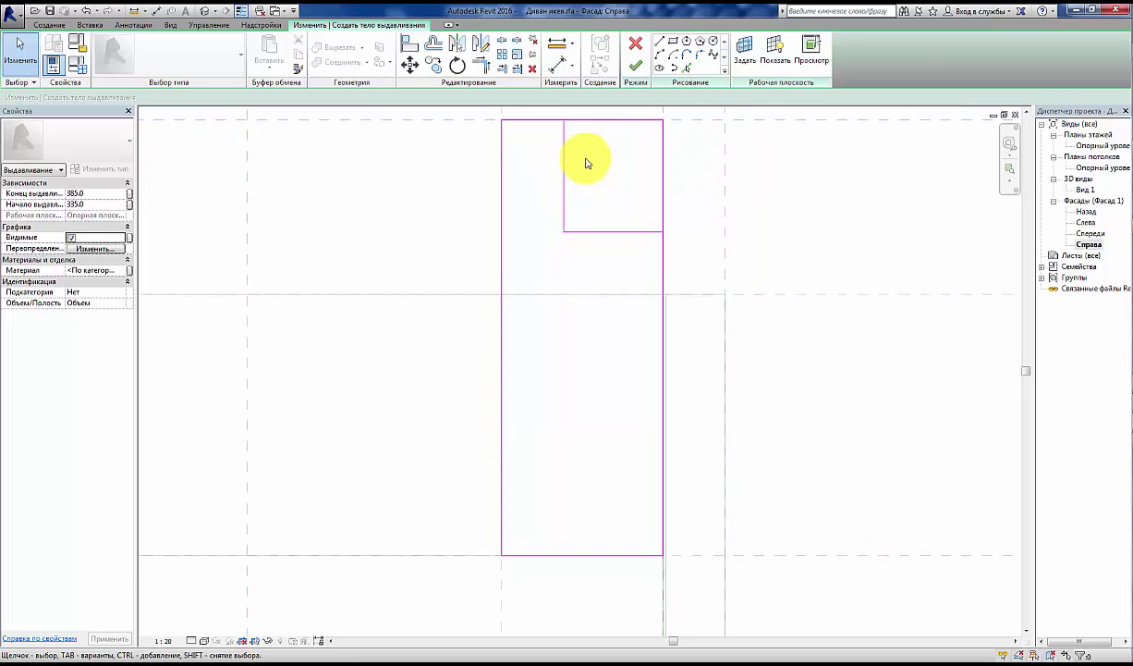
pyautogui.click(656, 48)
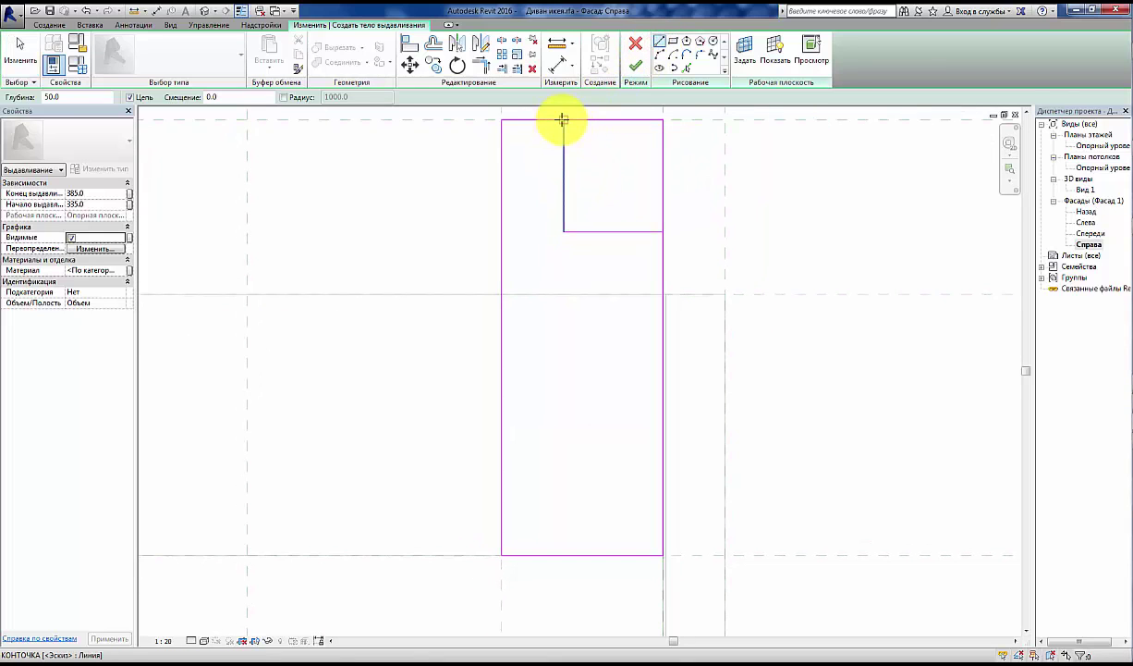
# Step: Draw the slanted left line and delete the left vertical and notch horizontal lines
pyautogui.click(564, 120)
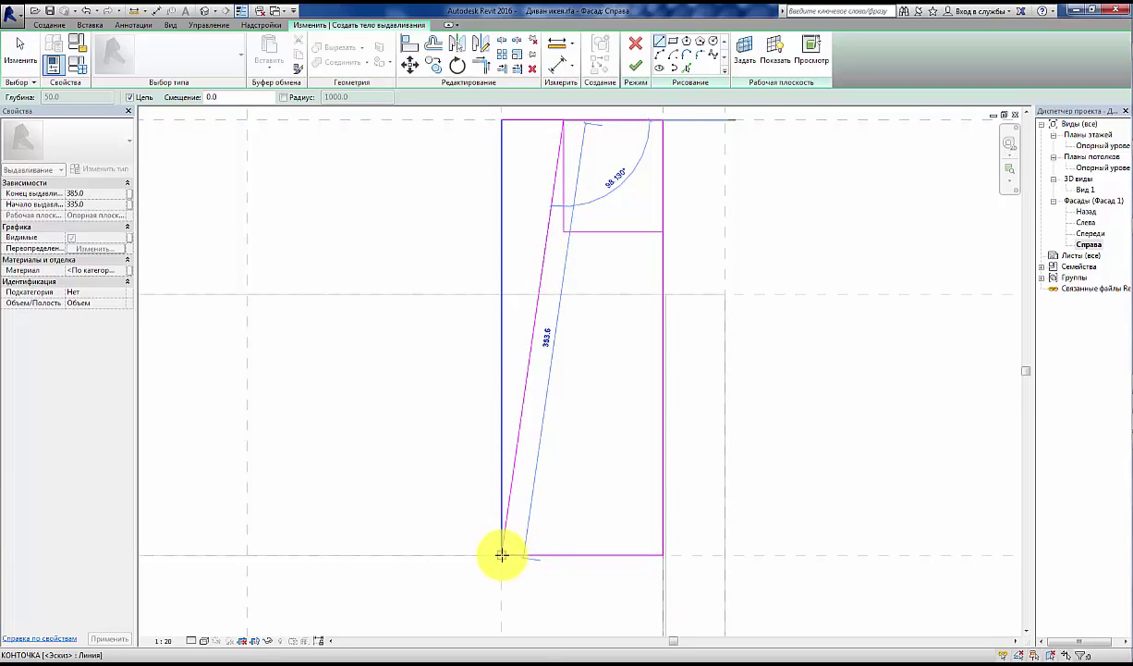
pyautogui.click(502, 553)
pyautogui.click(20, 51)
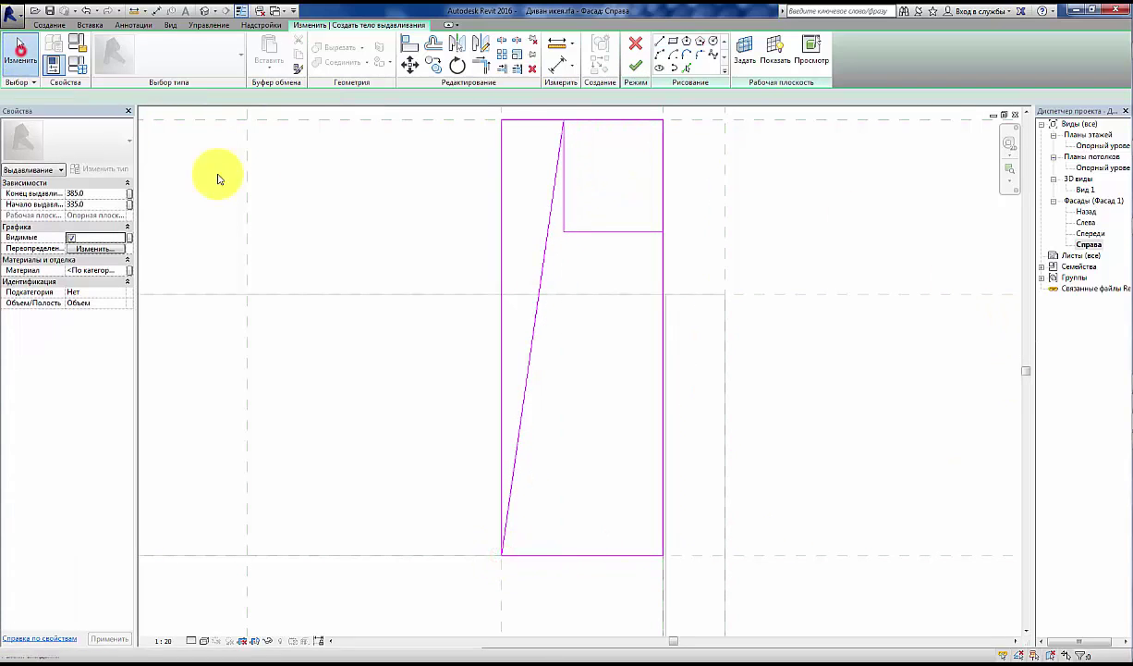
pyautogui.click(500, 171)
pyautogui.press('Delete')
pyautogui.click(565, 194)
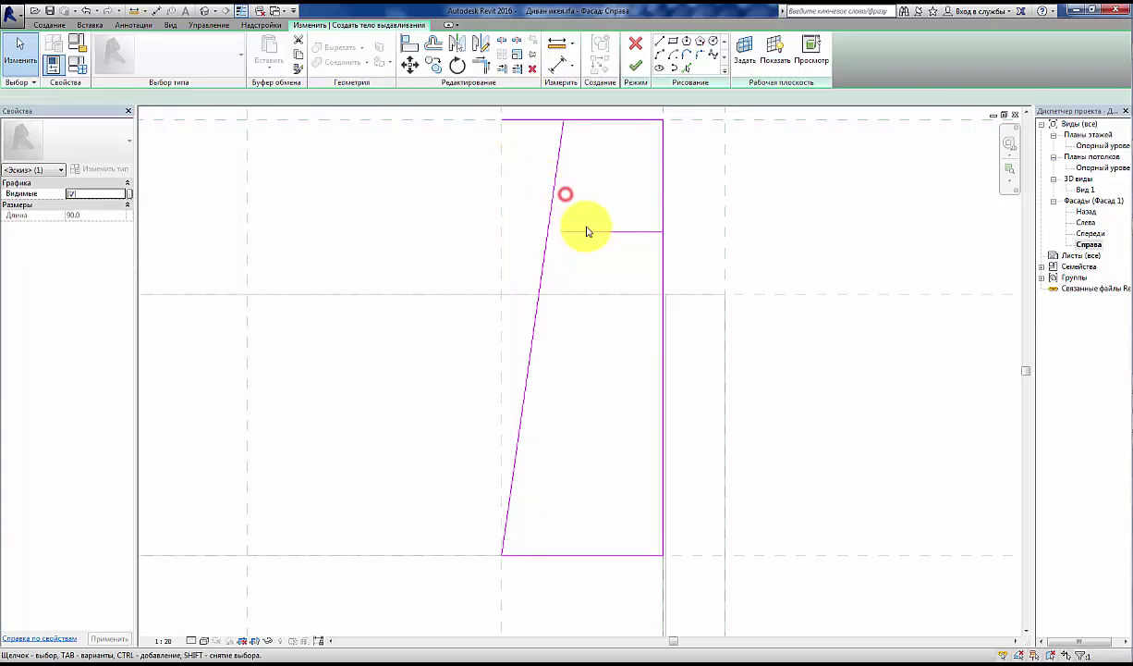
pyautogui.click(597, 240)
pyautogui.click(597, 233)
pyautogui.press('Delete')
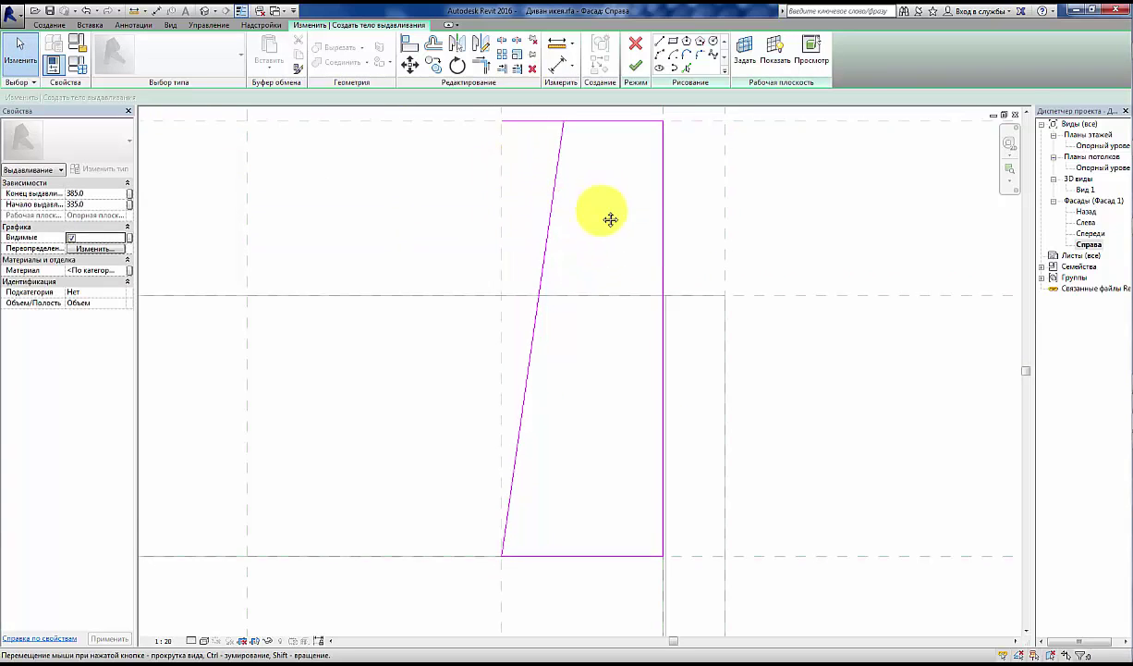
# Step: Trim the slanted line to the top corner and remove the stray top segment
pyautogui.moveTo(612, 220); pyautogui.dragTo(549, 169, button='middle')
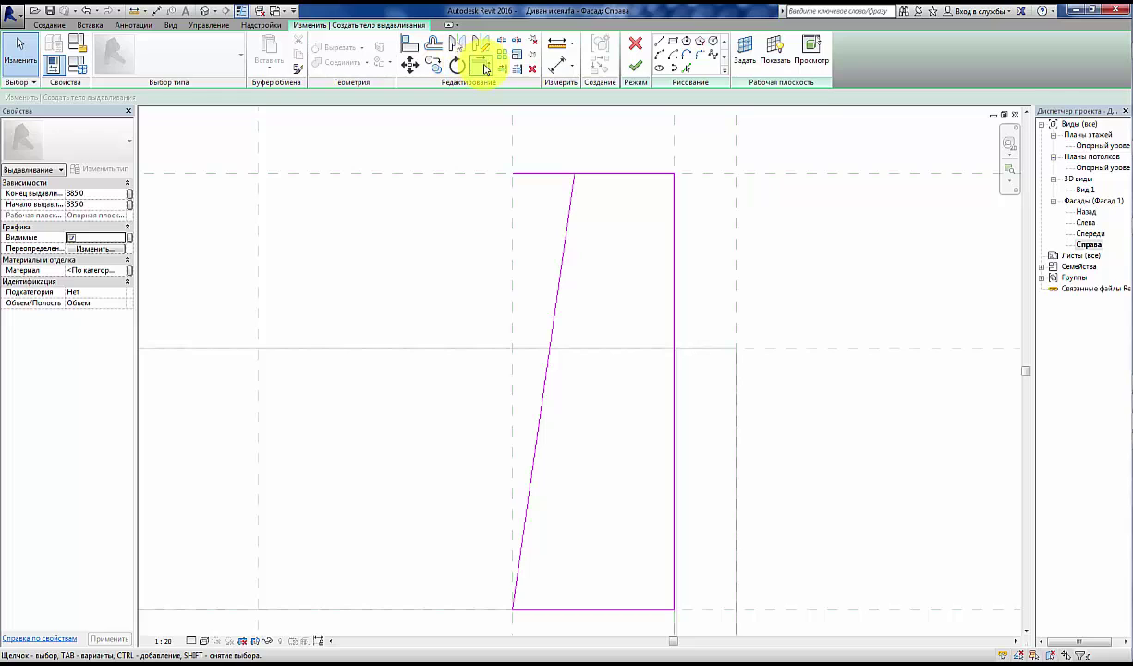
pyautogui.click(481, 65)
pyautogui.click(573, 189)
pyautogui.click(564, 172)
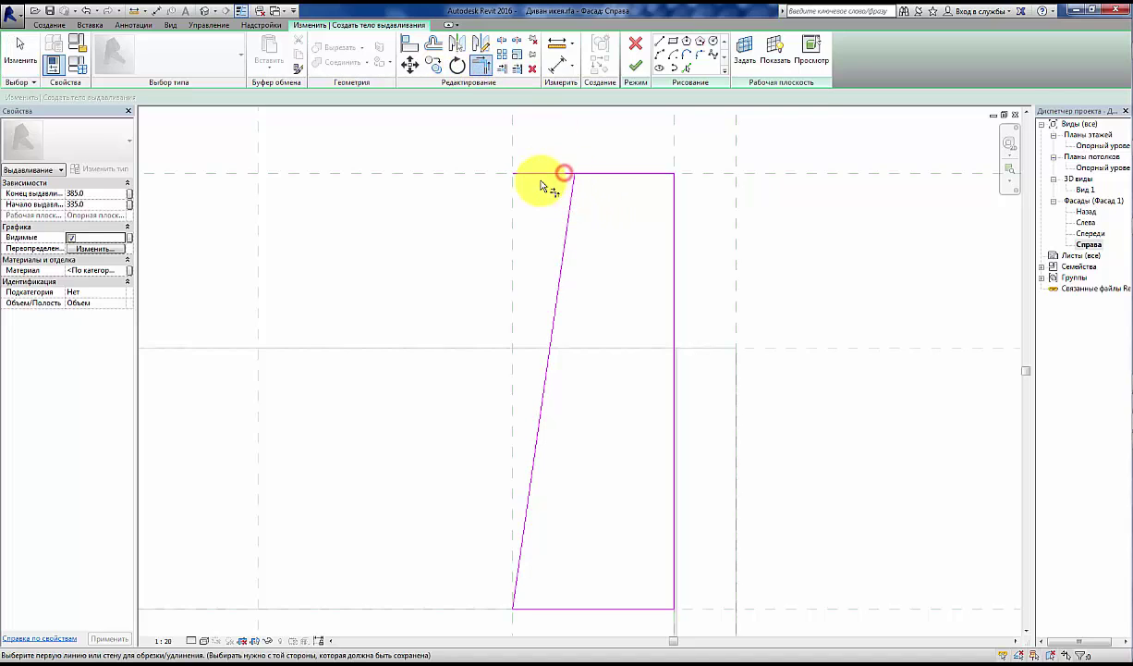
pyautogui.click(589, 175)
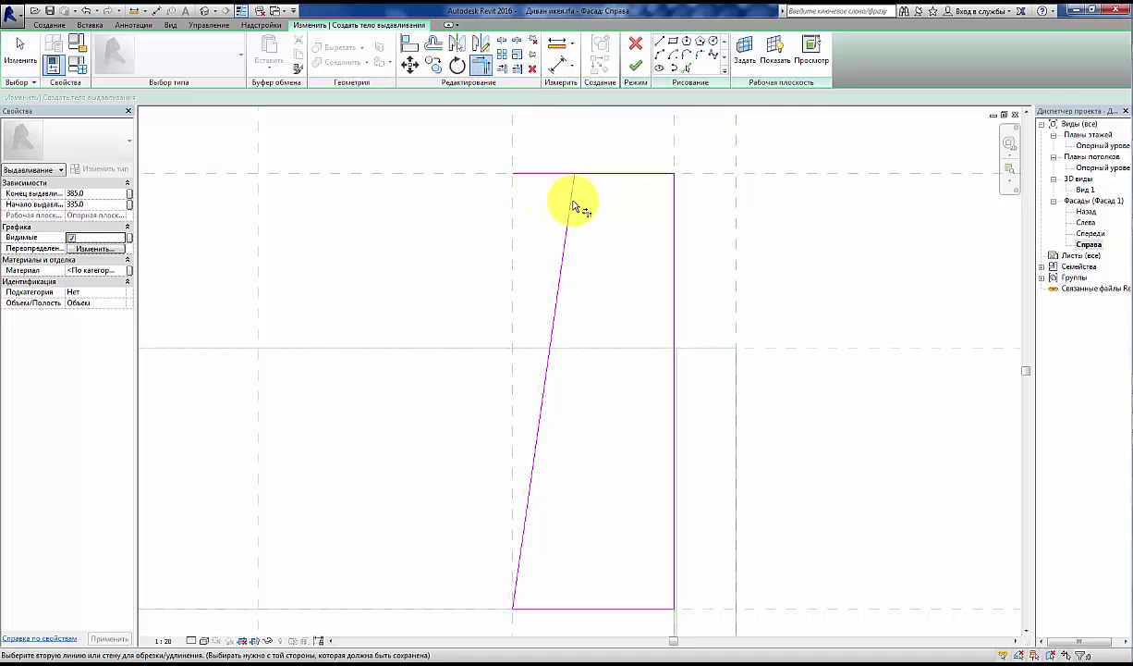
pyautogui.click(571, 206)
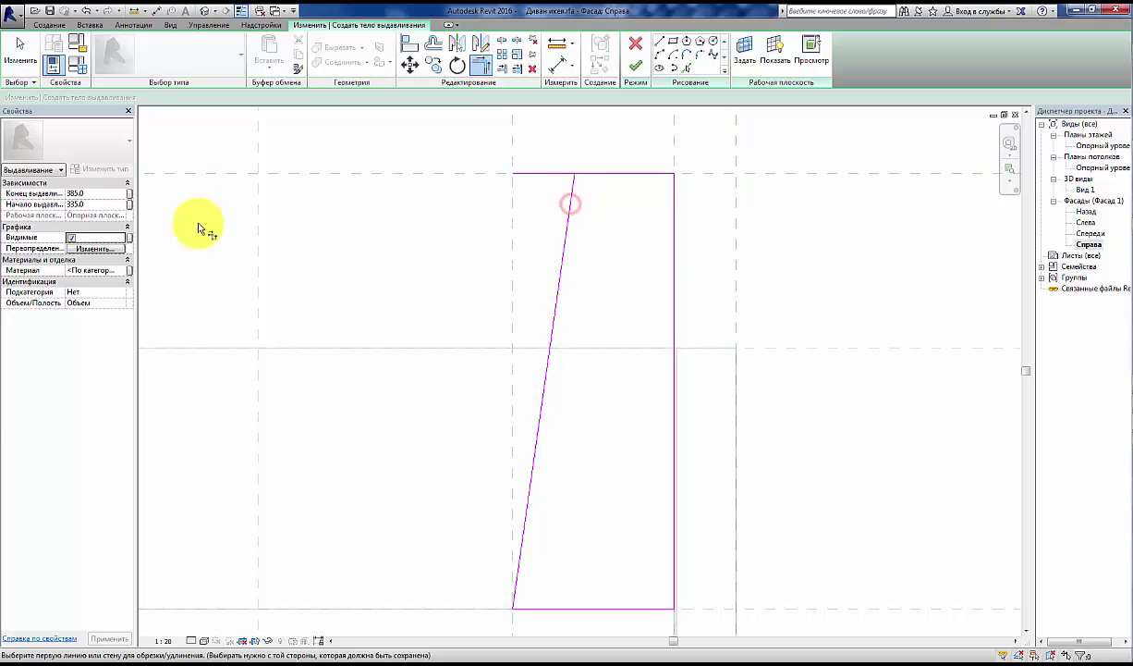
pyautogui.click(15, 51)
pyautogui.click(557, 172)
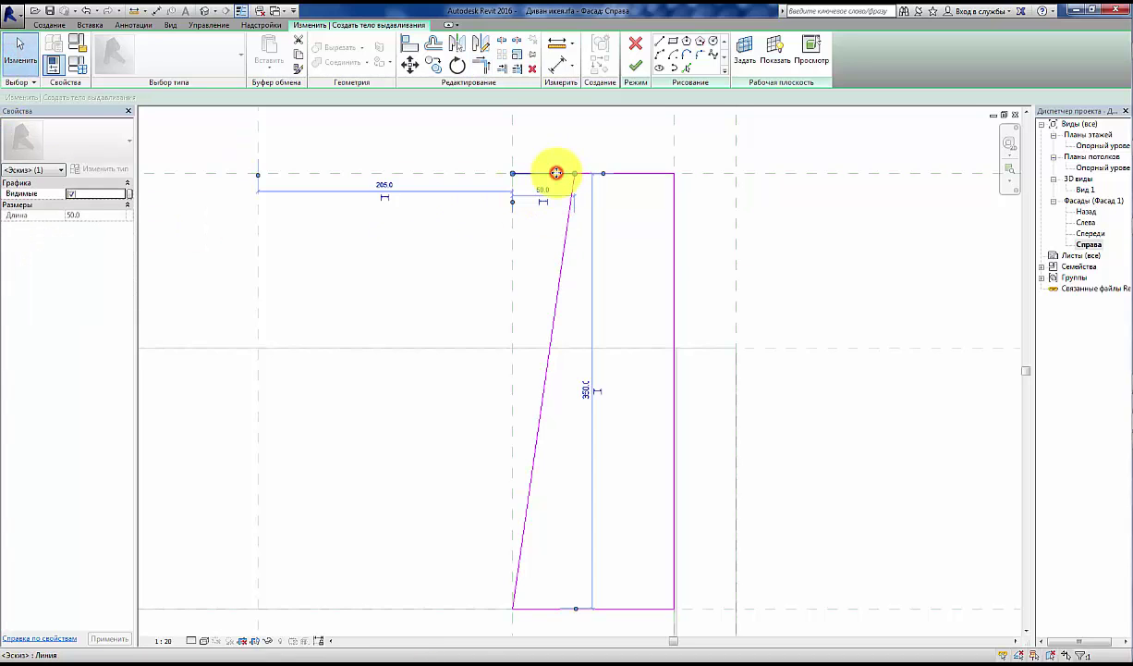
pyautogui.press('Delete')
pyautogui.click(600, 176)
pyautogui.press('Delete')
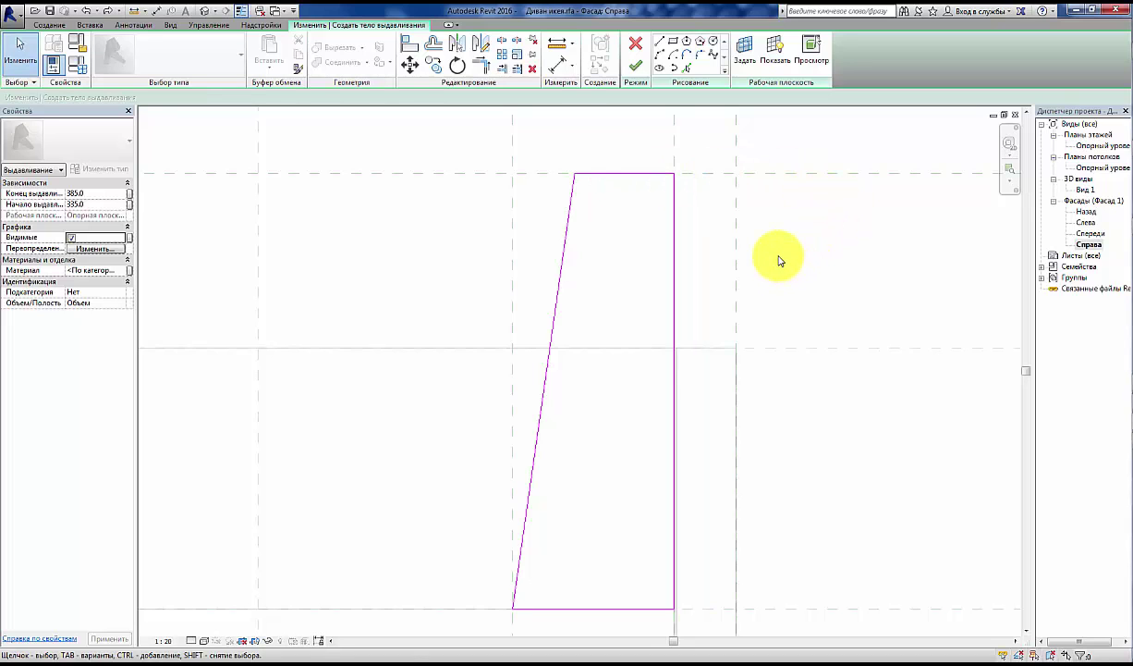
pyautogui.hotkey('ctrl', 'z')
pyautogui.moveTo(747, 242); pyautogui.dragTo(721, 208, button='middle')
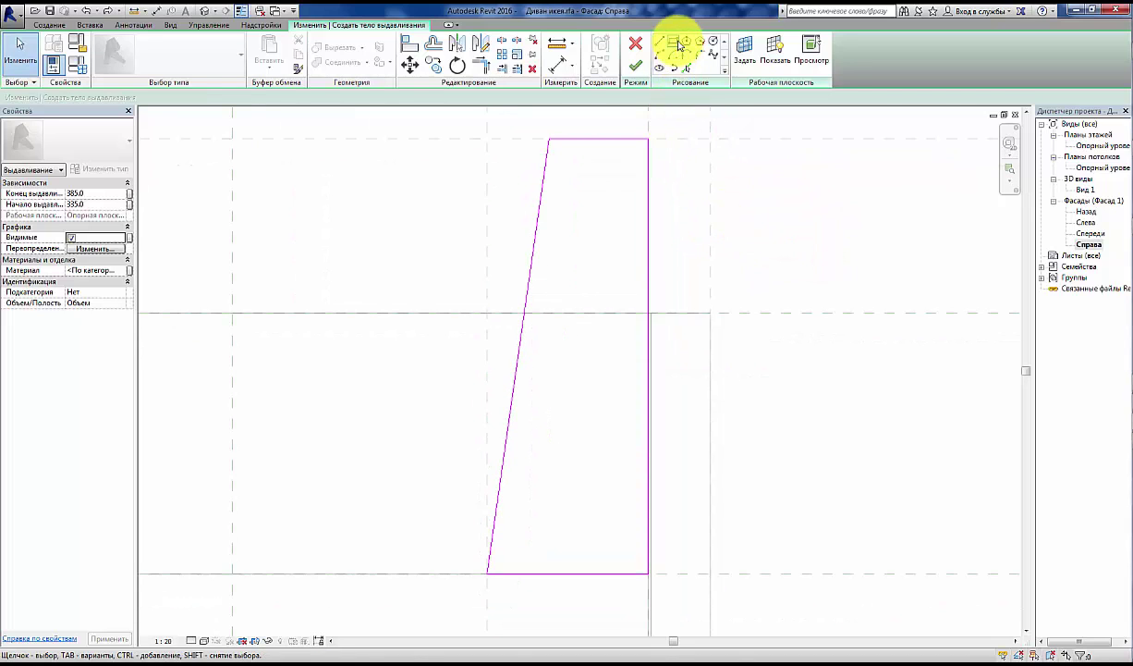
# Step: Round the top-left corner with a radius-30 fillet arc
pyautogui.click(699, 54)
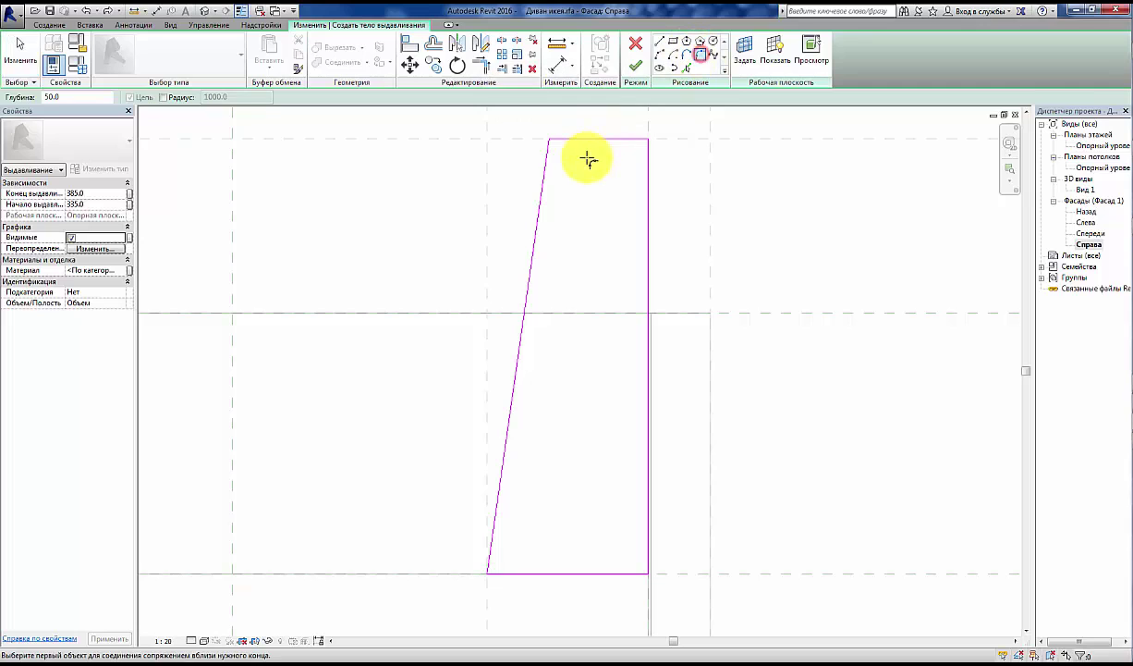
pyautogui.click(540, 180)
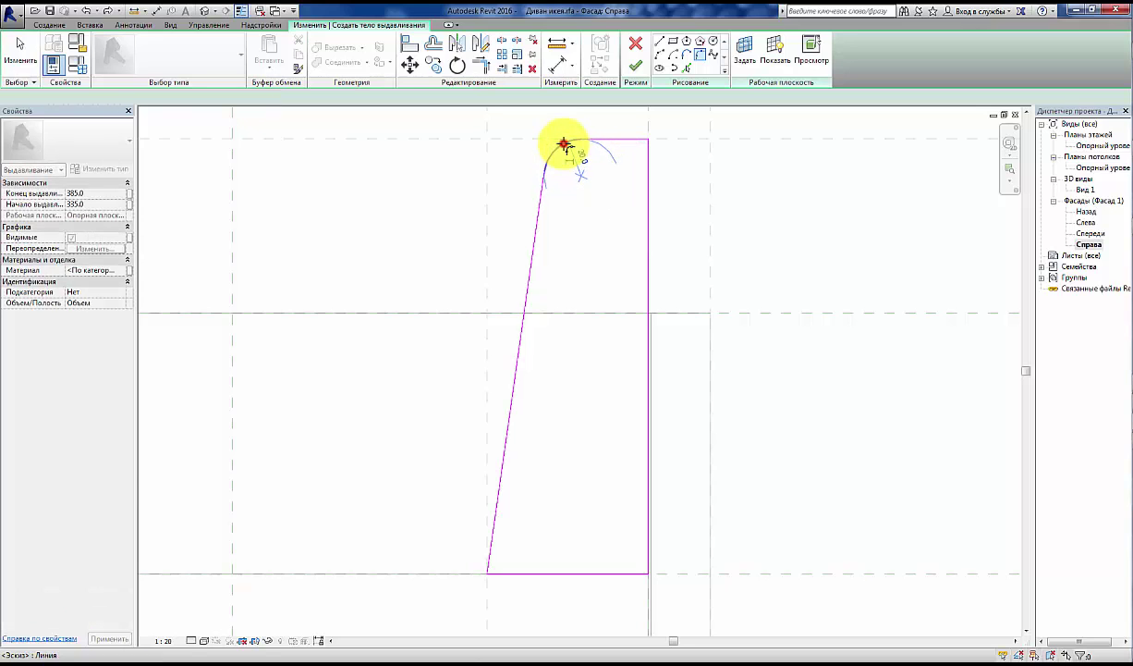
pyautogui.click(563, 145)
pyautogui.scroll(2, 688, 185)
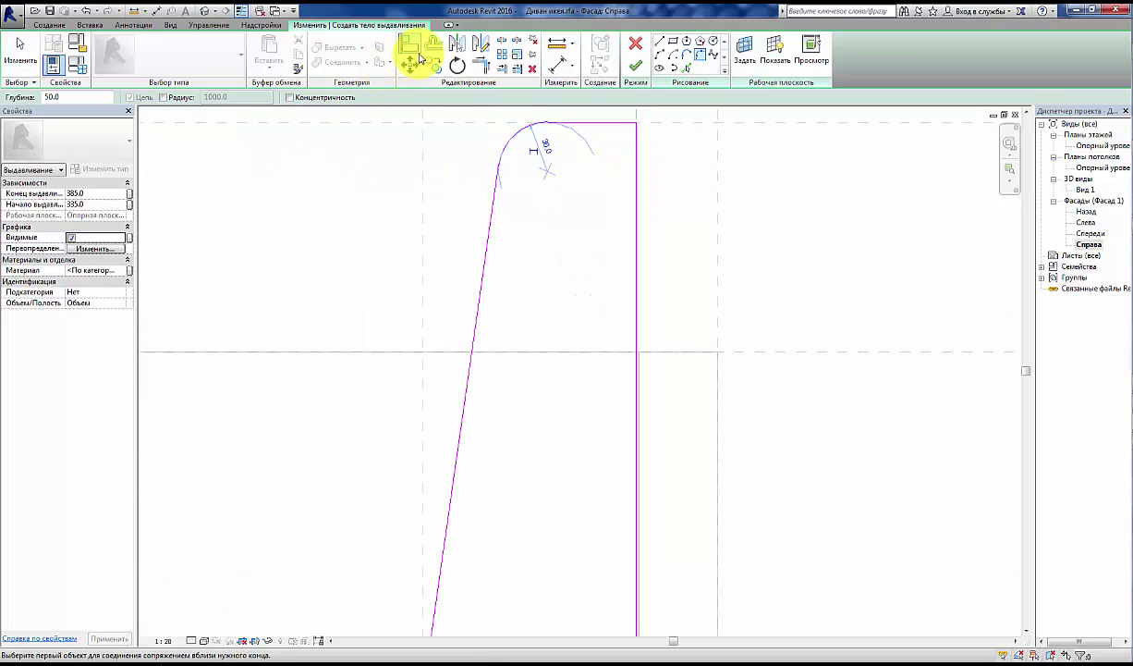
# Step: Copy the top-left fillet arc over toward the right side of the outline
pyautogui.click(455, 46)
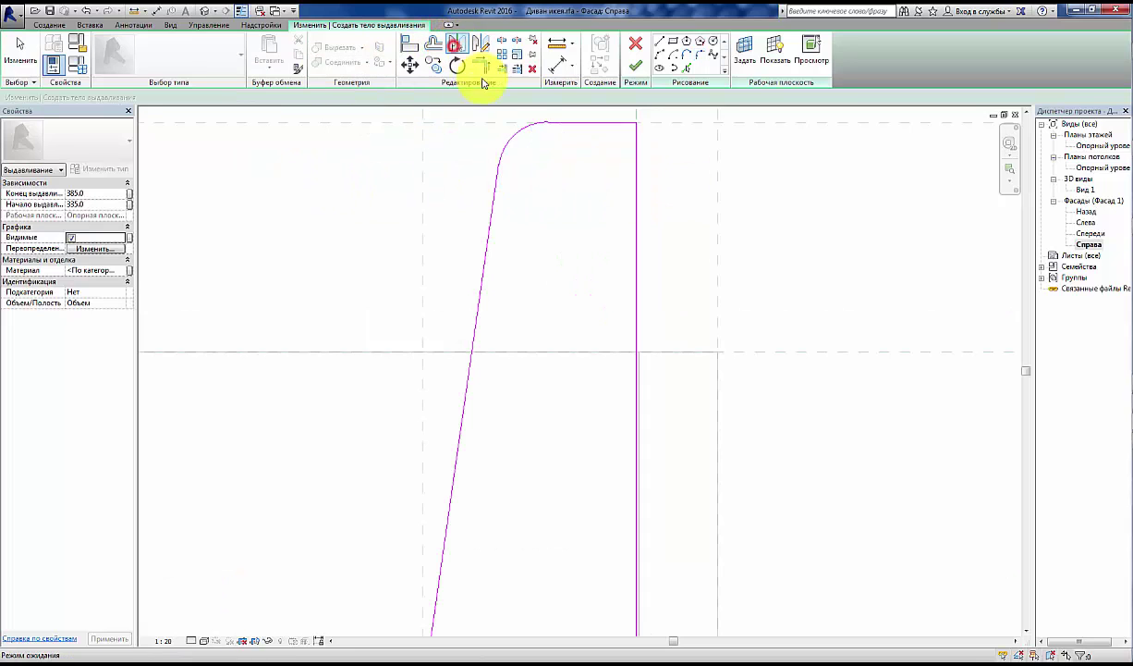
pyautogui.click(534, 125)
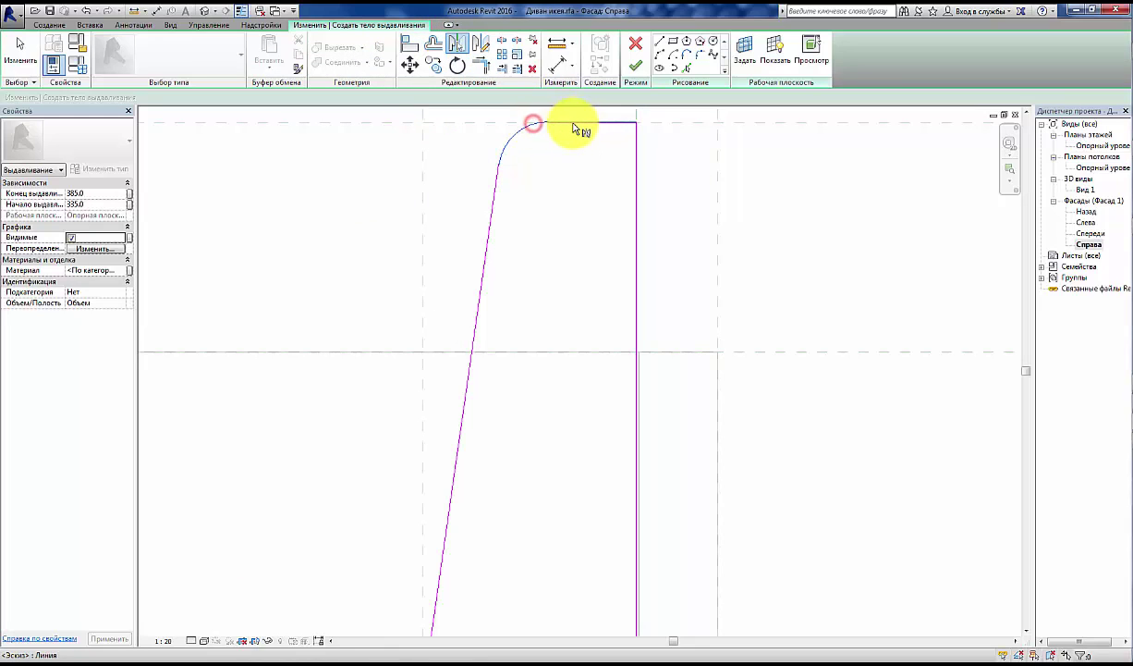
pyautogui.click(636, 152)
pyautogui.moveTo(523, 167); pyautogui.dragTo(519, 260, button='middle')
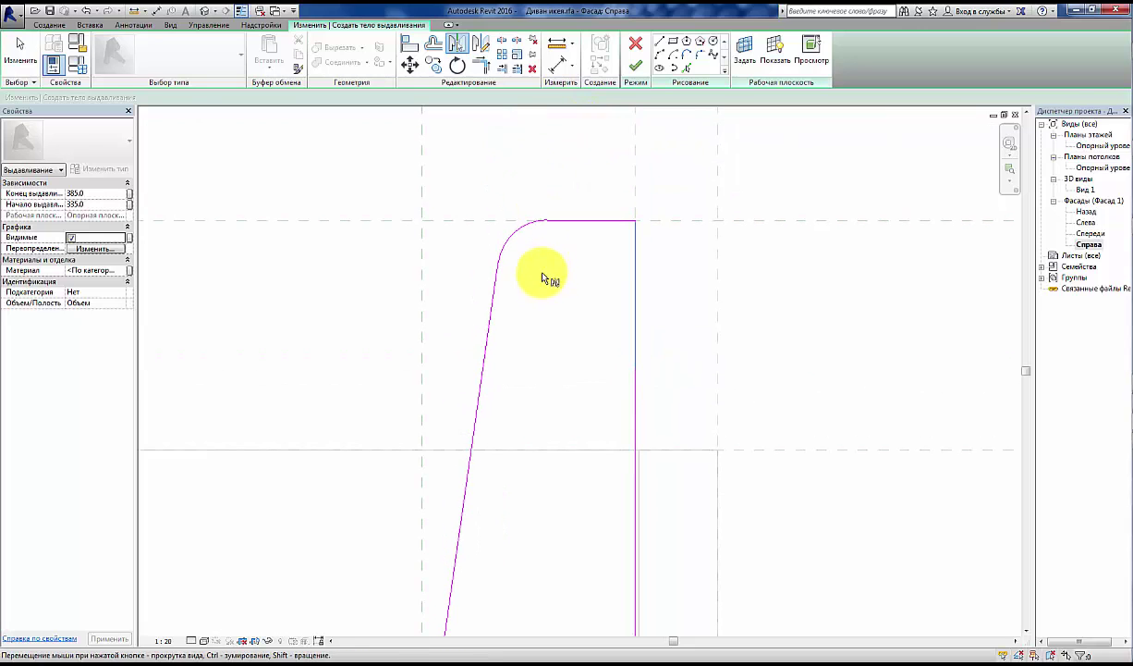
pyautogui.click(577, 220)
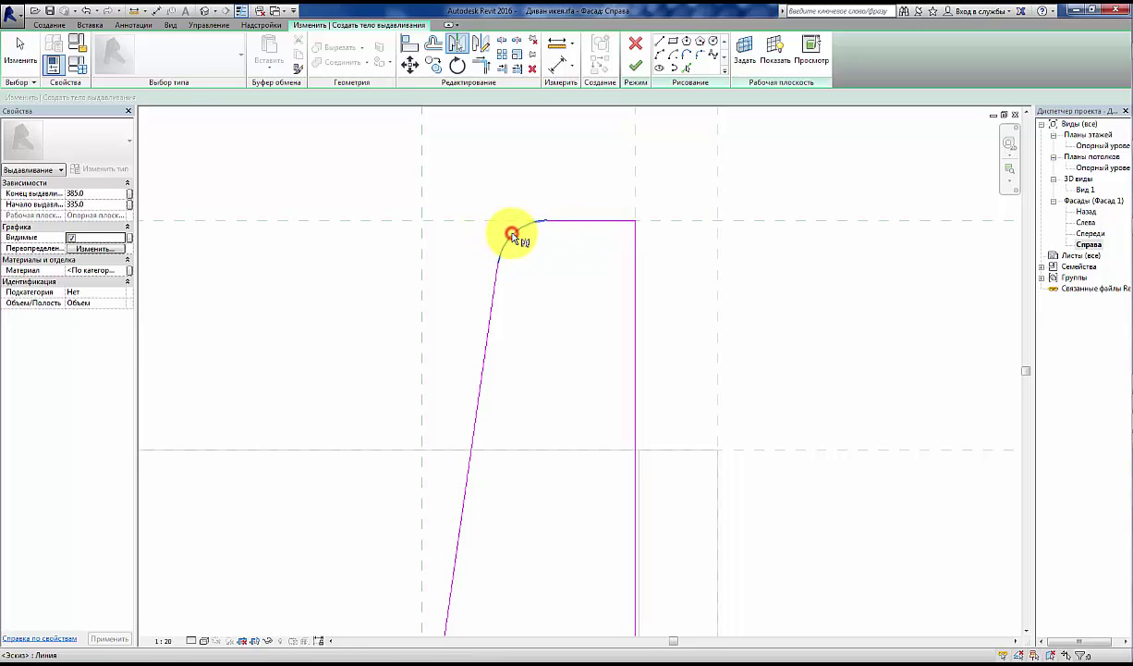
pyautogui.moveTo(520, 226); pyautogui.dragTo(582, 265)
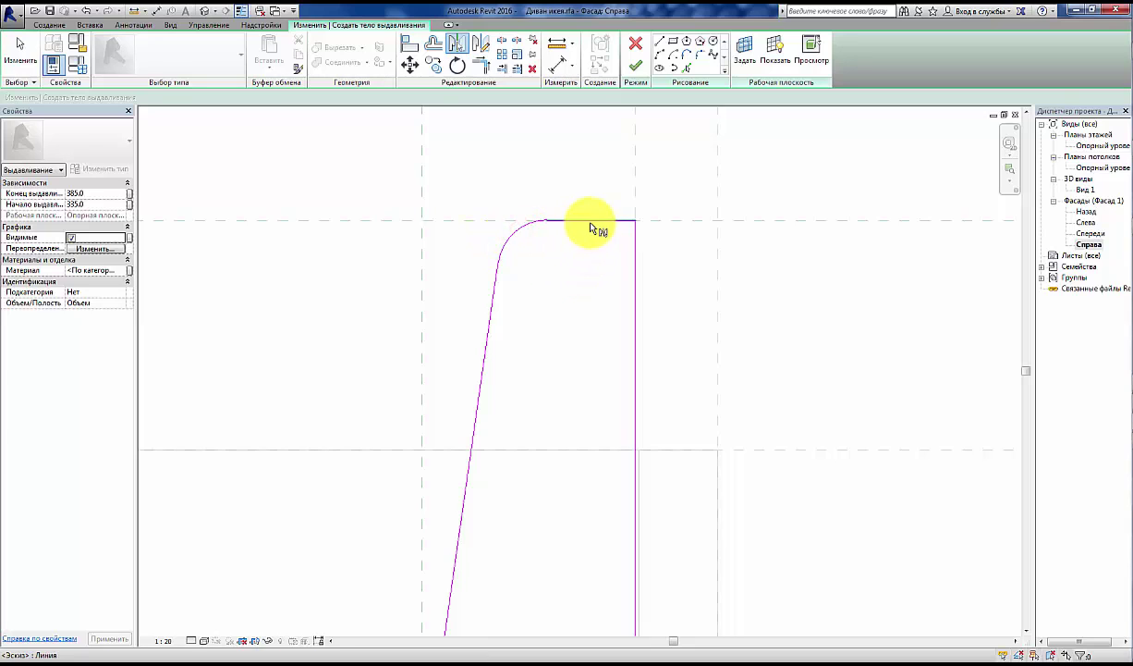
pyautogui.click(425, 291)
pyautogui.click(523, 227)
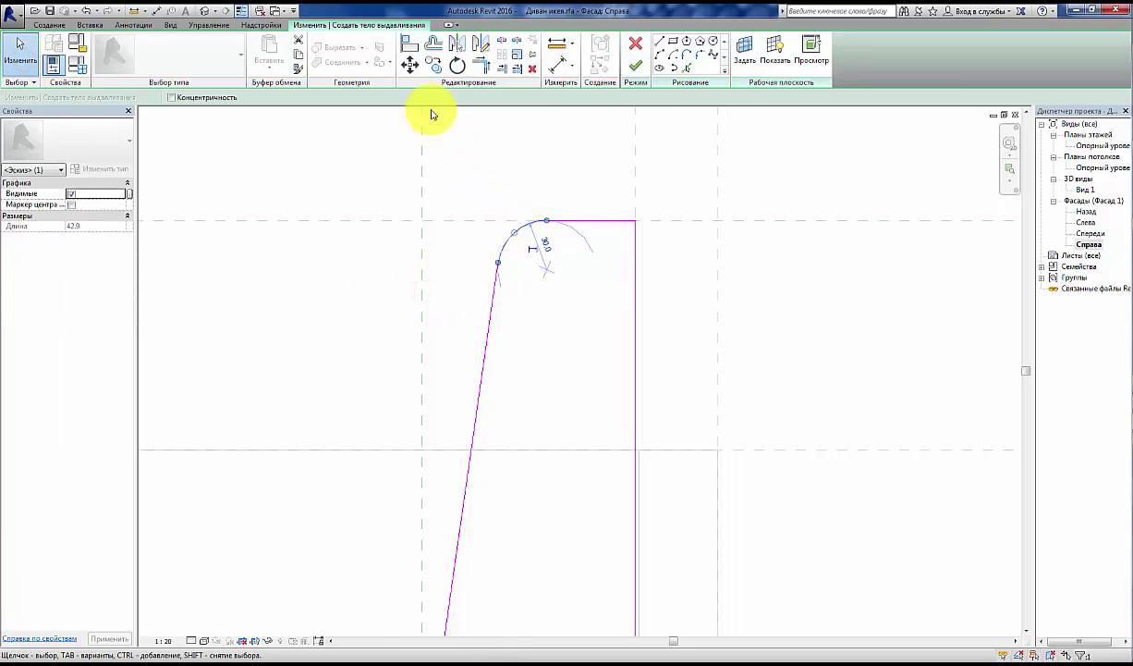
pyautogui.click(434, 65)
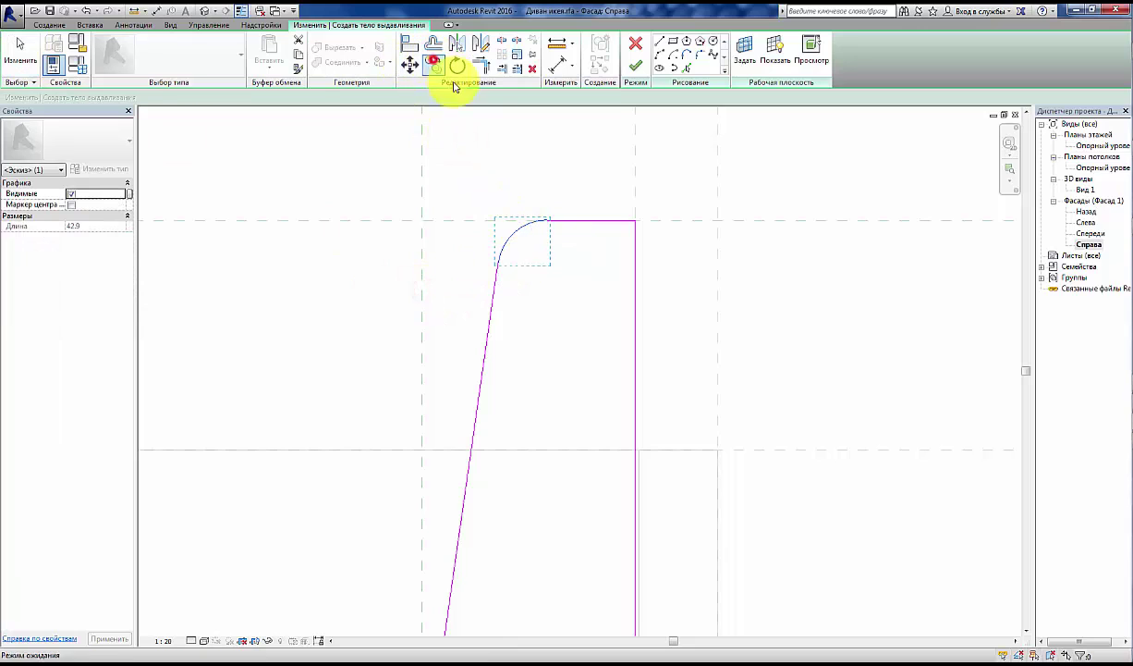
pyautogui.click(545, 223)
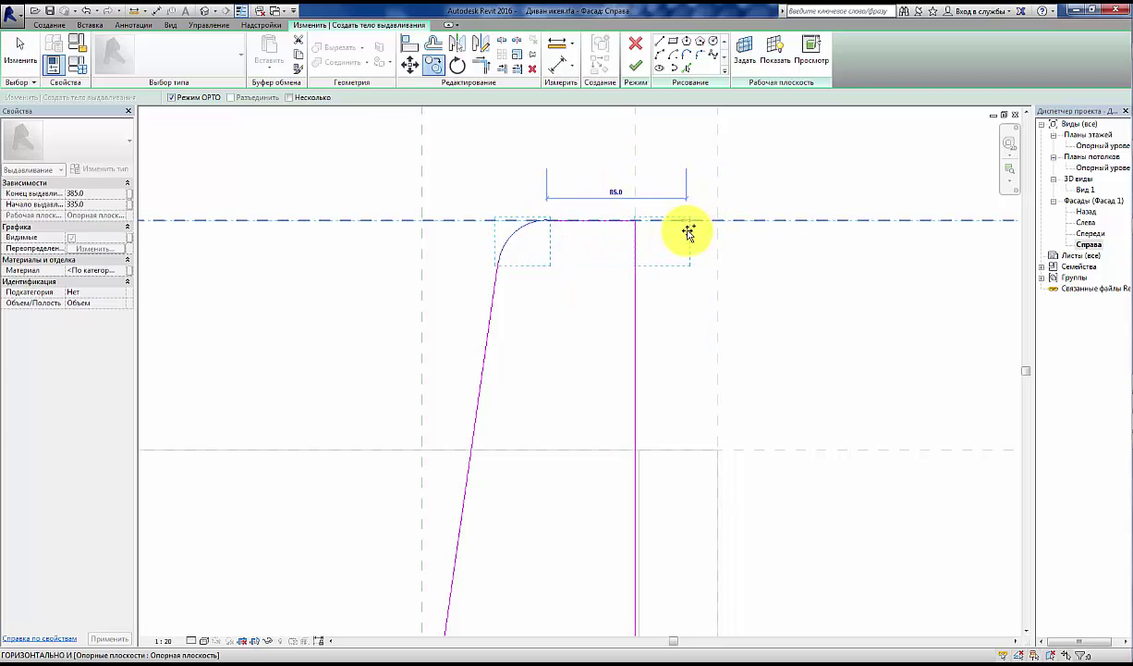
pyautogui.click(689, 231)
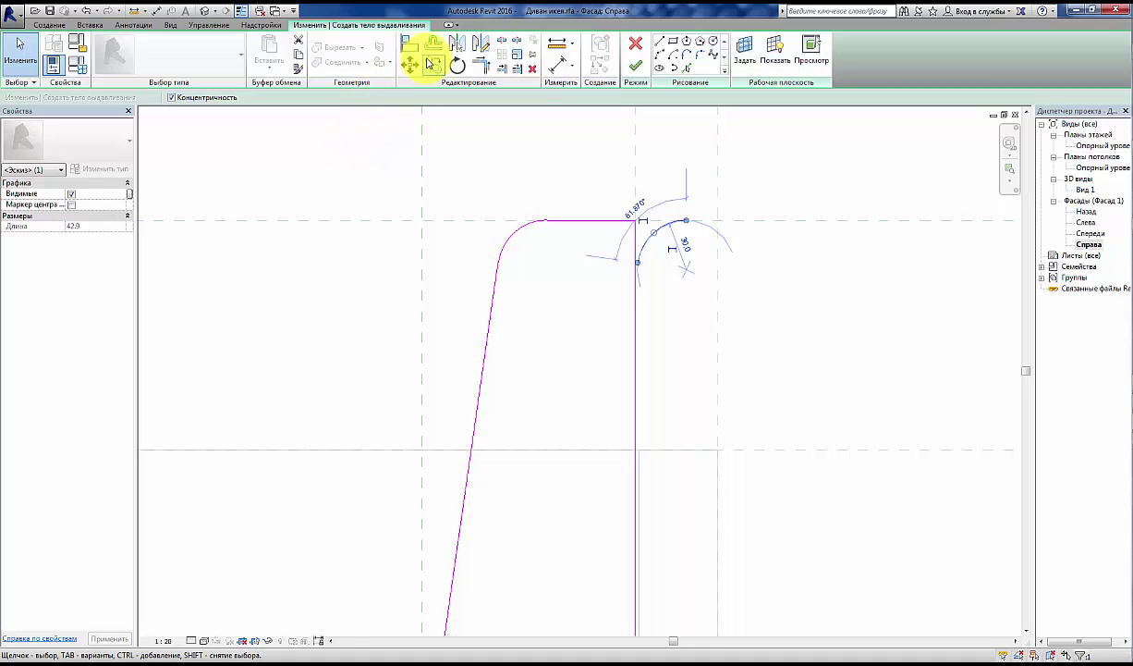
# Step: Mirror the copied arc across the right vertical line
pyautogui.click(456, 42)
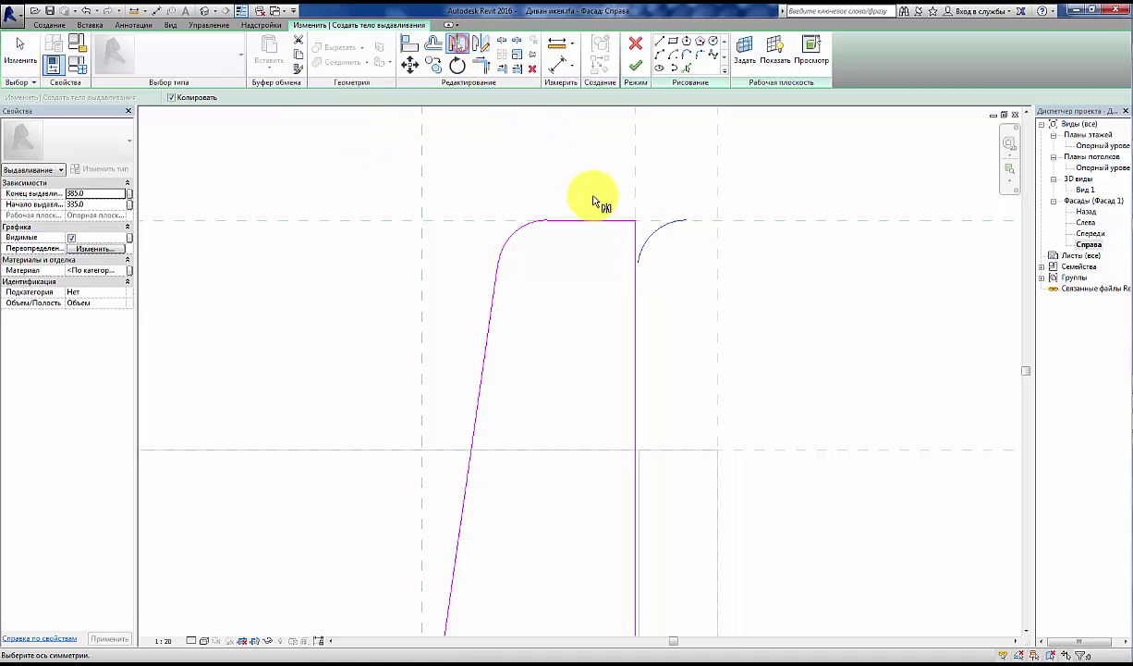
pyautogui.click(634, 233)
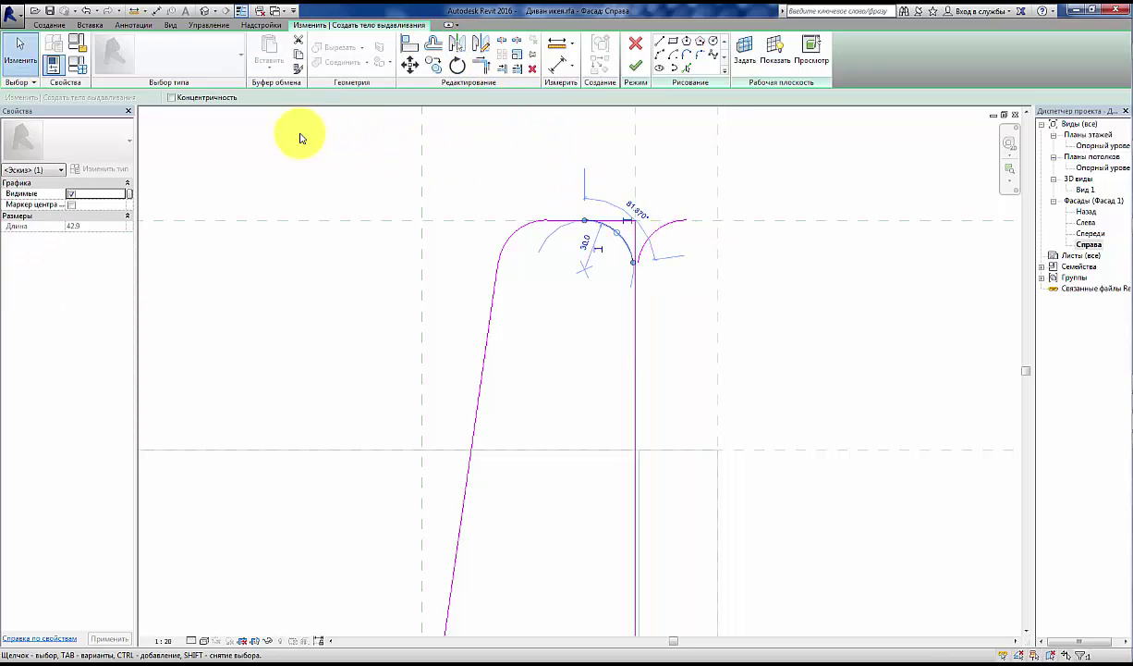
pyautogui.click(443, 212)
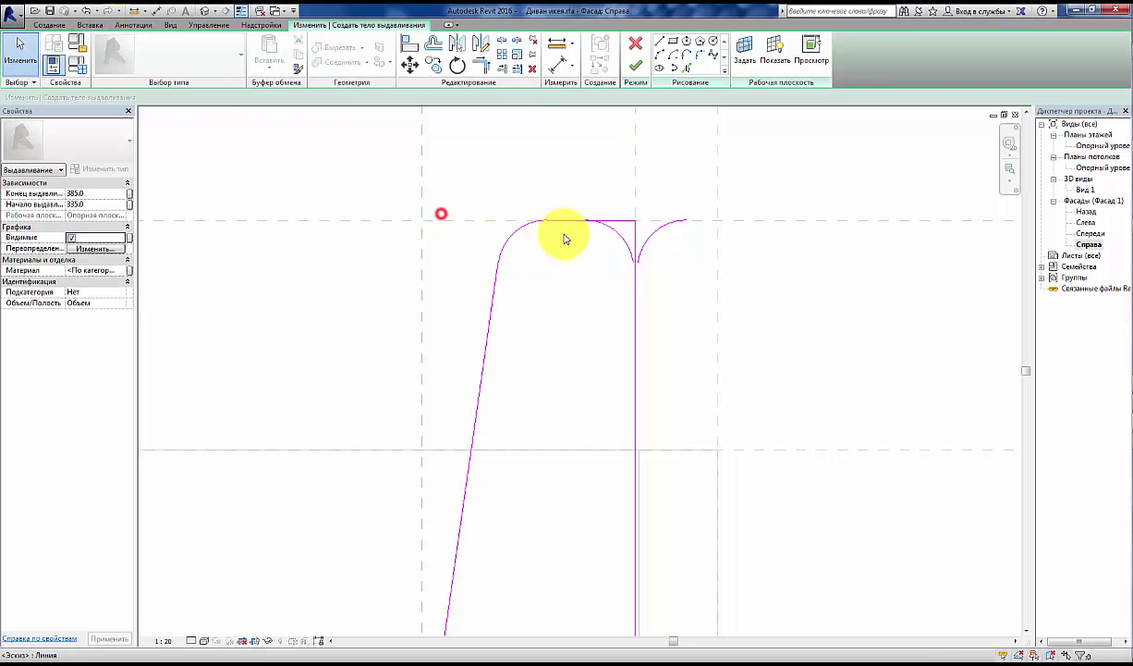
pyautogui.click(654, 235)
pyautogui.click(620, 265)
pyautogui.scroll(2, 638, 245)
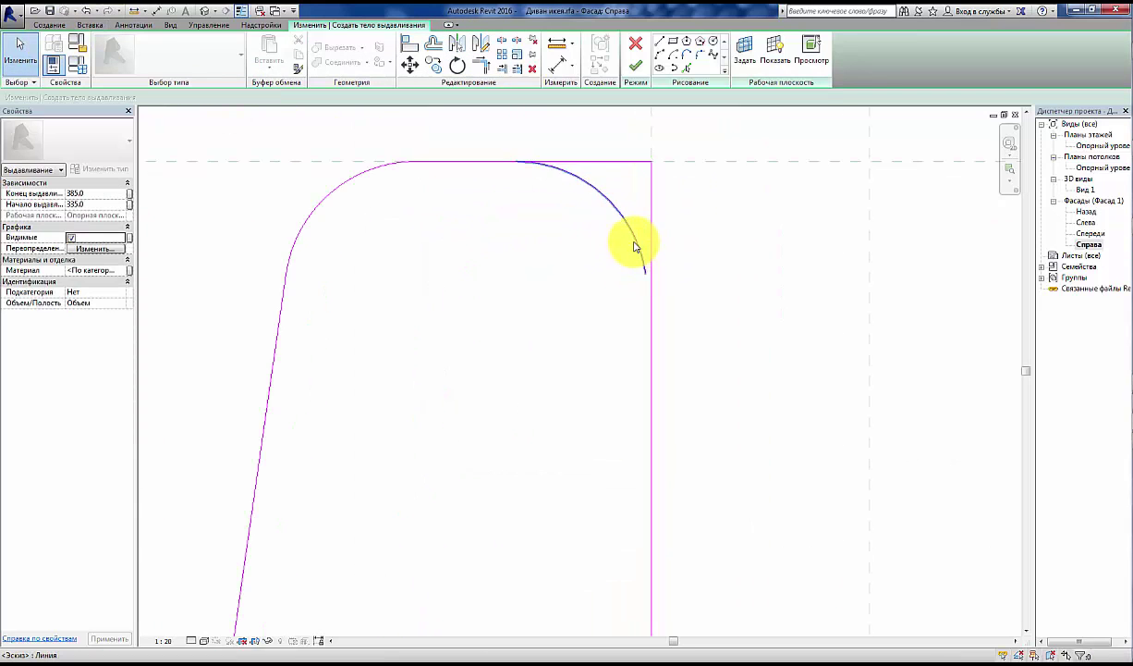
pyautogui.click(634, 245)
# Step: Move the mirrored arc so its end snaps onto the top-right corner
pyautogui.click(409, 64)
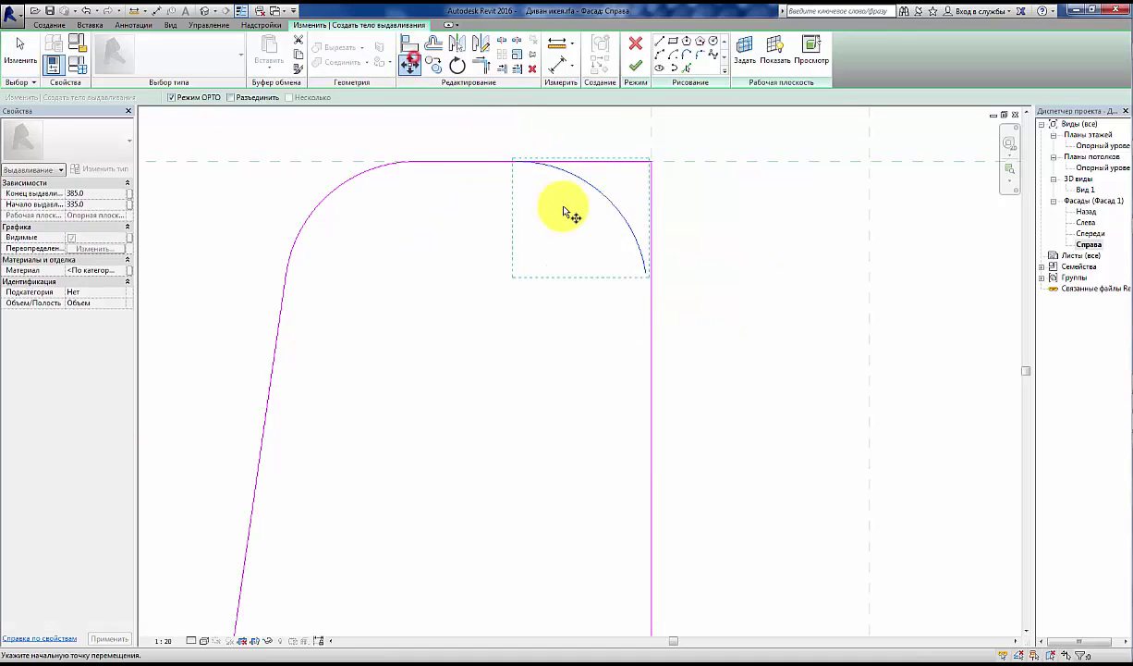
pyautogui.scroll(2, 647, 286)
pyautogui.scroll(1, 650, 268)
pyautogui.click(647, 267)
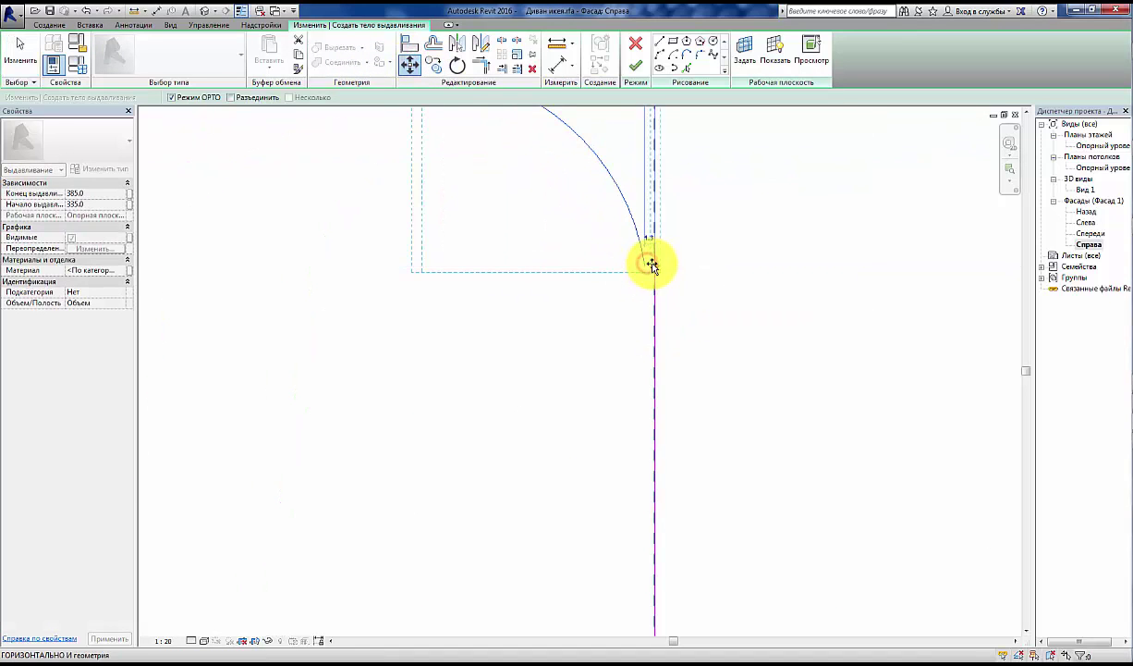
pyautogui.click(652, 264)
pyautogui.click(736, 321)
pyautogui.scroll(-3, 737, 322)
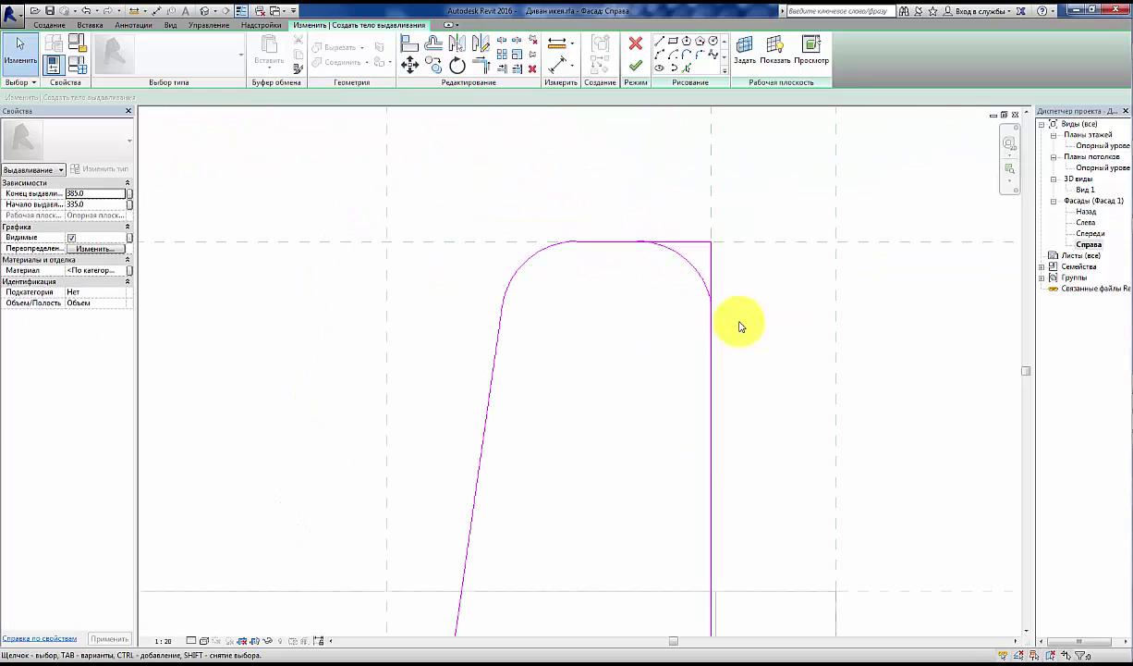
pyautogui.scroll(2, 659, 247)
# Step: Pull the top line back to the arc and shorten the right vertical line to 75.0
pyautogui.scroll(1, 674, 242)
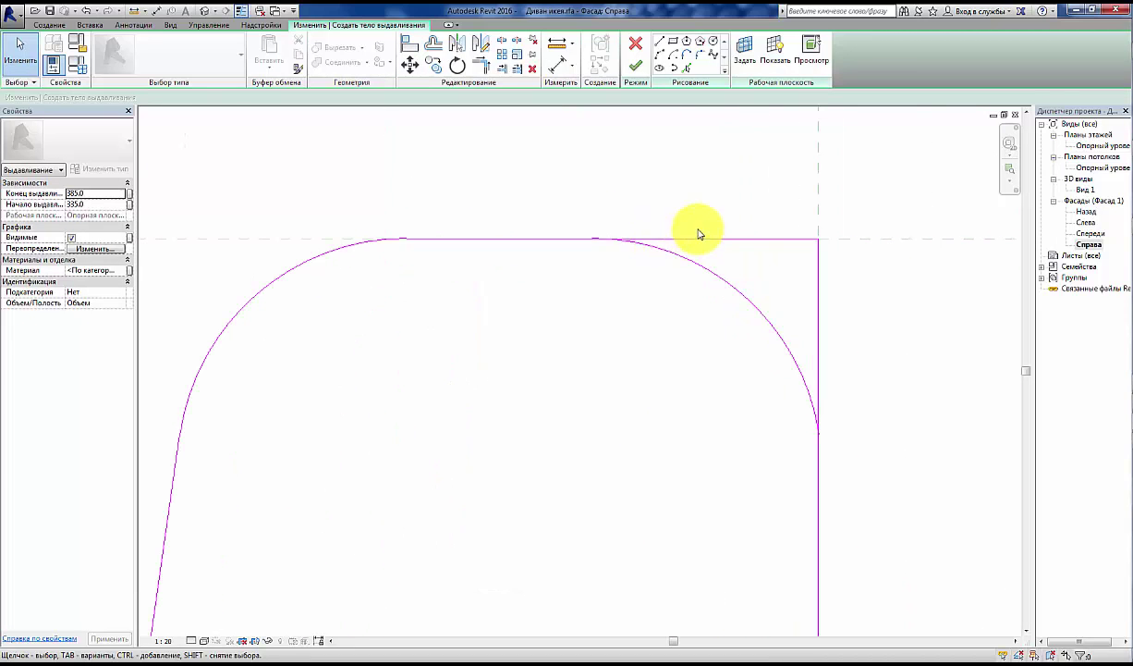
pyautogui.click(702, 238)
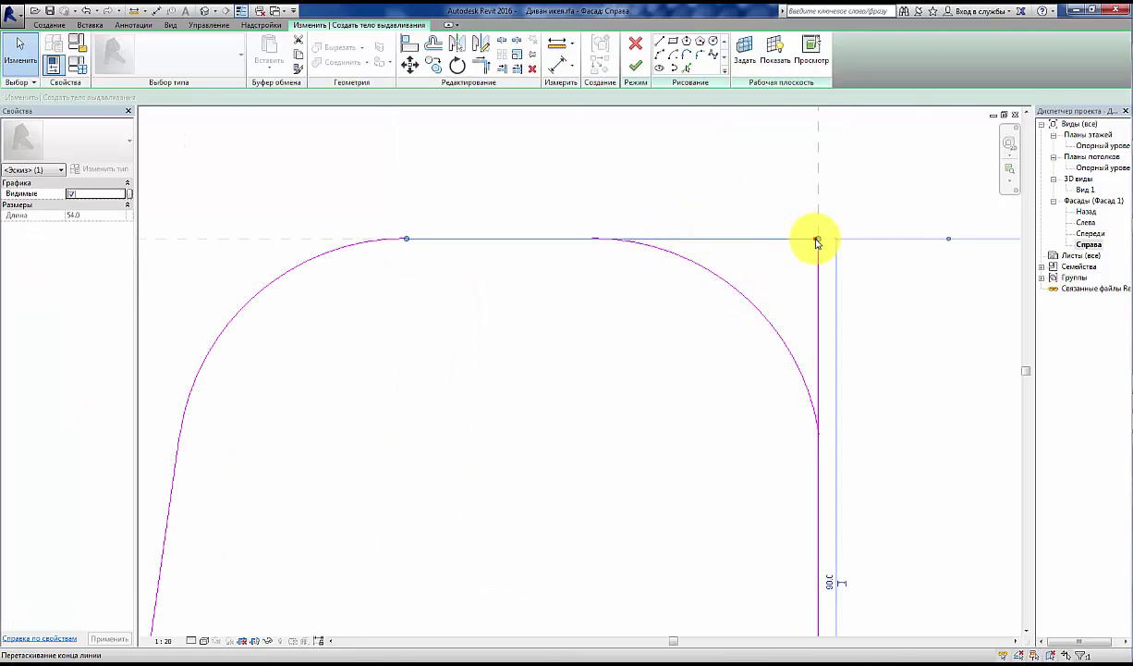
pyautogui.moveTo(817, 242); pyautogui.dragTo(688, 240)
pyautogui.click(819, 250)
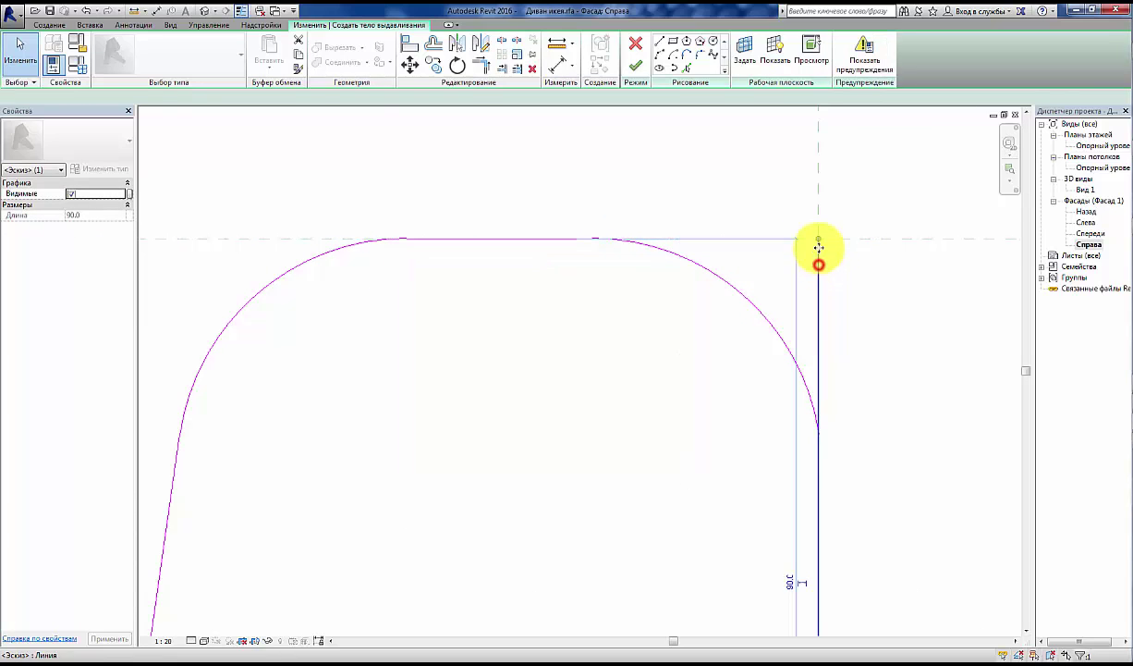
pyautogui.moveTo(819, 239); pyautogui.dragTo(820, 243)
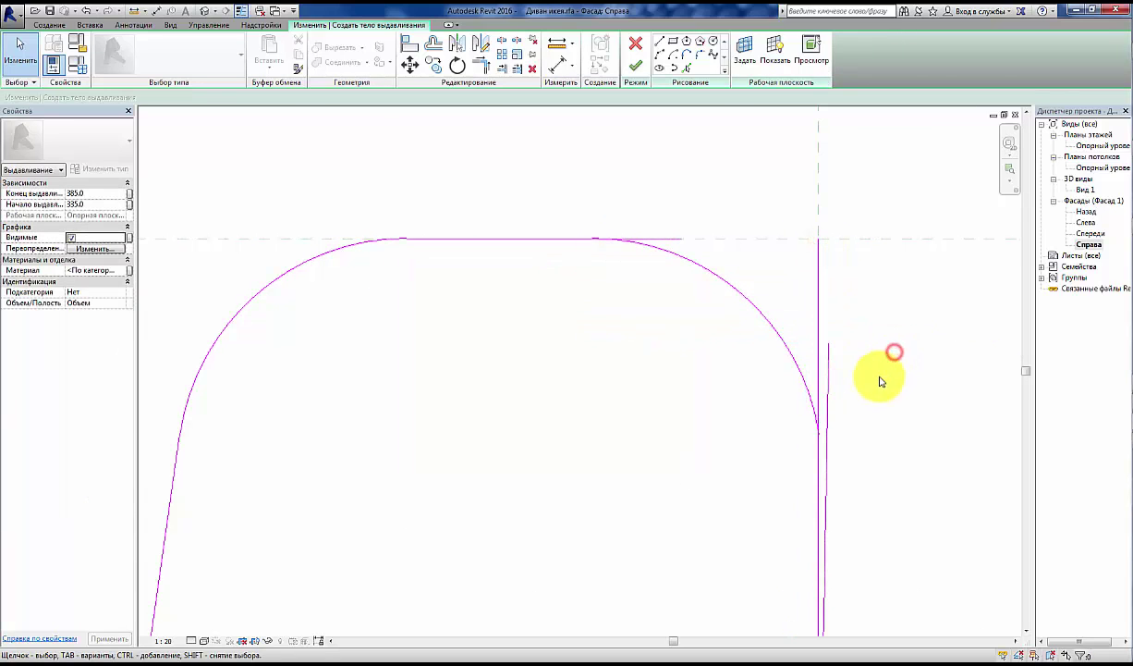
pyautogui.moveTo(880, 379)
pyautogui.mouseDown(button='middle')
pyautogui.moveTo(834, 296)
pyautogui.moveTo(746, 255)
pyautogui.mouseUp(button='middle')
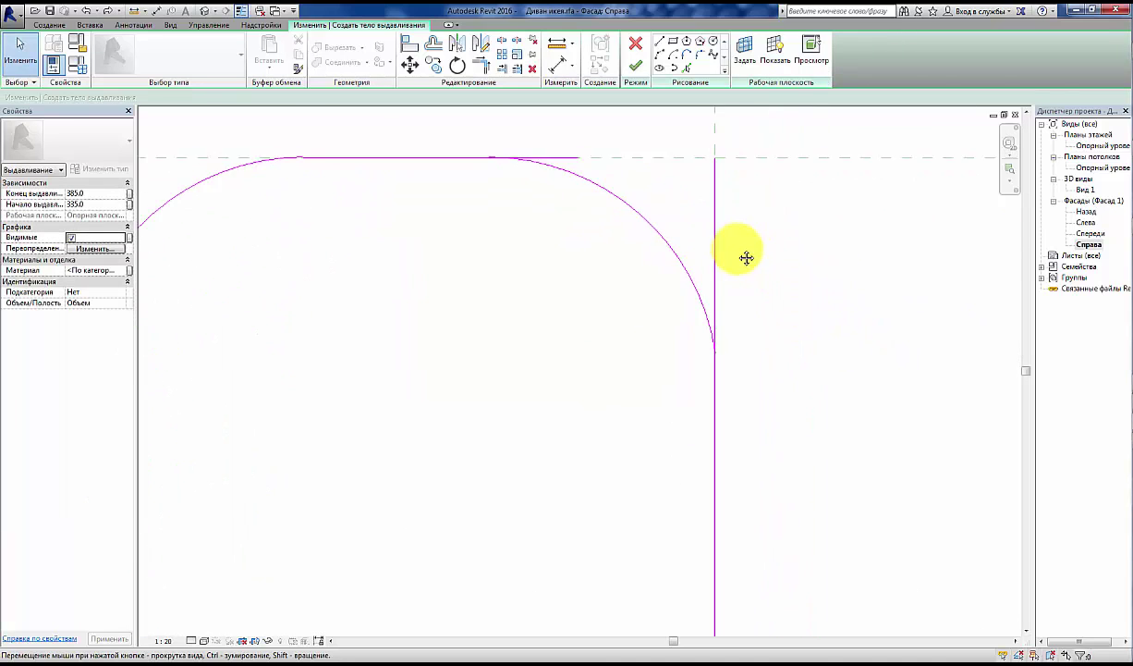
pyautogui.scroll(-2, 739, 268)
pyautogui.click(728, 245)
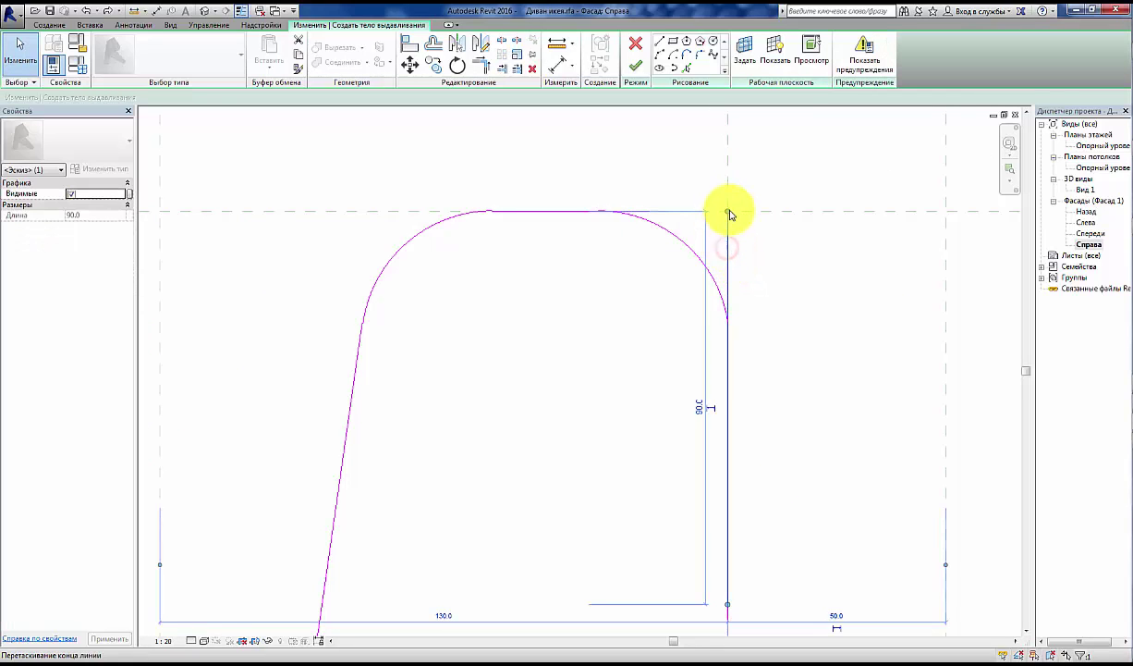
pyautogui.moveTo(728, 212); pyautogui.dragTo(727, 275)
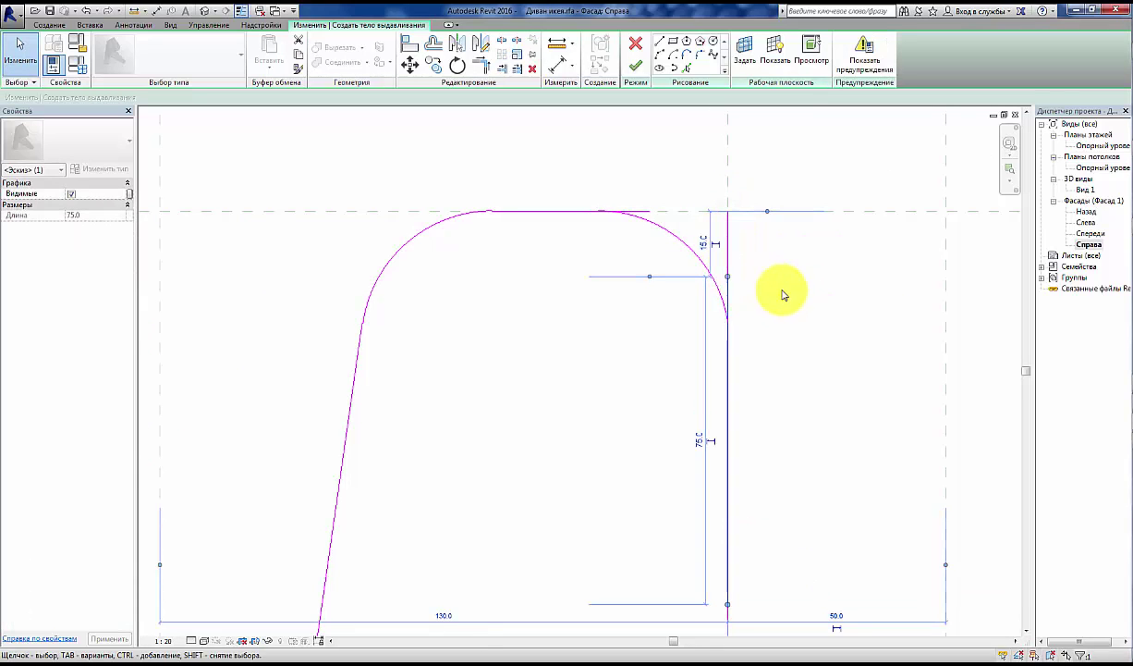
pyautogui.click(783, 294)
pyautogui.moveTo(722, 221); pyautogui.dragTo(683, 169, button='middle')
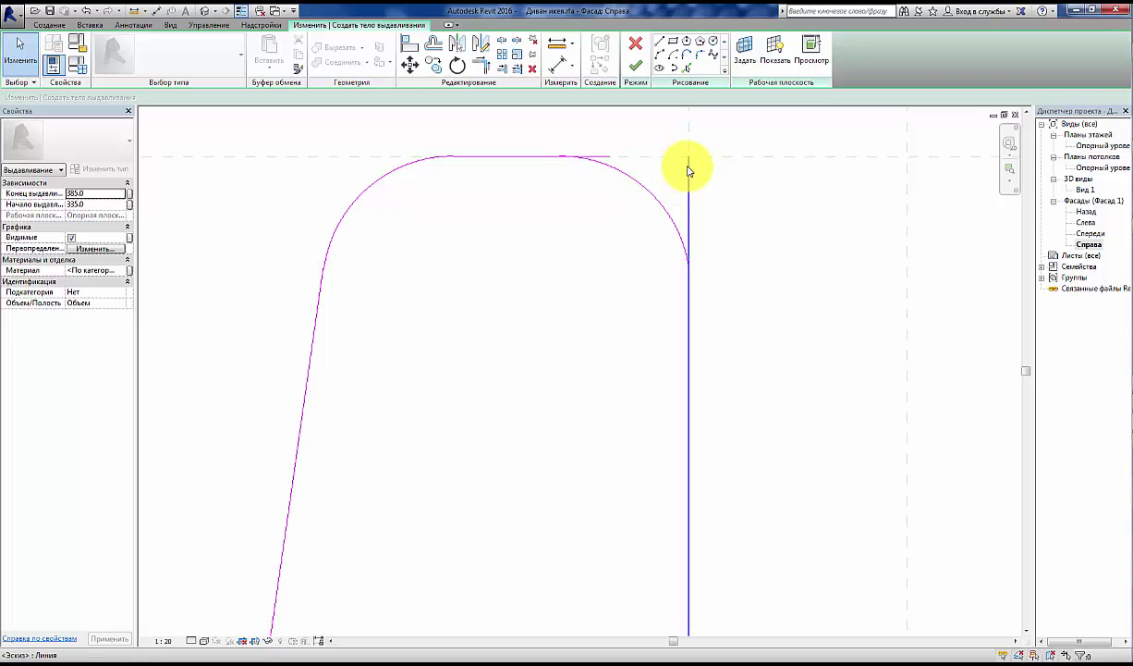
pyautogui.click(687, 167)
pyautogui.press('Escape')
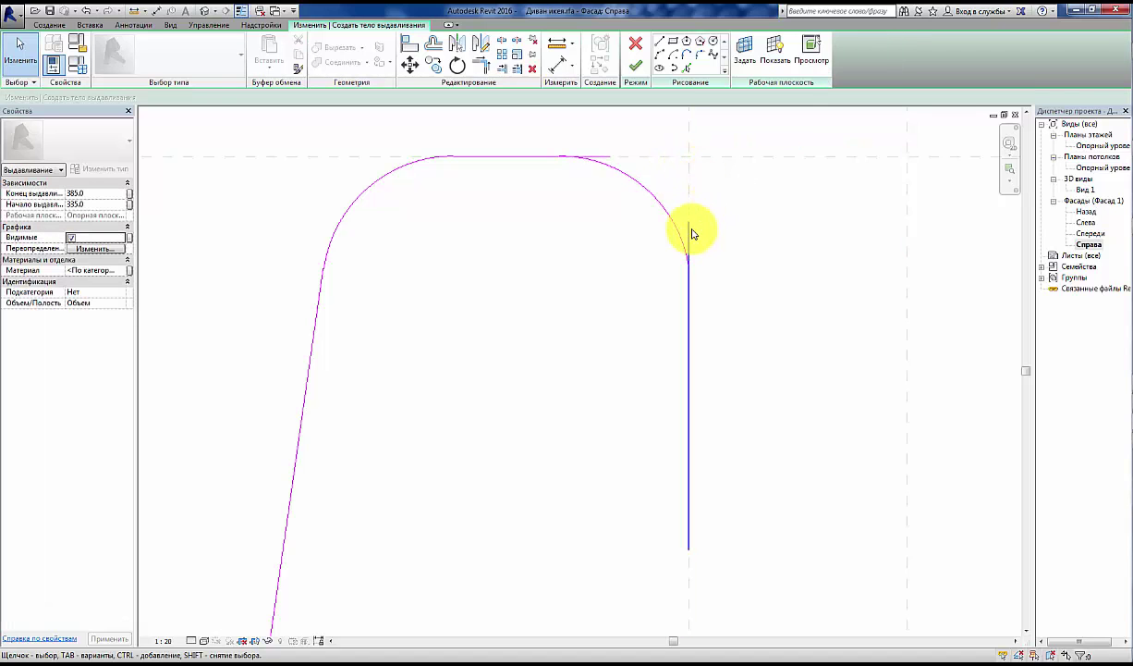
# Step: Split the sketch line at the top arc junction and trim the lines to meet at the corner
pyautogui.scroll(-3, 689, 258)
pyautogui.scroll(-3, 744, 468)
pyautogui.moveTo(744, 468); pyautogui.dragTo(650, 233, button='middle')
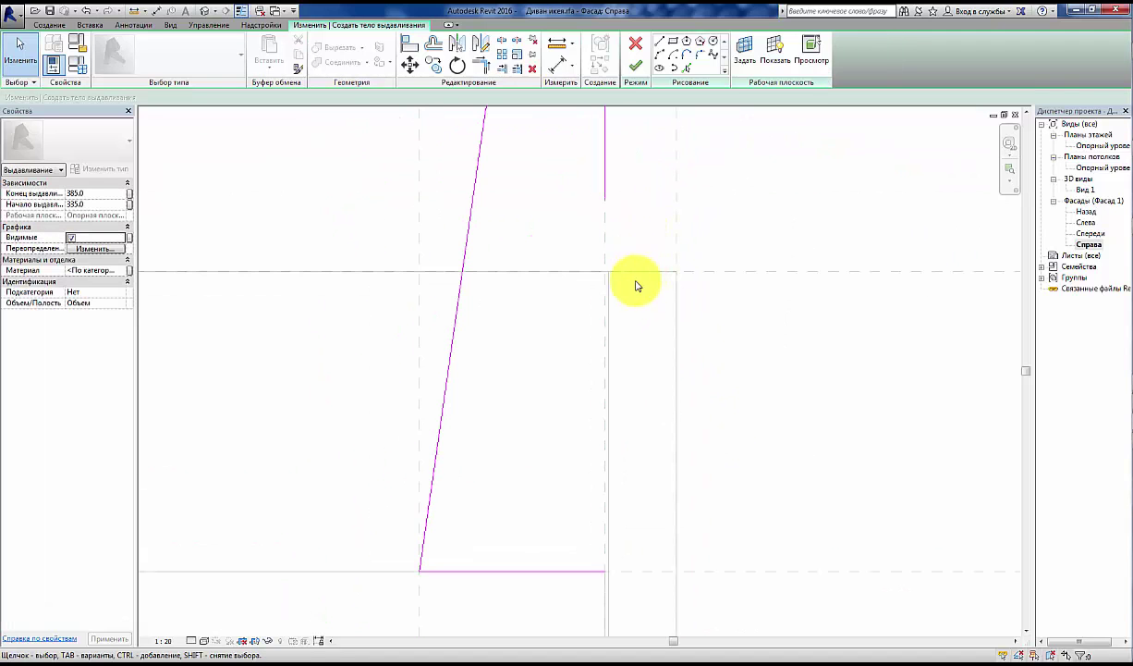
pyautogui.moveTo(638, 284); pyautogui.dragTo(644, 421, button='middle')
pyautogui.scroll(2, 632, 236)
pyautogui.scroll(3, 635, 240)
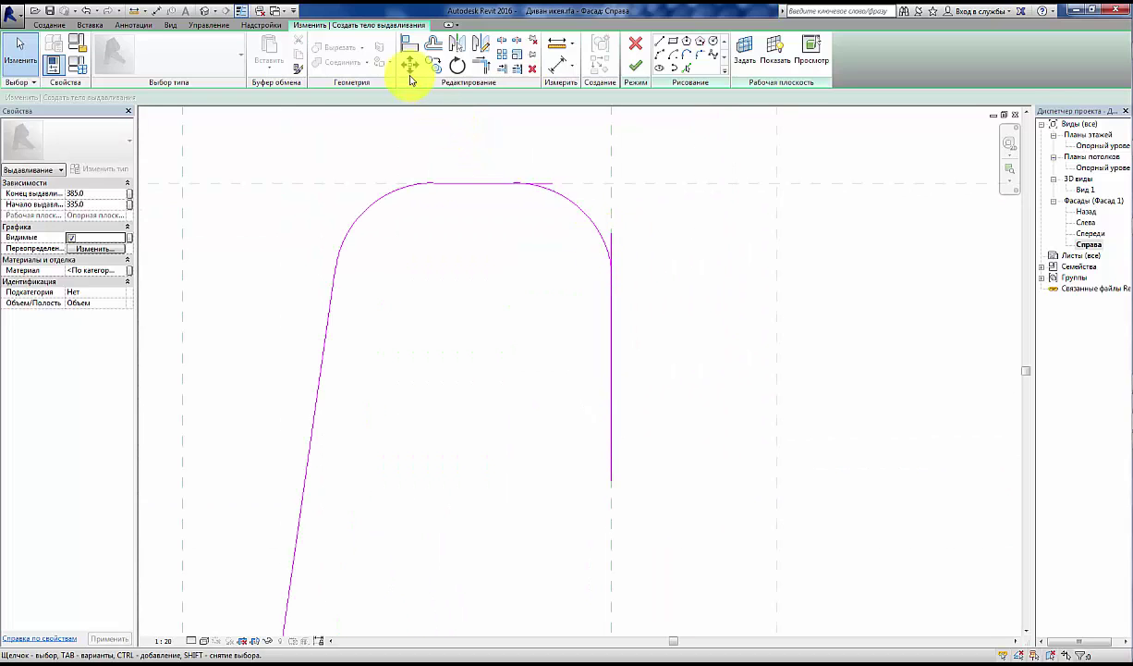
pyautogui.click(481, 63)
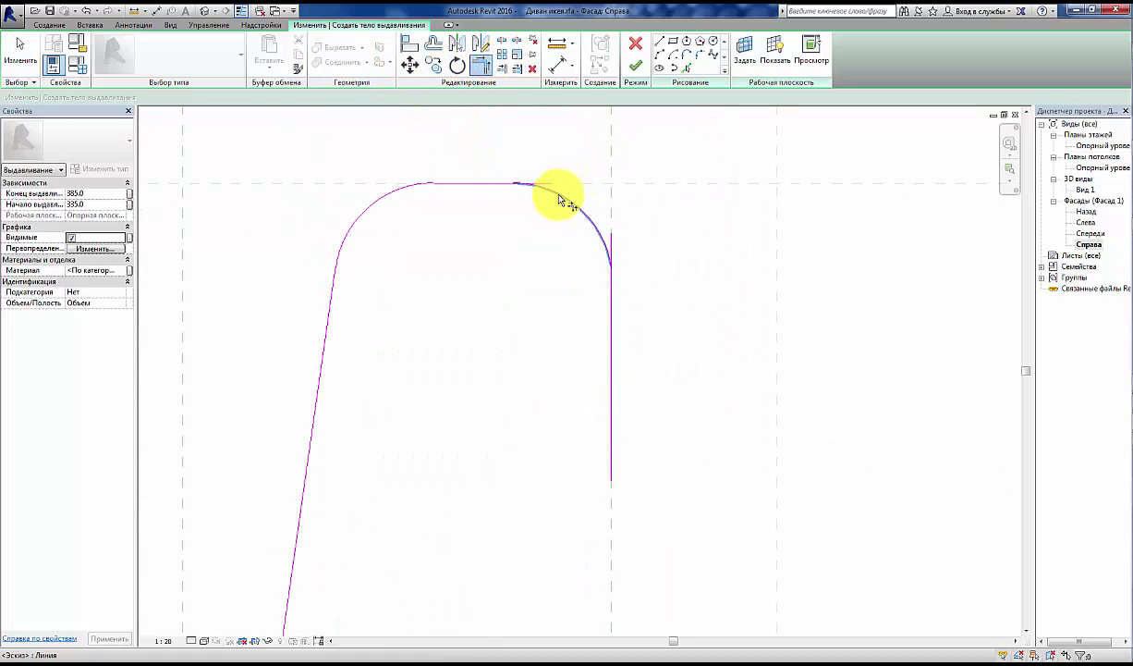
pyautogui.click(507, 186)
pyautogui.moveTo(581, 248); pyautogui.dragTo(612, 223, button='middle')
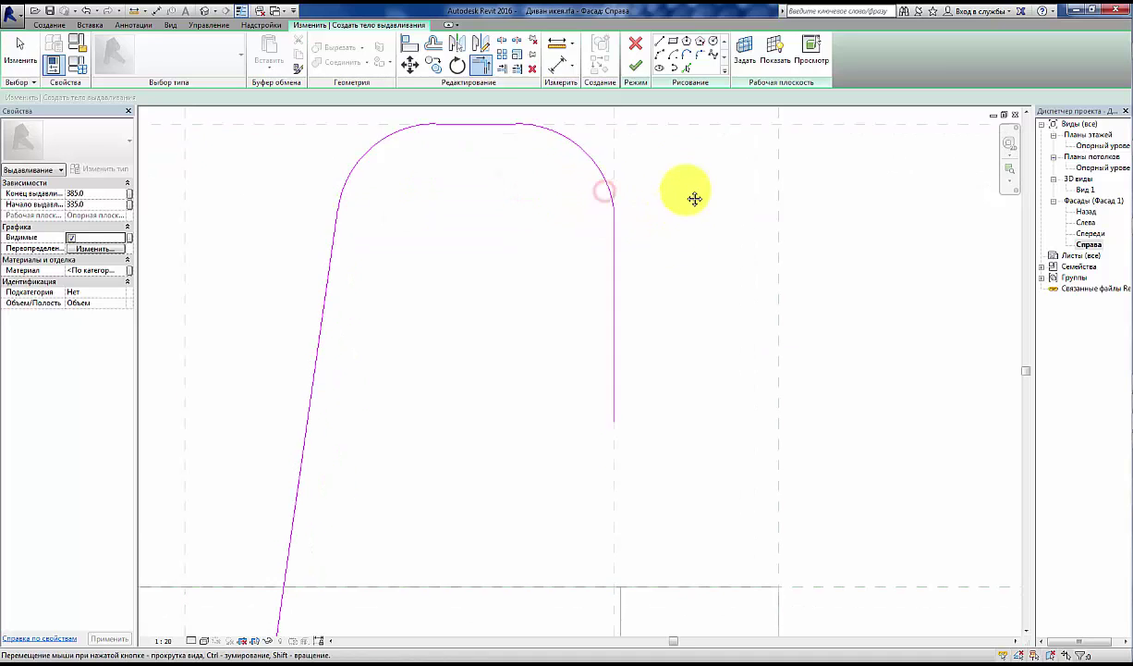
pyautogui.scroll(-3, 633, 182)
pyautogui.press('t')
pyautogui.press('r')
pyautogui.click(11, 48)
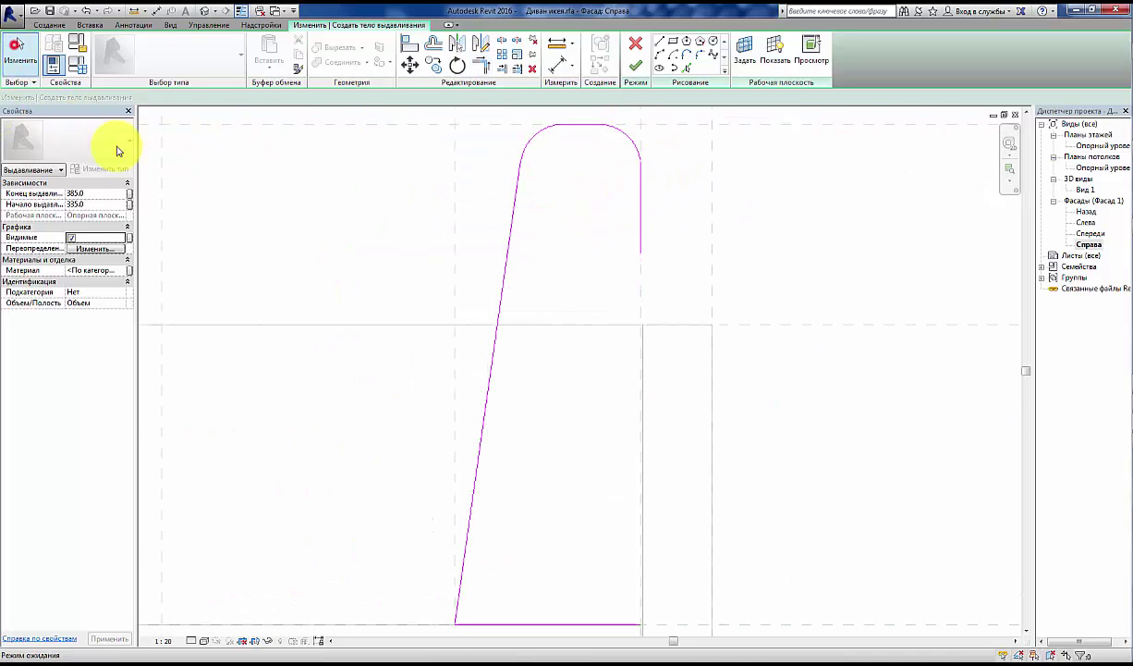
# Step: Stretch the short right vertical line down so it meets the bottom line
pyautogui.moveTo(351, 306); pyautogui.dragTo(368, 230, button='middle')
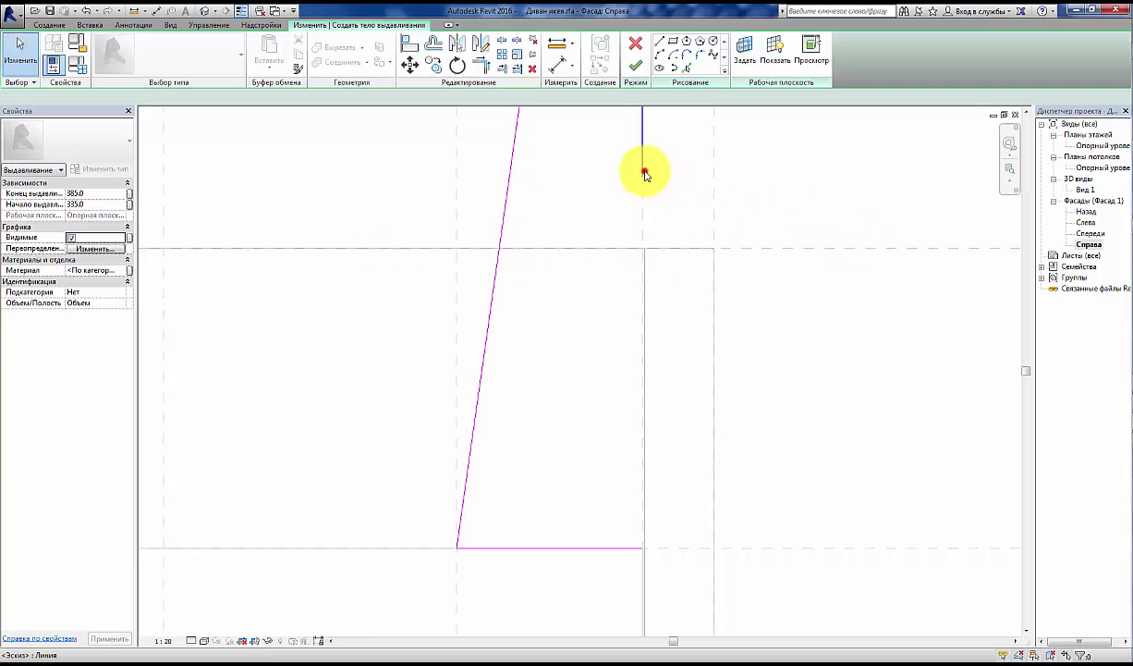
pyautogui.click(645, 175)
pyautogui.moveTo(642, 178); pyautogui.dragTo(638, 541)
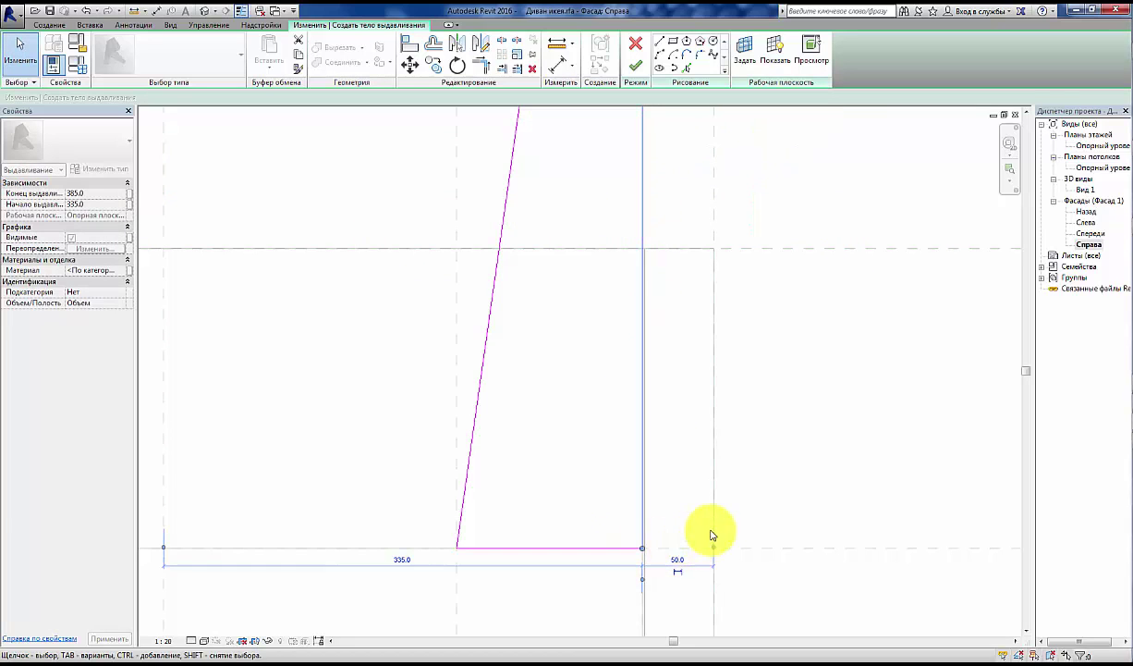
pyautogui.click(678, 518)
pyautogui.moveTo(678, 519); pyautogui.dragTo(754, 367, button='middle')
pyautogui.scroll(-1, 754, 366)
pyautogui.scroll(4, 649, 370)
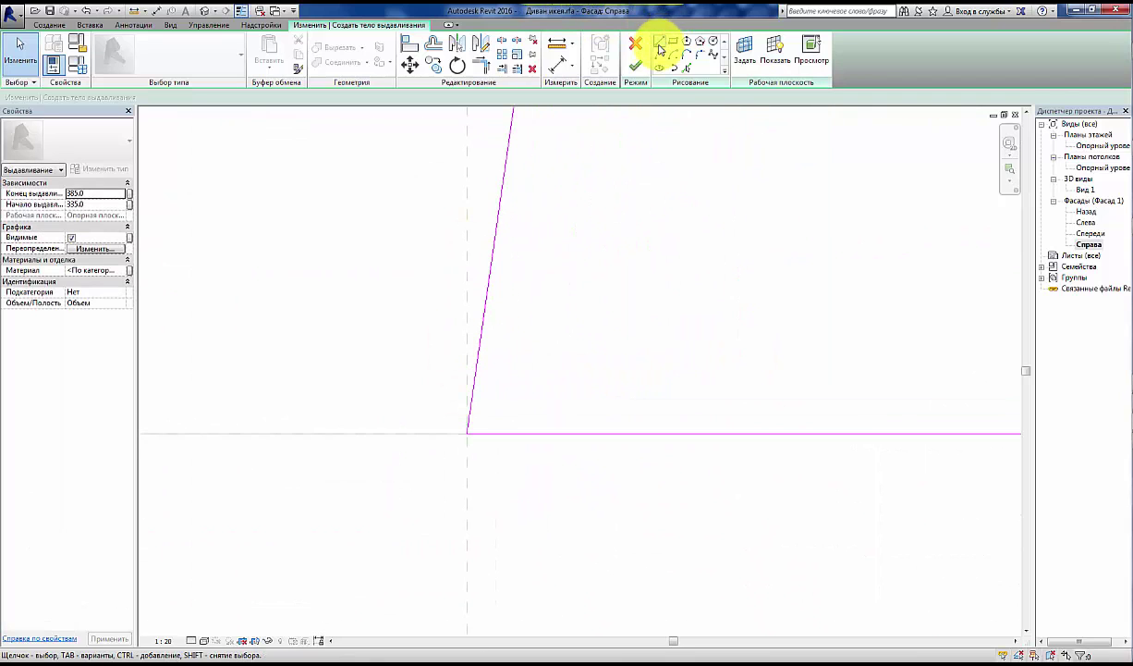
# Step: Add a fillet arc at the bottom-left corner between the slanted and bottom lines
pyautogui.click(700, 56)
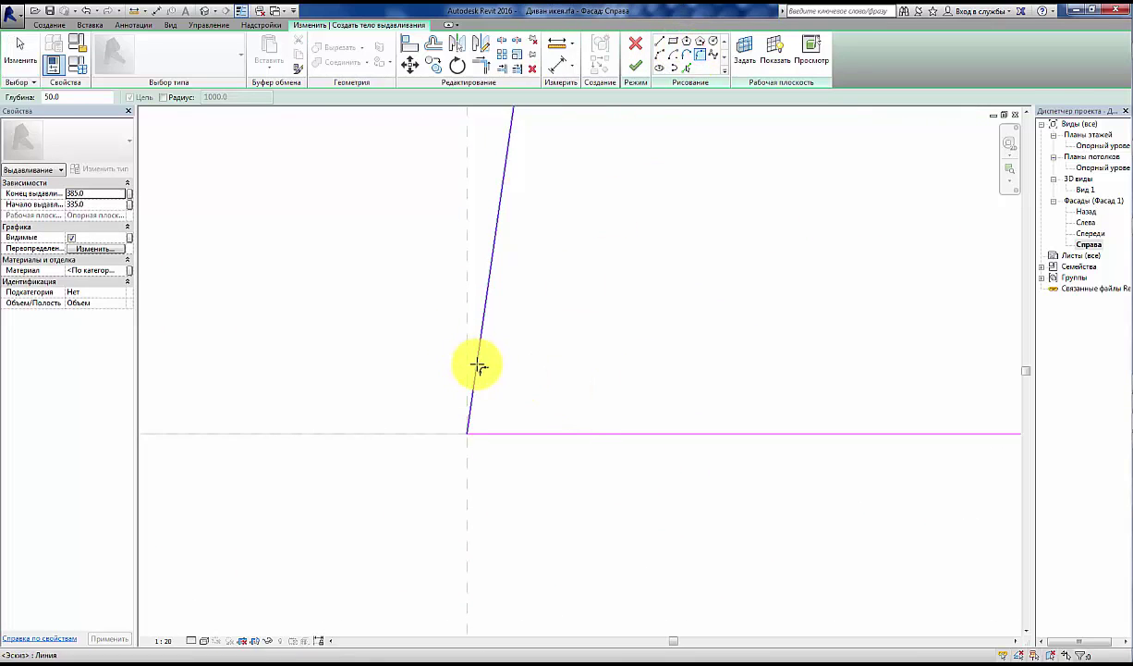
pyautogui.click(480, 365)
pyautogui.click(522, 432)
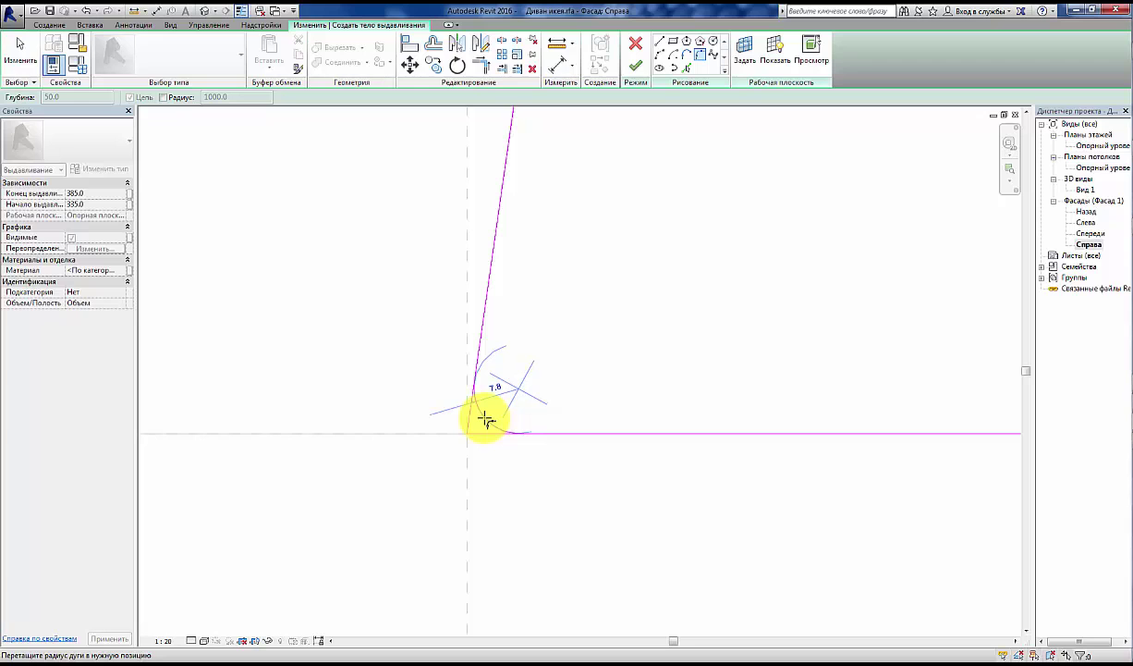
pyautogui.click(487, 419)
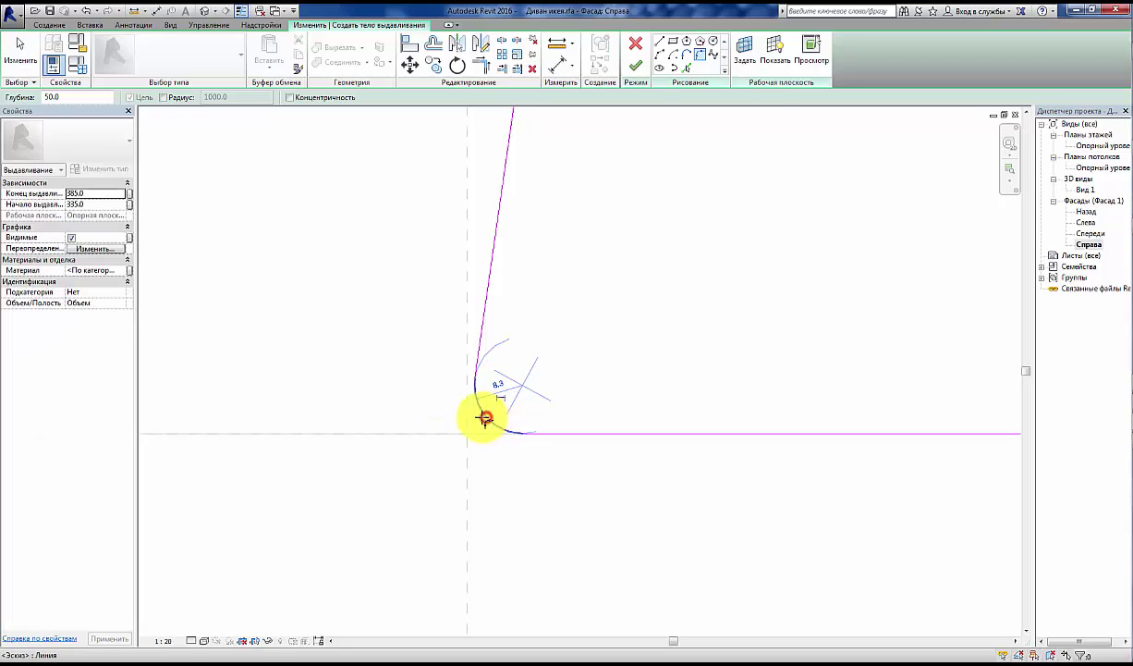
pyautogui.scroll(-2, 354, 450)
pyautogui.scroll(-2, 354, 450)
pyautogui.scroll(-1, 357, 450)
pyautogui.moveTo(357, 450); pyautogui.dragTo(399, 477, button='middle')
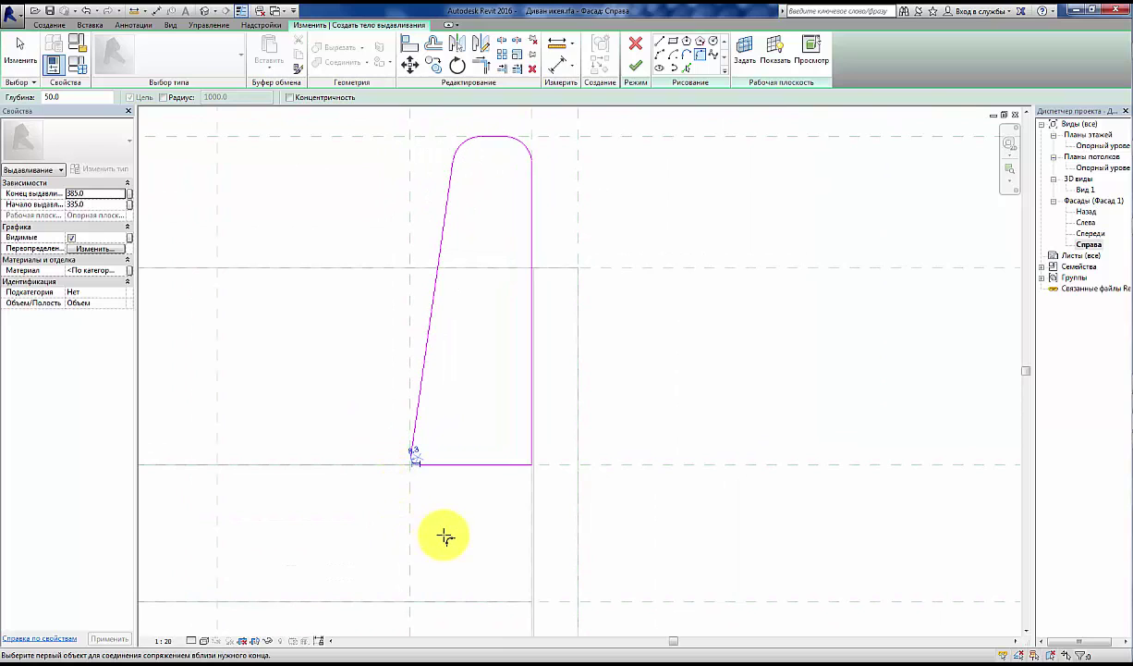
pyautogui.scroll(2, 478, 529)
pyautogui.scroll(1, 478, 529)
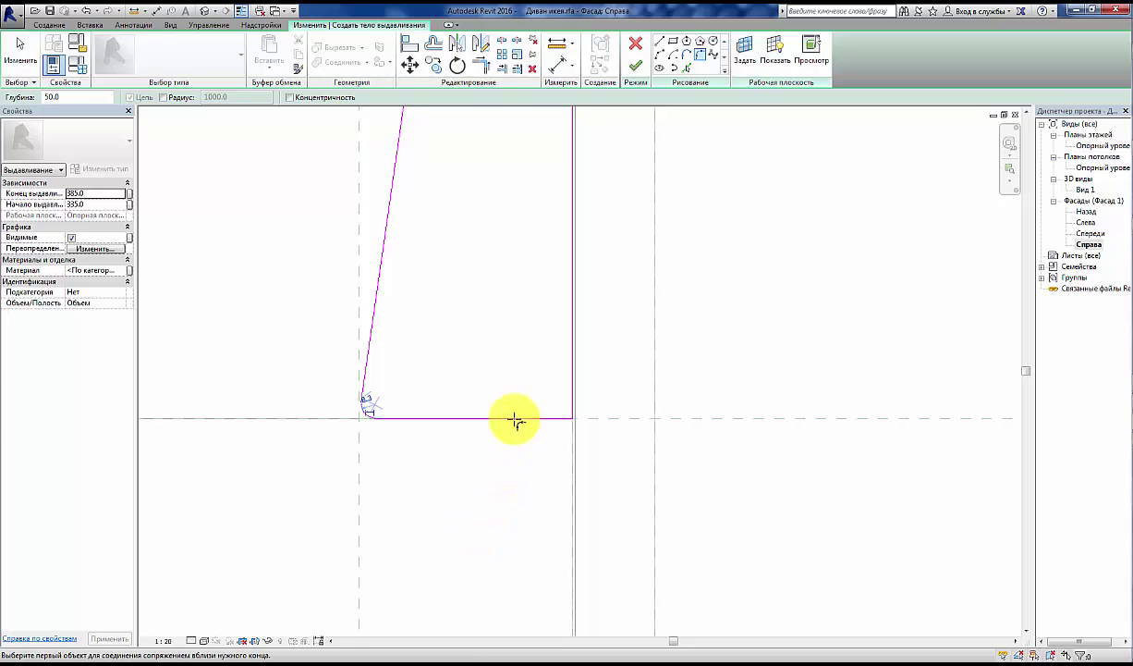
pyautogui.scroll(2, 554, 421)
pyautogui.scroll(1, 595, 429)
# Step: Add a fillet arc at the bottom-right corner between the bottom and right lines
pyautogui.click(590, 458)
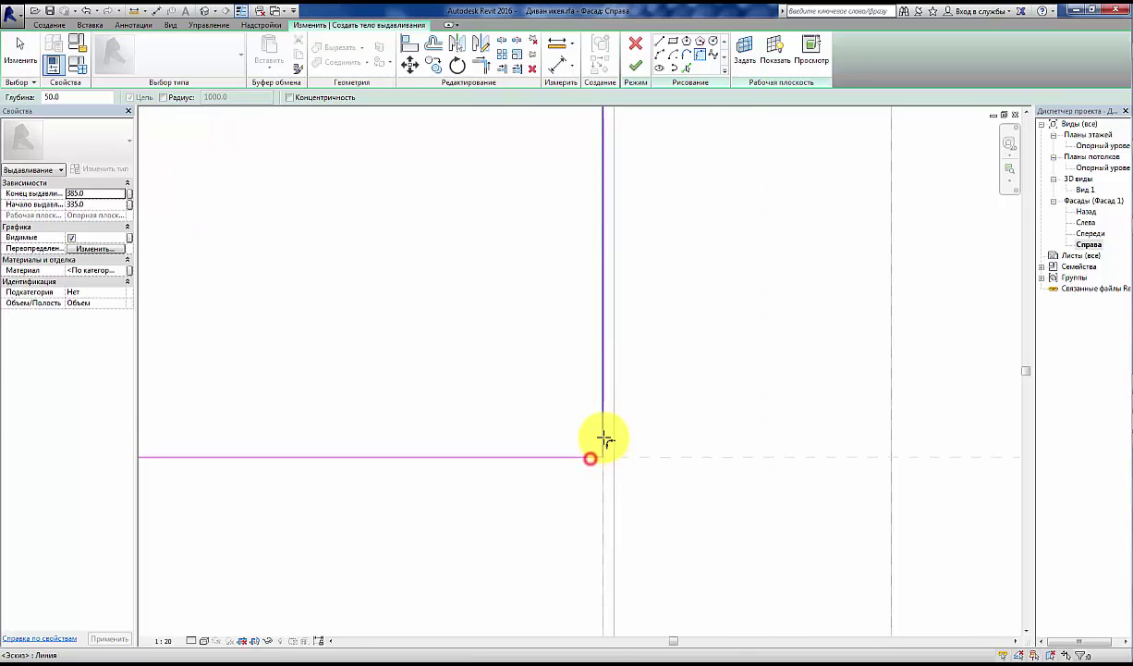
pyautogui.click(603, 434)
pyautogui.scroll(1, 591, 438)
pyautogui.scroll(2, 596, 456)
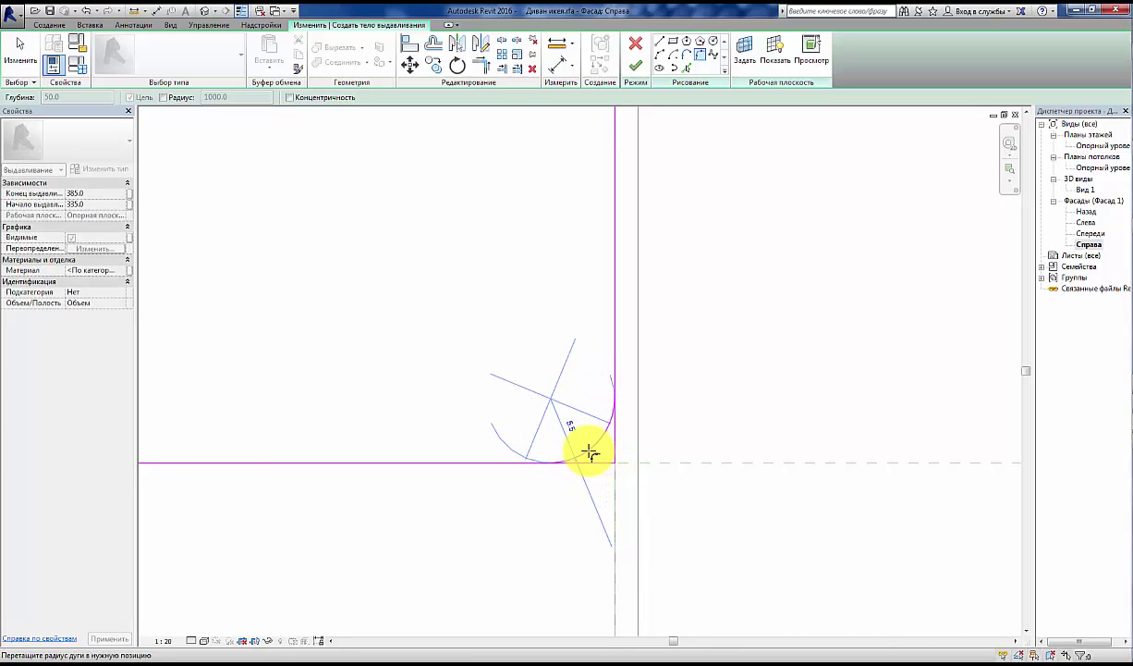
pyautogui.scroll(-2, 591, 452)
pyautogui.scroll(-2, 590, 451)
pyautogui.scroll(-2, 590, 450)
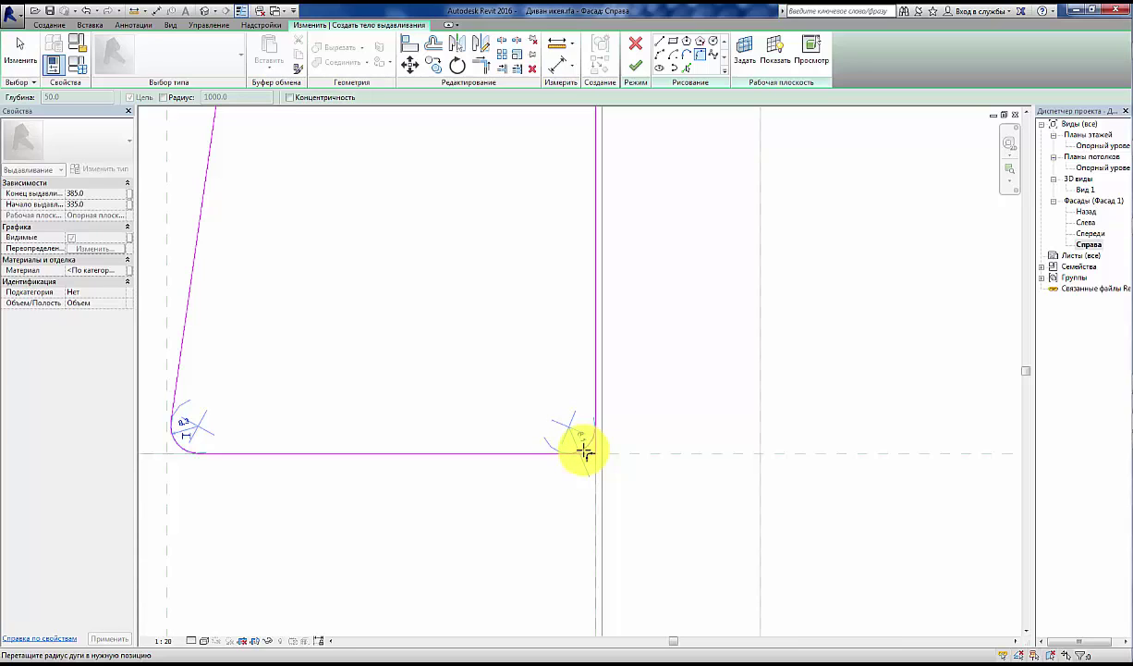
pyautogui.click(583, 450)
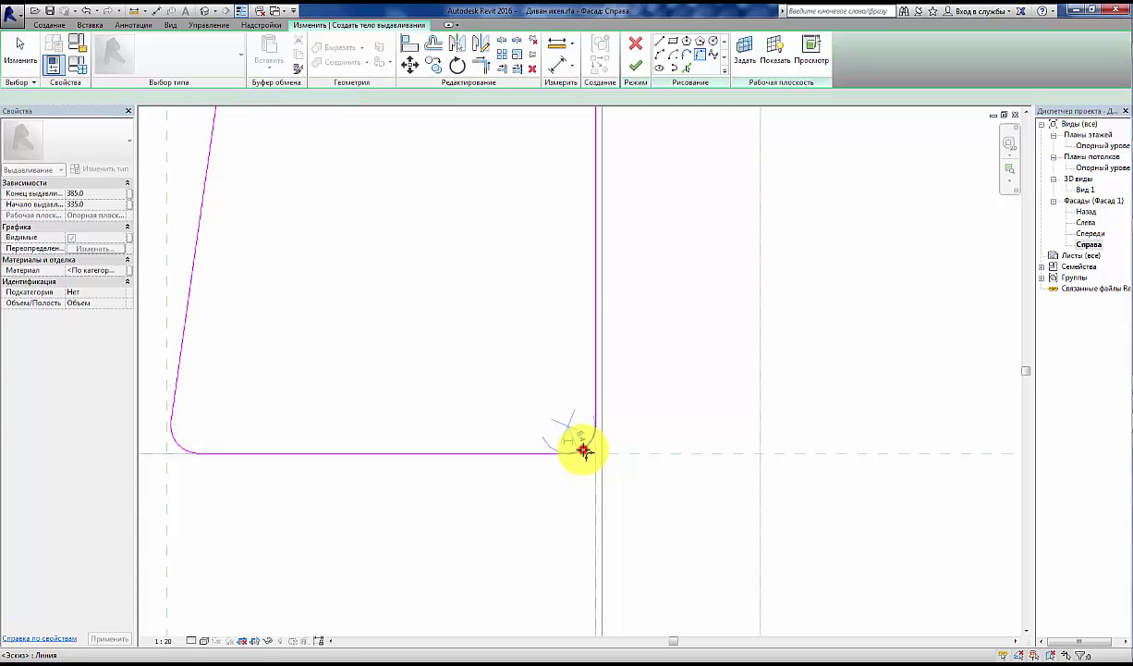
pyautogui.scroll(-2, 600, 488)
# Step: Reshape the top-left shoulder arc into one continuous curve with a 40.0 radius
pyautogui.click(11, 48)
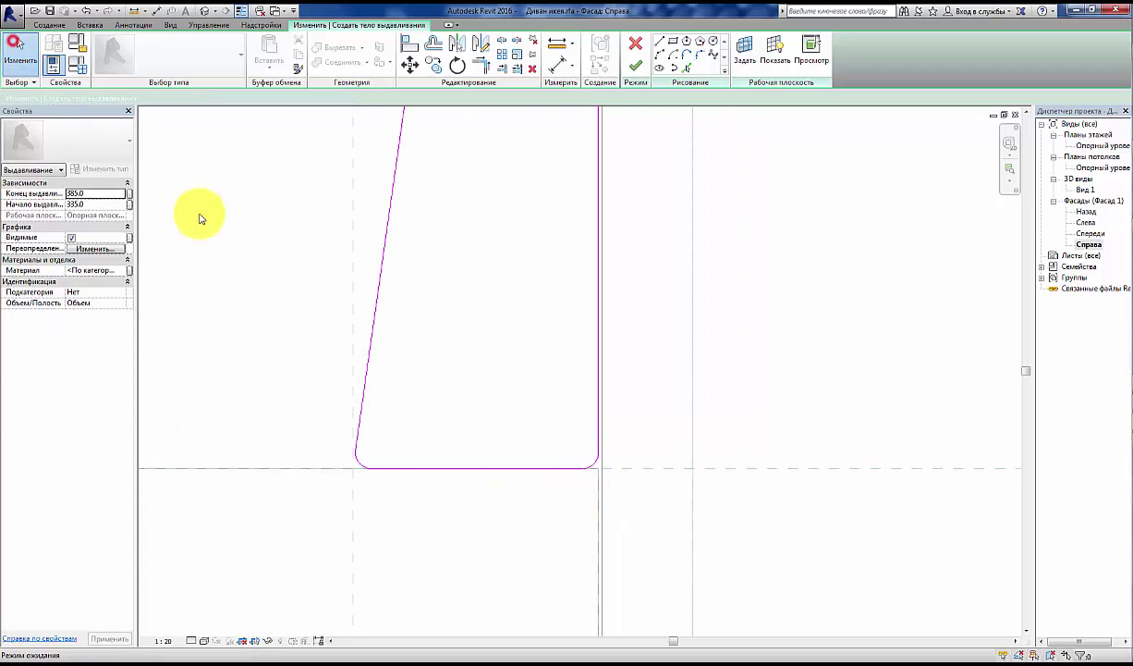
pyautogui.scroll(-2, 413, 296)
pyautogui.moveTo(412, 296); pyautogui.dragTo(382, 505, button='middle')
pyautogui.scroll(-2, 430, 453)
pyautogui.moveTo(430, 453); pyautogui.dragTo(481, 430, button='middle')
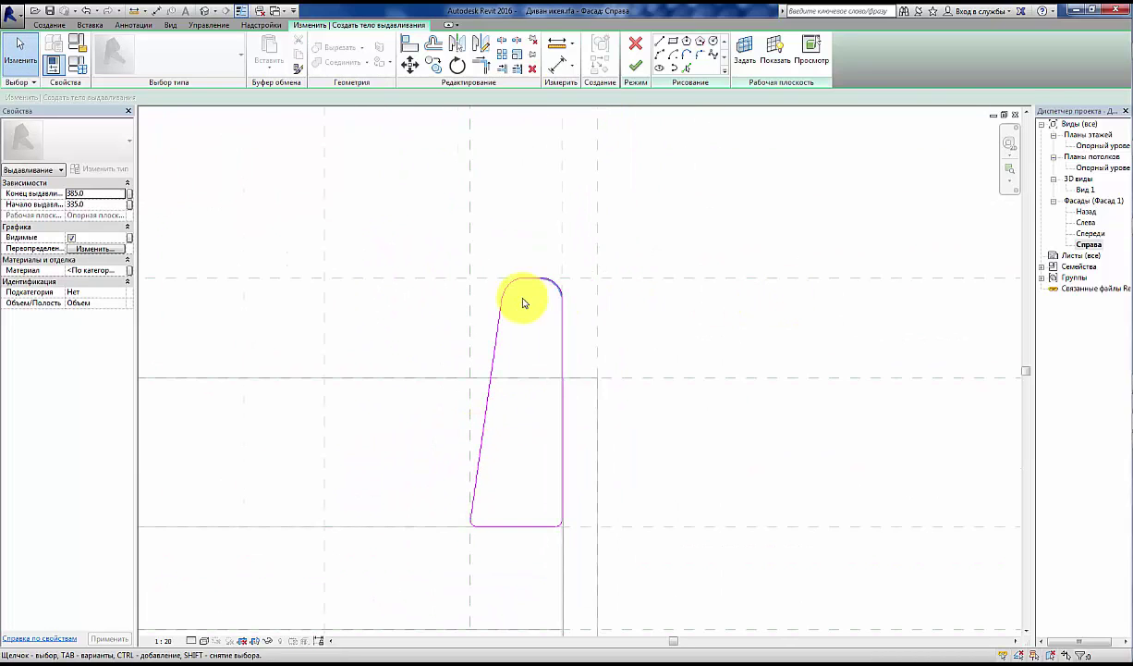
pyautogui.scroll(2, 522, 302)
pyautogui.moveTo(496, 282); pyautogui.dragTo(498, 286)
pyautogui.scroll(2, 498, 301)
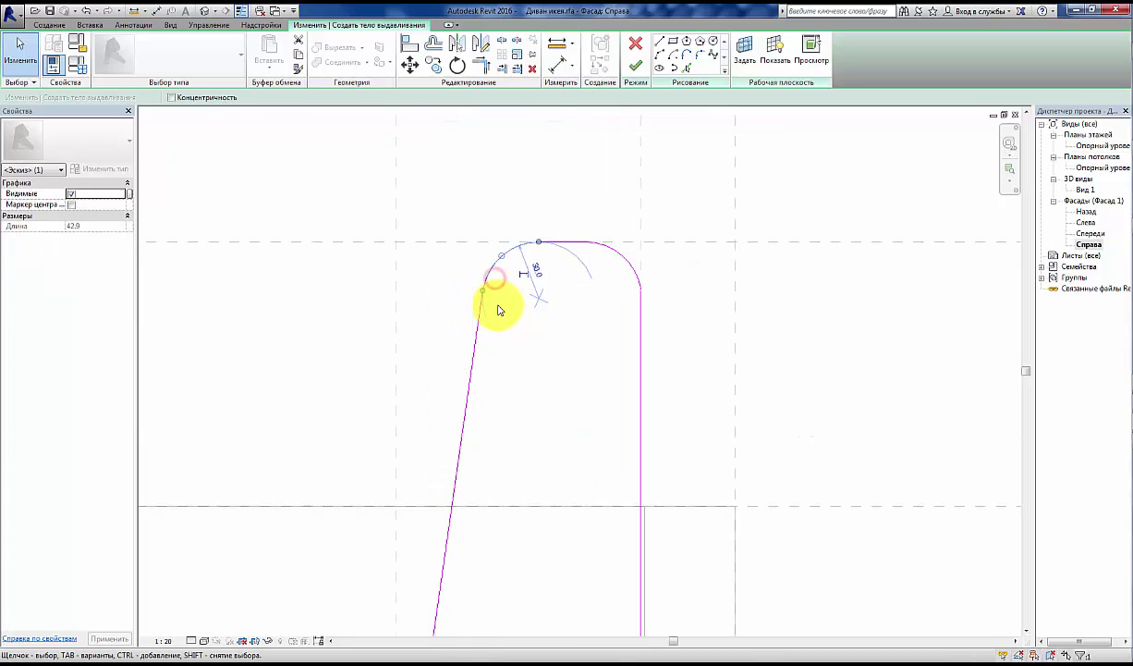
pyautogui.click(537, 302)
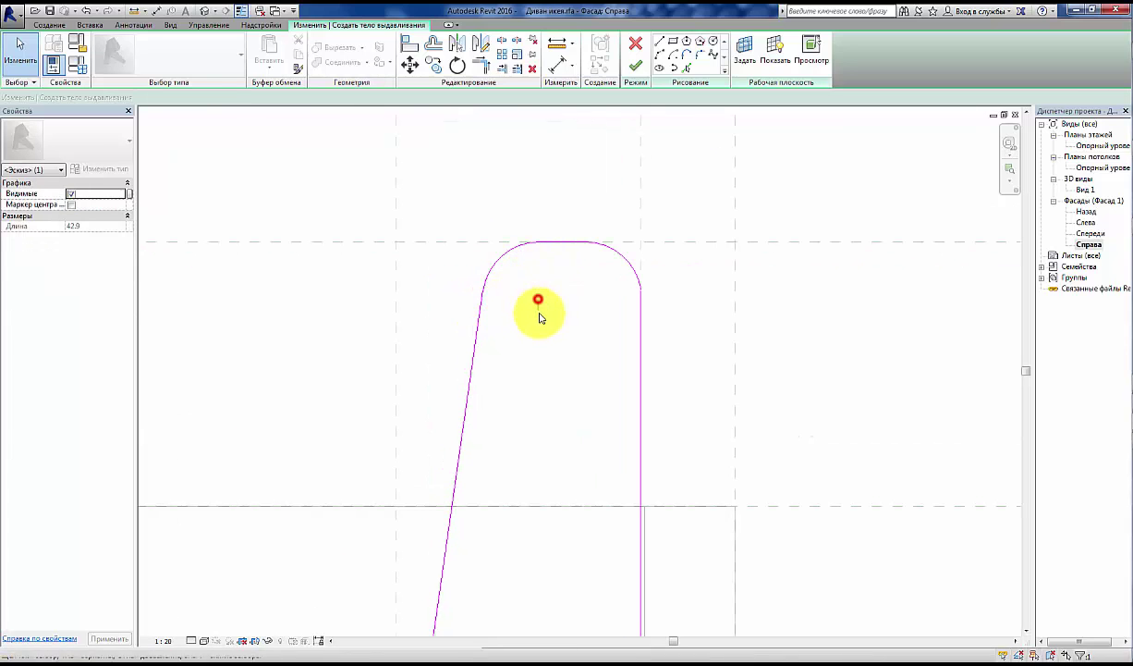
pyautogui.click(509, 248)
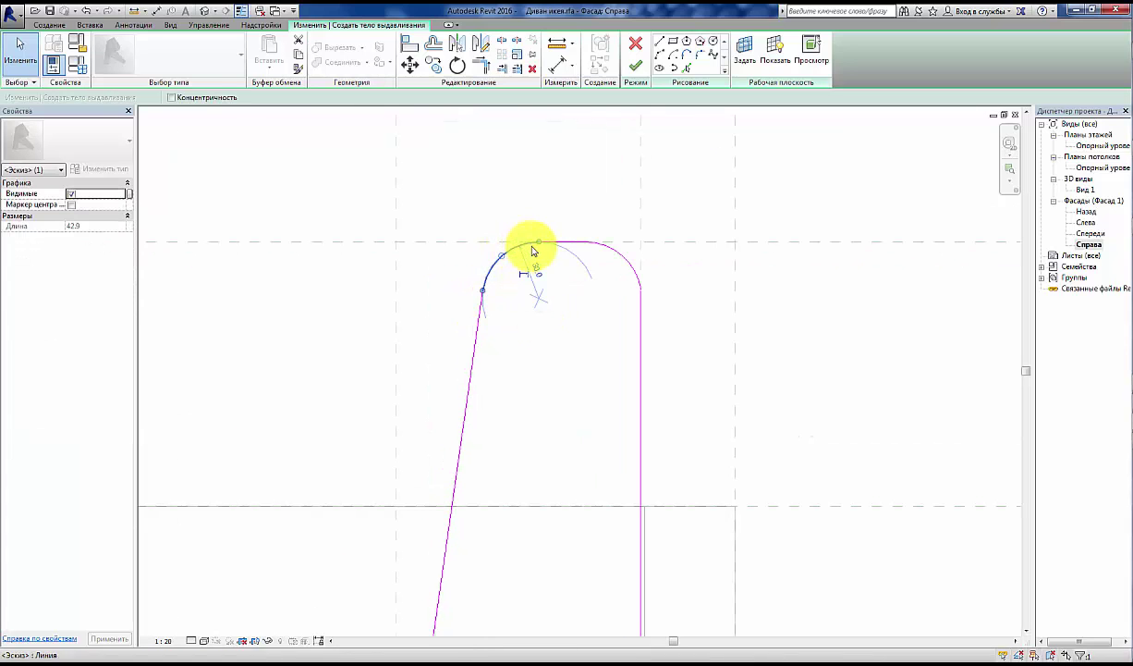
pyautogui.moveTo(539, 244); pyautogui.dragTo(564, 251)
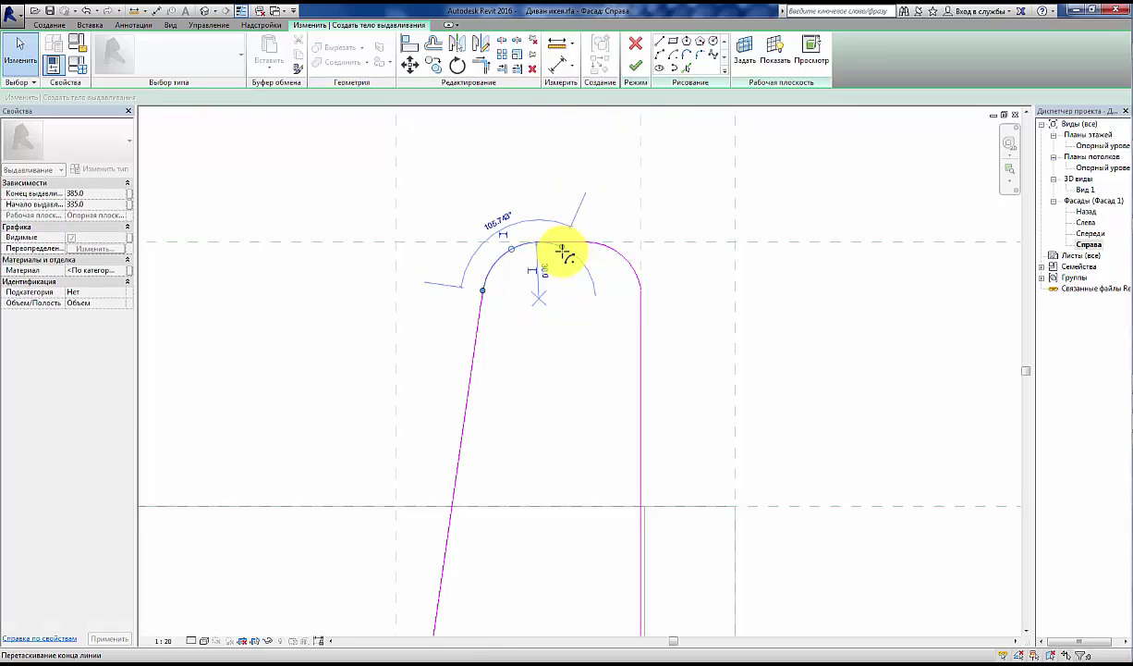
pyautogui.click(703, 293)
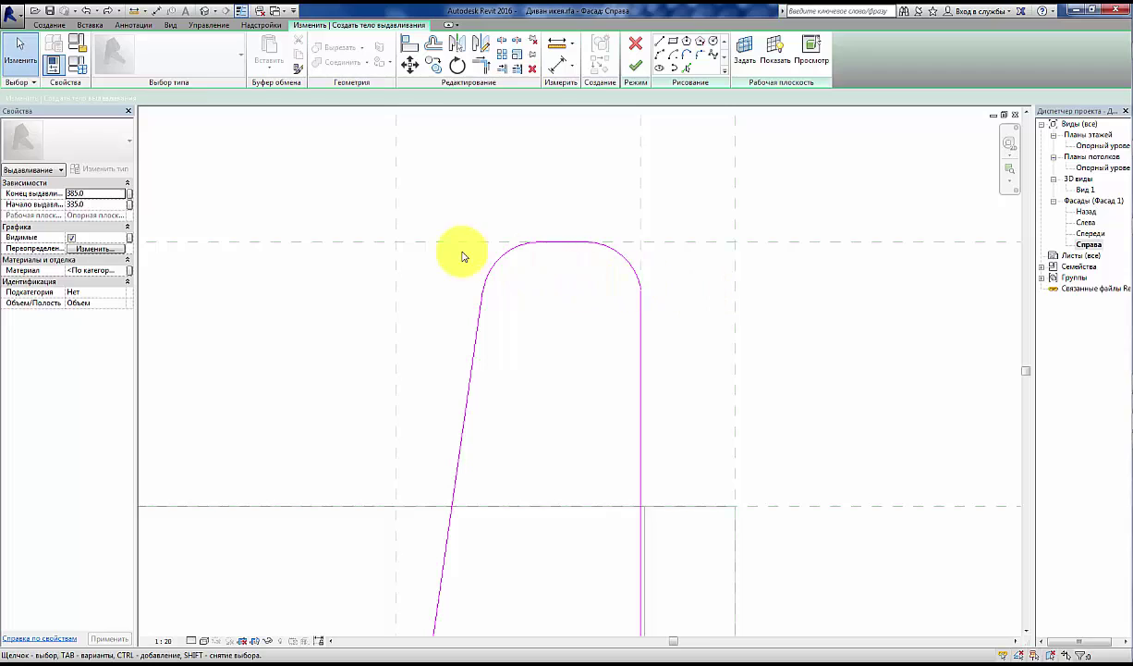
pyautogui.scroll(2, 480, 257)
pyautogui.click(506, 261)
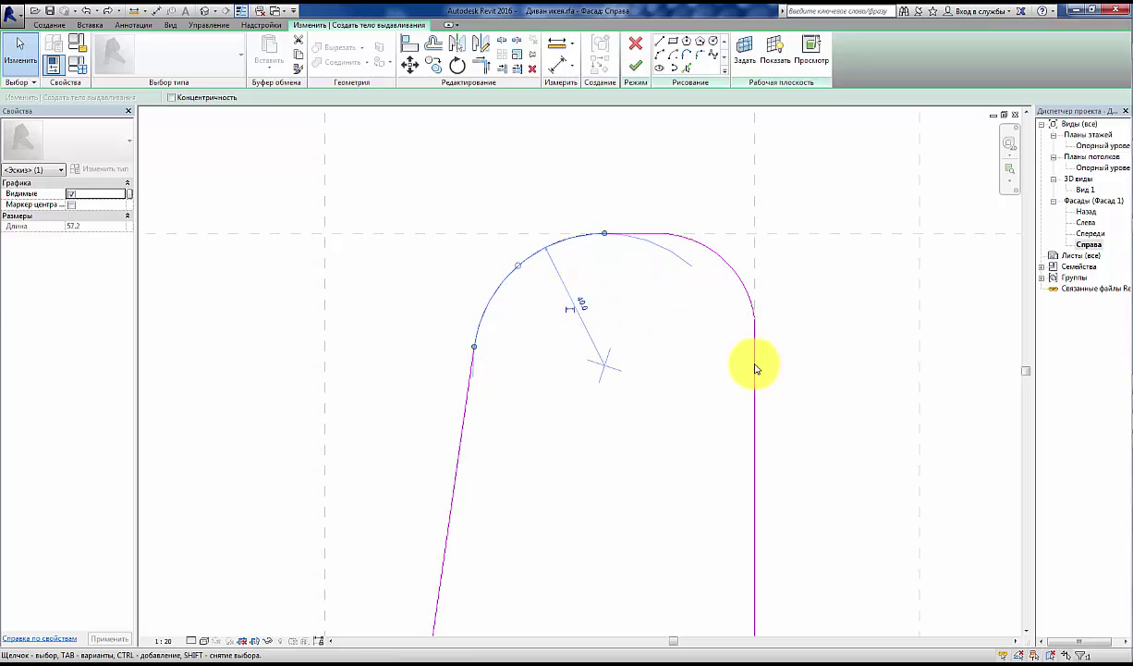
pyautogui.click(802, 362)
# Step: Set the bottom-left fillet arc's radius to 15
pyautogui.scroll(-2, 805, 363)
pyautogui.scroll(-2, 832, 407)
pyautogui.moveTo(848, 434); pyautogui.dragTo(768, 279, button='middle')
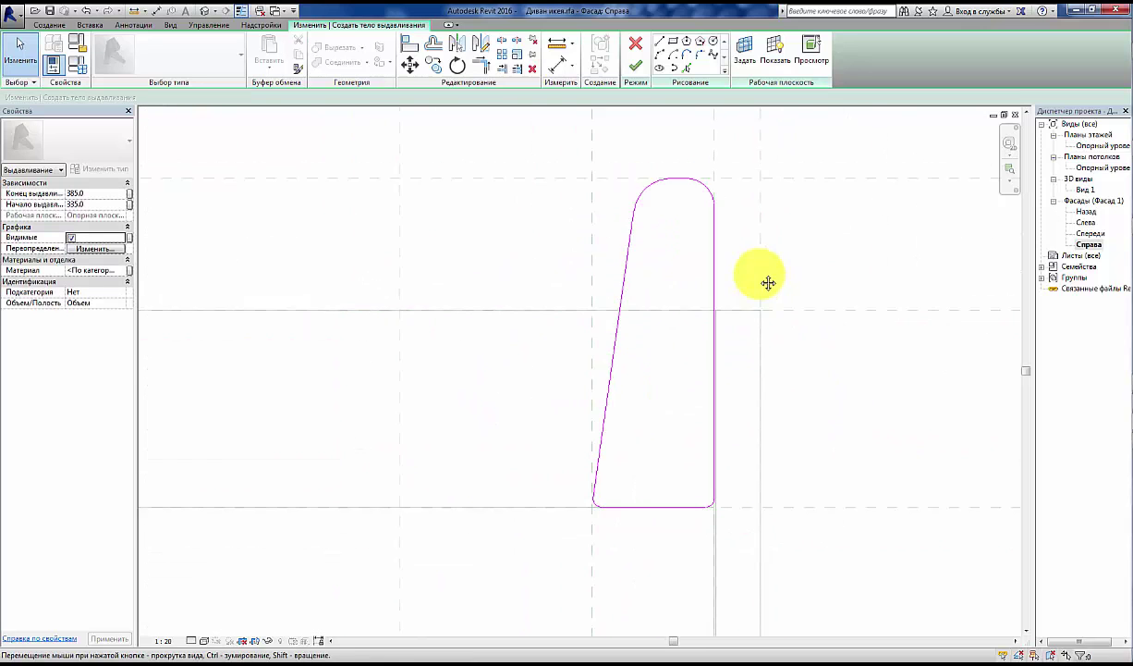
pyautogui.scroll(-1, 767, 278)
pyautogui.scroll(3, 629, 499)
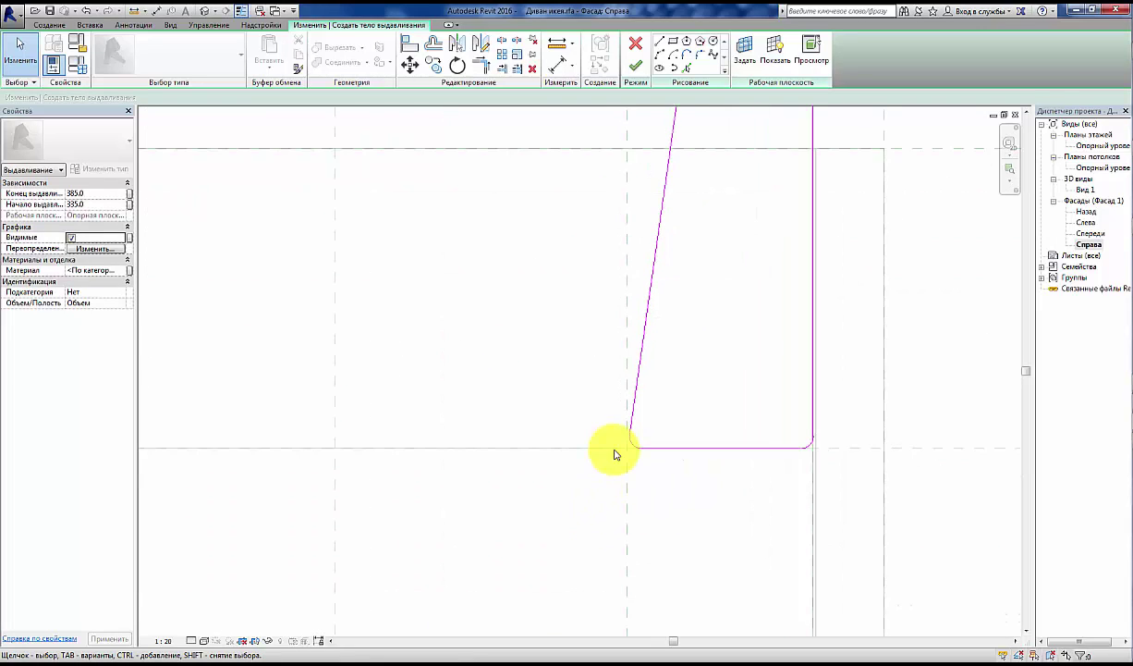
pyautogui.scroll(2, 636, 452)
pyautogui.scroll(2, 632, 448)
pyautogui.click(632, 435)
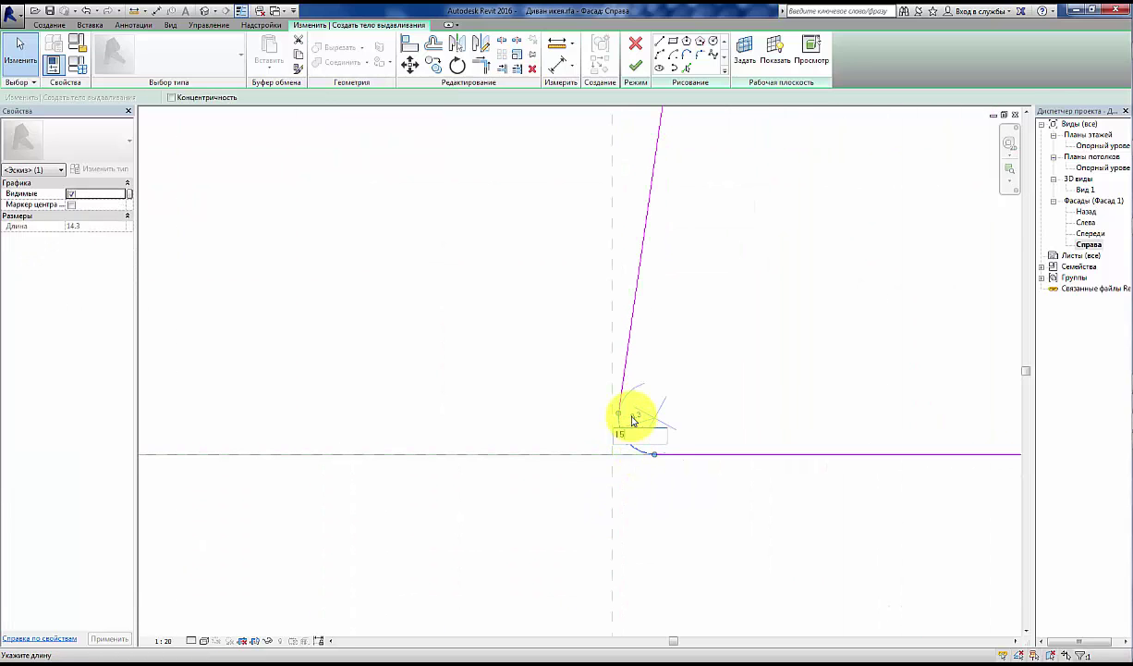
pyautogui.click(712, 476)
pyautogui.press('Escape')
pyautogui.scroll(-2, 587, 529)
pyautogui.scroll(-1, 582, 530)
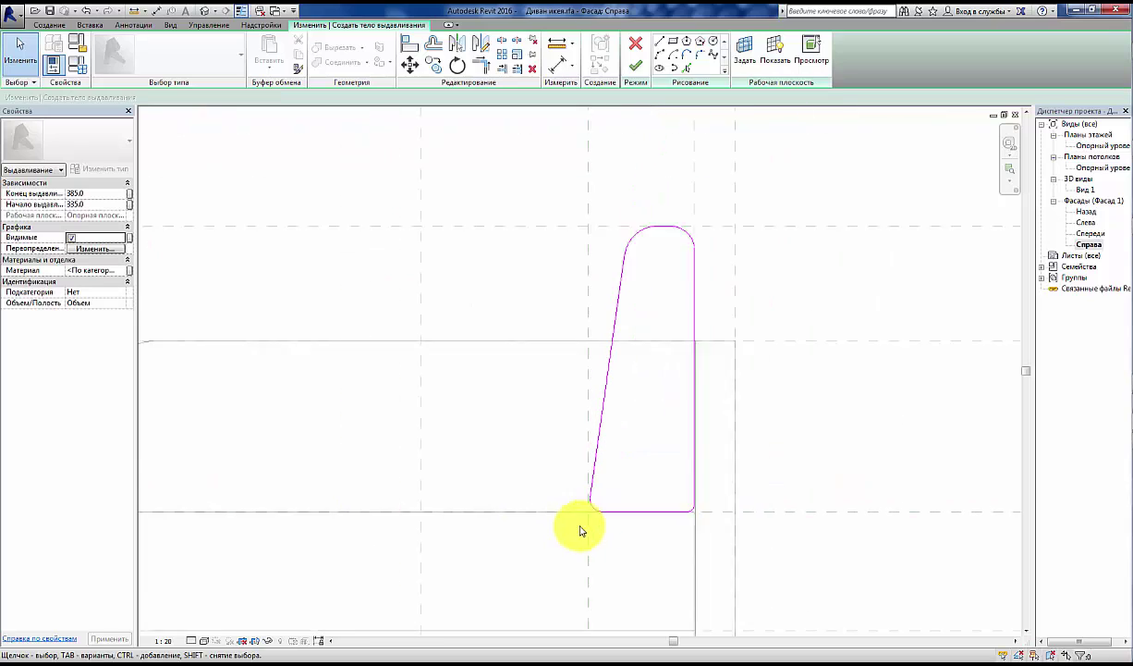
pyautogui.scroll(-1, 579, 530)
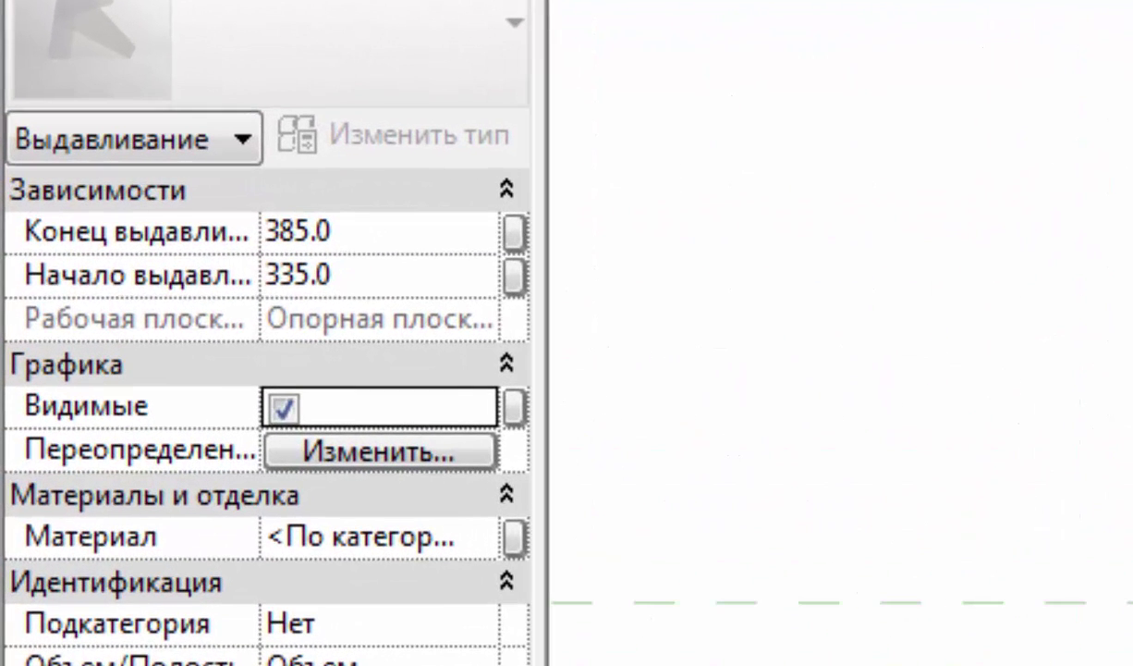
# Step: Enter extrusion end 0 and start -590, then finish the sketch into a solid
pyautogui.click(375, 243)
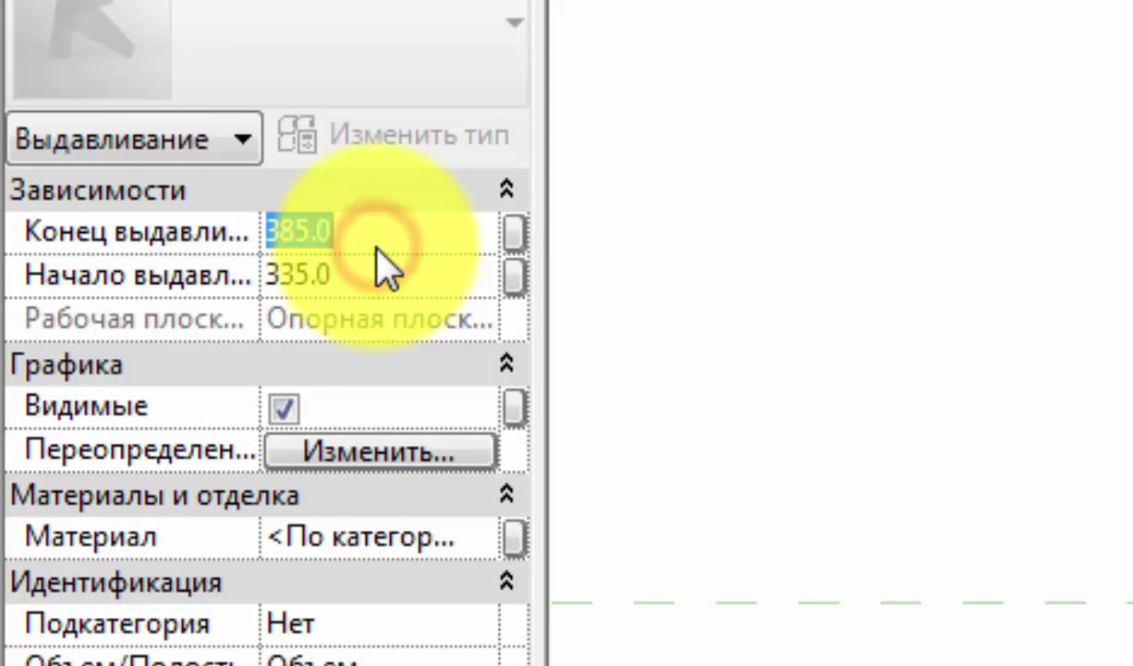
pyautogui.write('590')
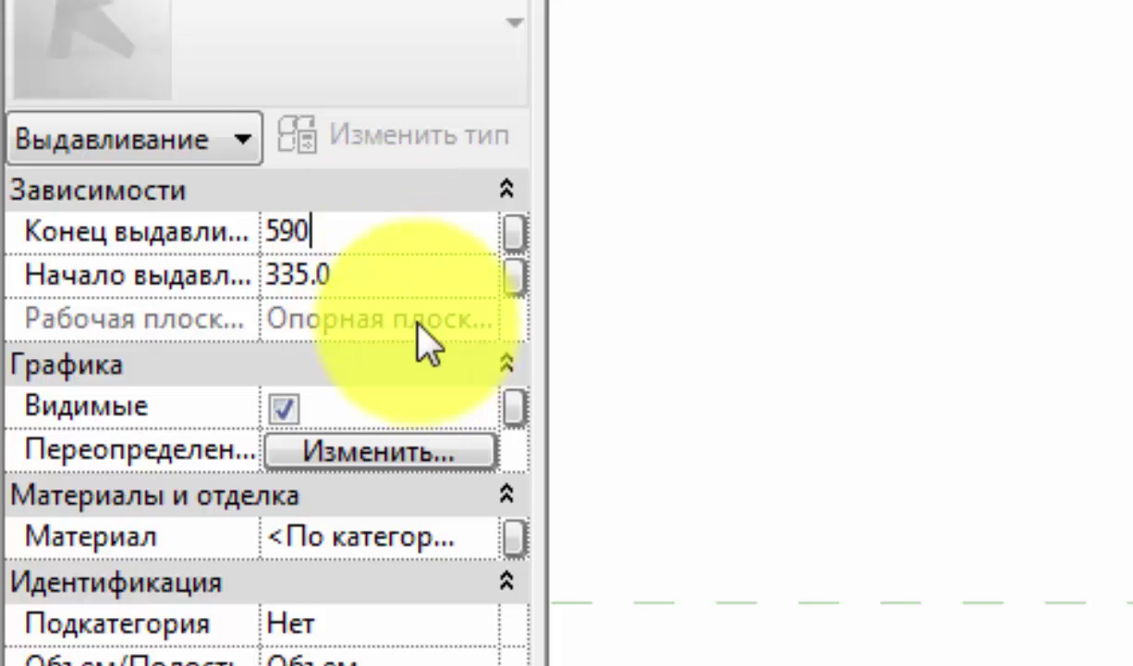
pyautogui.click(400, 262)
pyautogui.write('-')
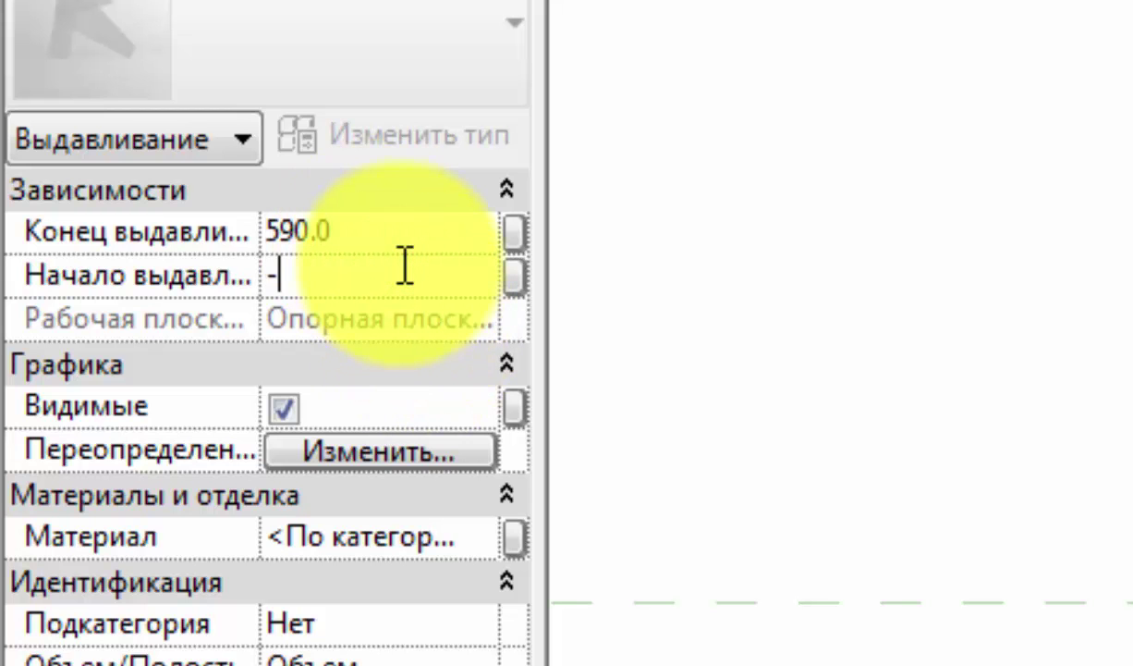
pyautogui.write('590')
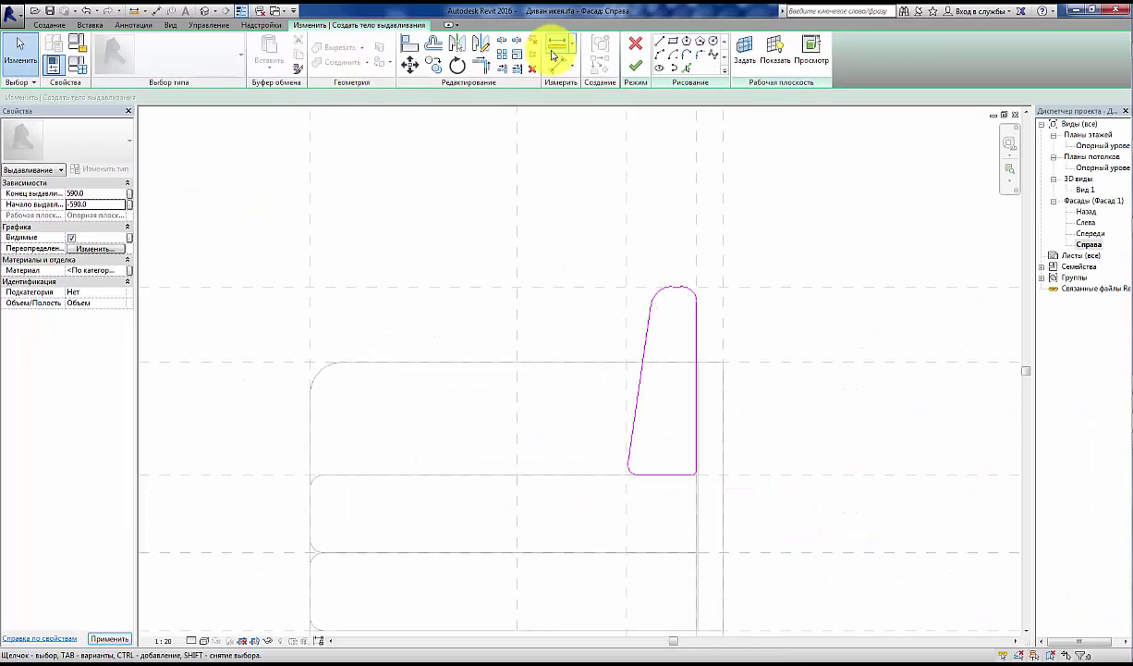
pyautogui.click(634, 74)
pyautogui.click(846, 327)
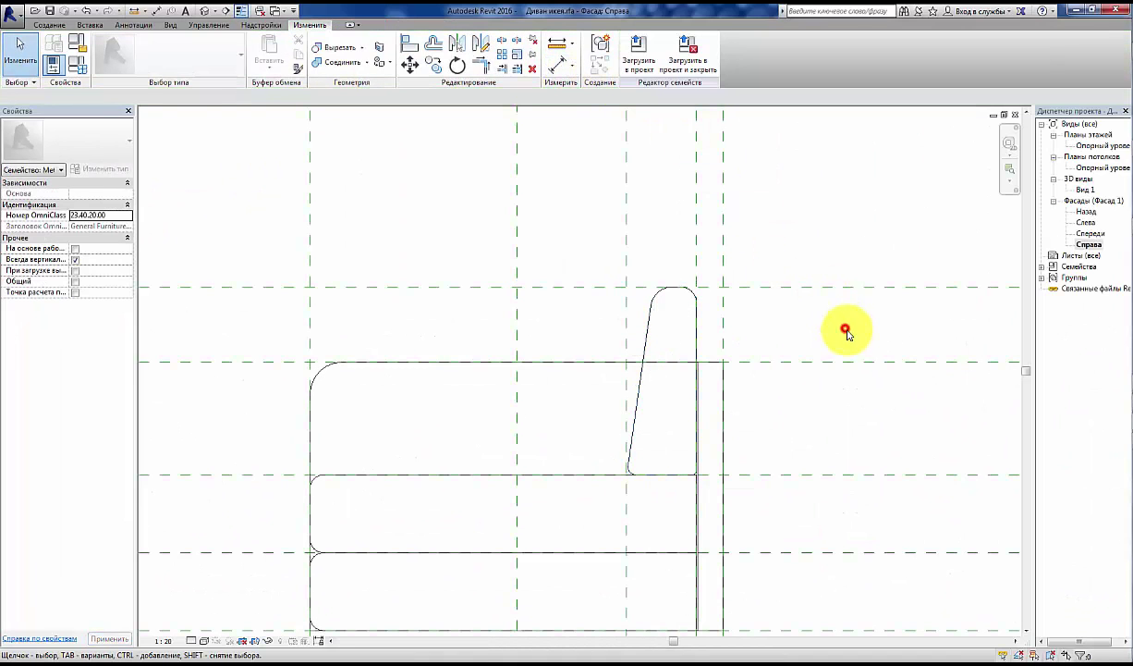
# Step: In 3D view Вид 1, set the backrest extrusion to span -587 to 587
pyautogui.doubleClick(1085, 191)
pyautogui.scroll(-2, 784, 388)
pyautogui.scroll(4, 748, 406)
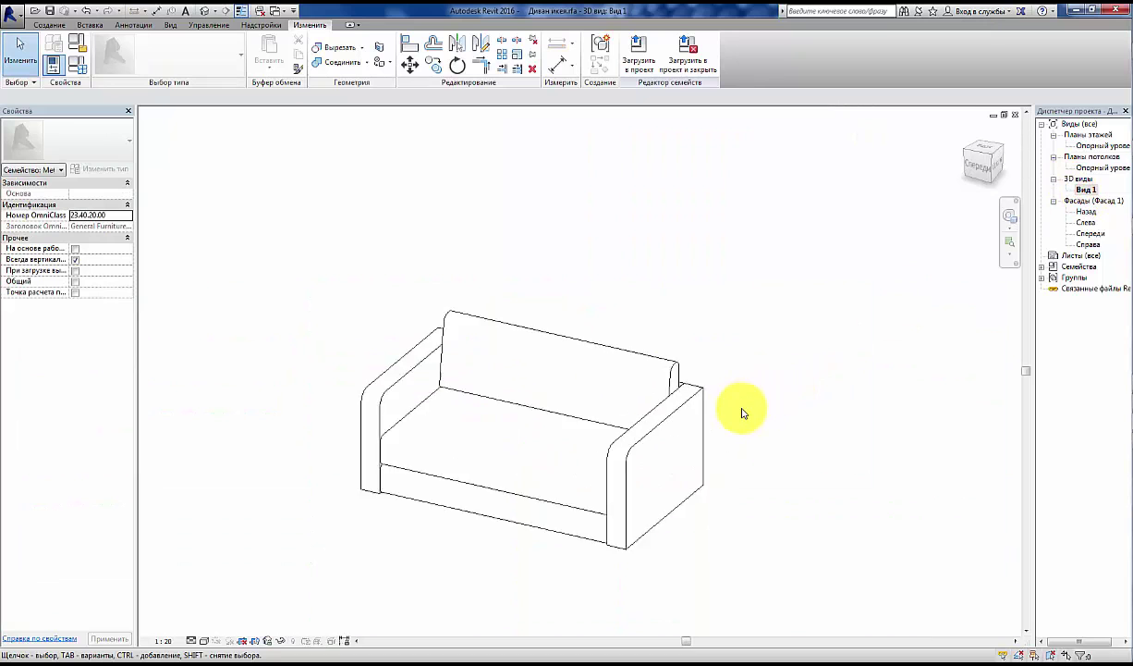
pyautogui.moveTo(500, 342)
pyautogui.keyDown('shift'); pyautogui.mouseDown(button='middle')
pyautogui.moveTo(738, 441)
pyautogui.moveTo(508, 440)
pyautogui.moveTo(646, 408)
pyautogui.mouseUp(button='middle'); pyautogui.keyUp('shift')
pyautogui.click(638, 399)
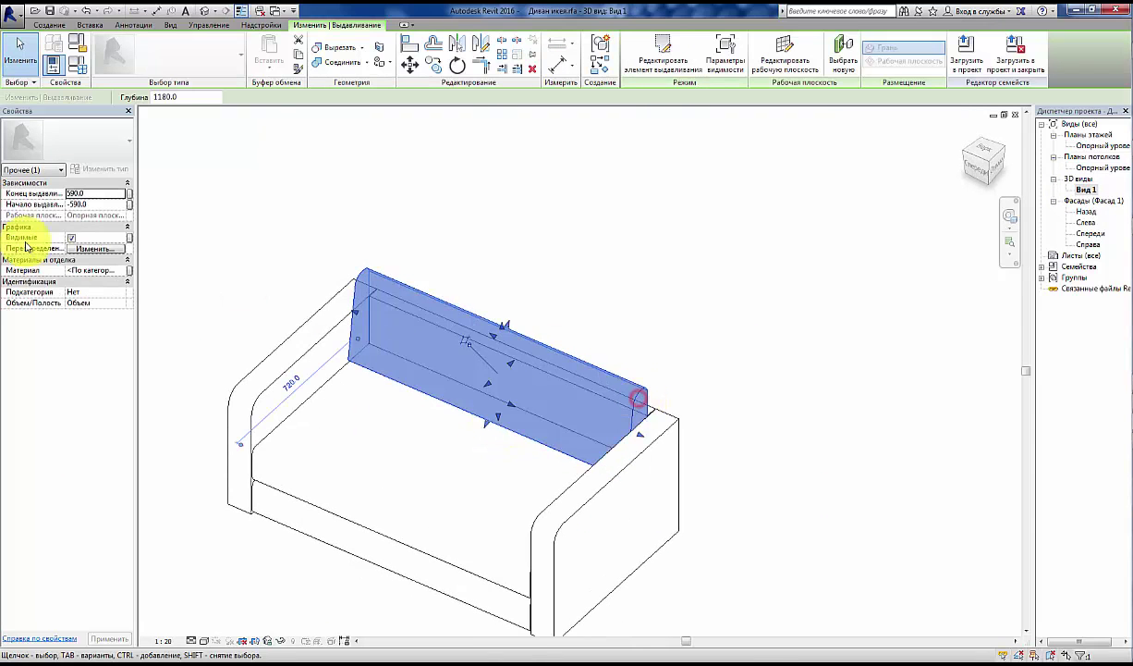
pyautogui.click(98, 193)
pyautogui.write('587')
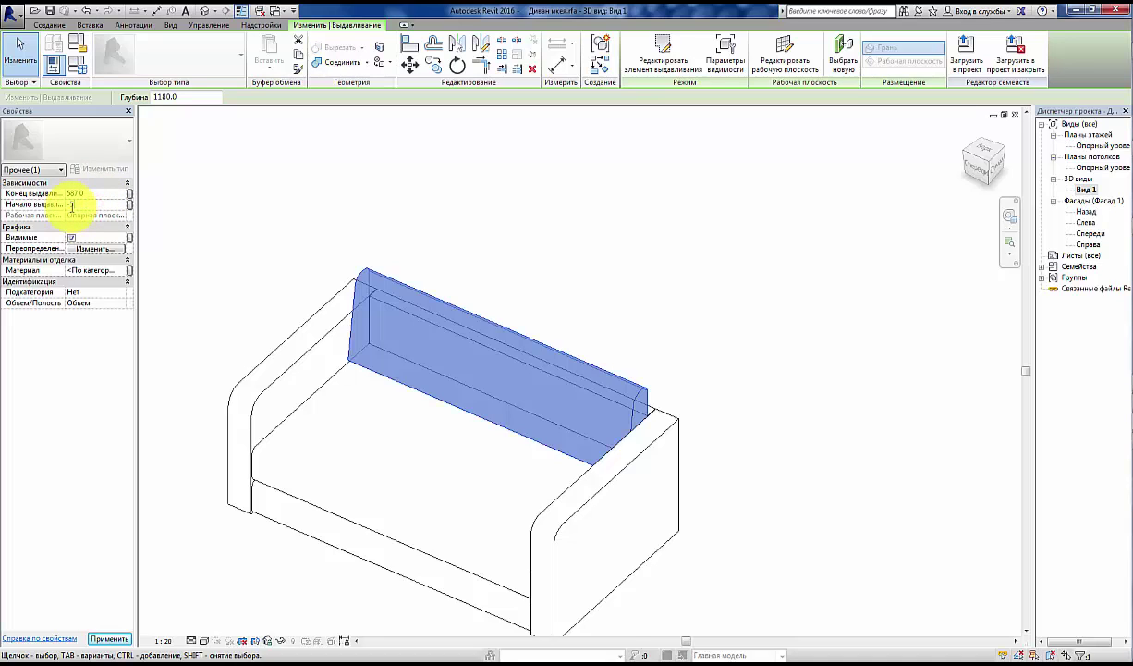
pyautogui.click(714, 388)
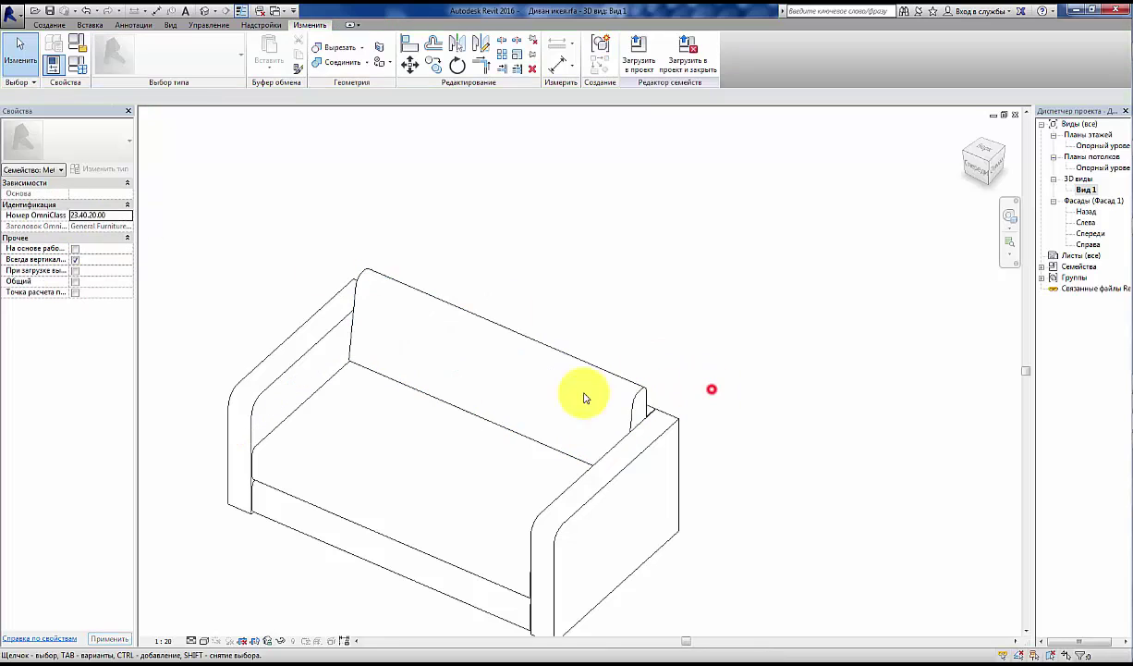
pyautogui.moveTo(418, 321)
pyautogui.mouseDown(button='middle')
pyautogui.moveTo(413, 410)
pyautogui.moveTo(374, 468)
pyautogui.moveTo(392, 615)
pyautogui.mouseUp(button='middle')
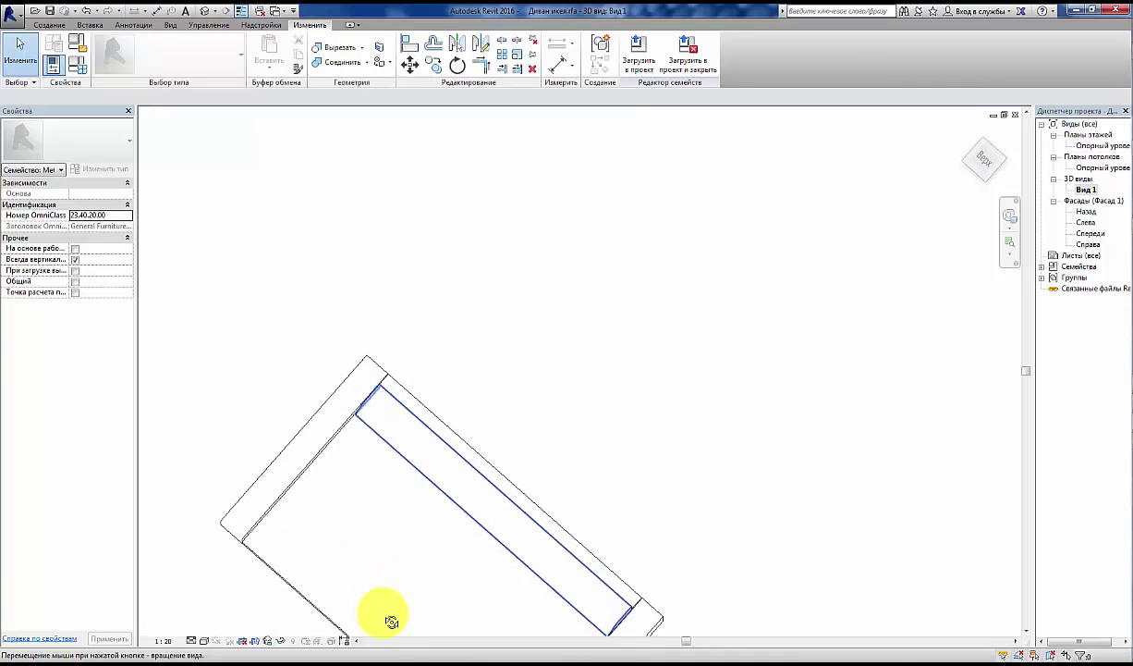
pyautogui.scroll(3, 418, 421)
pyautogui.scroll(-3, 418, 420)
pyautogui.scroll(-3, 387, 379)
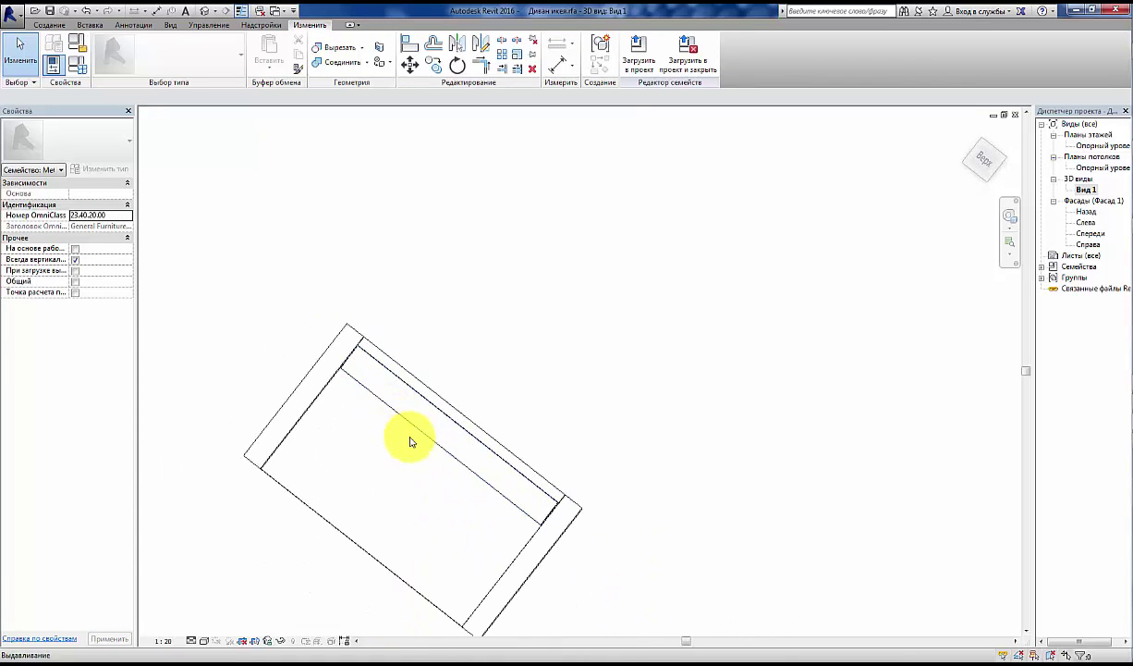
pyautogui.moveTo(410, 437)
pyautogui.keyDown('shift'); pyautogui.mouseDown(button='middle')
pyautogui.moveTo(488, 417)
pyautogui.moveTo(496, 384)
pyautogui.mouseUp(button='middle'); pyautogui.keyUp('shift')
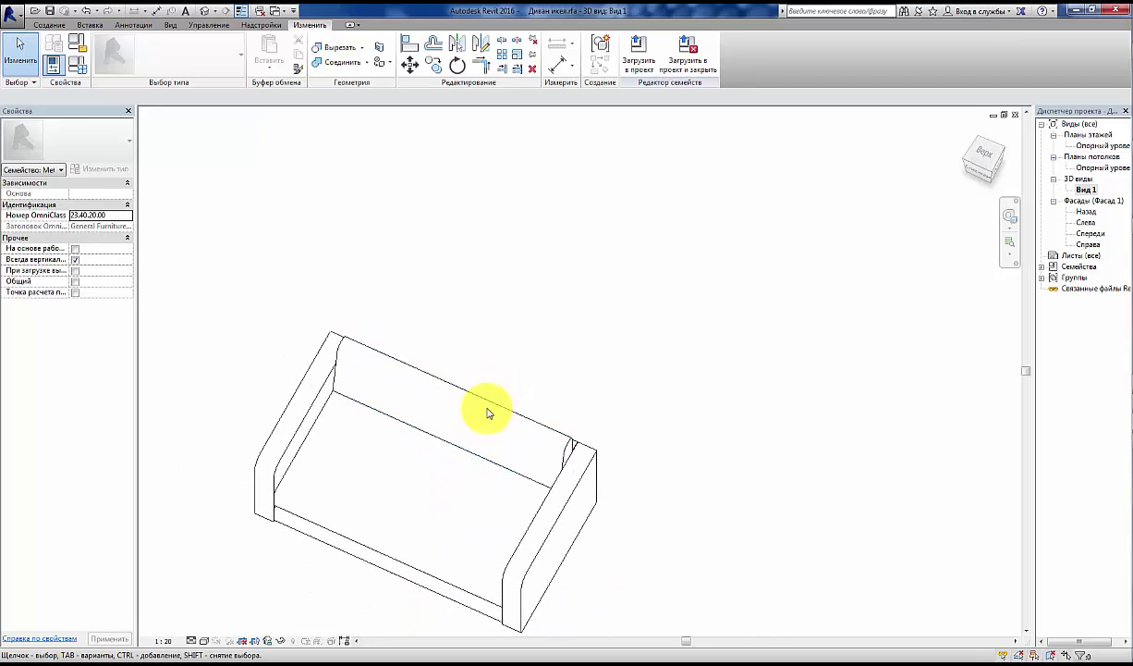
pyautogui.click(488, 402)
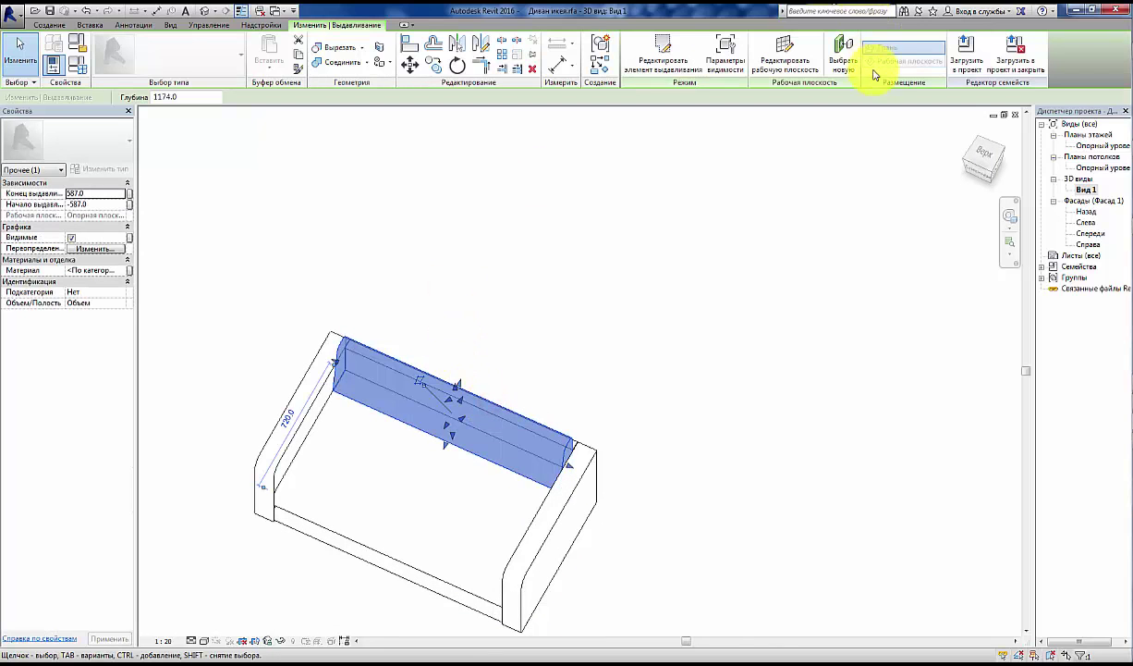
# Step: In the Опорный уровень floor plan, drag the backrest into alignment between the armrests
pyautogui.doubleClick(1102, 146)
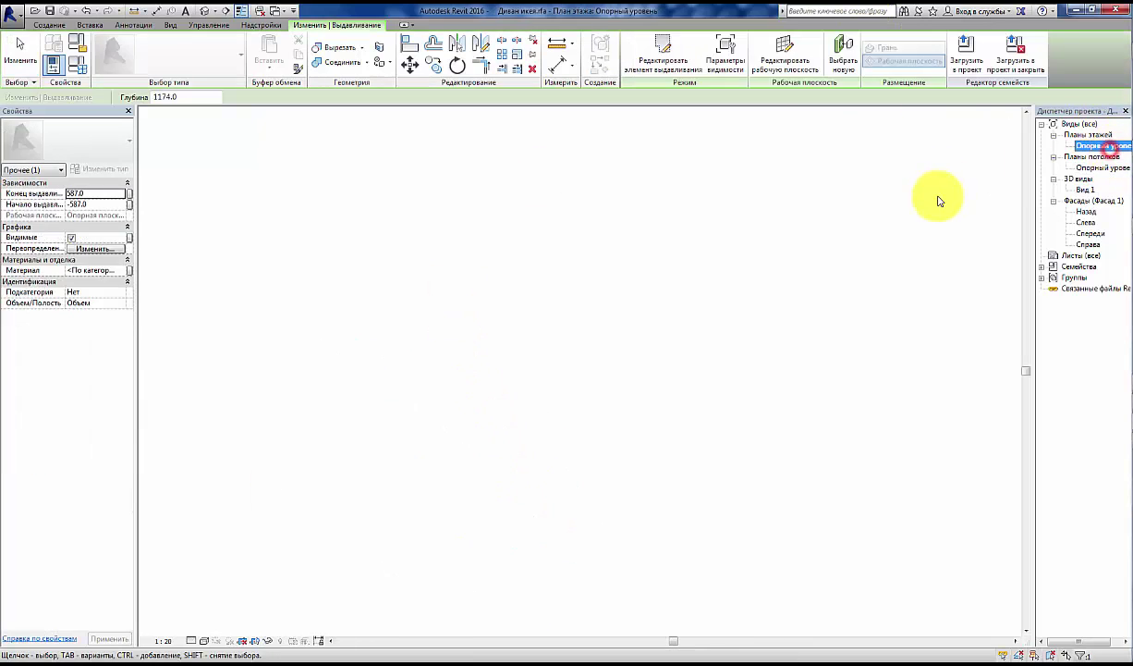
pyautogui.scroll(5, 535, 230)
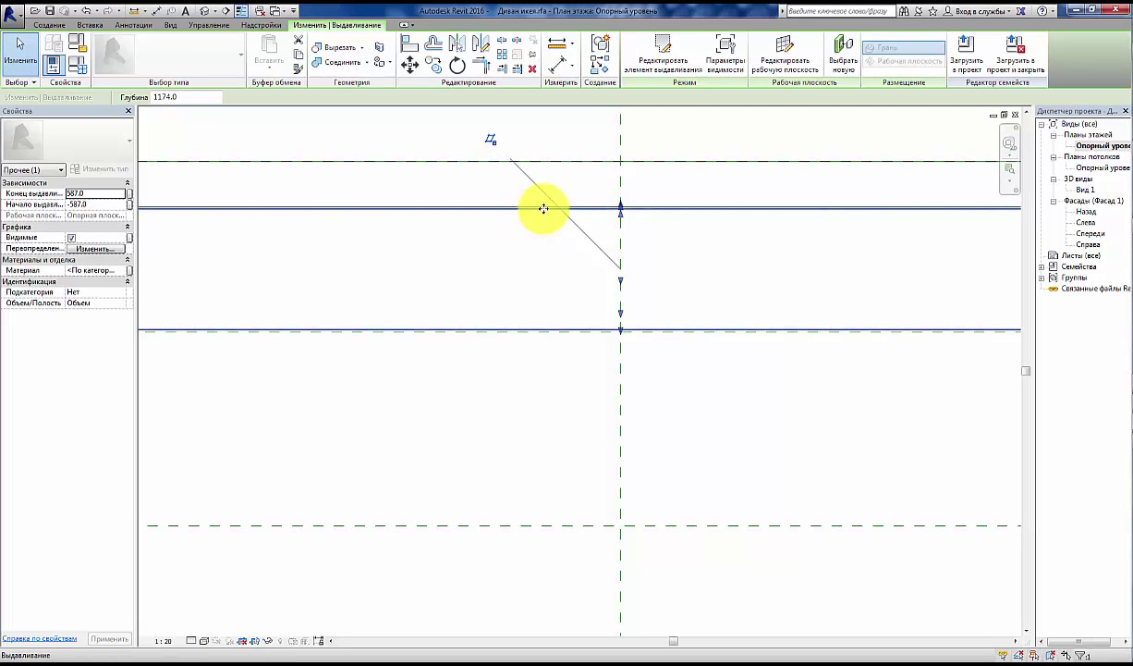
pyautogui.moveTo(544, 210); pyautogui.dragTo(547, 216)
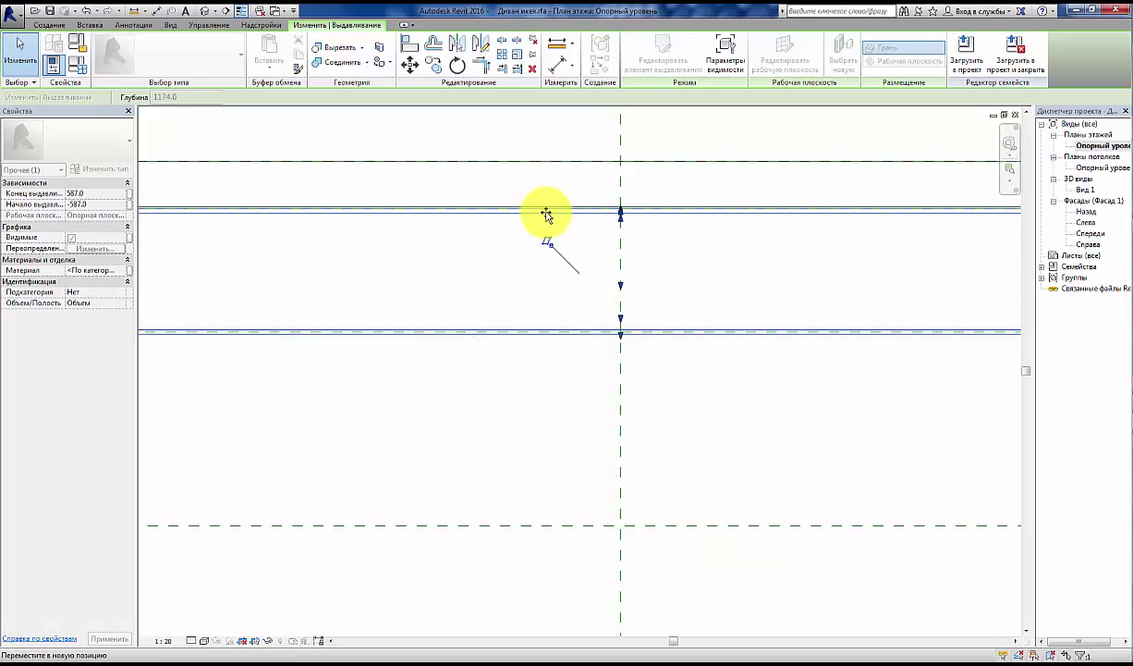
pyautogui.moveTo(546, 215); pyautogui.dragTo(615, 210)
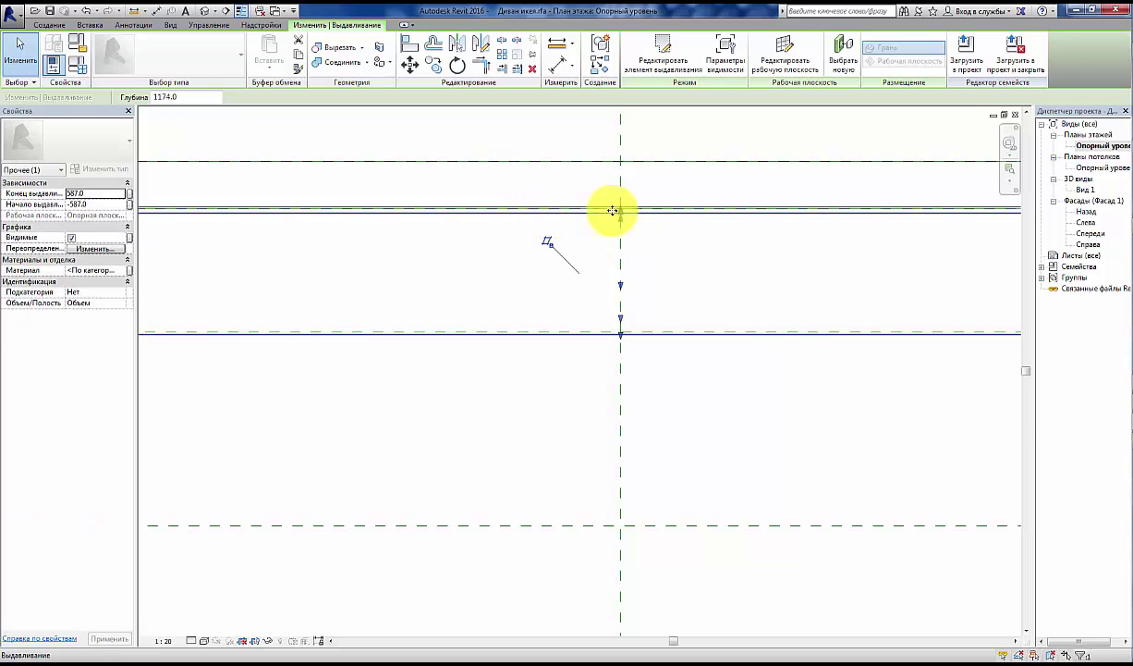
pyautogui.scroll(1, 608, 220)
pyautogui.scroll(3, 612, 218)
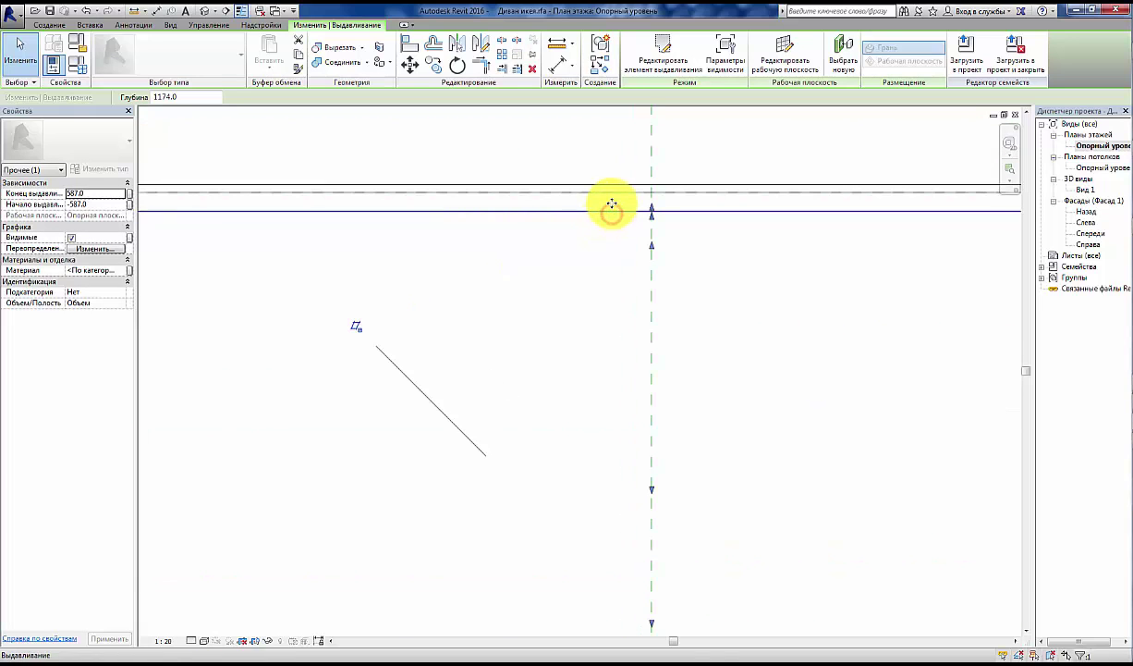
pyautogui.click(612, 205)
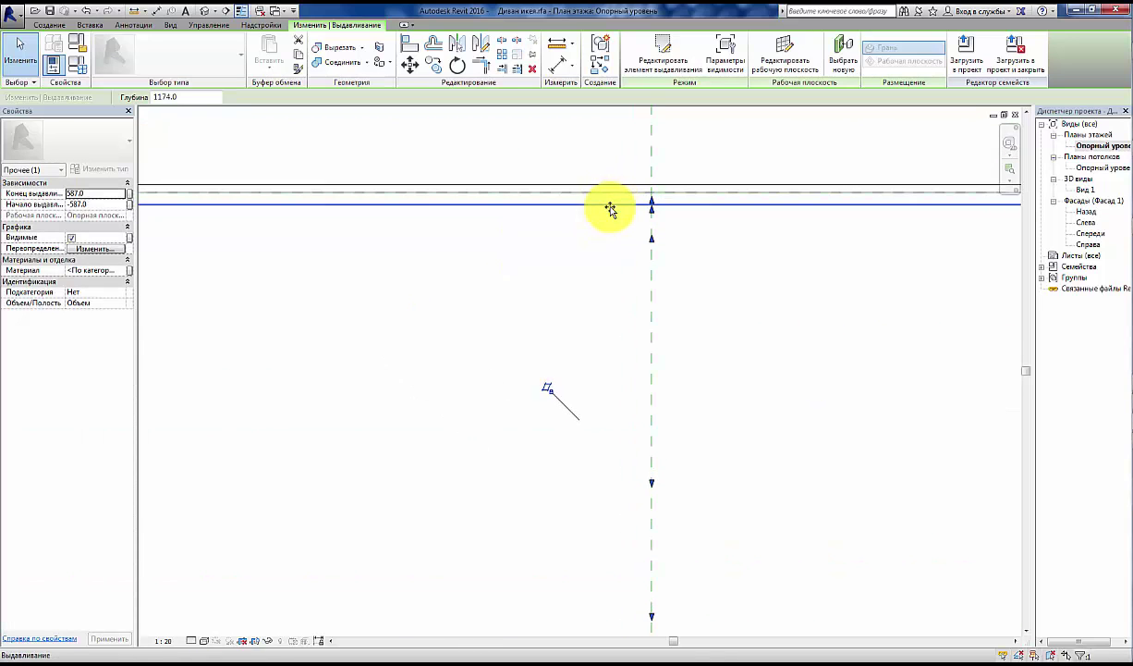
pyautogui.scroll(-2, 596, 227)
pyautogui.scroll(-2, 587, 245)
pyautogui.scroll(-1, 554, 222)
pyautogui.click(518, 183)
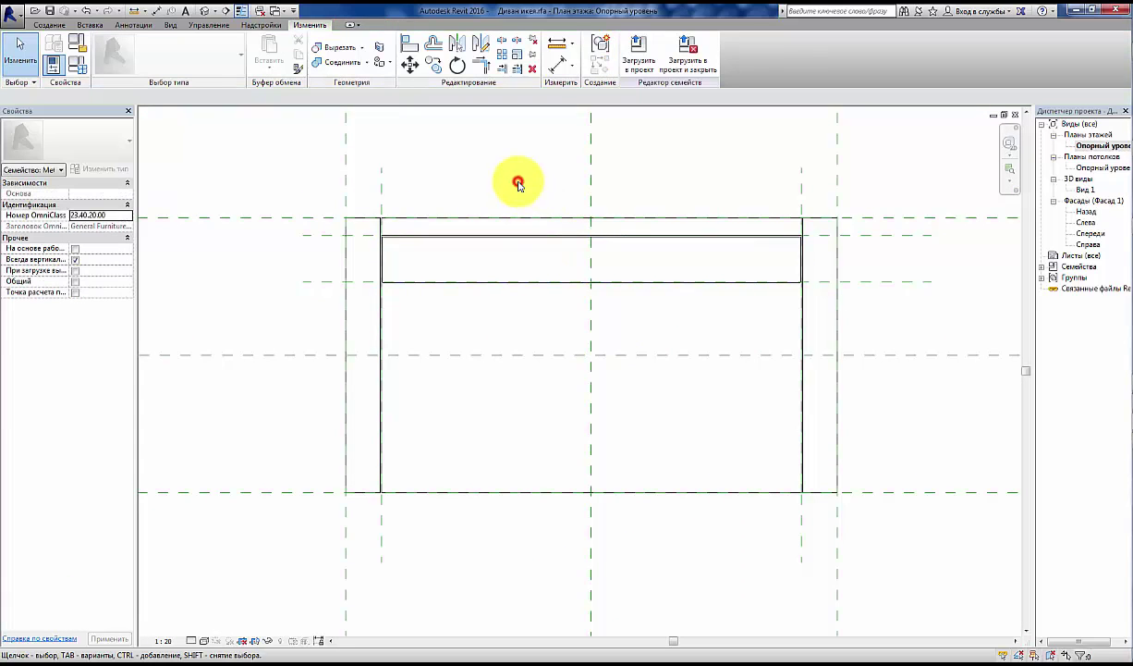
# Step: Go back to 3D view Вид 1 to check the backrest between the armrests
pyautogui.scroll(1, 357, 235)
pyautogui.scroll(1, 358, 236)
pyautogui.scroll(1, 360, 239)
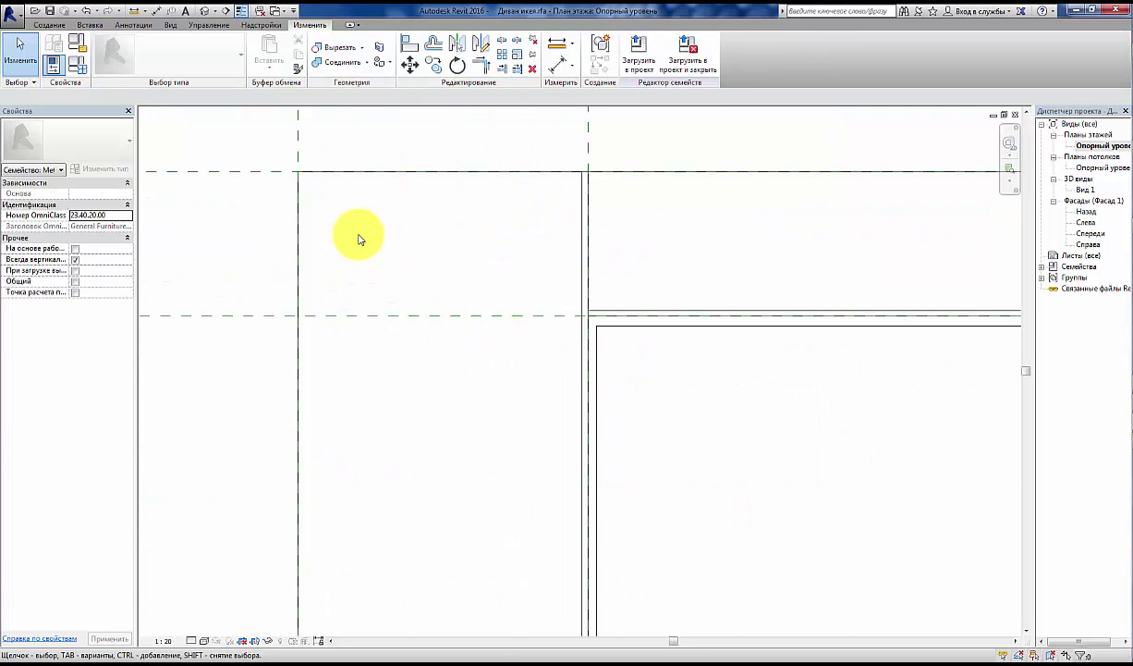
pyautogui.scroll(-2, 360, 239)
pyautogui.scroll(-2, 362, 240)
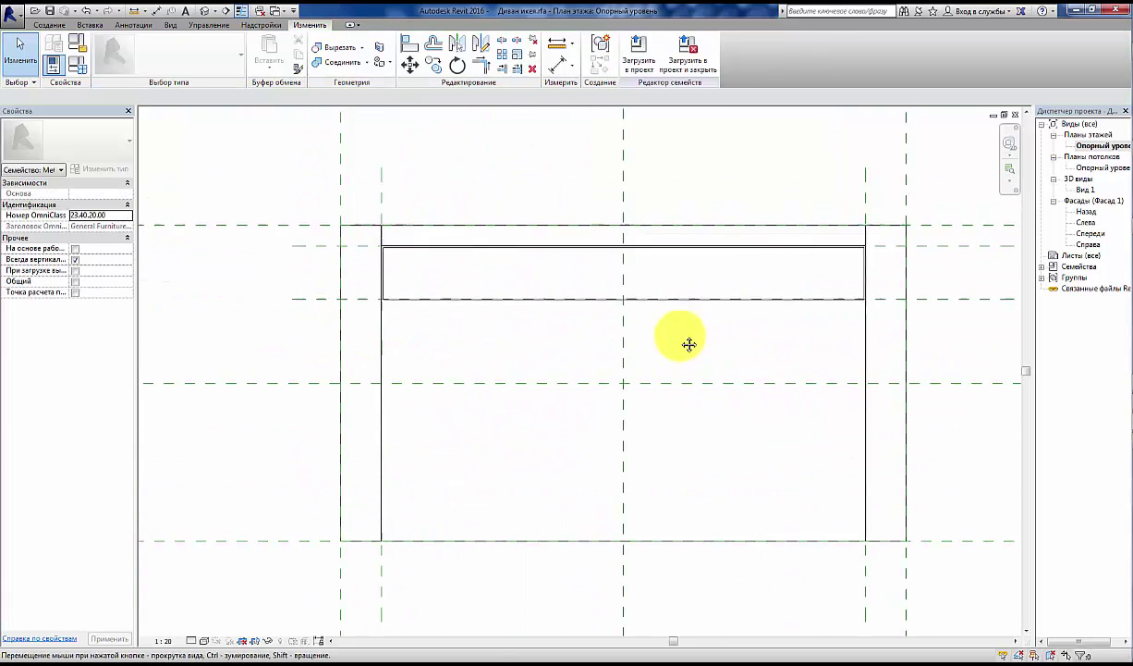
pyautogui.scroll(3, 750, 262)
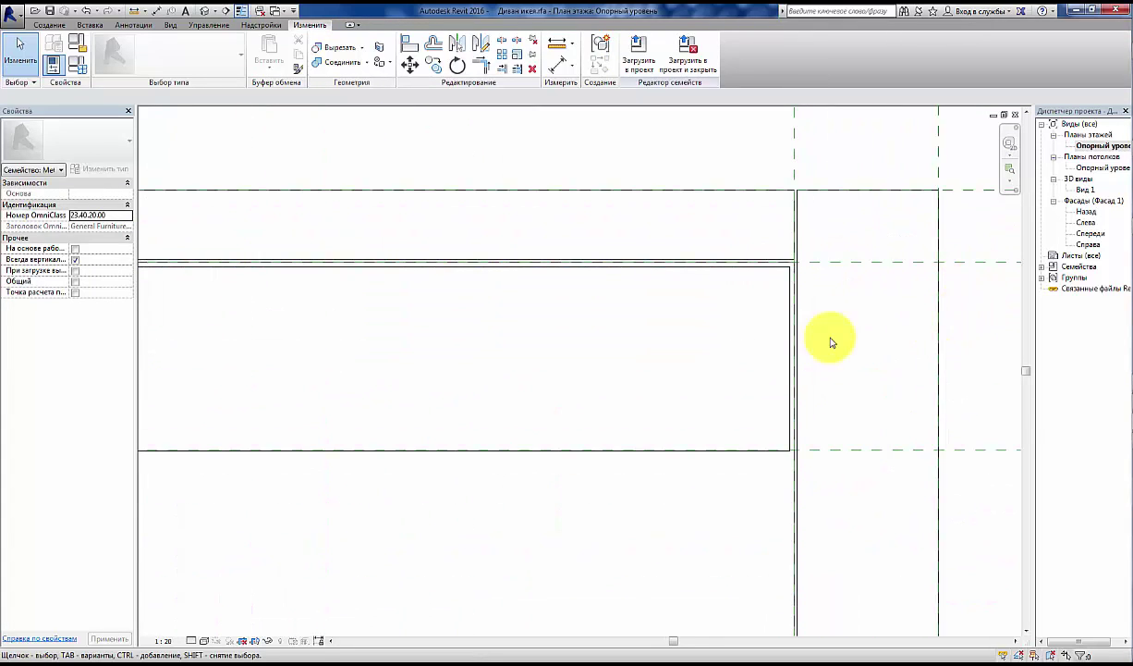
pyautogui.scroll(-2, 532, 329)
pyautogui.scroll(-1, 596, 326)
pyautogui.scroll(-1, 645, 336)
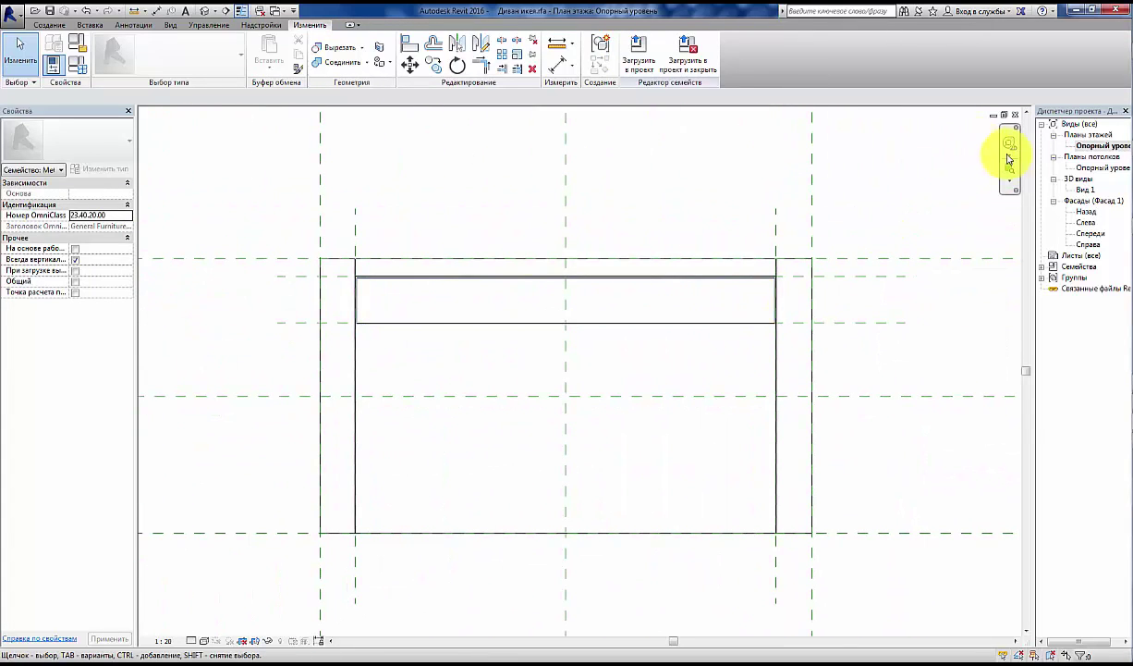
pyautogui.doubleClick(1092, 190)
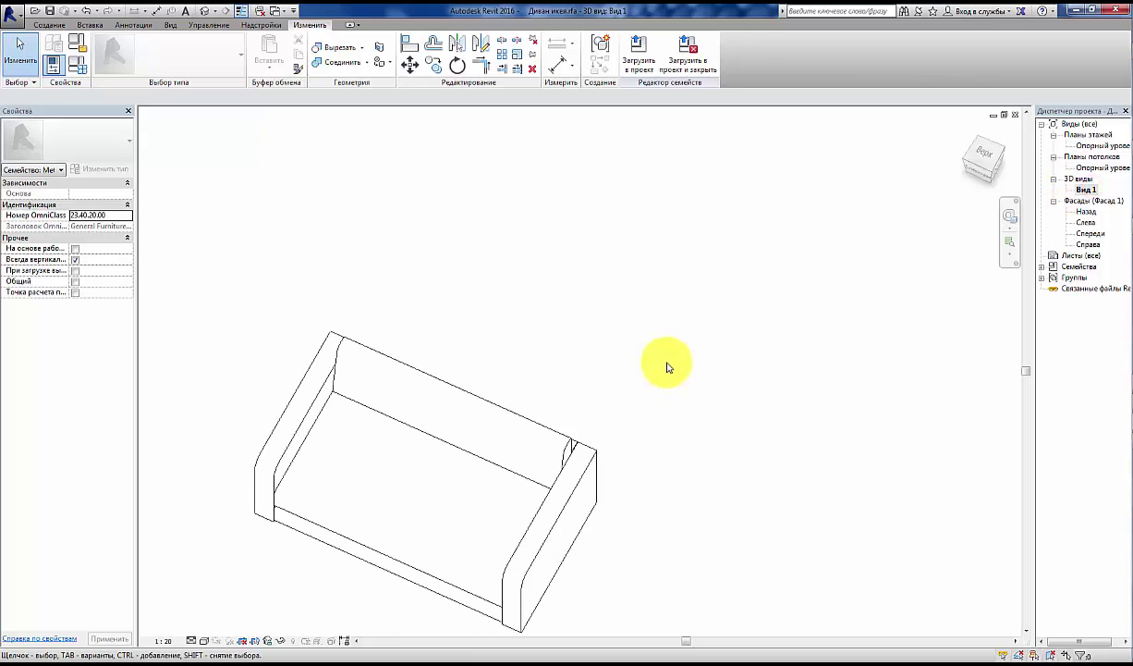
pyautogui.moveTo(656, 372)
pyautogui.keyDown('shift'); pyautogui.mouseDown(button='middle')
pyautogui.moveTo(620, 476)
pyautogui.moveTo(412, 421)
pyautogui.moveTo(200, 227)
pyautogui.moveTo(228, 159)
pyautogui.moveTo(370, 443)
pyautogui.moveTo(589, 412)
pyautogui.moveTo(670, 336)
pyautogui.moveTo(649, 278)
pyautogui.mouseUp(button='middle'); pyautogui.keyUp('shift')
pyautogui.moveTo(611, 597); pyautogui.dragTo(830, 386, button='middle')
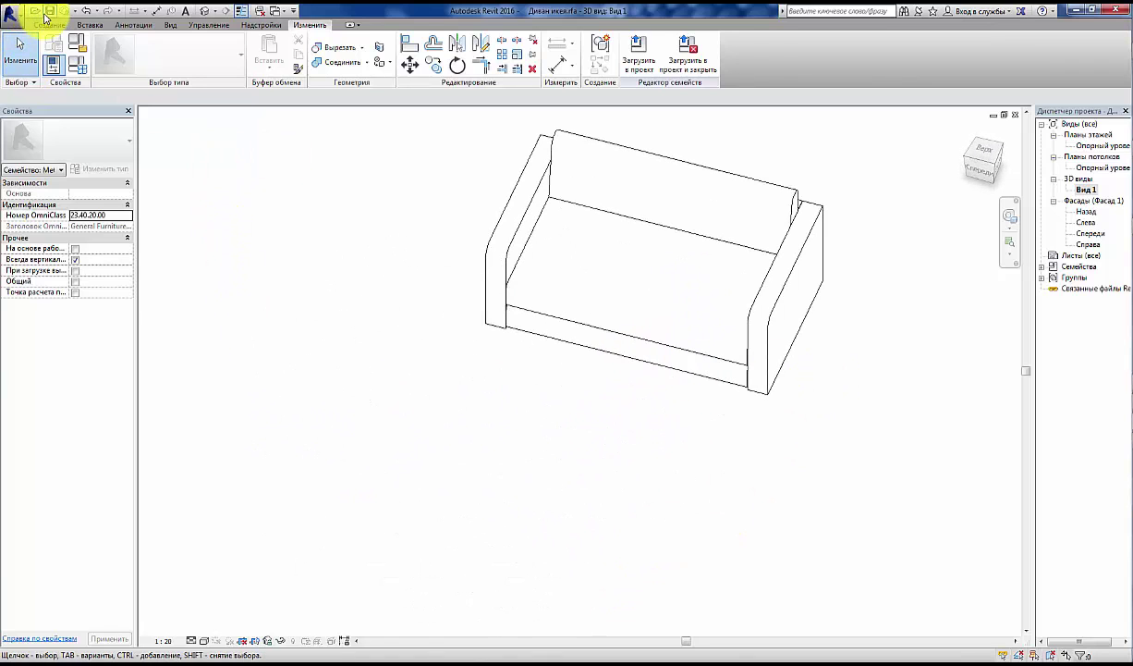
pyautogui.moveTo(677, 416); pyautogui.dragTo(637, 470, button='middle')
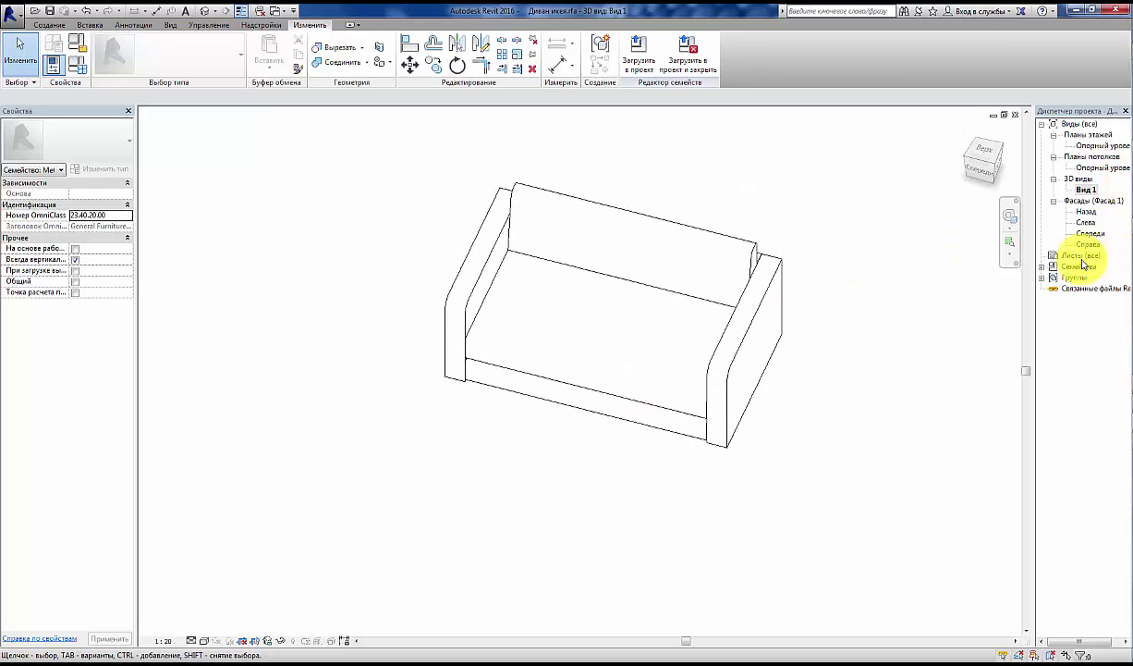
# Step: Open the Справа elevation, zoom in on the sofa, and bring up the Создание tab
pyautogui.doubleClick(1089, 244)
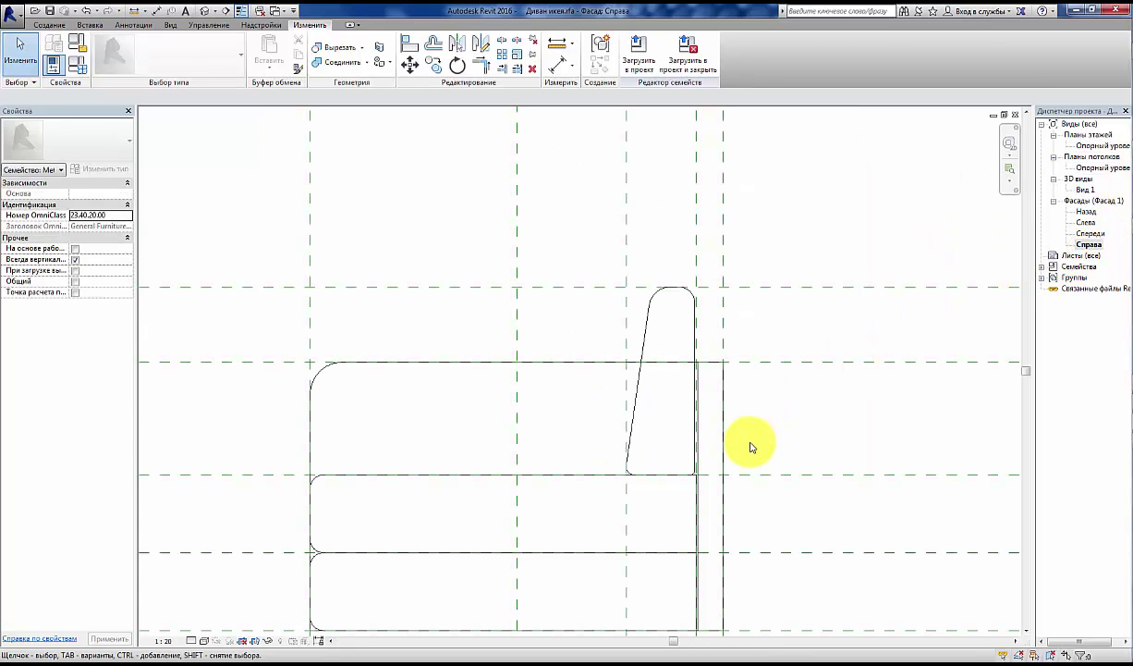
pyautogui.moveTo(751, 446); pyautogui.dragTo(809, 333, button='middle')
pyautogui.scroll(2, 779, 519)
pyautogui.scroll(2, 739, 542)
pyautogui.moveTo(739, 541); pyautogui.dragTo(773, 428, button='middle')
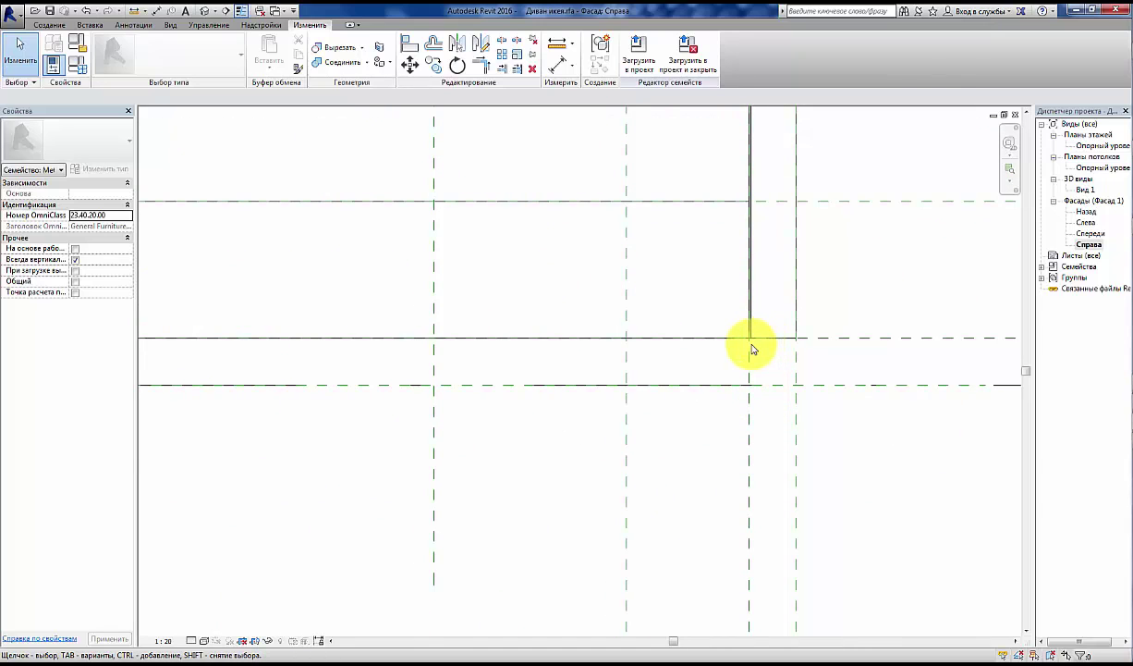
pyautogui.scroll(2, 740, 350)
pyautogui.scroll(1, 734, 361)
pyautogui.moveTo(734, 362); pyautogui.dragTo(789, 322, button='middle')
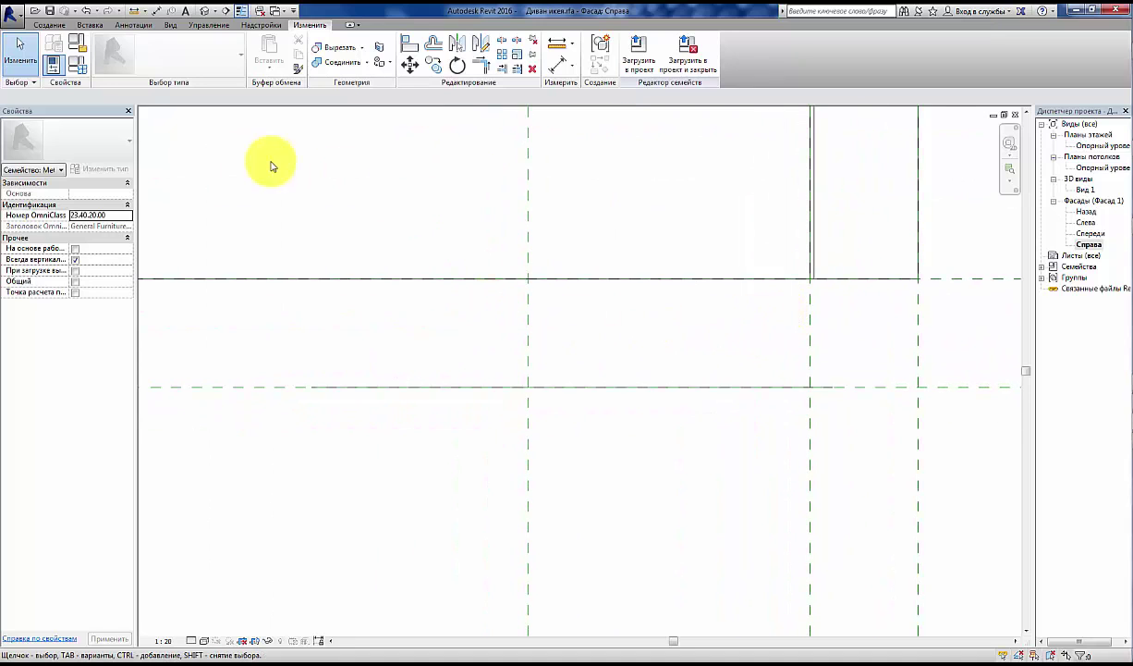
pyautogui.click(51, 26)
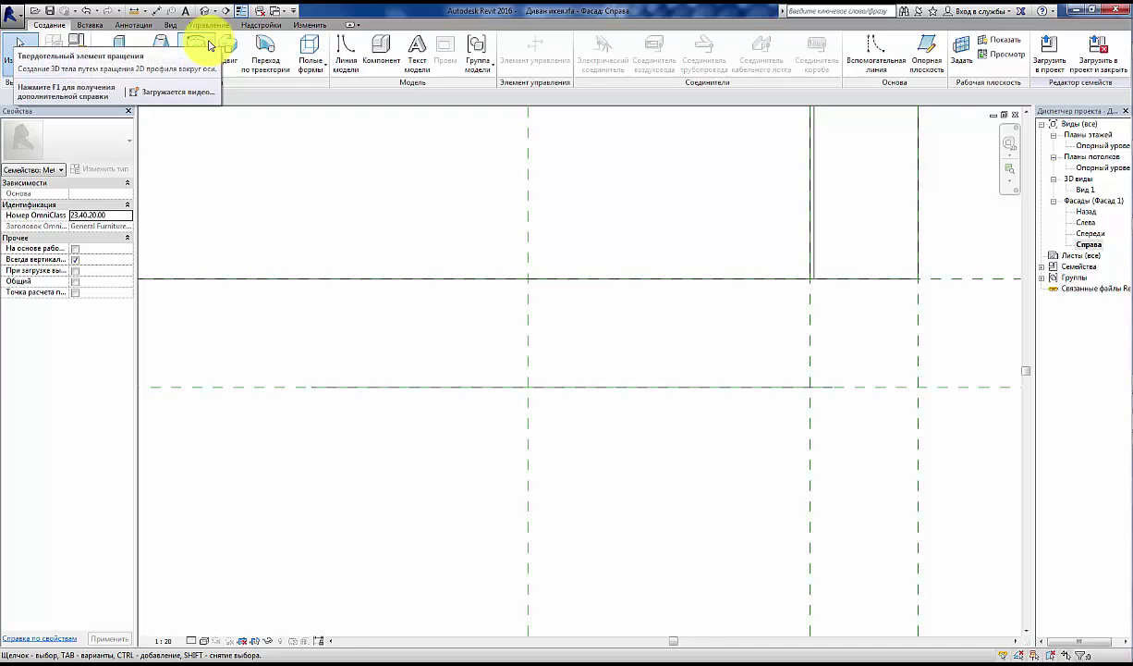
pyautogui.moveTo(119, 50)
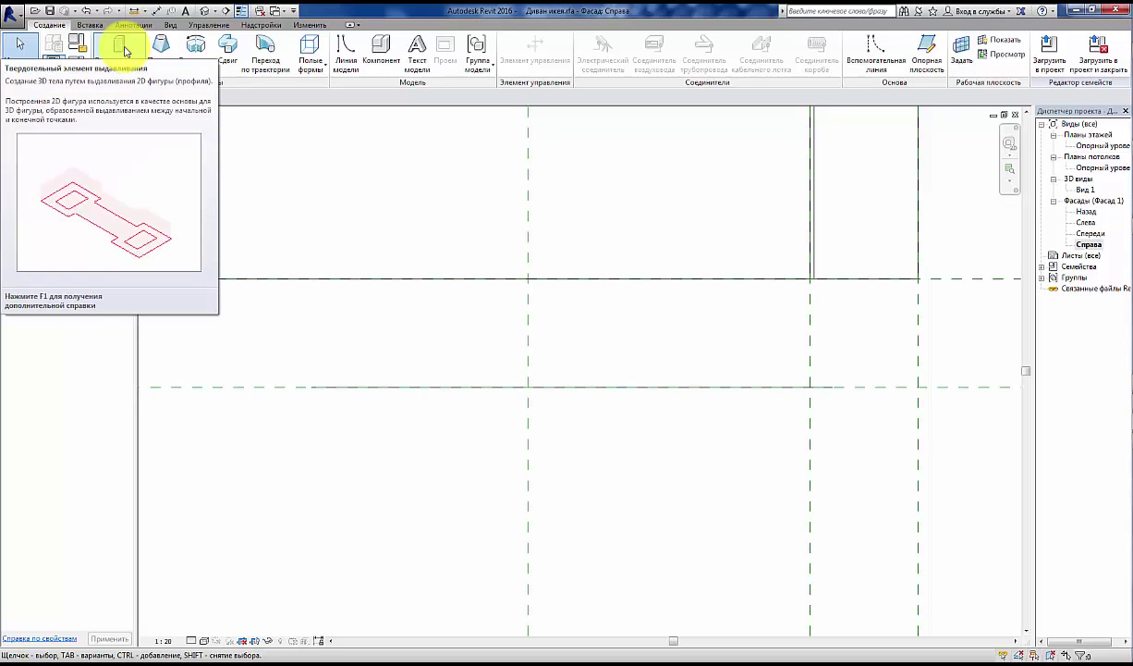
# Step: Start a new extrusion and sketch a 65-wide leg rectangle, setting its height to 50
pyautogui.click(123, 47)
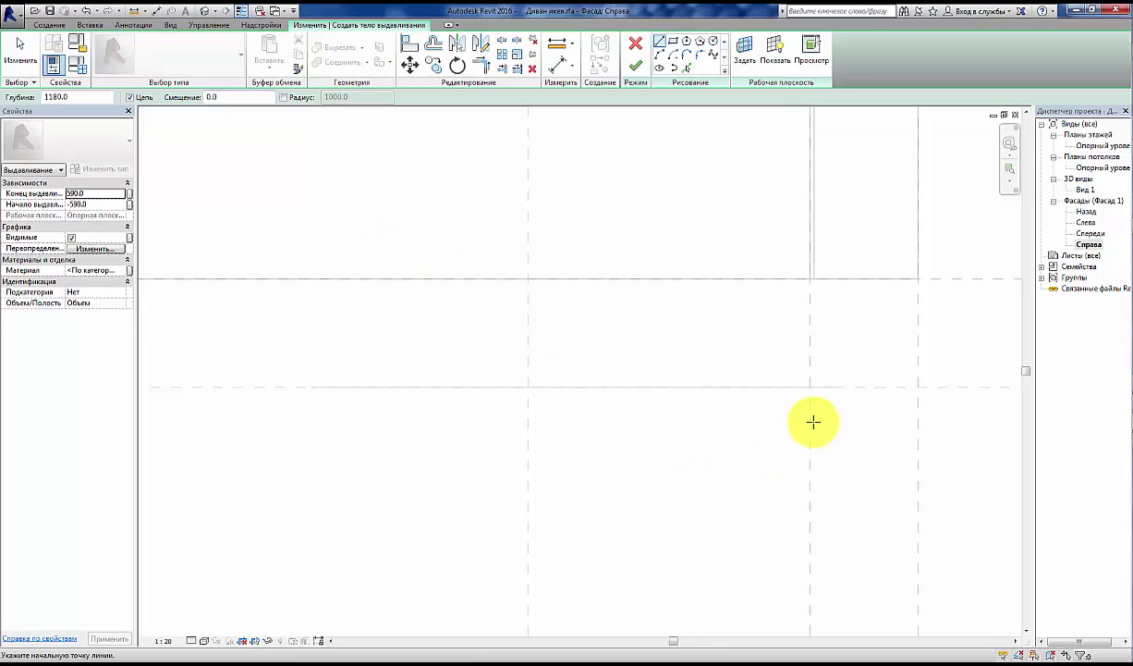
pyautogui.scroll(1, 656, 430)
pyautogui.scroll(2, 638, 171)
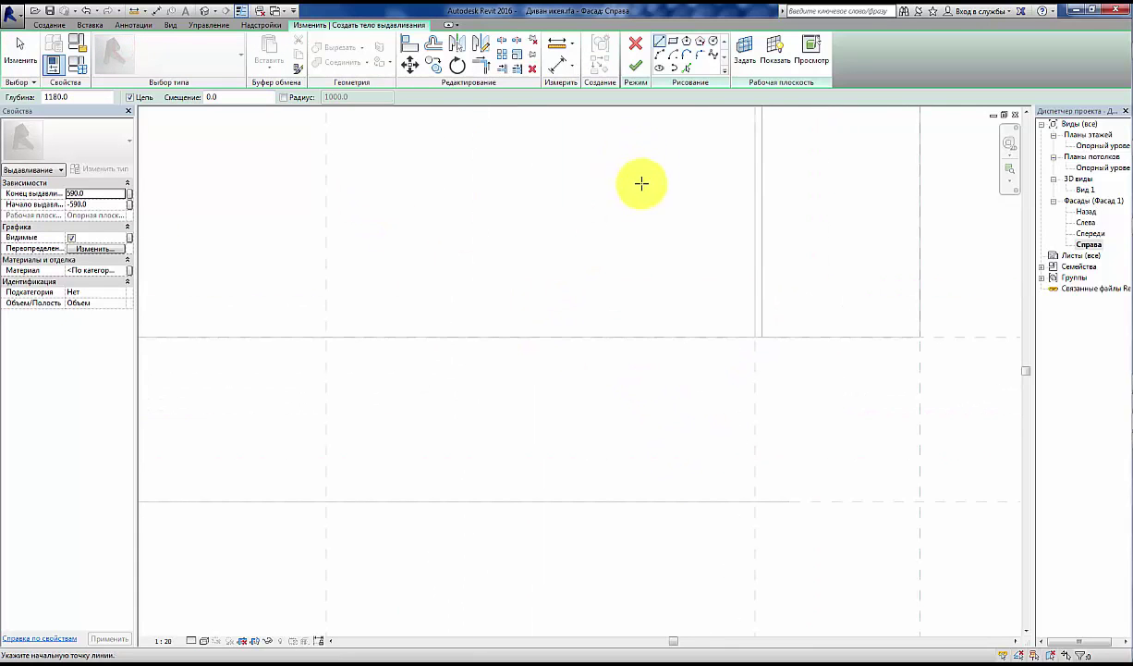
pyautogui.click(673, 40)
pyautogui.moveTo(730, 439); pyautogui.dragTo(795, 393, button='middle')
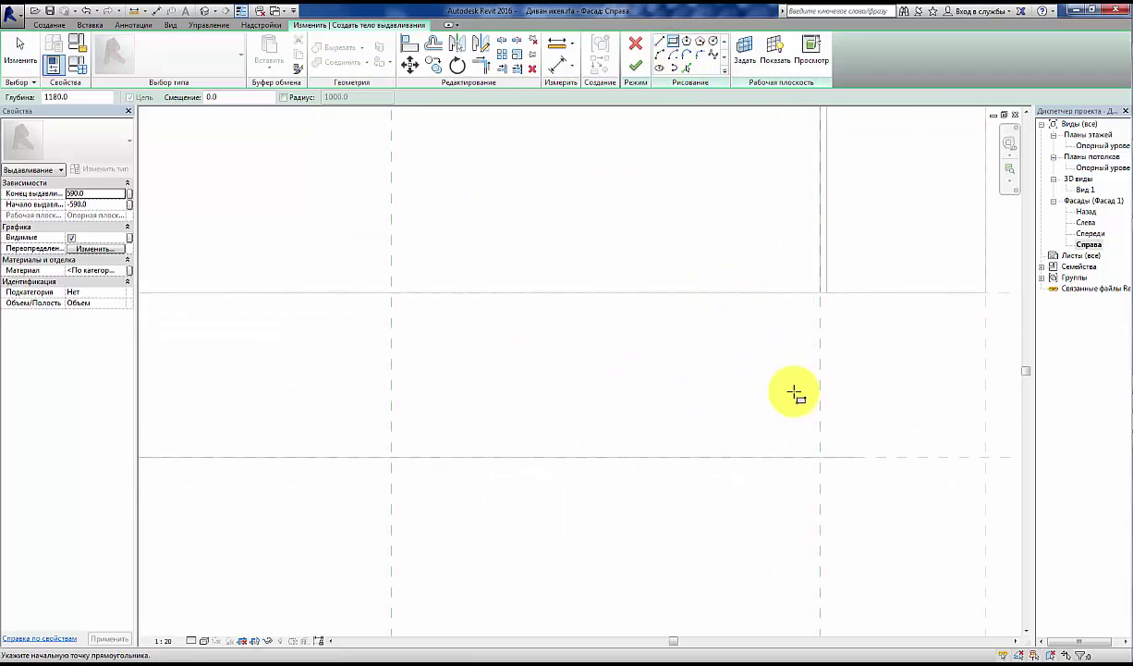
pyautogui.click(820, 457)
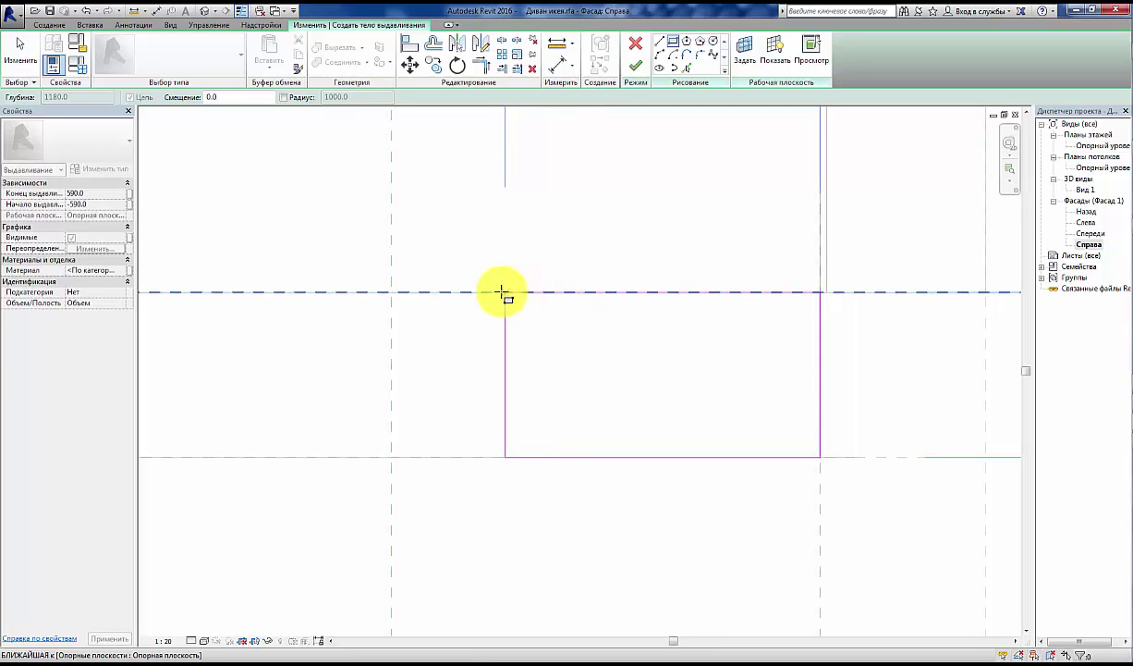
pyautogui.scroll(-3, 506, 292)
pyautogui.scroll(-2, 506, 294)
pyautogui.moveTo(505, 296); pyautogui.dragTo(494, 473, button='middle')
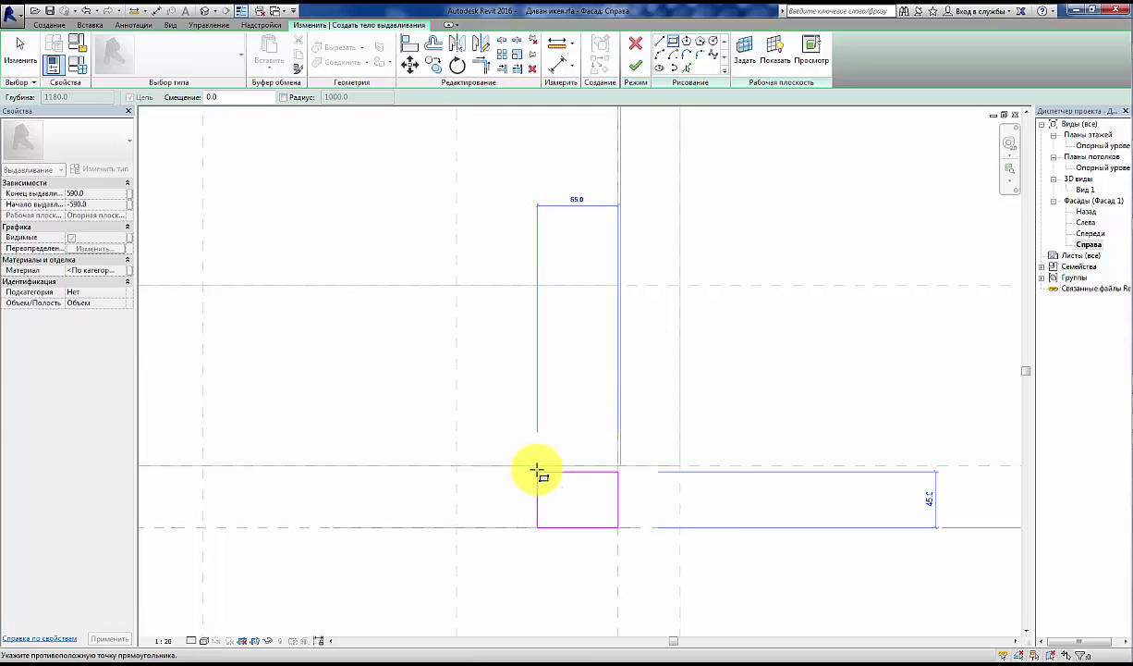
pyautogui.click(538, 471)
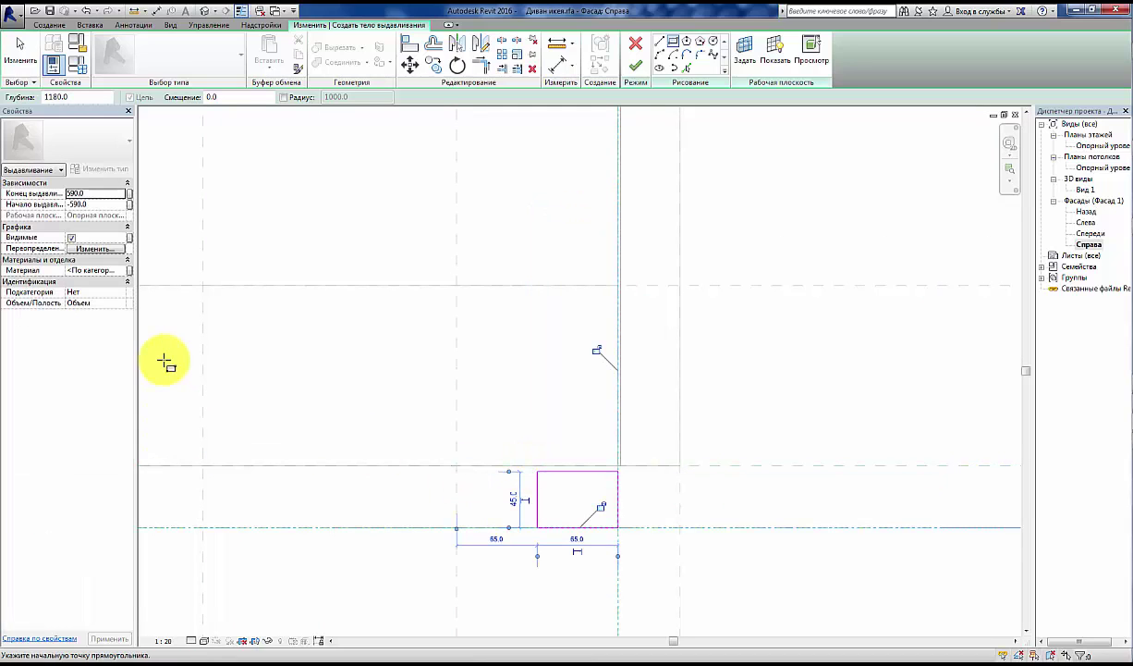
pyautogui.scroll(4, 513, 581)
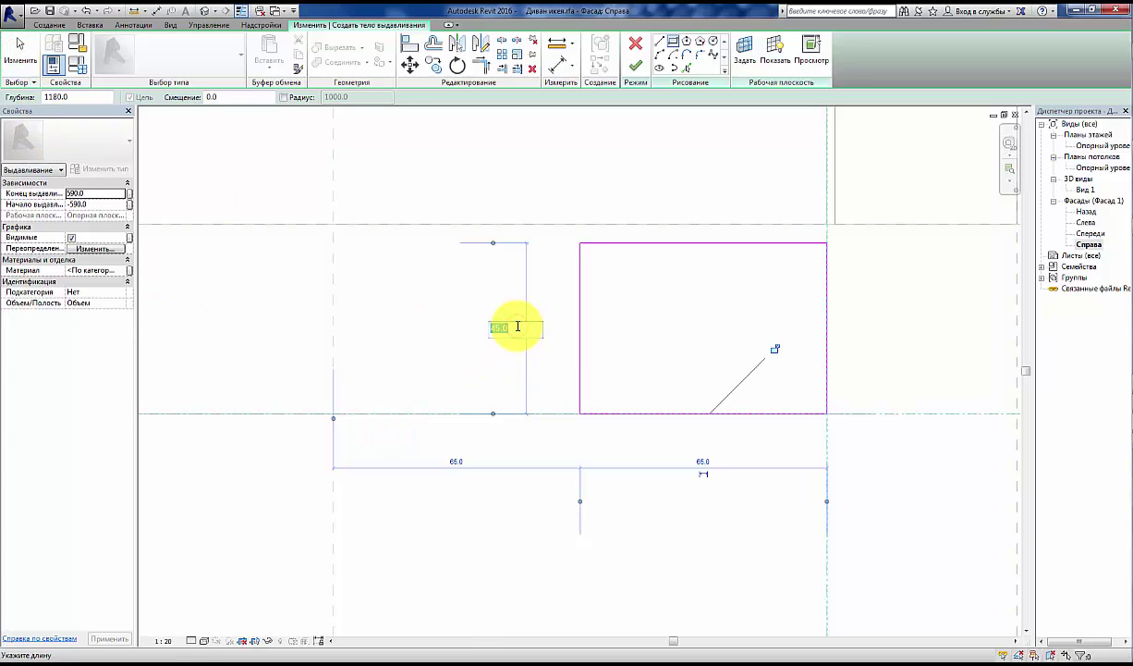
pyautogui.write('50')
pyautogui.press('Return')
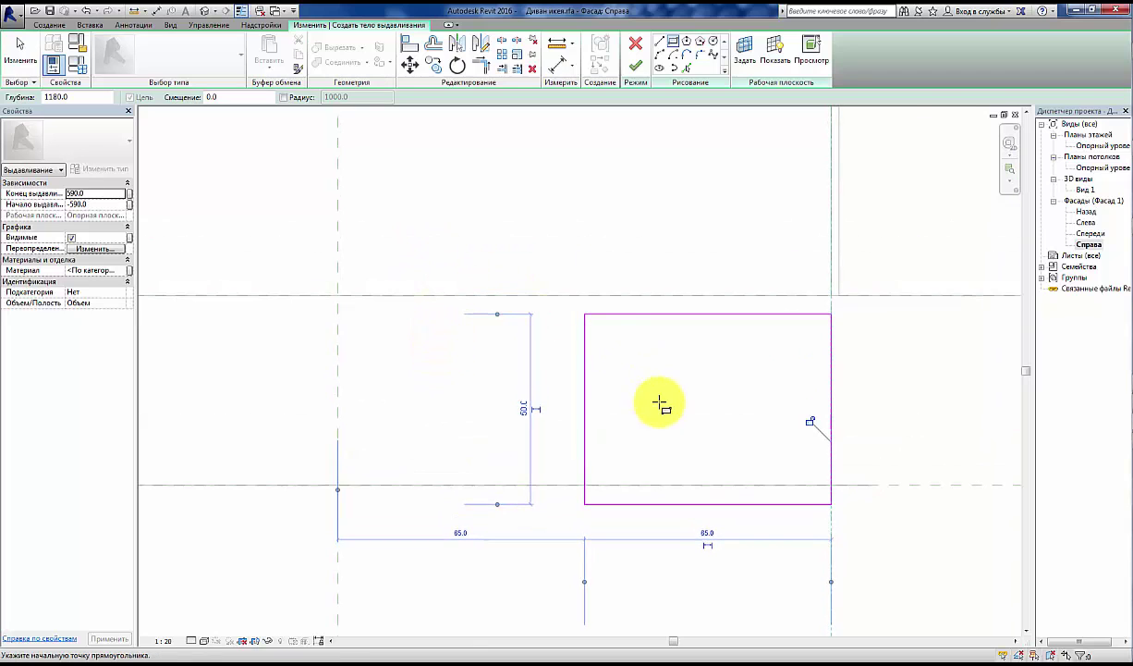
pyautogui.scroll(2, 657, 407)
# Step: Select the leg rectangle's lines, undoing an accidental corner drag
pyautogui.click(11, 50)
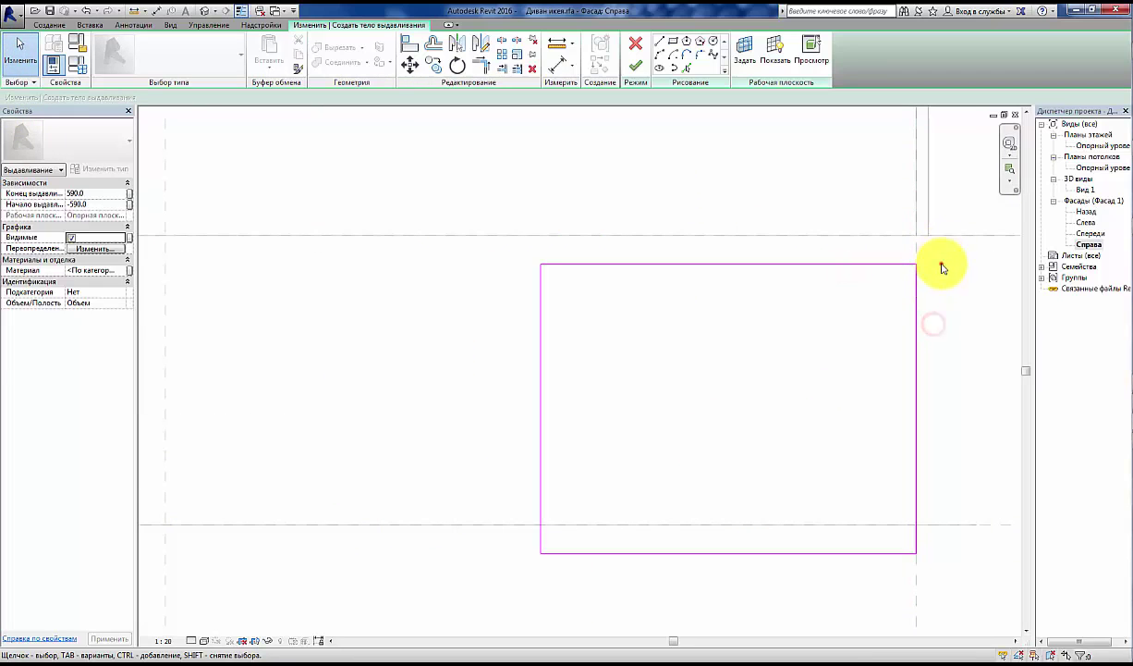
pyautogui.moveTo(941, 262); pyautogui.dragTo(438, 629)
pyautogui.scroll(1, 955, 243)
pyautogui.scroll(1, 929, 252)
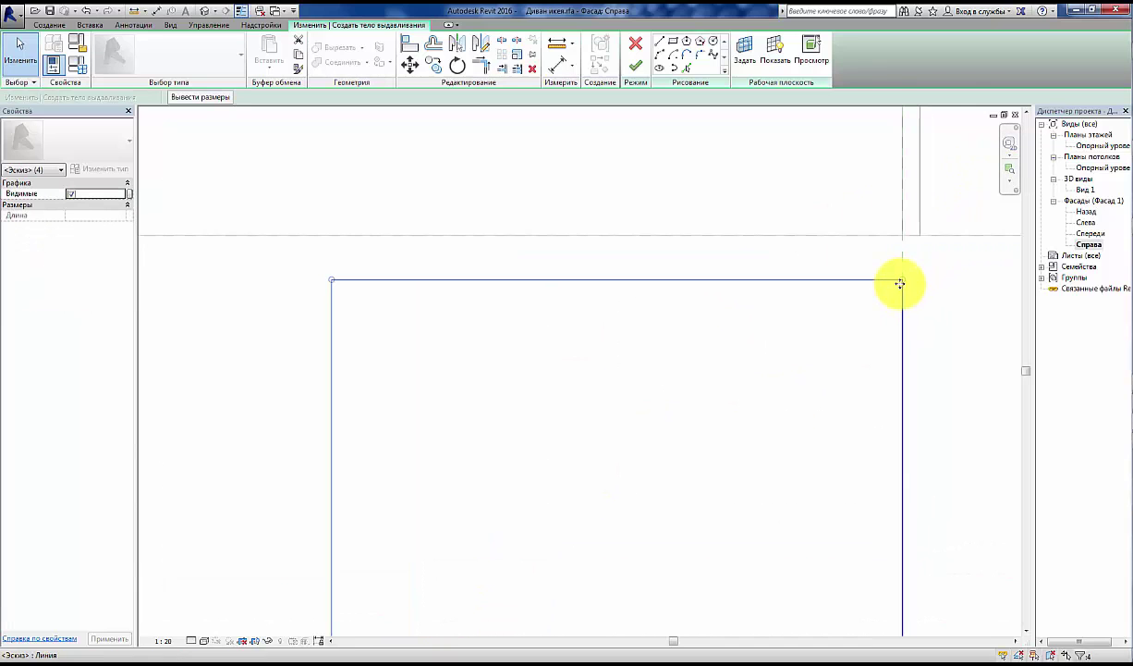
pyautogui.moveTo(903, 283); pyautogui.dragTo(903, 236)
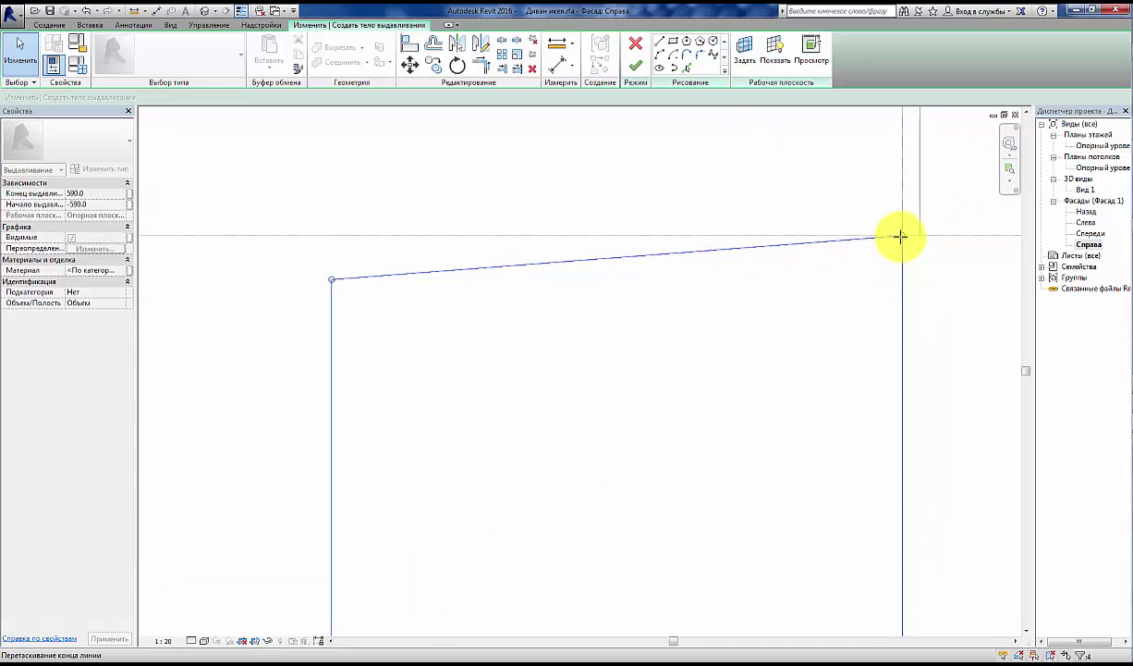
pyautogui.scroll(-2, 871, 291)
pyautogui.hotkey('ctrl', 'z')
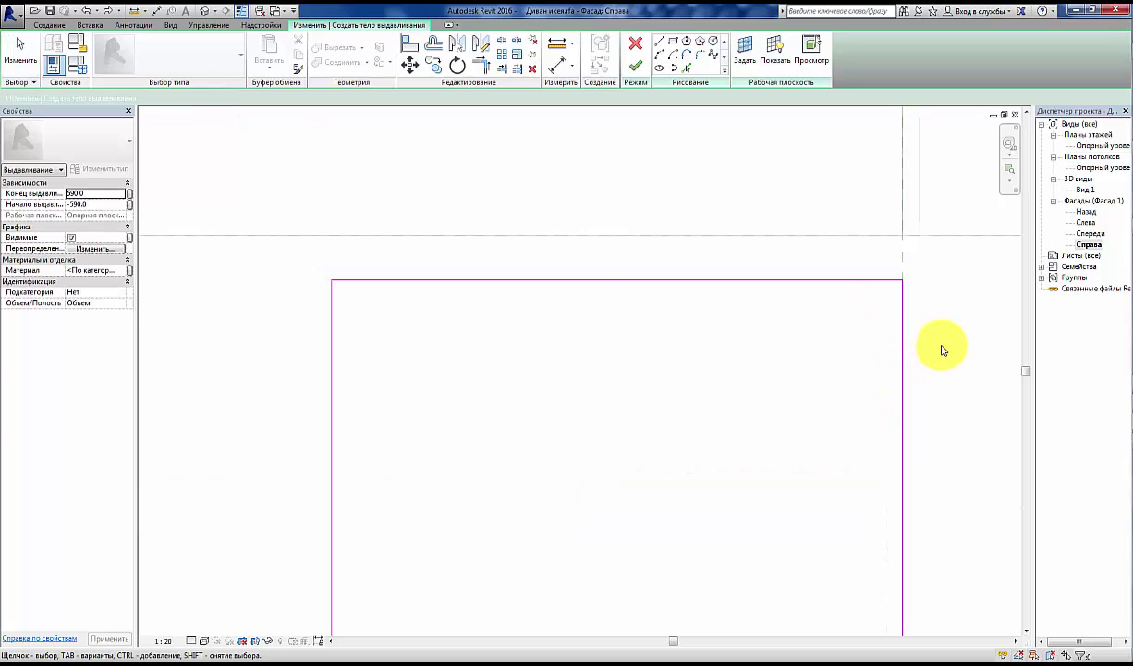
pyautogui.scroll(-3, 813, 379)
pyautogui.scroll(-1, 782, 387)
pyautogui.moveTo(794, 430); pyautogui.dragTo(762, 400, button='middle')
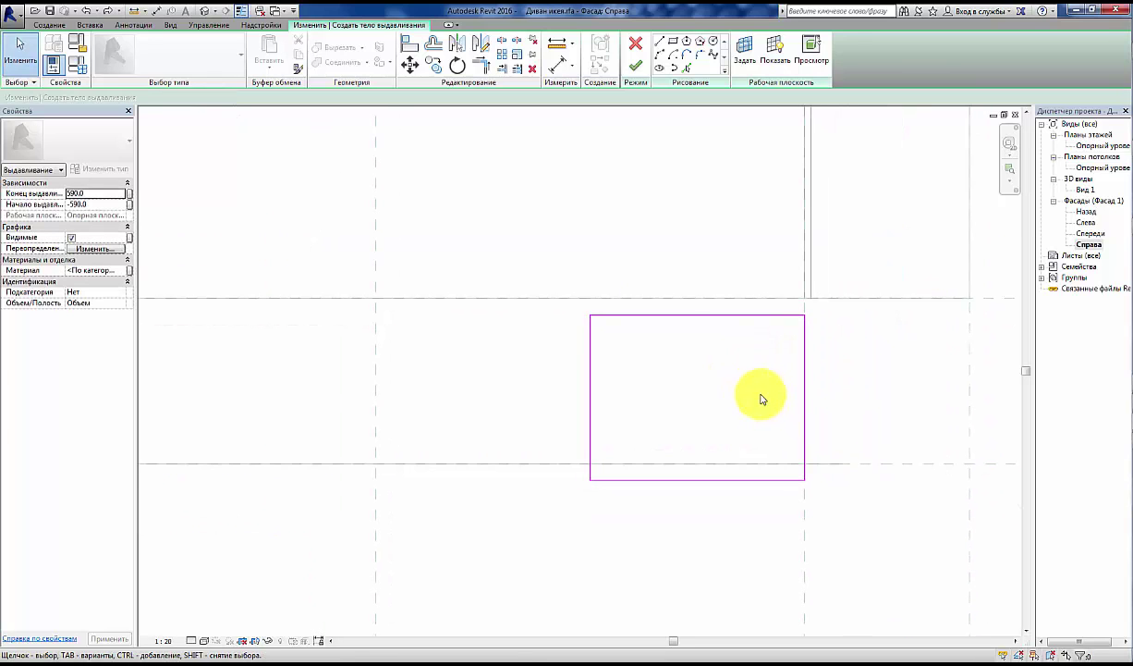
# Step: Move the leg rectangle up so its top meets the reference plane
pyautogui.moveTo(829, 531); pyautogui.dragTo(539, 285)
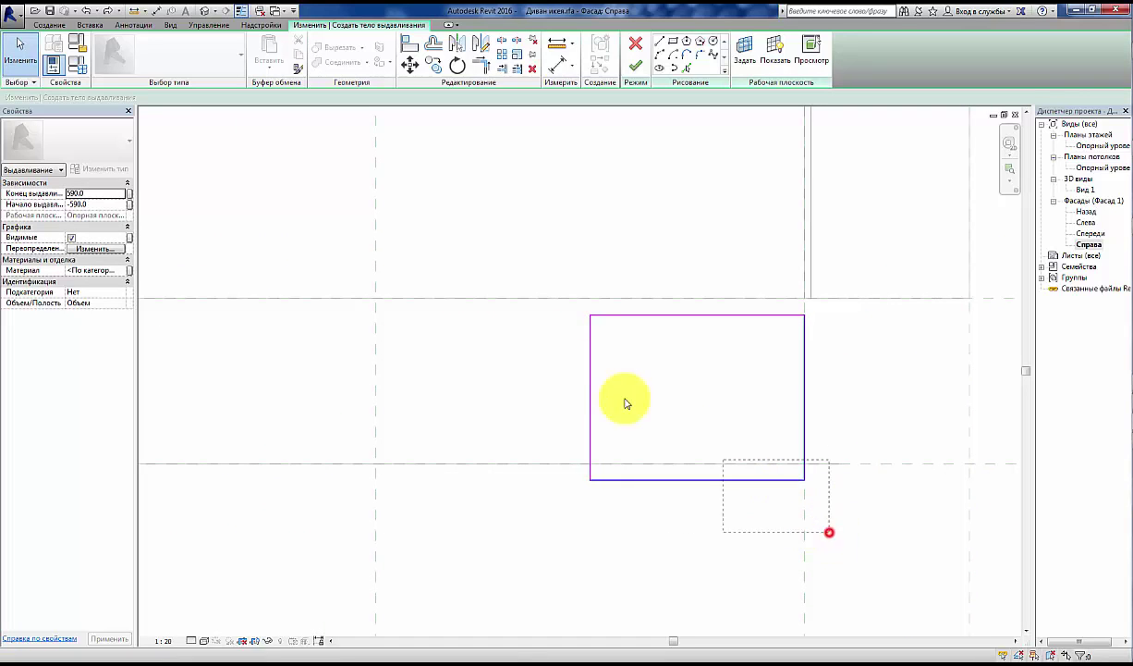
pyautogui.click(410, 65)
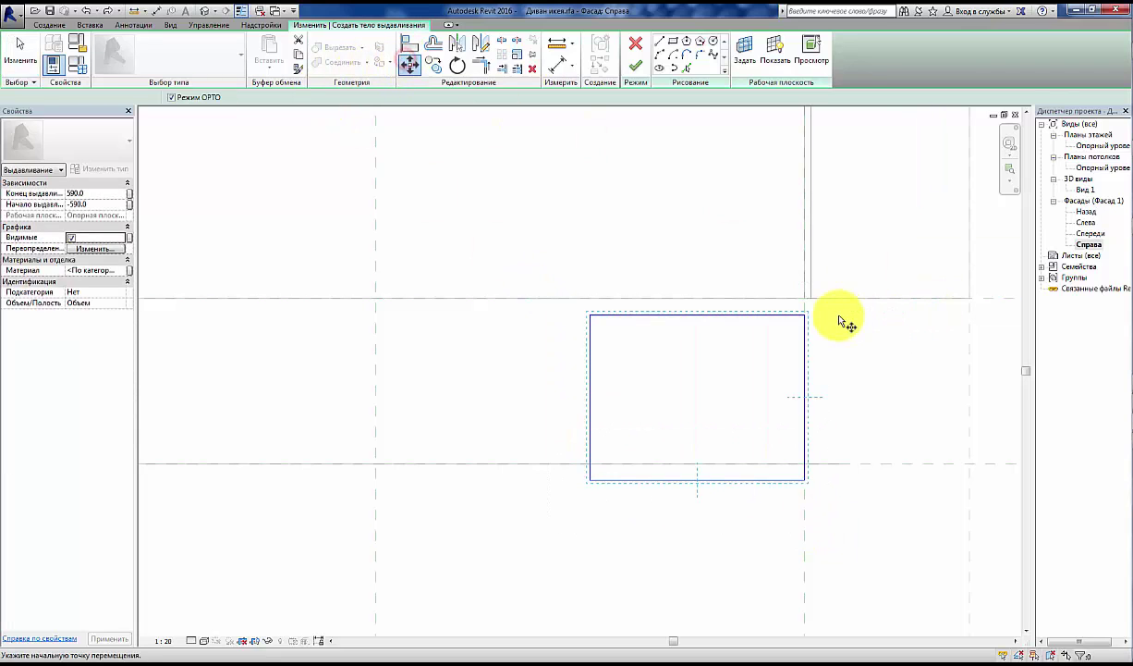
pyautogui.click(803, 317)
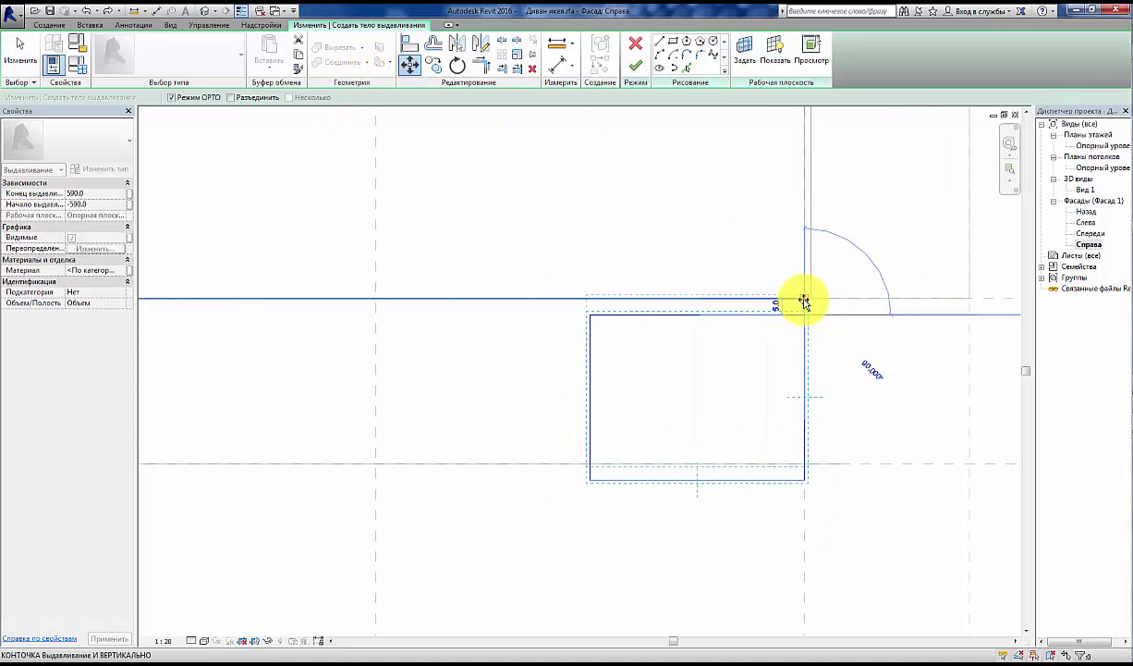
pyautogui.click(803, 299)
# Step: Check the lengths of the rectangle's left and top edges
pyautogui.click(875, 384)
pyautogui.moveTo(873, 379); pyautogui.dragTo(827, 398, button='middle')
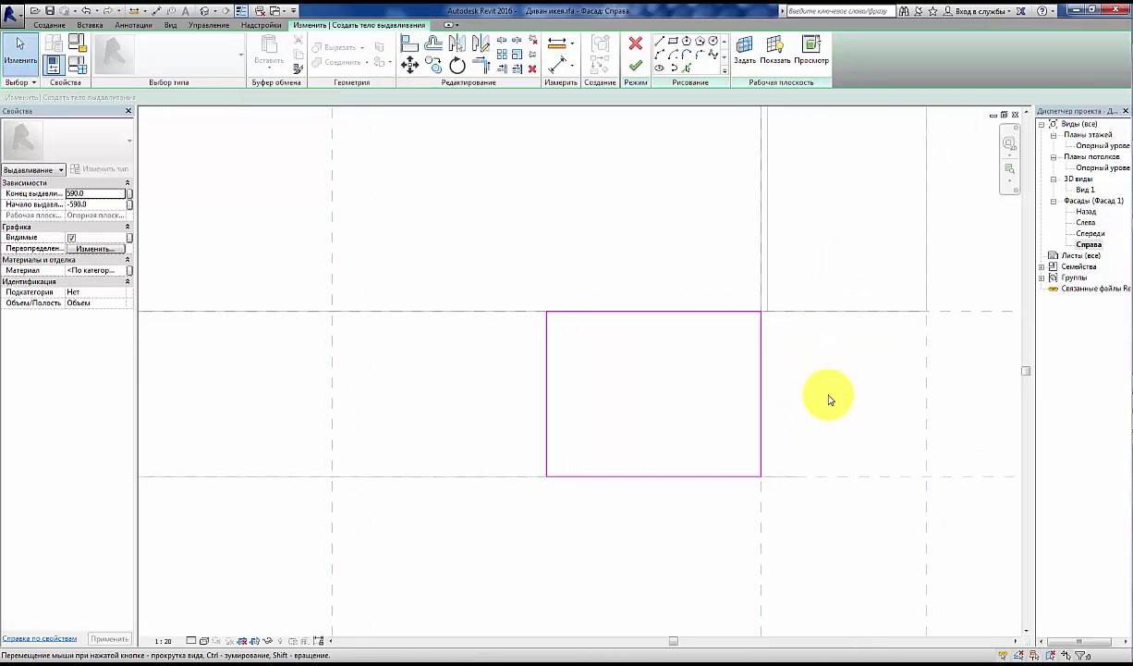
pyautogui.click(545, 371)
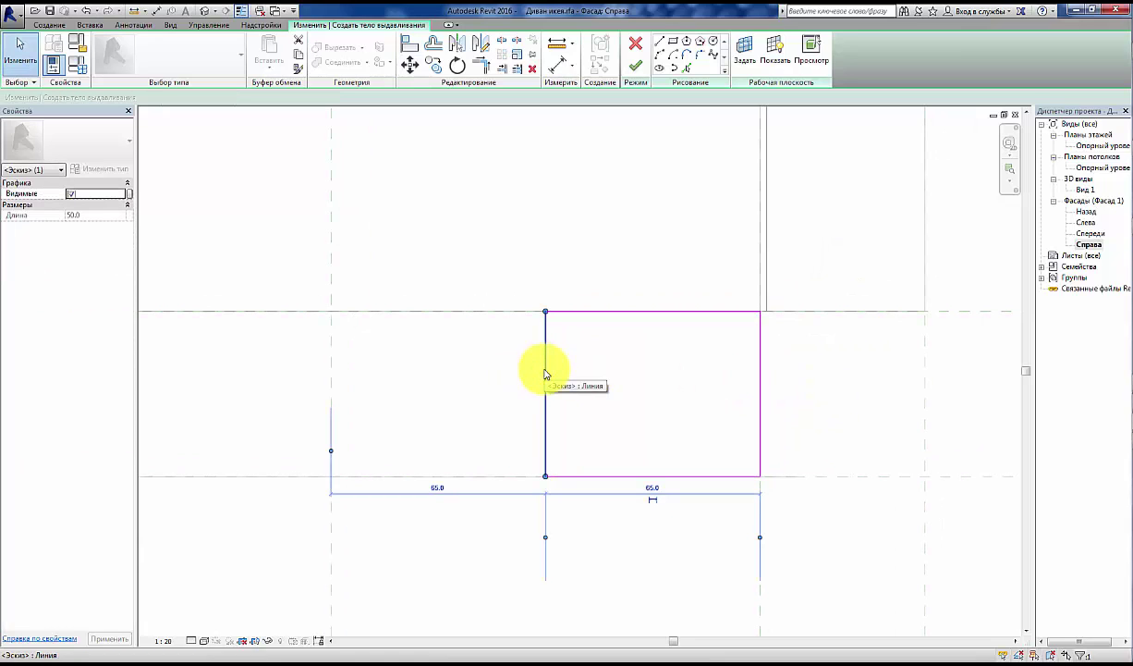
pyautogui.click(596, 314)
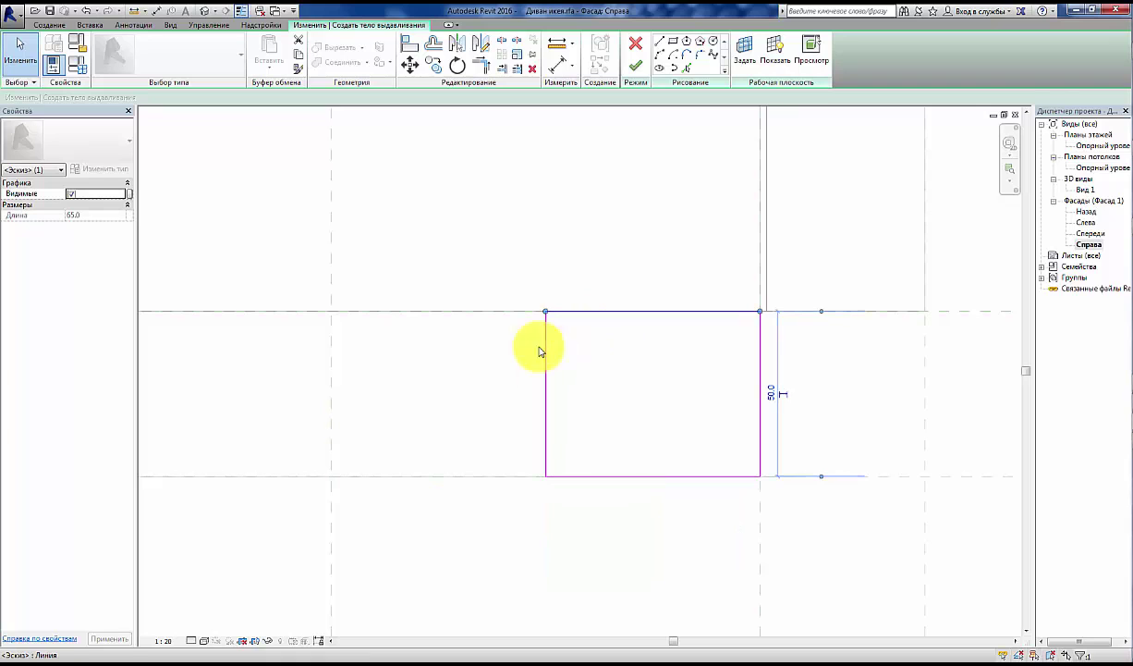
pyautogui.click(448, 367)
pyautogui.scroll(-3, 614, 452)
# Step: Select the leg rectangle and nudge it slightly left with the arrow keys
pyautogui.moveTo(516, 346); pyautogui.dragTo(711, 496)
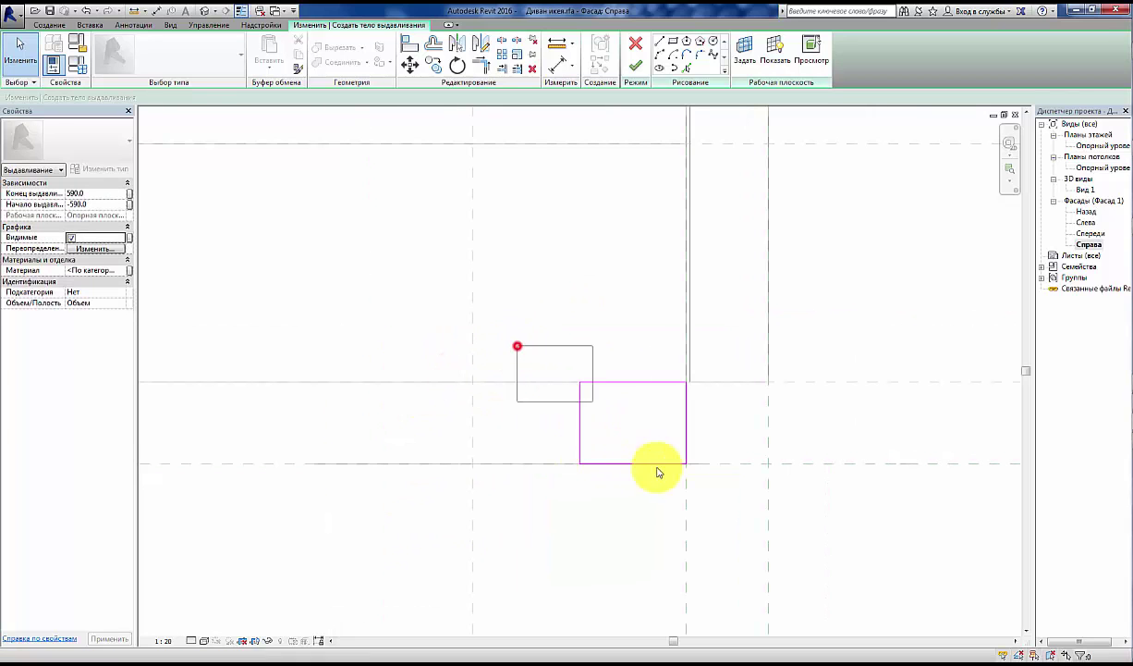
pyautogui.scroll(3, 647, 421)
pyautogui.press('Left')
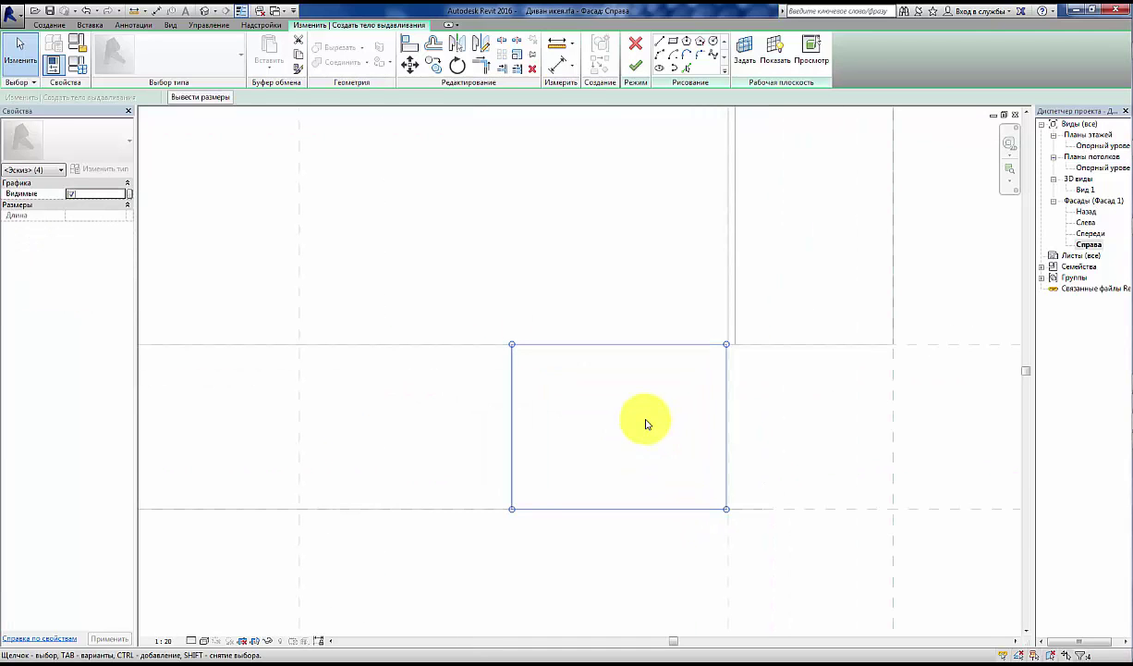
pyautogui.press('Left')
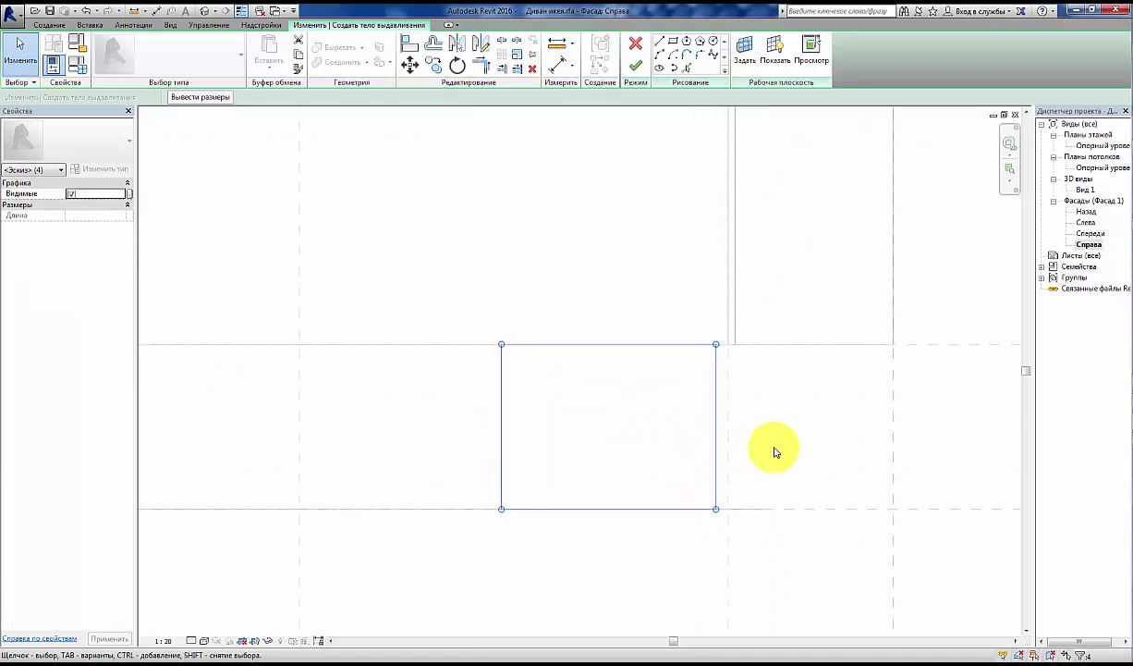
pyautogui.scroll(-2, 775, 451)
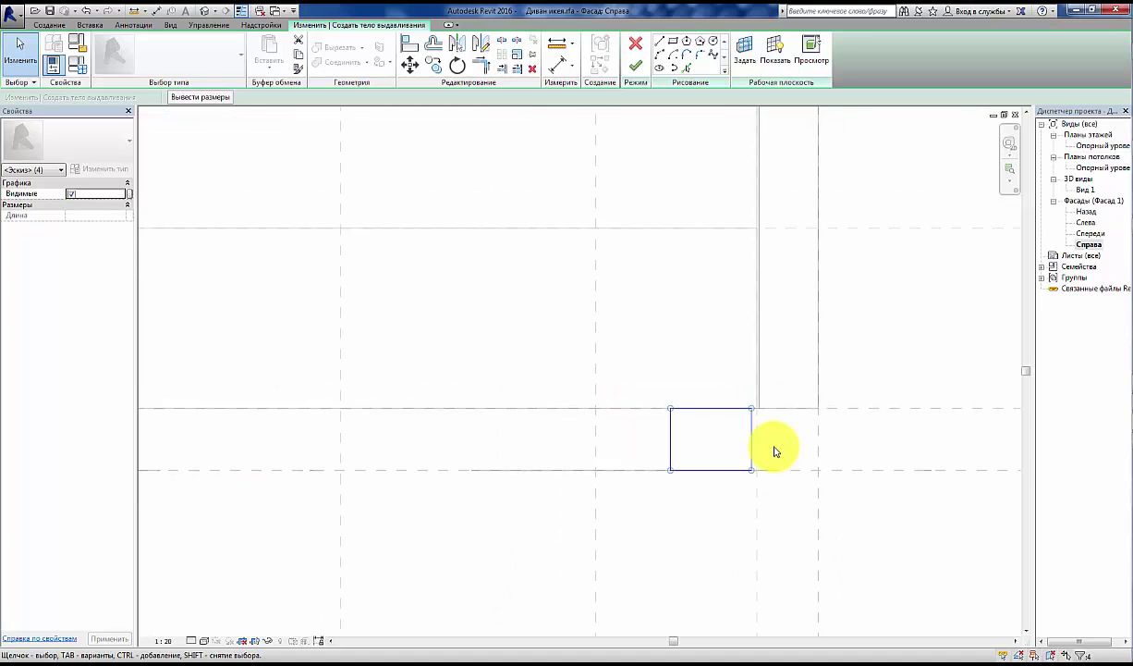
pyautogui.moveTo(825, 446); pyautogui.dragTo(750, 457, button='middle')
pyautogui.scroll(-2, 750, 458)
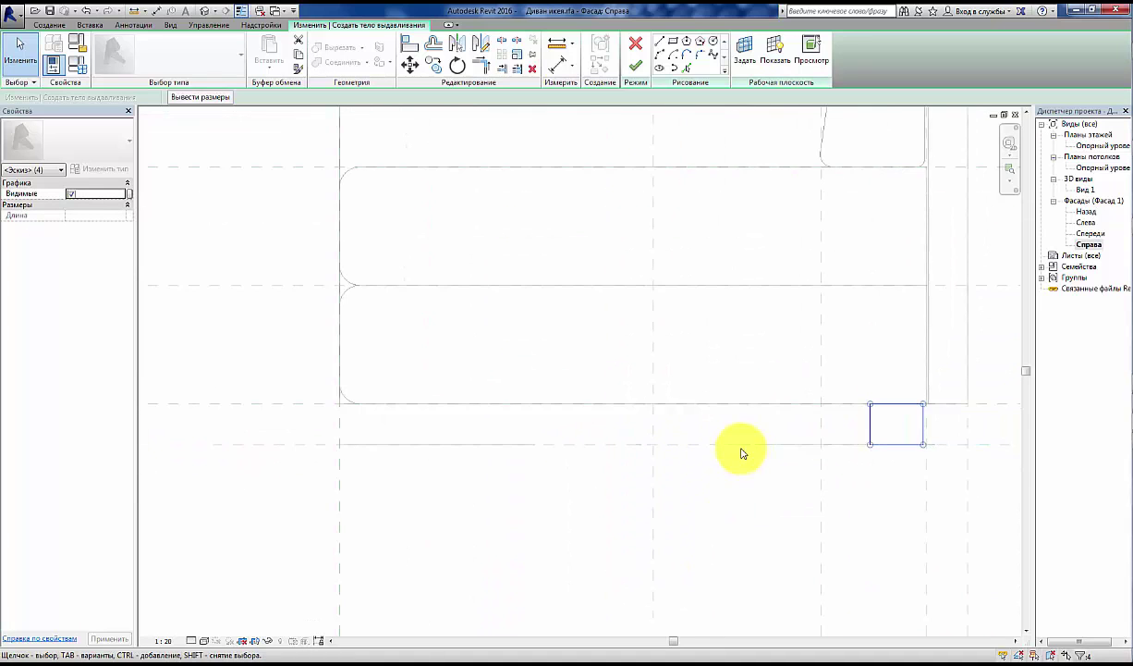
pyautogui.moveTo(610, 451); pyautogui.dragTo(625, 409, button='middle')
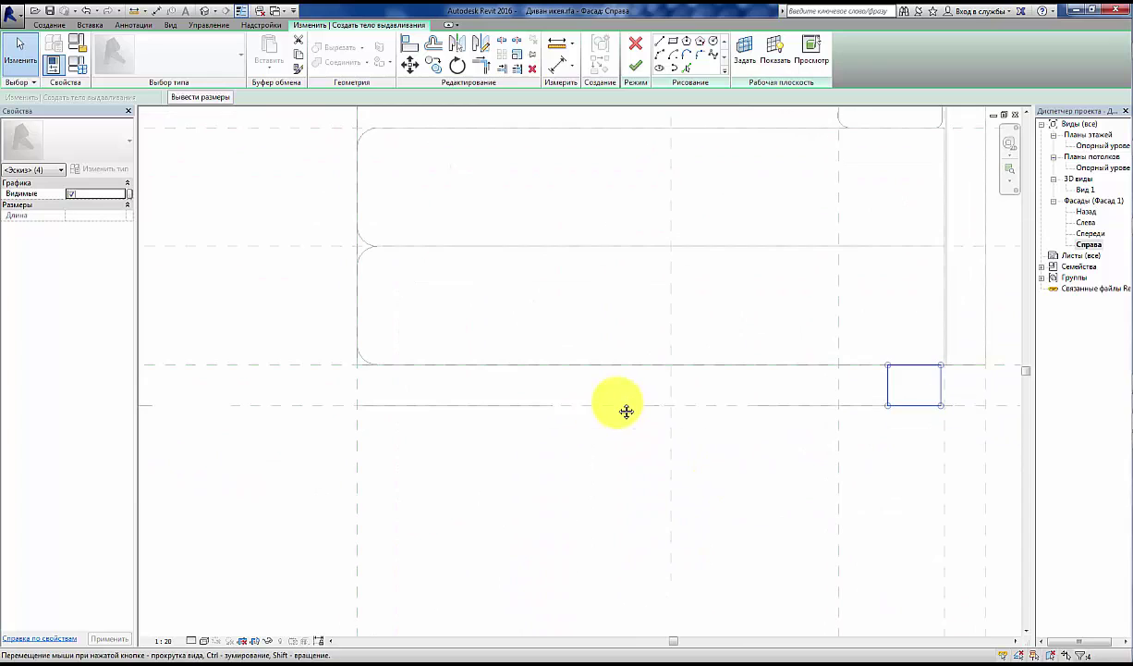
# Step: Copy the leg rectangle to the left end of the sofa base
pyautogui.click(434, 66)
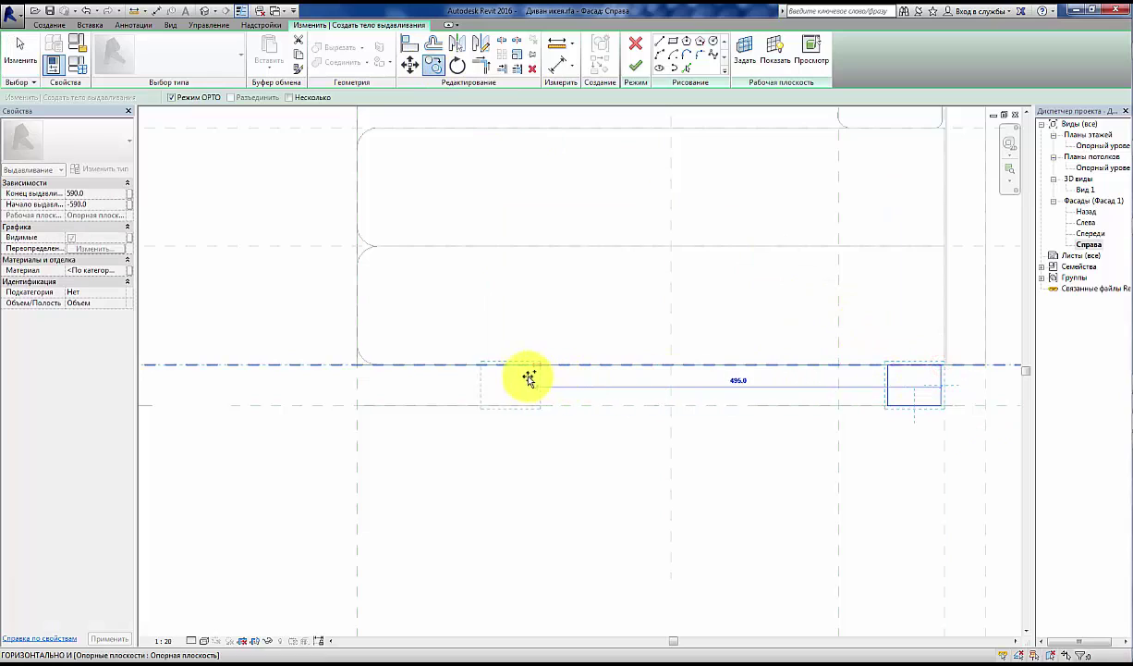
pyautogui.click(420, 376)
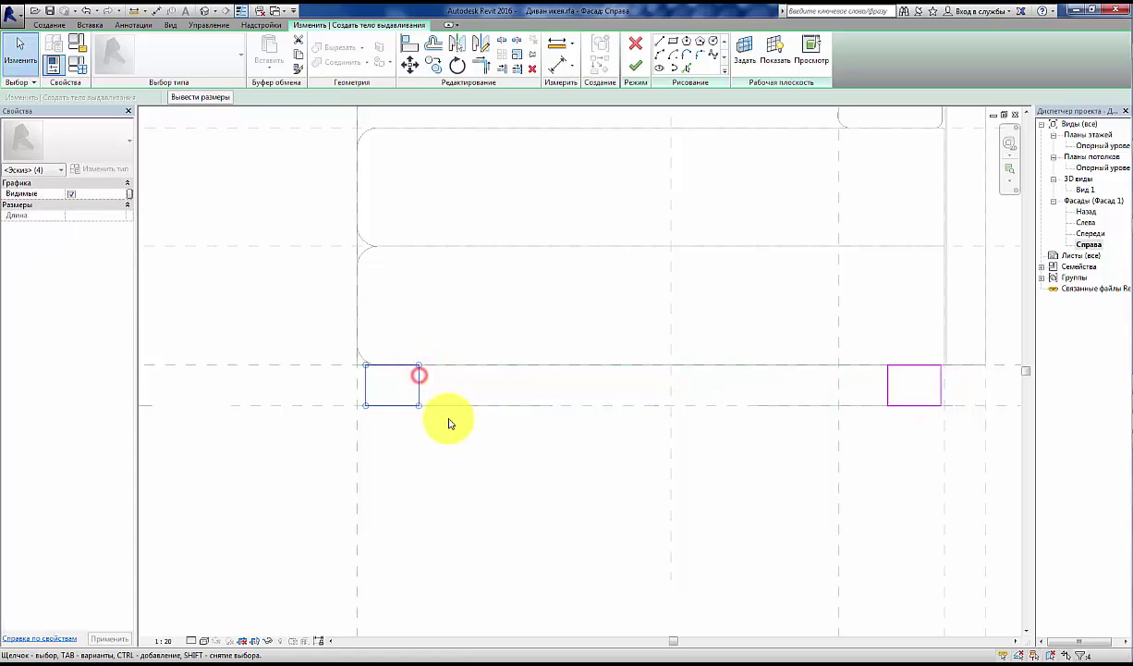
pyautogui.moveTo(450, 427); pyautogui.dragTo(440, 478, button='middle')
pyautogui.scroll(-1, 438, 480)
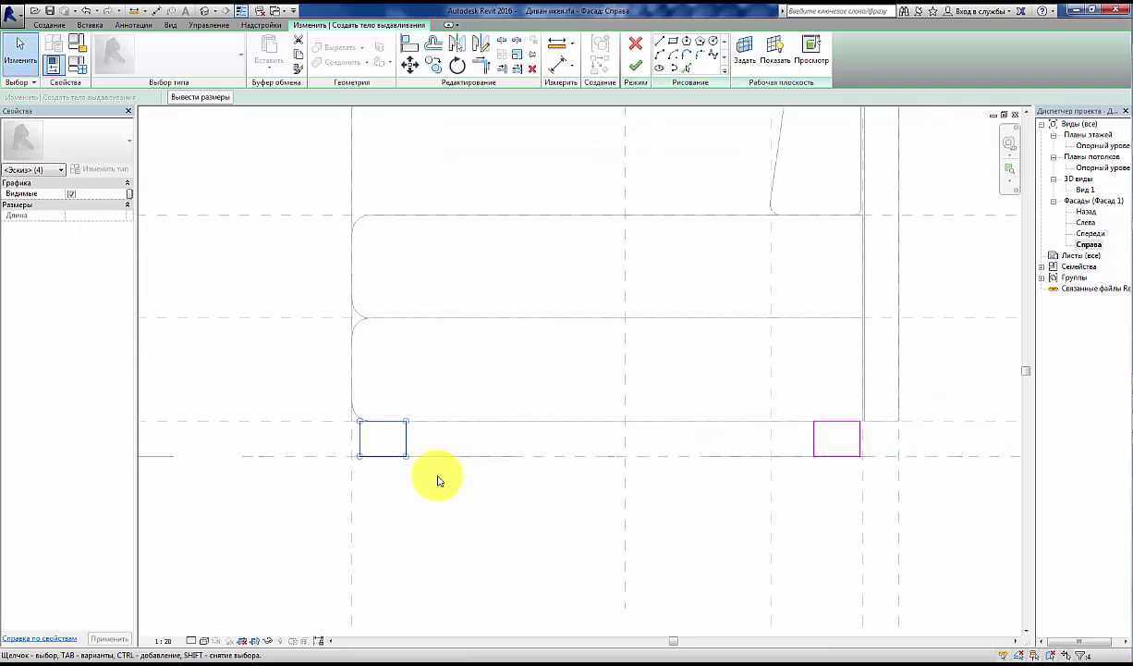
pyautogui.click(440, 479)
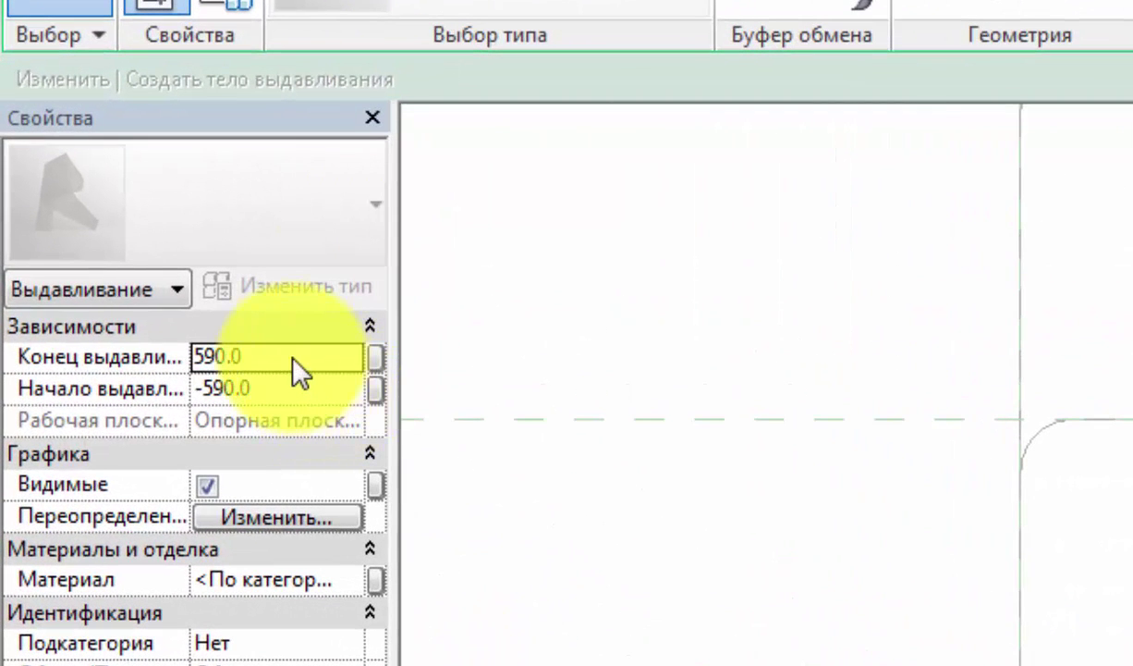
# Step: Set the leg Extrusion End to 688 and Extrusion Start to 628 in Properties
pyautogui.click(101, 193)
pyautogui.doubleClick(294, 356)
pyautogui.write('690')
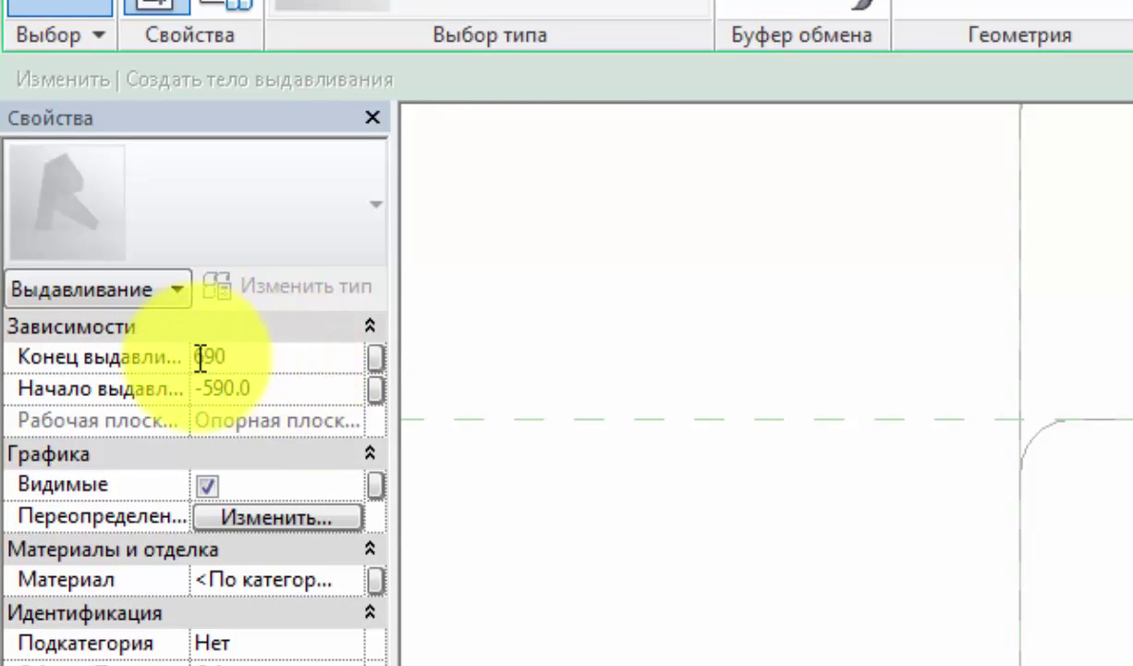
pyautogui.moveTo(227, 356); pyautogui.dragTo(210, 357)
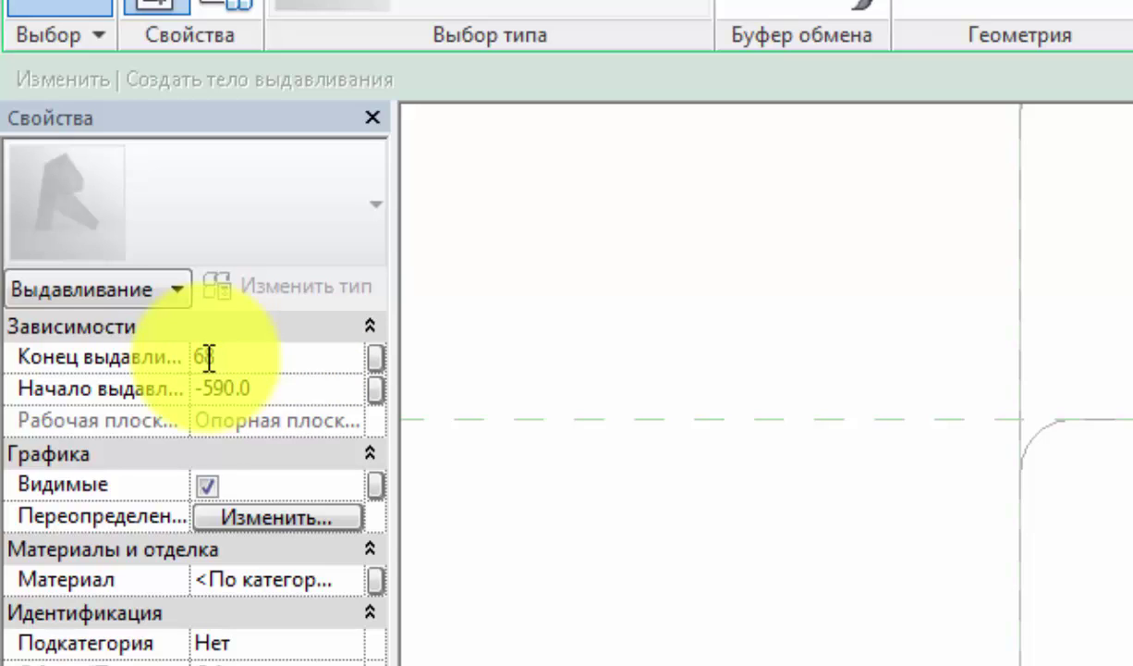
pyautogui.write('8')
pyautogui.click(278, 388)
pyautogui.write('62')
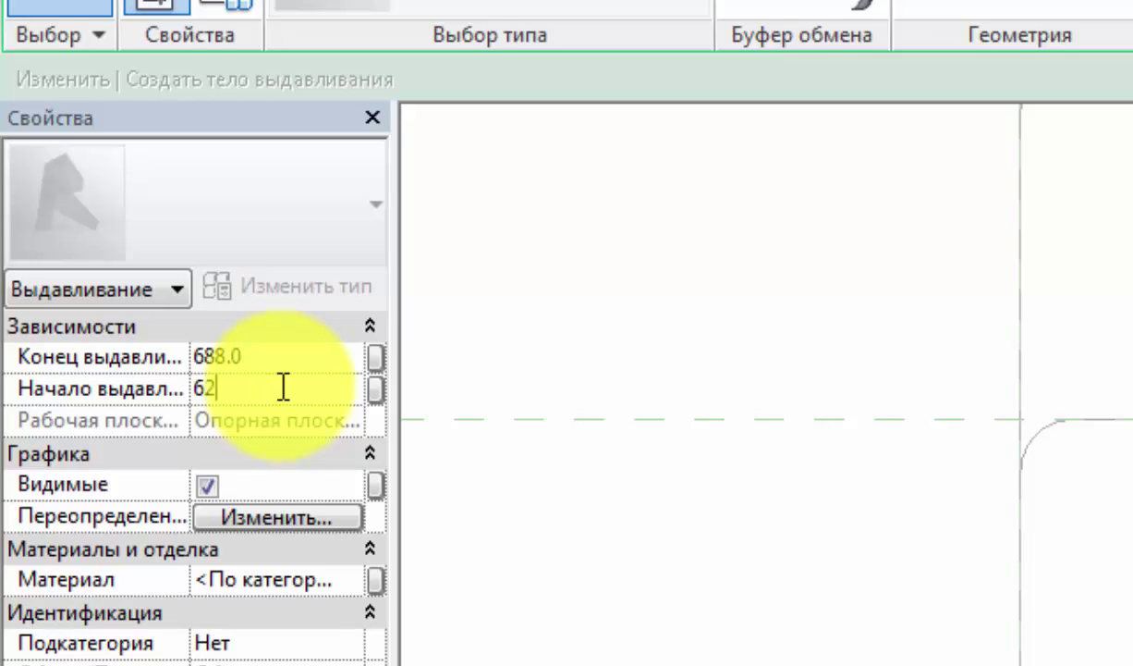
pyautogui.write('8')
pyautogui.press('Return')
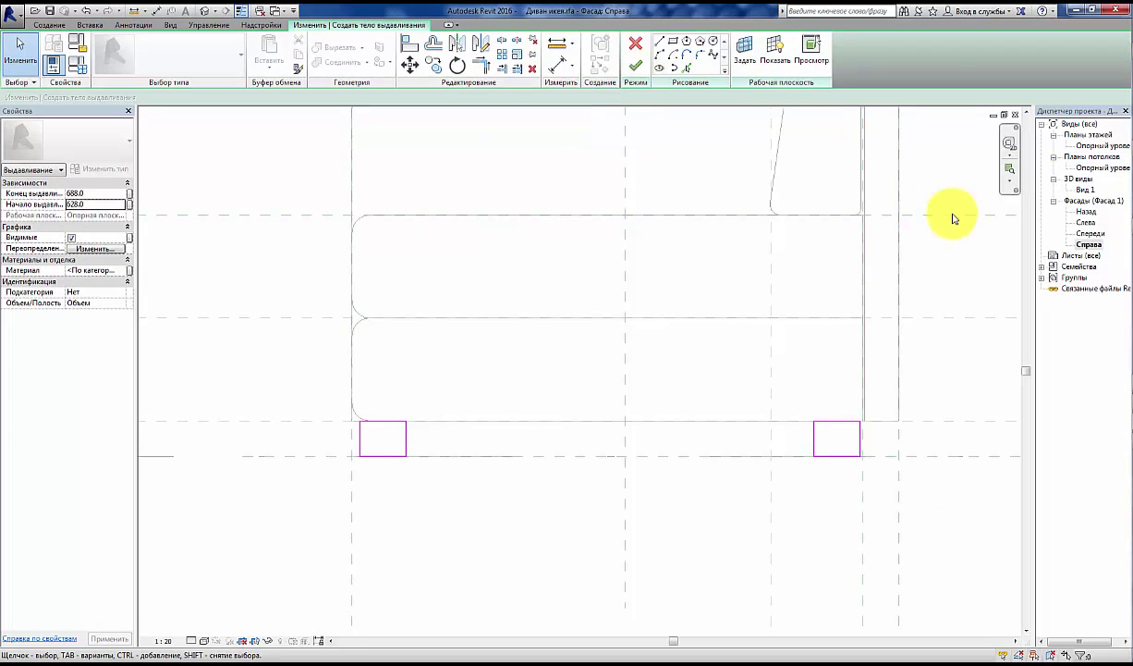
# Step: Finish the leg extrusion sketch and select the legs in 3D view Вид 1
pyautogui.click(1083, 190)
pyautogui.doubleClick(1083, 190)
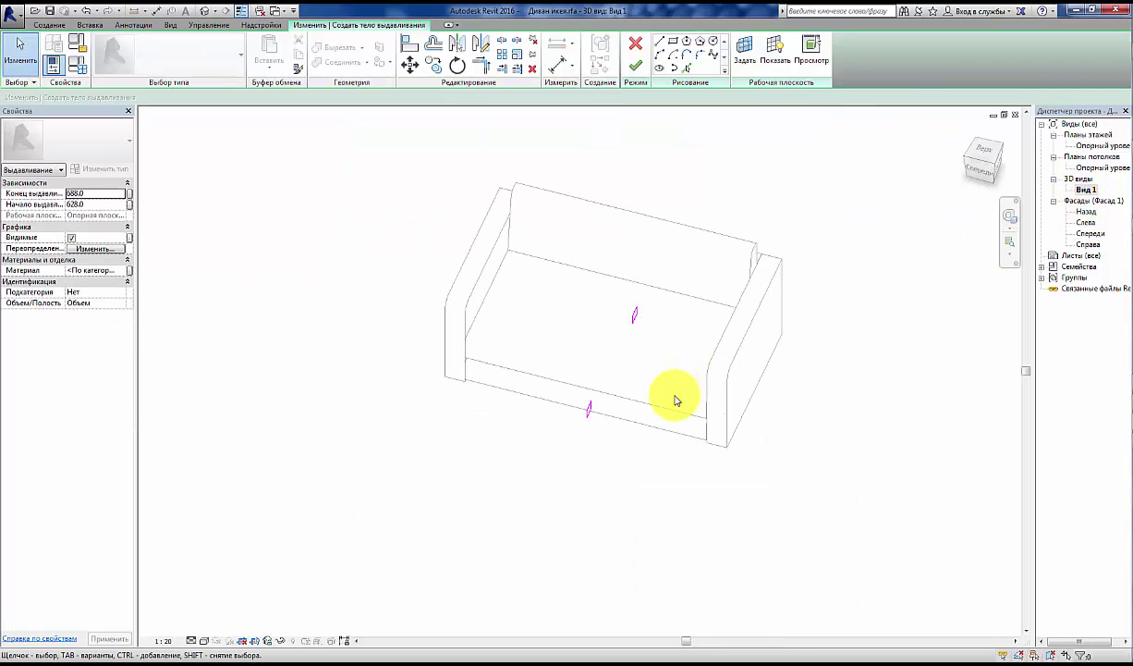
pyautogui.click(632, 62)
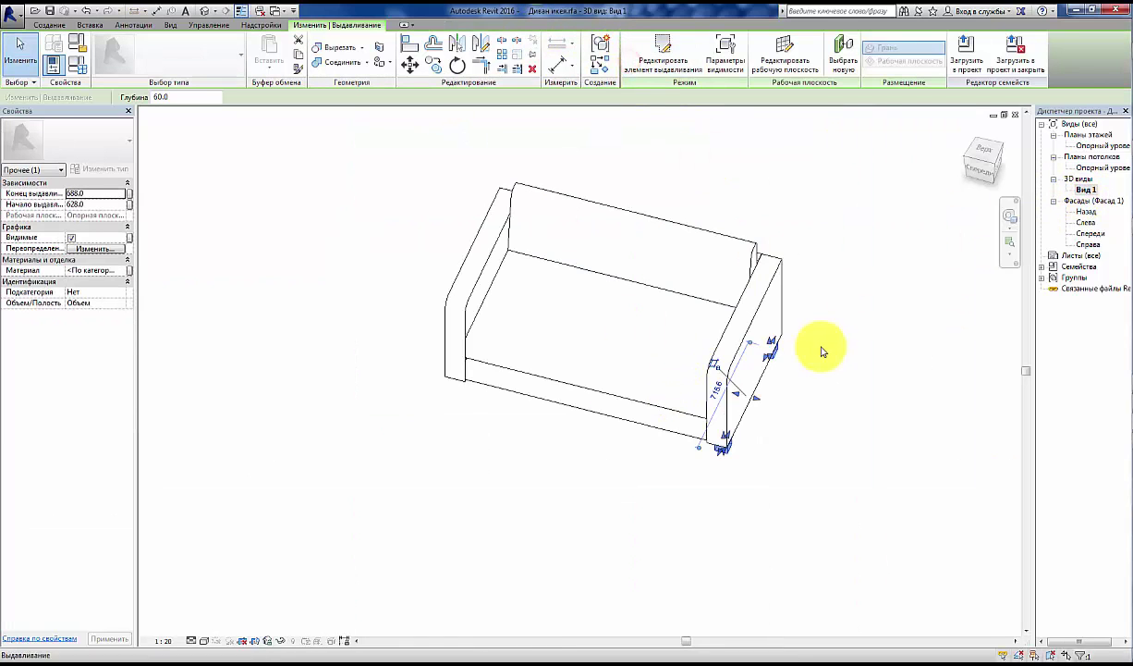
pyautogui.click(823, 393)
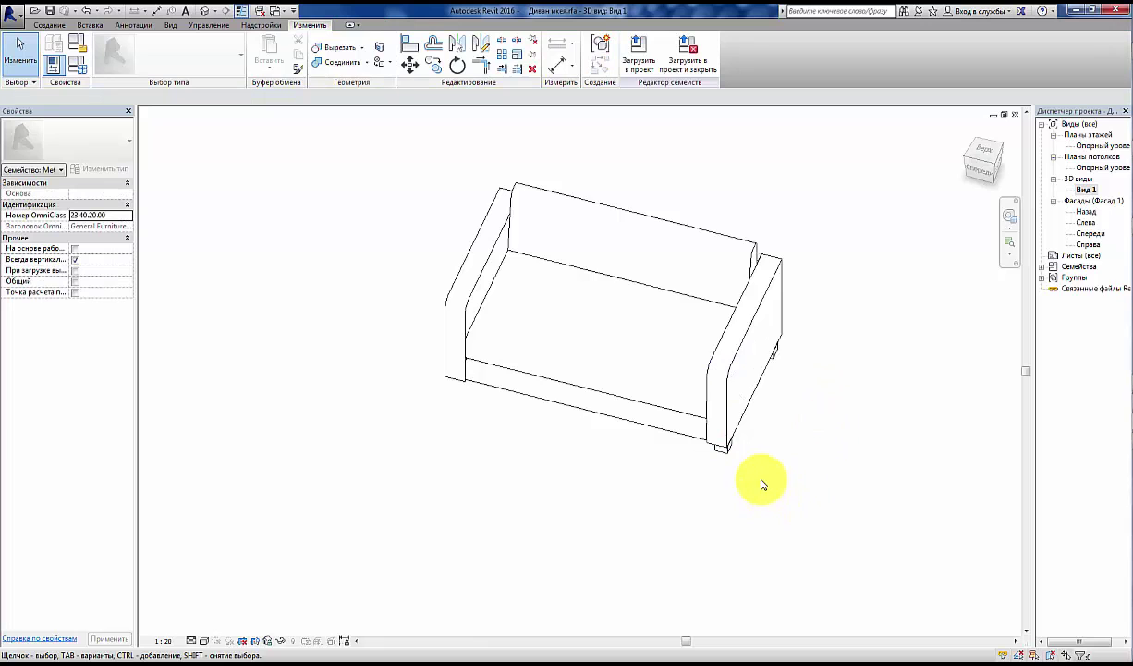
pyautogui.moveTo(744, 466)
pyautogui.keyDown('shift'); pyautogui.mouseDown(button='middle')
pyautogui.moveTo(726, 119)
pyautogui.moveTo(751, 253)
pyautogui.moveTo(759, 146)
pyautogui.moveTo(755, 212)
pyautogui.moveTo(696, 435)
pyautogui.mouseUp(button='middle'); pyautogui.keyUp('shift')
pyautogui.scroll(4, 666, 324)
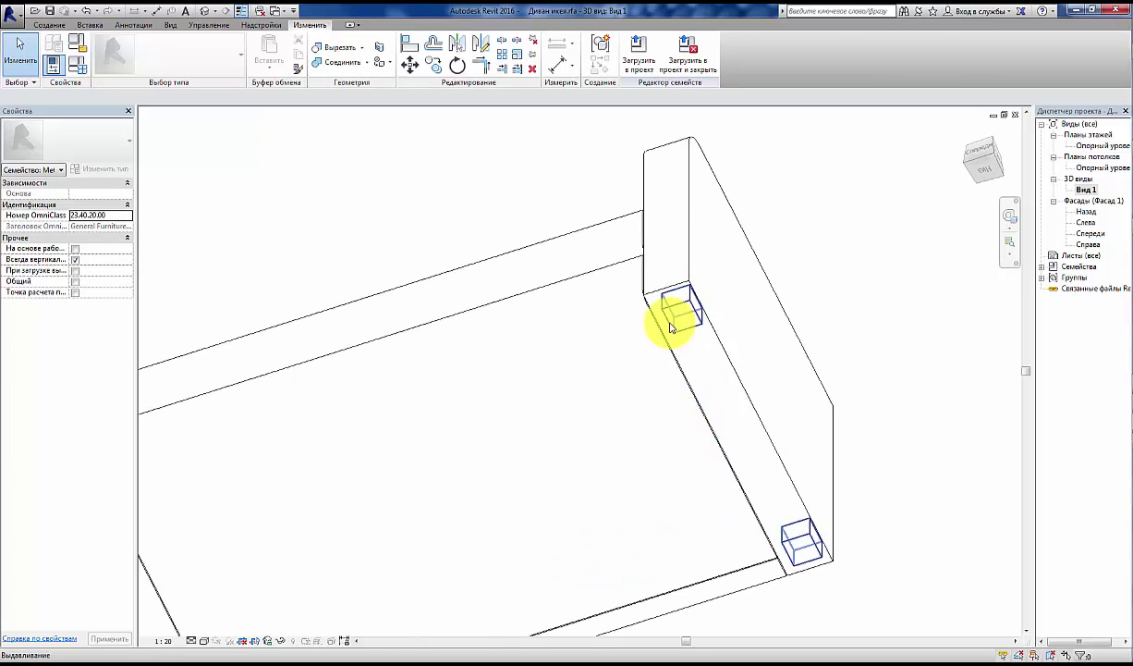
pyautogui.click(646, 317)
pyautogui.scroll(2, 700, 326)
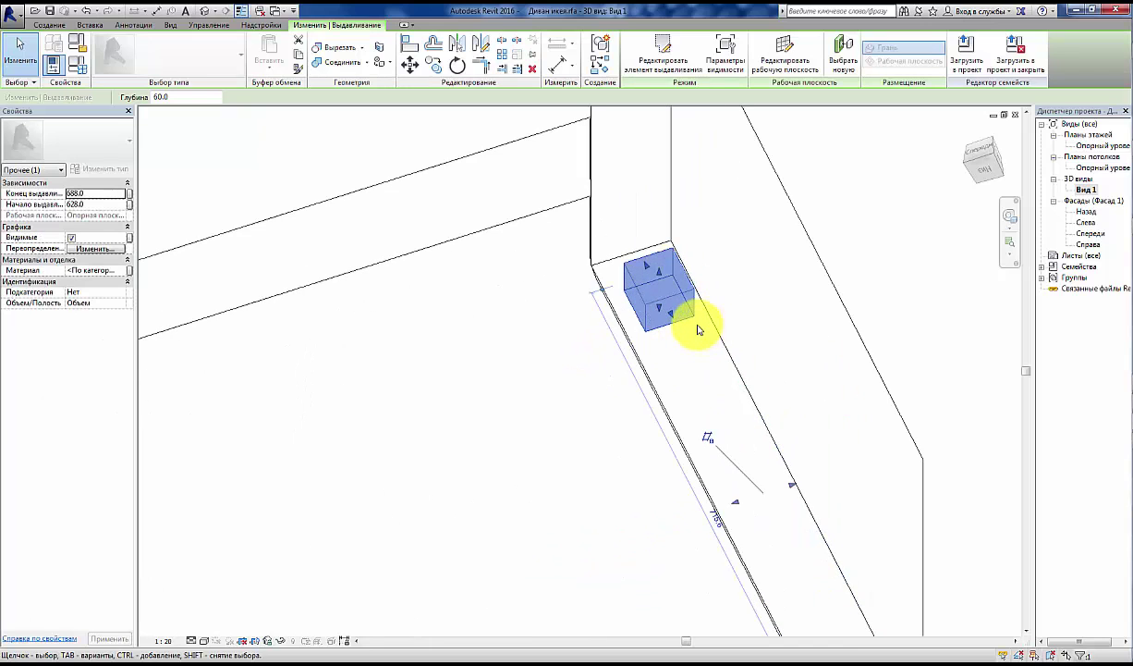
pyautogui.scroll(2, 647, 241)
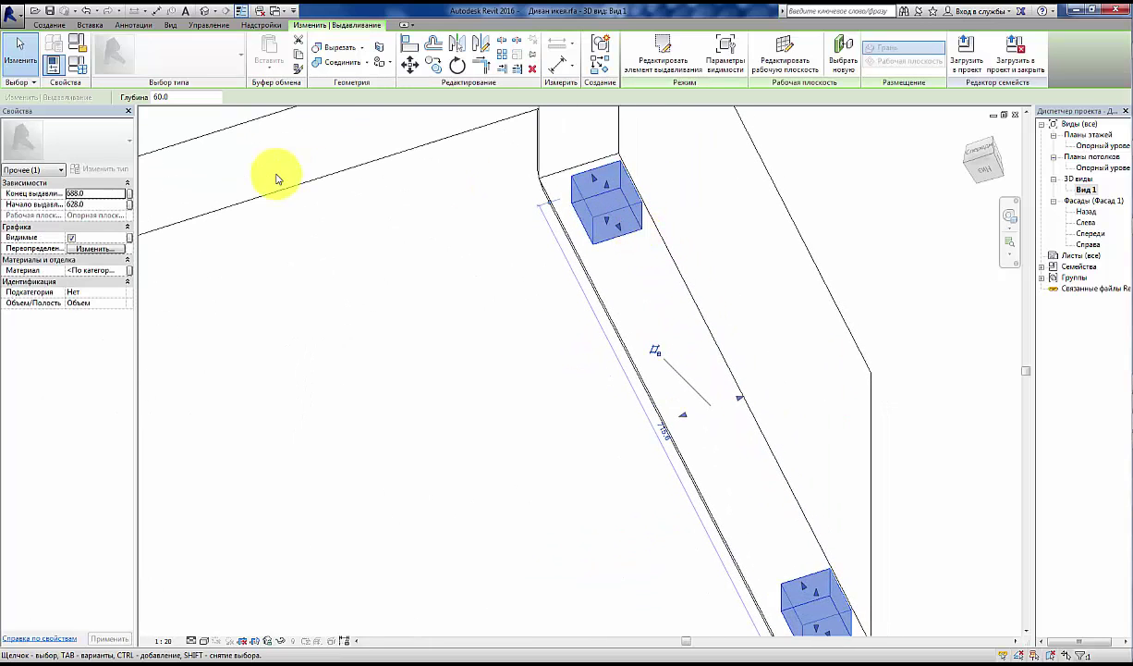
# Step: Change the leg extrusion to start at 610 and end at 670
pyautogui.doubleClick(100, 192)
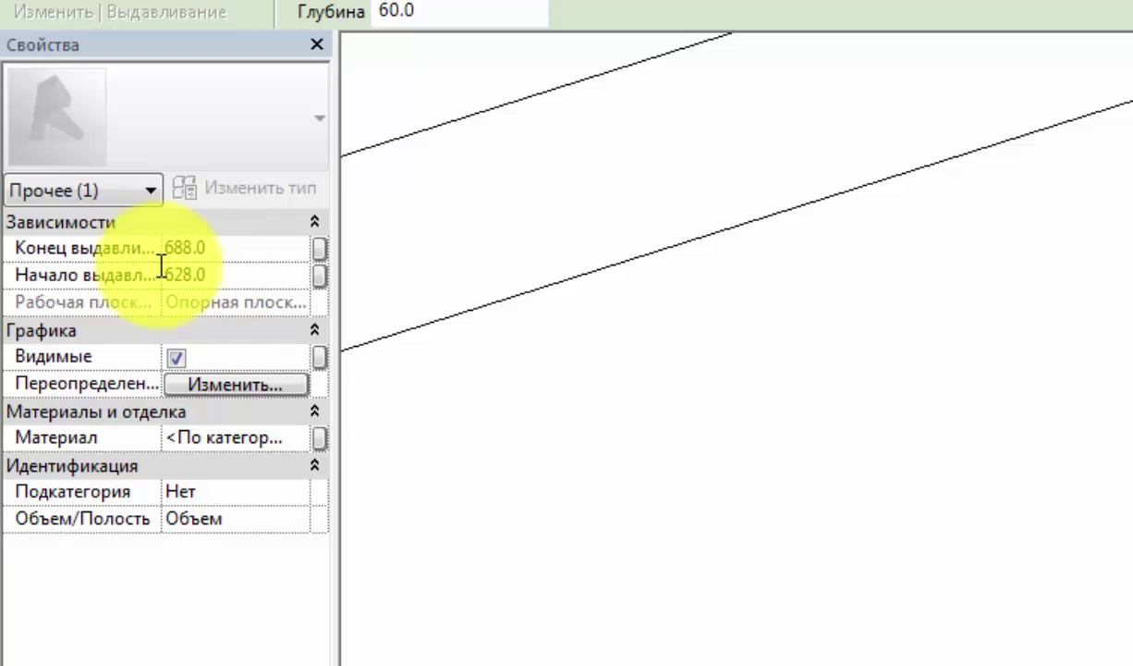
pyautogui.click(225, 280)
pyautogui.moveTo(192, 282); pyautogui.dragTo(177, 280)
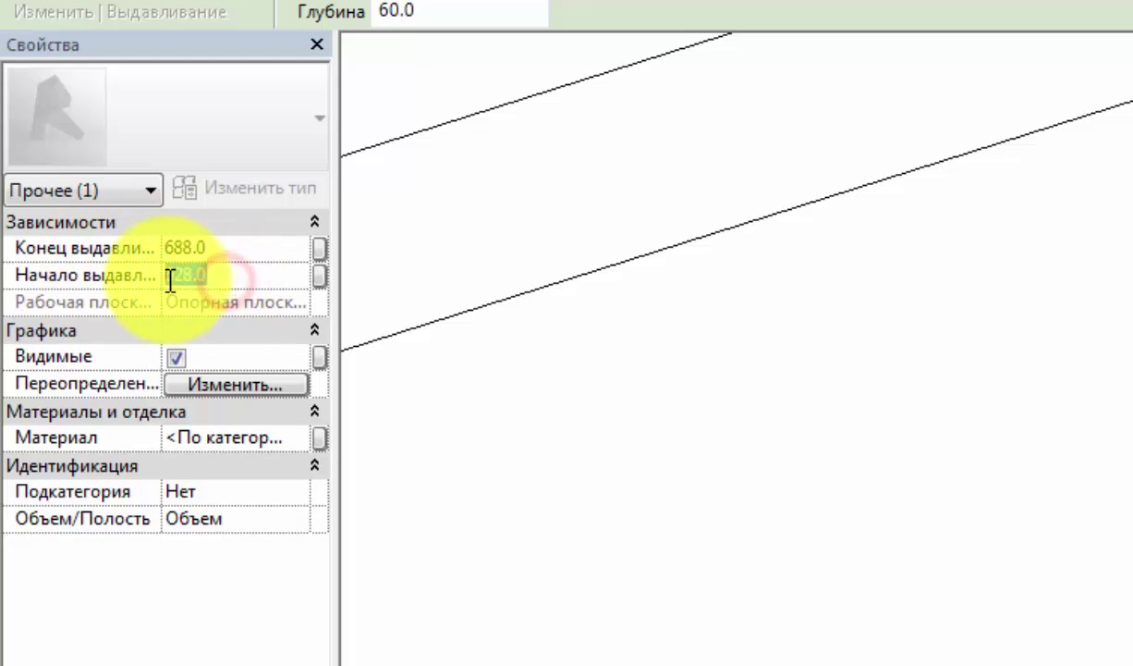
pyautogui.write('610')
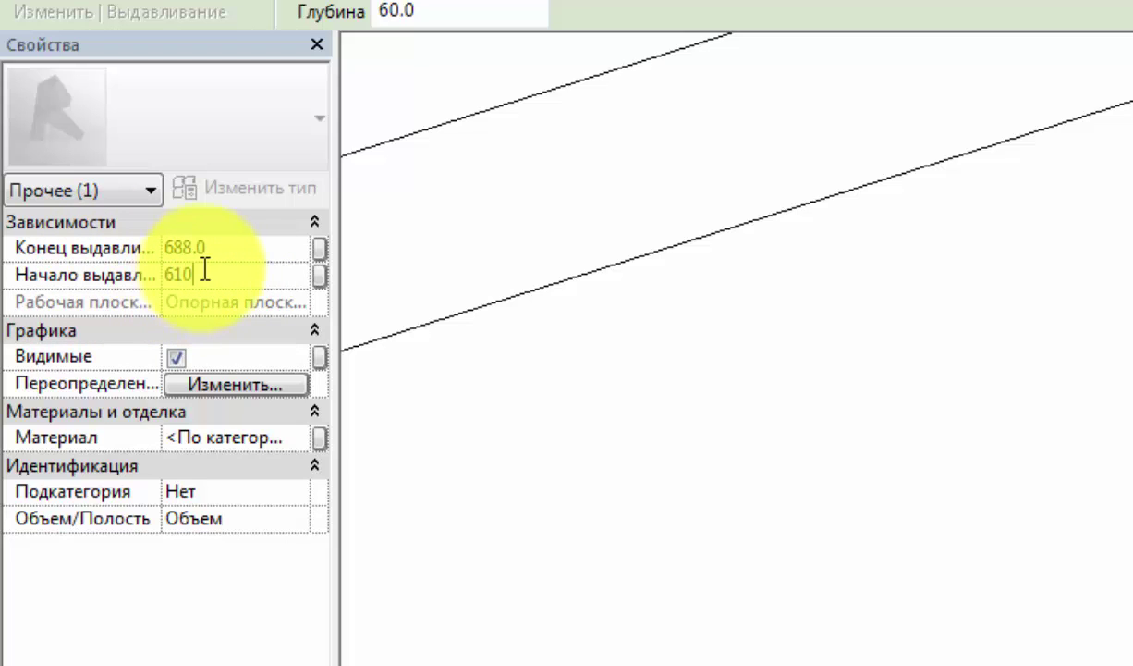
pyautogui.click(215, 249)
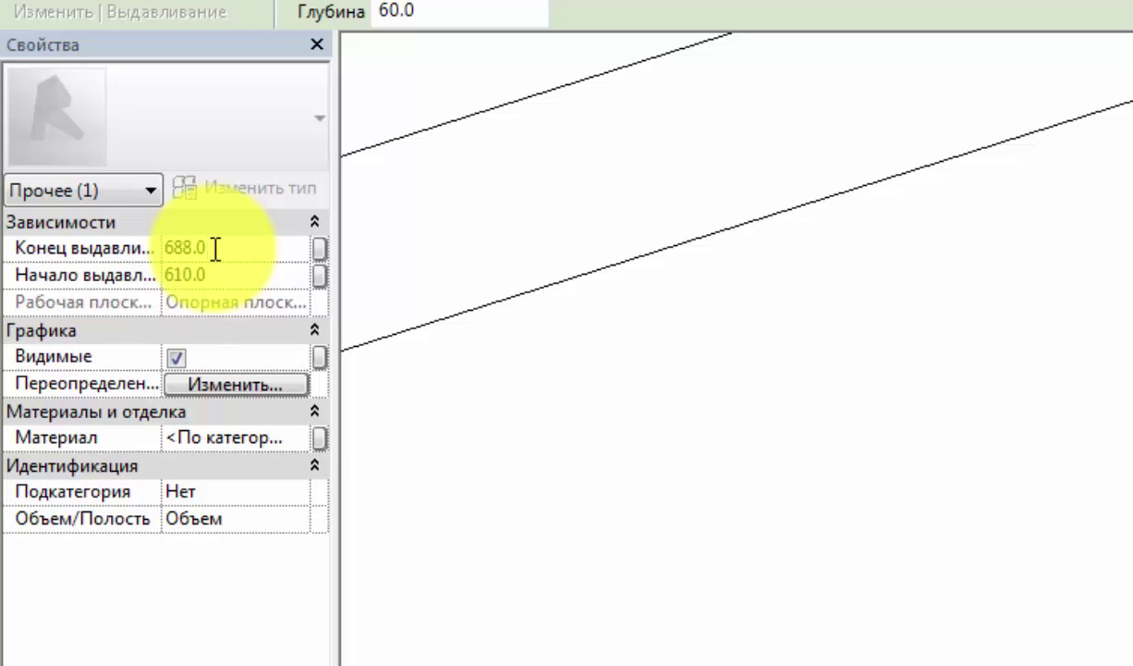
pyautogui.moveTo(209, 247); pyautogui.dragTo(181, 247)
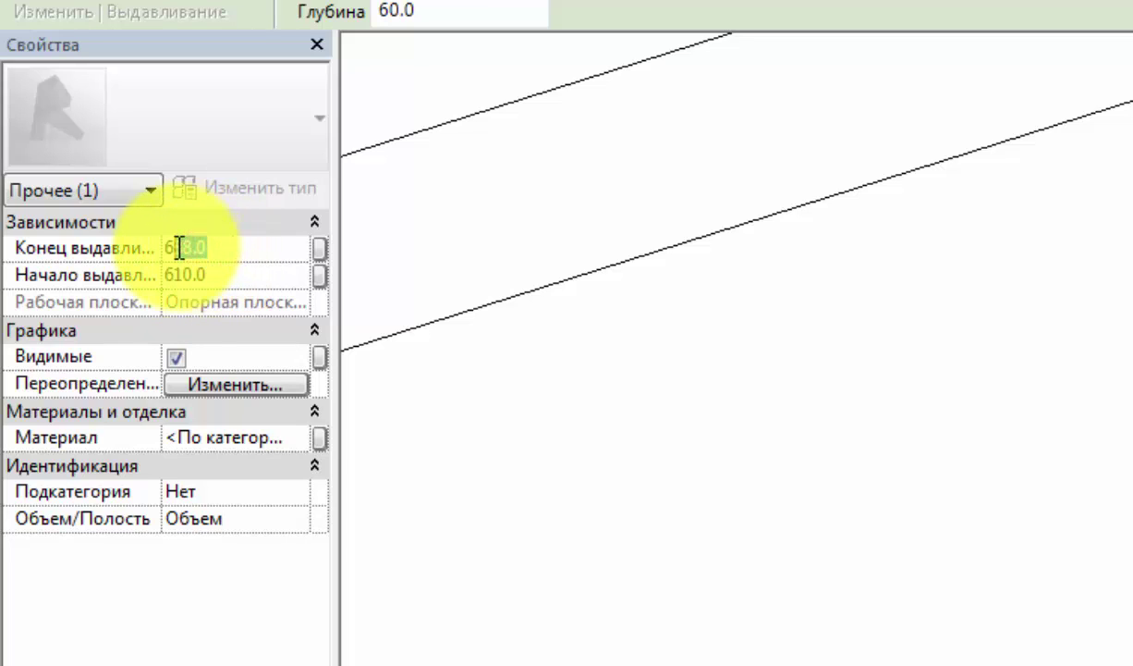
pyautogui.write('70')
pyautogui.press('Return')
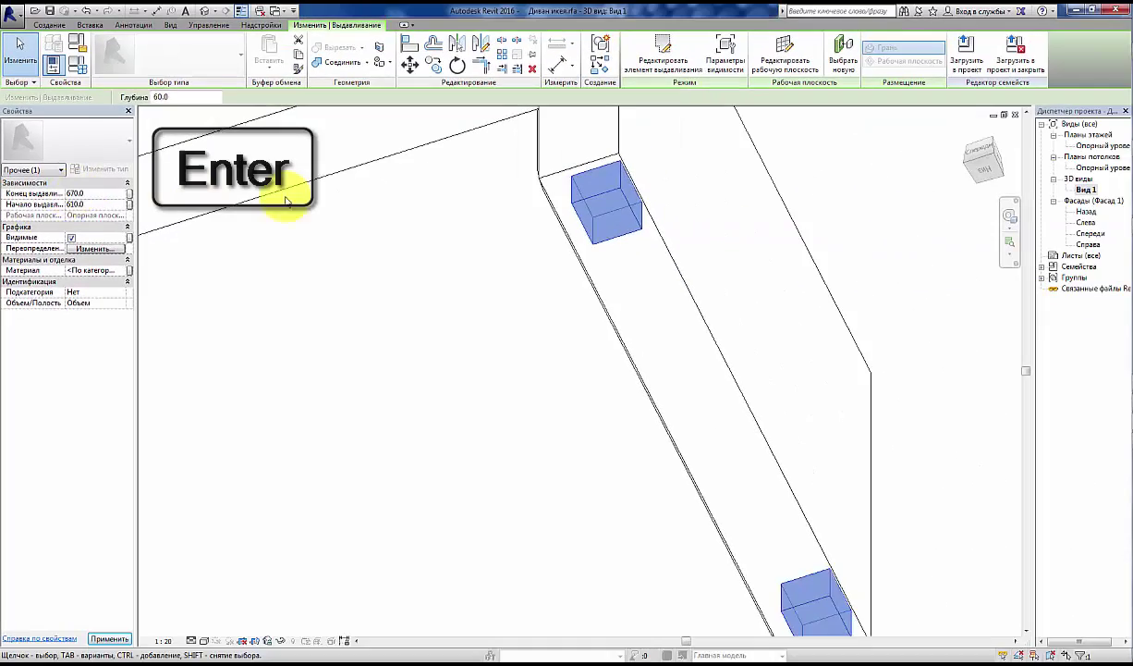
pyautogui.moveTo(817, 260)
pyautogui.keyDown('shift'); pyautogui.mouseDown(button='middle')
pyautogui.moveTo(753, 287)
pyautogui.moveTo(765, 209)
pyautogui.moveTo(759, 488)
pyautogui.moveTo(628, 457)
pyautogui.moveTo(690, 527)
pyautogui.mouseUp(button='middle'); pyautogui.keyUp('shift')
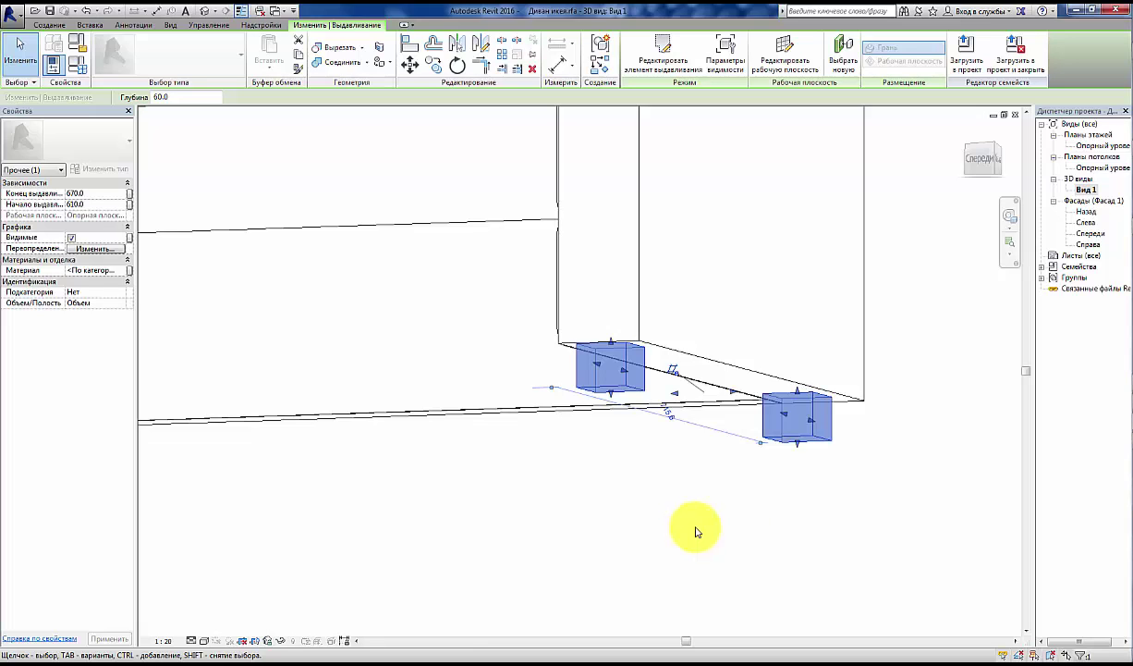
pyautogui.click(721, 464)
pyautogui.scroll(-3, 754, 490)
pyautogui.moveTo(749, 499)
pyautogui.keyDown('shift'); pyautogui.mouseDown(button='middle')
pyautogui.moveTo(594, 442)
pyautogui.moveTo(620, 541)
pyautogui.mouseUp(button='middle'); pyautogui.keyUp('shift')
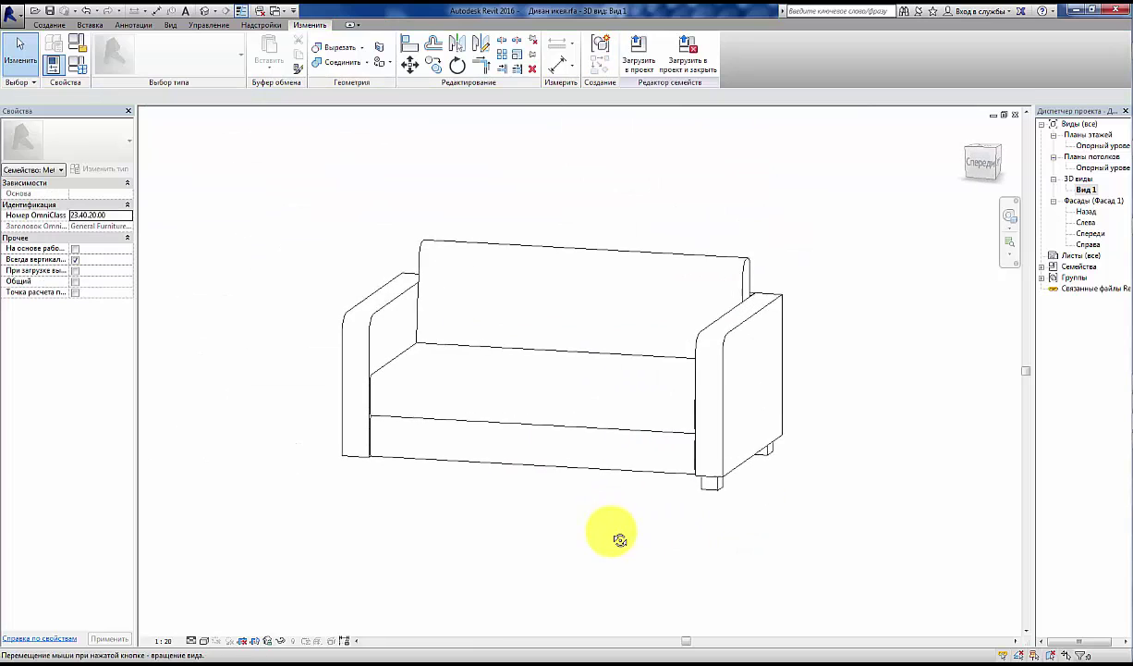
pyautogui.click(713, 484)
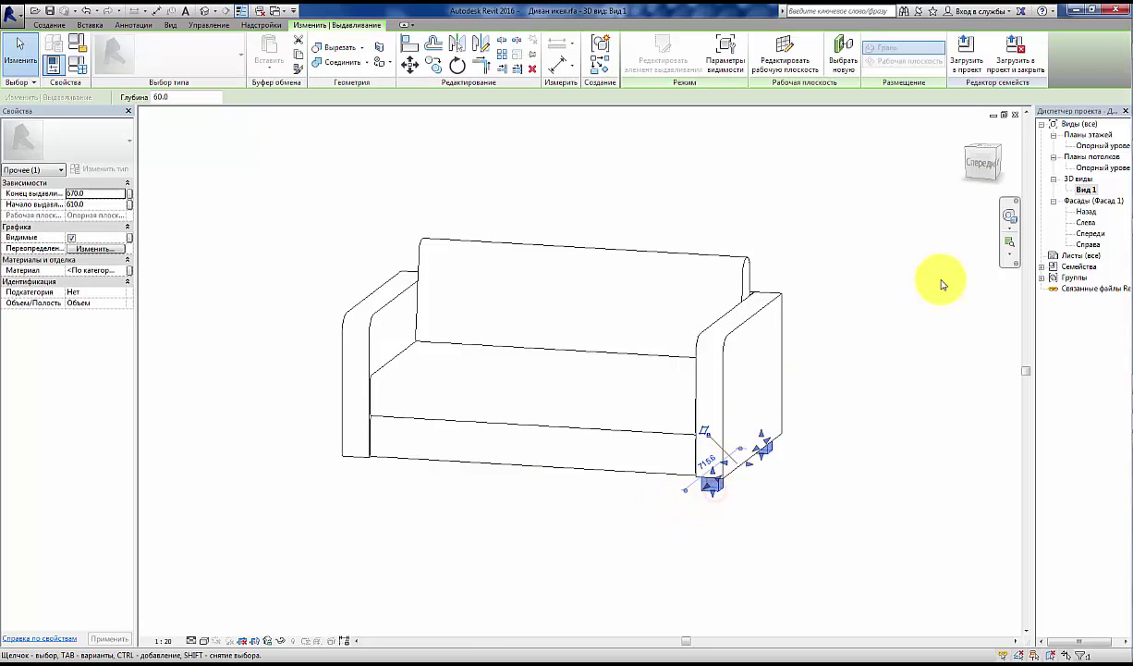
pyautogui.click(1079, 146)
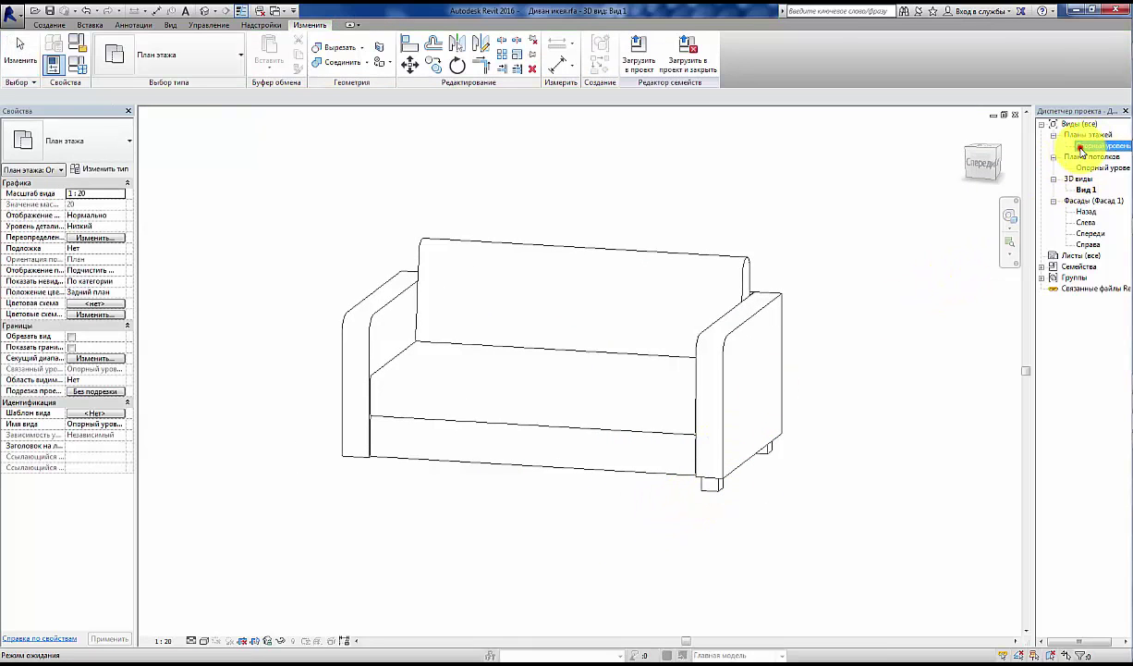
# Step: In the Опорный уровень plan, copy the leg extrusion 820 downward
pyautogui.doubleClick(1080, 146)
pyautogui.click(786, 285)
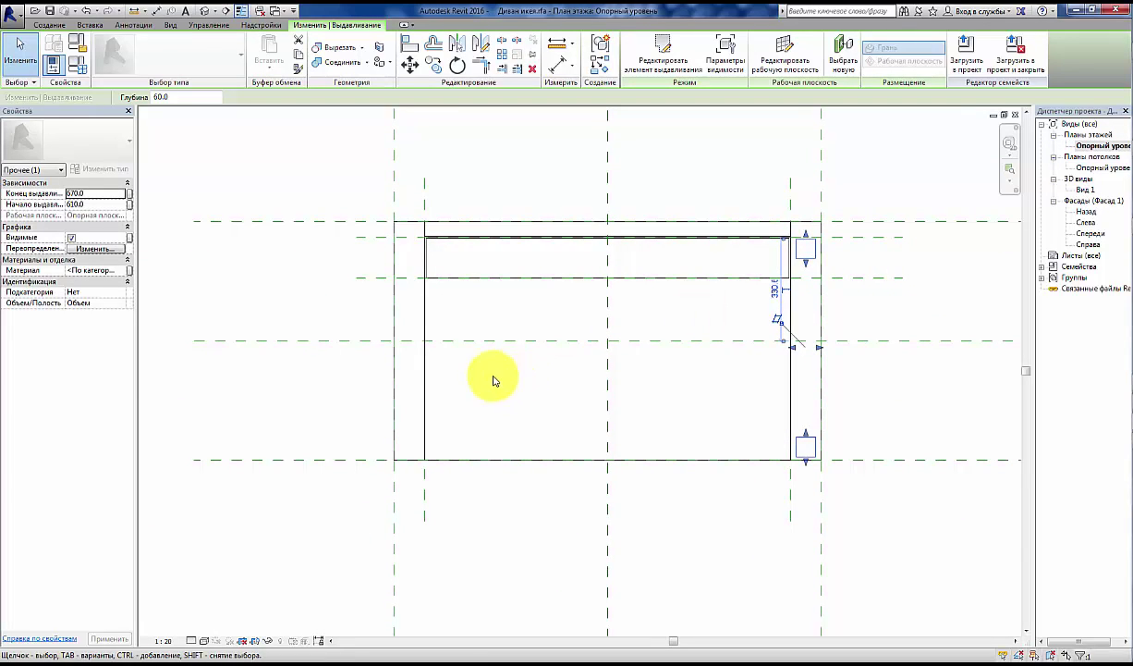
pyautogui.click(428, 67)
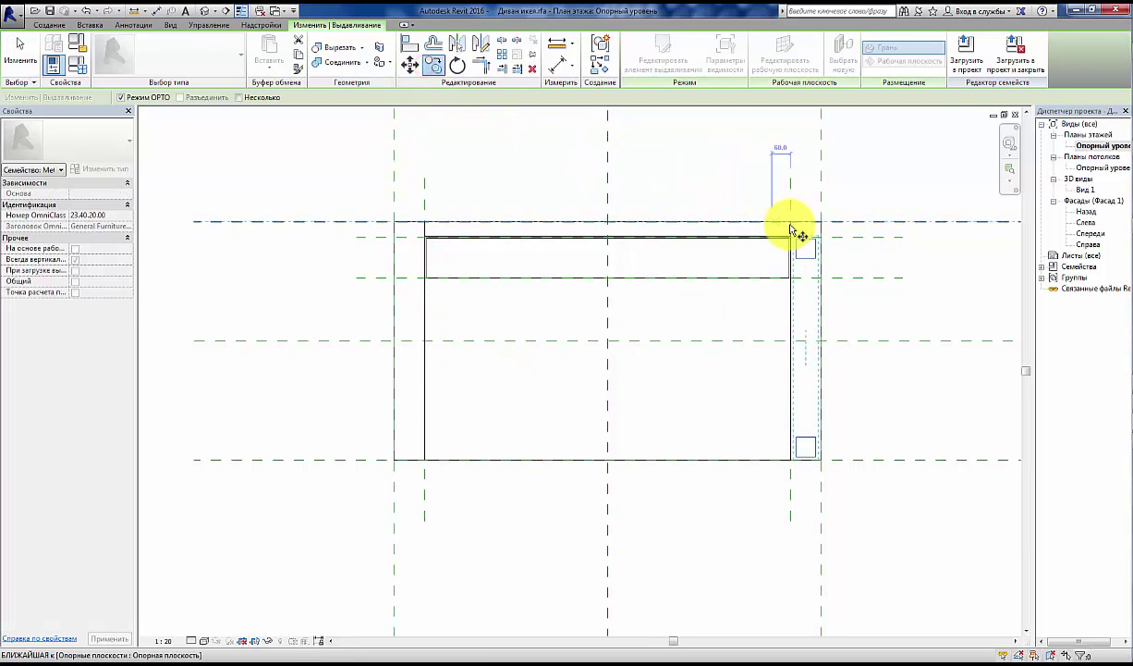
pyautogui.click(815, 243)
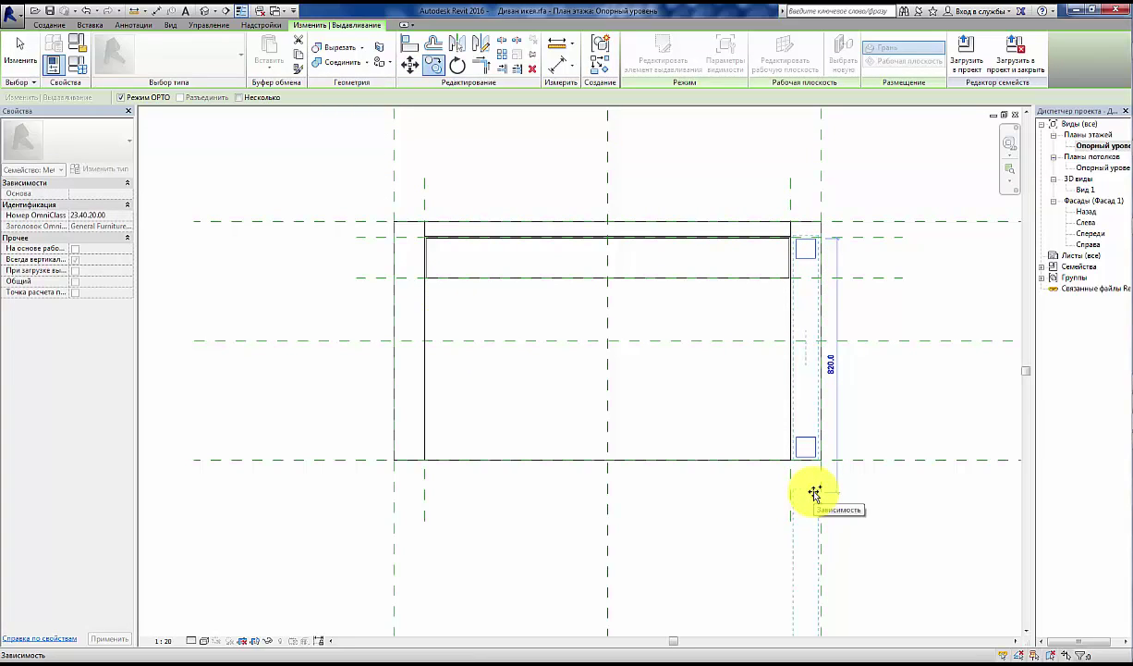
pyautogui.click(805, 488)
pyautogui.moveTo(860, 506); pyautogui.dragTo(851, 384, button='middle')
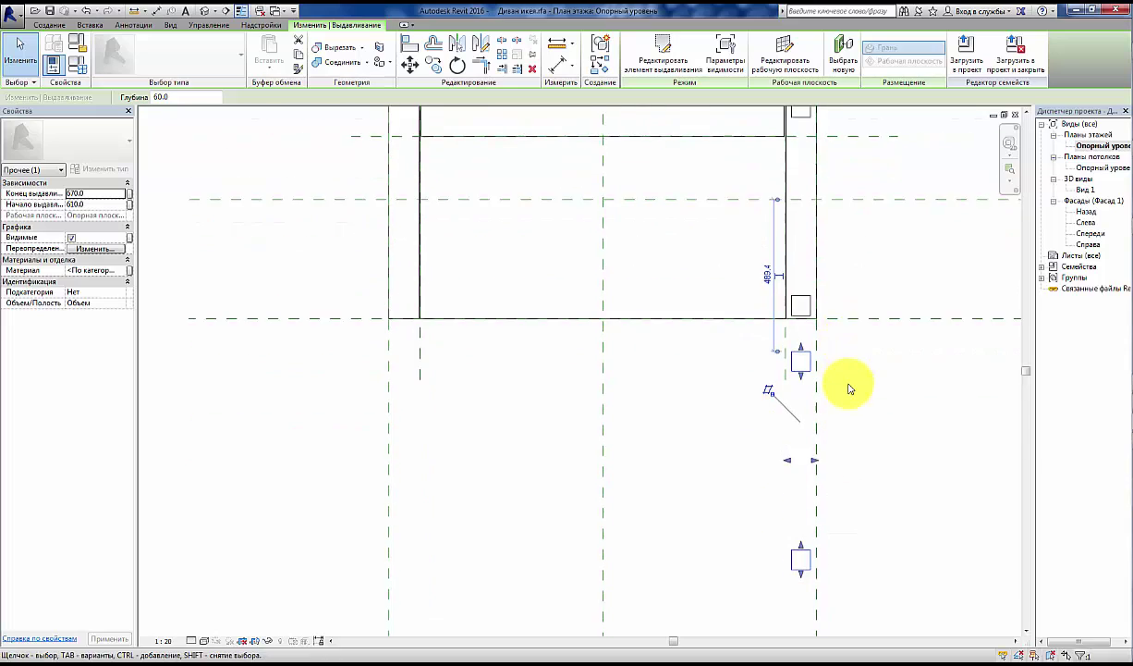
pyautogui.scroll(-2, 850, 385)
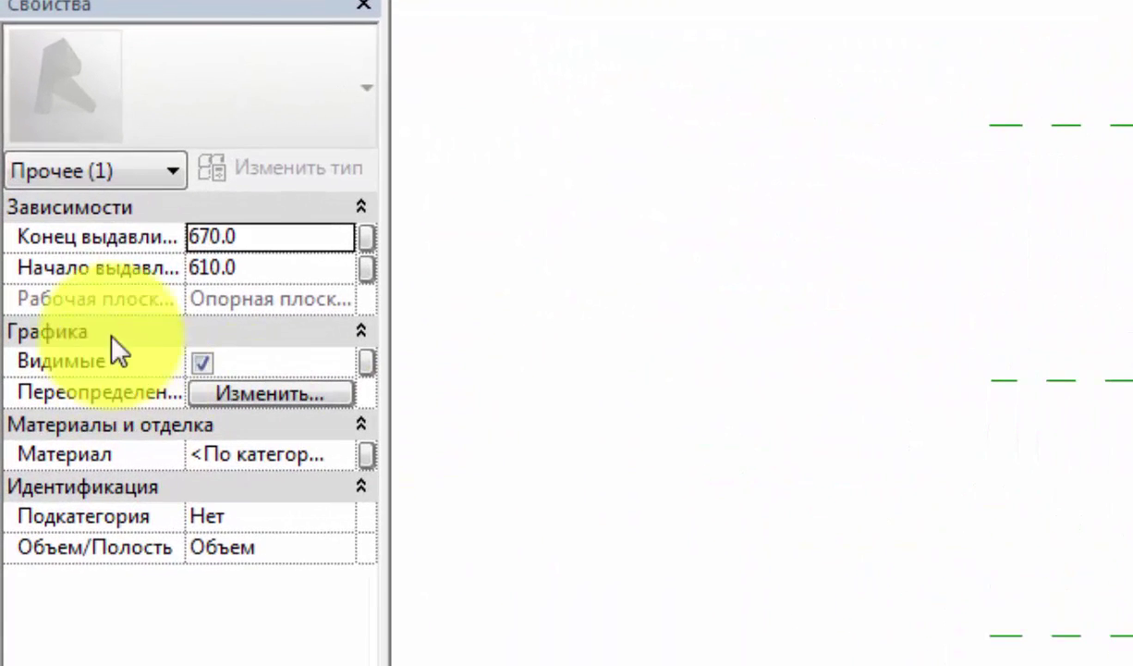
# Step: Set the copy's extrusion end and start to -670 and -610
pyautogui.click(190, 240)
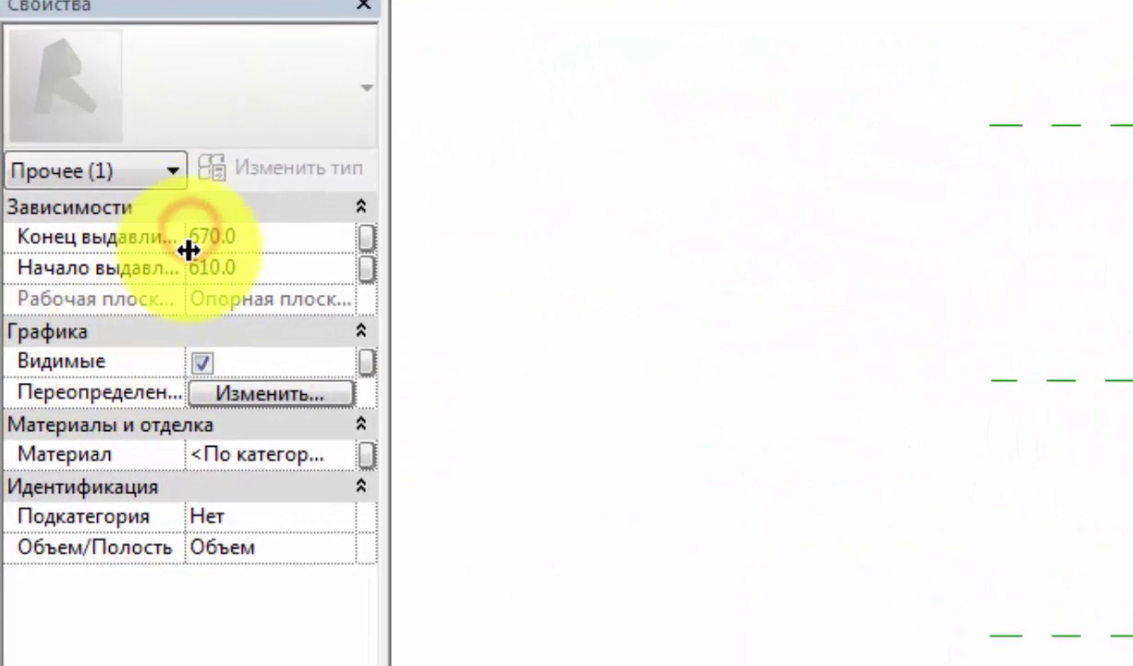
pyautogui.write('-')
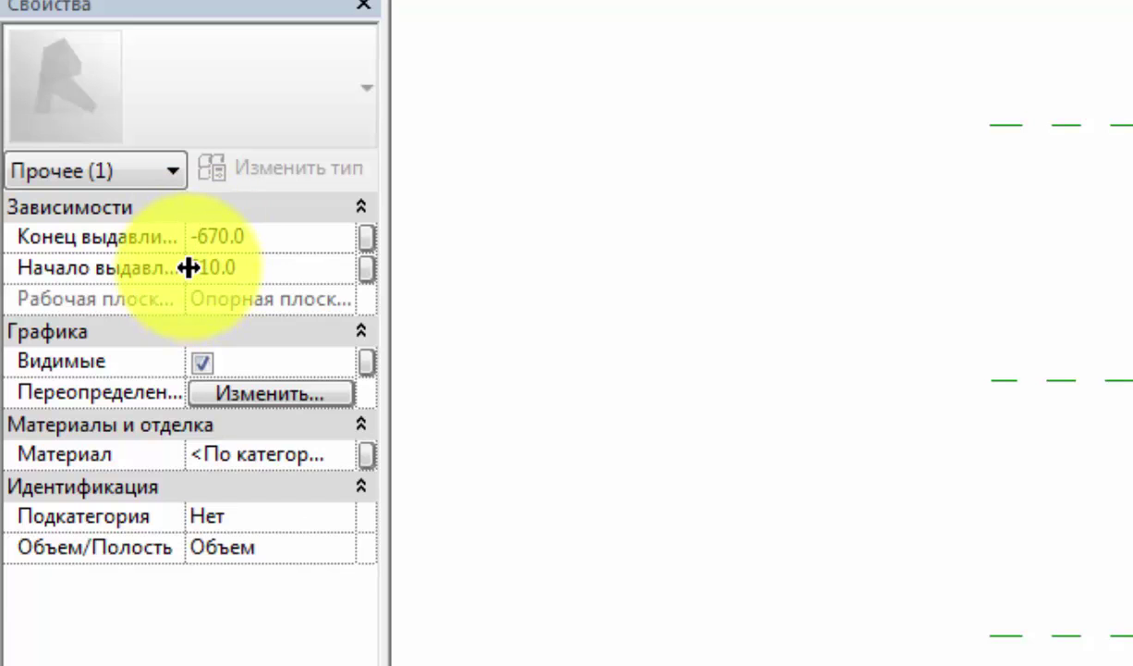
pyautogui.click(190, 267)
pyautogui.write('-')
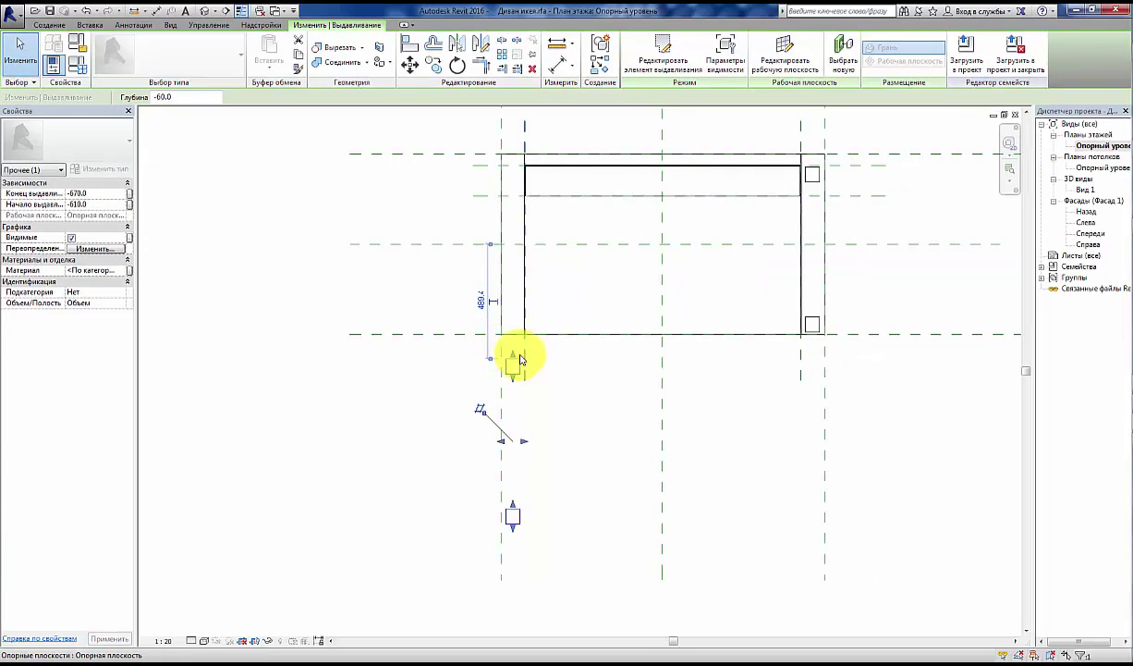
# Step: Move the copied legs 800 to sit under the left arm
pyautogui.click(409, 65)
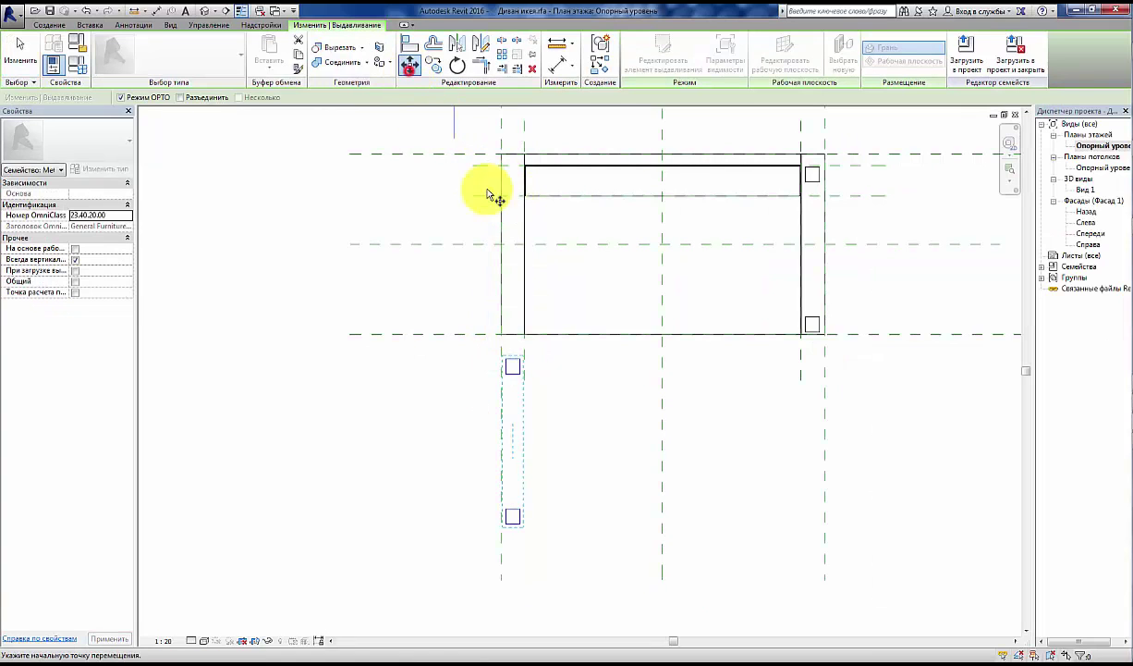
pyautogui.click(521, 363)
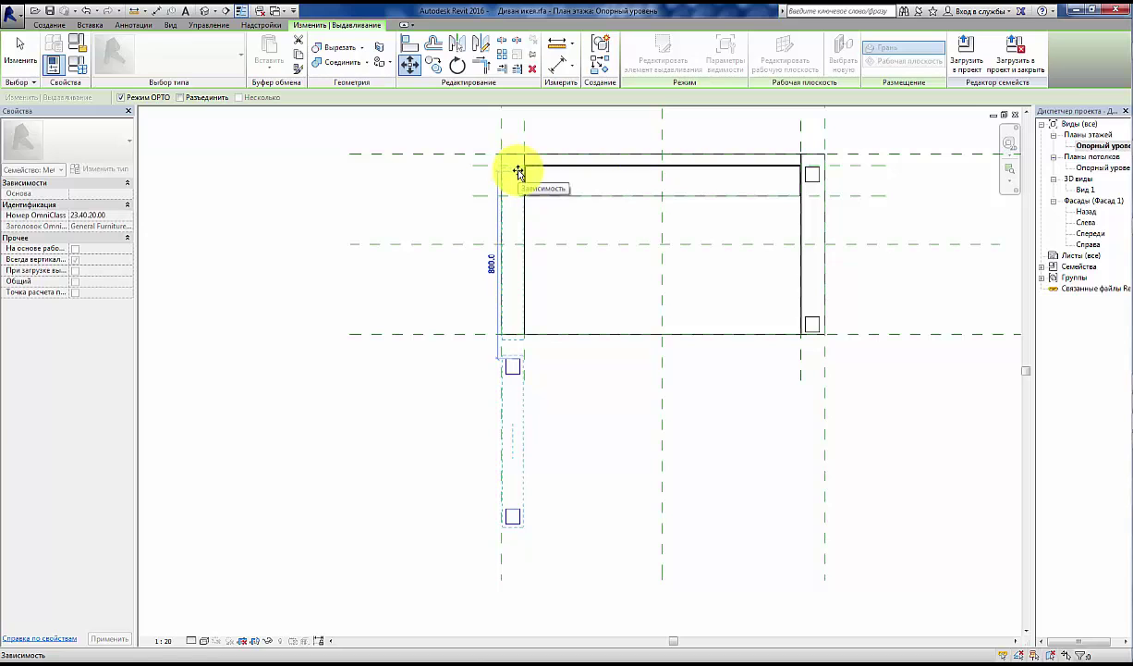
pyautogui.click(519, 170)
pyautogui.scroll(4, 539, 213)
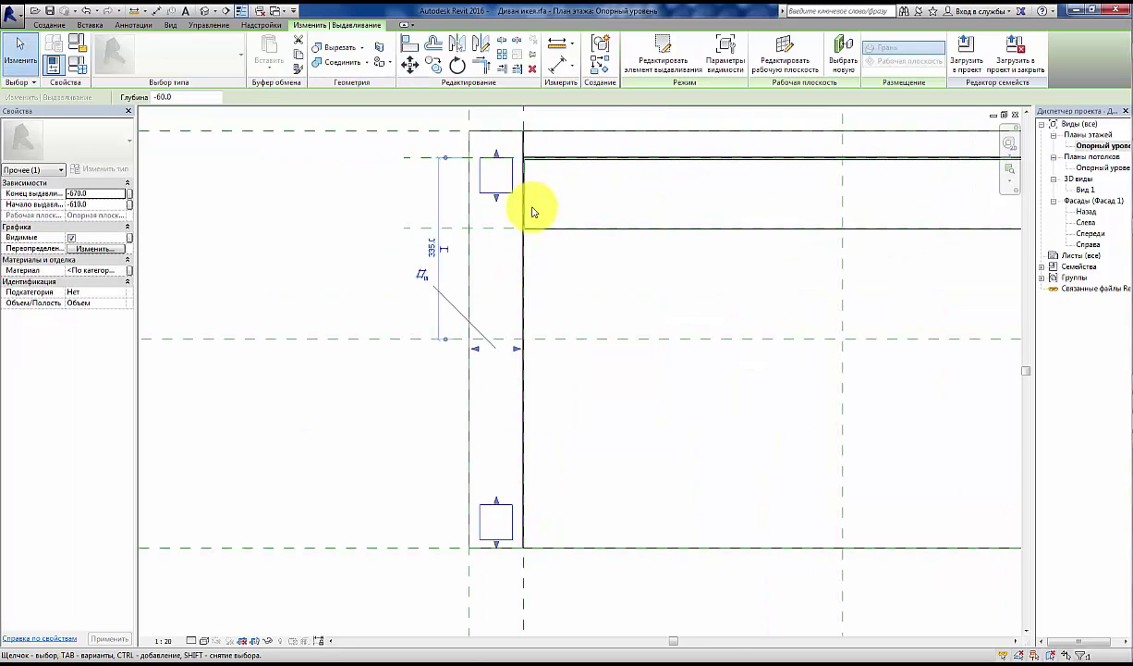
pyautogui.moveTo(534, 210)
pyautogui.mouseDown(button='middle')
pyautogui.moveTo(418, 307)
pyautogui.moveTo(405, 347)
pyautogui.mouseUp(button='middle')
pyautogui.scroll(-2, 417, 307)
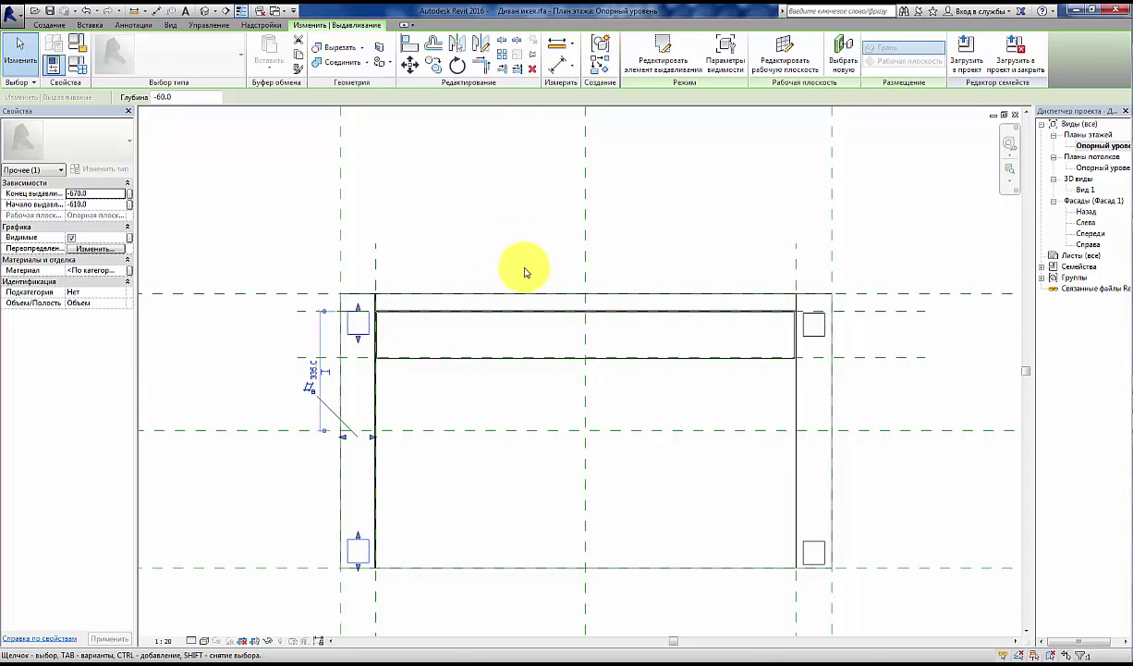
pyautogui.scroll(1, 519, 265)
pyautogui.click(668, 210)
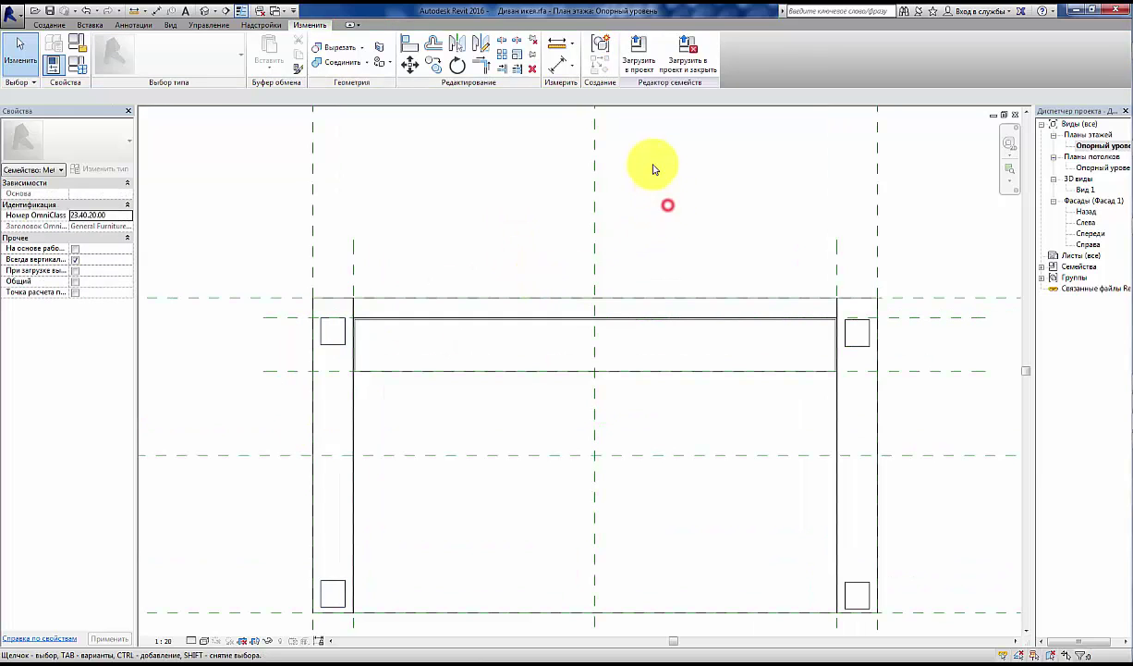
pyautogui.click(46, 24)
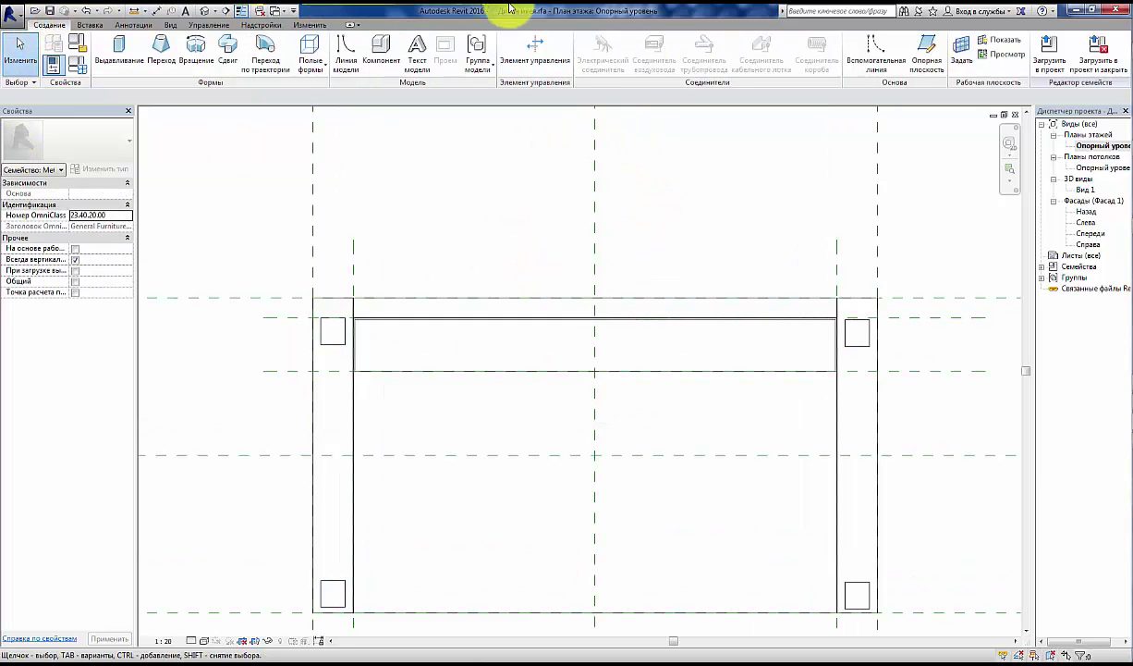
# Step: Draw a horizontal reference line across the back of the sofa plan
pyautogui.click(872, 46)
pyautogui.scroll(2, 856, 336)
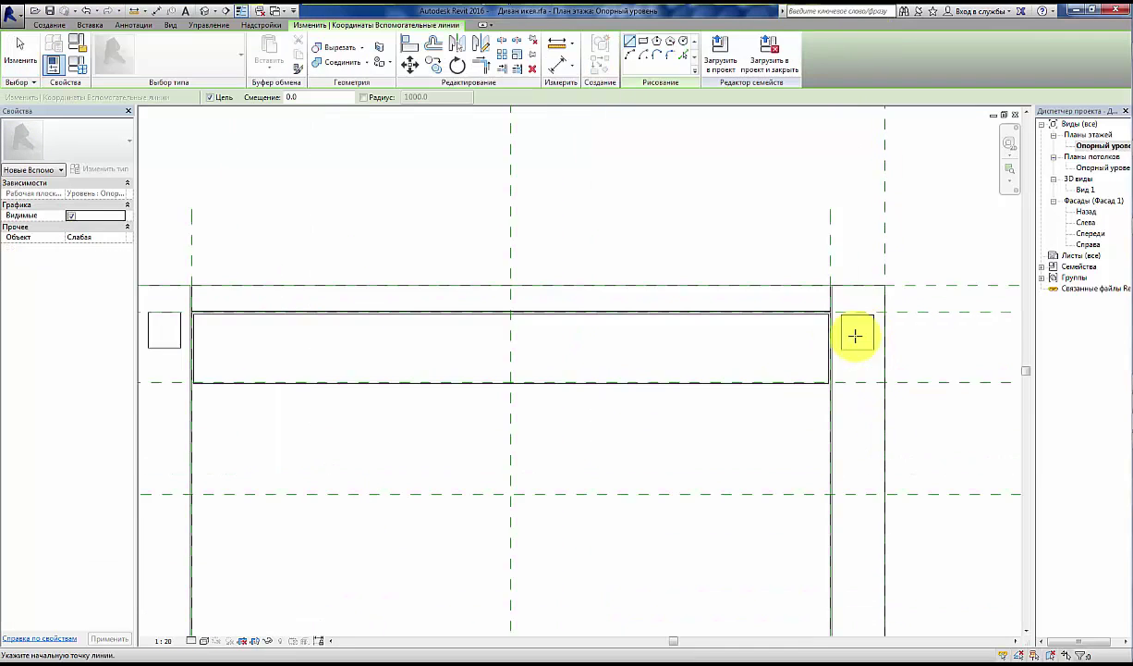
pyautogui.click(866, 319)
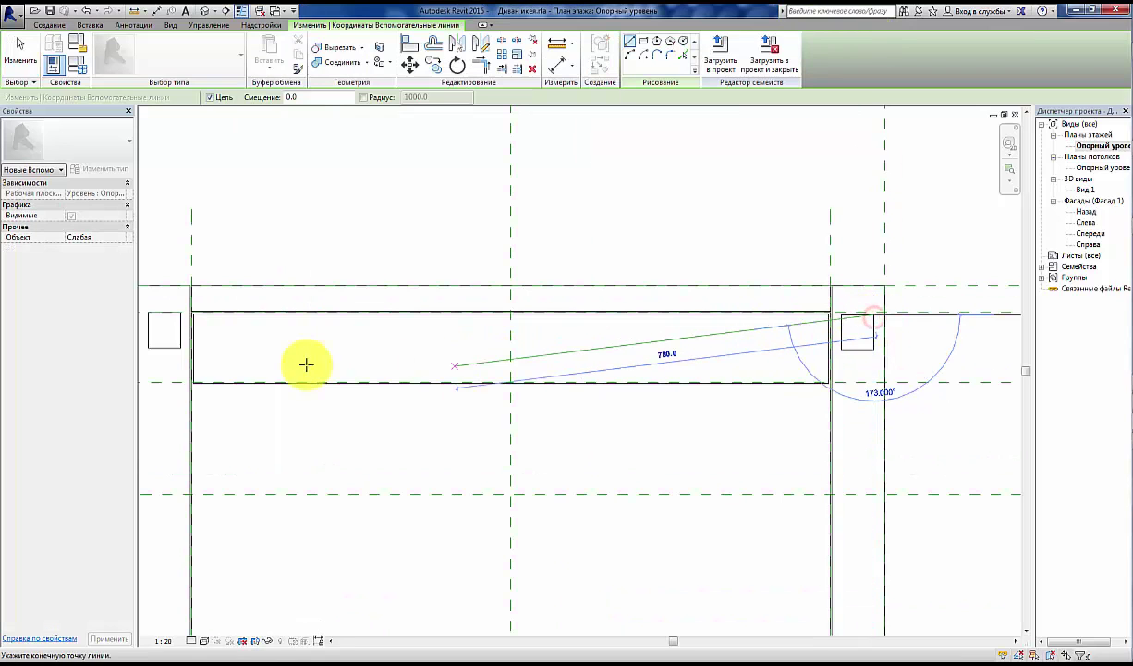
pyautogui.moveTo(346, 358); pyautogui.dragTo(444, 328, button='middle')
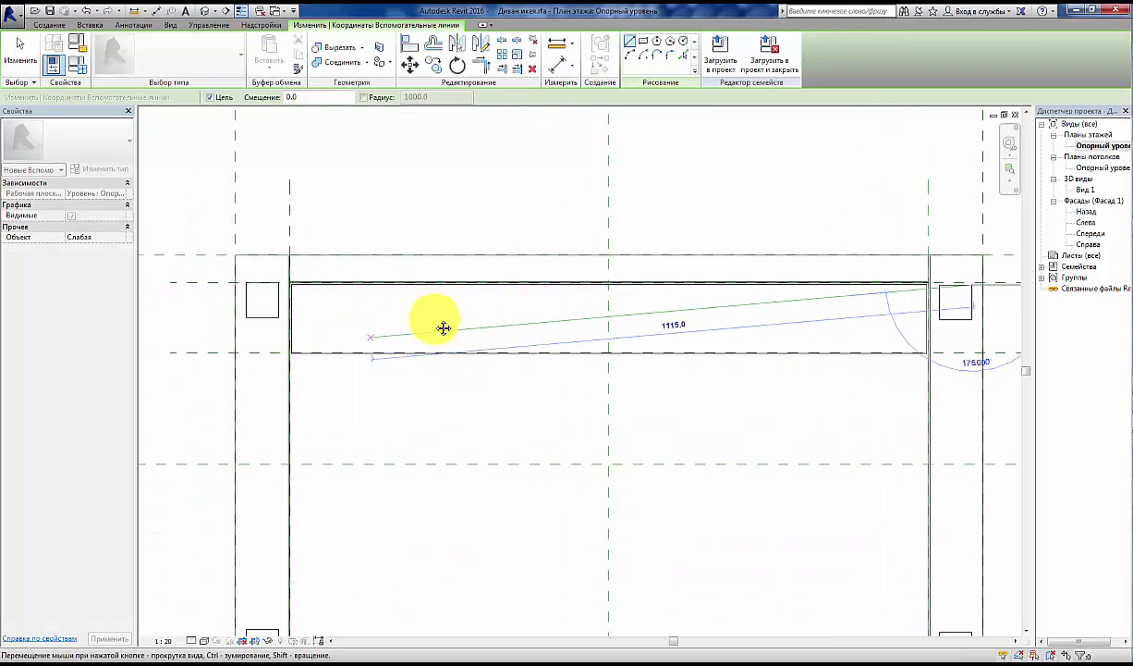
pyautogui.click(236, 256)
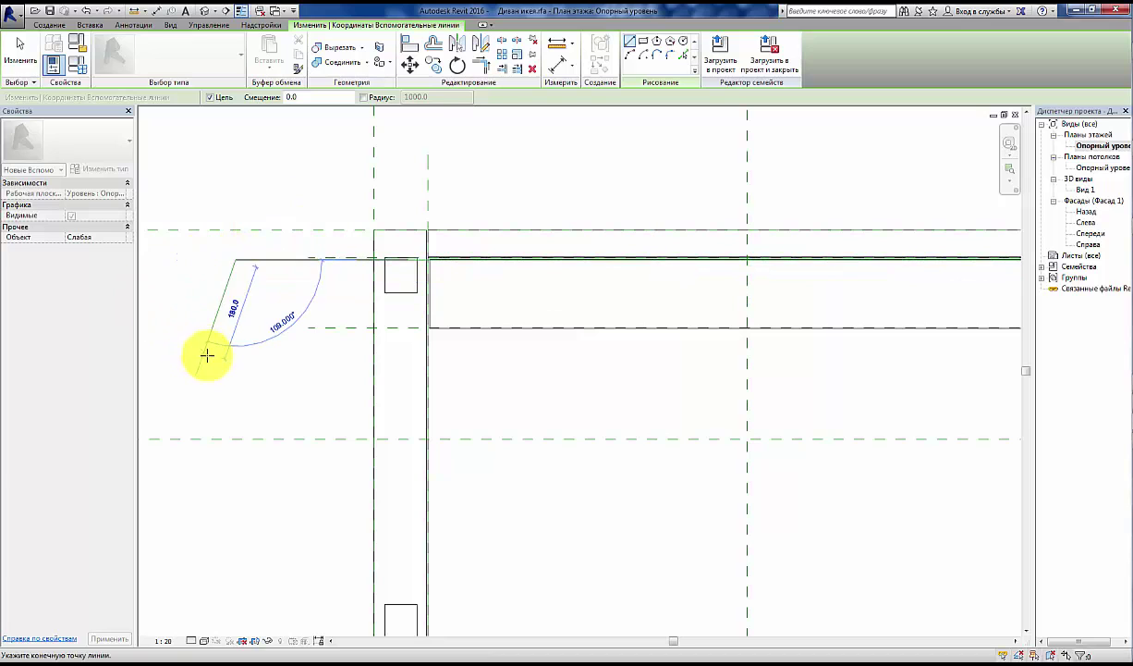
pyautogui.press('Escape')
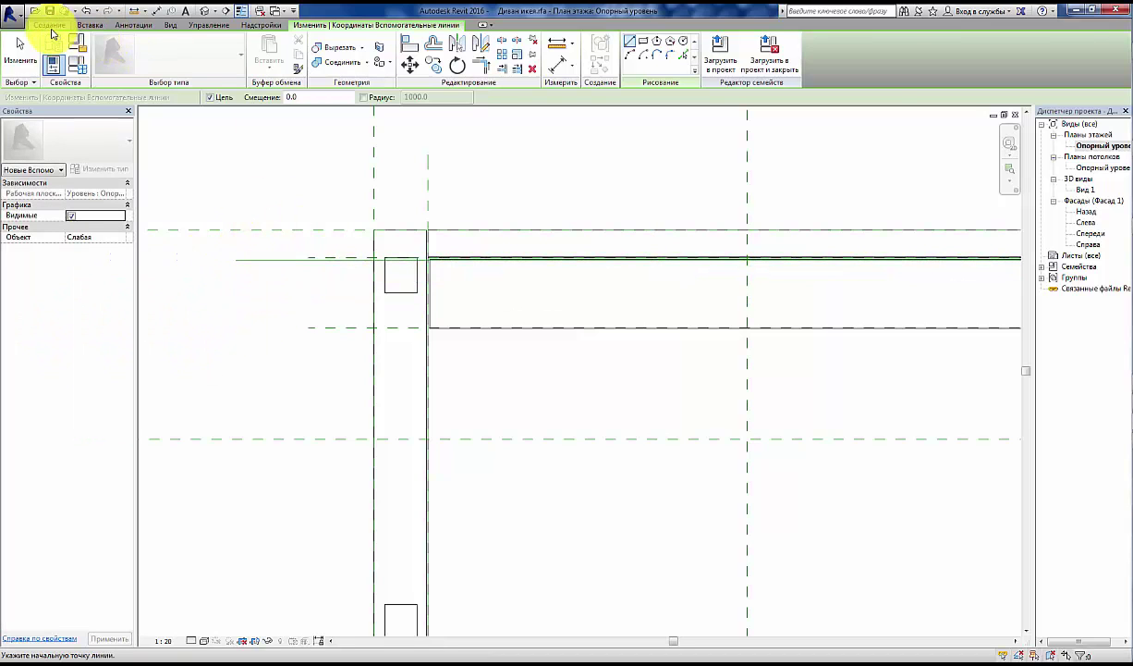
pyautogui.click(52, 28)
pyautogui.click(21, 50)
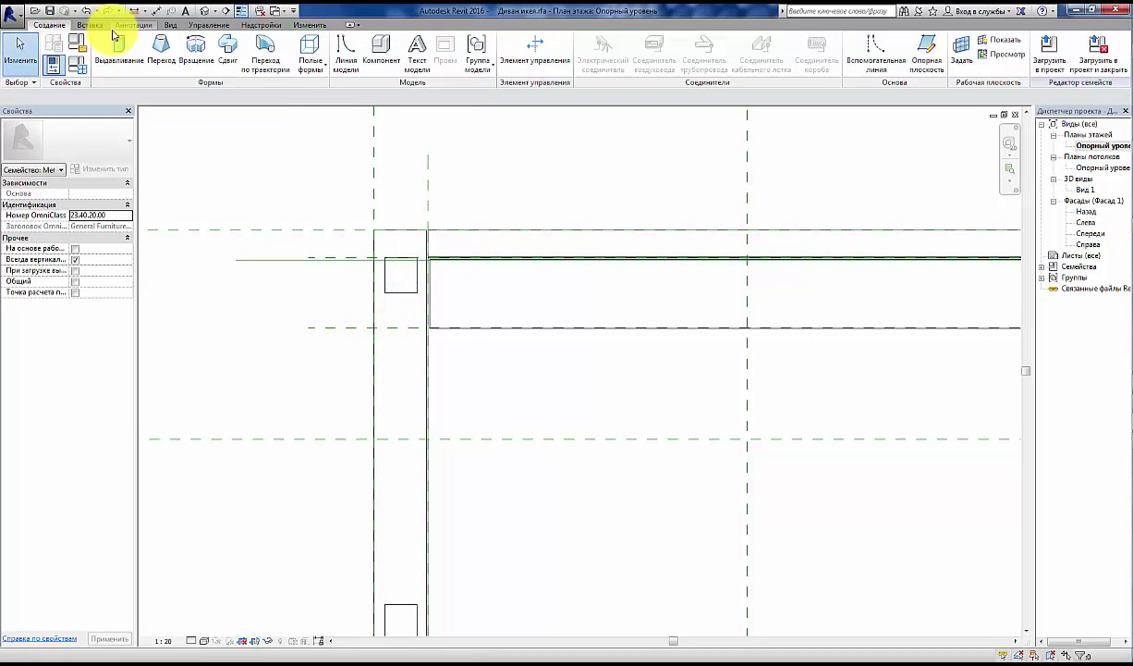
# Step: Run Move on the left leg extrusion to align it with the sofa outline
pyautogui.click(400, 294)
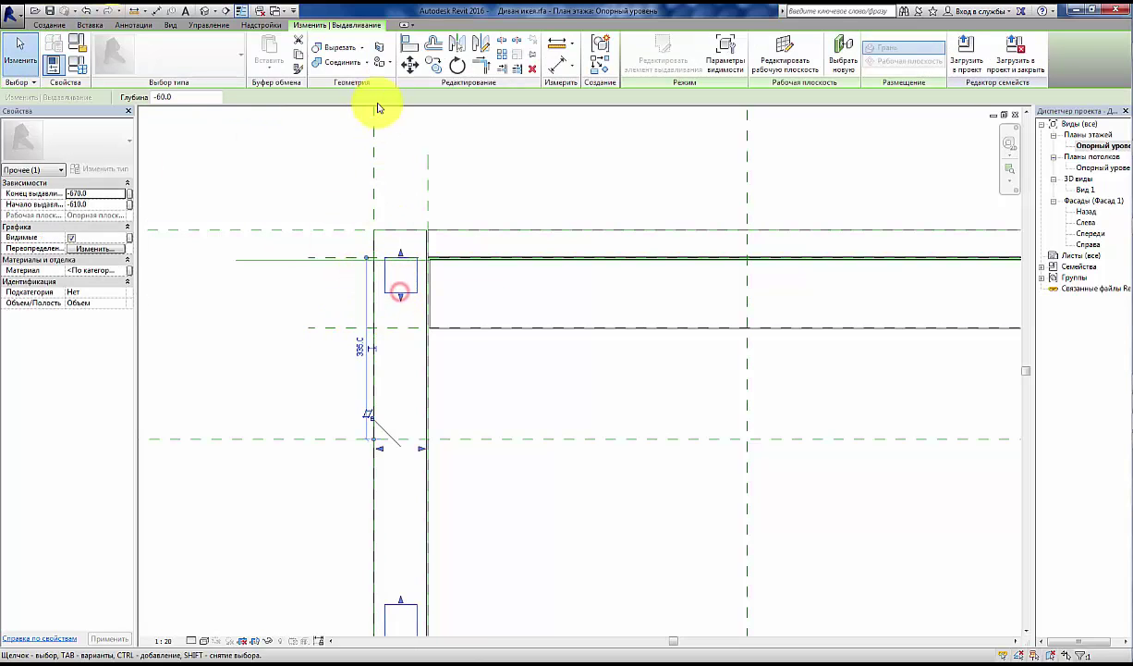
pyautogui.click(409, 63)
pyautogui.scroll(3, 410, 268)
pyautogui.scroll(2, 410, 259)
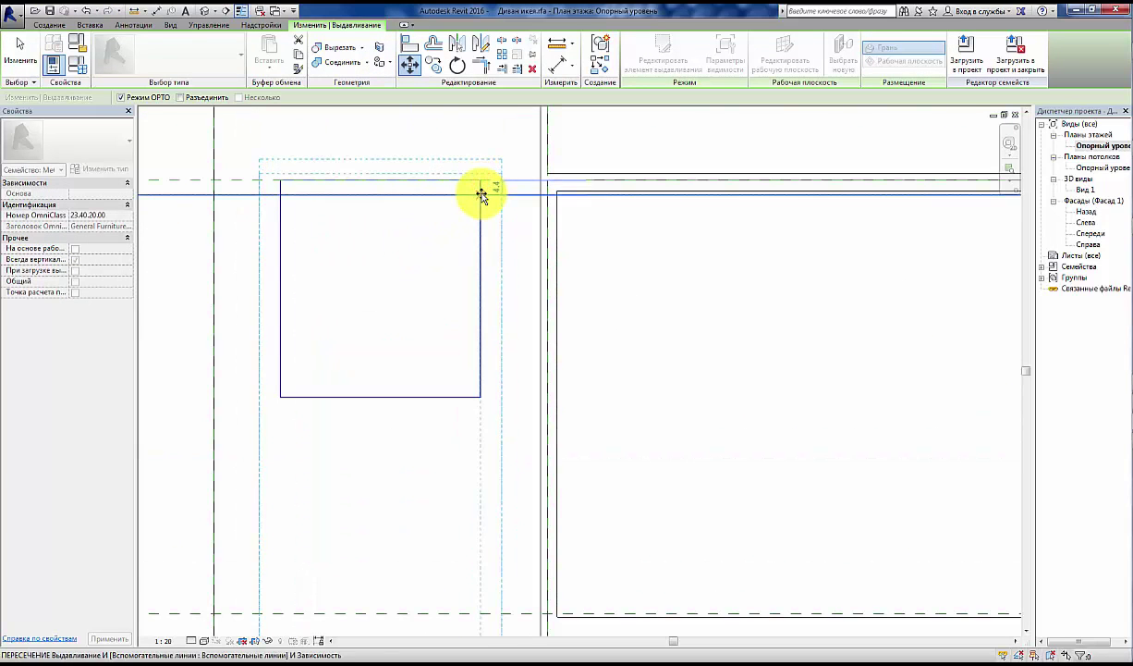
pyautogui.click(480, 185)
pyautogui.scroll(-2, 481, 277)
pyautogui.scroll(-2, 481, 311)
pyautogui.click(326, 381)
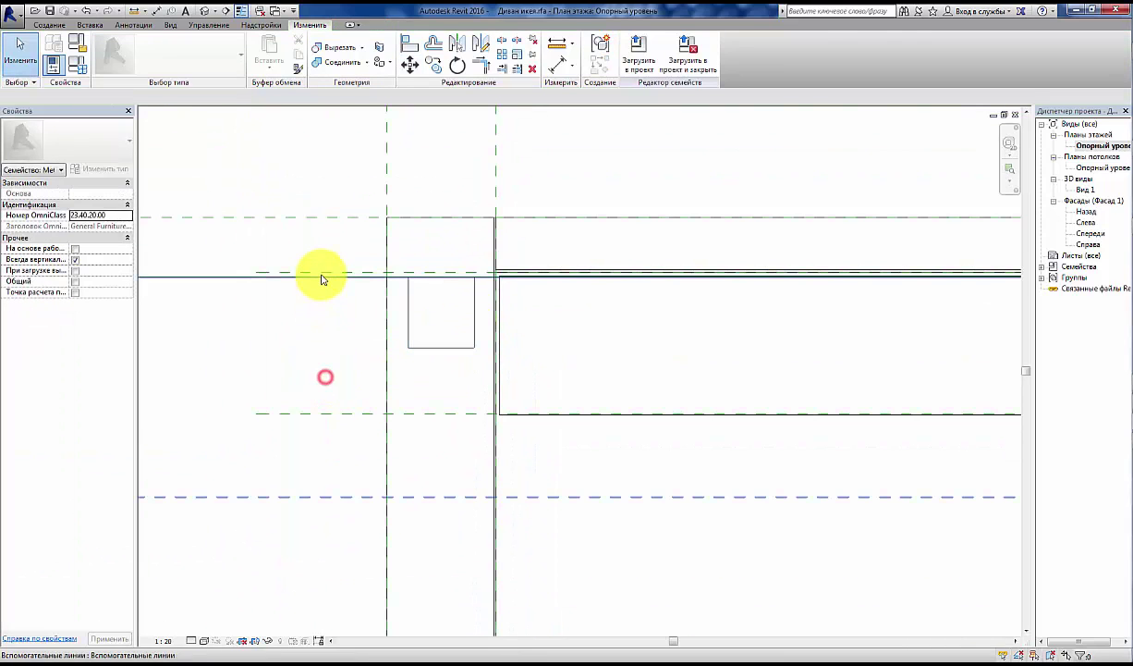
# Step: Select the long reference line to check its 1615 length
pyautogui.click(323, 279)
pyautogui.click(322, 357)
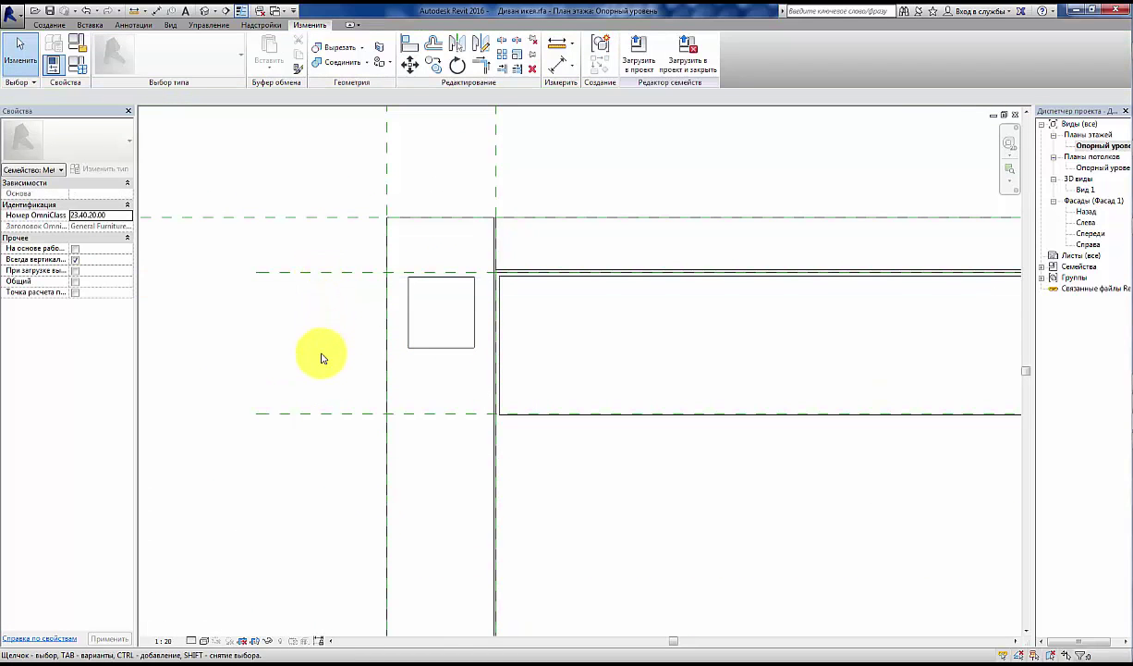
pyautogui.scroll(-5, 319, 365)
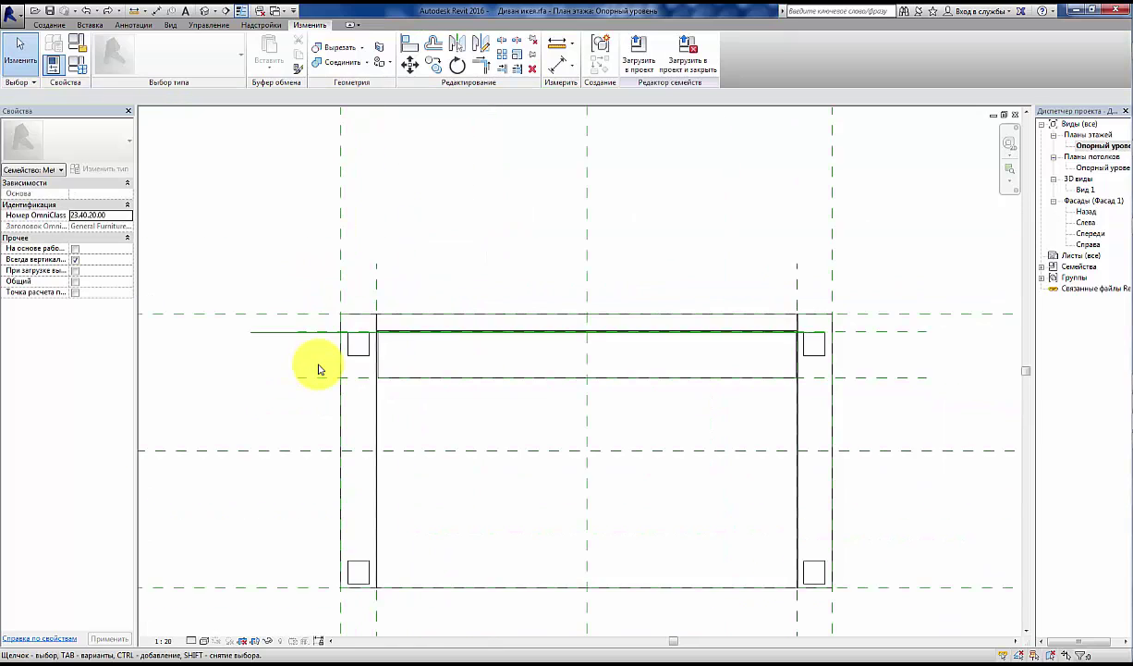
pyautogui.click(273, 333)
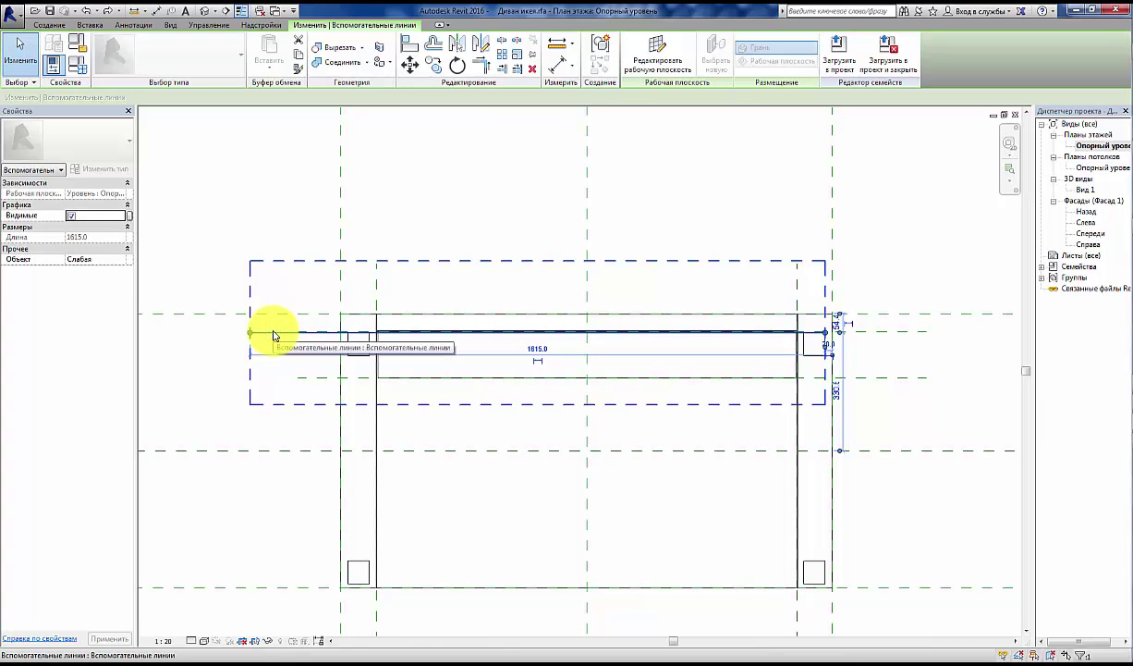
pyautogui.click(268, 392)
pyautogui.scroll(-2, 277, 398)
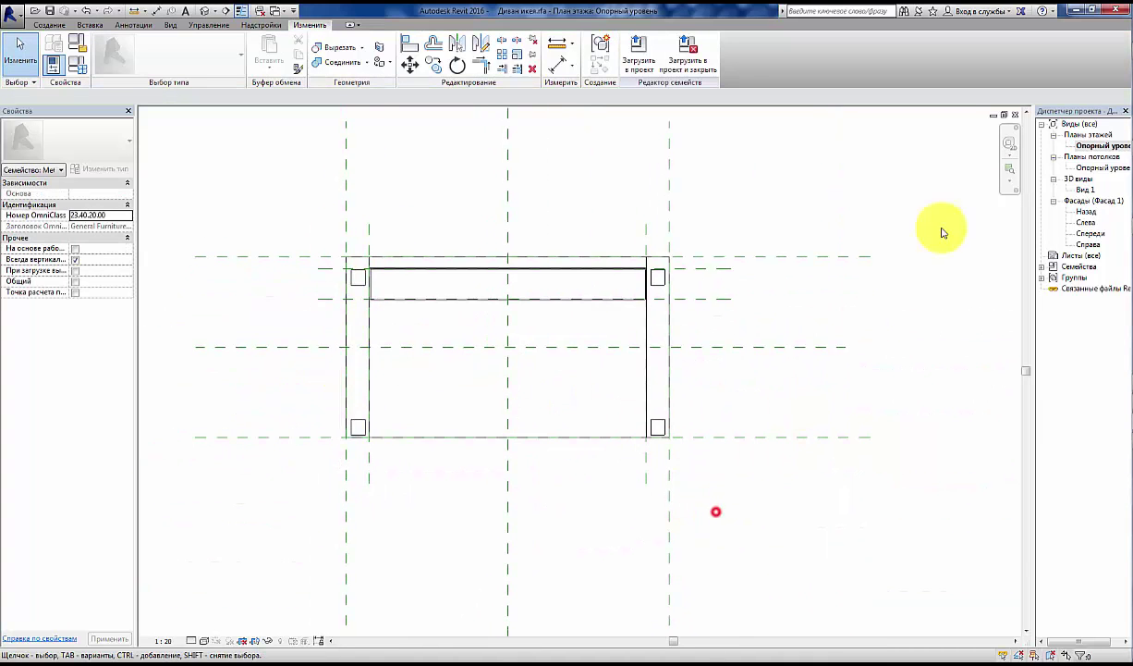
# Step: Open 3D view Вид 1, orbit it, and set the visual style to Тонированный
pyautogui.doubleClick(1085, 190)
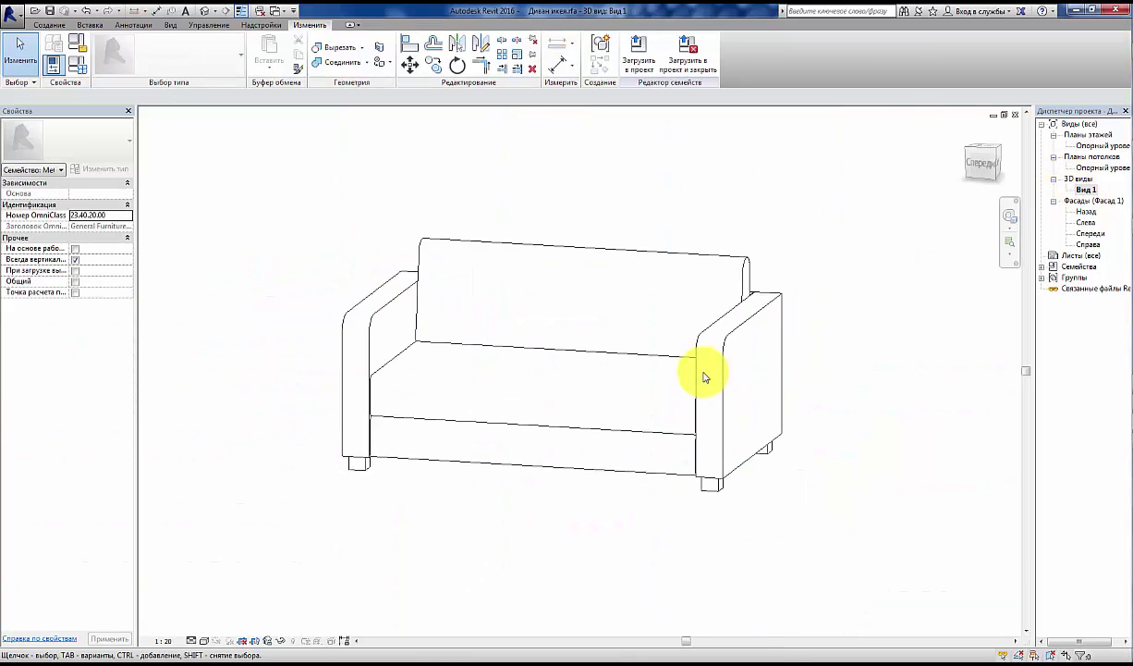
pyautogui.moveTo(705, 374)
pyautogui.keyDown('shift'); pyautogui.mouseDown(button='middle')
pyautogui.moveTo(837, 435)
pyautogui.moveTo(673, 457)
pyautogui.moveTo(612, 281)
pyautogui.moveTo(731, 509)
pyautogui.moveTo(785, 522)
pyautogui.mouseUp(button='middle'); pyautogui.keyUp('shift')
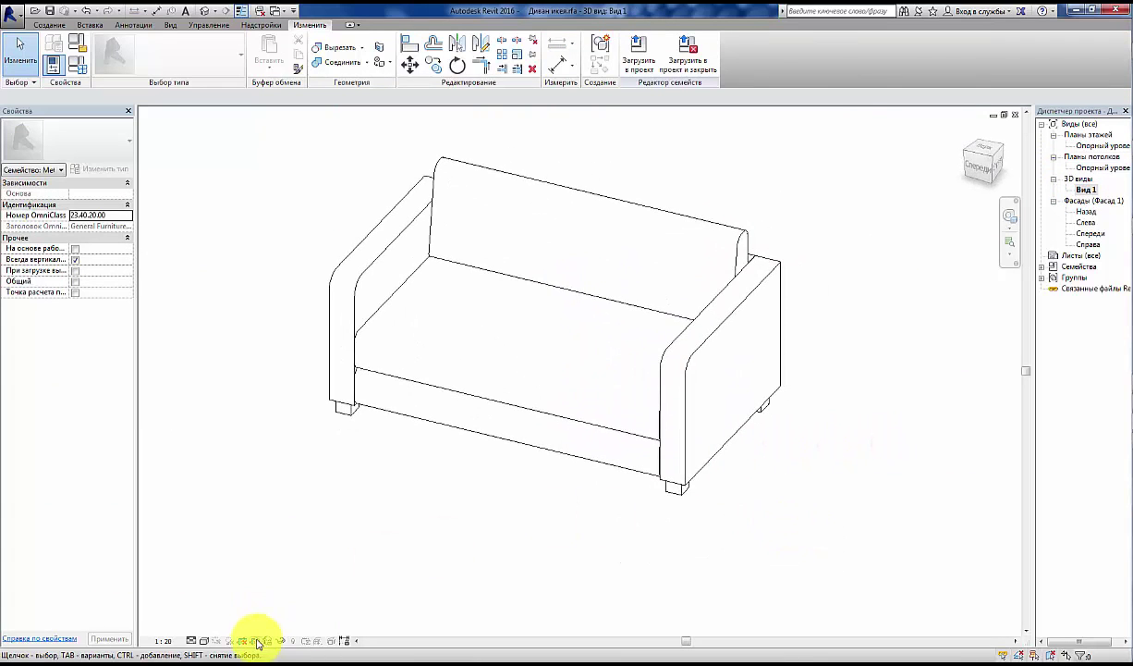
pyautogui.click(203, 640)
pyautogui.click(193, 641)
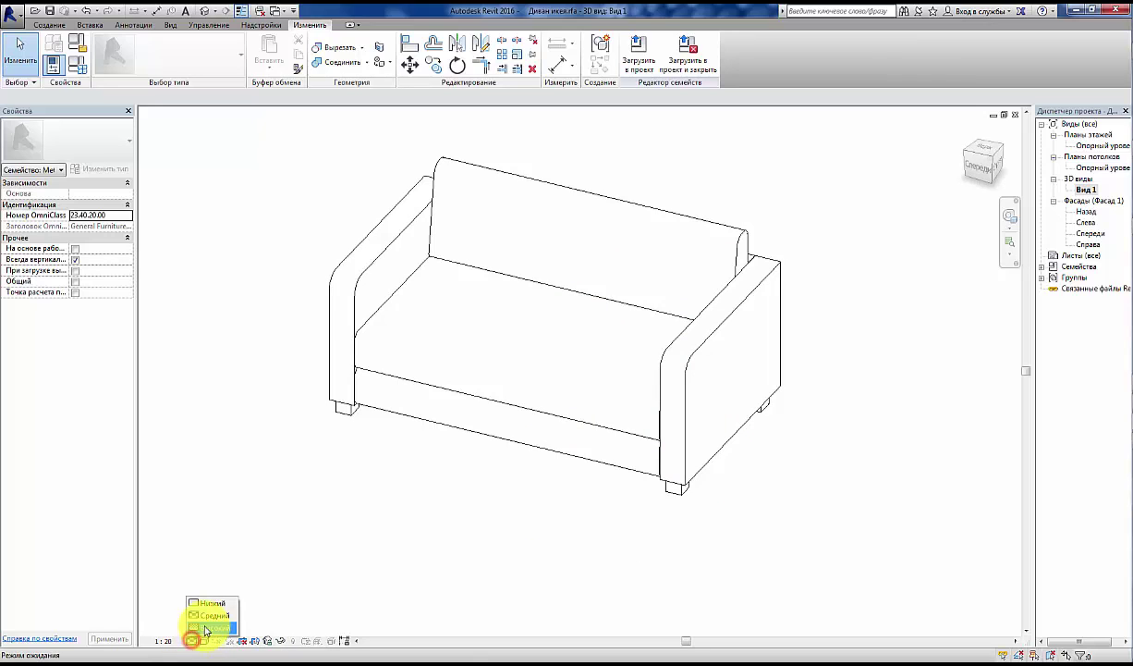
pyautogui.click(197, 627)
pyautogui.click(206, 641)
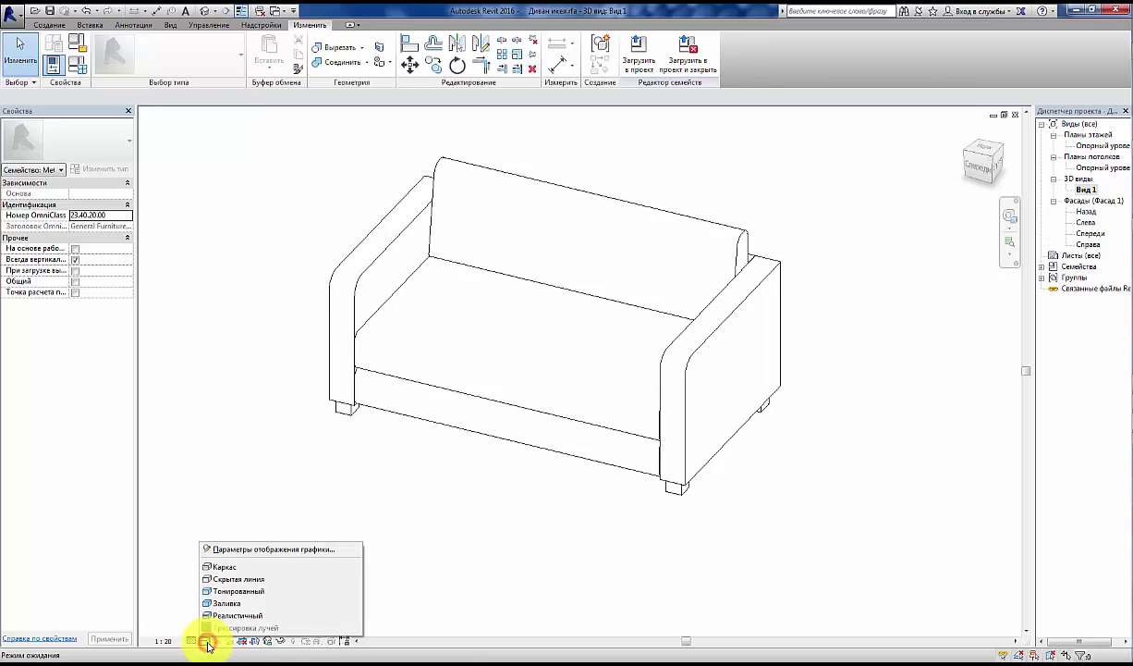
pyautogui.click(228, 592)
# Step: Zoom the shaded sofa and briefly select the backrest extrusion to inspect it
pyautogui.scroll(-1, 571, 510)
pyautogui.scroll(-1, 550, 532)
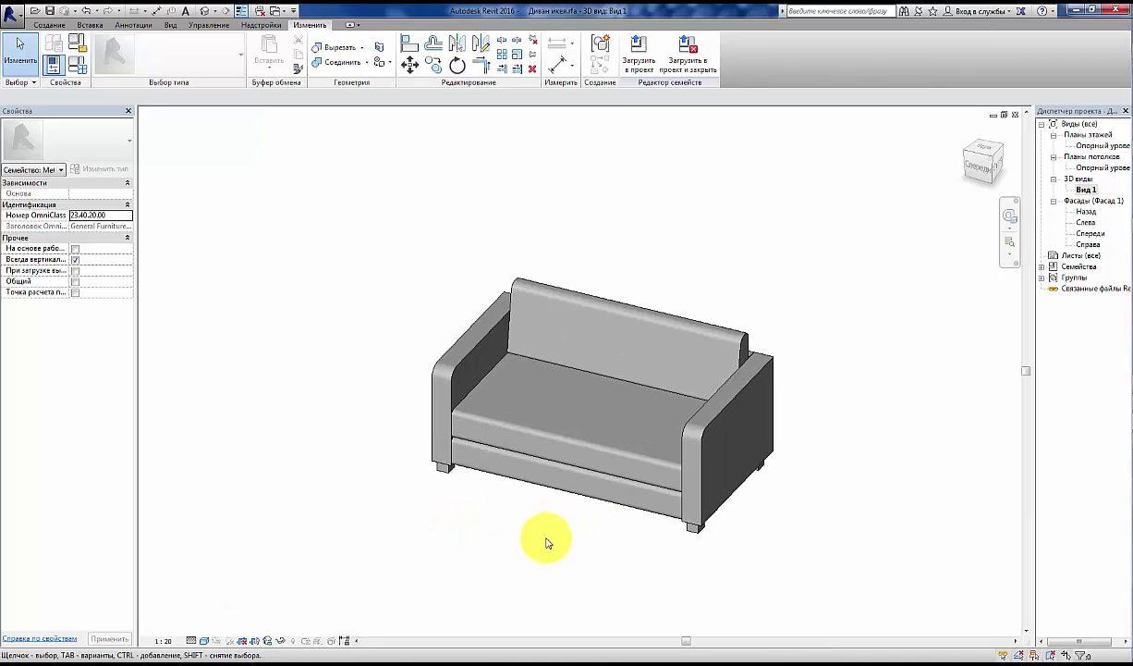
pyautogui.scroll(1, 527, 501)
pyautogui.scroll(1, 684, 481)
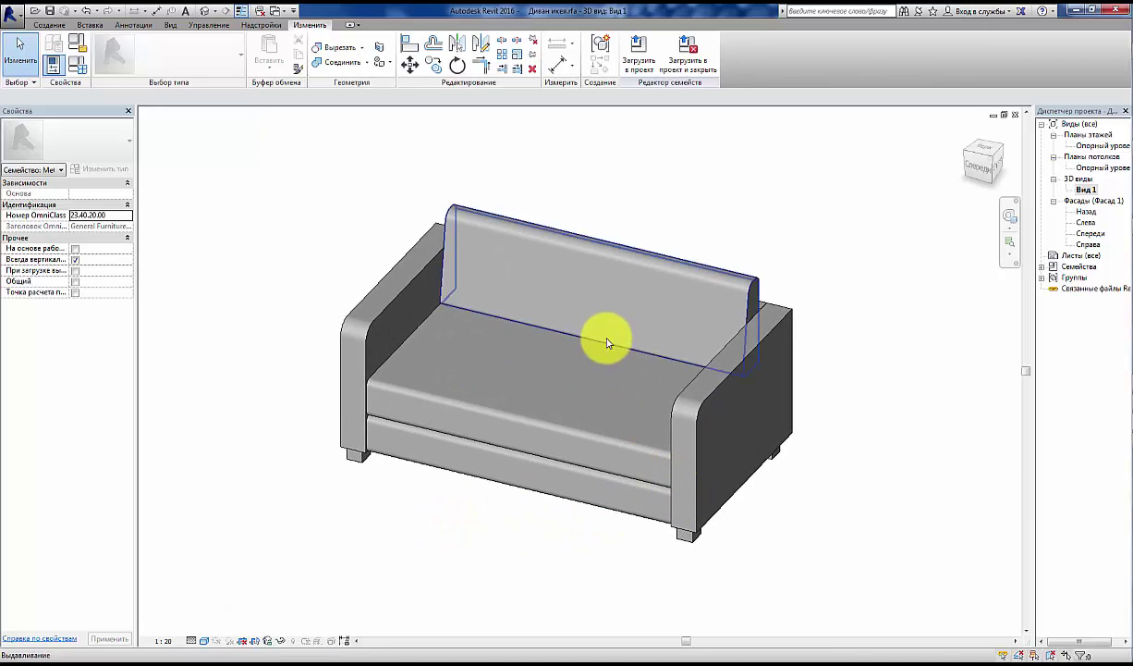
pyautogui.click(607, 243)
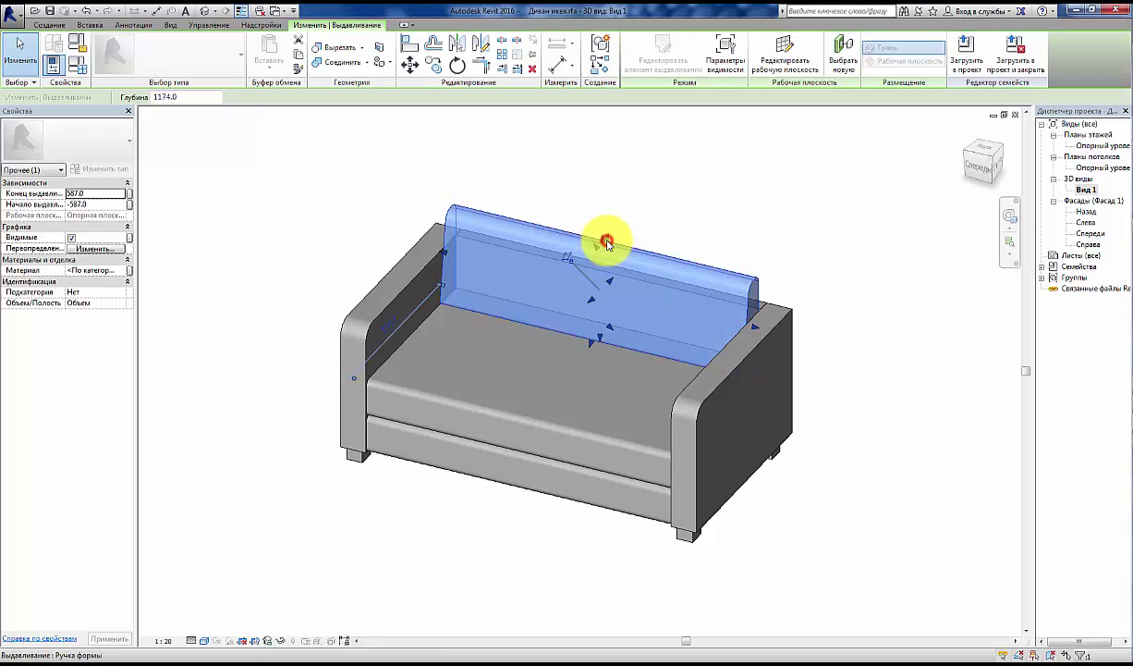
pyautogui.click(661, 233)
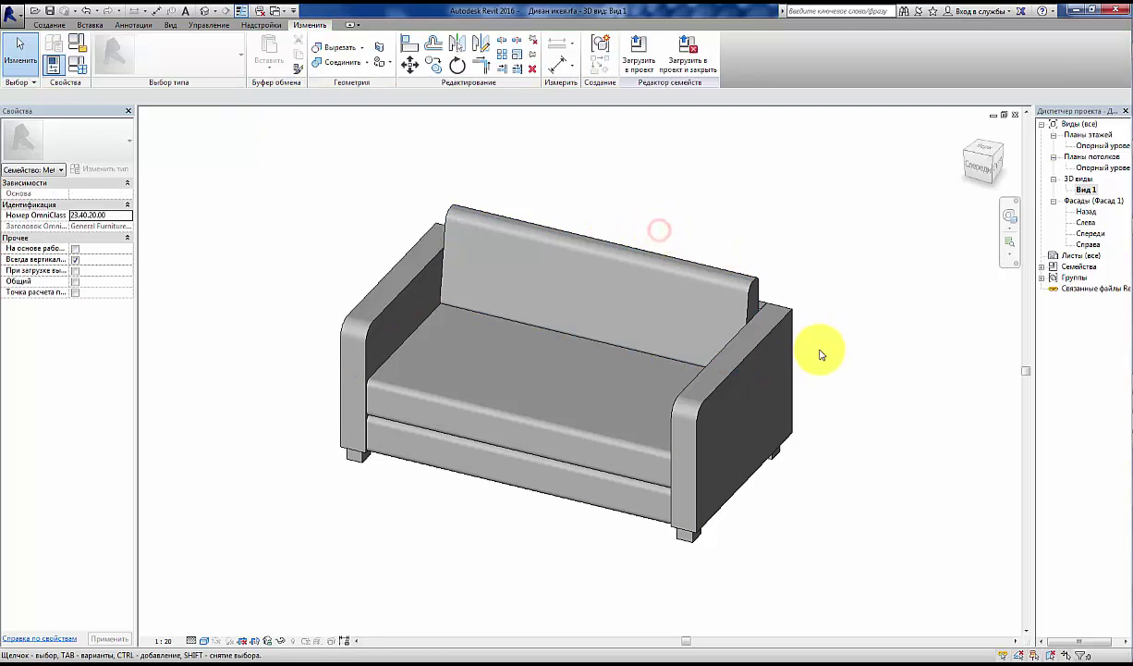
pyautogui.moveTo(818, 350); pyautogui.dragTo(824, 338, button='middle')
pyautogui.moveTo(792, 532)
pyautogui.keyDown('shift'); pyautogui.mouseDown(button='middle')
pyautogui.moveTo(715, 344)
pyautogui.moveTo(731, 413)
pyautogui.moveTo(701, 336)
pyautogui.moveTo(749, 552)
pyautogui.moveTo(804, 647)
pyautogui.moveTo(625, 470)
pyautogui.moveTo(650, 557)
pyautogui.mouseUp(button='middle'); pyautogui.keyUp('shift')
pyautogui.moveTo(564, 542)
pyautogui.keyDown('shift'); pyautogui.mouseDown(button='middle')
pyautogui.moveTo(580, 589)
pyautogui.moveTo(526, 456)
pyautogui.moveTo(566, 572)
pyautogui.moveTo(459, 565)
pyautogui.mouseUp(button='middle'); pyautogui.keyUp('shift')
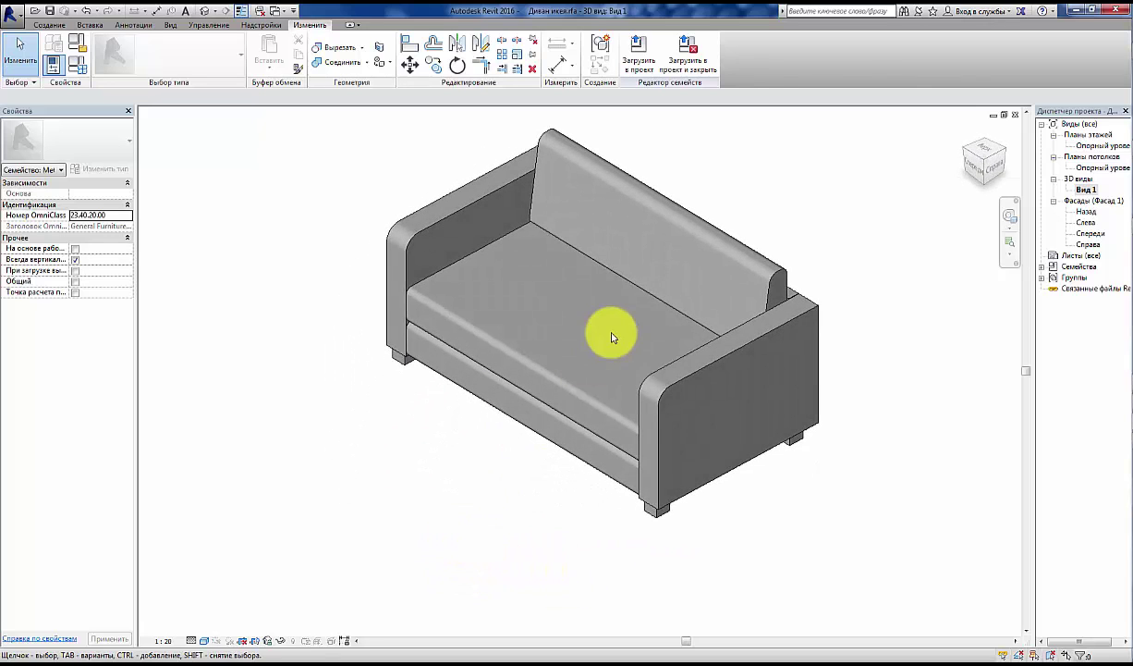
pyautogui.moveTo(615, 329); pyautogui.dragTo(599, 450, button='middle')
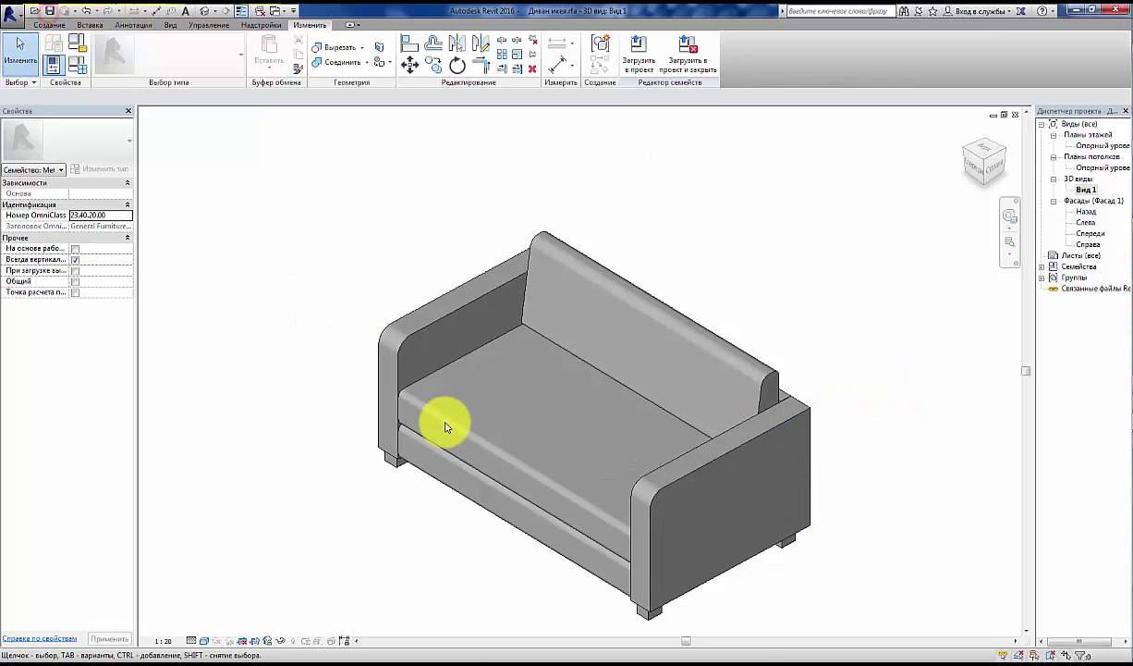
pyautogui.moveTo(398, 418)
pyautogui.keyDown('shift'); pyautogui.mouseDown(button='middle')
pyautogui.moveTo(461, 451)
pyautogui.moveTo(590, 412)
pyautogui.moveTo(516, 405)
pyautogui.moveTo(532, 470)
pyautogui.moveTo(545, 374)
pyautogui.moveTo(575, 379)
pyautogui.moveTo(526, 354)
pyautogui.moveTo(349, 544)
pyautogui.mouseUp(button='middle'); pyautogui.keyUp('shift')
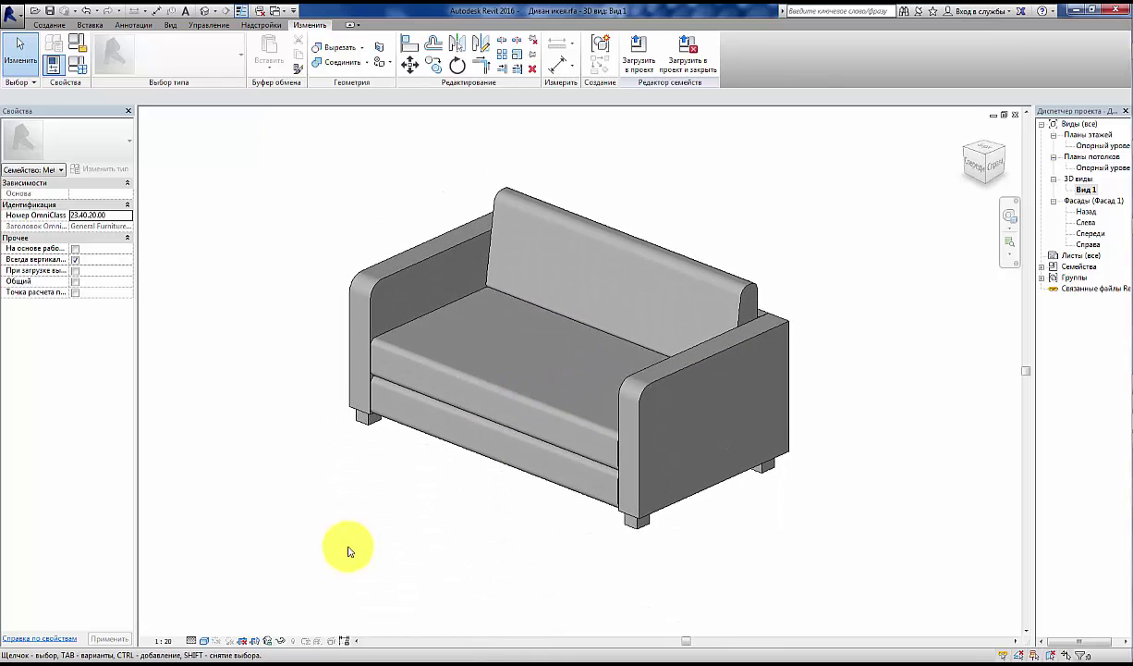
pyautogui.click(204, 643)
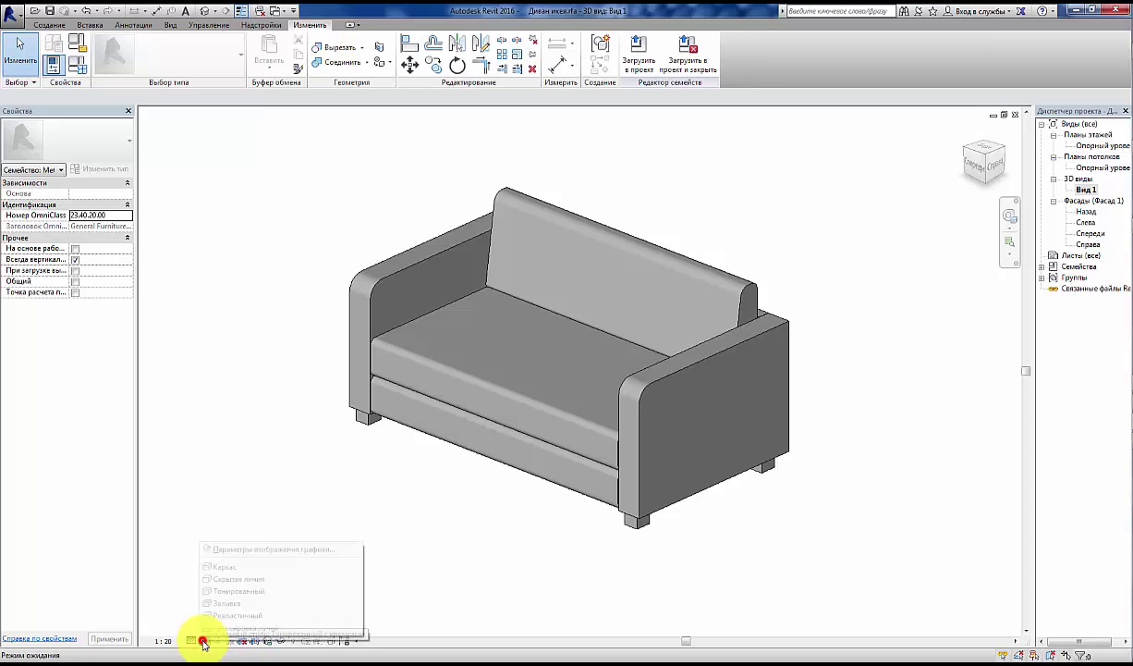
pyautogui.click(223, 612)
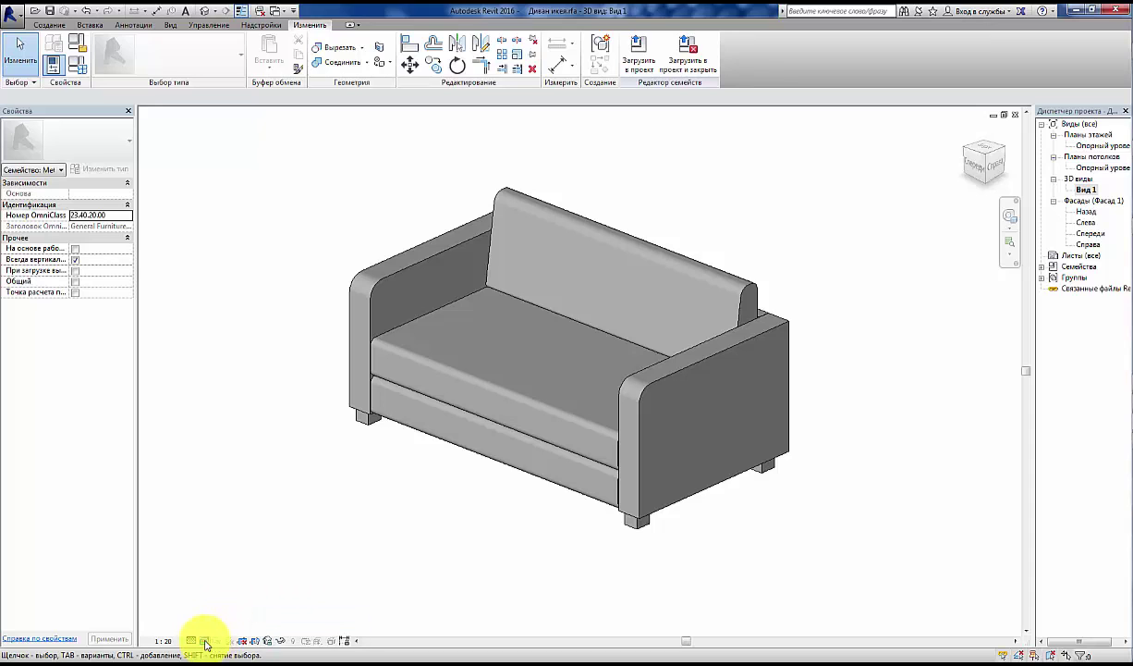
pyautogui.click(205, 642)
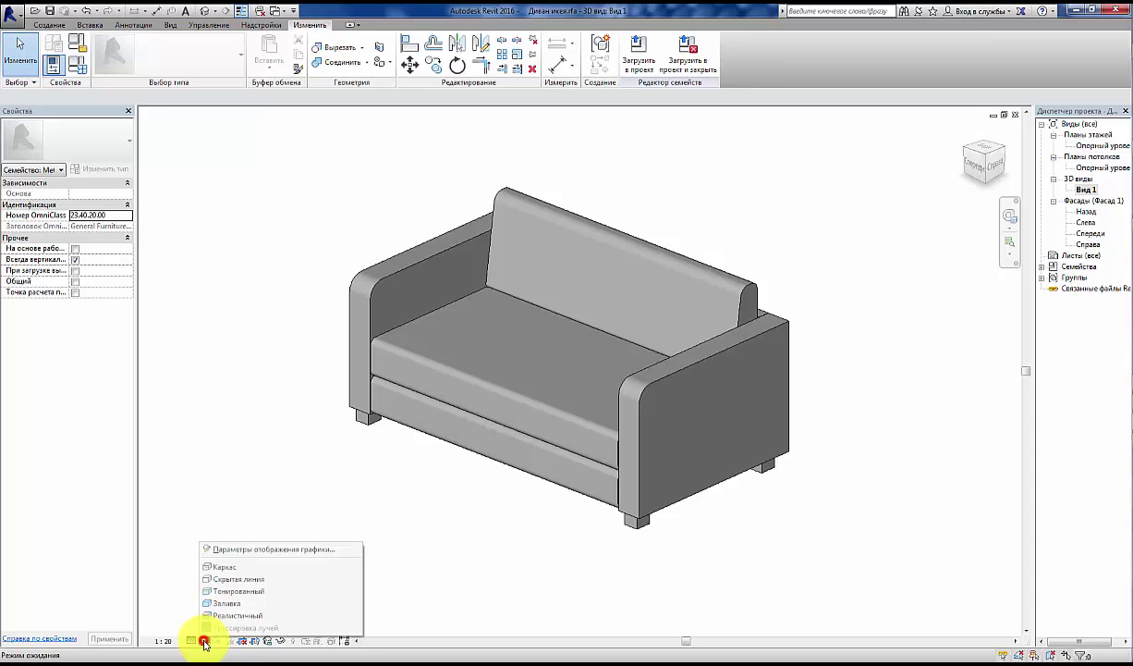
pyautogui.click(228, 592)
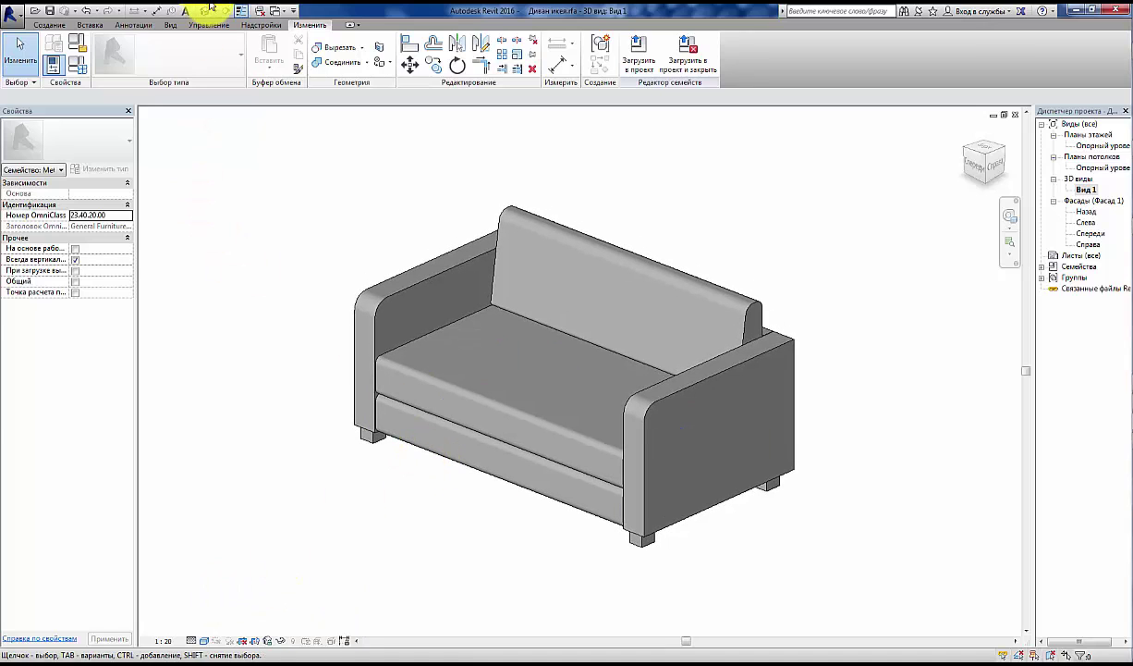
pyautogui.click(245, 10)
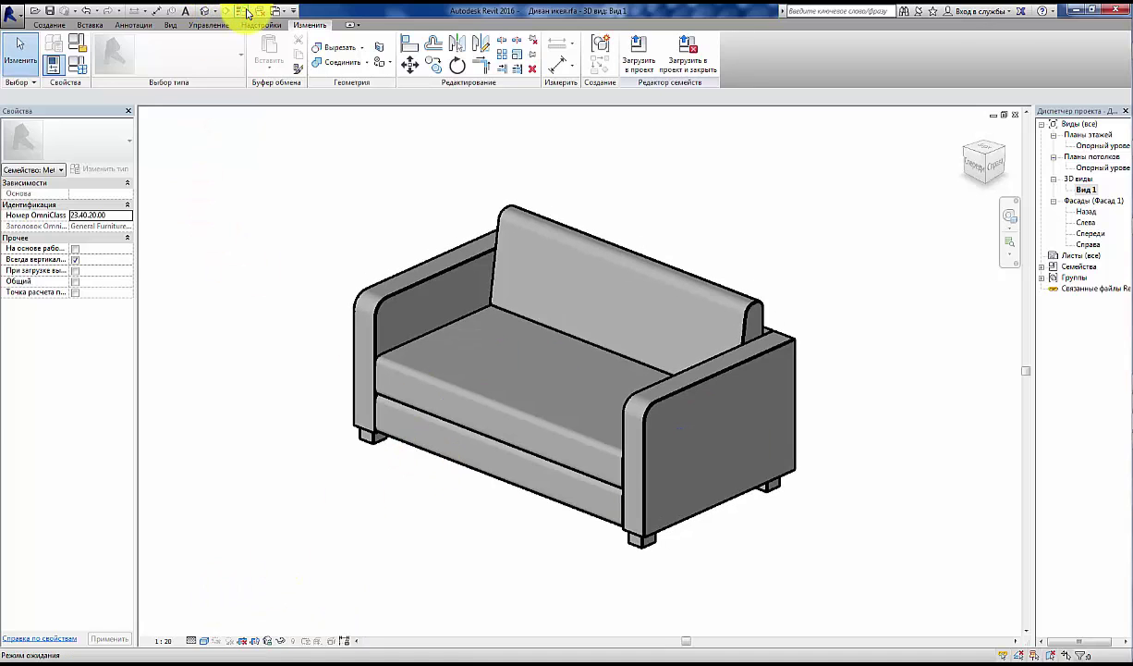
pyautogui.click(245, 10)
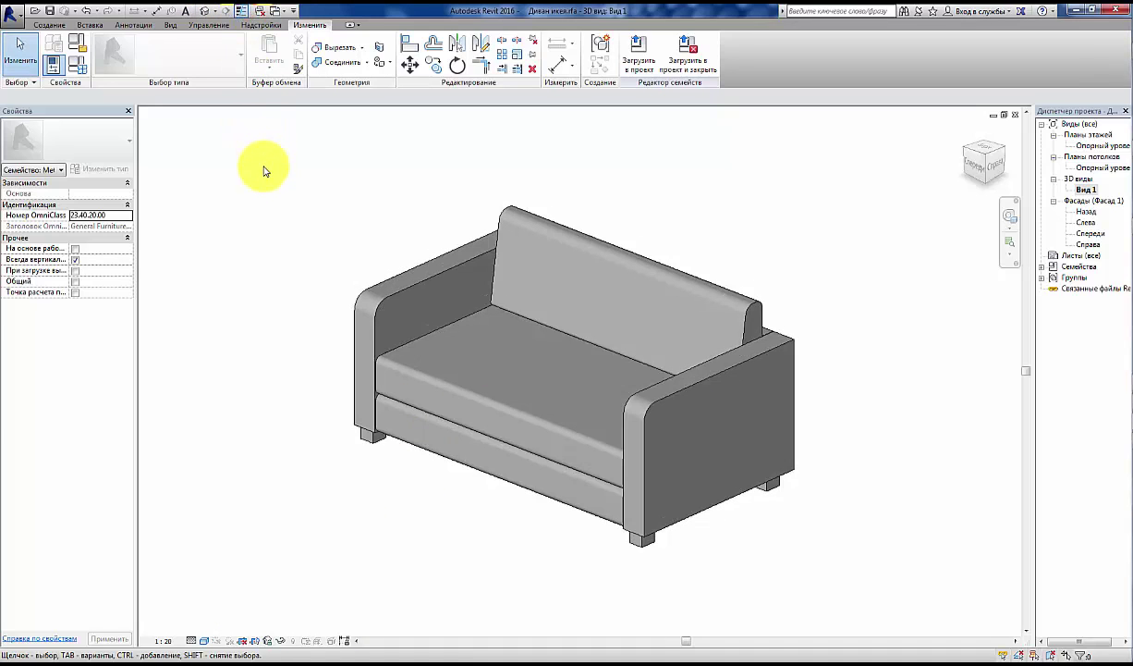